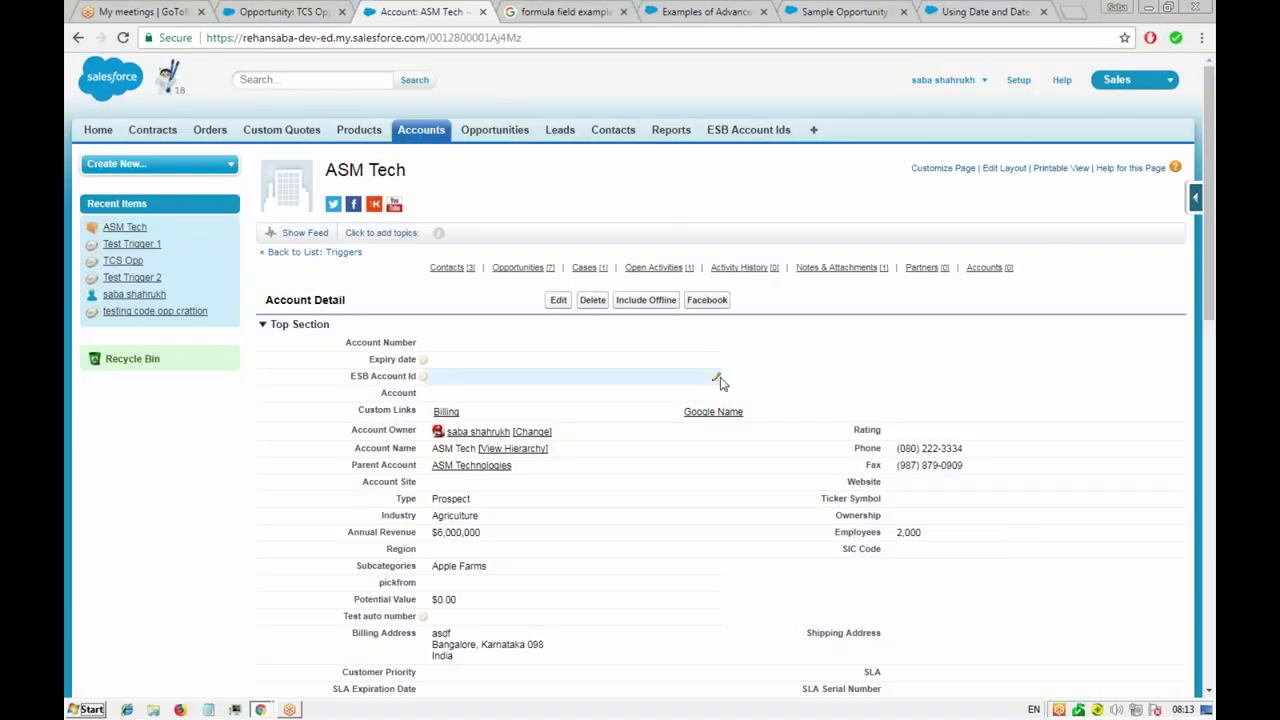
- Examine the ASM Tech account's detail fields and its related contacts, opportunities and cases
scroll(718, 385, "down", 2)
scroll(670, 370, "down", 2)
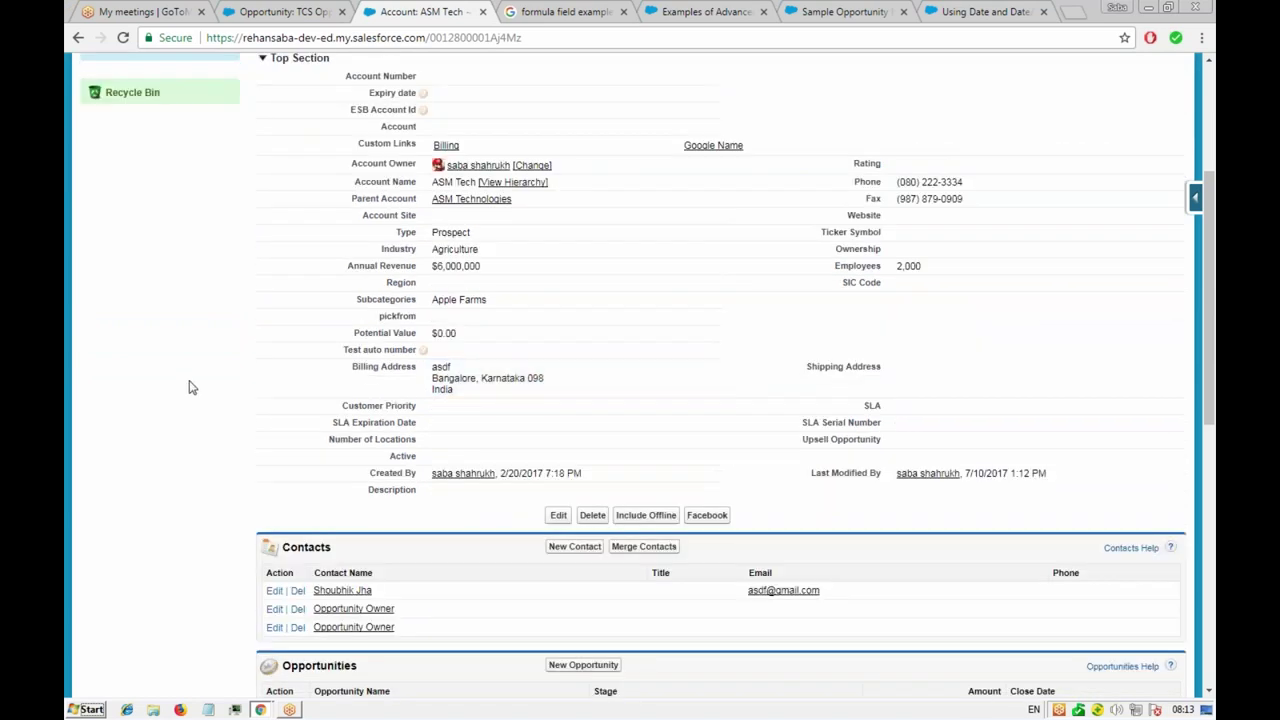
scroll(191, 383, "down", 4)
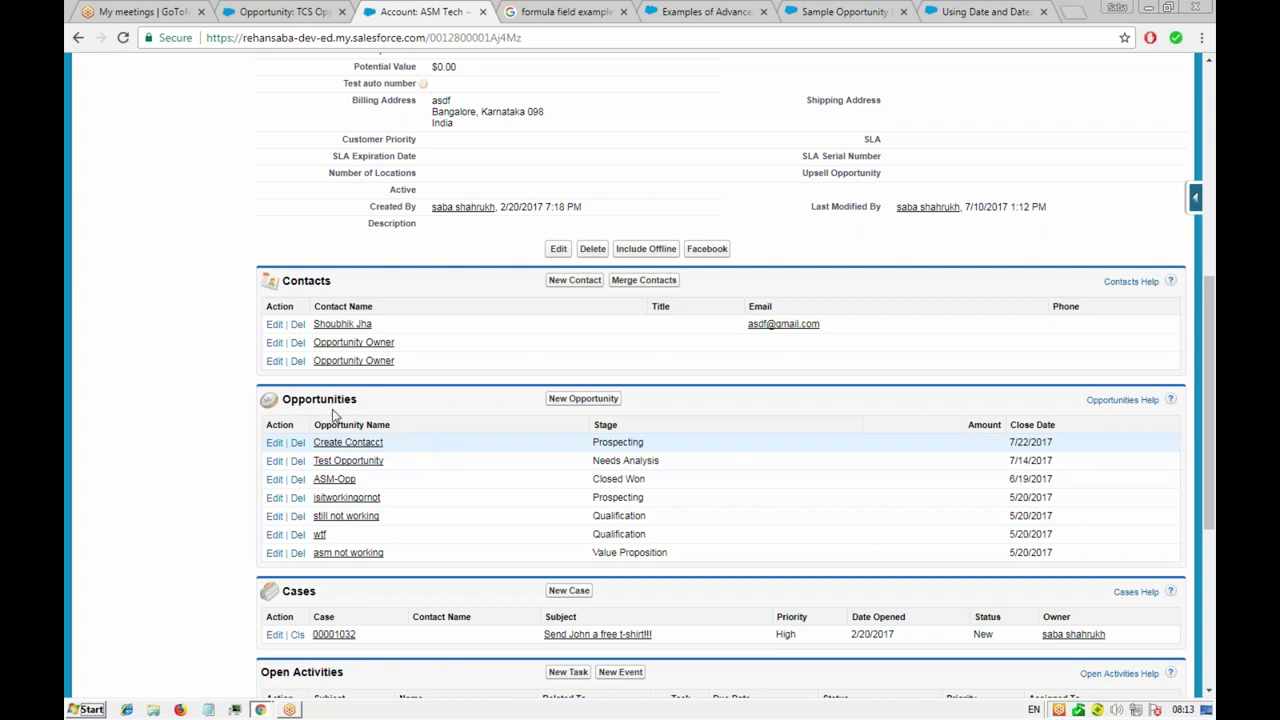
scroll(300, 362, "up", 2)
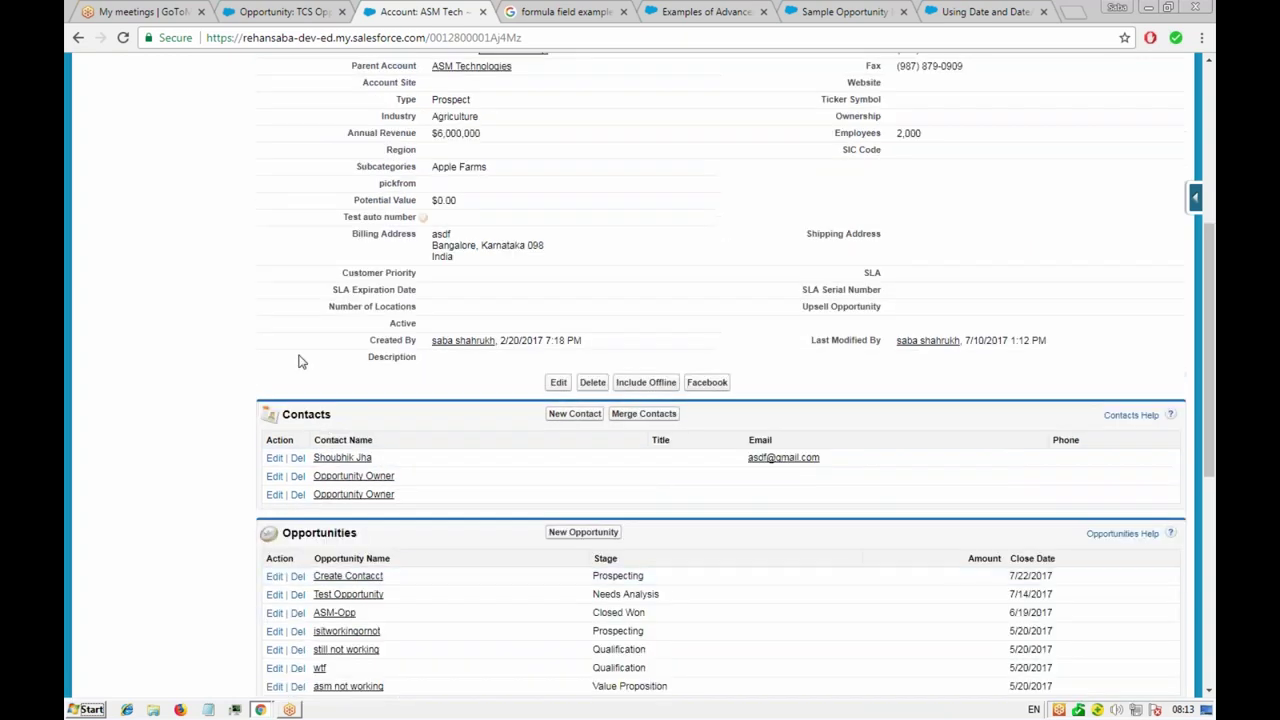
scroll(300, 362, "up", 4)
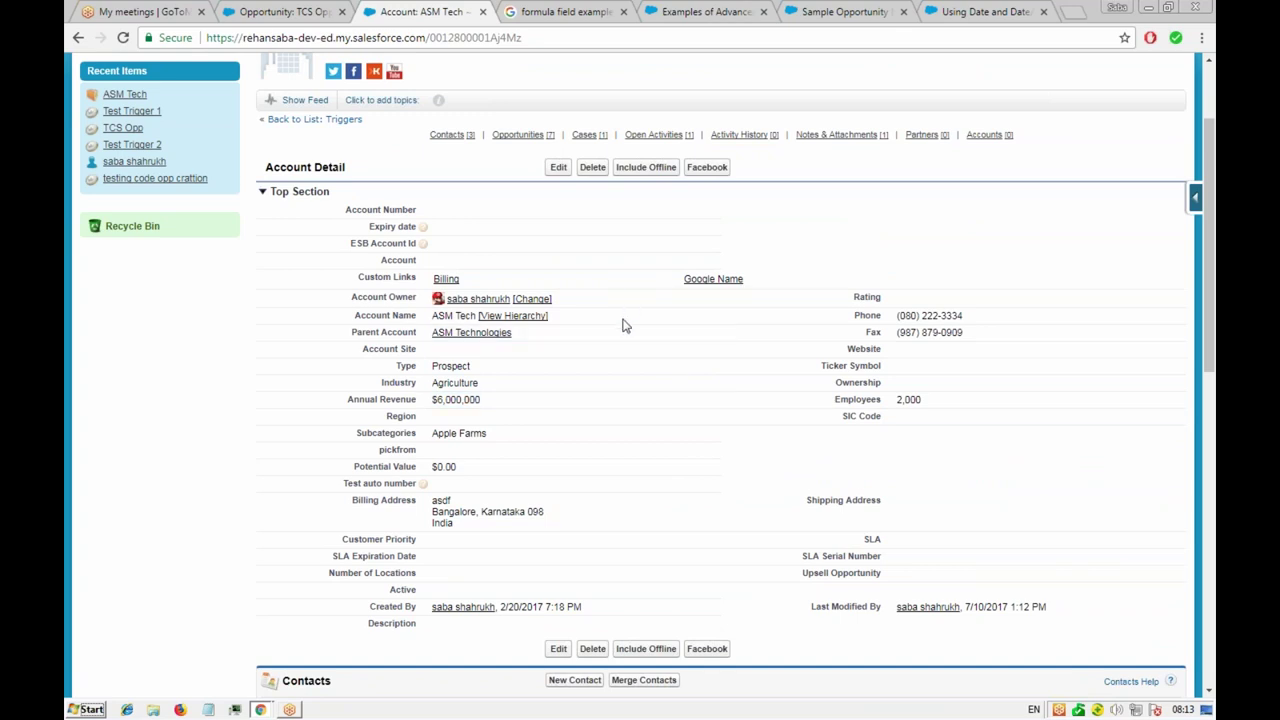
scroll(614, 369, "down", 2)
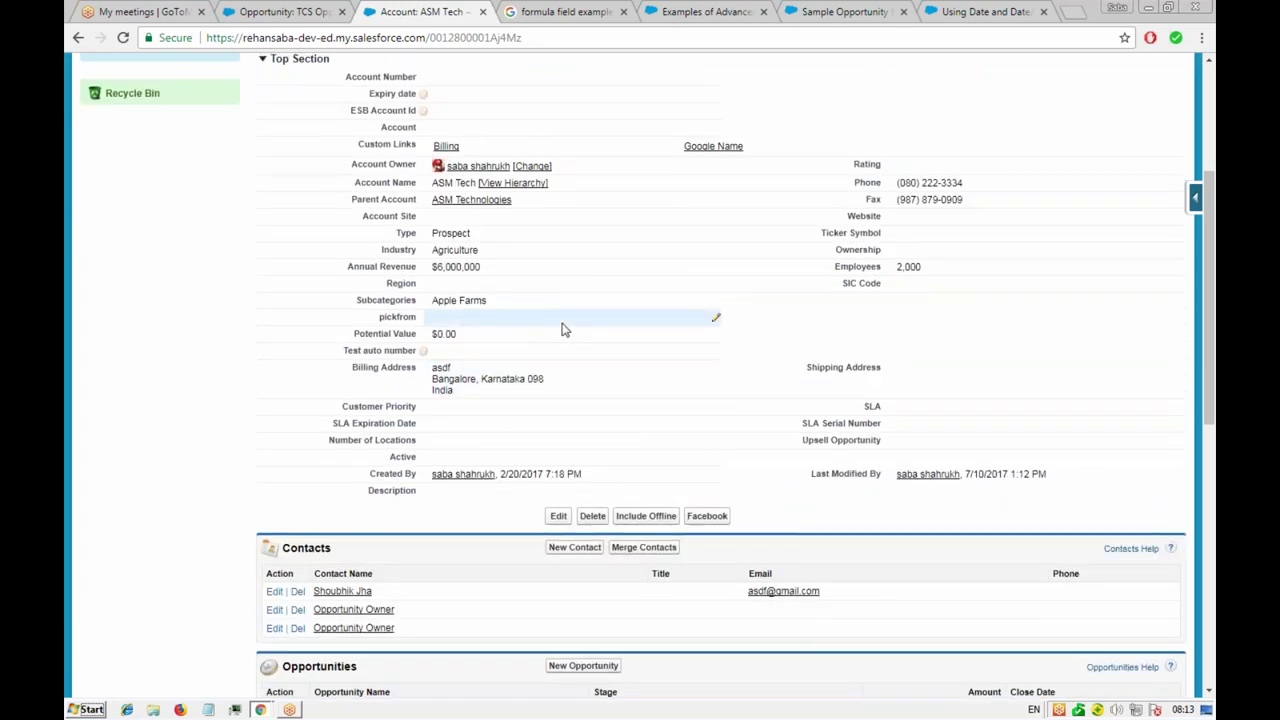
scroll(540, 328, "up", 2)
scroll(504, 245, "up", 2)
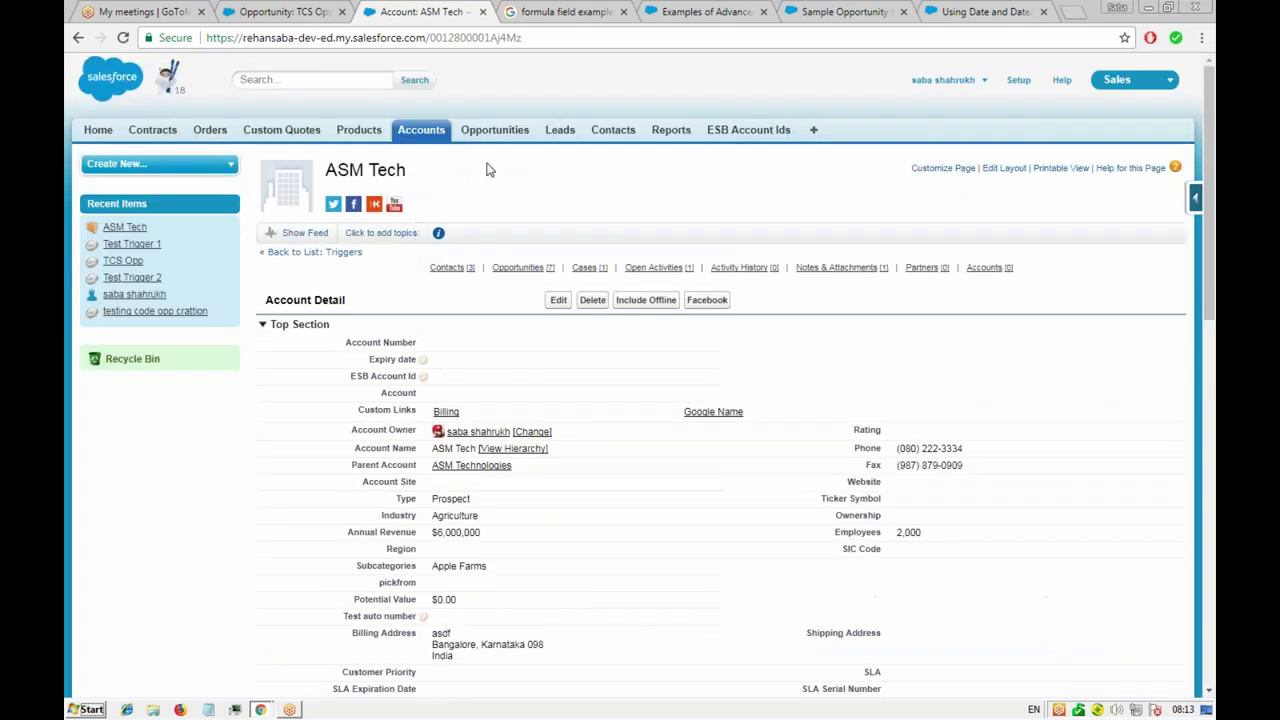
scroll(470, 352, "down", 2)
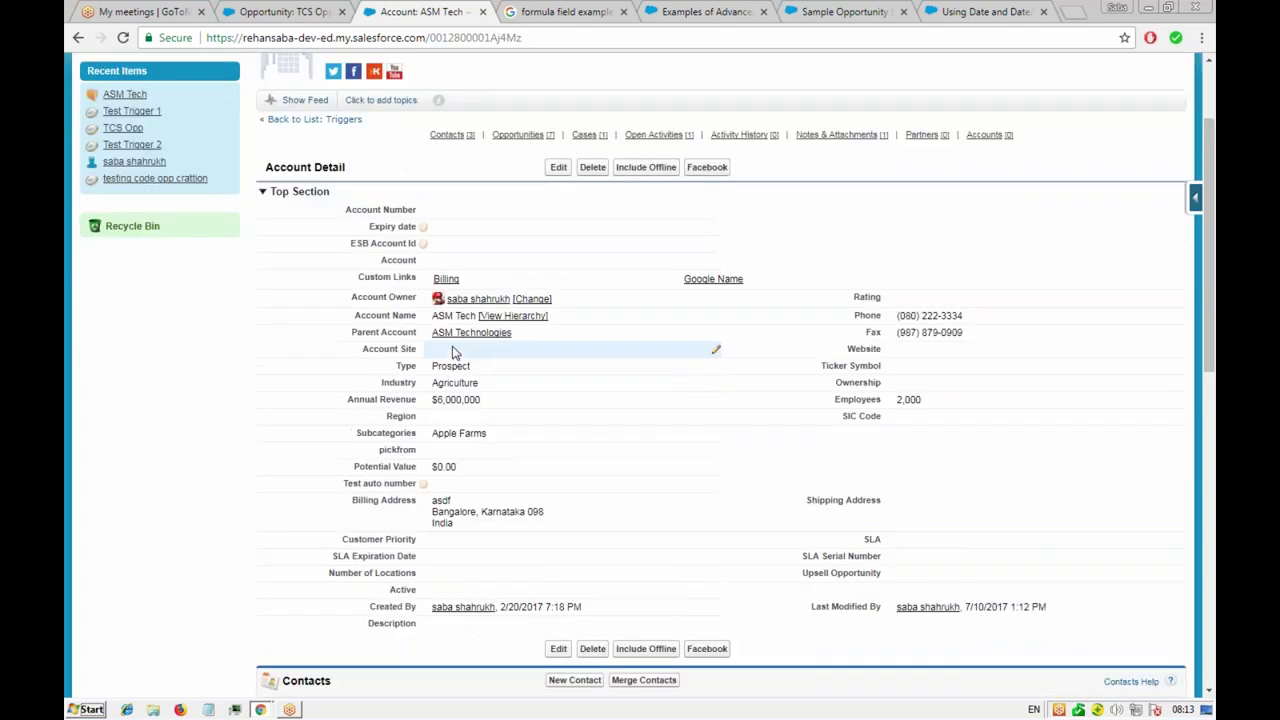
scroll(343, 392, "down", 2)
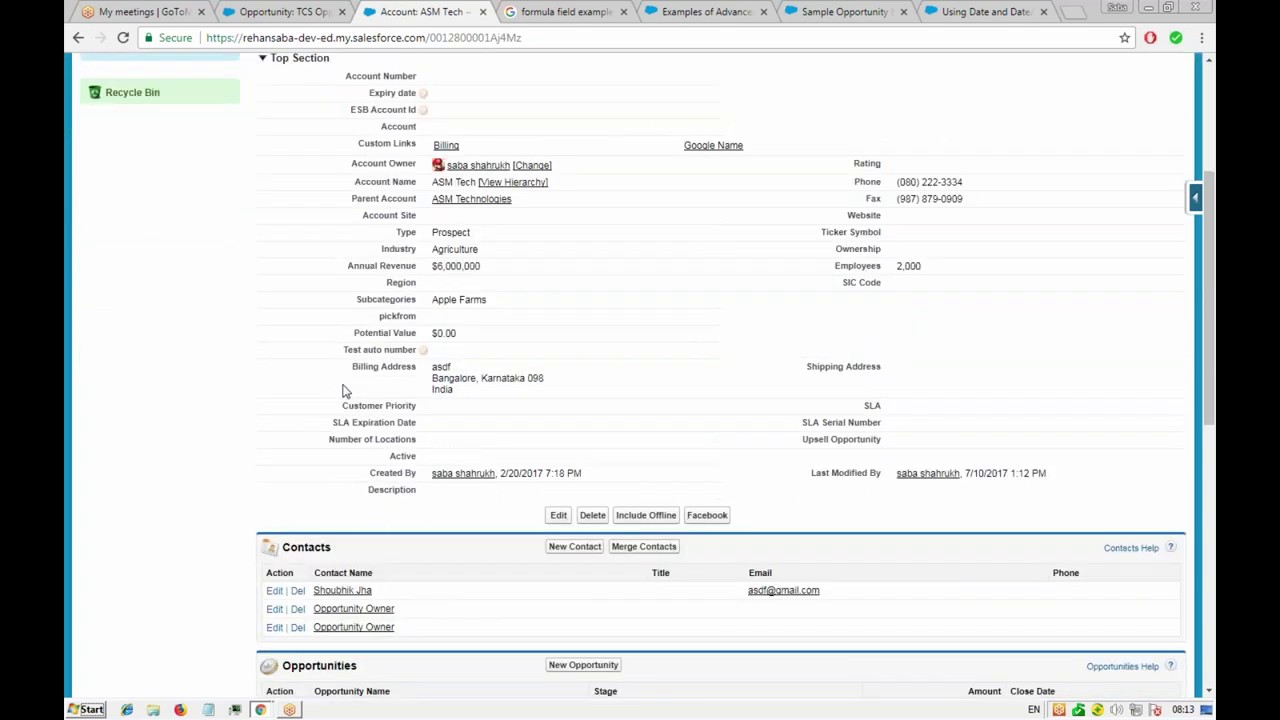
- Read the advanced formula field examples and the sample opportunity management formulas, and return to the TCS Opp record
left_click(718, 13)
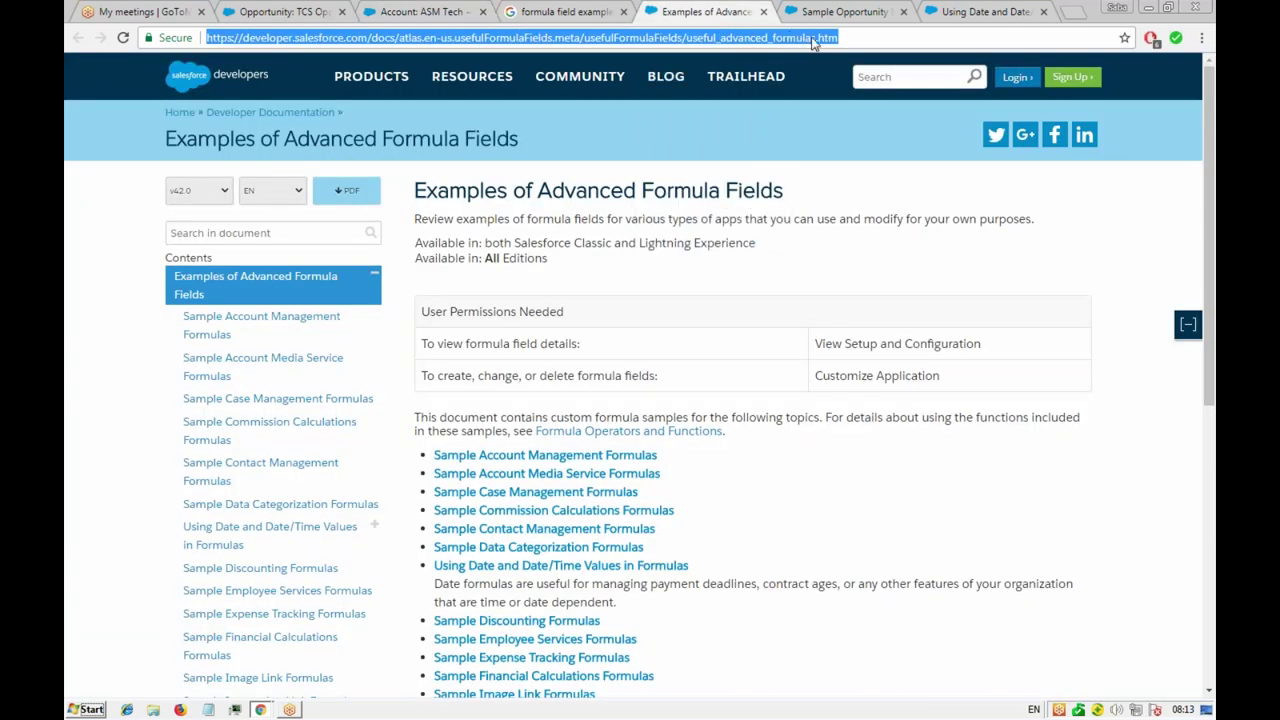
left_click(845, 12)
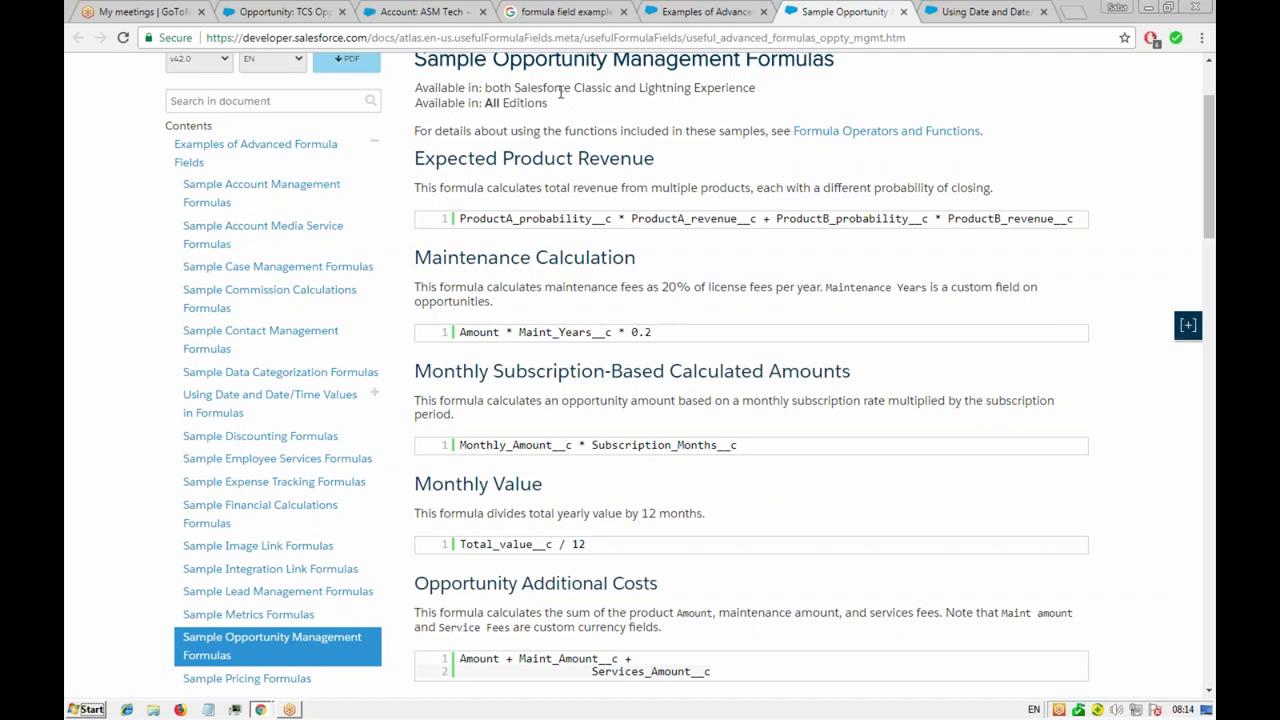
left_click(298, 14)
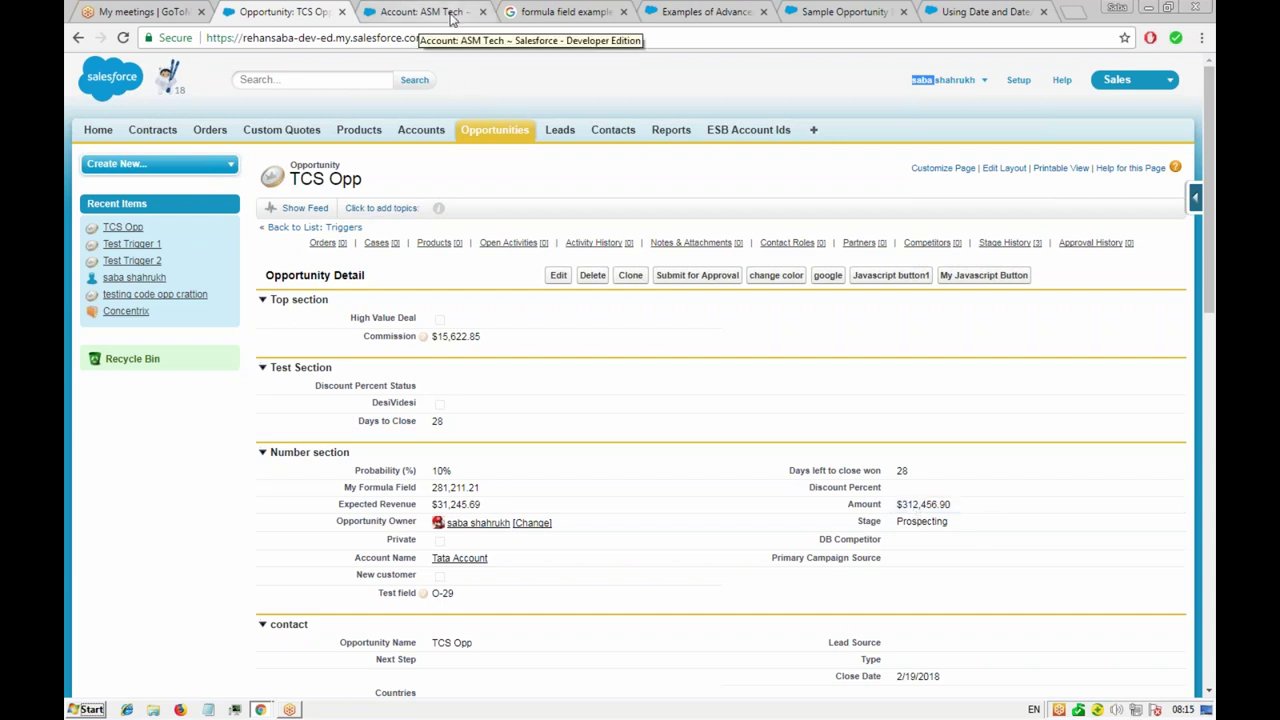
- Place the Sample Opportunity Management Formulas page beside the account page and highlight Maint_Years__c in its Maintenance Calculation formula
left_click(676, 20)
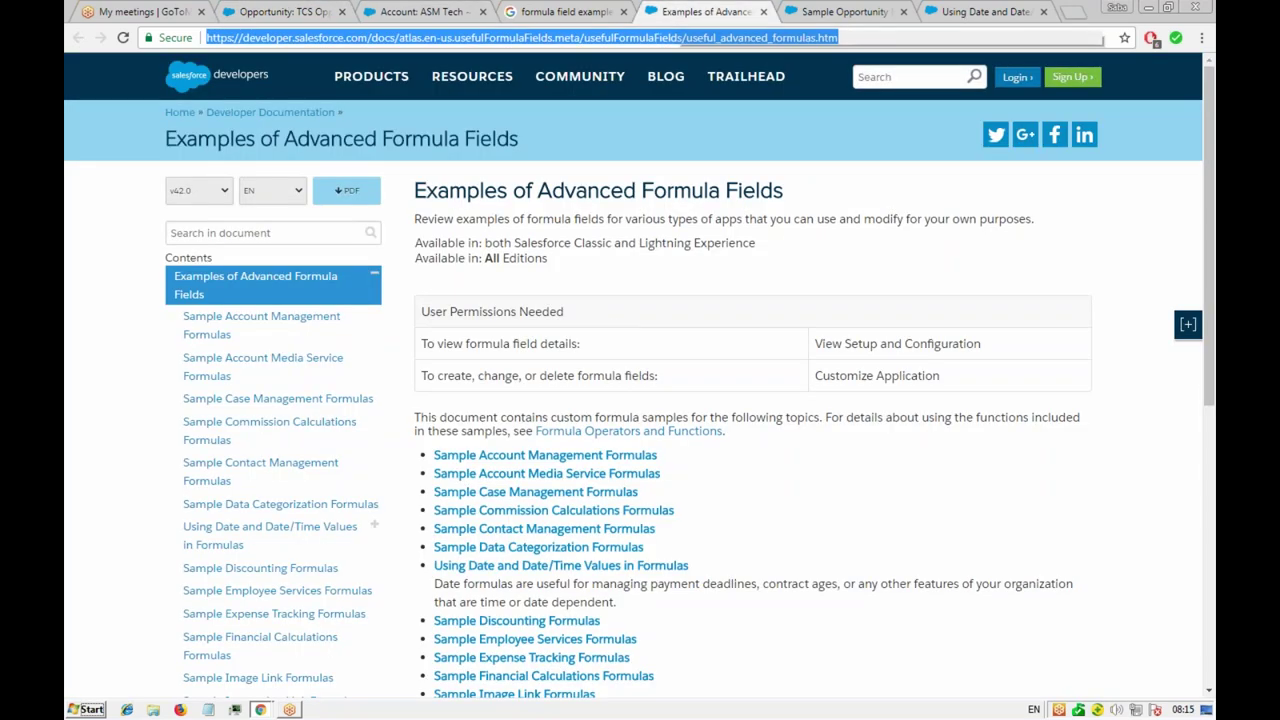
left_click(801, 37)
left_click(832, 13)
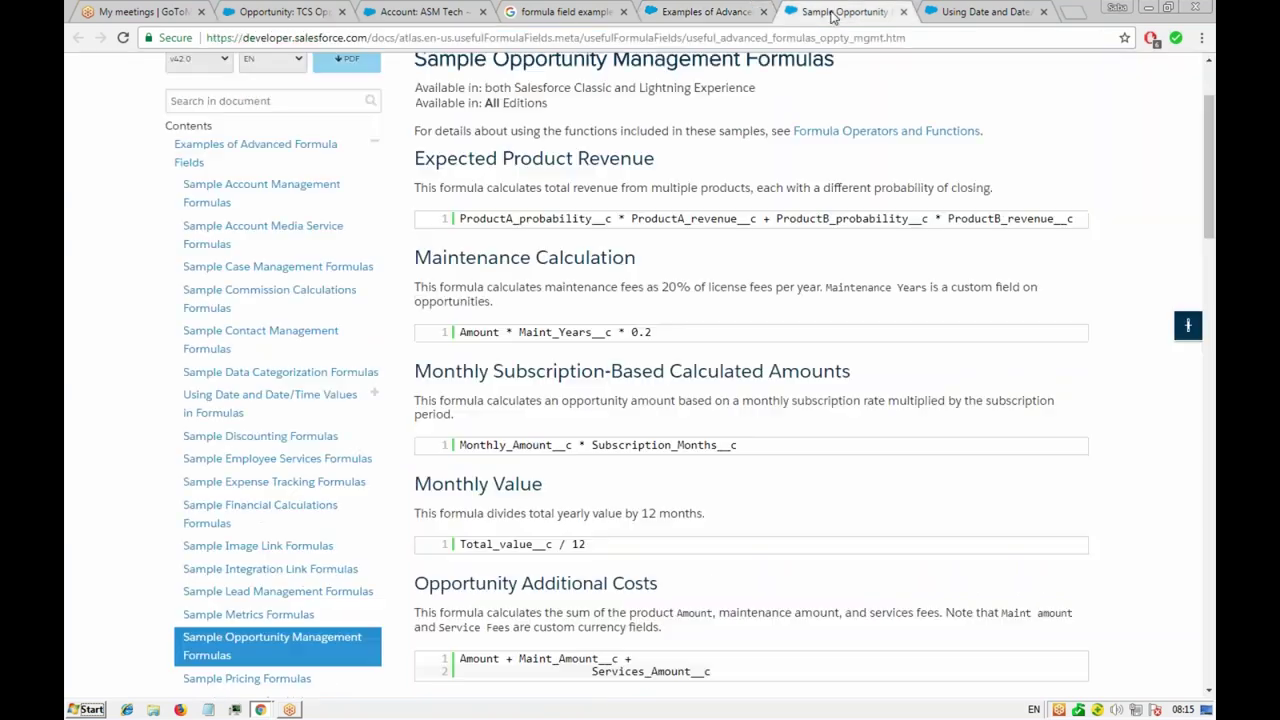
left_click_drag(830, 14, 550, 8)
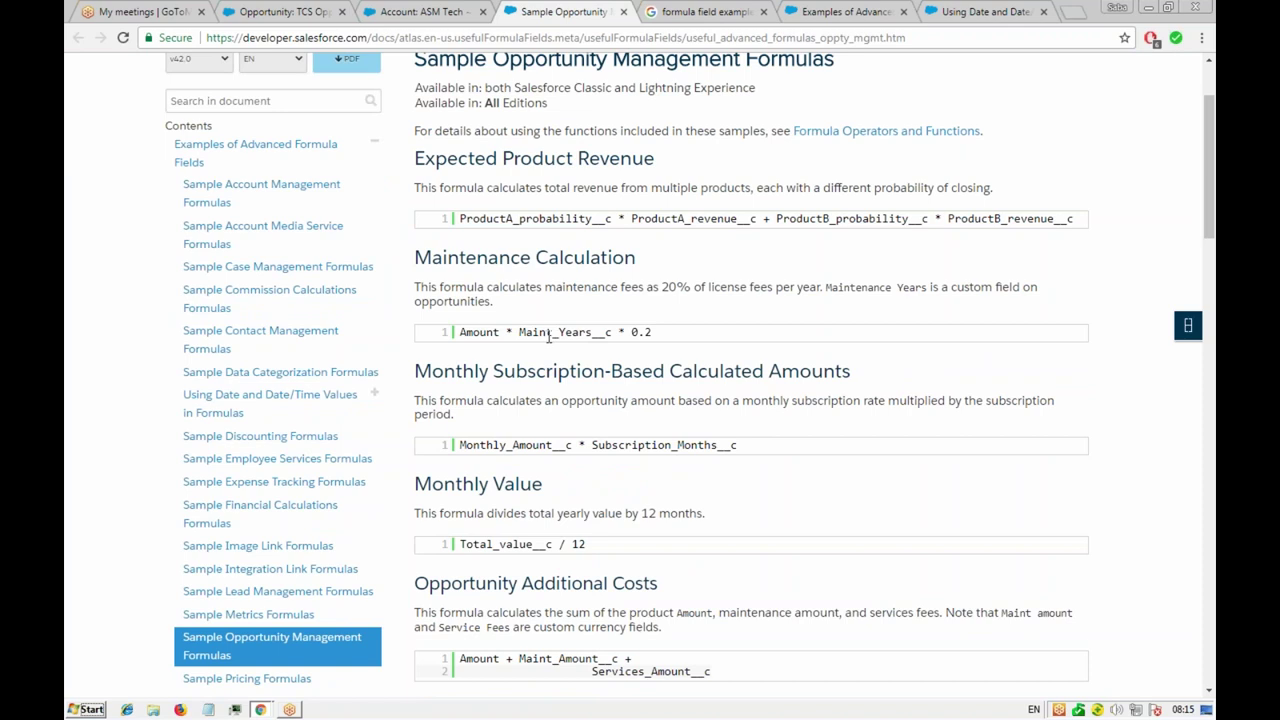
left_click_drag(518, 332, 612, 333)
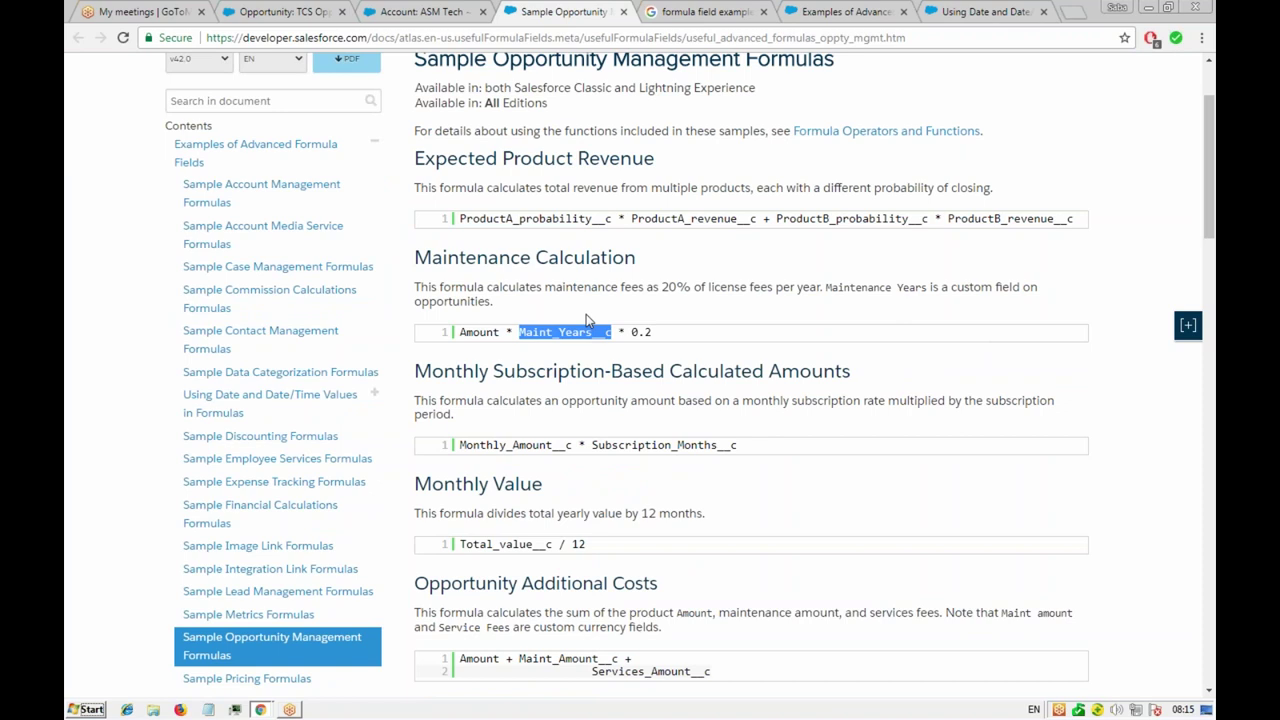
- Start a new custom field on the Opportunity object from the TCS Opp record, with Checkbox as its data type
left_click(302, 12)
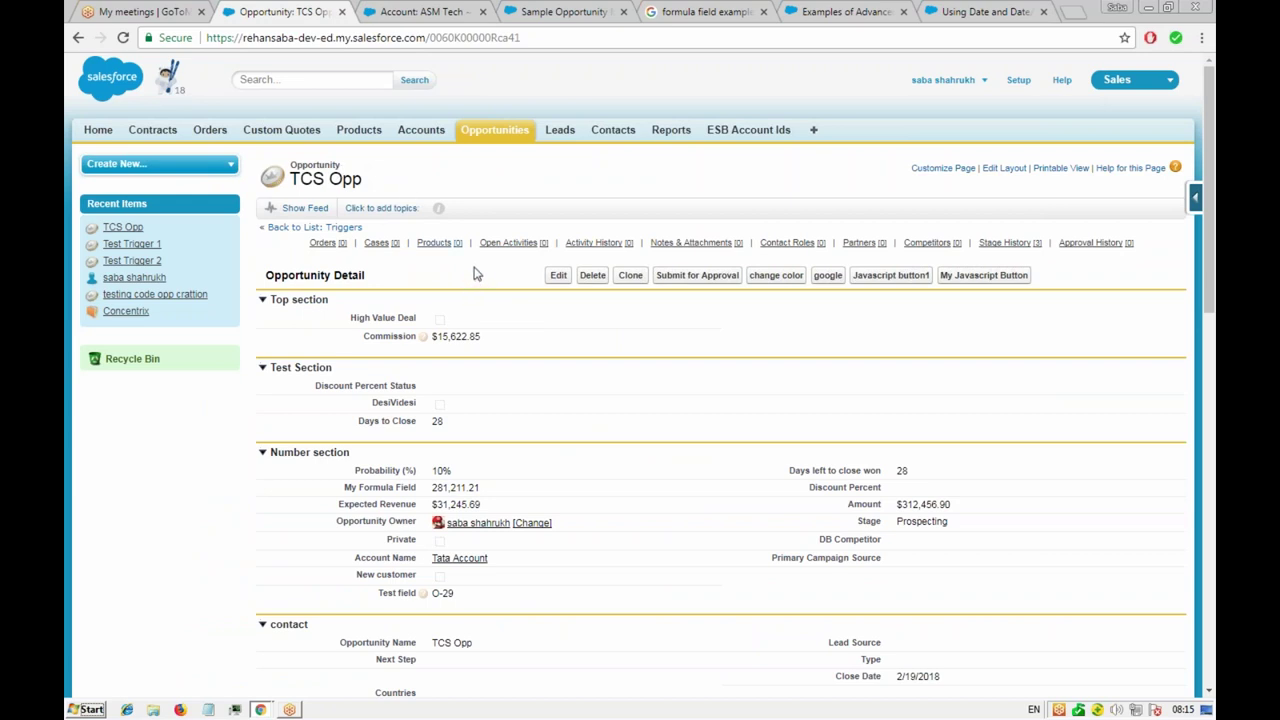
left_click(1193, 200)
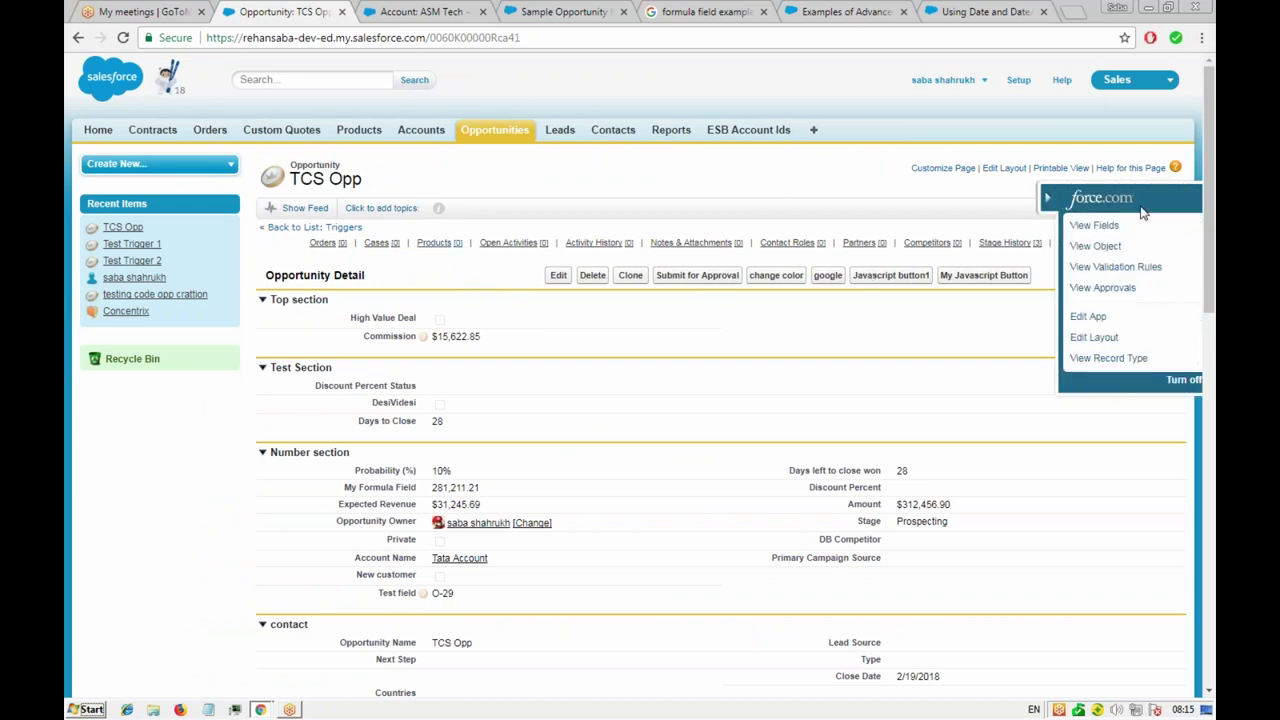
left_click(1176, 224)
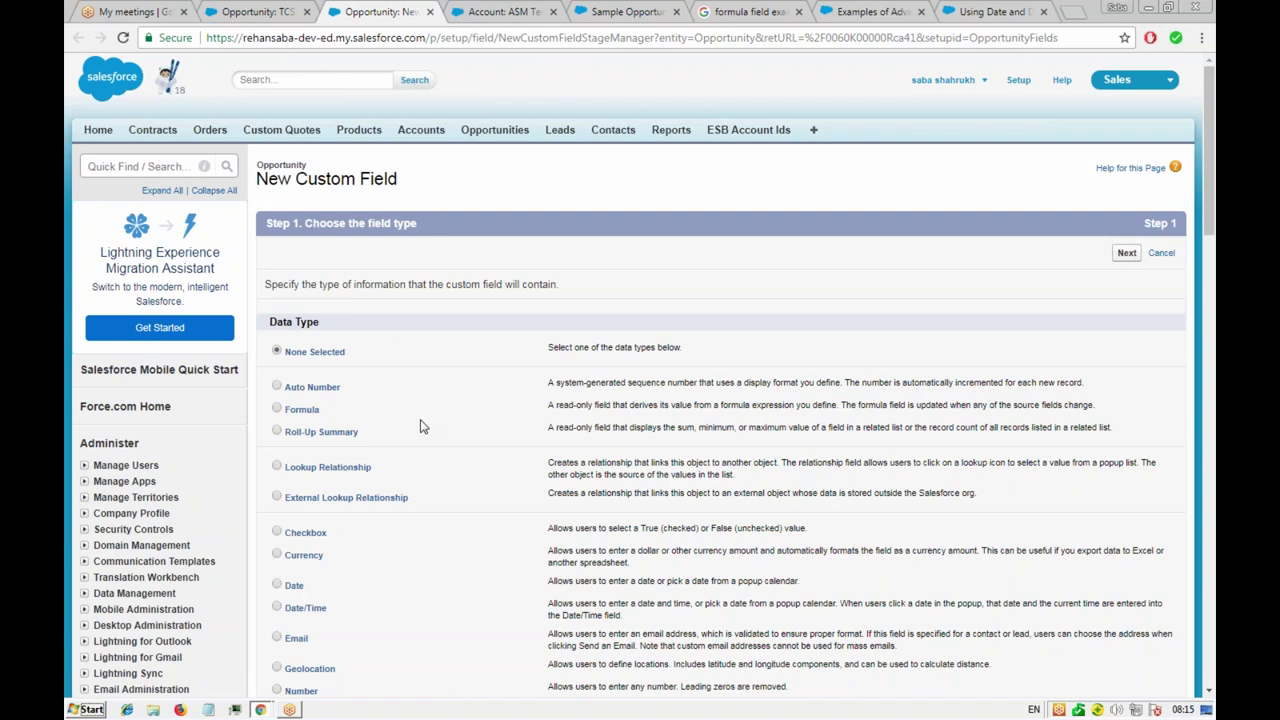
scroll(420, 440, "down", 1)
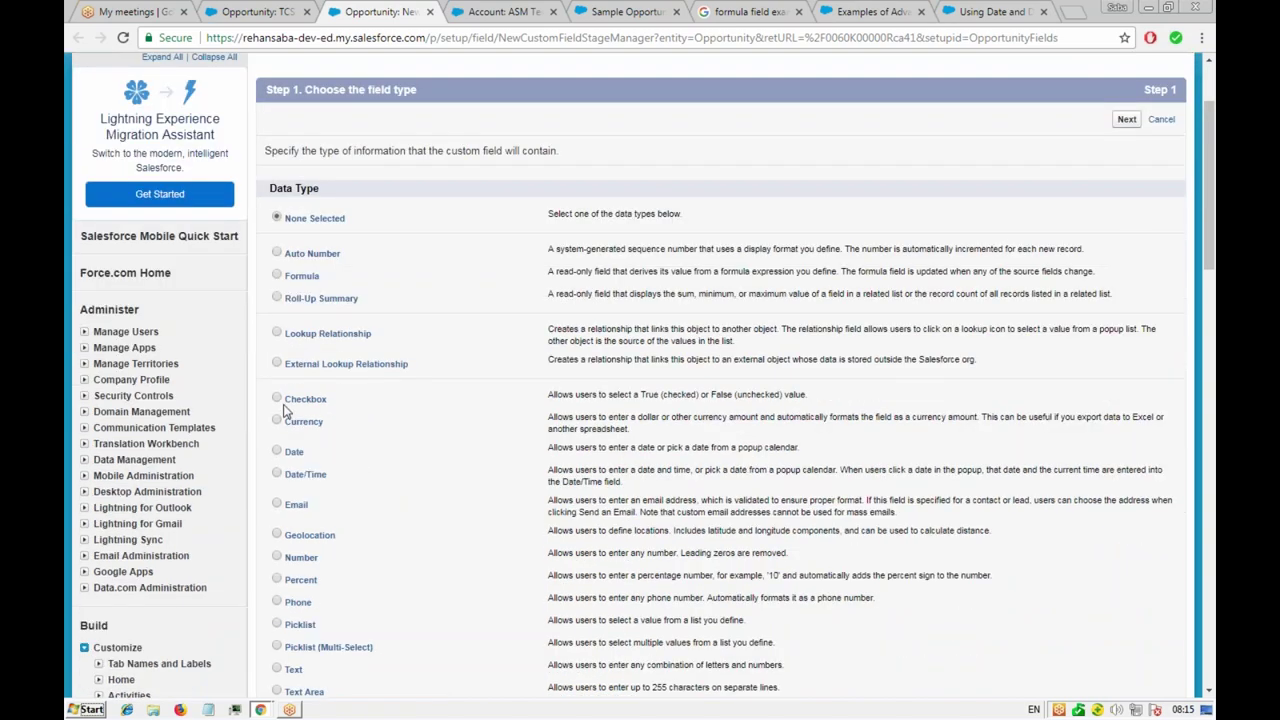
left_click(277, 398)
left_click(1126, 119)
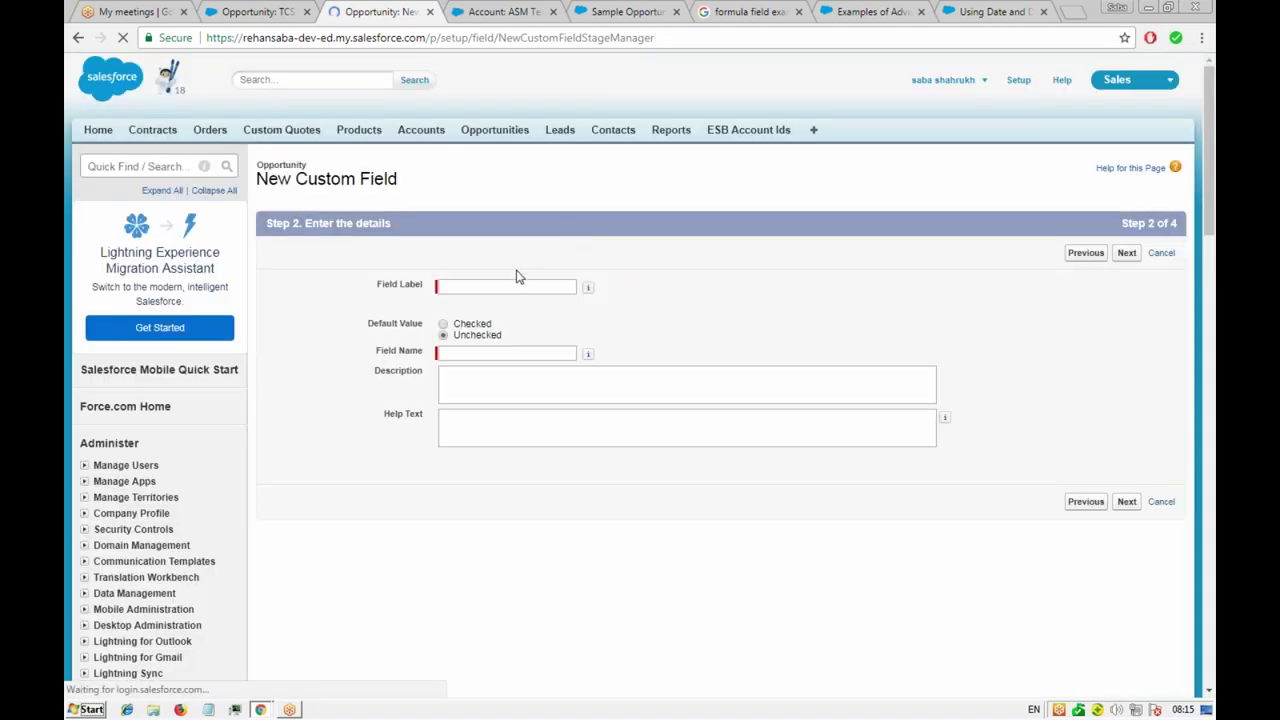
- Label the checkbox field "Suscription" and add help text telling people to check it if the opportunity is a subscription
left_click(486, 287)
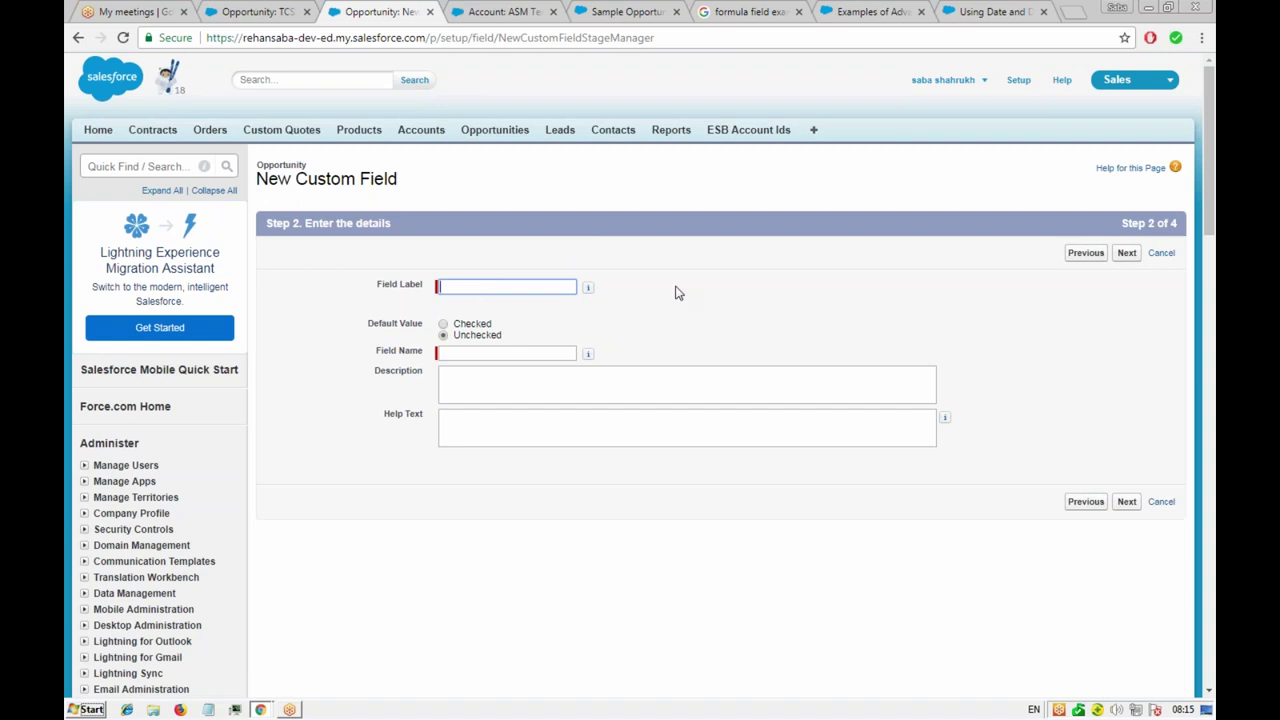
type("Suscription")
left_click(484, 359)
left_click(553, 387)
left_click(778, 418)
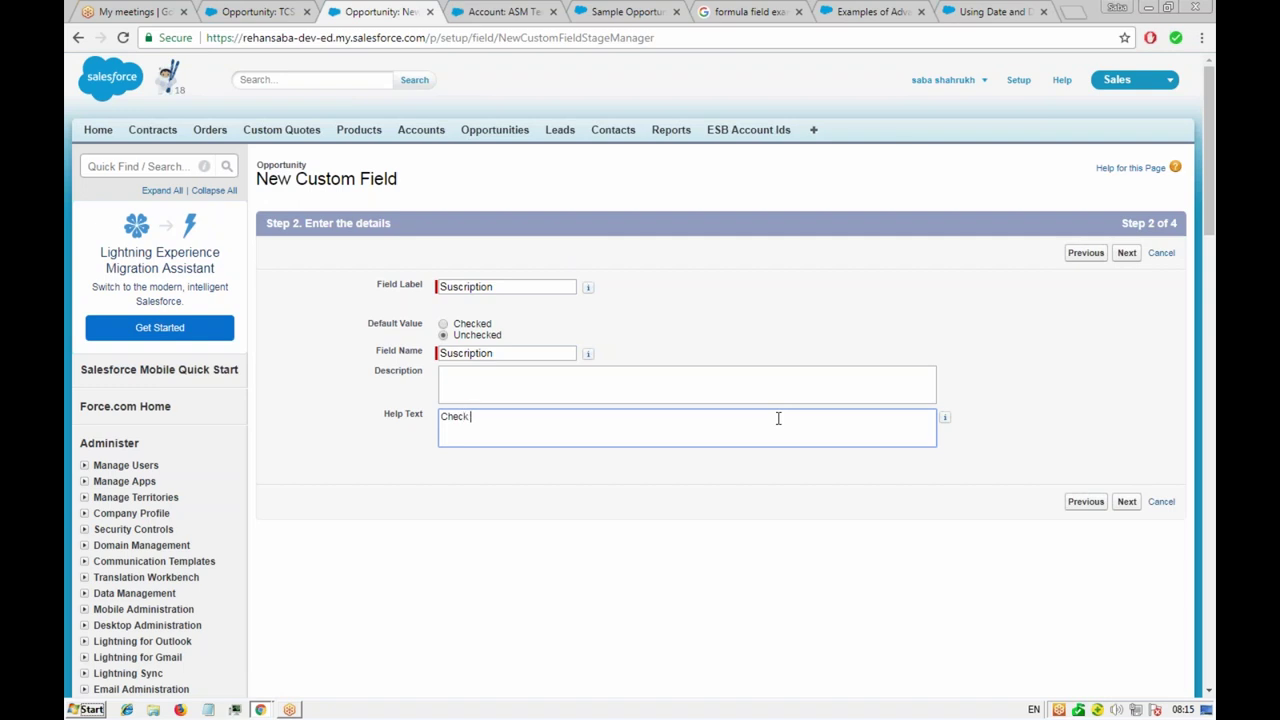
type("Check if the op")
type("porutni")
type("is a su")
type("bscription")
left_click(1126, 254)
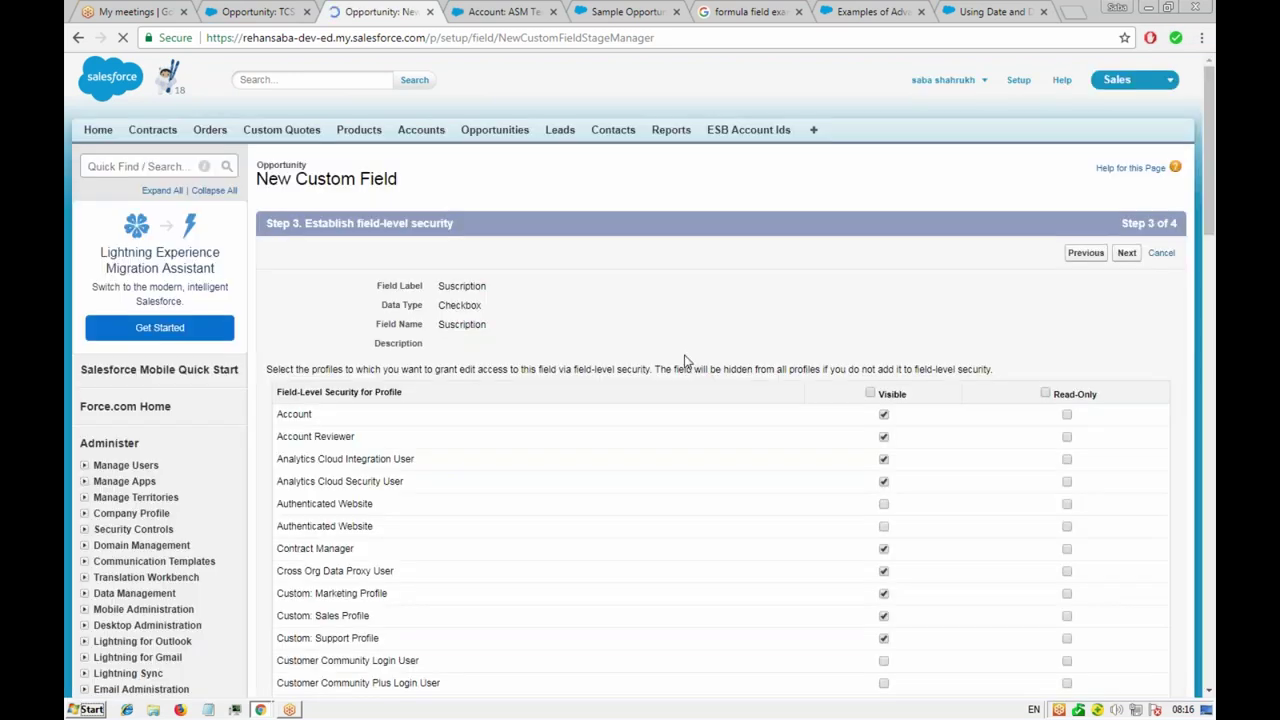
- Make the Suscription field visible to all profiles, keep it on all four opportunity page layouts, and save it
left_click(870, 393)
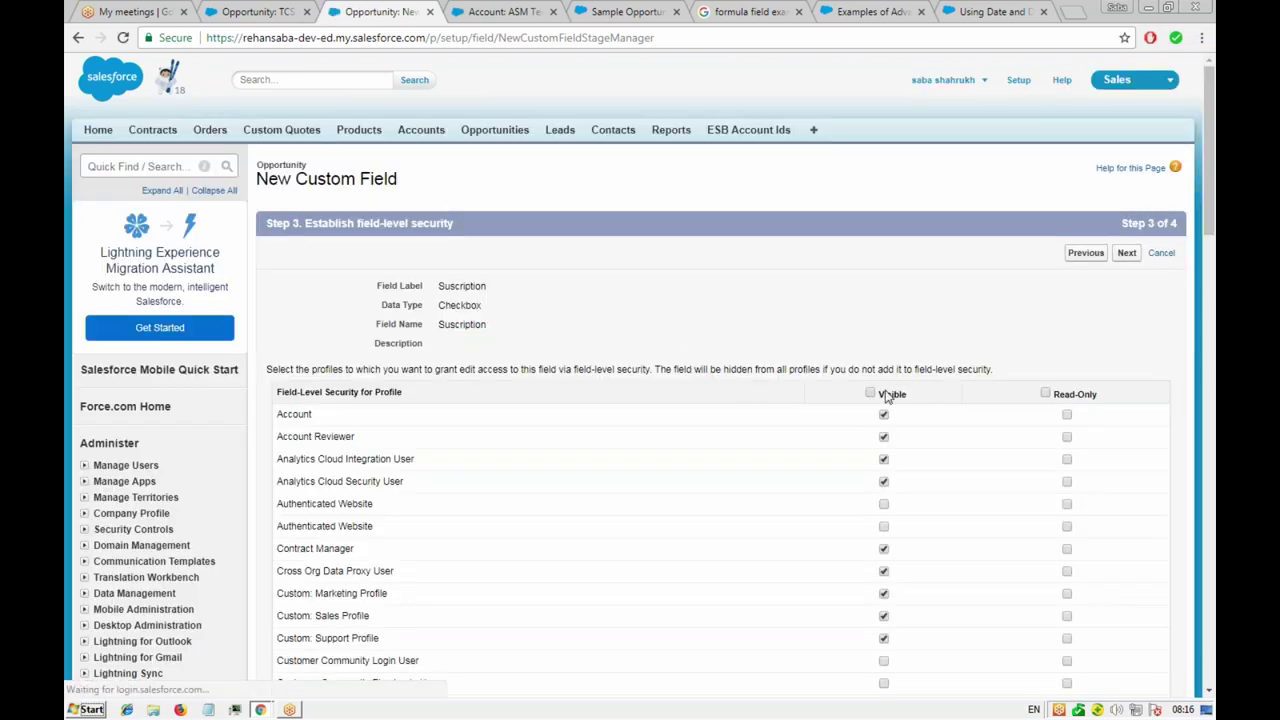
left_click(1133, 253)
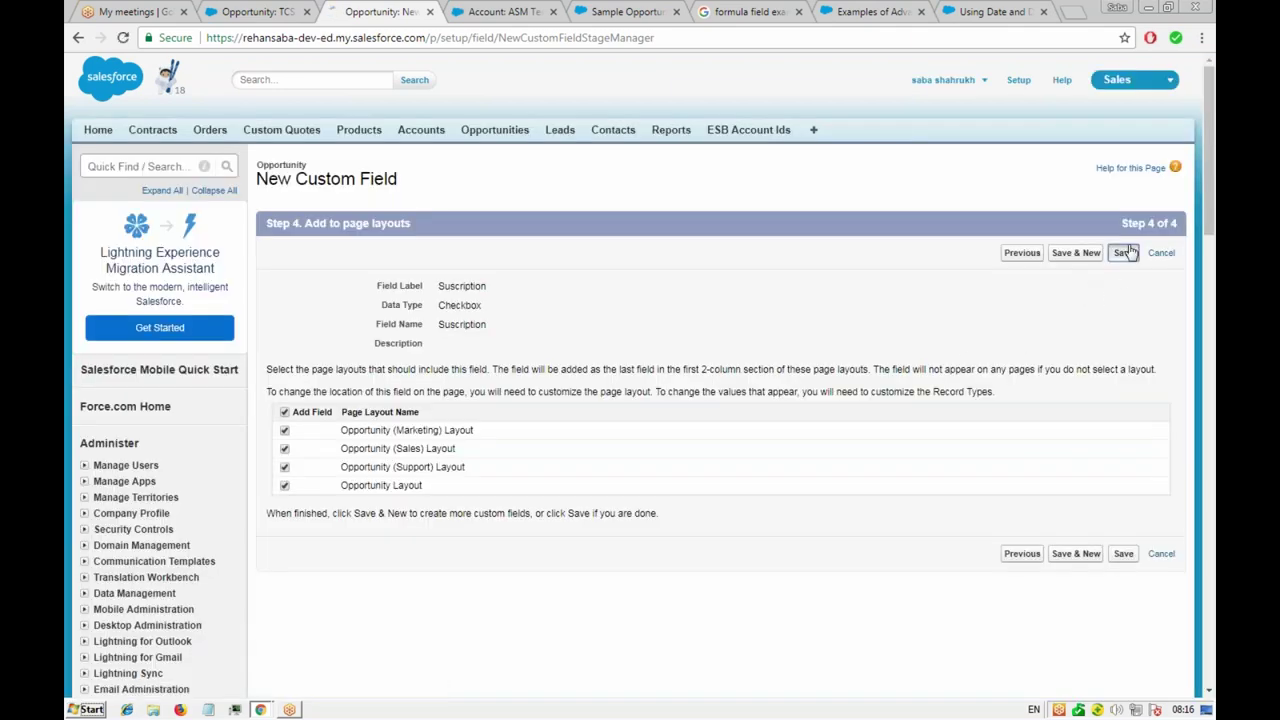
left_click(1124, 253)
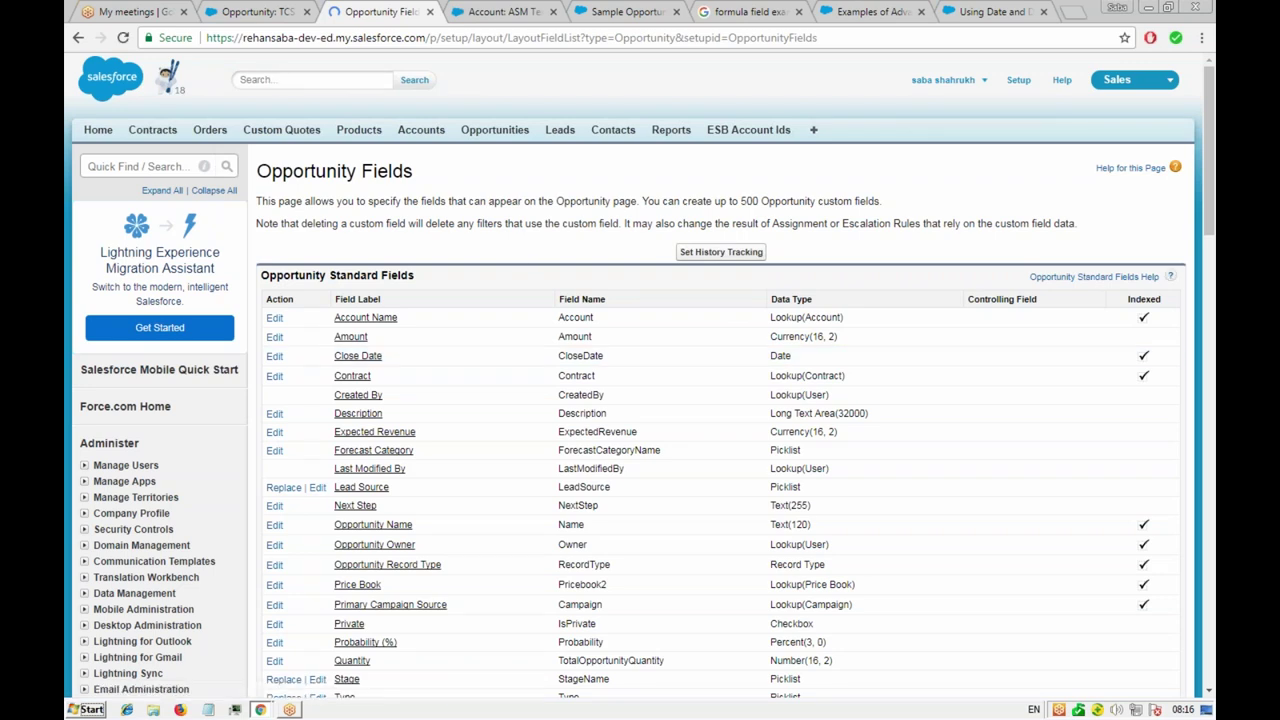
- Check the TCS Opp record for the new Suscription checkbox
left_click(255, 11)
mouse_move(450, 245)
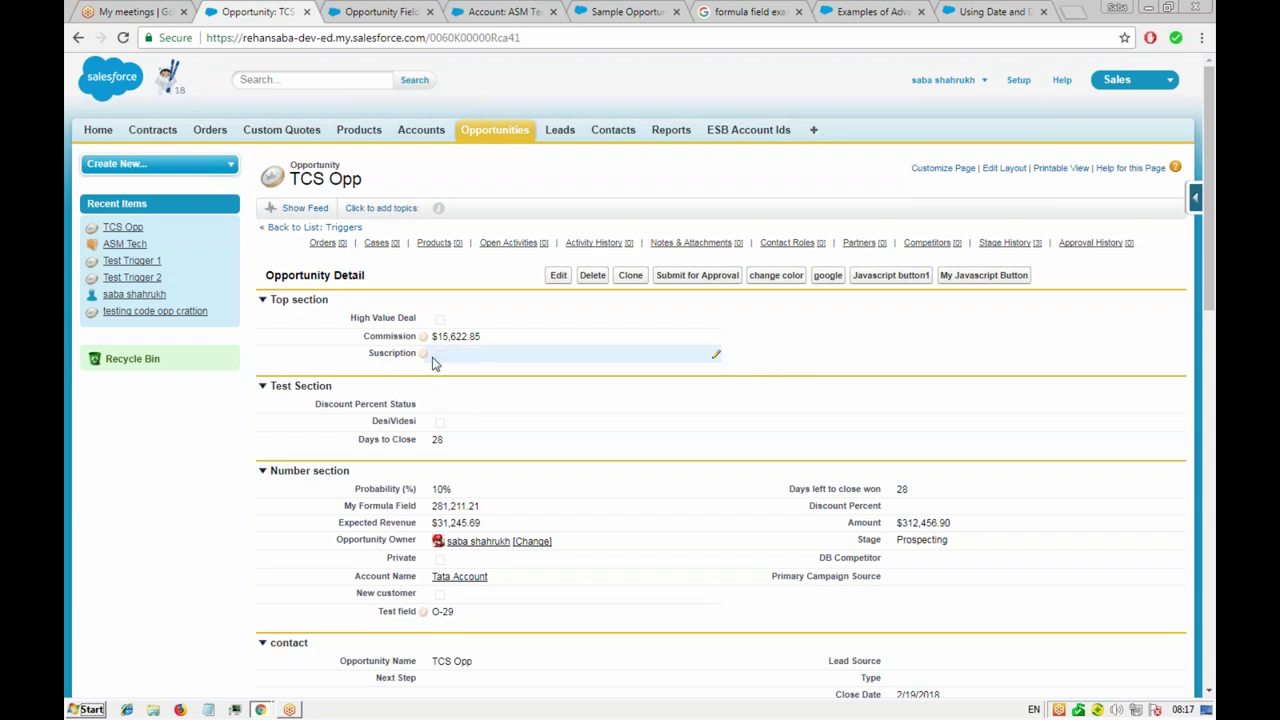
- Start another custom field from the Opportunity fields list, with Picklist as its data type
left_click(385, 12)
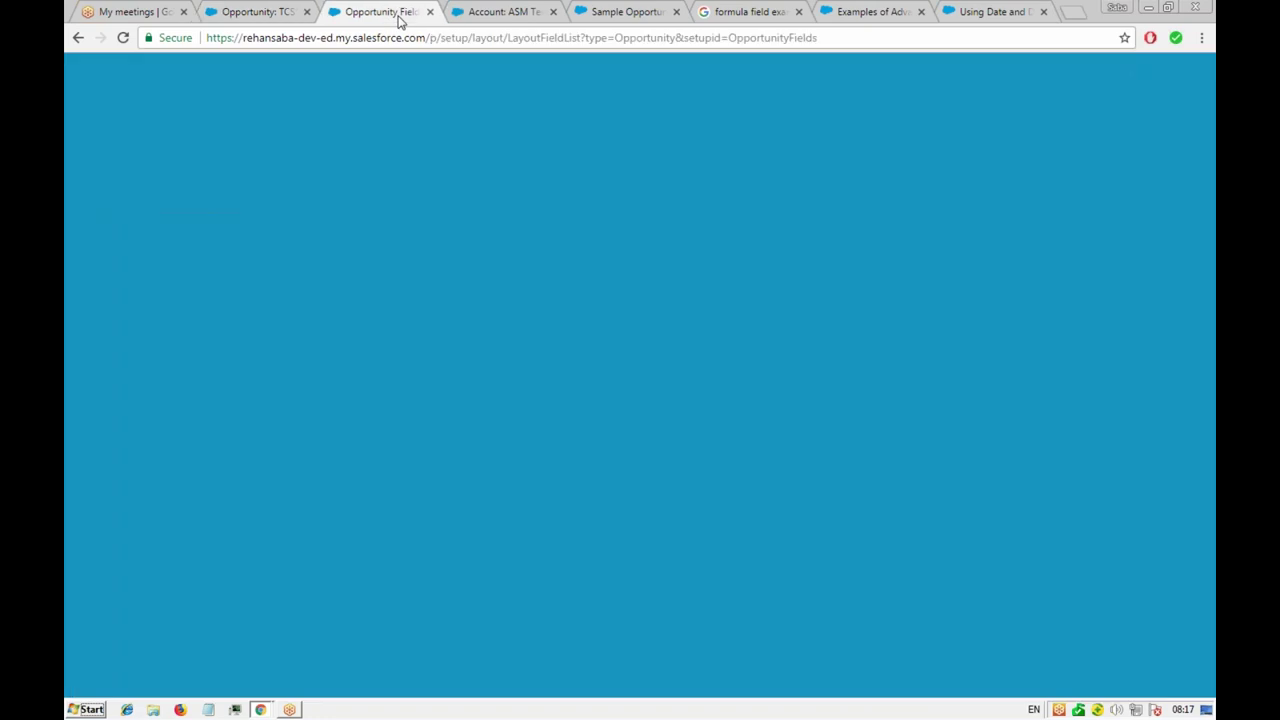
scroll(600, 330, "down", 4)
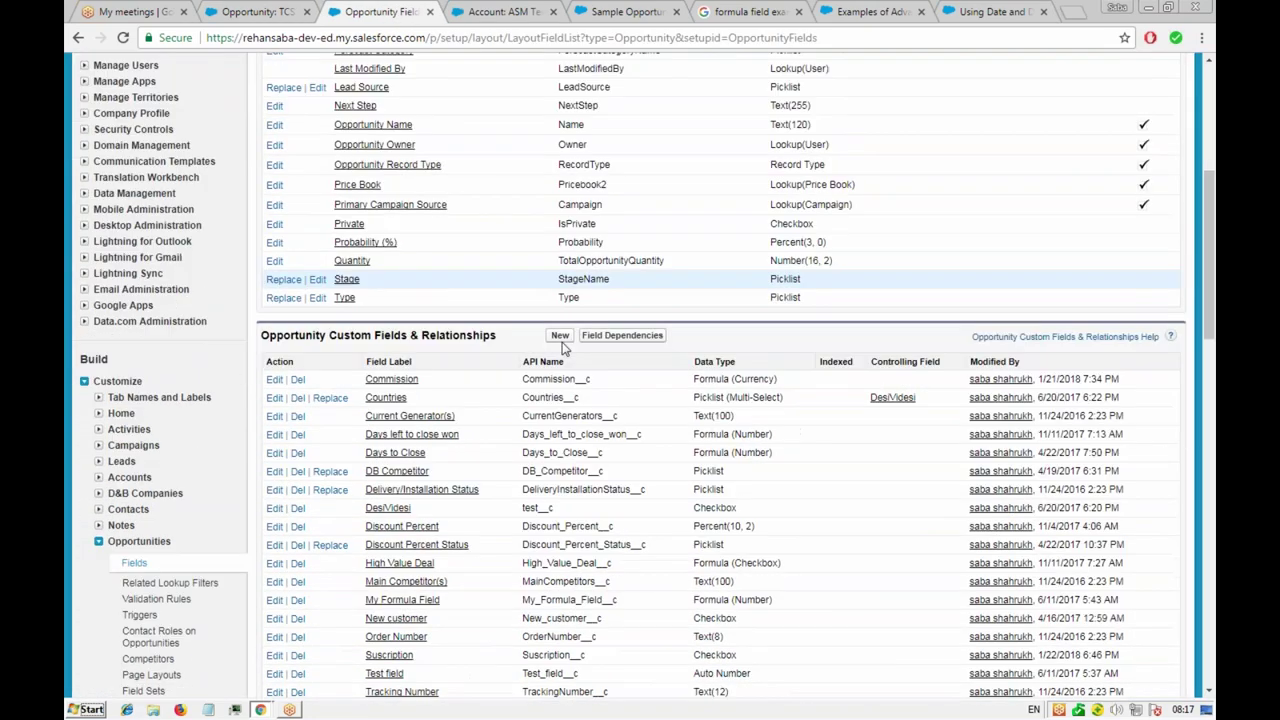
left_click(560, 335)
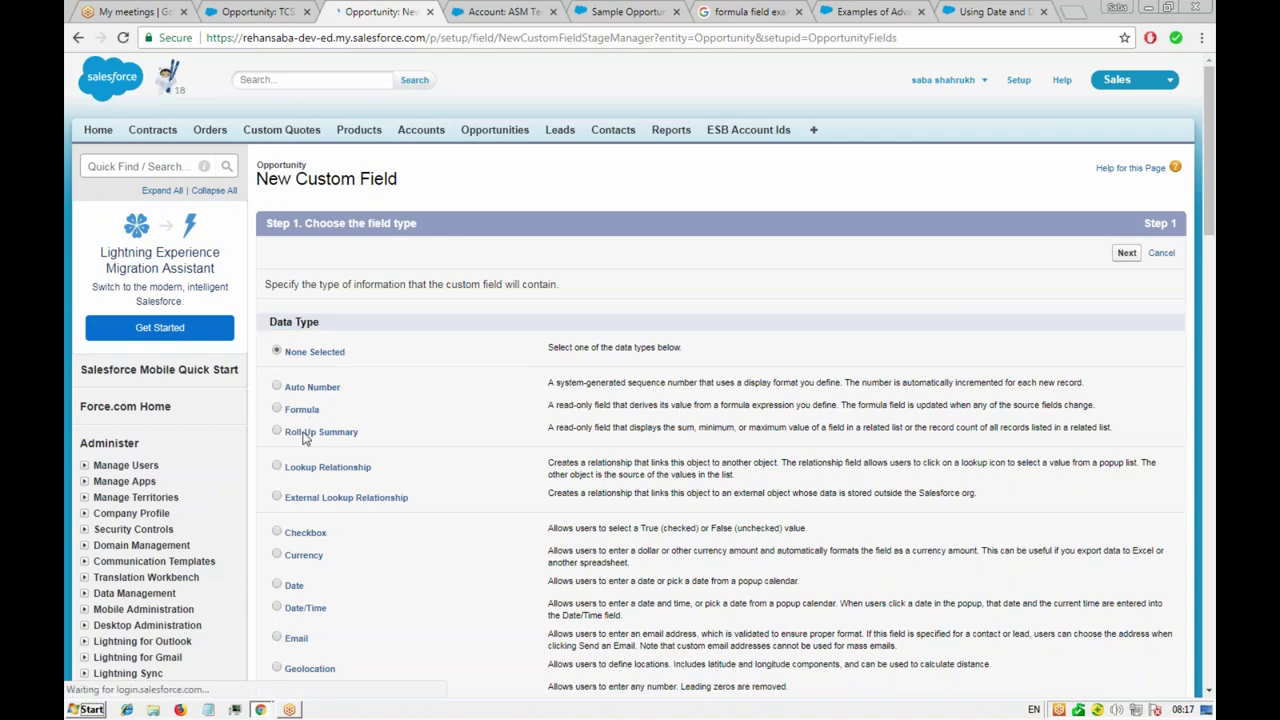
scroll(390, 414, "down", 1)
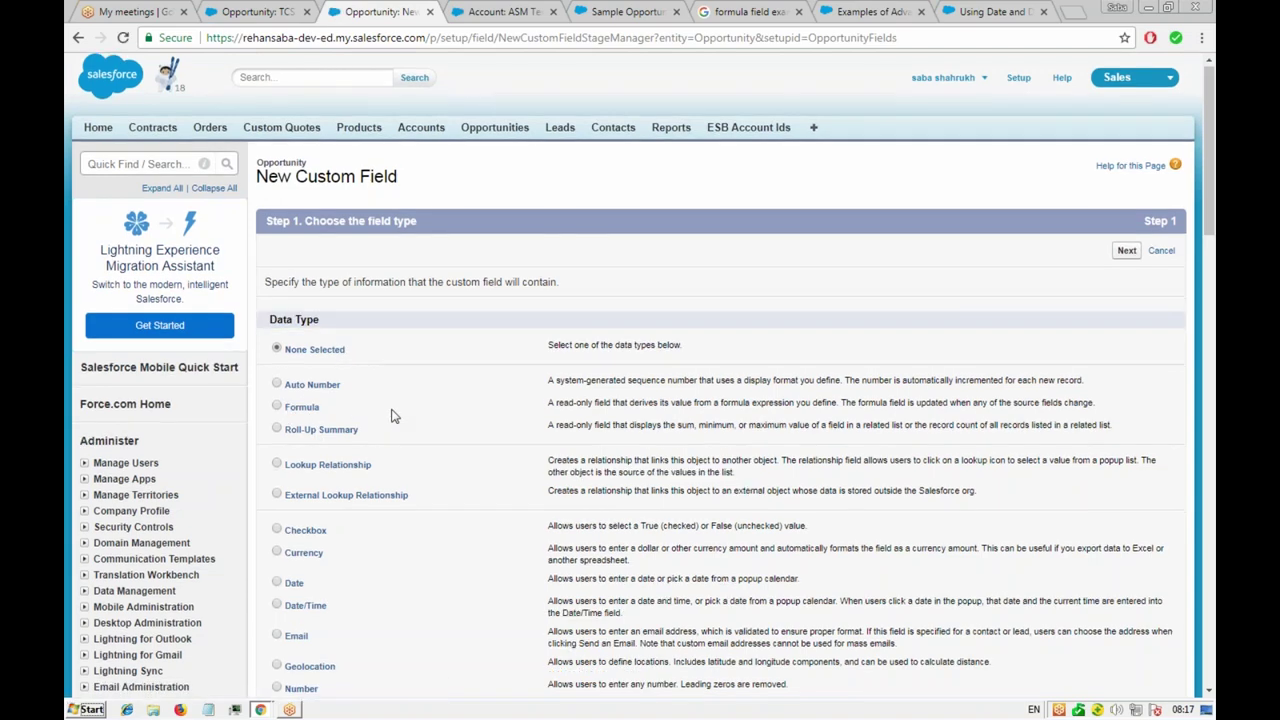
scroll(454, 380, "down", 1)
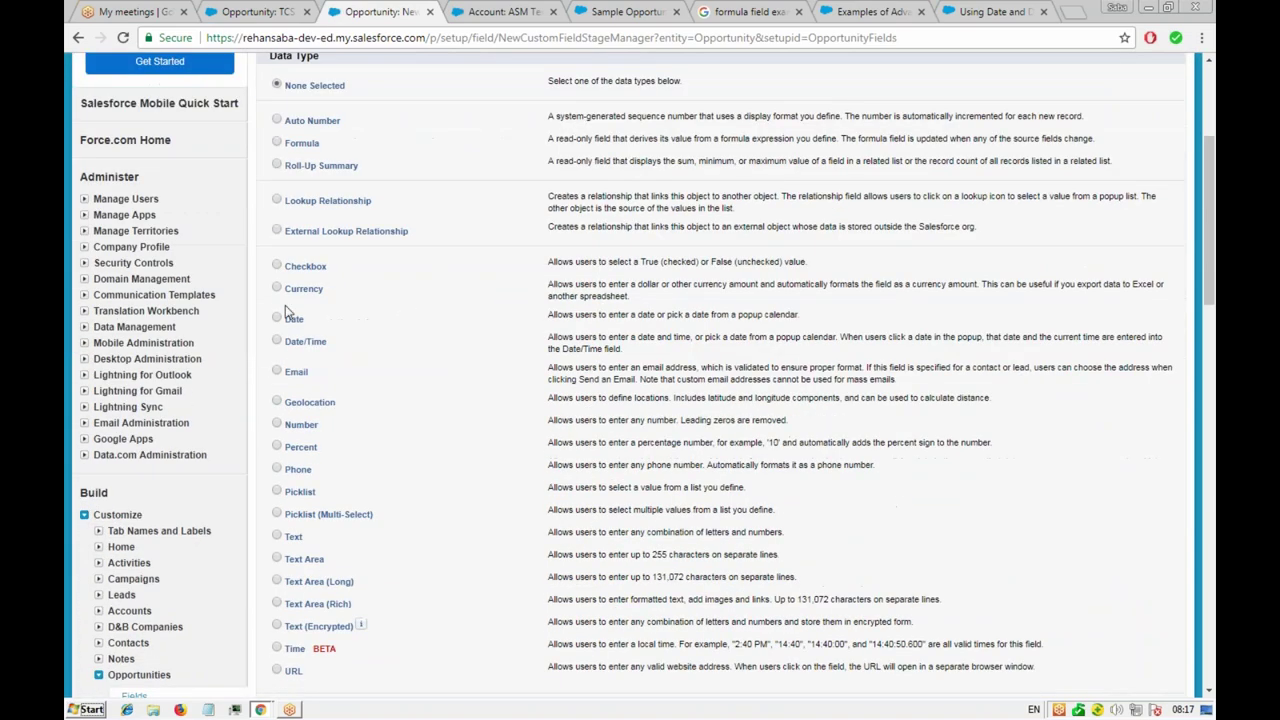
left_click(277, 491)
scroll(570, 480, "down", 2)
left_click(1126, 443)
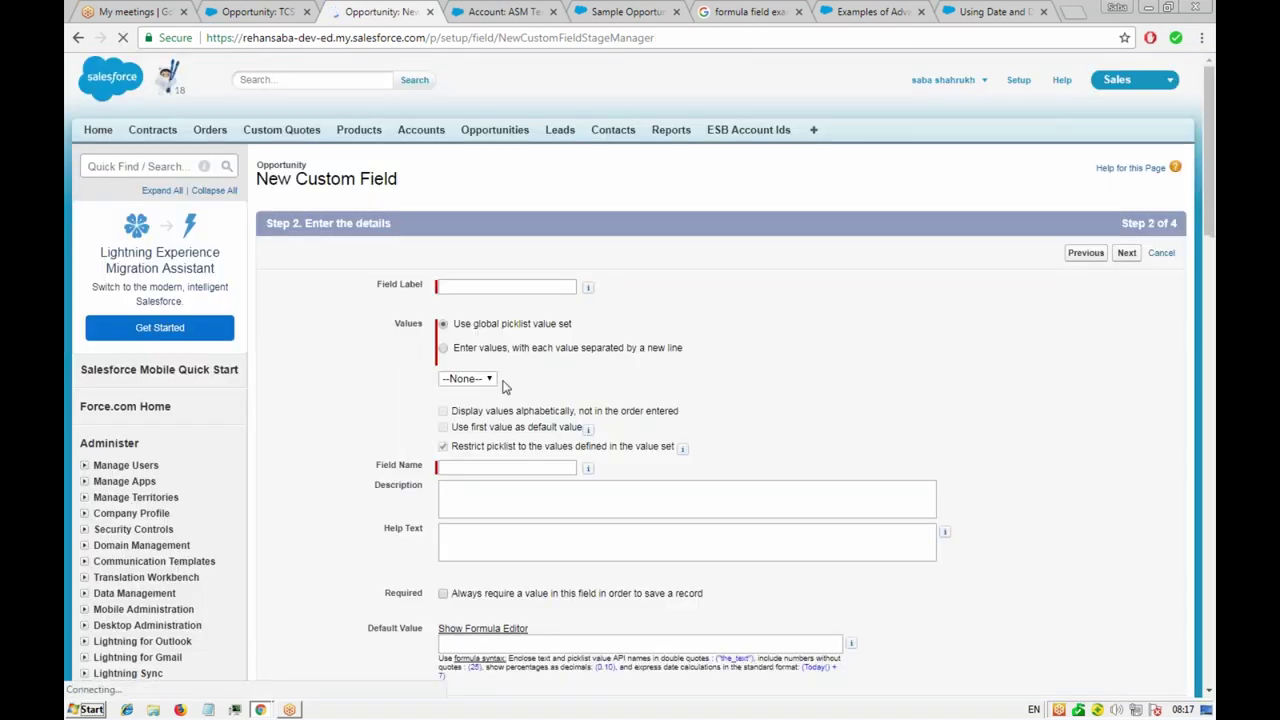
- Label the picklist field "Years of subscription" and enter its own values 1, 2, 3, 4 and 5, one per line
left_click(471, 289)
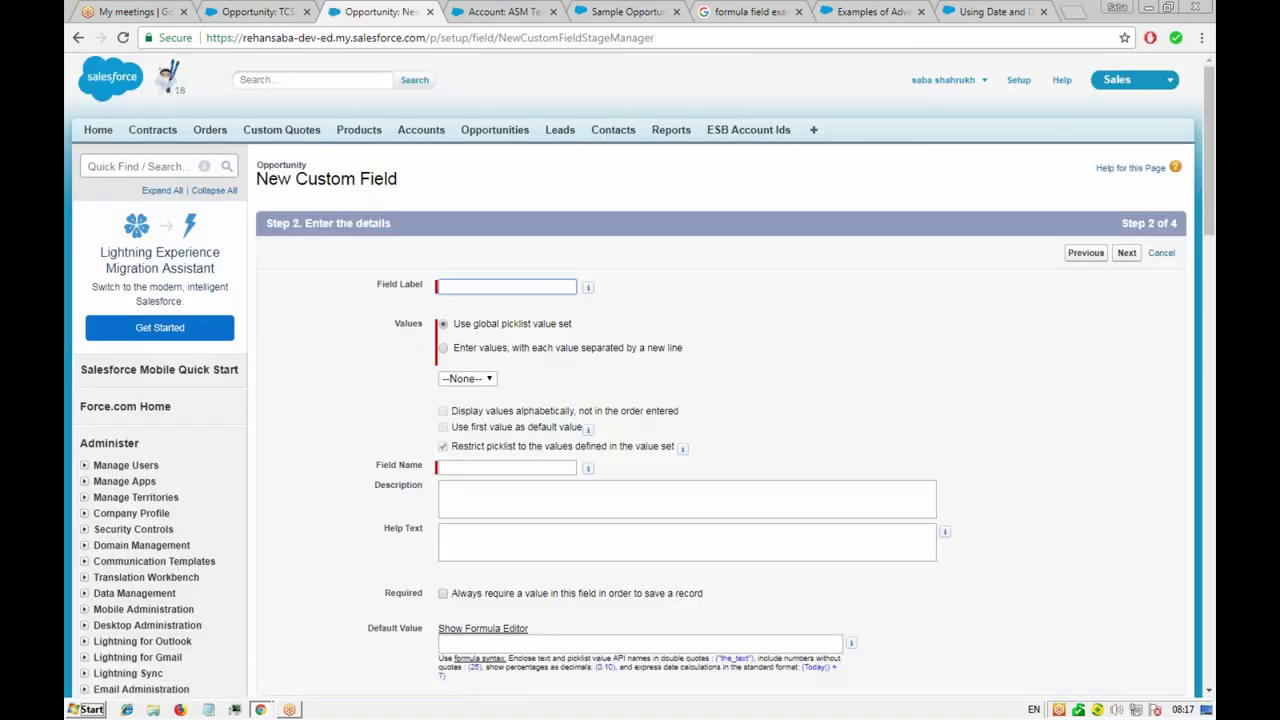
type("Years of subscription")
left_click(443, 347)
left_click(489, 393)
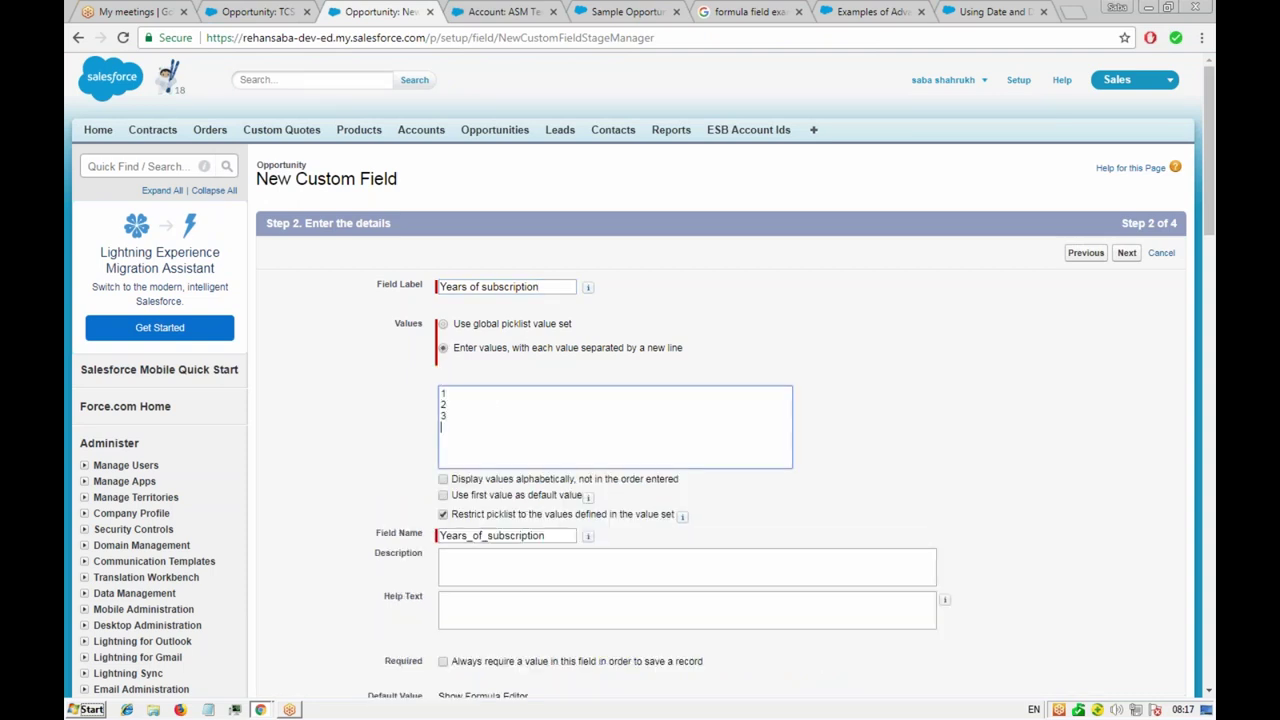
type("1 2 3 4 5")
scroll(480, 462, "down", 2)
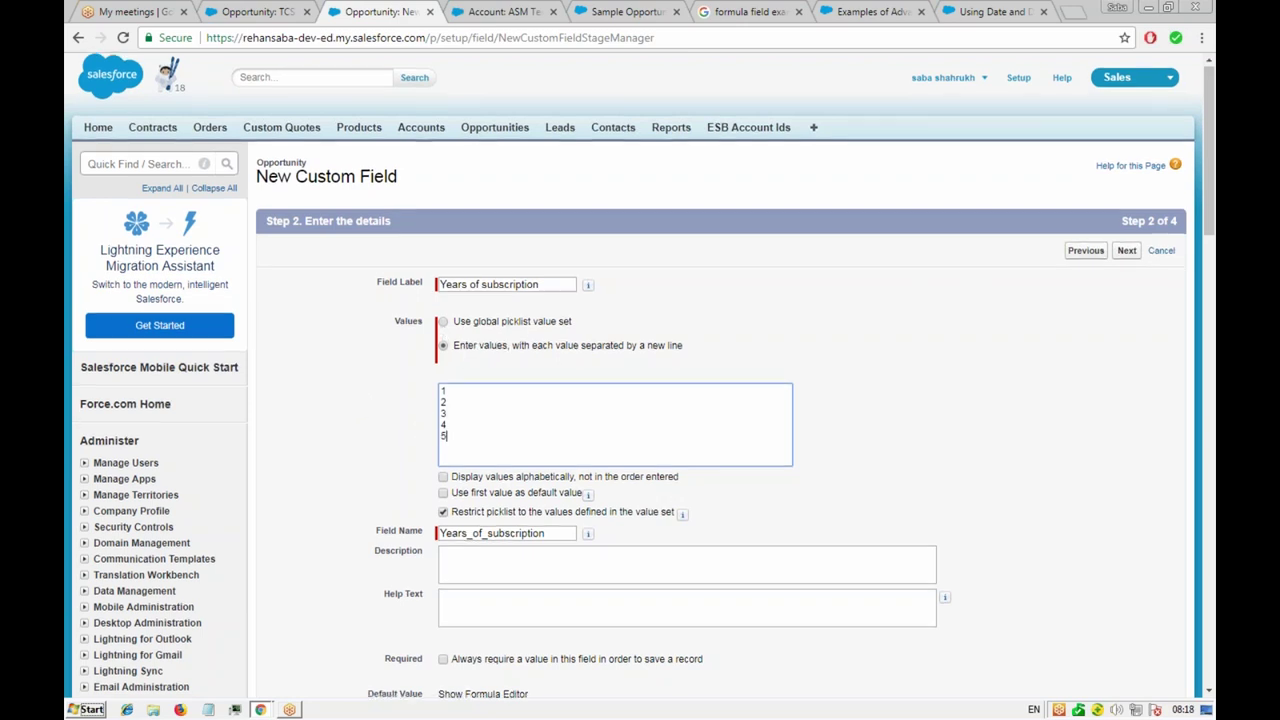
scroll(416, 454, "down", 2)
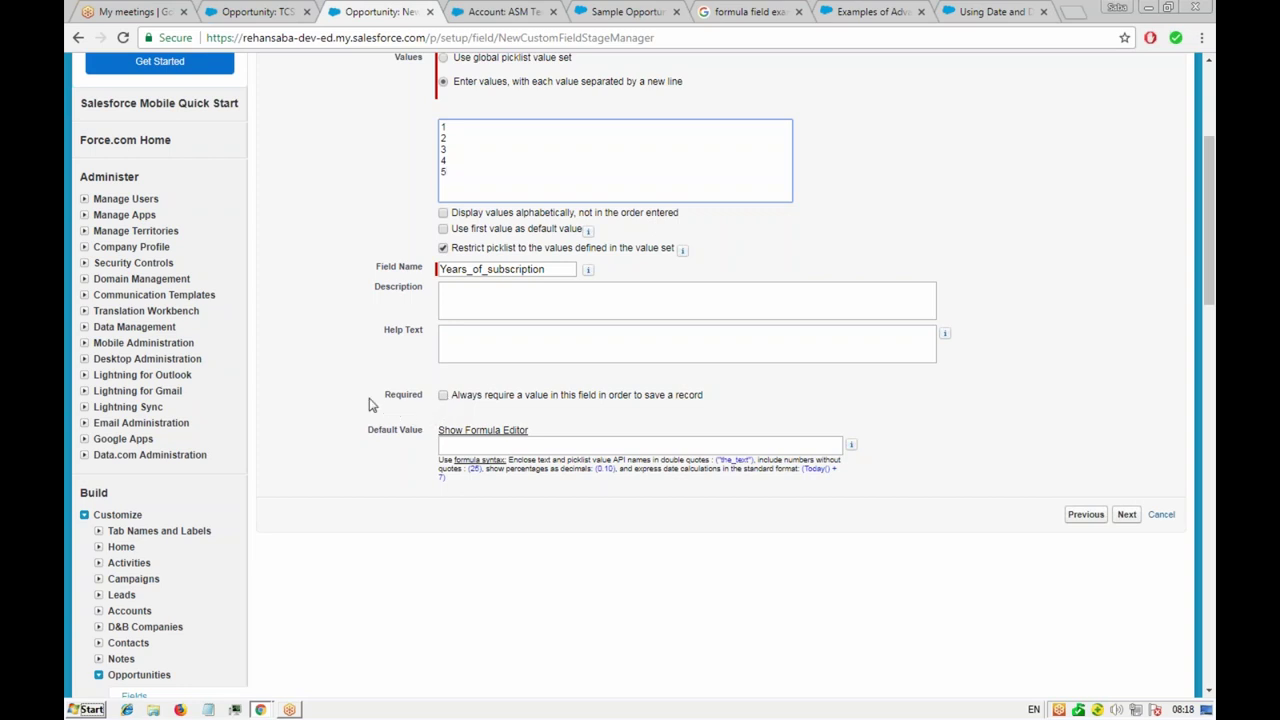
- Review the TCS Opp record's fields and the ASM Tech account, and return to the new picklist field's setup
left_click(268, 14)
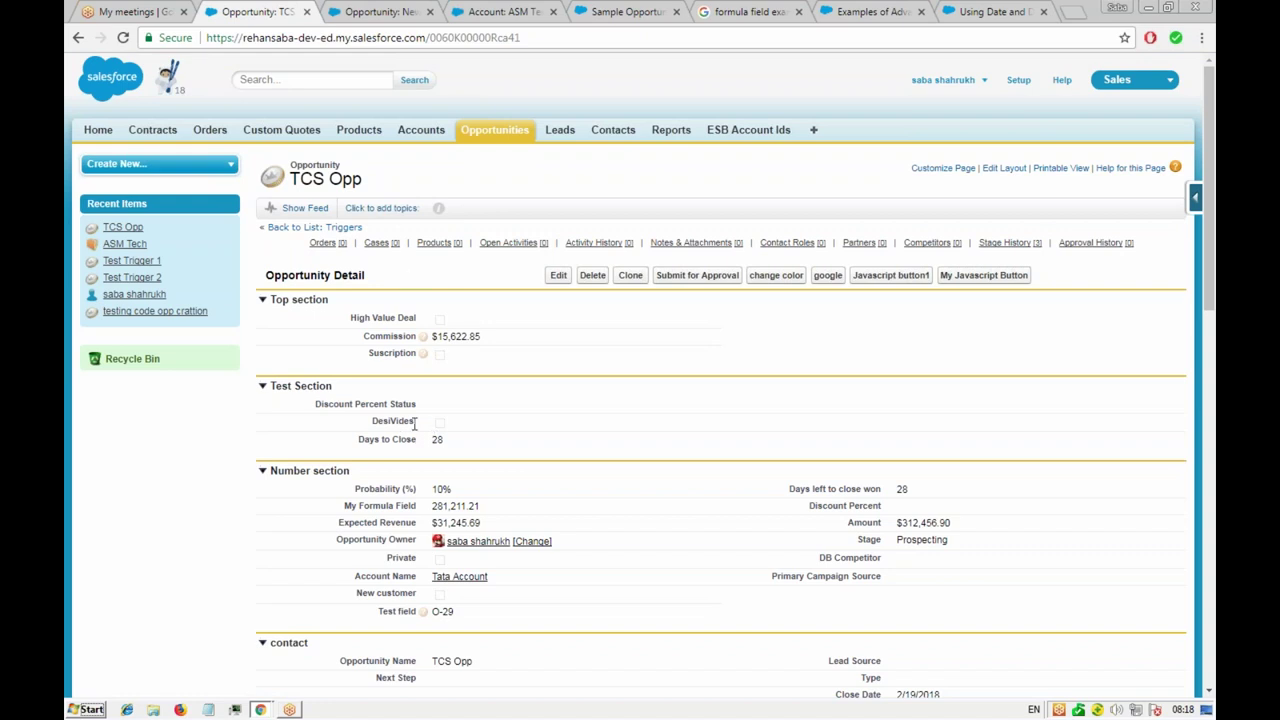
scroll(470, 380, "down", 1)
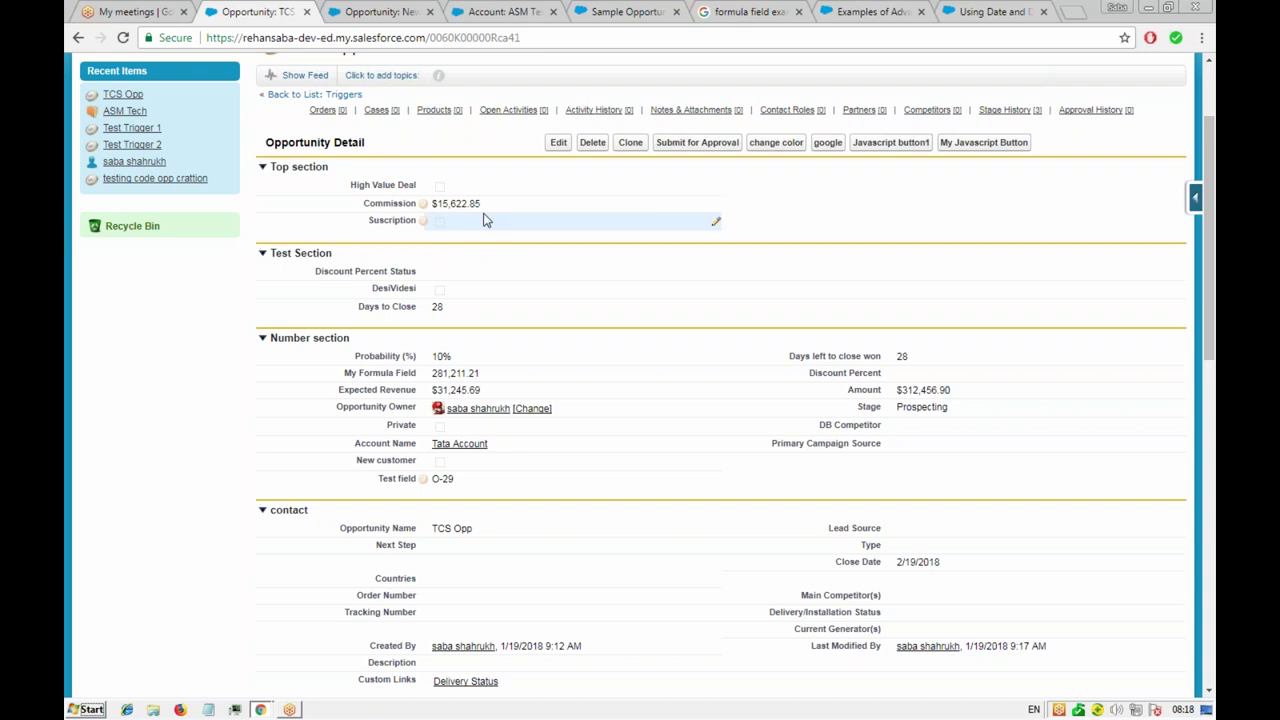
left_click(497, 14)
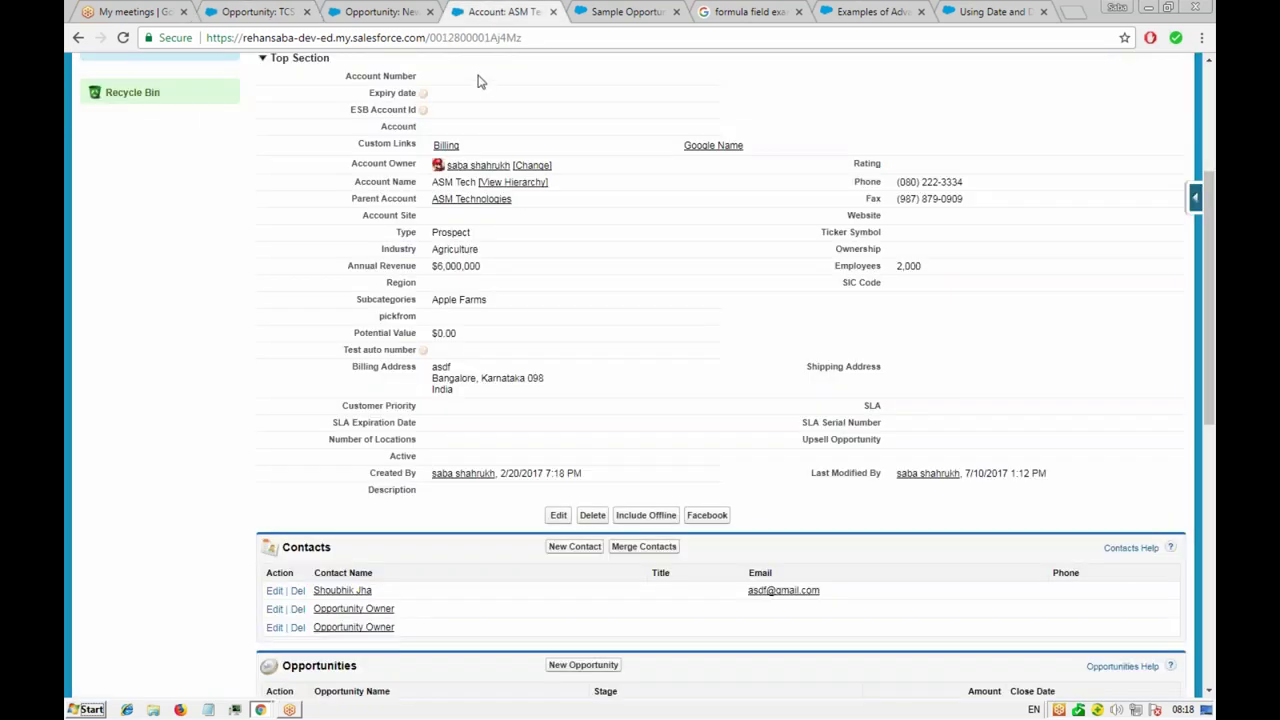
left_click(382, 12)
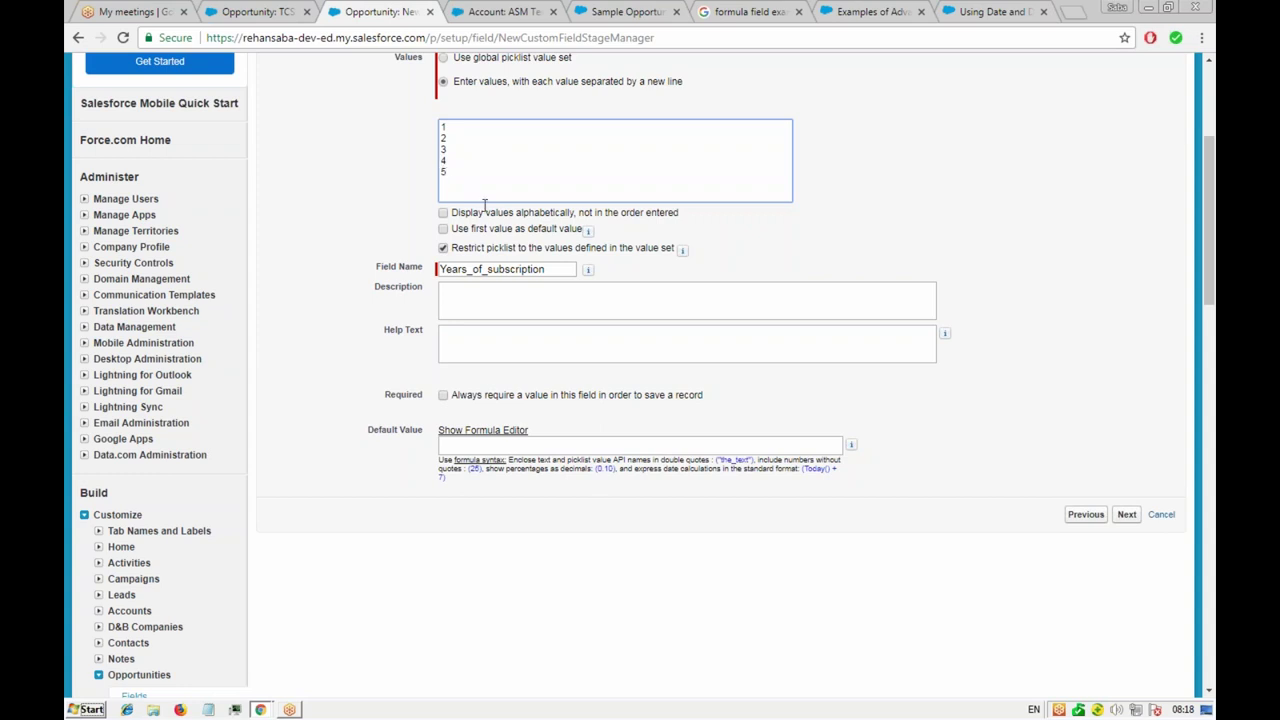
- Leave the picklist's default value empty, make the Years of subscription field visible to all profiles, and save it
left_click(1198, 450)
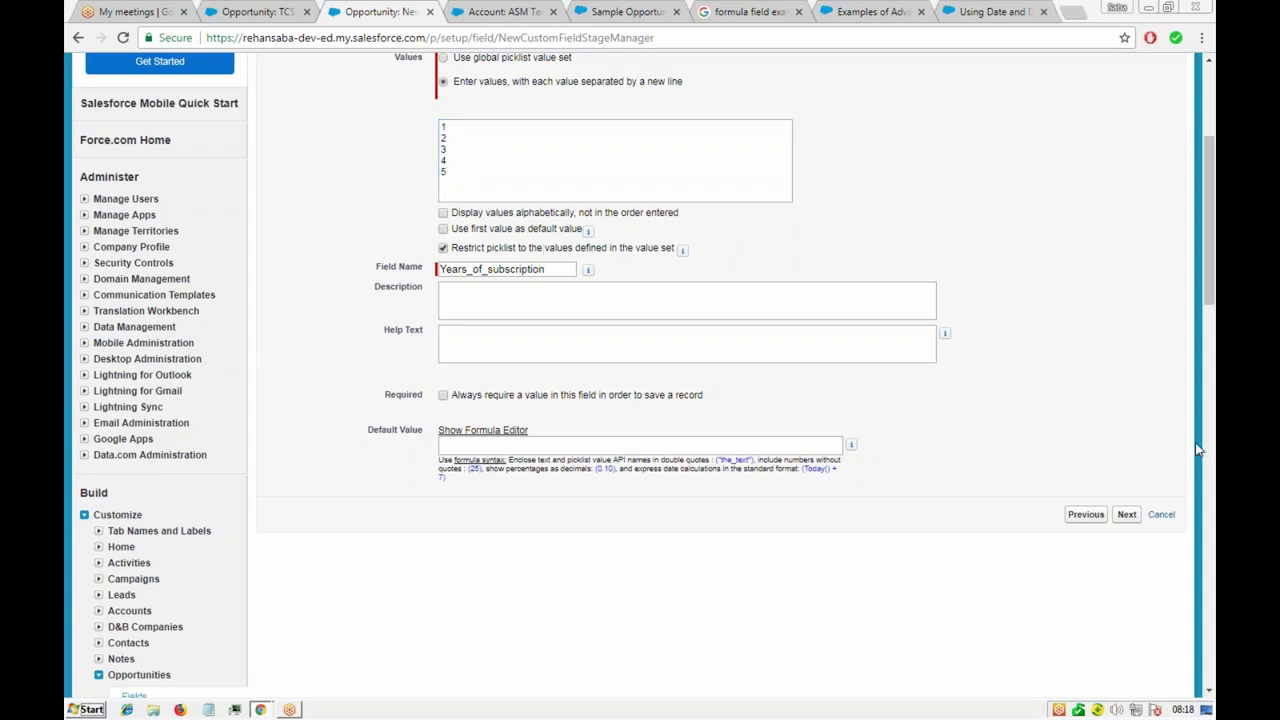
left_click(464, 176)
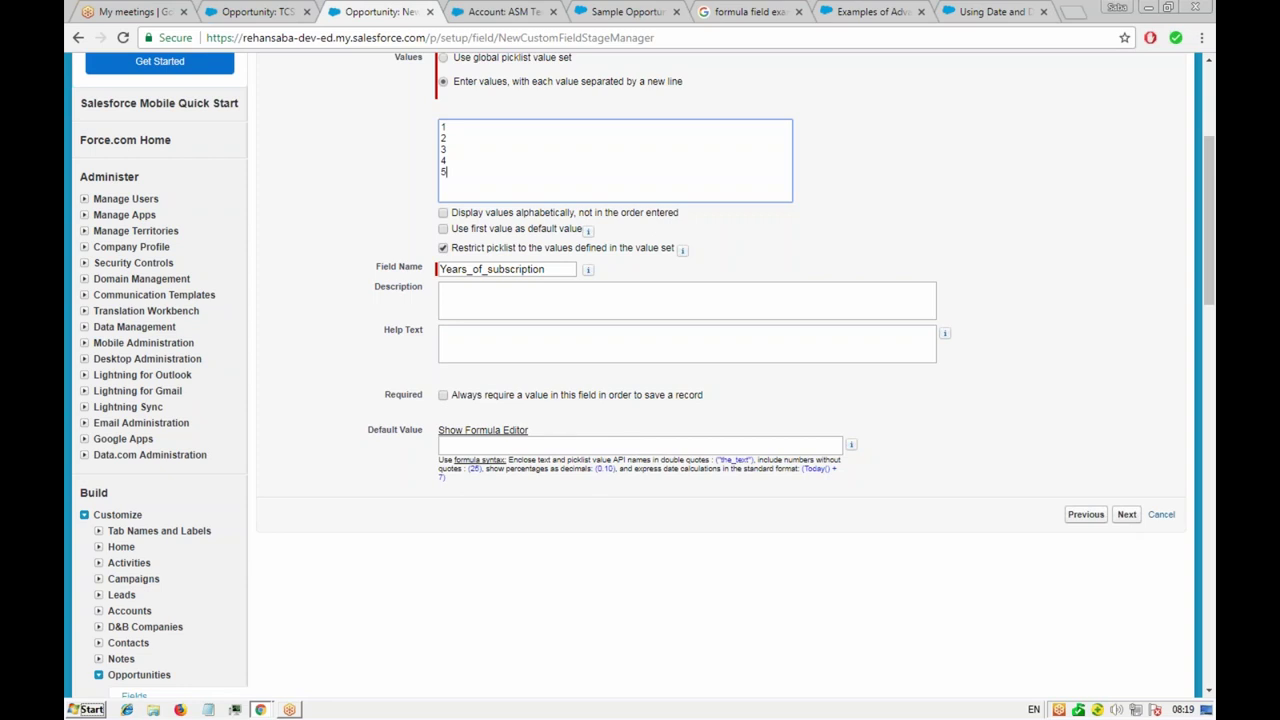
left_click(573, 448)
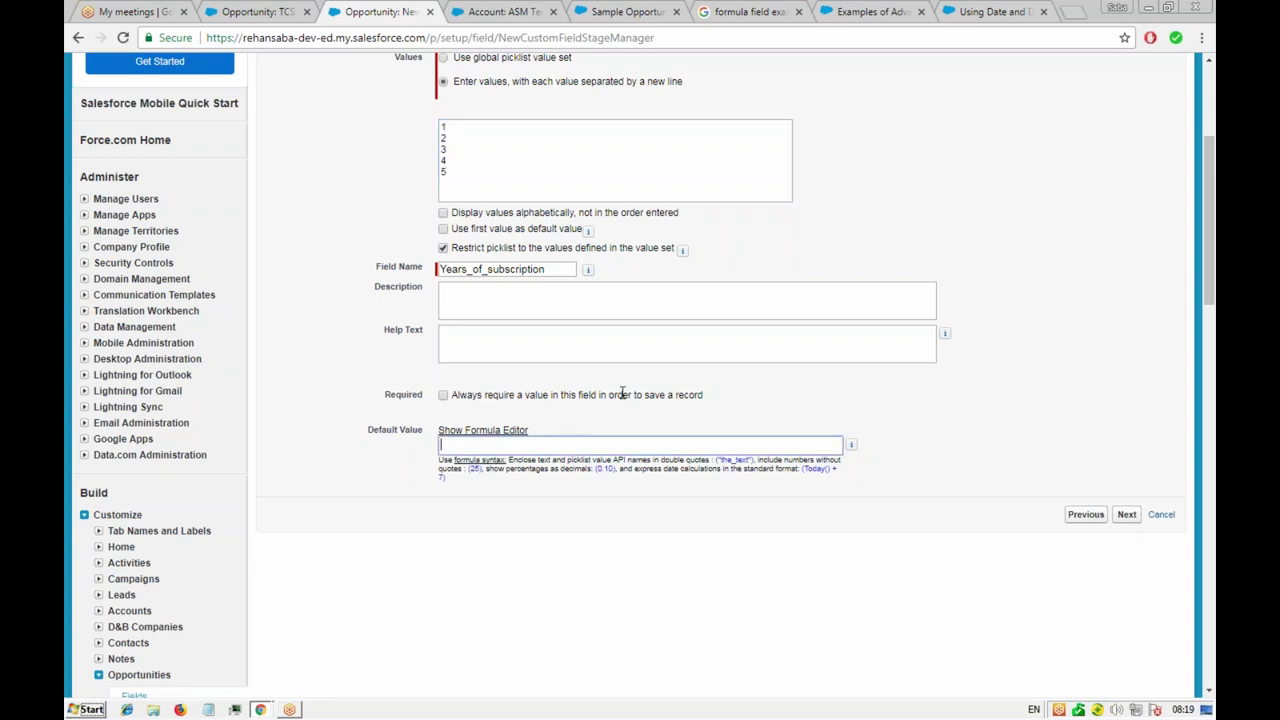
left_click(1124, 518)
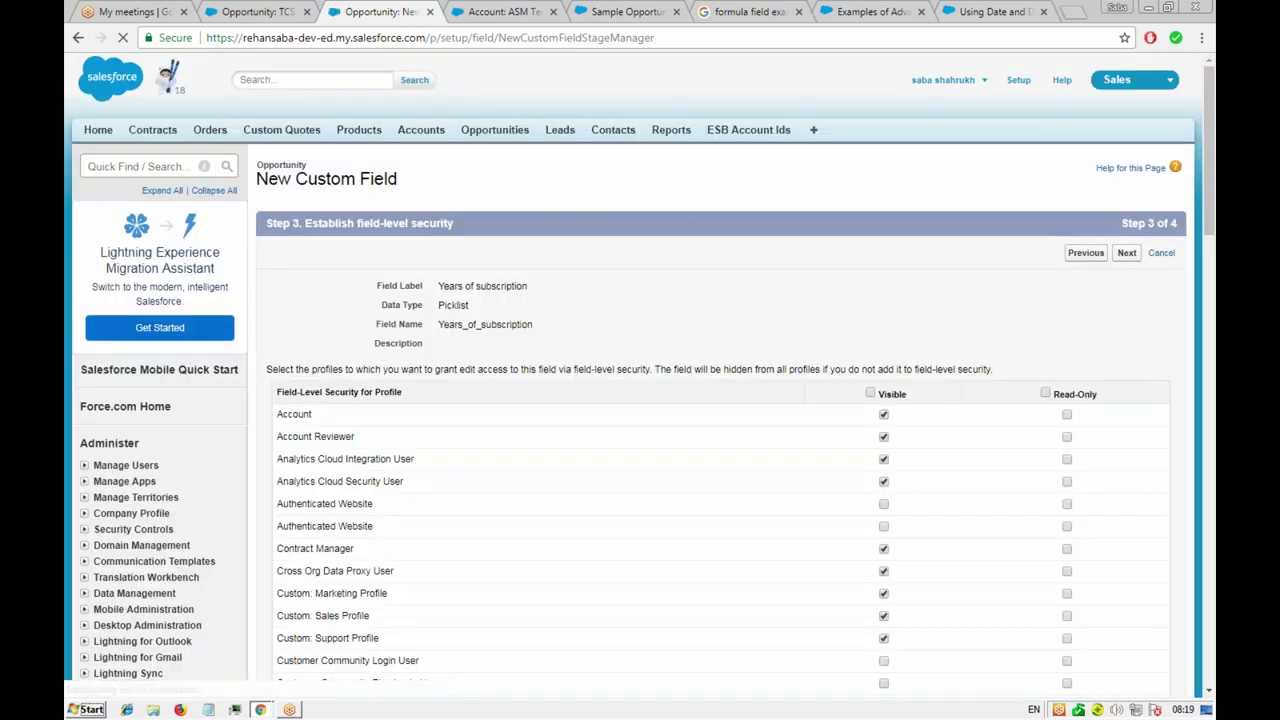
left_click(870, 393)
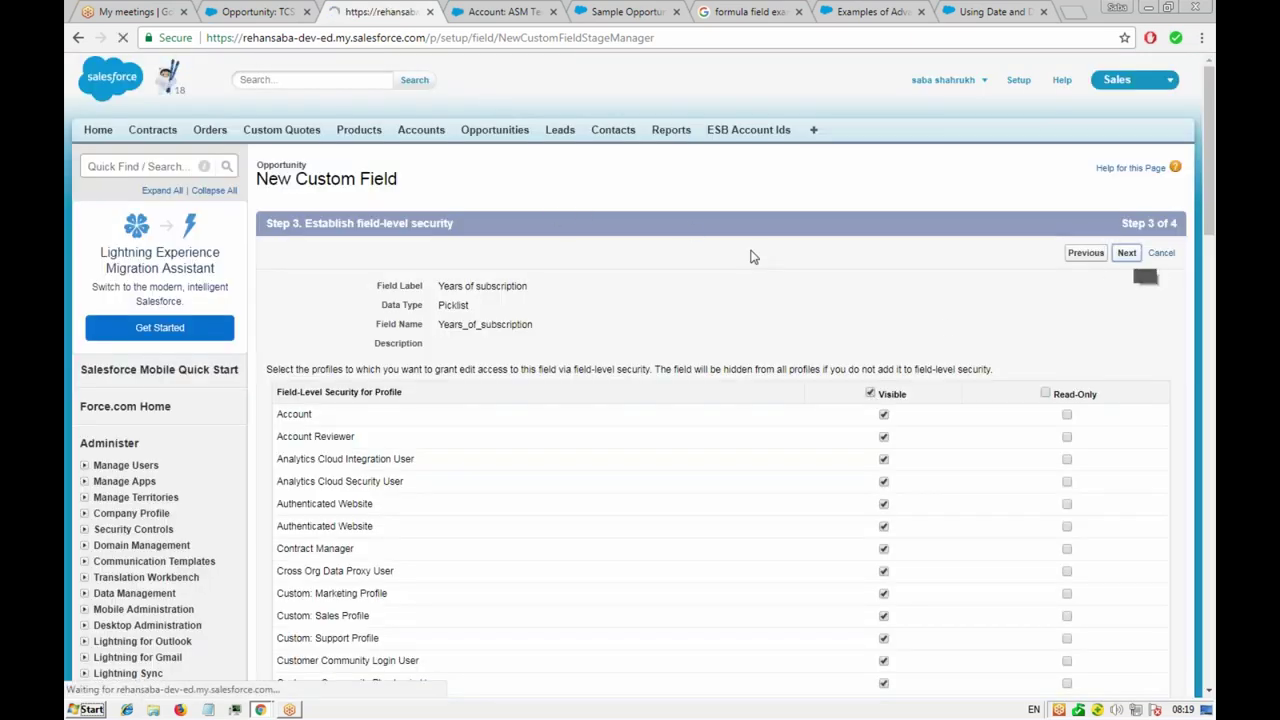
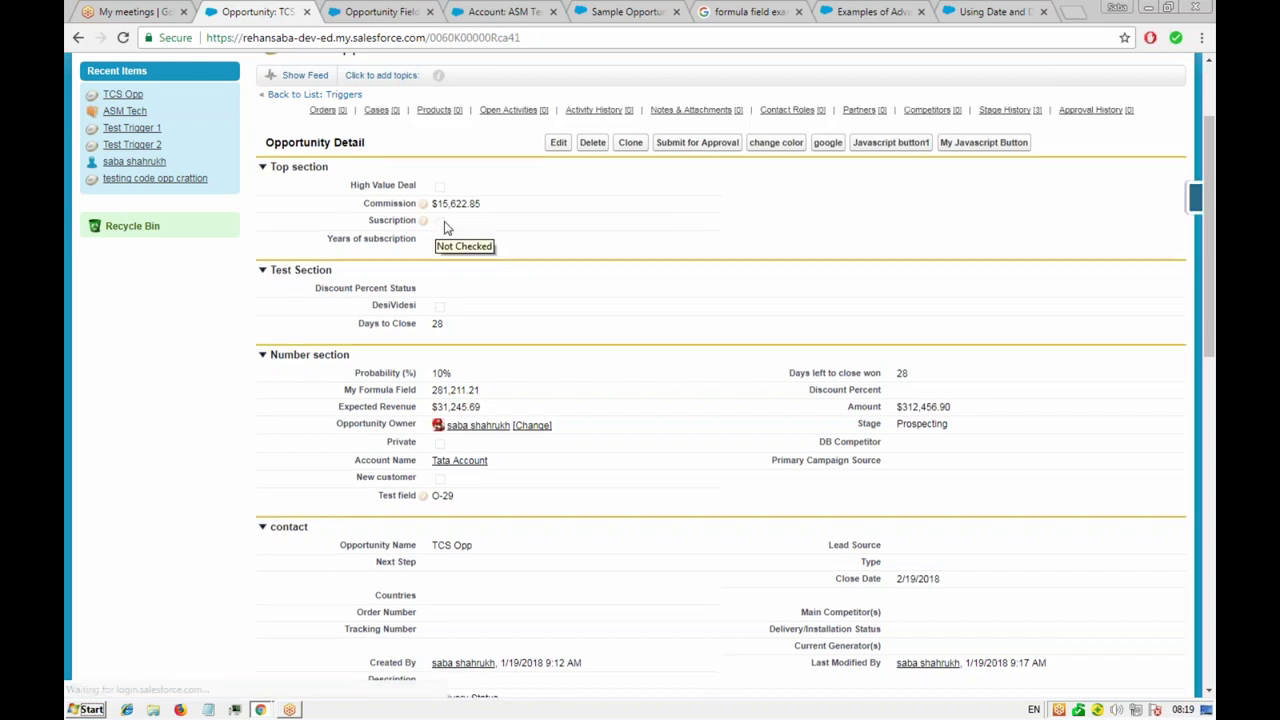
- Edit the TCS Opp record's page layout and add a two-column section between Top section and Test Section
scroll(1051, 154, "up", 3)
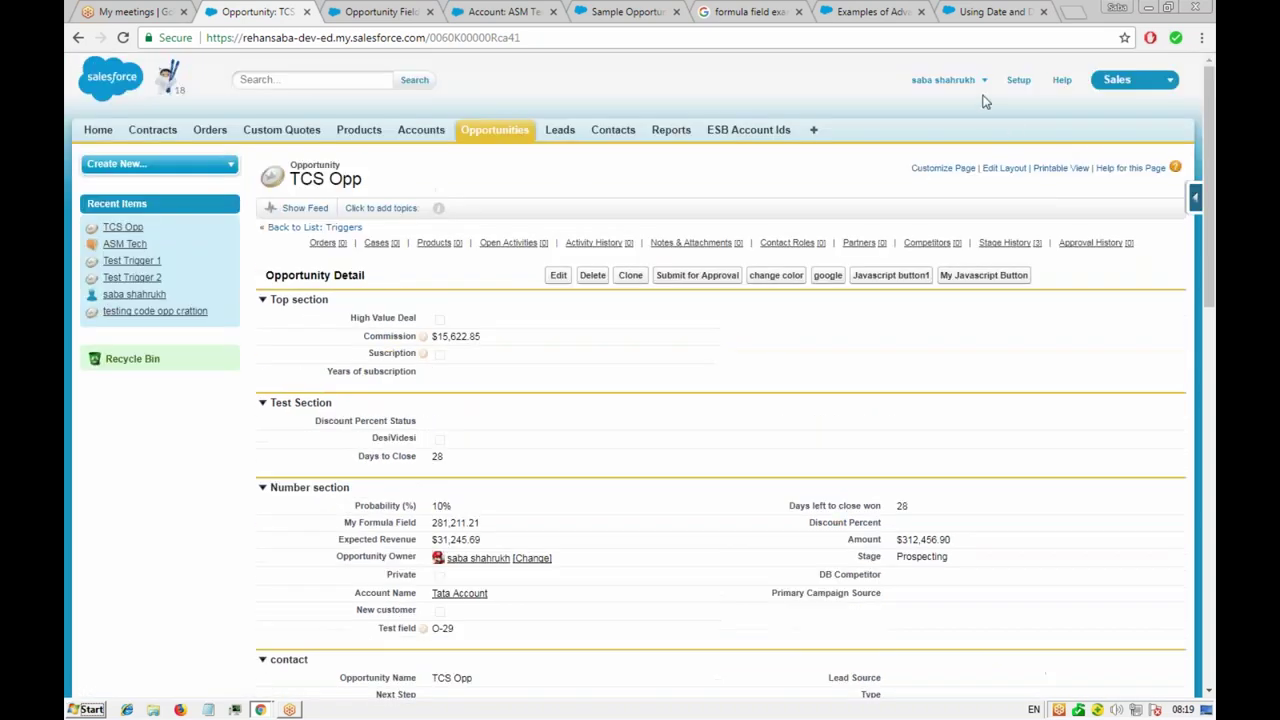
left_click(1004, 167)
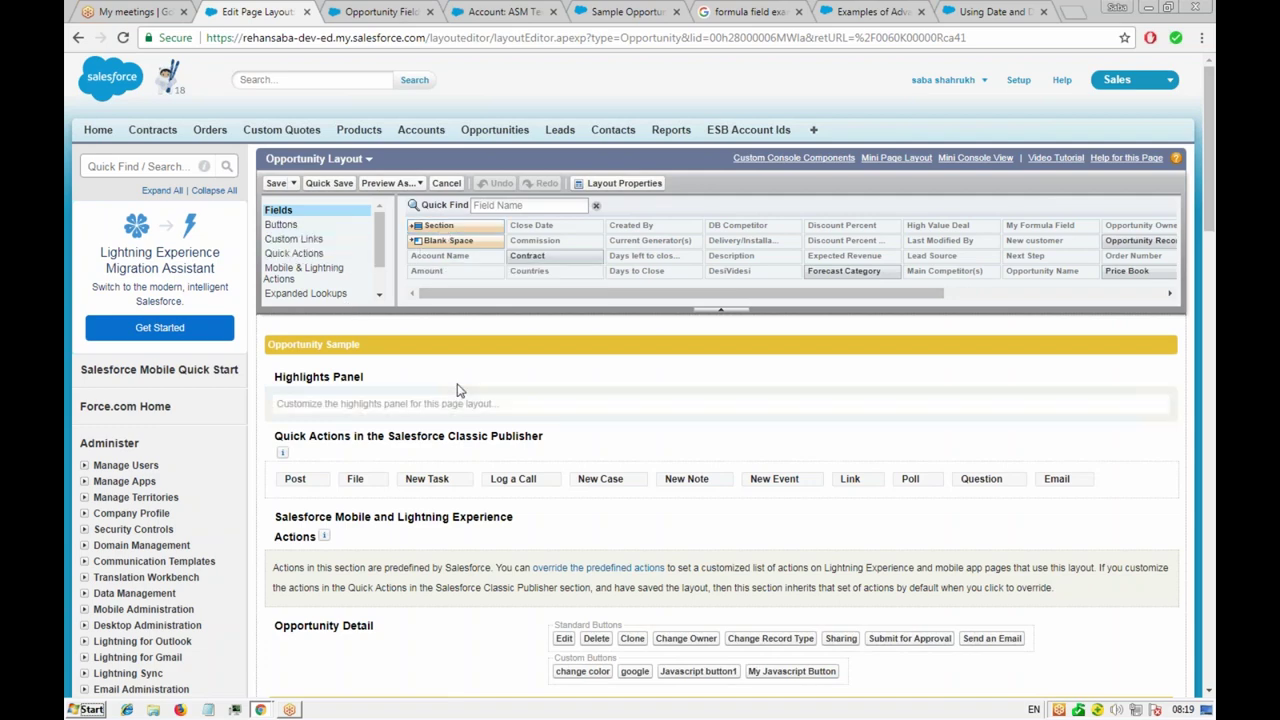
scroll(457, 390, "down", 2)
left_click_drag(448, 108, 386, 642)
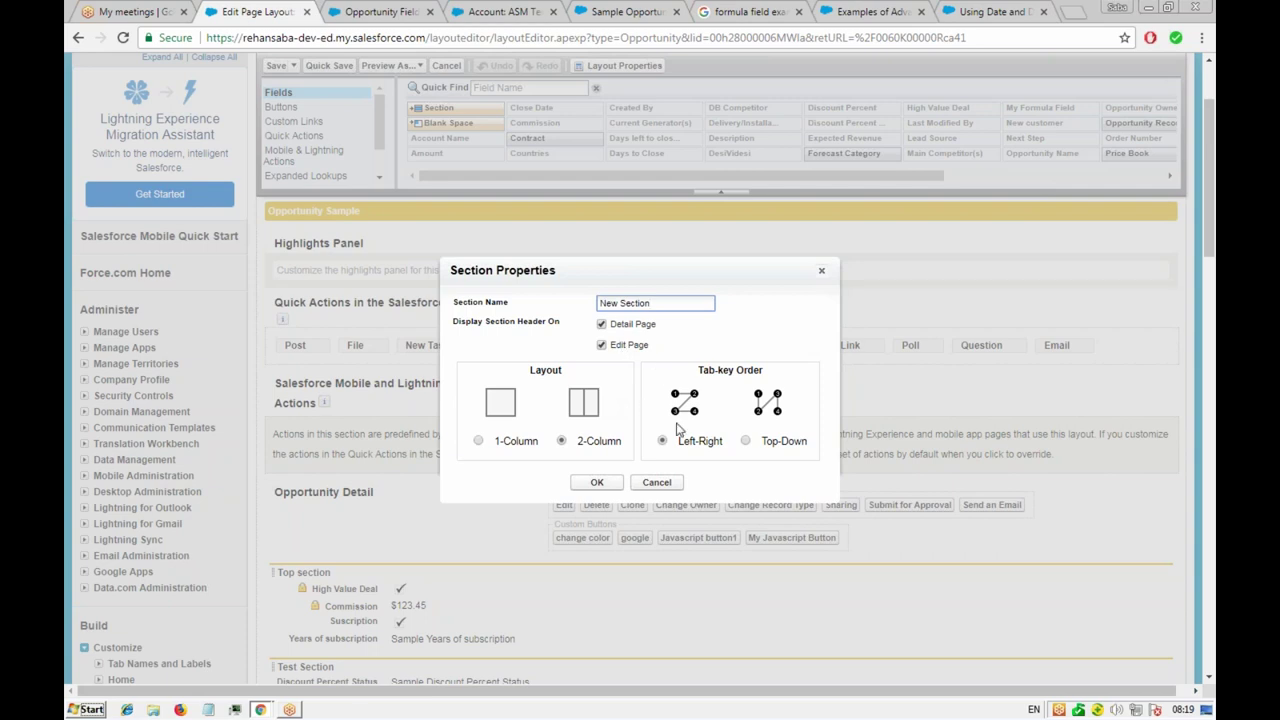
left_click(597, 482)
- Rename the new layout section as "Subscription Section"
scroll(420, 510, "down", 2)
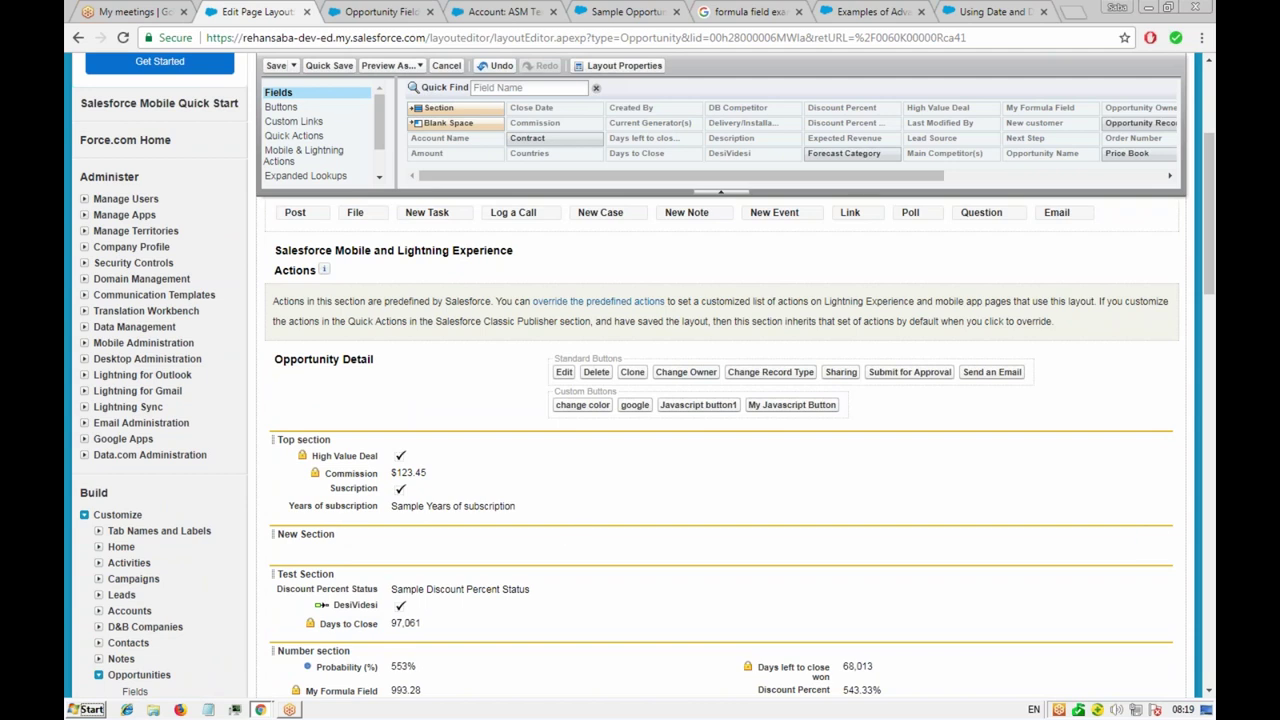
left_click(1162, 534)
left_click_drag(655, 298, 587, 307)
type("Subscription Section")
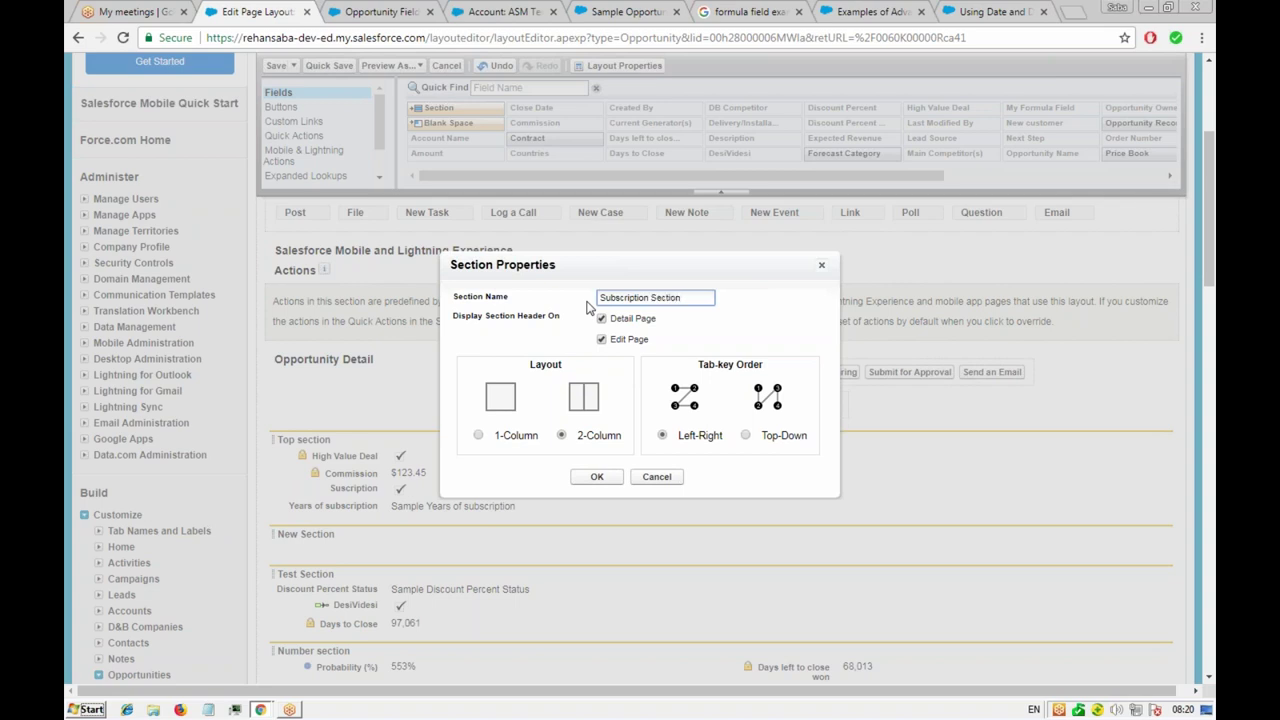
left_click(597, 476)
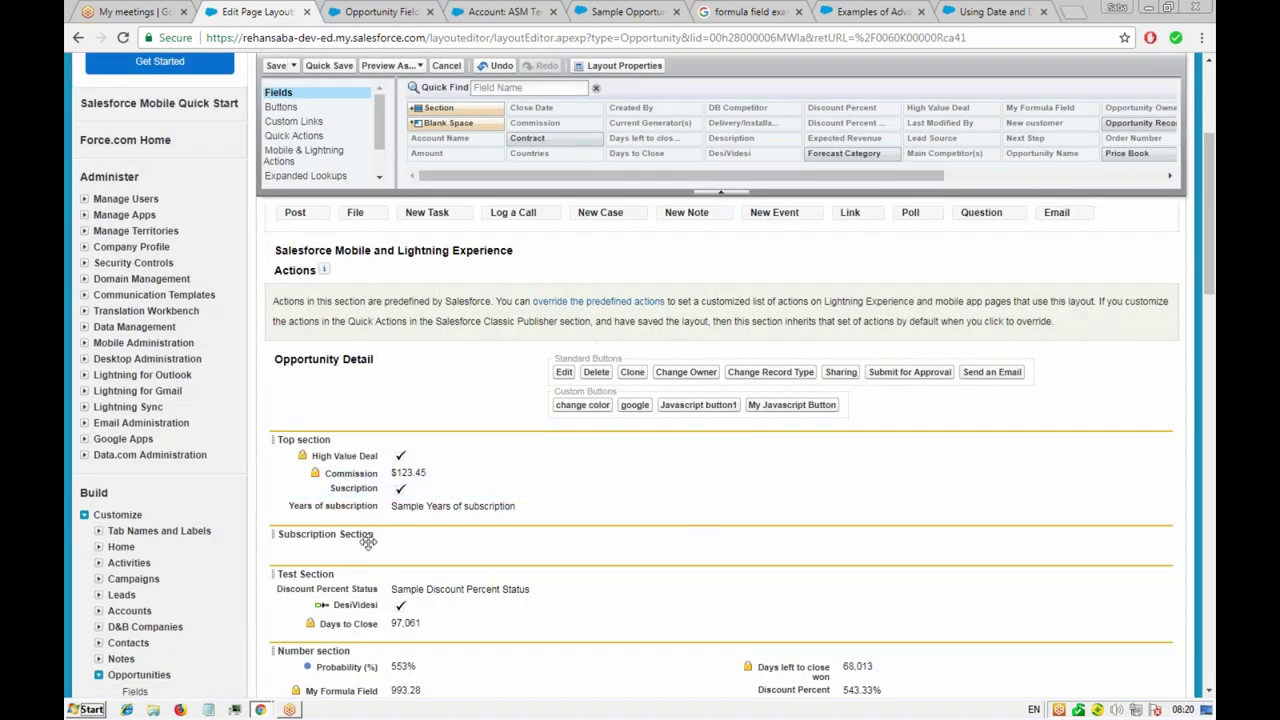
- Move Suscription into the first column and Years of subscription into the second column of Subscription Section, and save the layout
mouse_move(429, 490)
left_click_drag(429, 490, 840, 542)
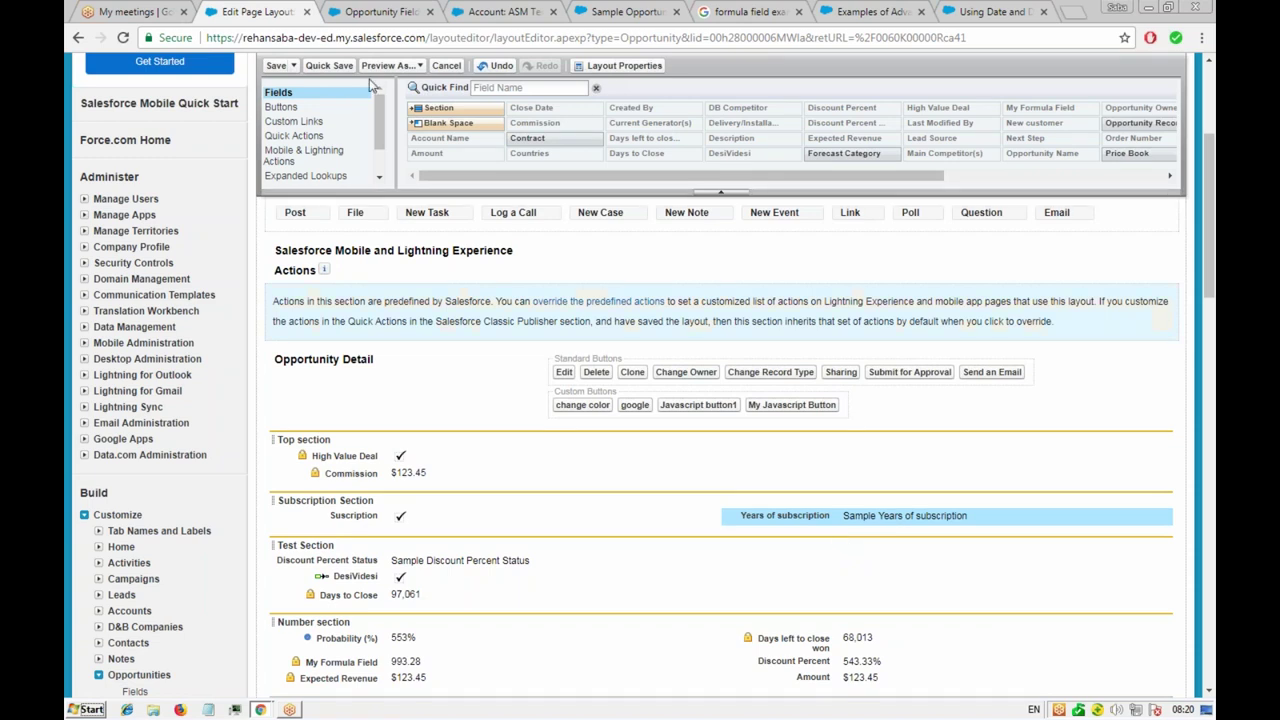
left_click(276, 65)
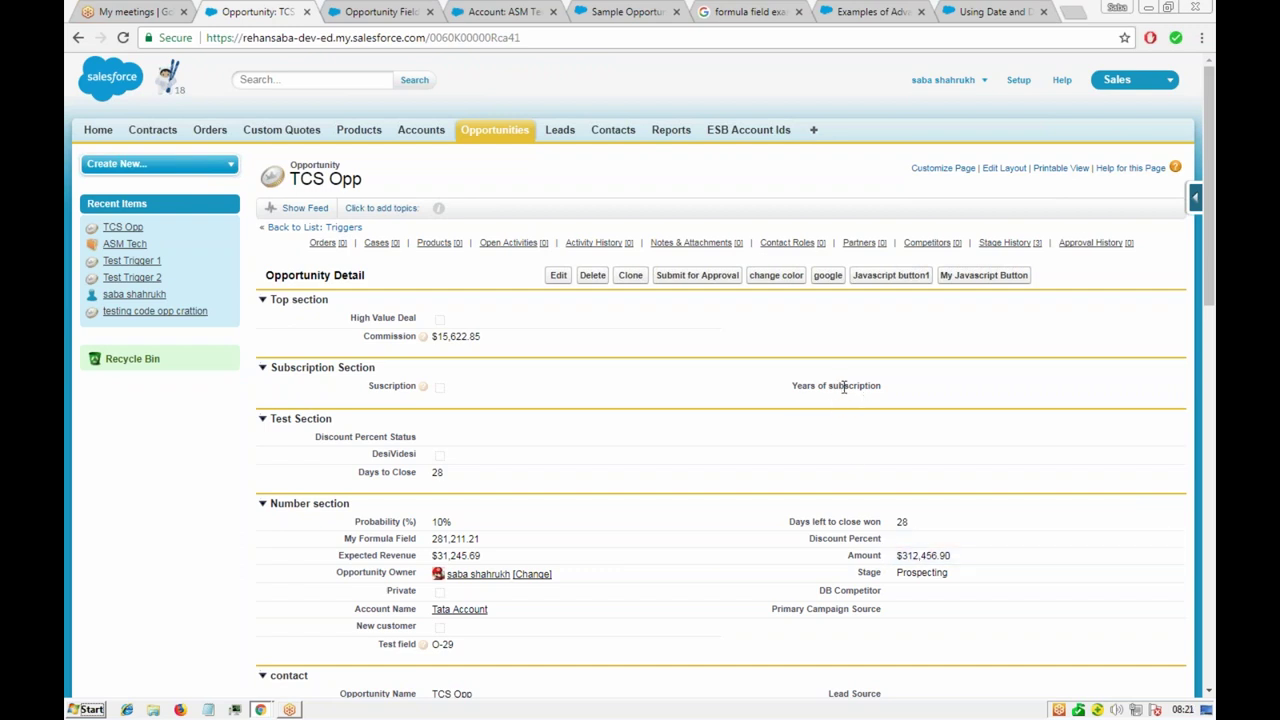
- Try the Suscription checkbox on the TCS Opp record by checking and saving it, and clear it and save again
double_click(441, 390)
left_click(440, 389)
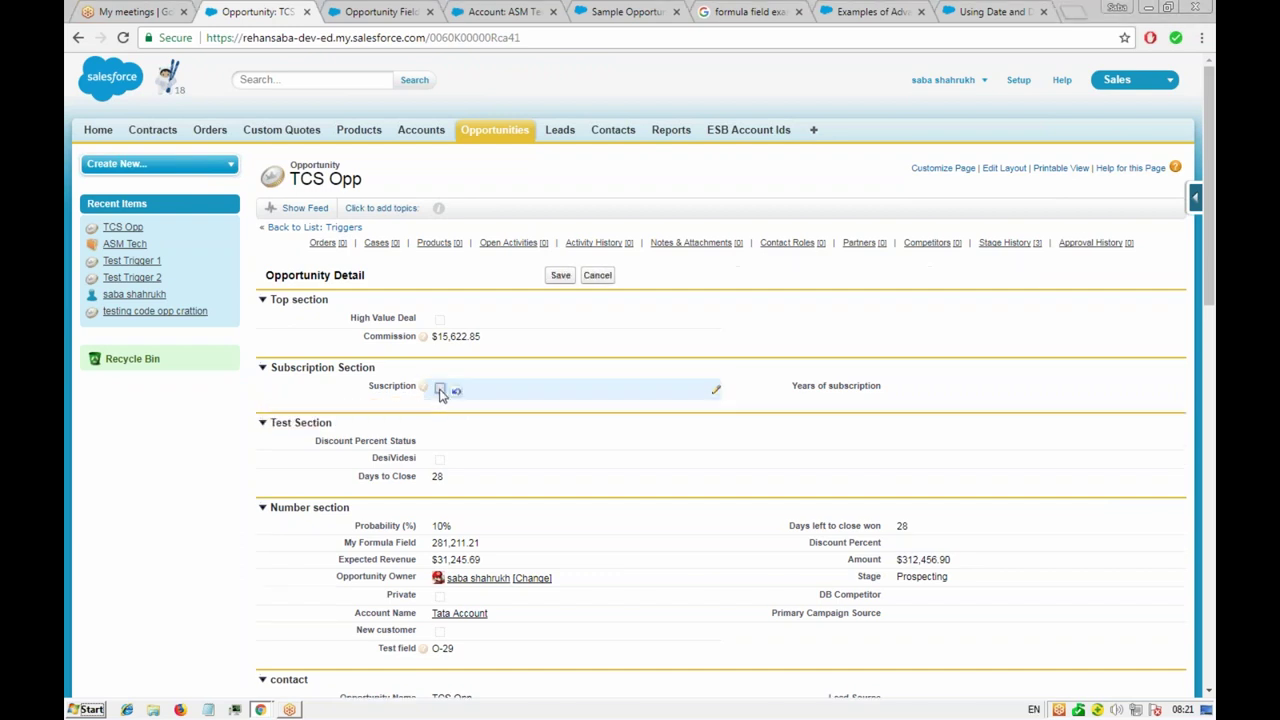
left_click(558, 276)
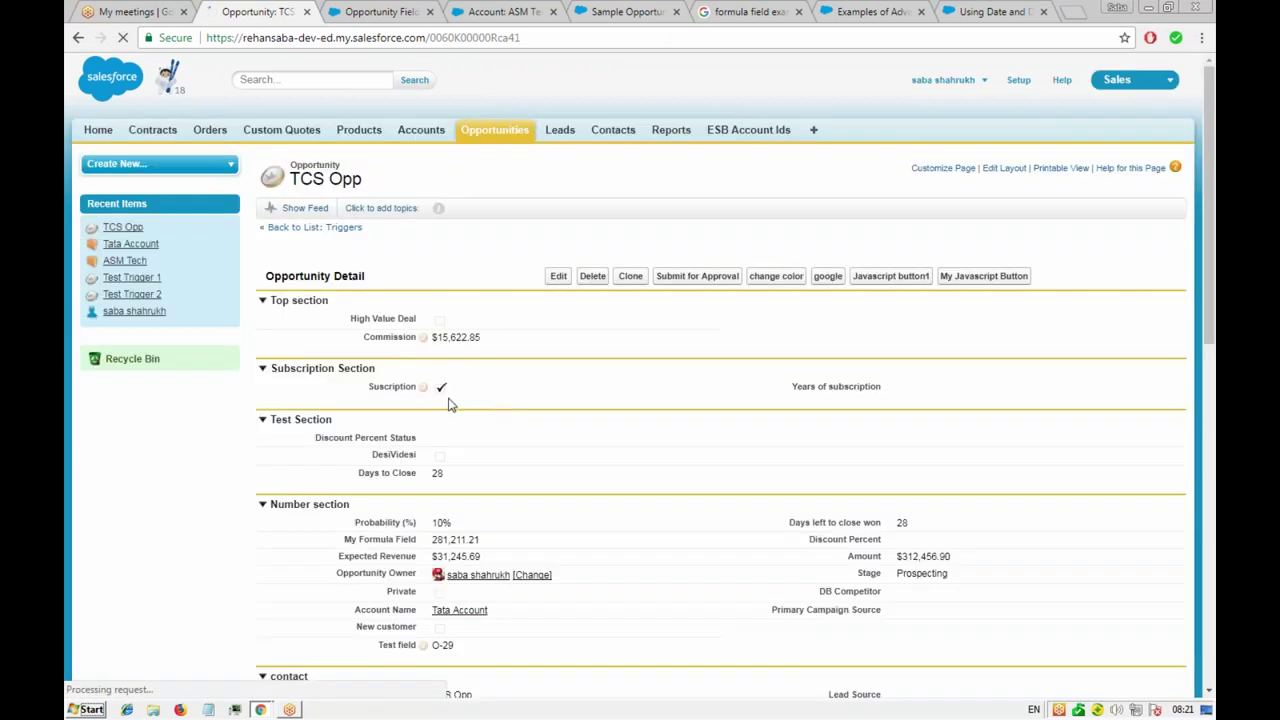
double_click(440, 390)
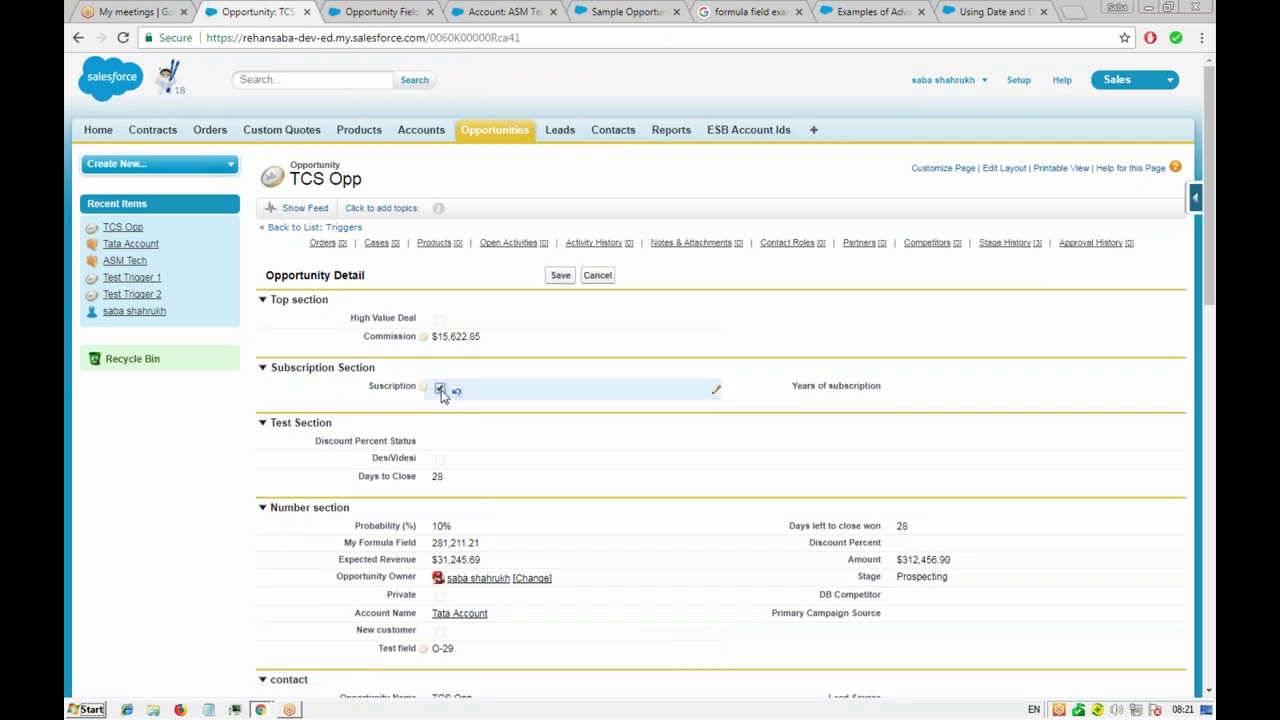
left_click(440, 390)
left_click(561, 276)
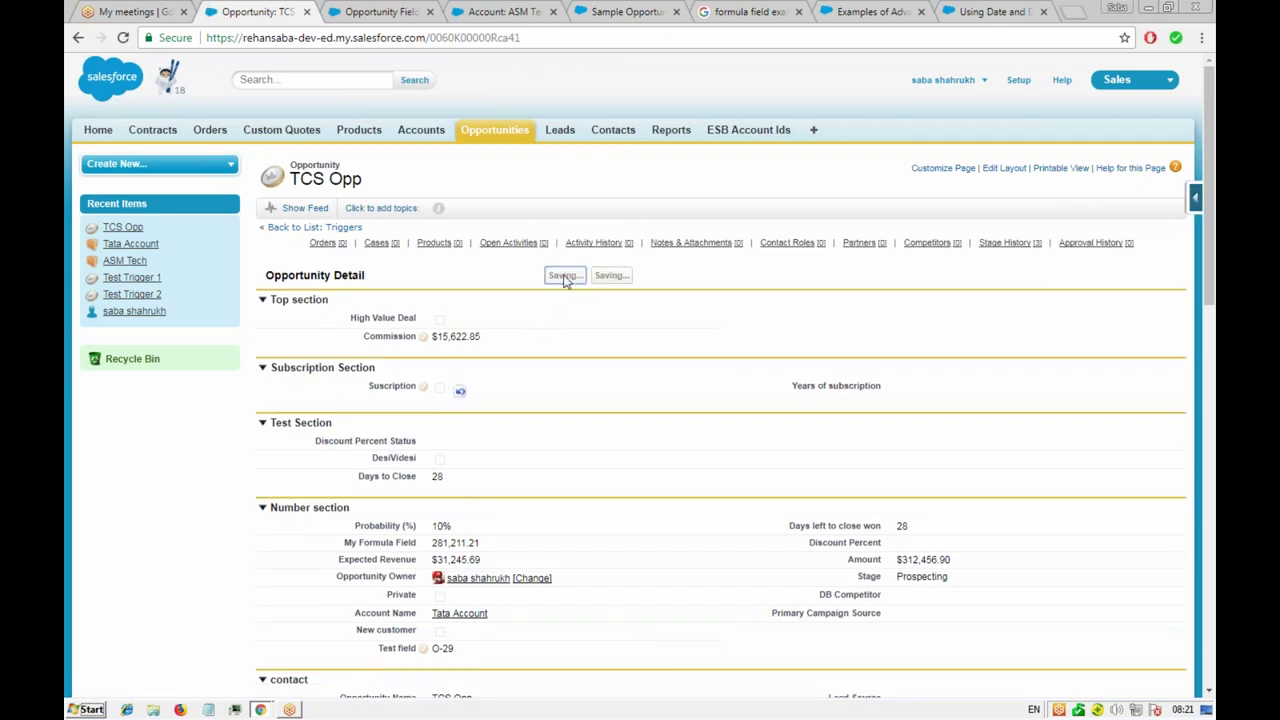
- Start another custom field from the Opportunity fields list, with Formula as its data type
left_click(378, 11)
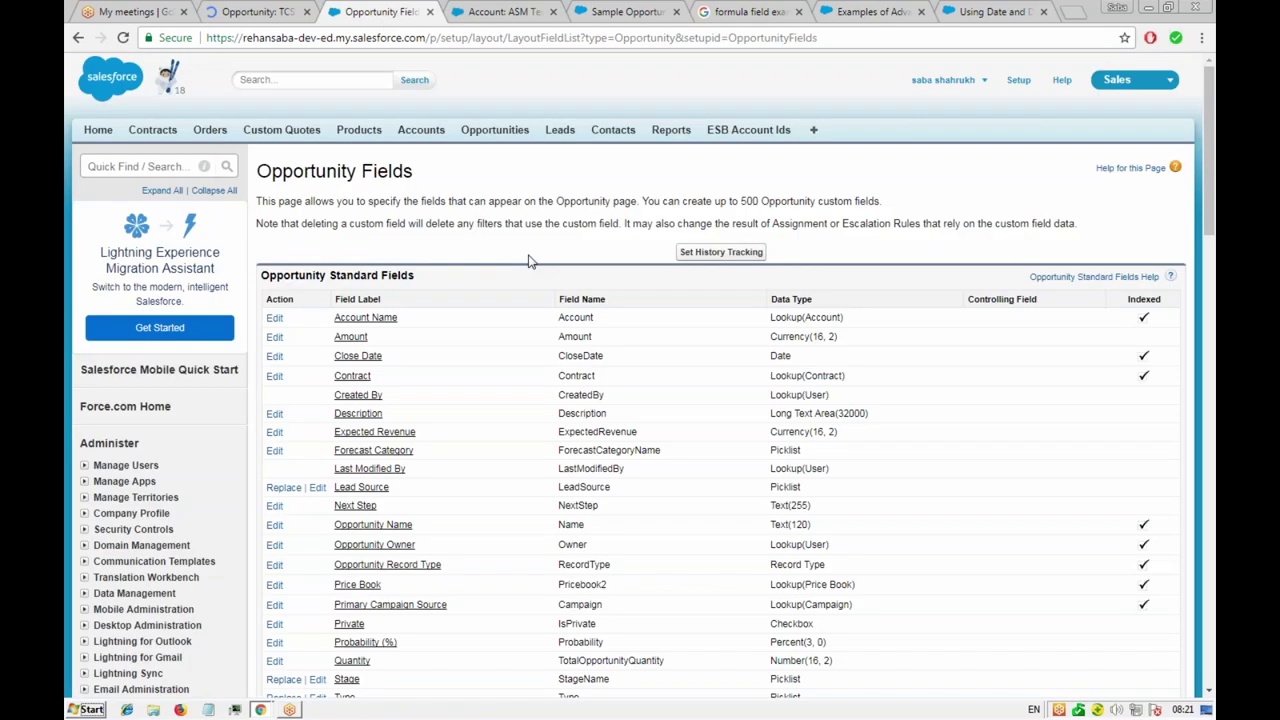
scroll(646, 371, "down", 5)
left_click(558, 472)
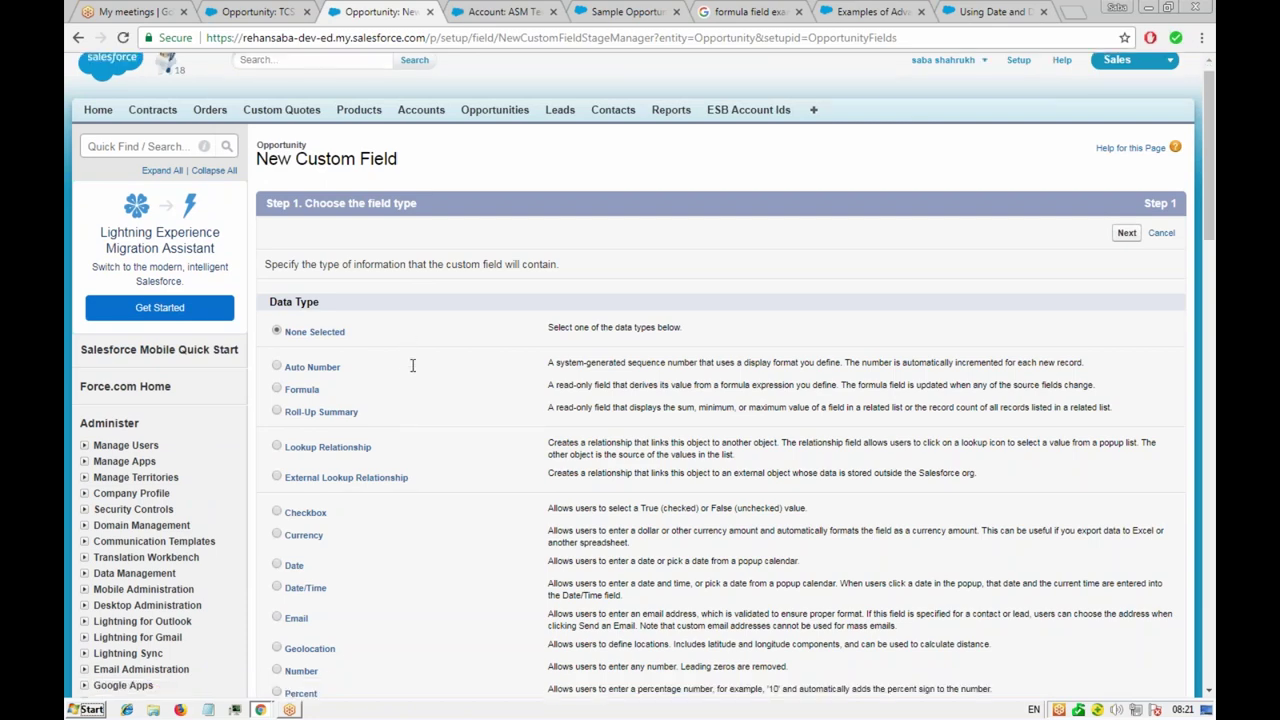
scroll(412, 366, "down", 2)
left_click(276, 277)
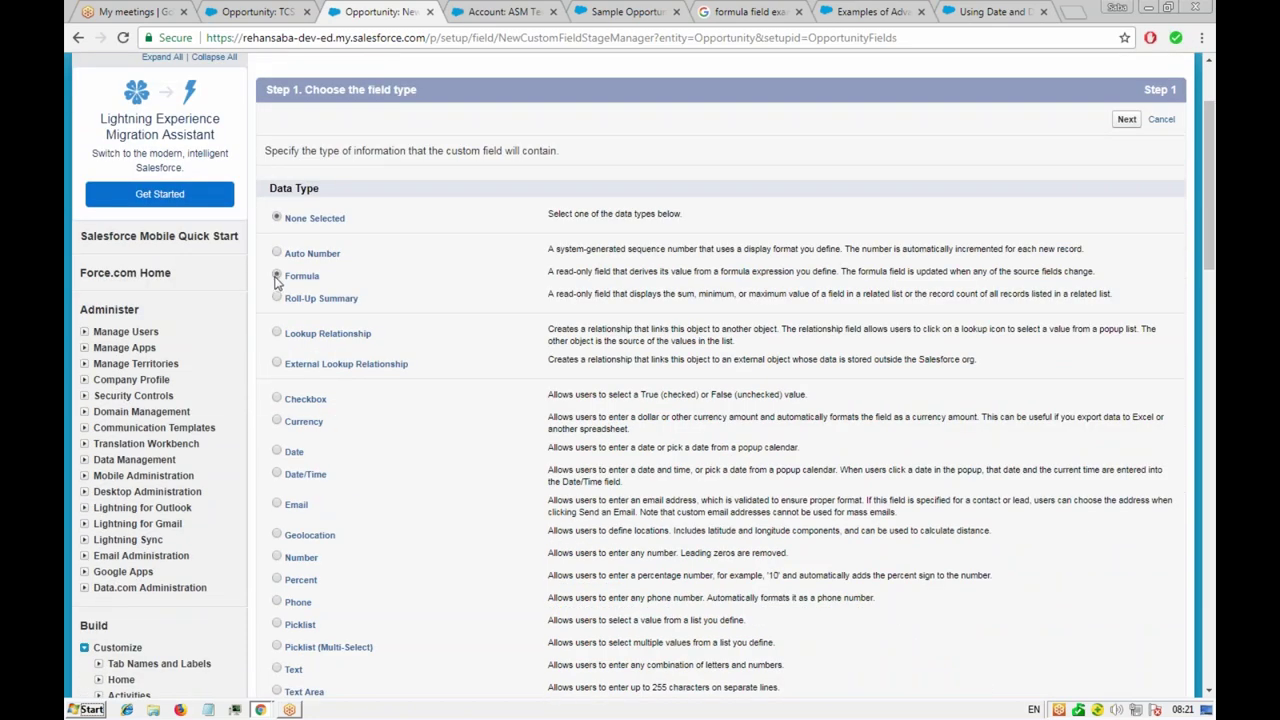
left_click(1125, 120)
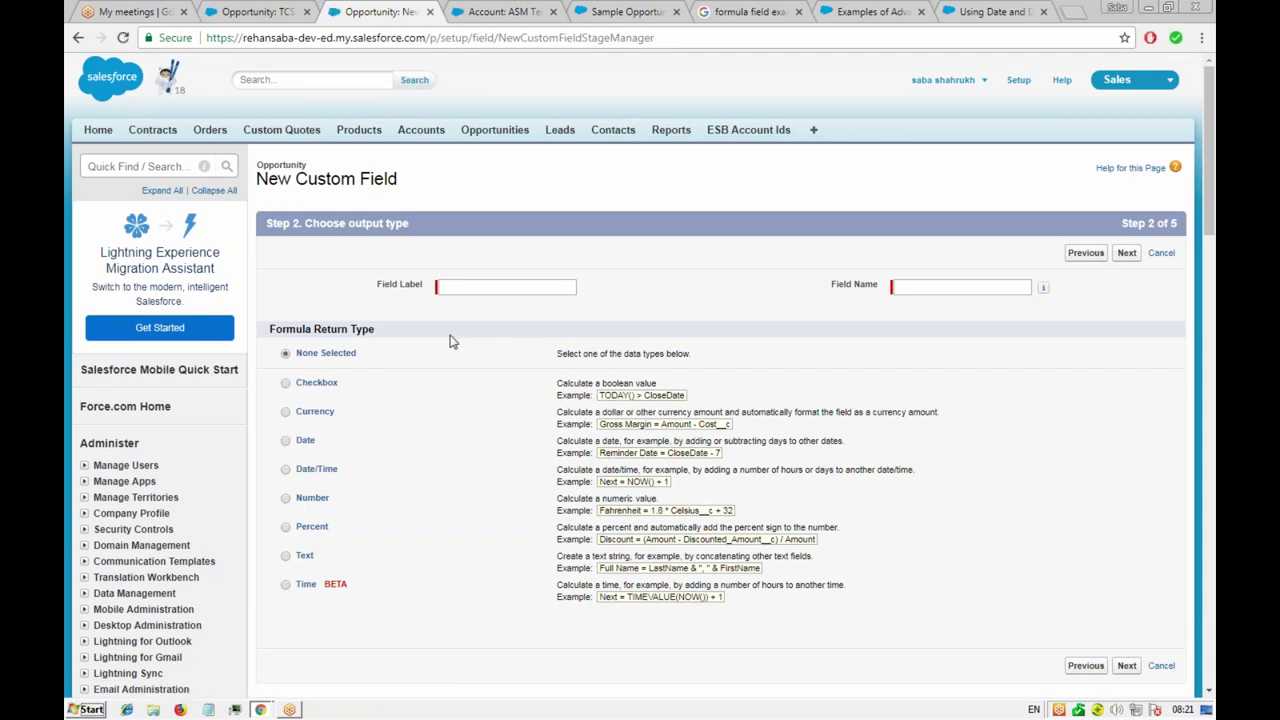
- Set the formula return type to Currency with 2 decimal places and try to continue without a field label
left_click(475, 287)
left_click(286, 413)
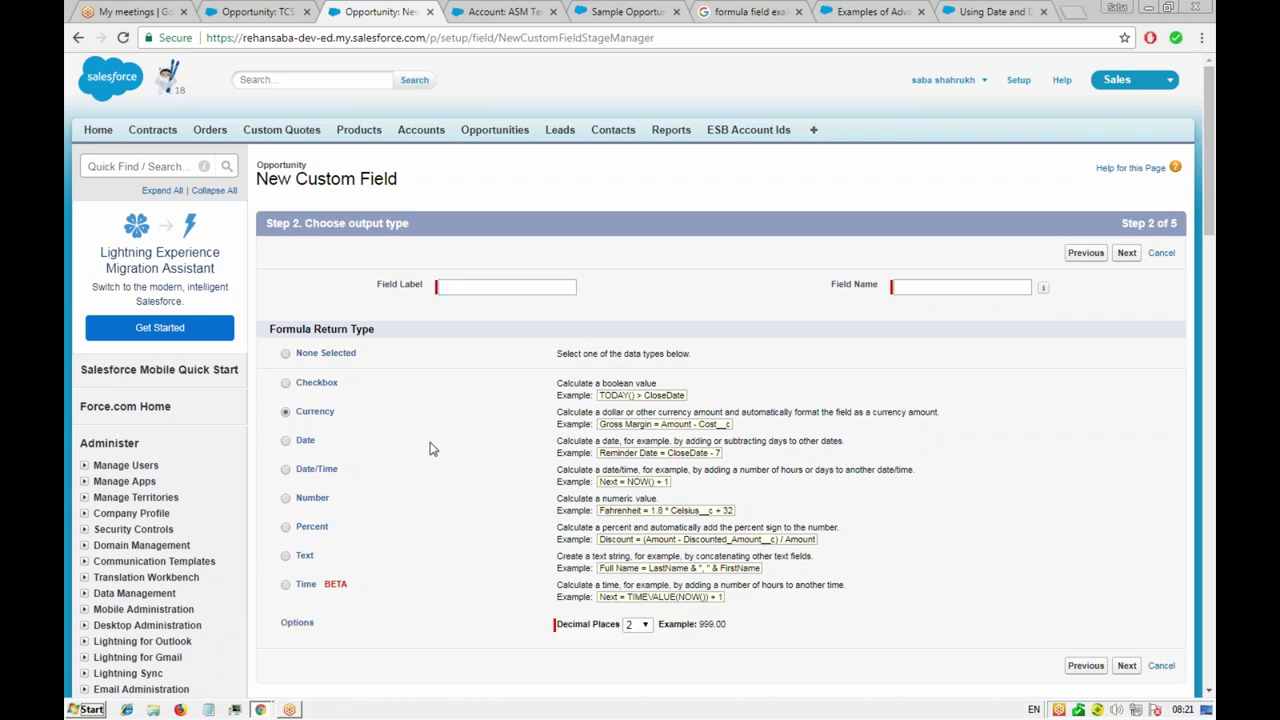
scroll(428, 447, "down", 2)
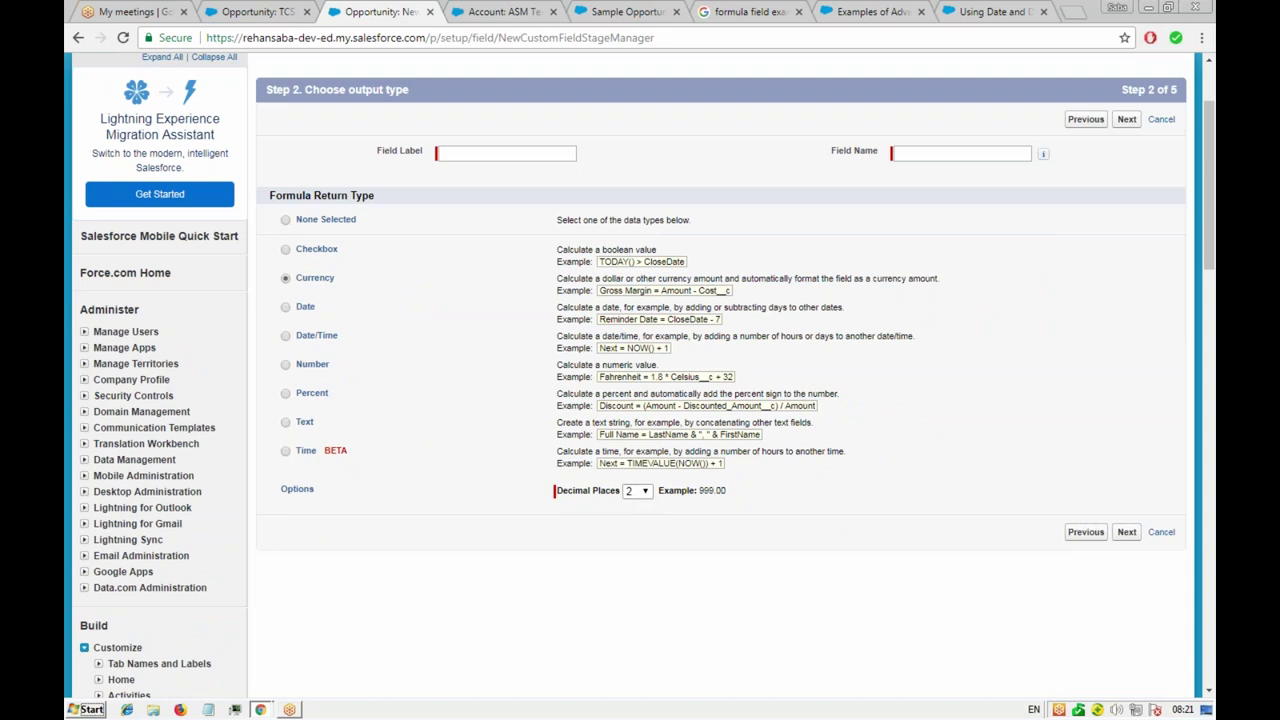
left_click(1127, 537)
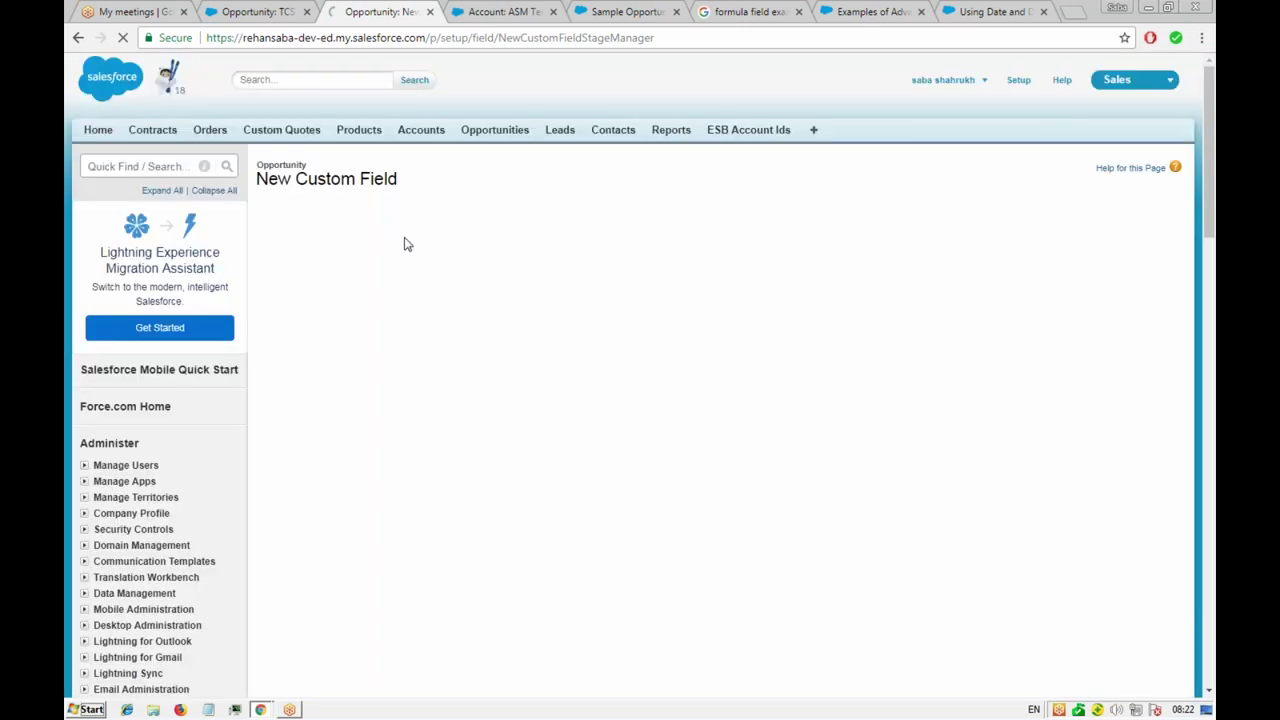
- Label the formula field "Subscription Amount" and let its field name fill in as Subscription_Amount
left_click(540, 307)
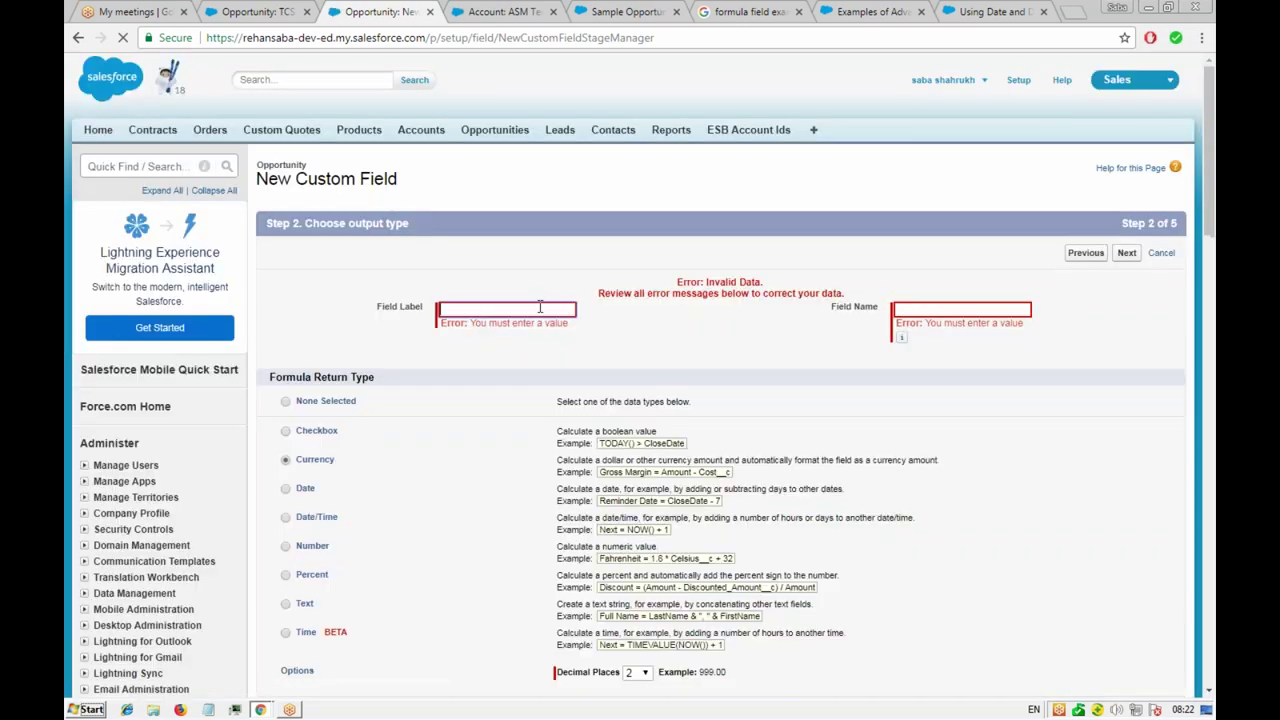
left_click(540, 307)
left_click(540, 307)
type("Subscription Amount")
key("Tab")
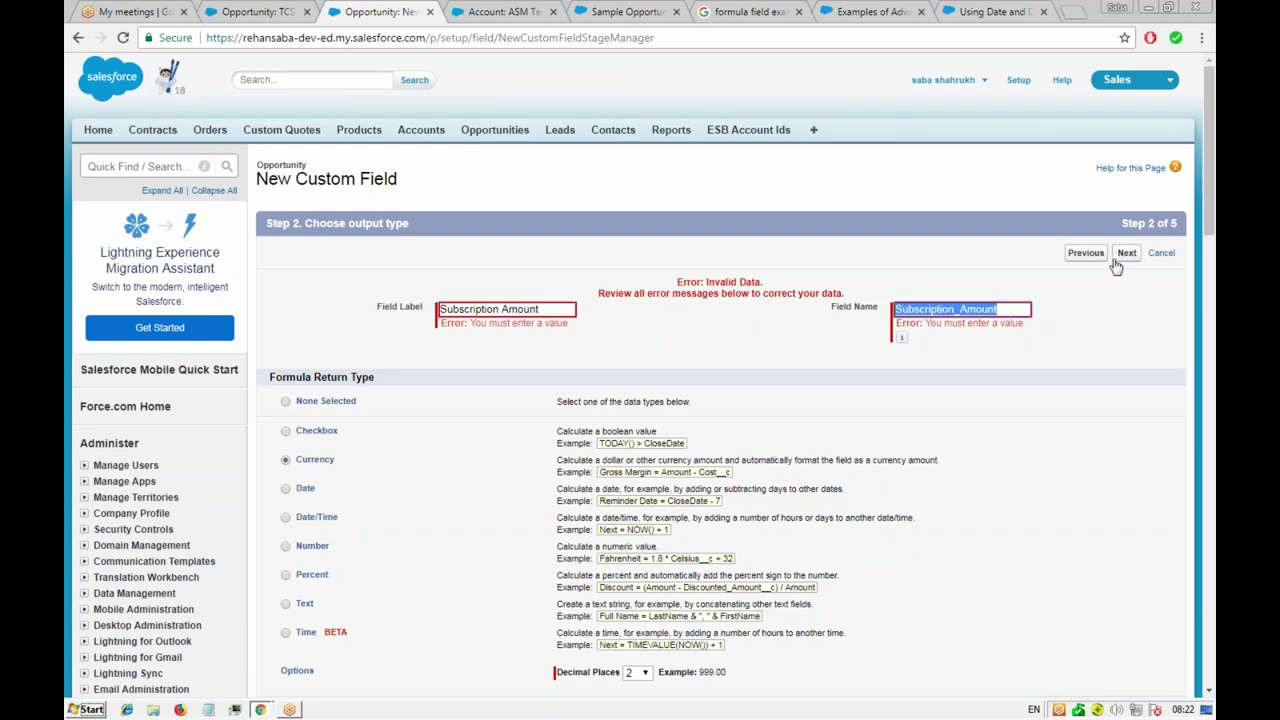
- Change the formula field's label to "Subscription Fess" with the field name Subscription_Fees, and continue to the formula entry step
double_click(546, 309)
type("Fess")
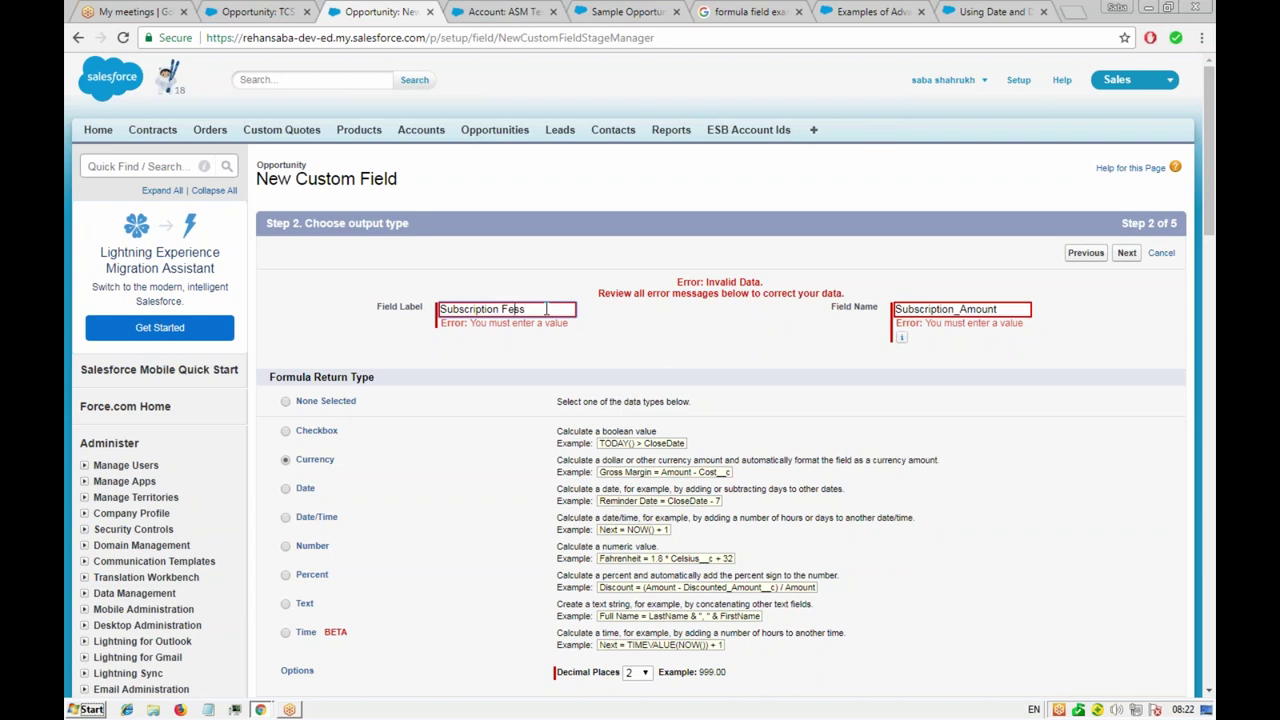
key("Tab")
key("End")
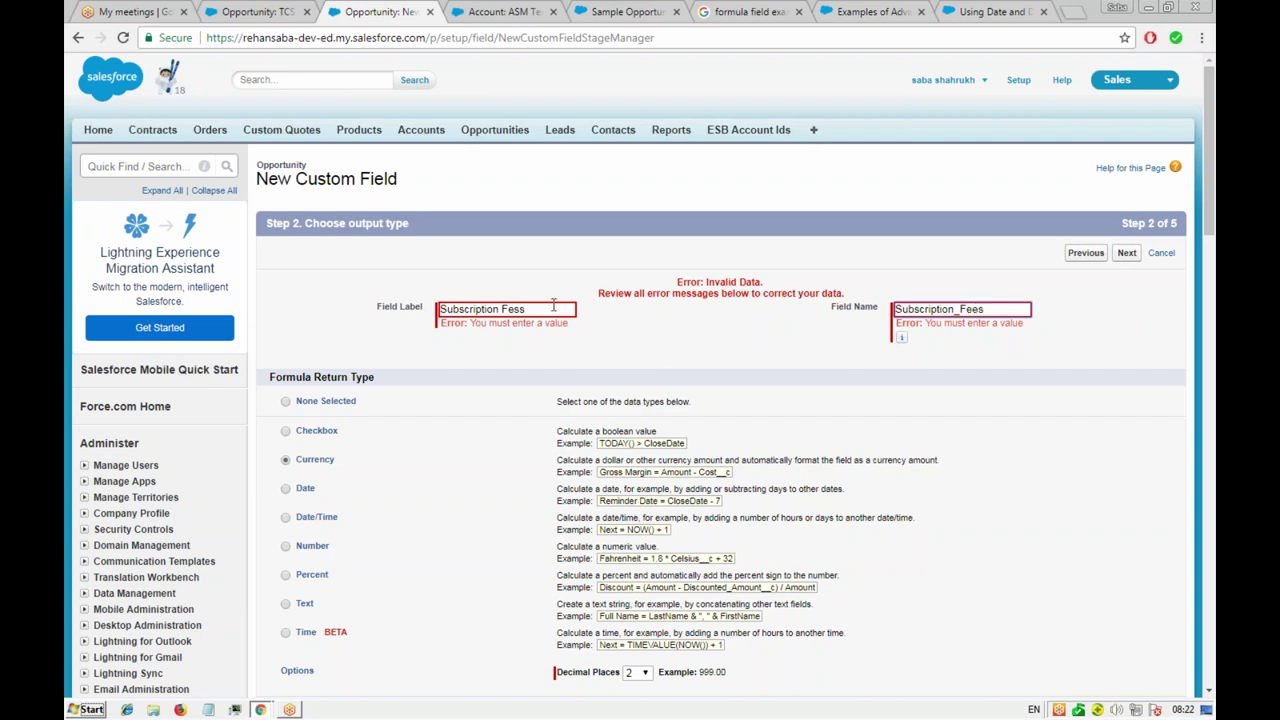
left_click(1126, 253)
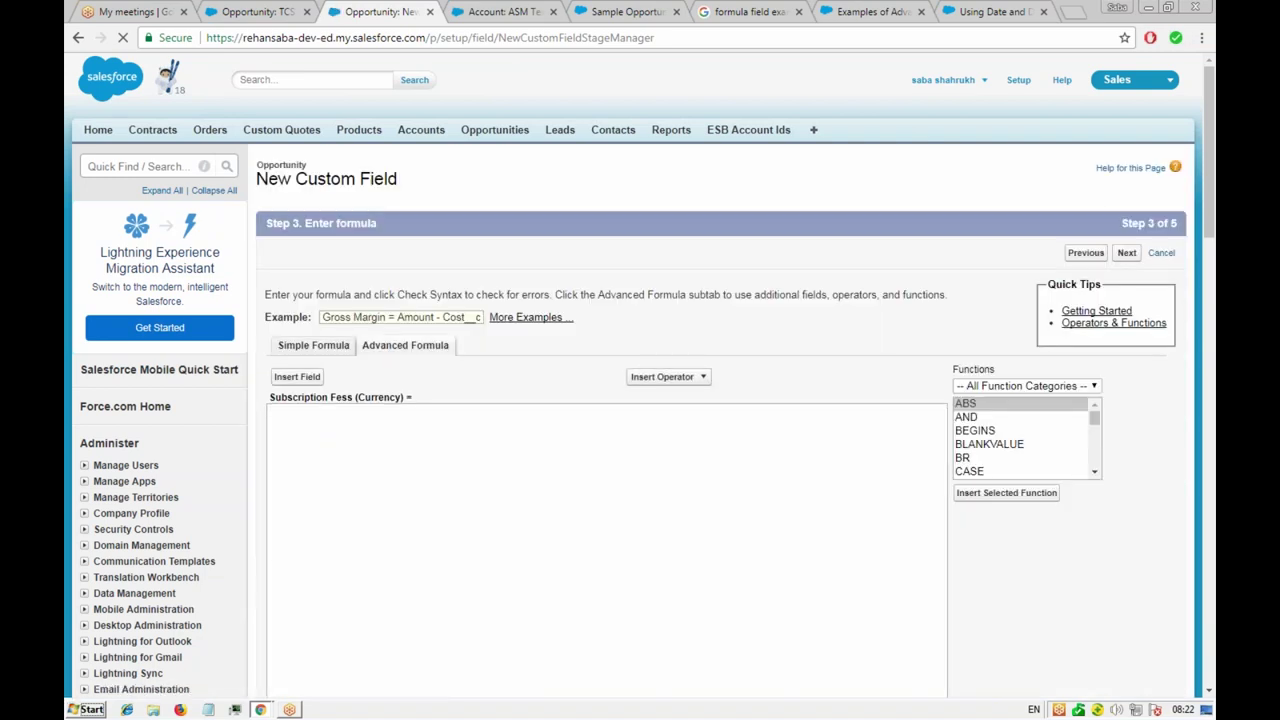
- Insert the IF function from the Logical category into the formula and clear its logical_test placeholder
left_click(356, 453)
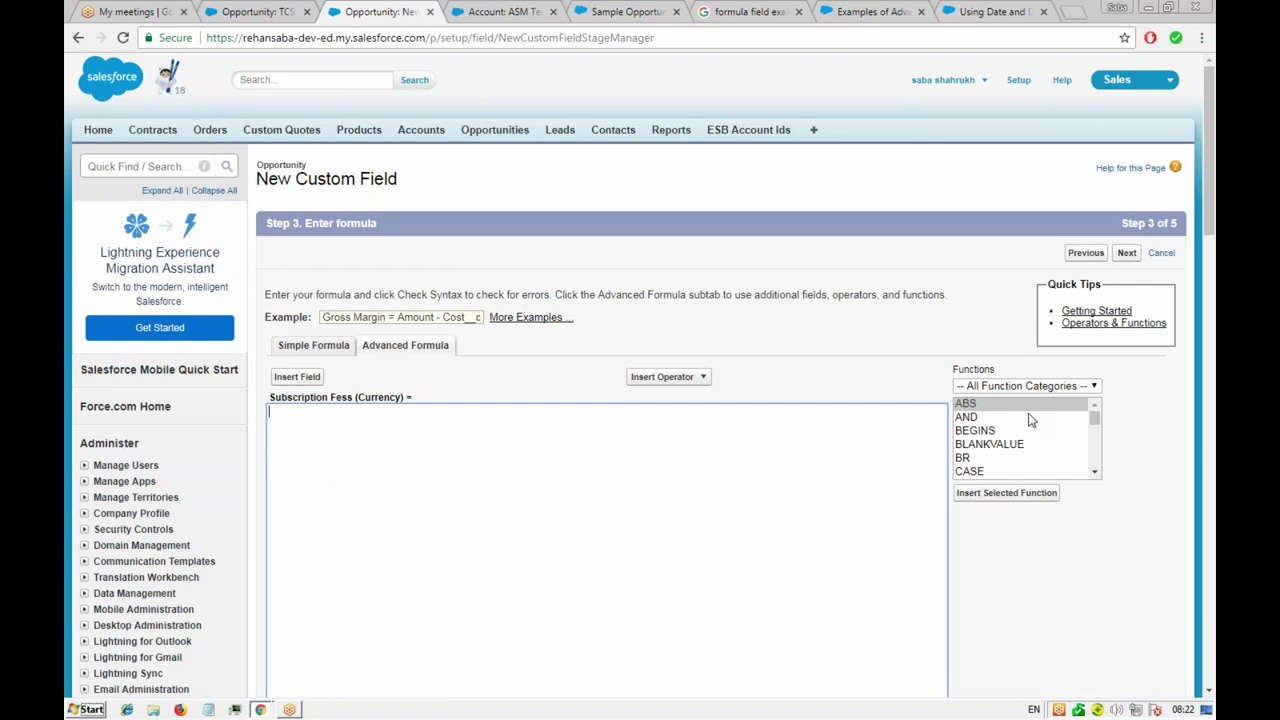
left_click(1076, 388)
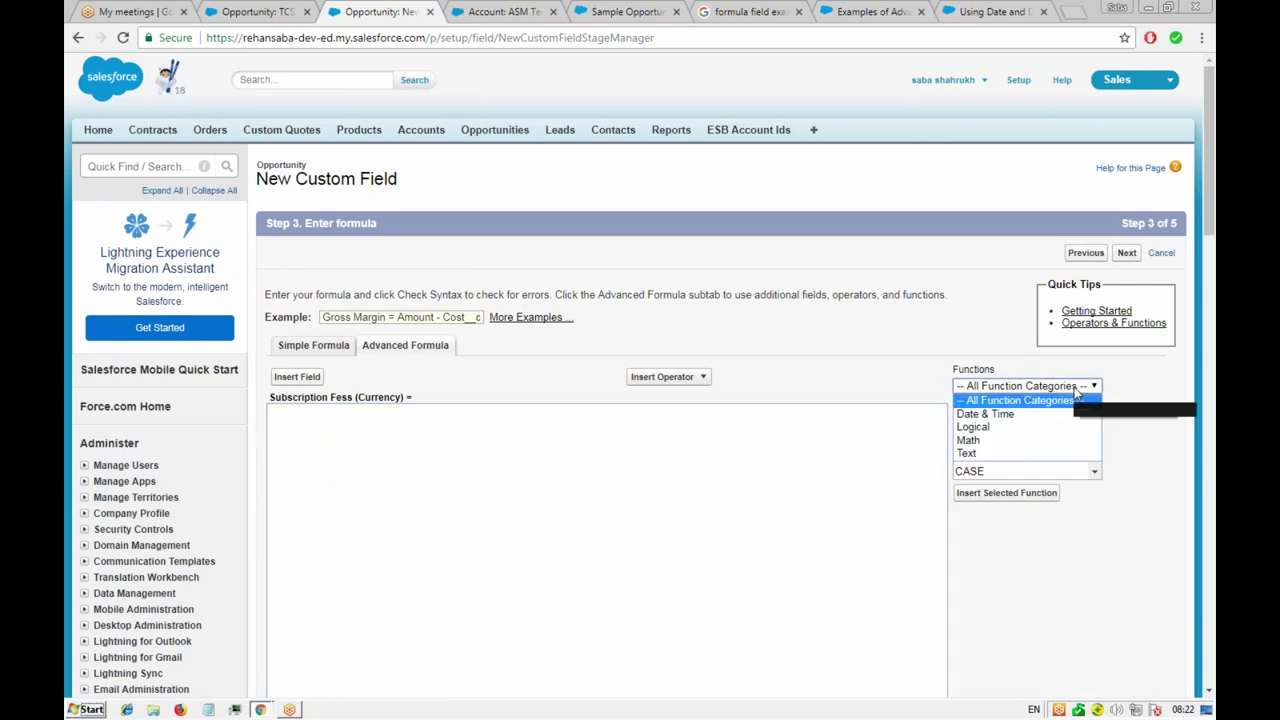
left_click(985, 428)
double_click(962, 445)
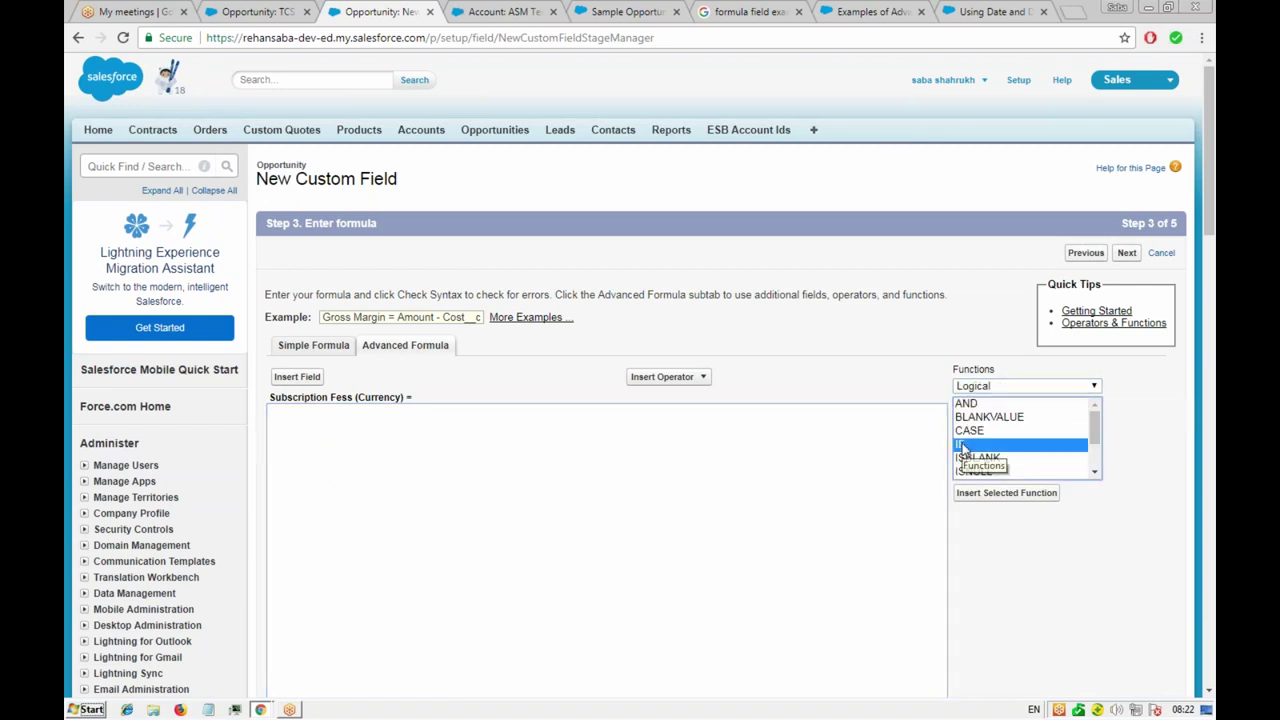
double_click(324, 411)
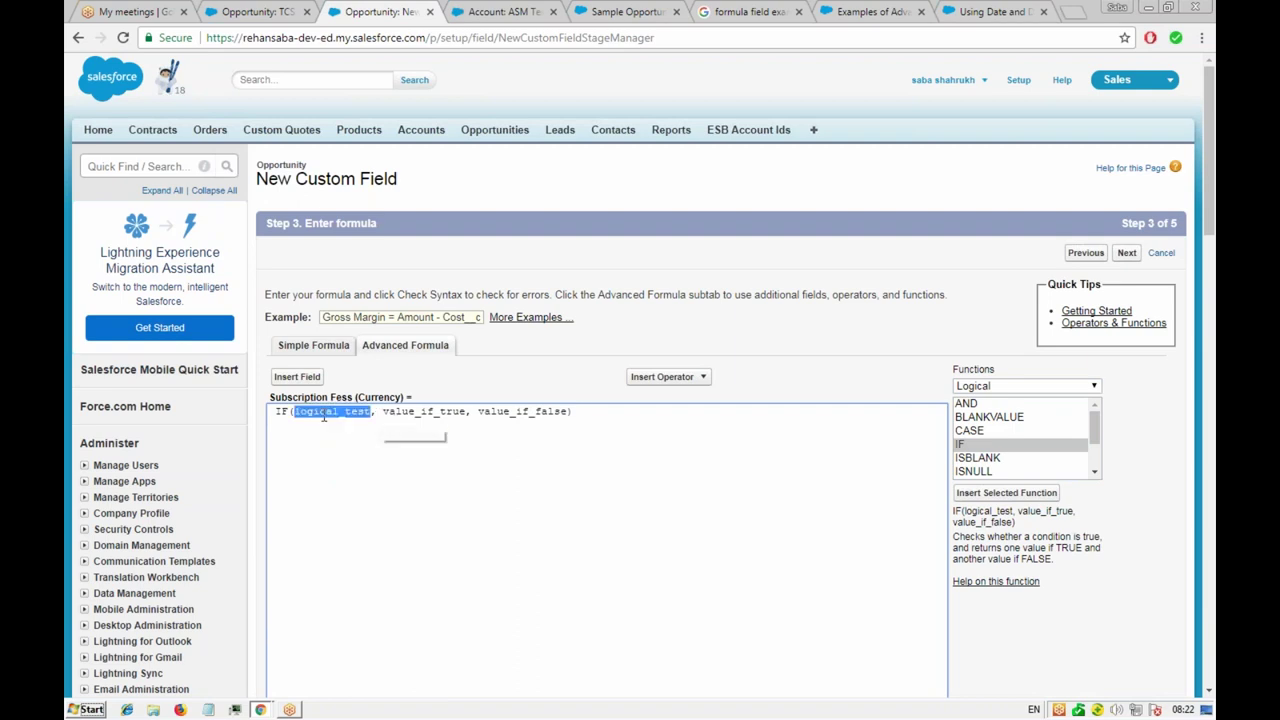
key("BackSpace")
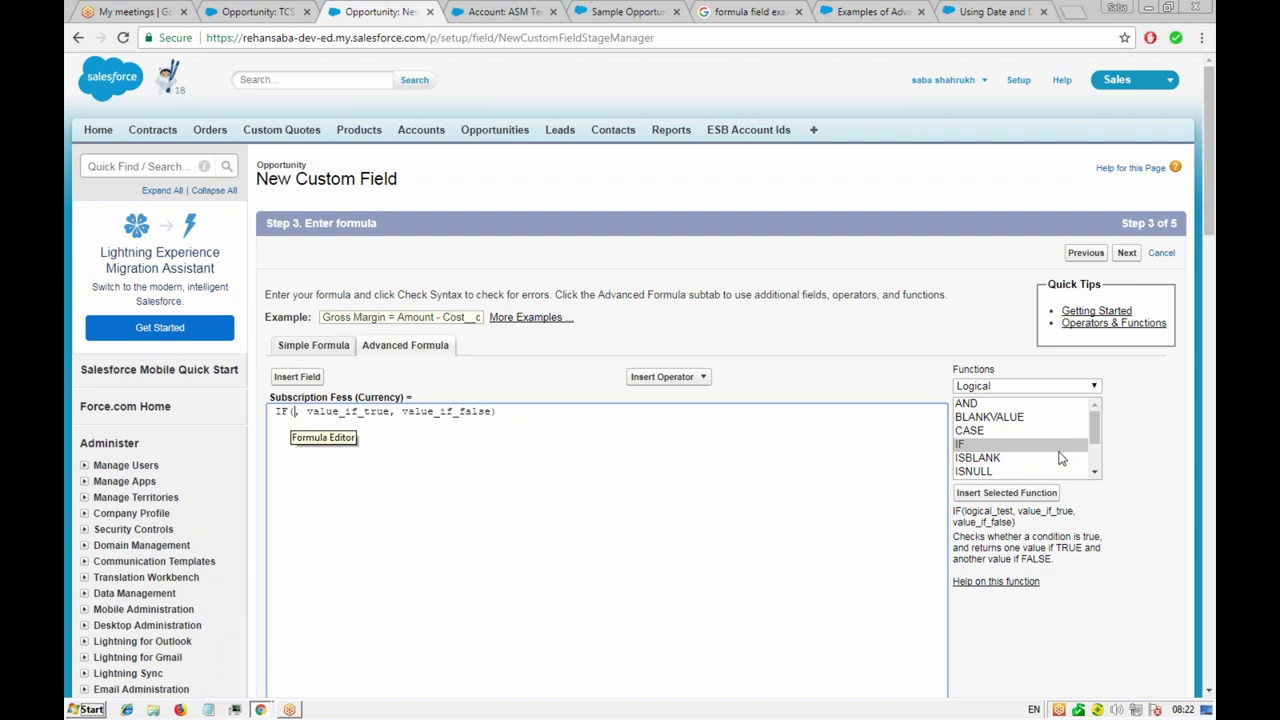
- Show all function categories and look through the complete list of formula functions
left_click(1063, 386)
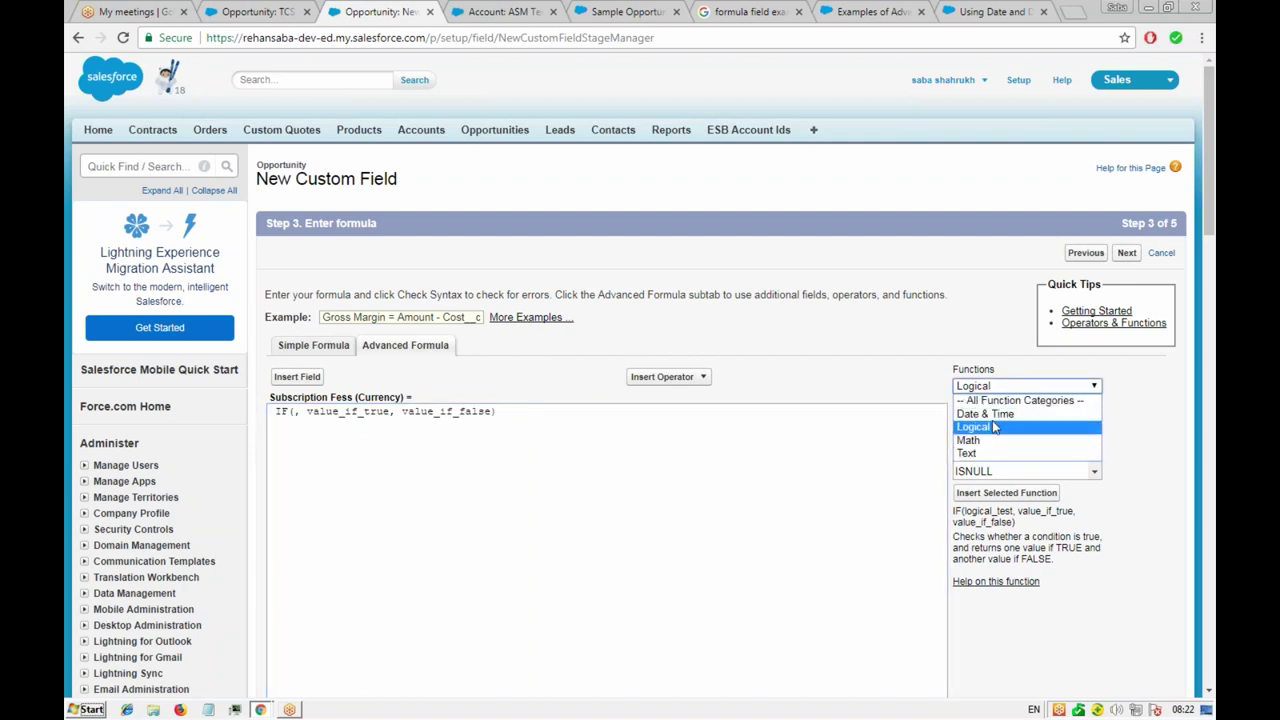
left_click(1005, 401)
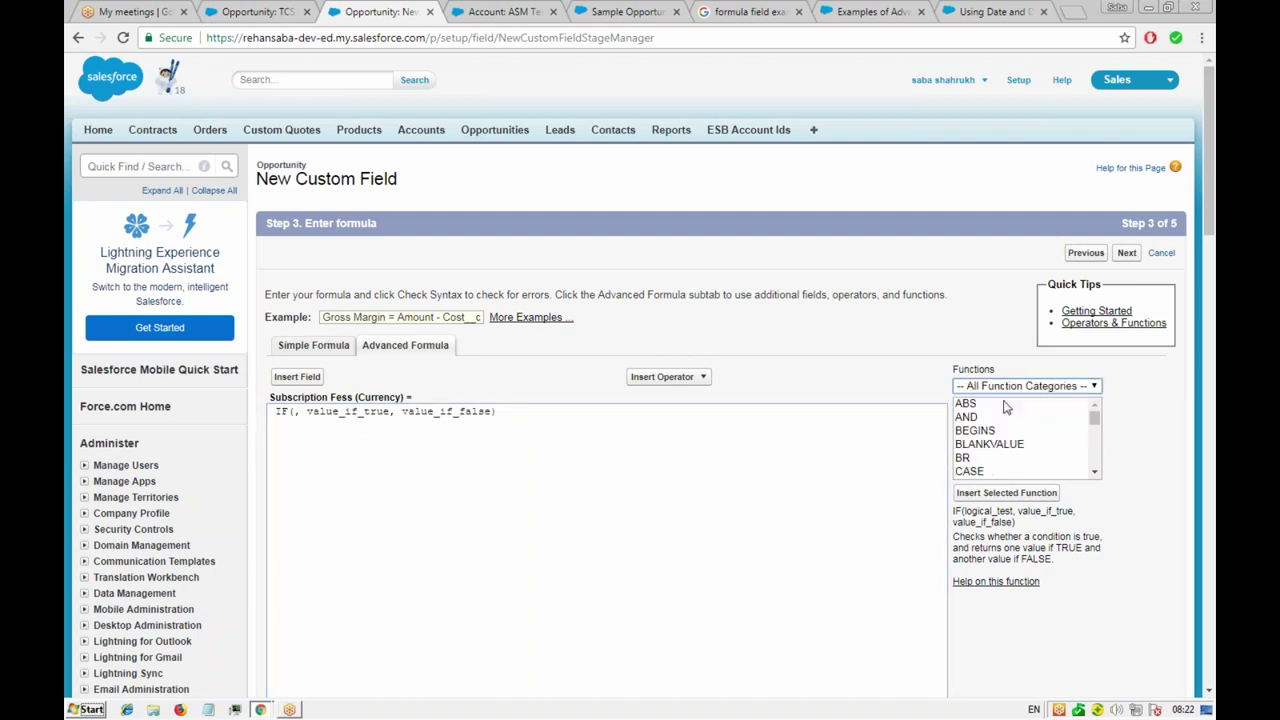
left_click(1095, 473)
left_click(1095, 473)
left_click_drag(1097, 477, 1097, 477)
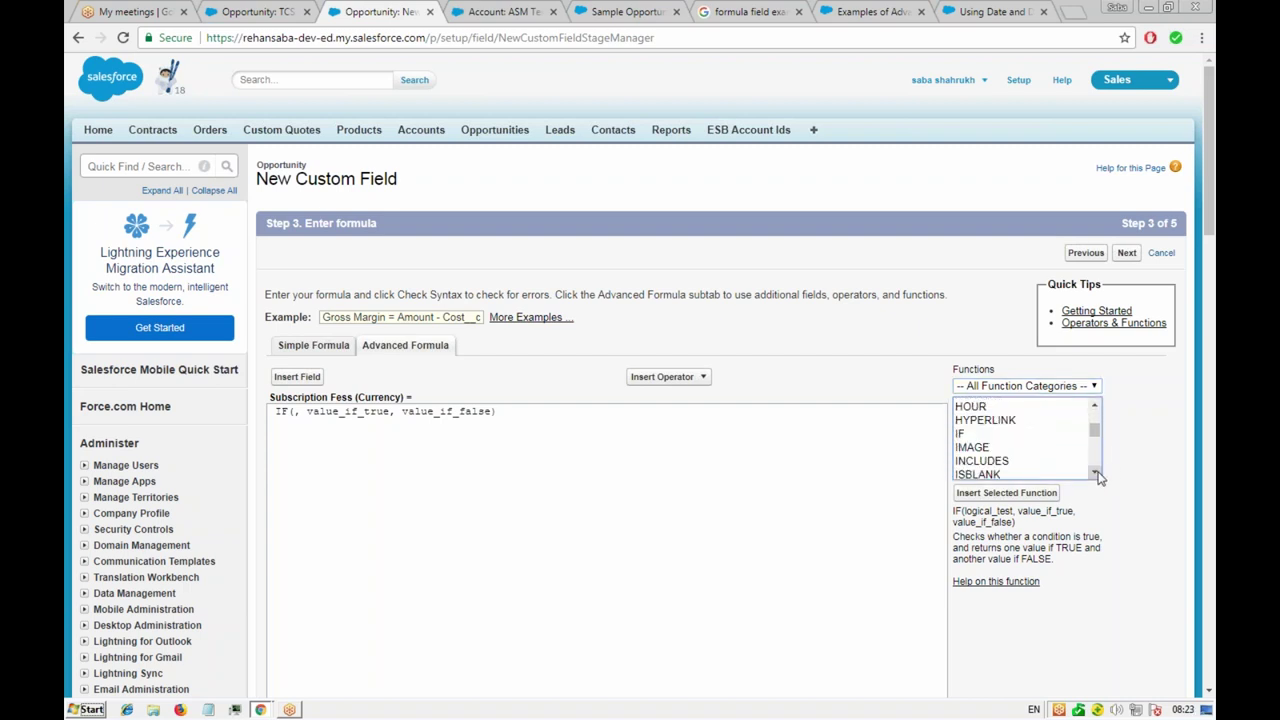
left_click(1095, 473)
left_click(1095, 473)
left_click(1095, 473)
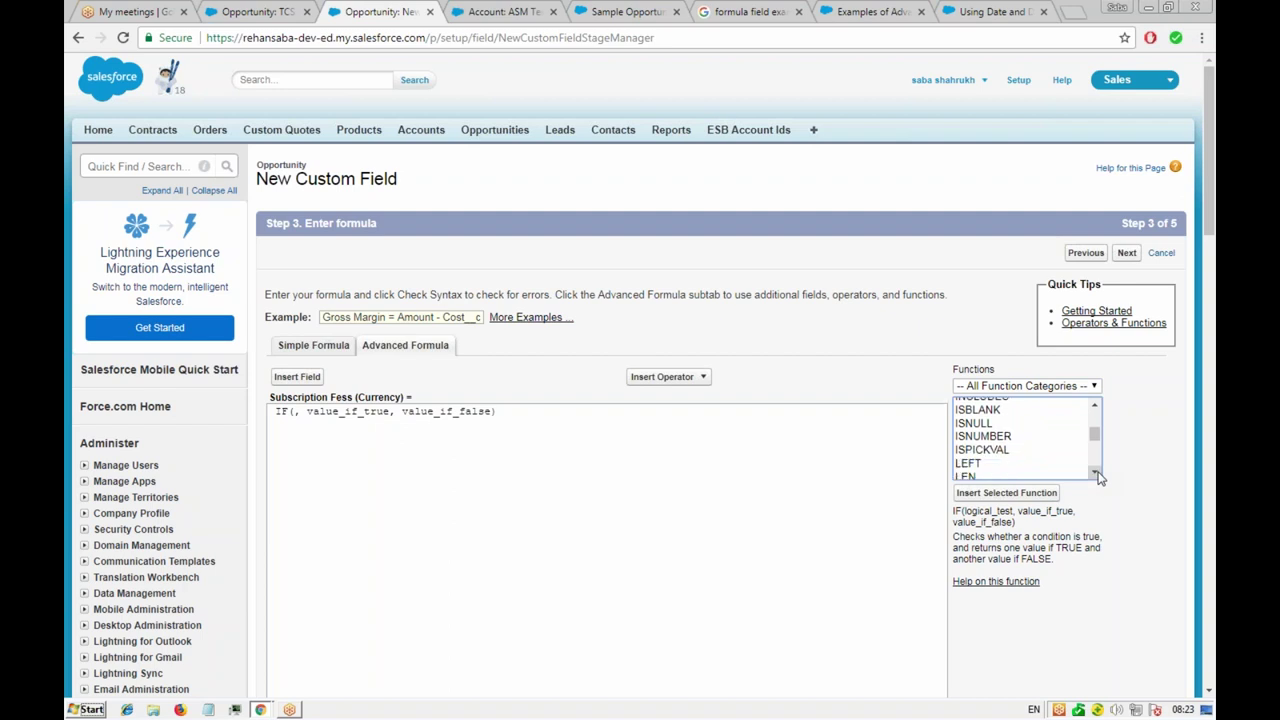
left_click(1095, 473)
left_click(1095, 473)
left_click(1095, 473)
left_click(1095, 473)
left_click(1095, 473)
left_click(1095, 473)
left_click(1095, 473)
left_click(1095, 473)
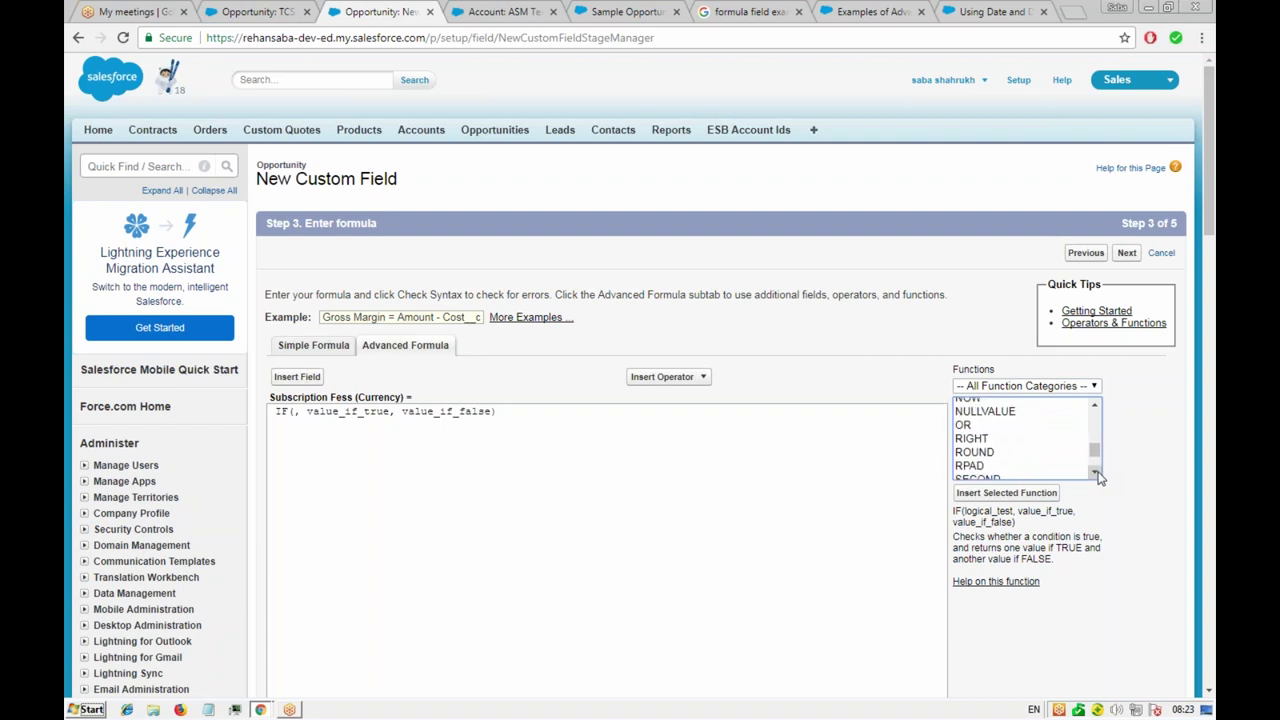
left_click(1095, 473)
left_click(1095, 473)
left_click(1095, 473)
left_click(1095, 473)
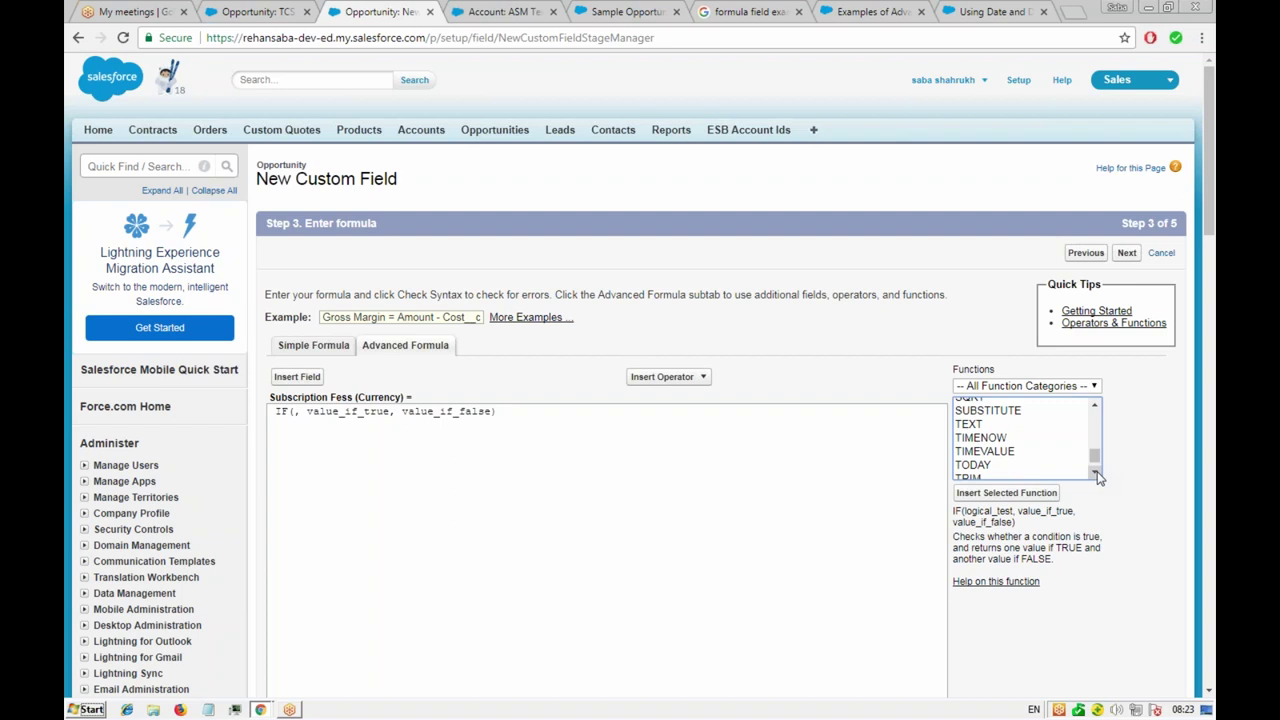
left_click(1095, 473)
left_click(1095, 473)
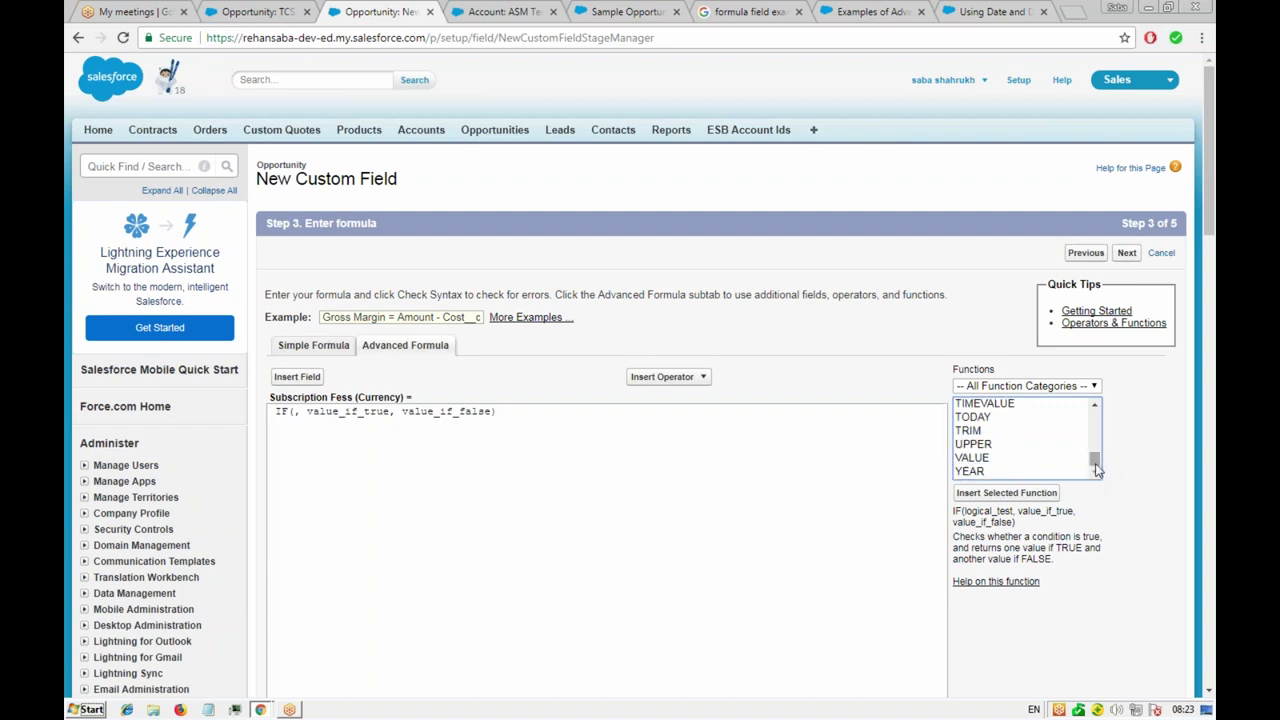
left_click(1095, 405)
left_click(1095, 405)
left_click(1095, 405)
left_click(1095, 405)
left_click(1095, 405)
left_click(1095, 405)
left_click(1095, 405)
left_click(1095, 407)
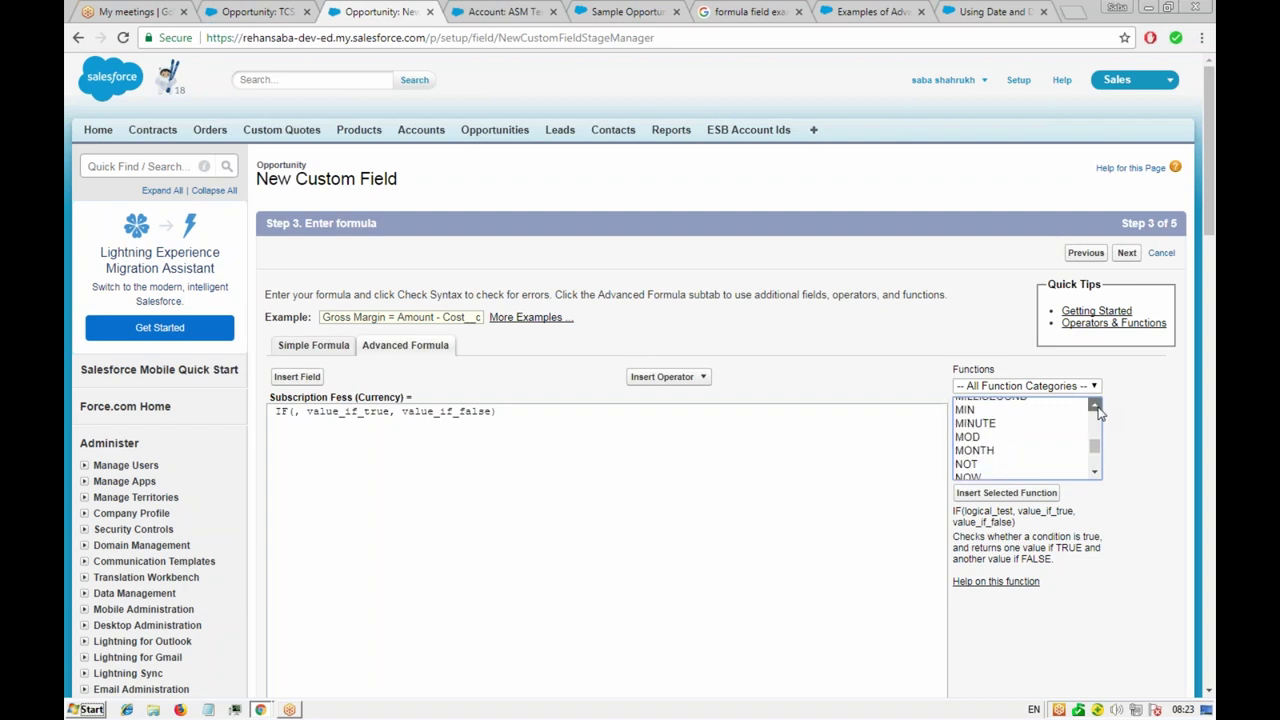
left_click(1095, 407)
left_click(1095, 407)
left_click(1095, 406)
left_click(1095, 406)
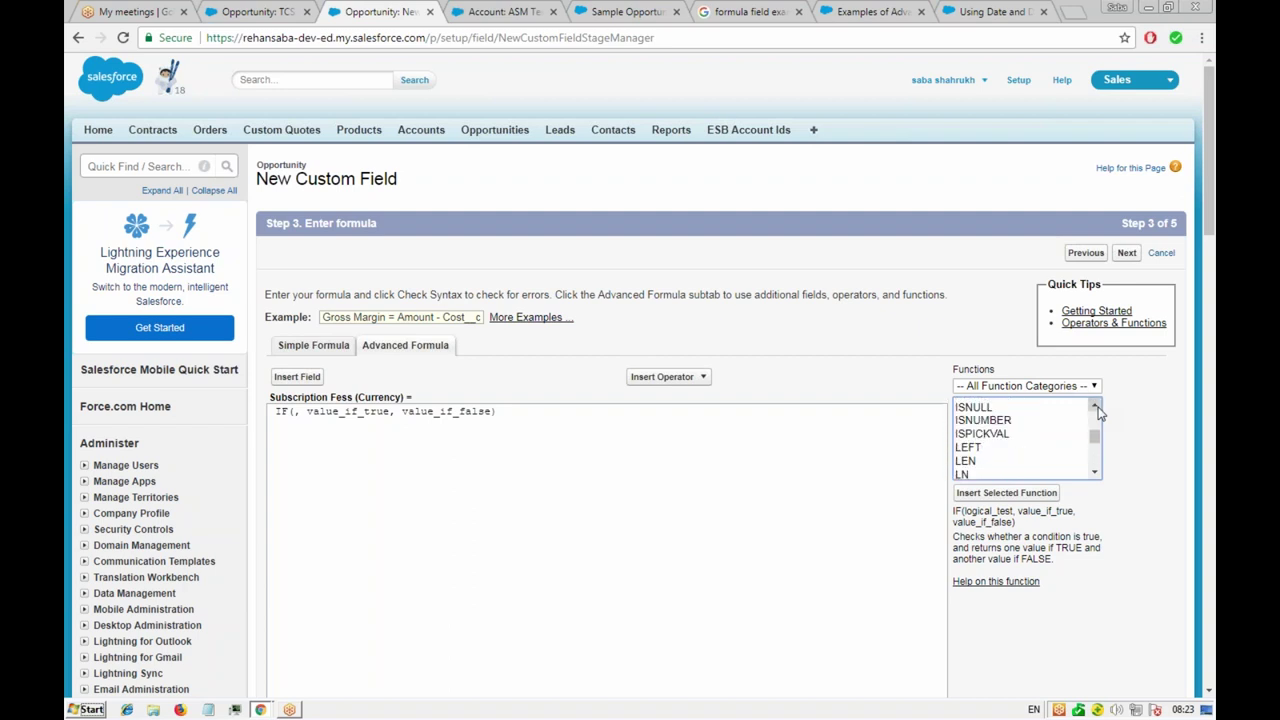
- Read the descriptions of the LEN, LN and LOG functions
left_click(974, 462)
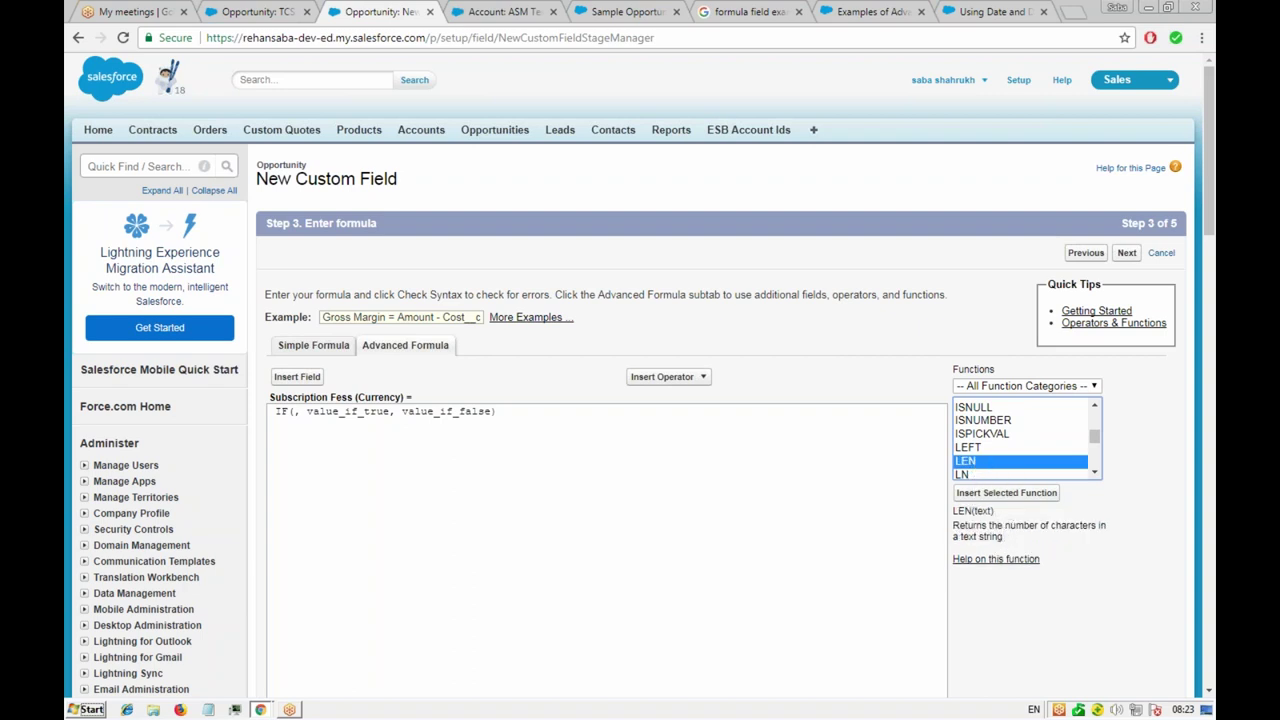
left_click(1094, 476)
left_click(970, 443)
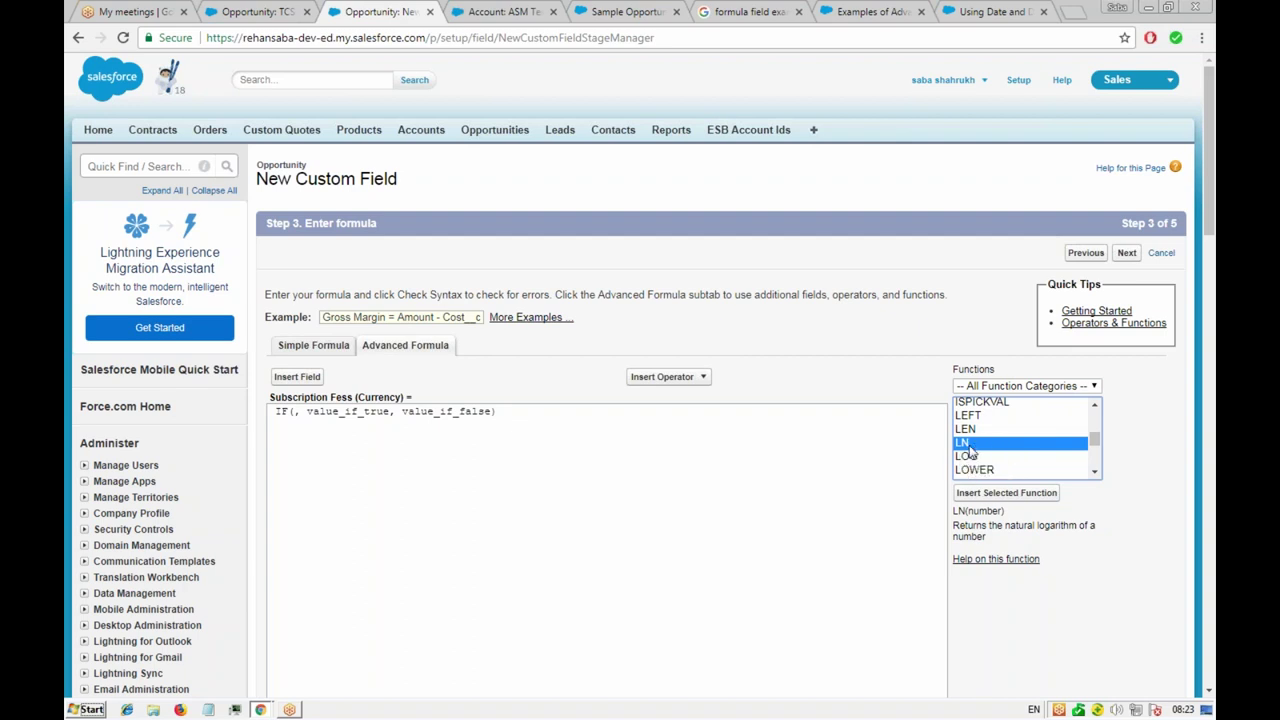
left_click(967, 456)
- Try the LOG function as the IF condition and delete it from the formula again
double_click(967, 456)
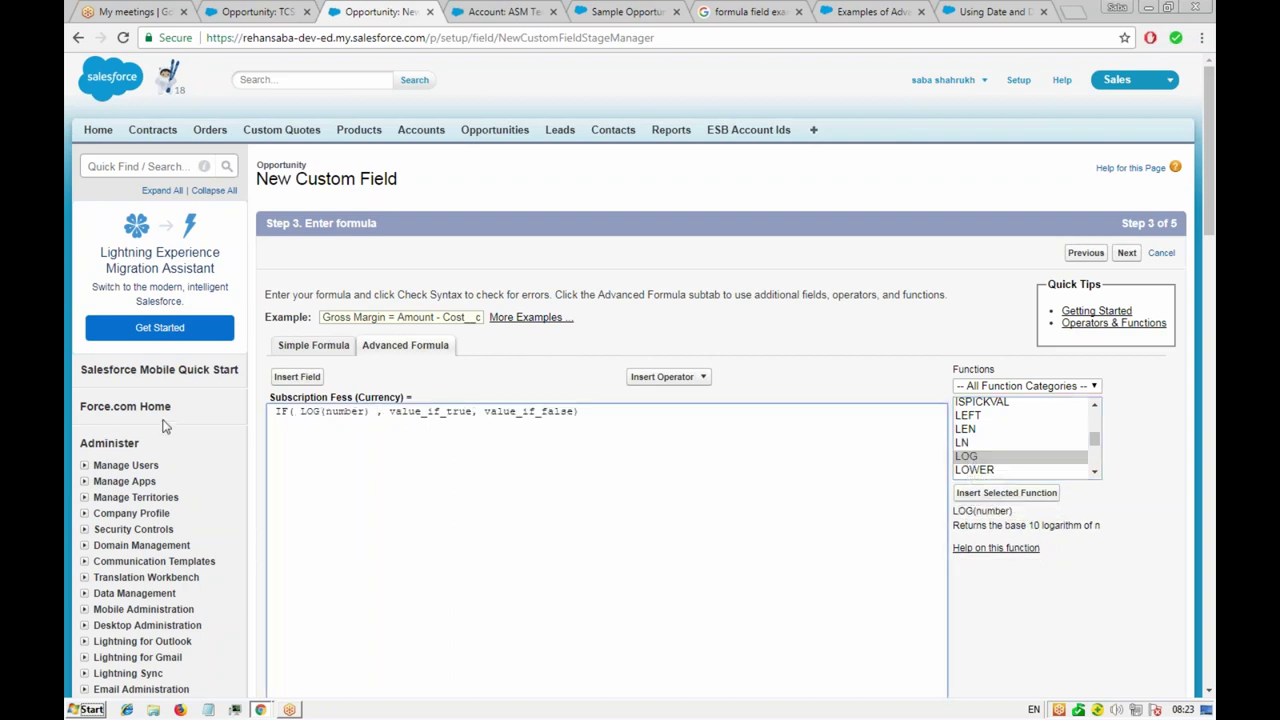
left_click_drag(377, 412, 300, 412)
left_click(300, 412)
key("BackSpace")
key("BackSpace")
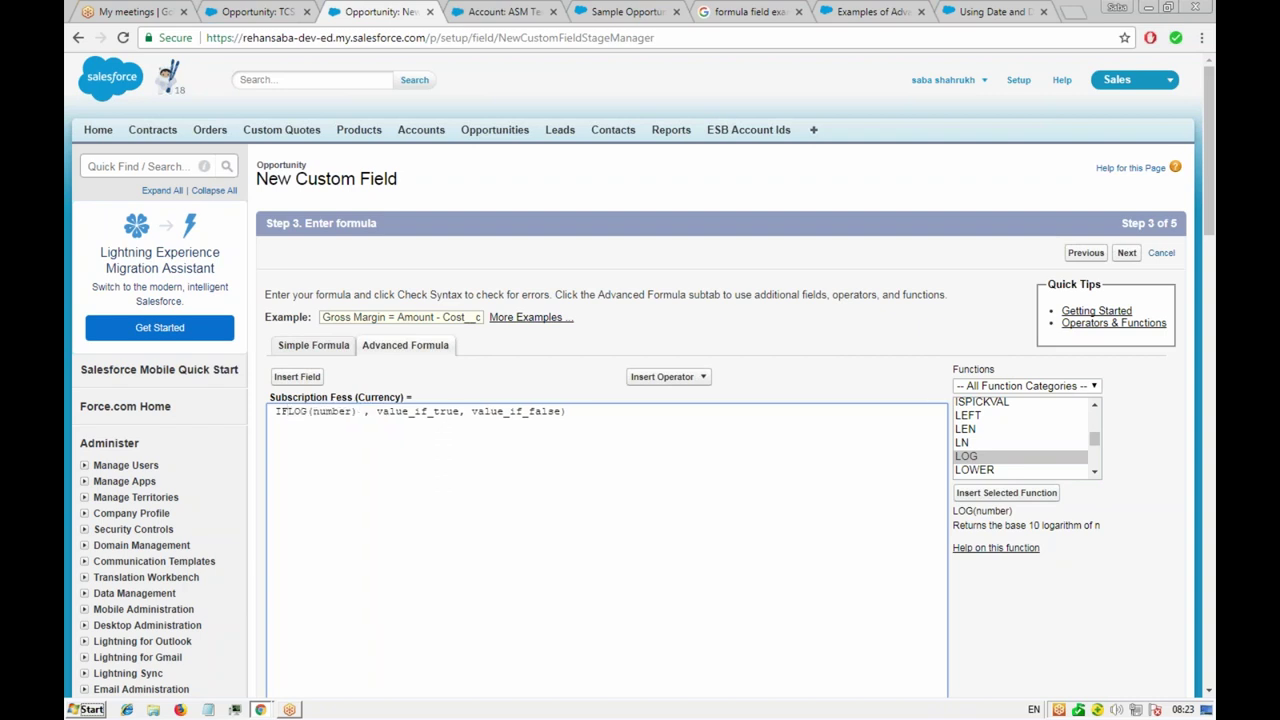
type("(")
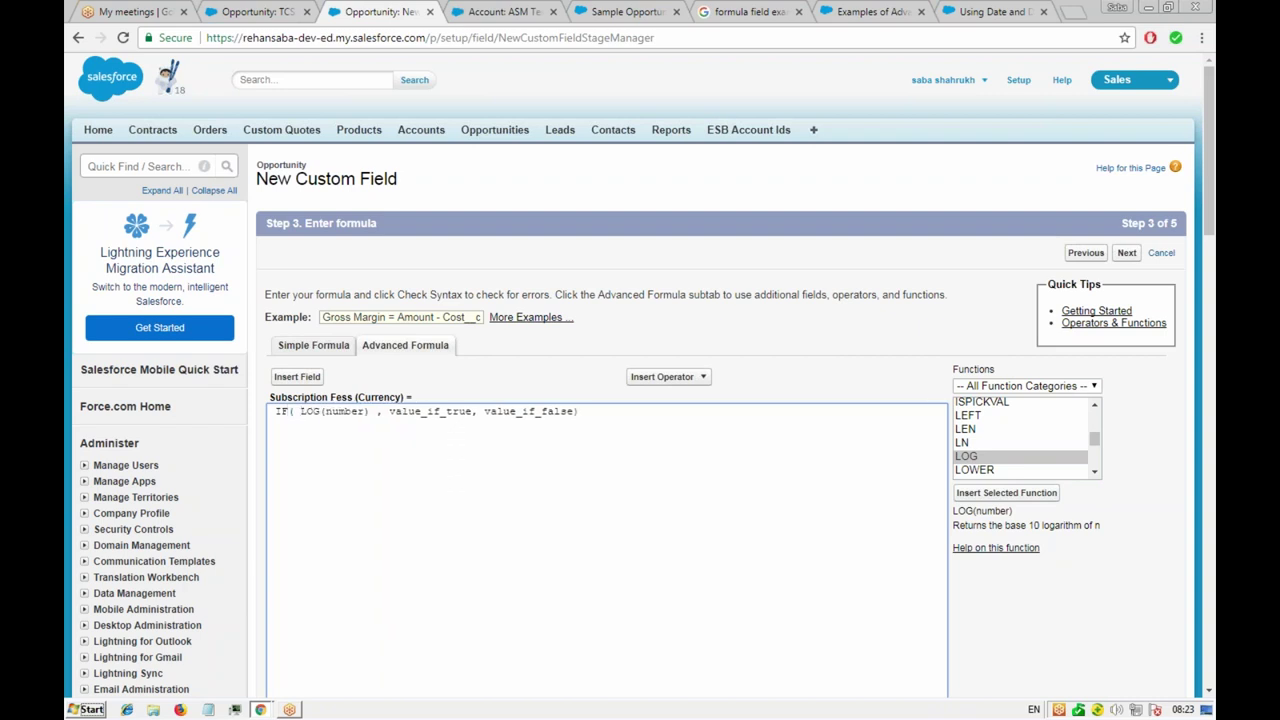
key("shift+Right")
key("shift+Right")
key("shift+Right")
key("shift+Right")
key("shift+Right")
key("shift+Right")
key("shift+Right")
key("shift+Right")
key("shift+Right")
key("shift+Right")
key("shift+Right")
key("BackSpace")
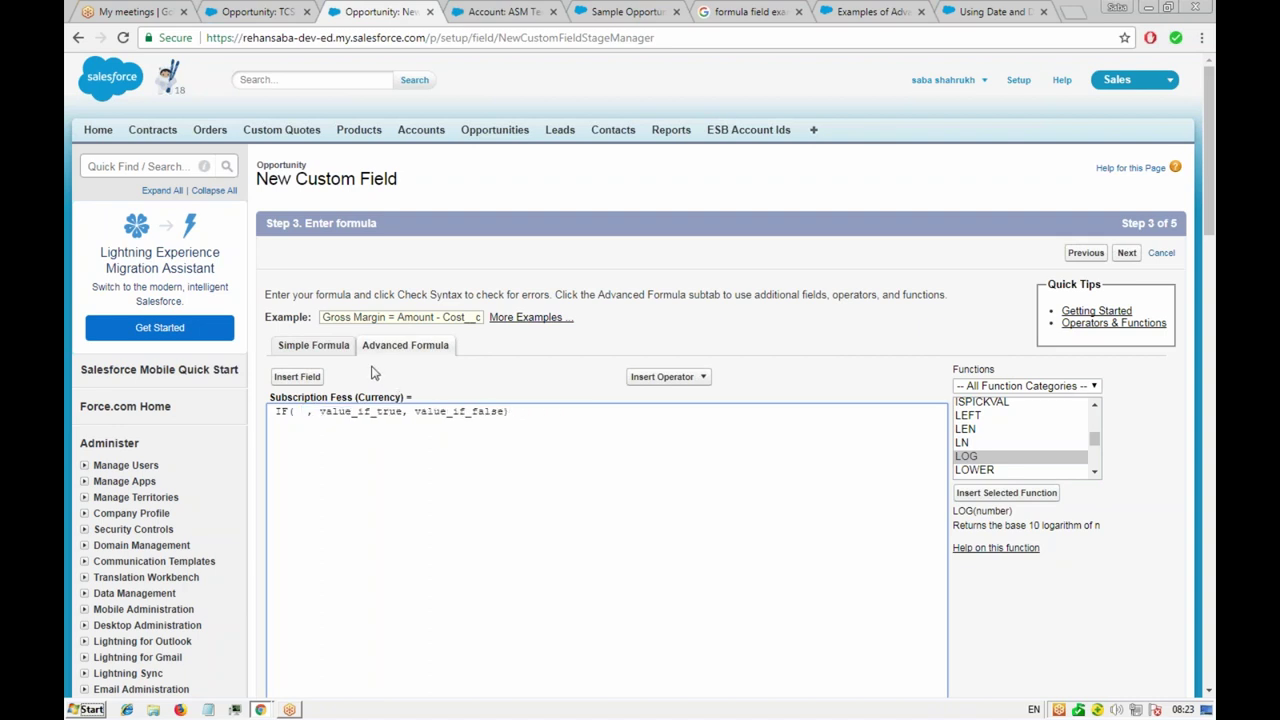
- Read the ISNULL function's description and look through the earlier functions back to the start of the list
left_click(1095, 405)
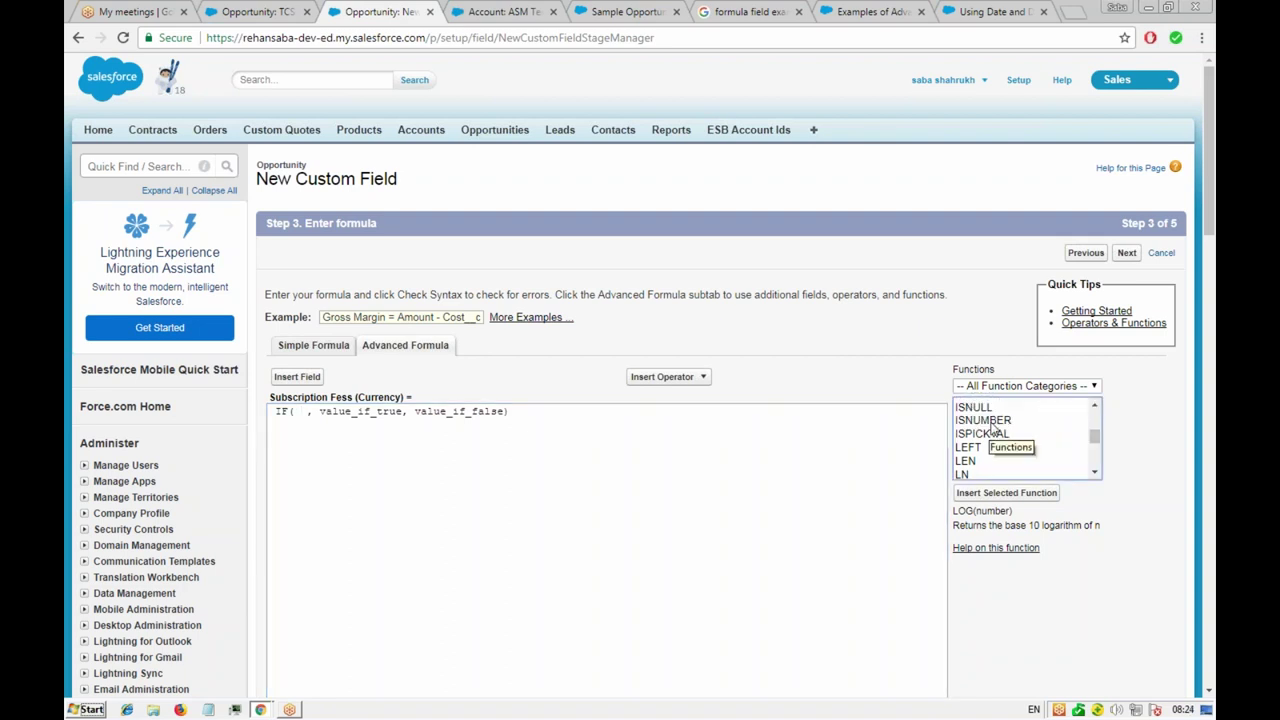
left_click(1095, 405)
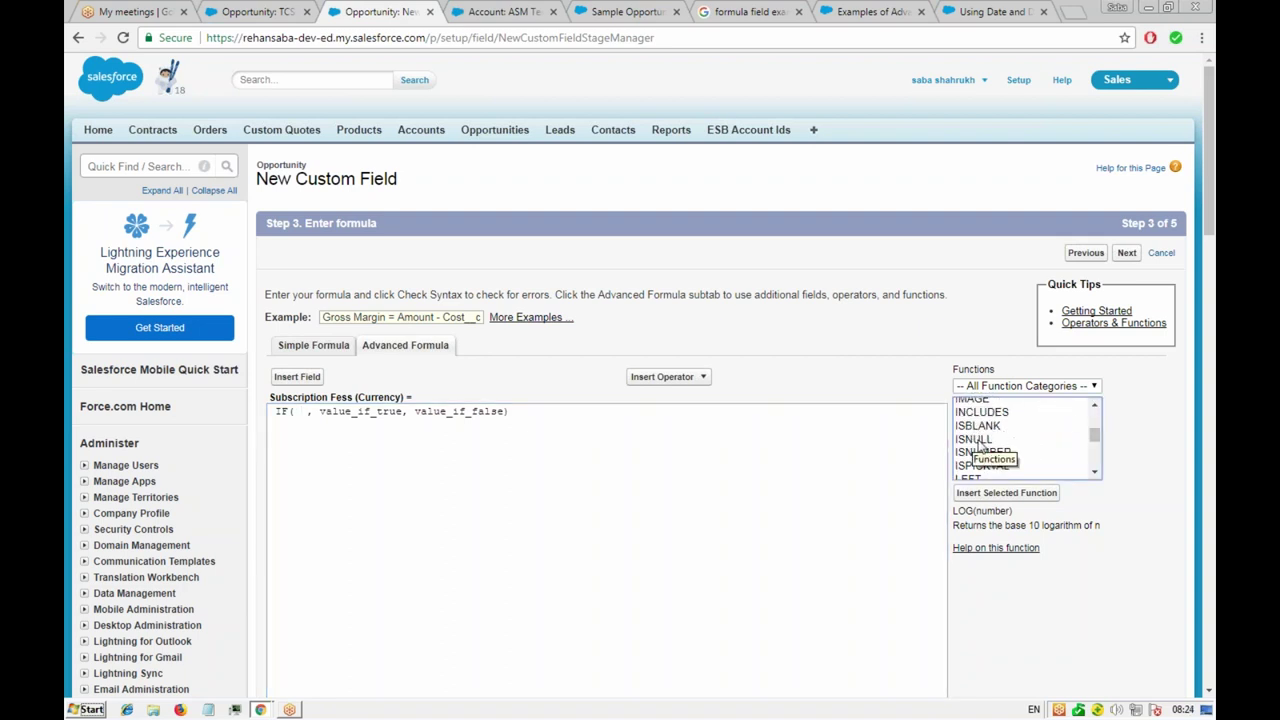
left_click(975, 439)
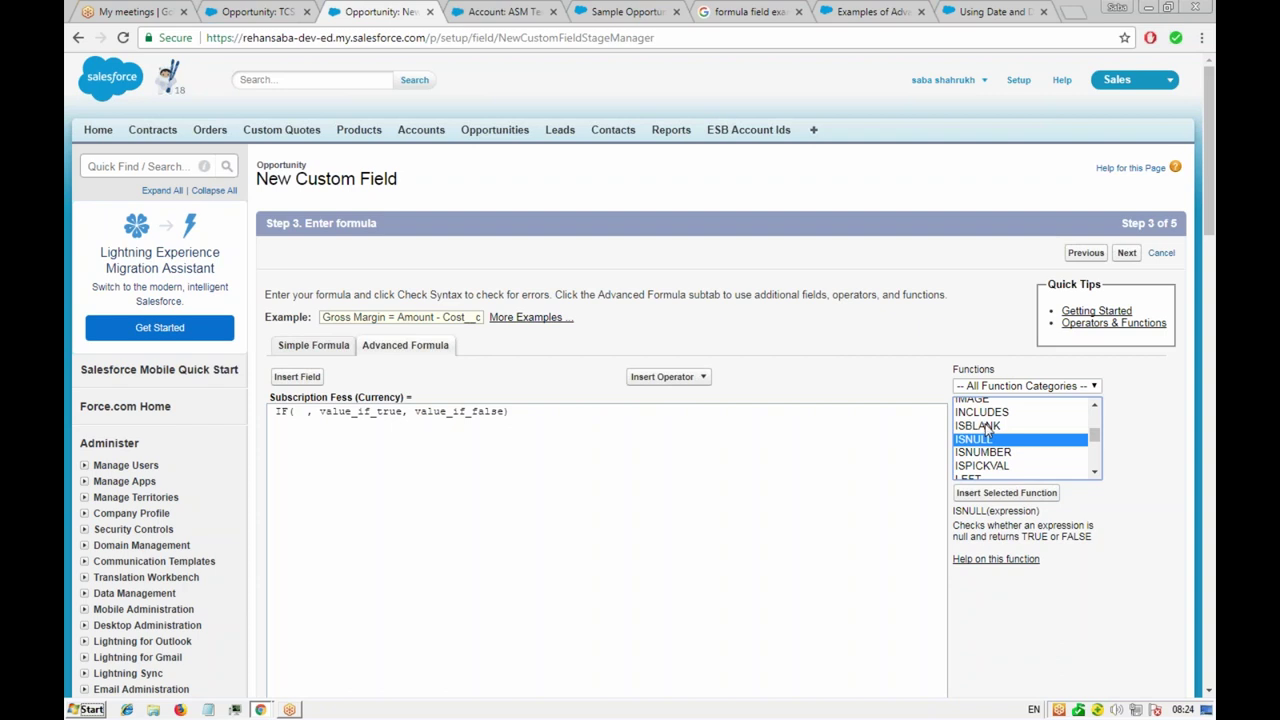
left_click(1094, 406)
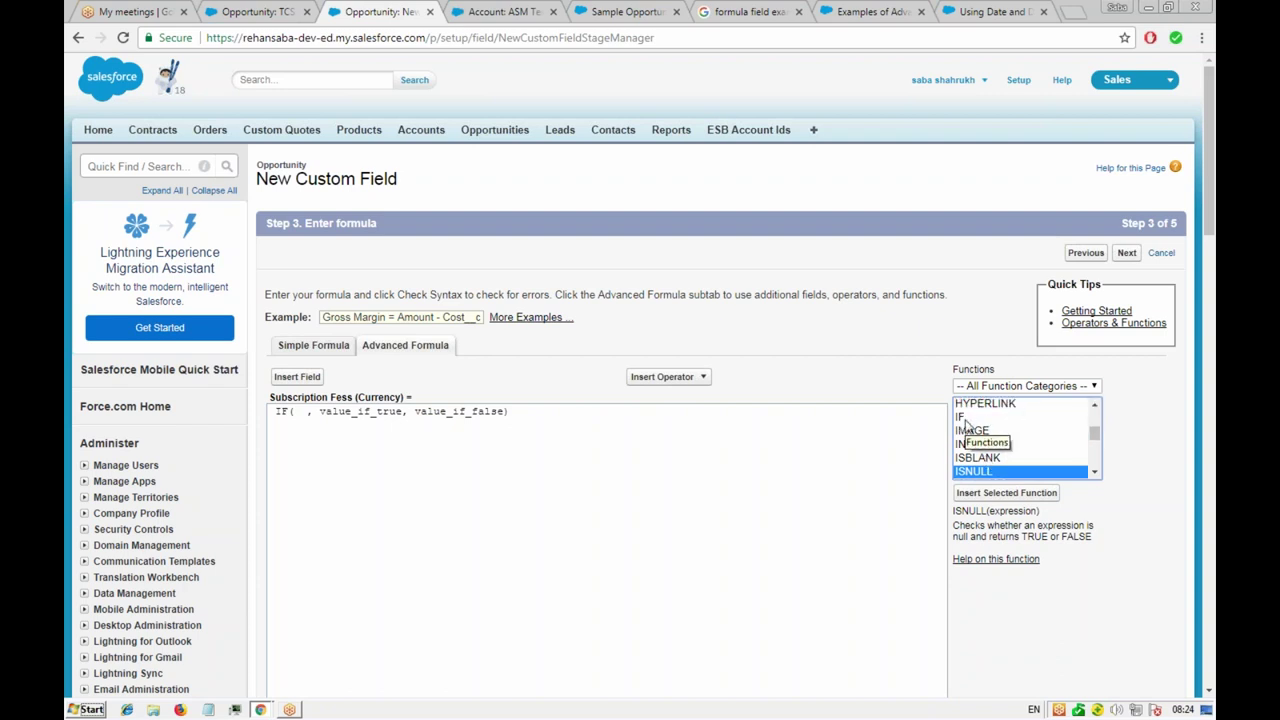
left_click(1094, 408)
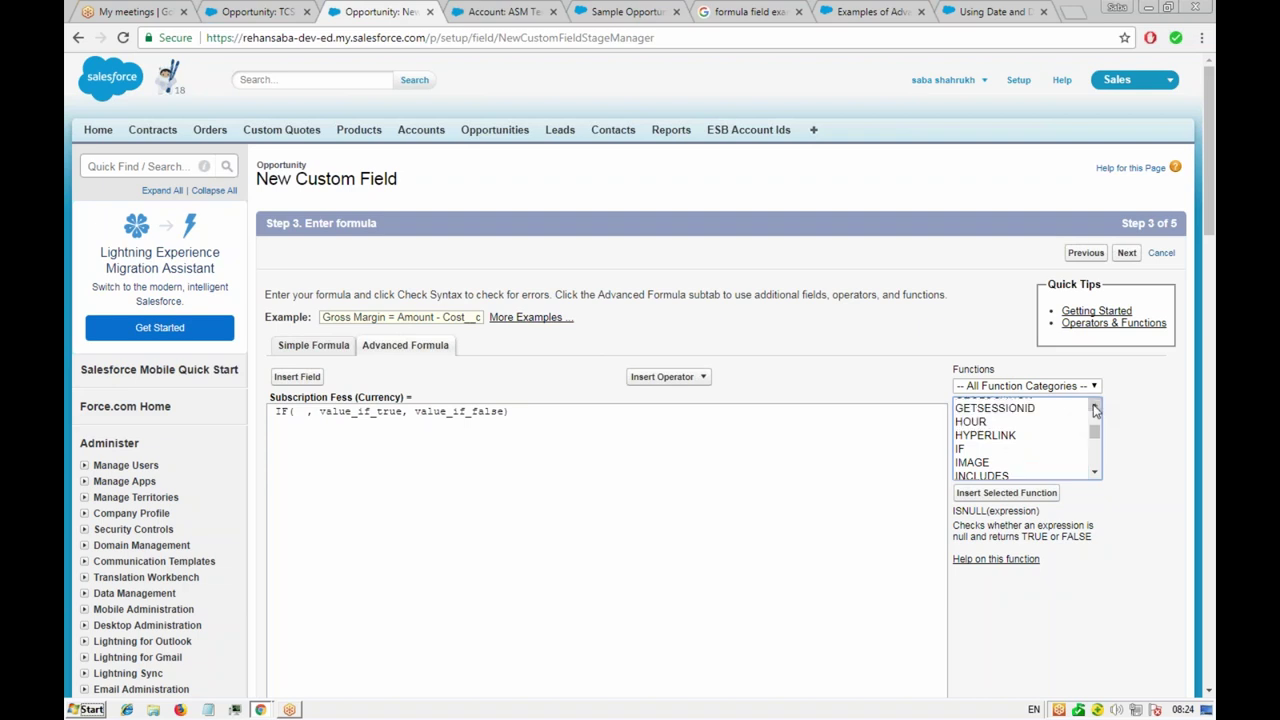
left_click(1094, 408)
left_click(1094, 408)
left_click(1094, 408)
left_click(1094, 408)
left_click(1094, 408)
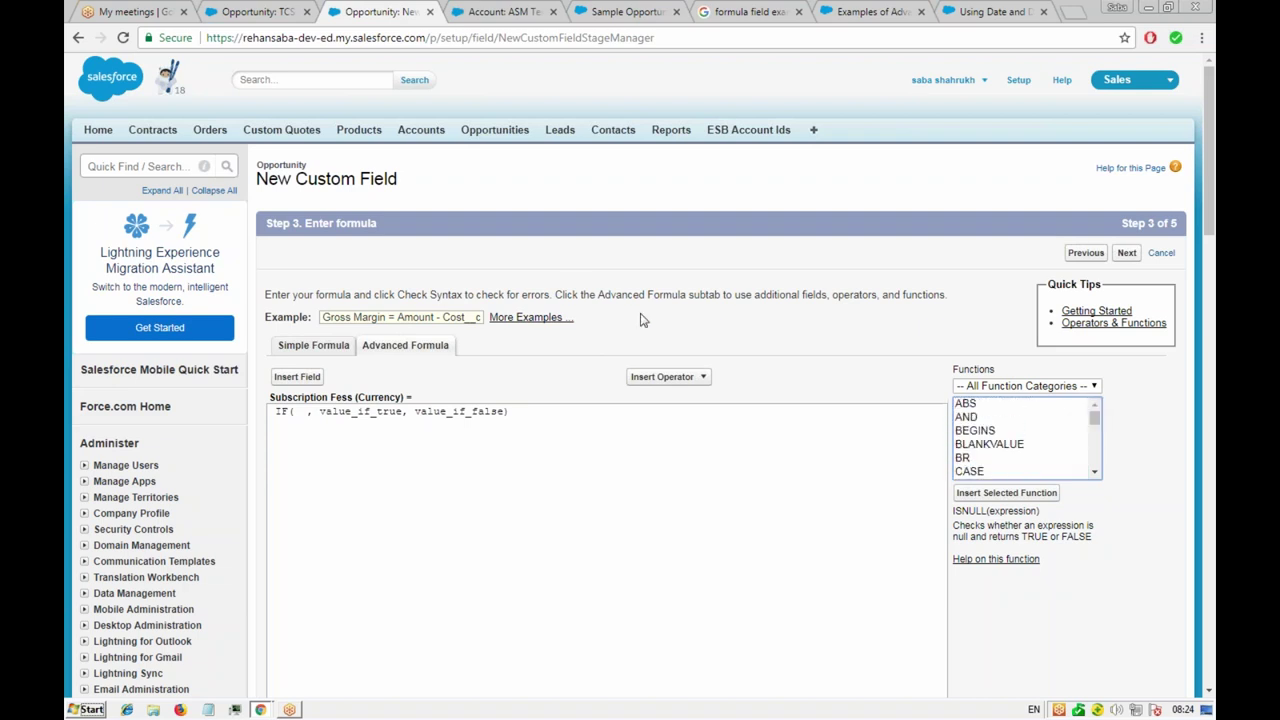
- Insert the Opportunity's Suscription field as the IF condition and remove the extra space after it
left_click(255, 14)
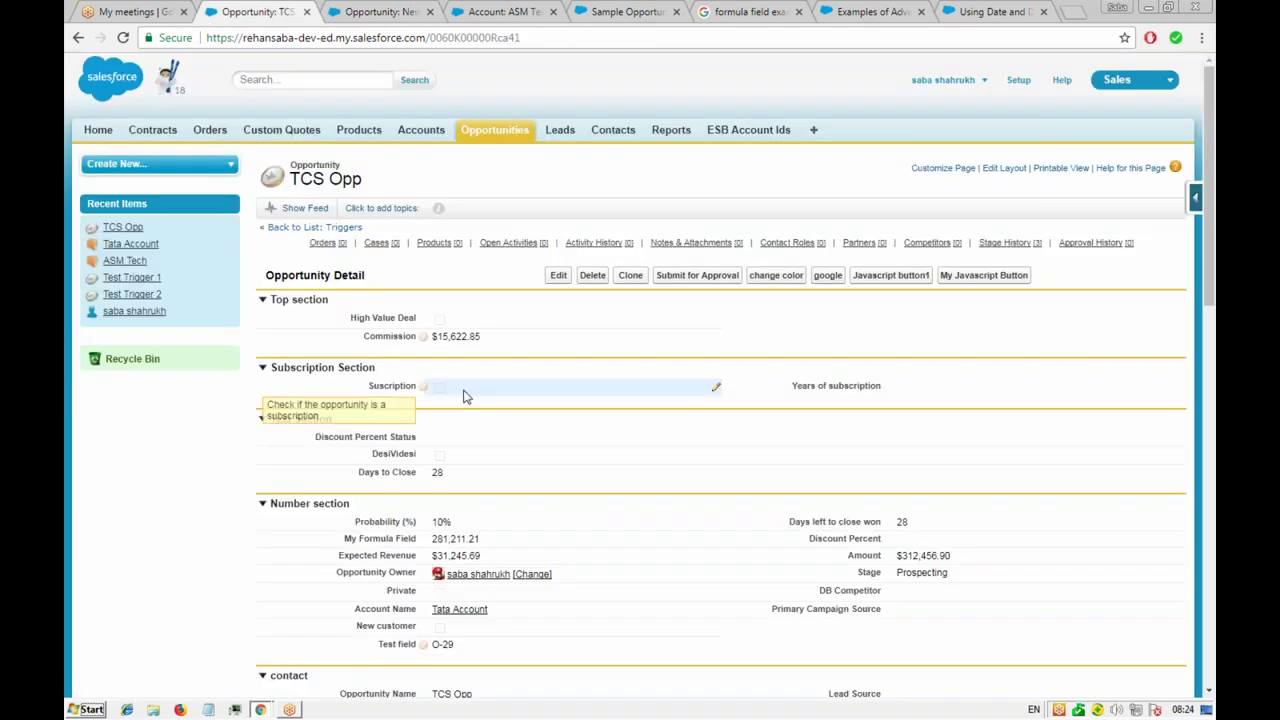
left_click(372, 12)
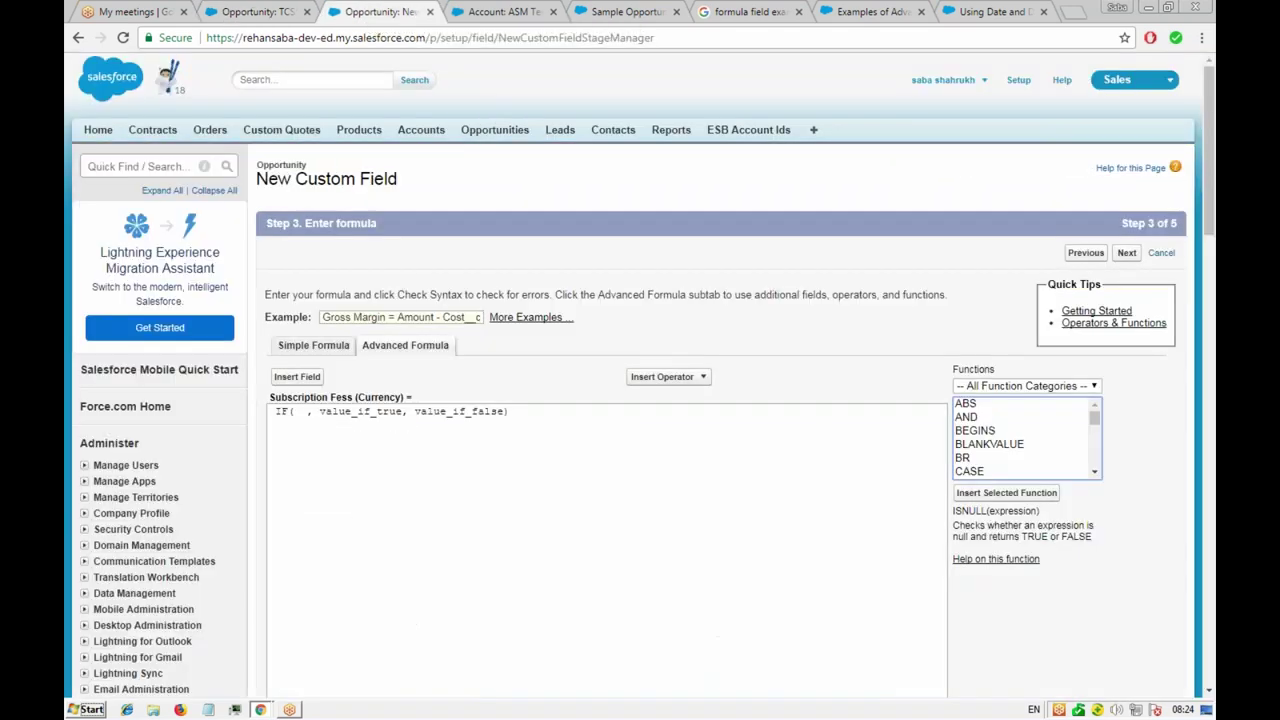
left_click(303, 412)
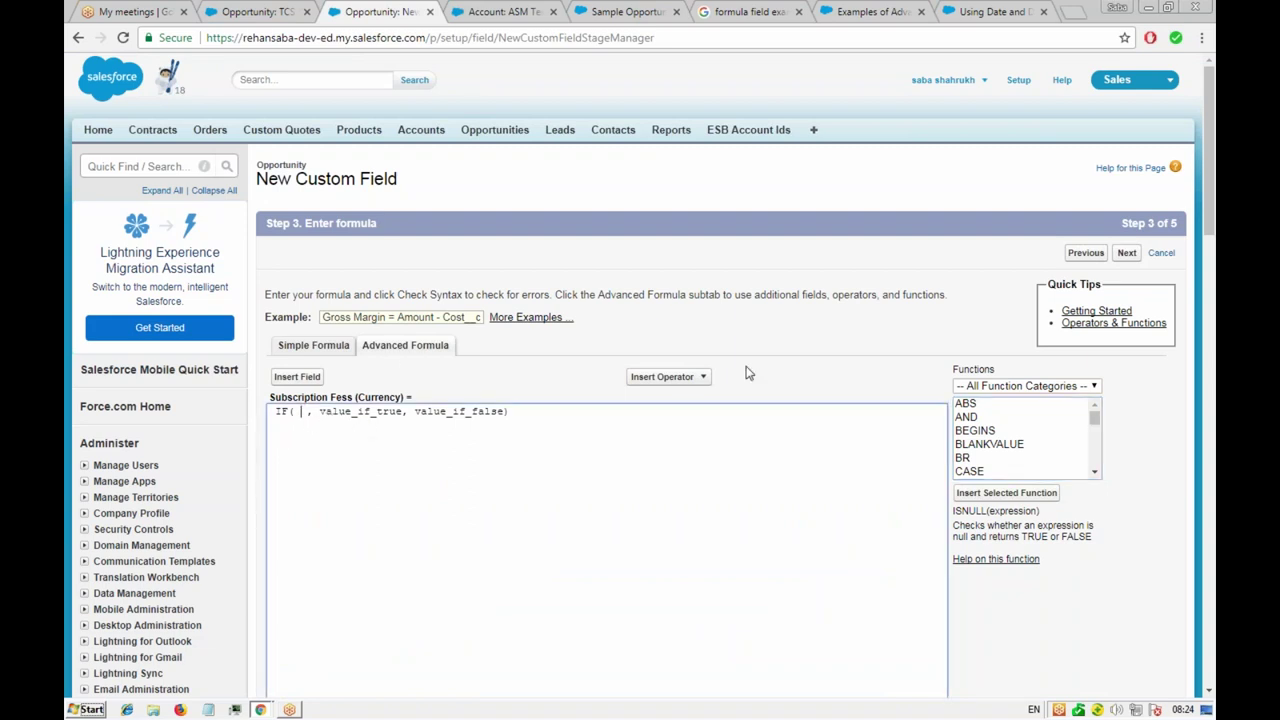
left_click(295, 377)
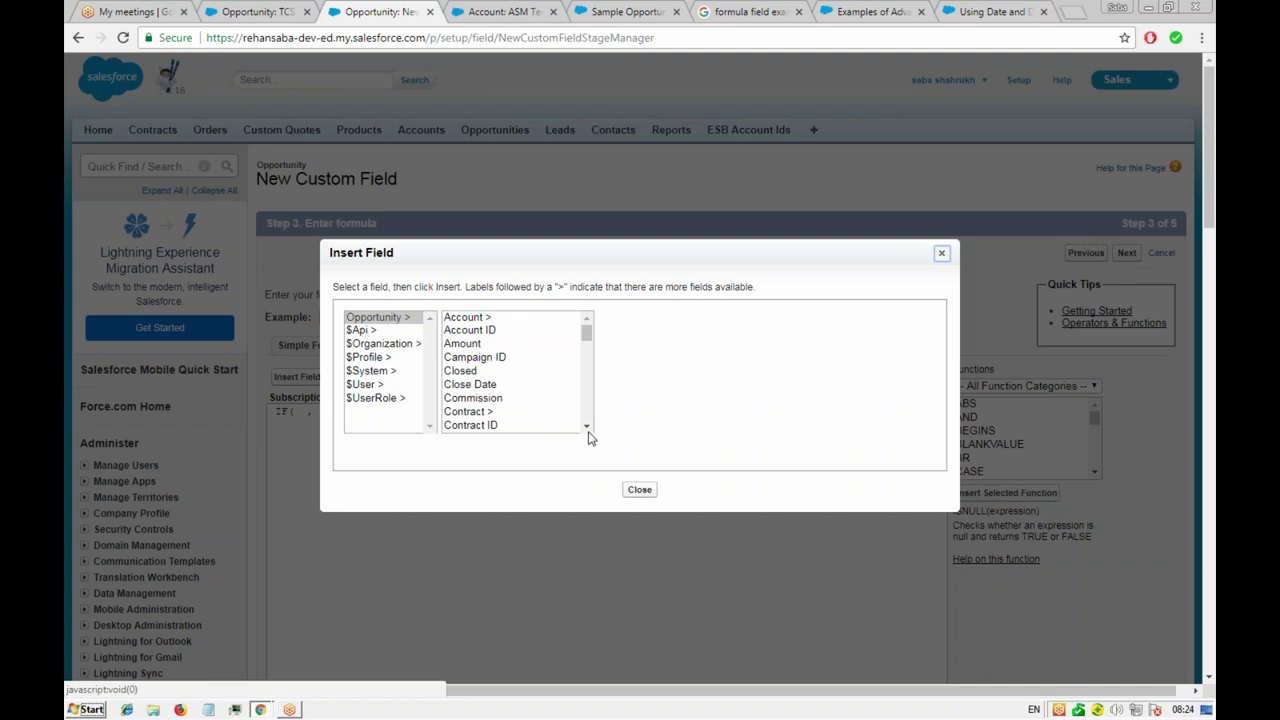
left_click_drag(587, 429, 587, 429)
left_click(250, 12)
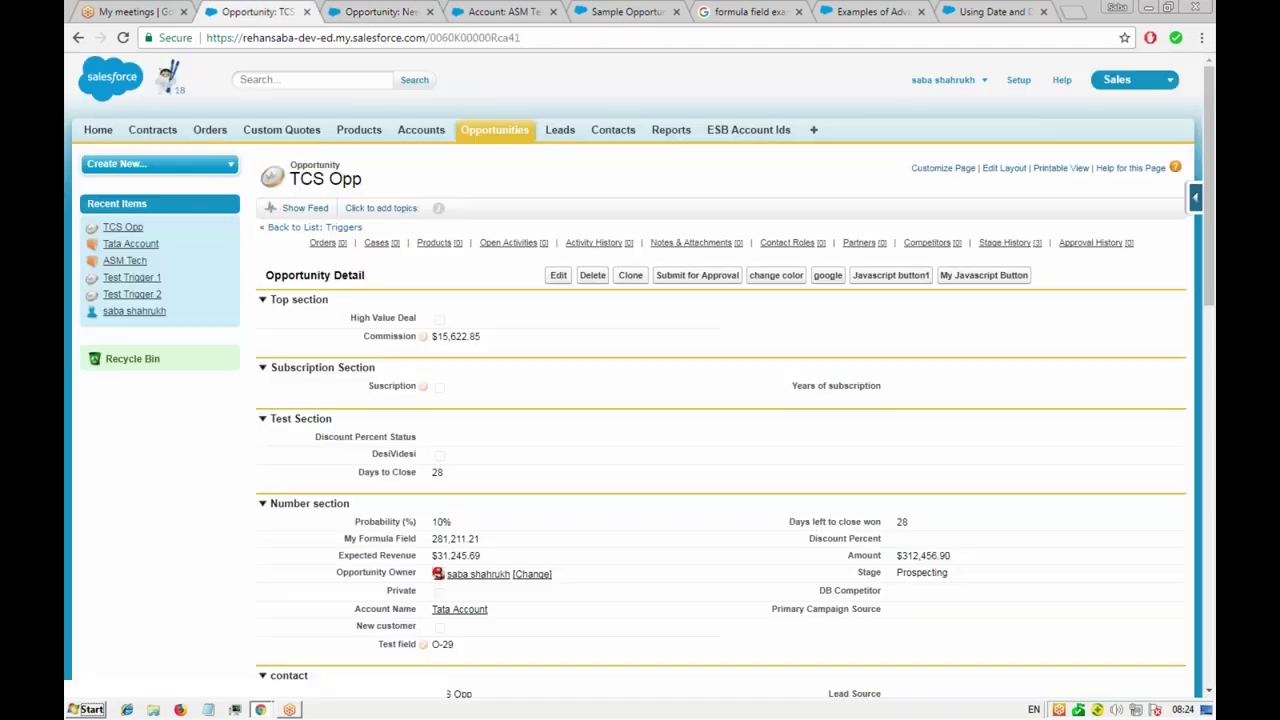
left_click(385, 12)
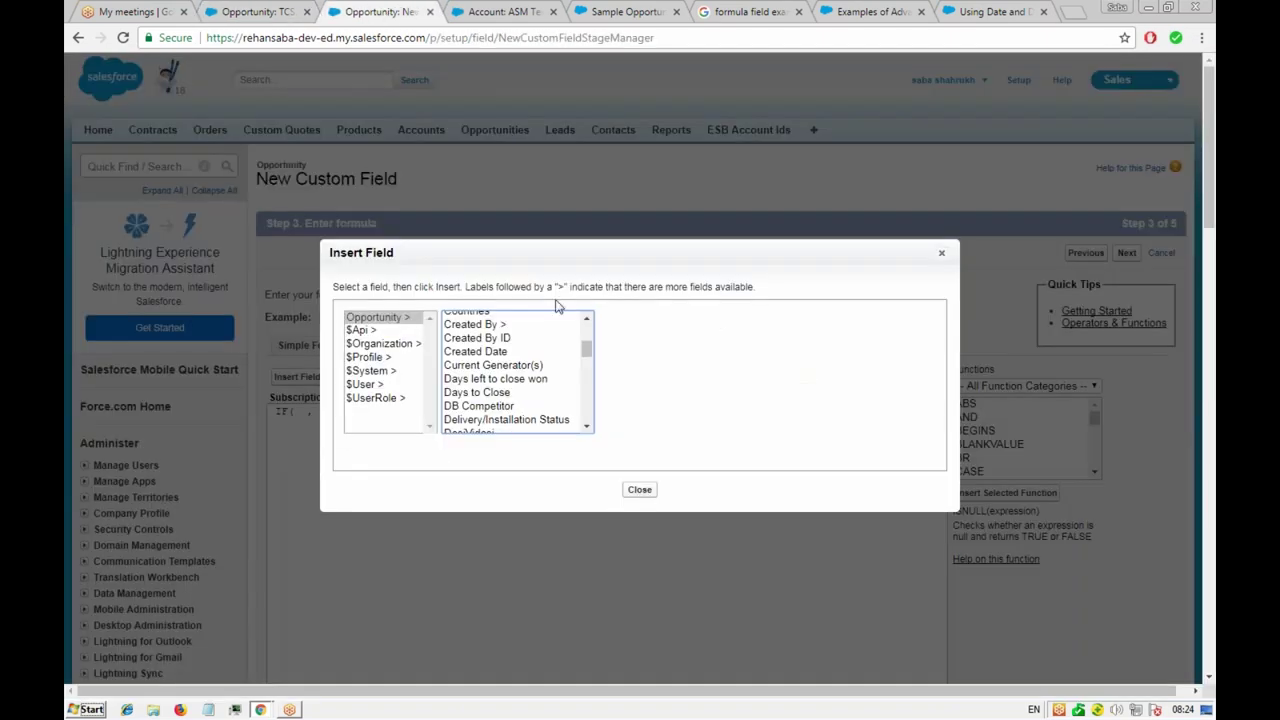
left_click_drag(586, 429, 586, 429)
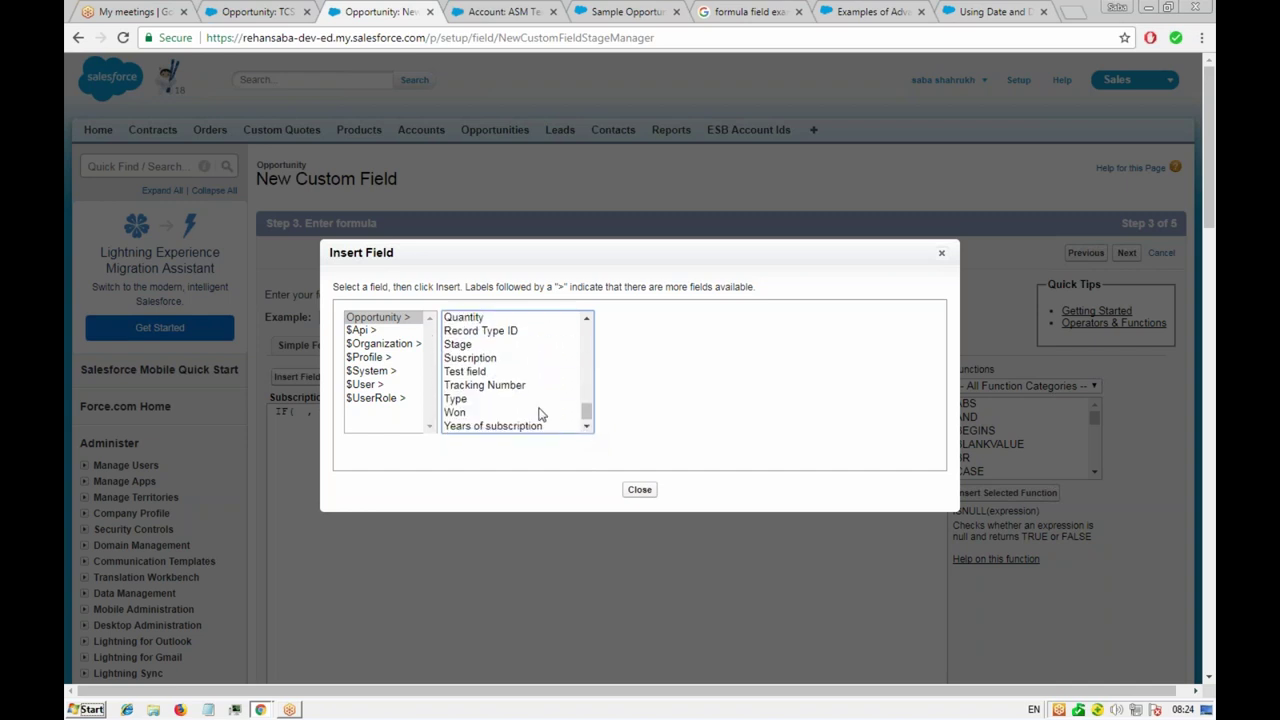
left_click(487, 358)
left_click(650, 404)
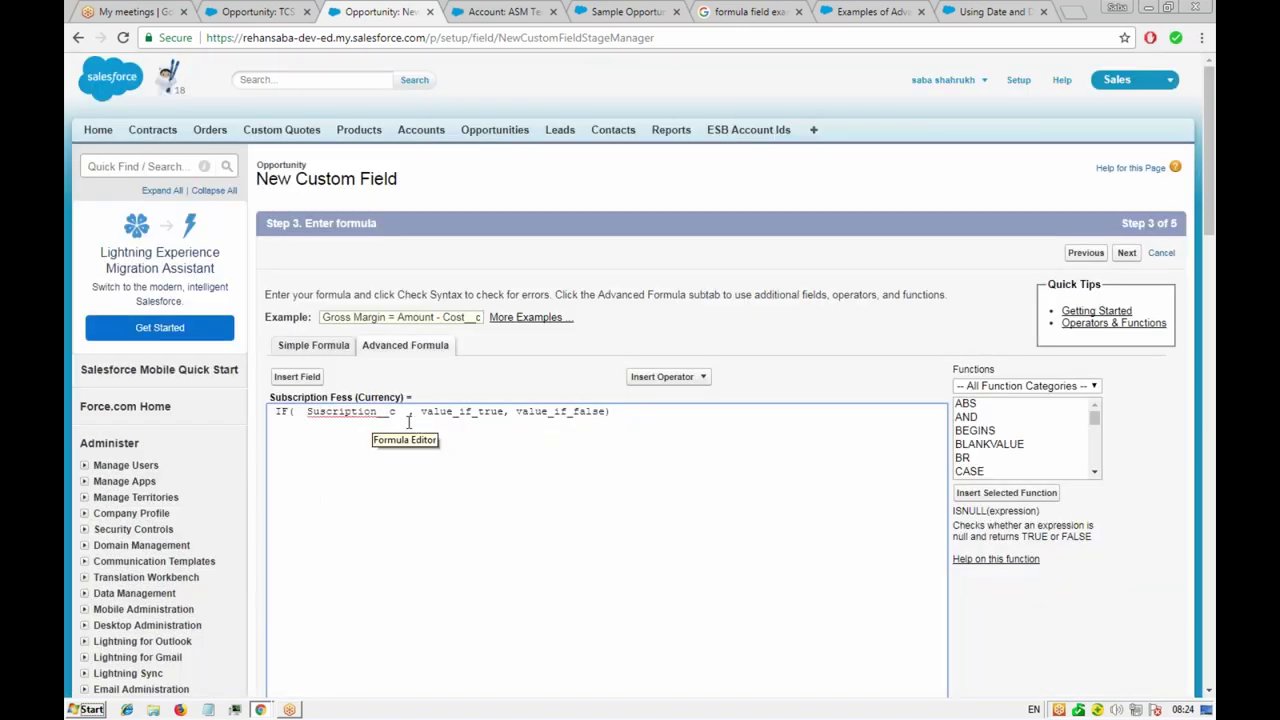
key("Delete")
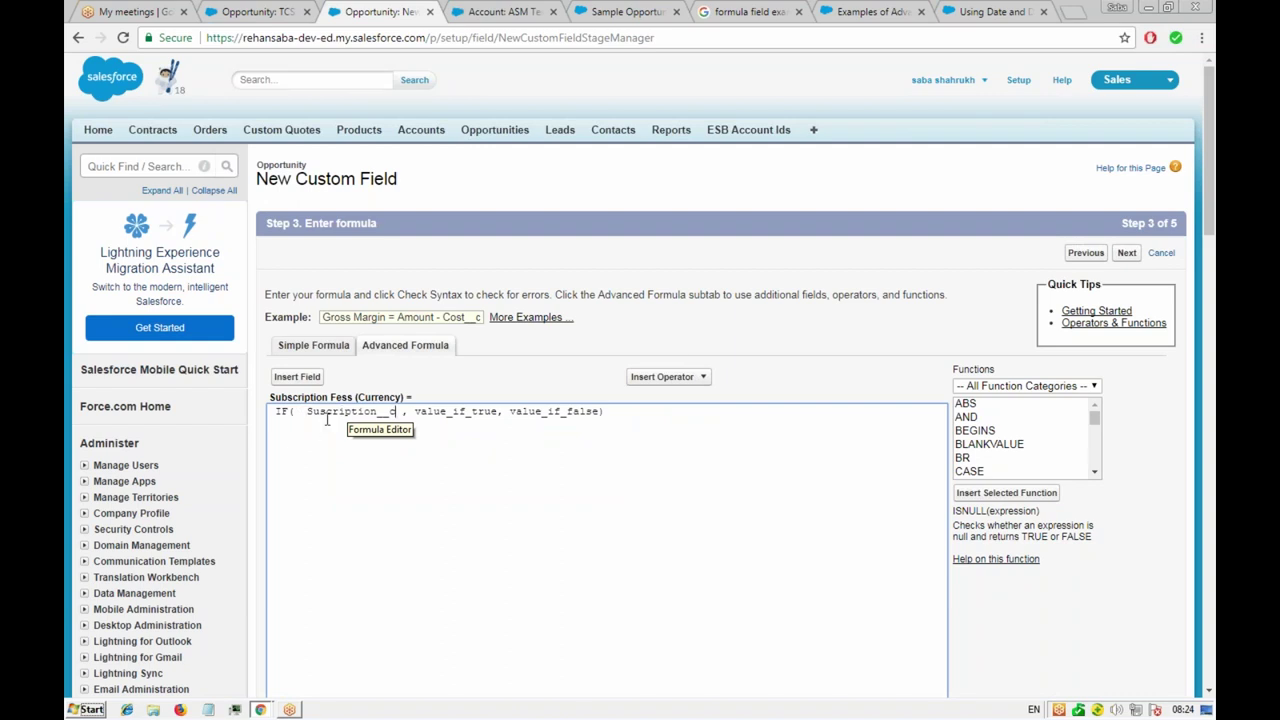
- Replace the value_if_true placeholder with the Opportunity's Amount field followed by a multiplication operator
double_click(460, 413)
key("BackSpace")
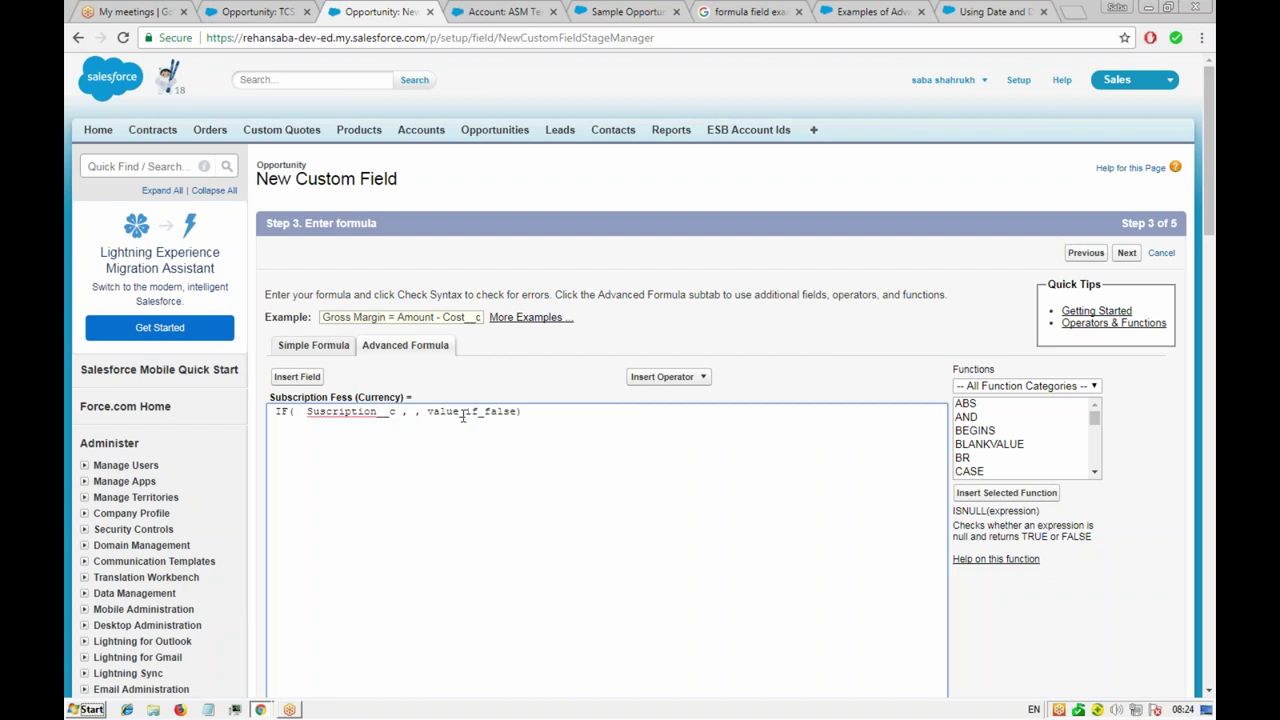
type("A")
key("BackSpace")
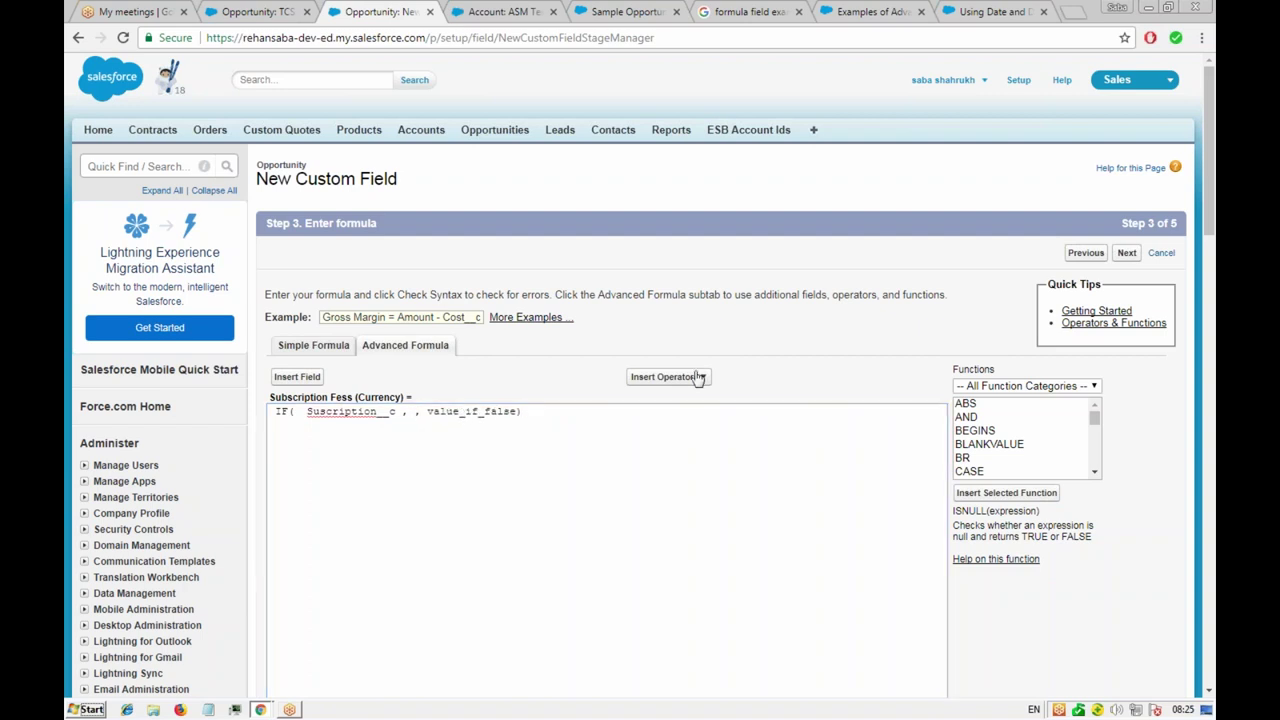
left_click(297, 377)
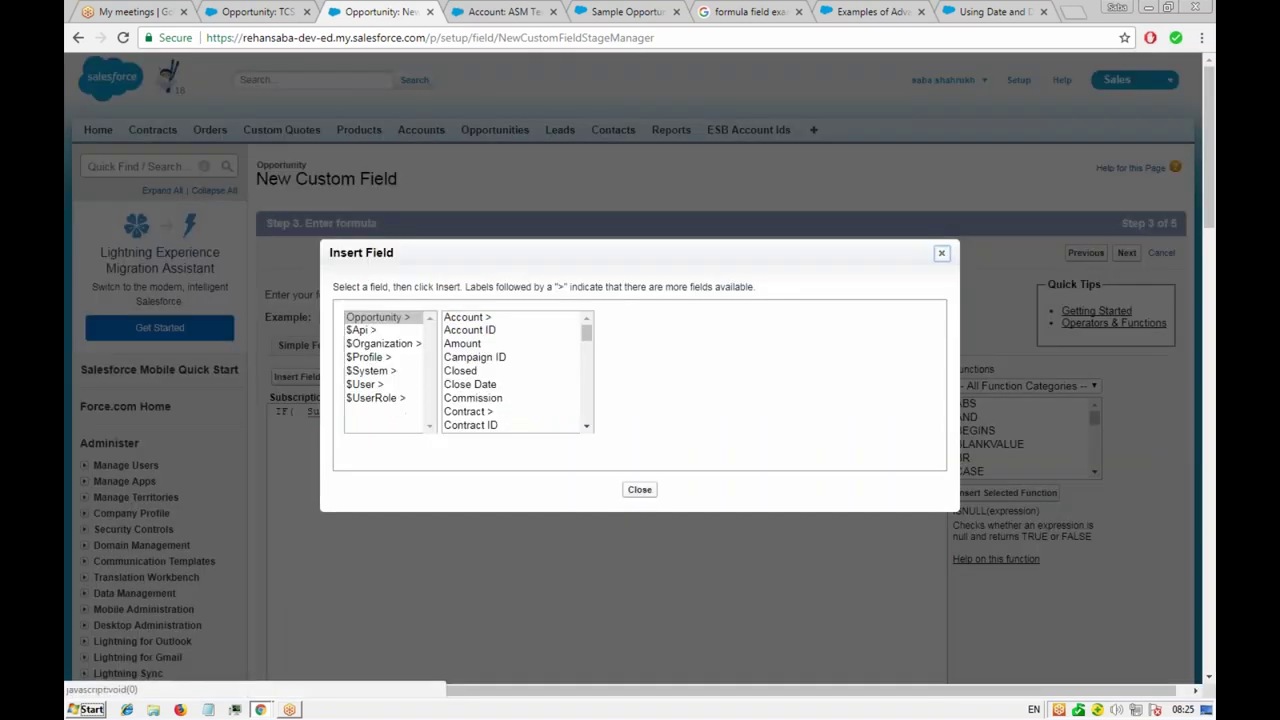
left_click(462, 343)
left_click(640, 403)
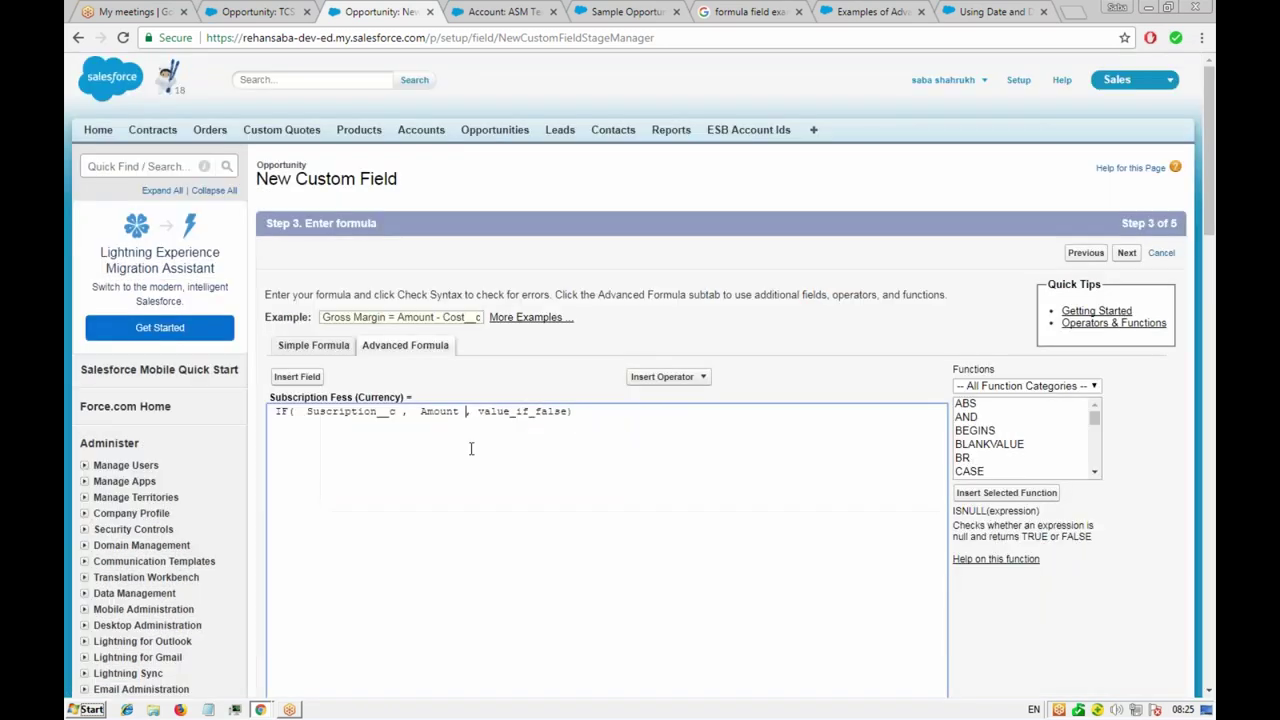
type("*")
- Multiply Amount by the Years of subscription field and by 10, enclosing the whole product in parentheses
left_click(260, 16)
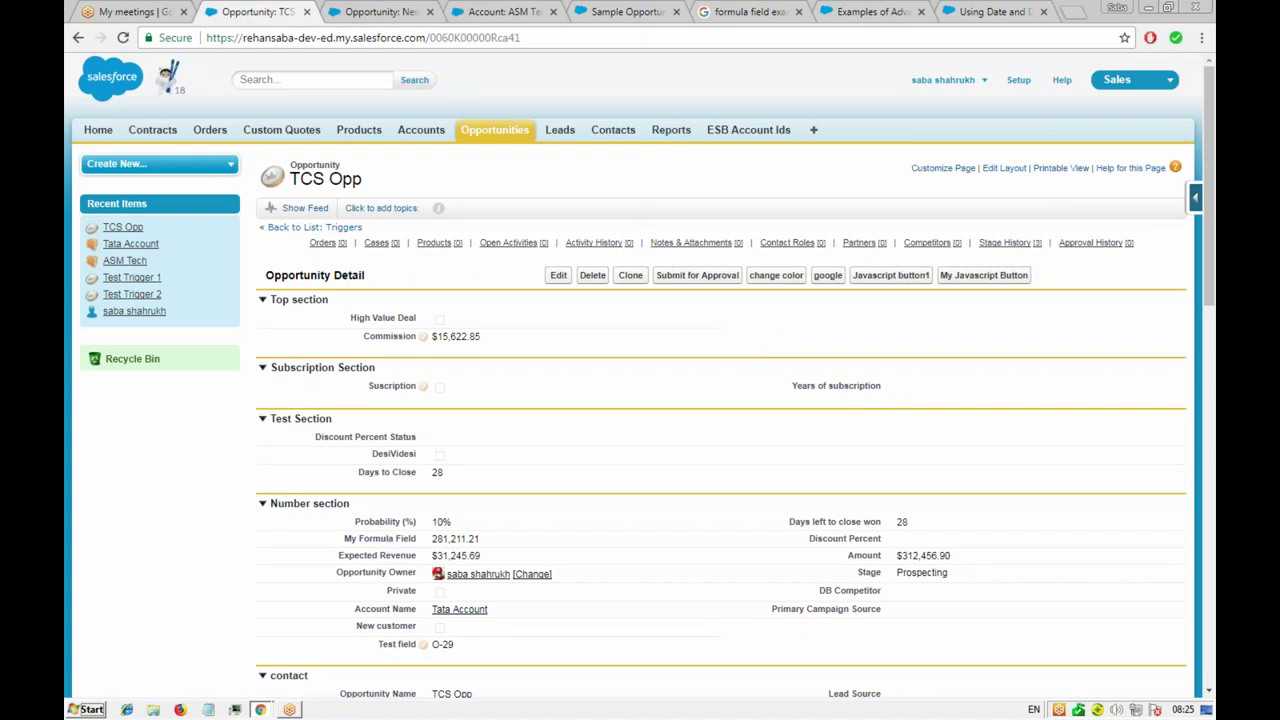
left_click(378, 12)
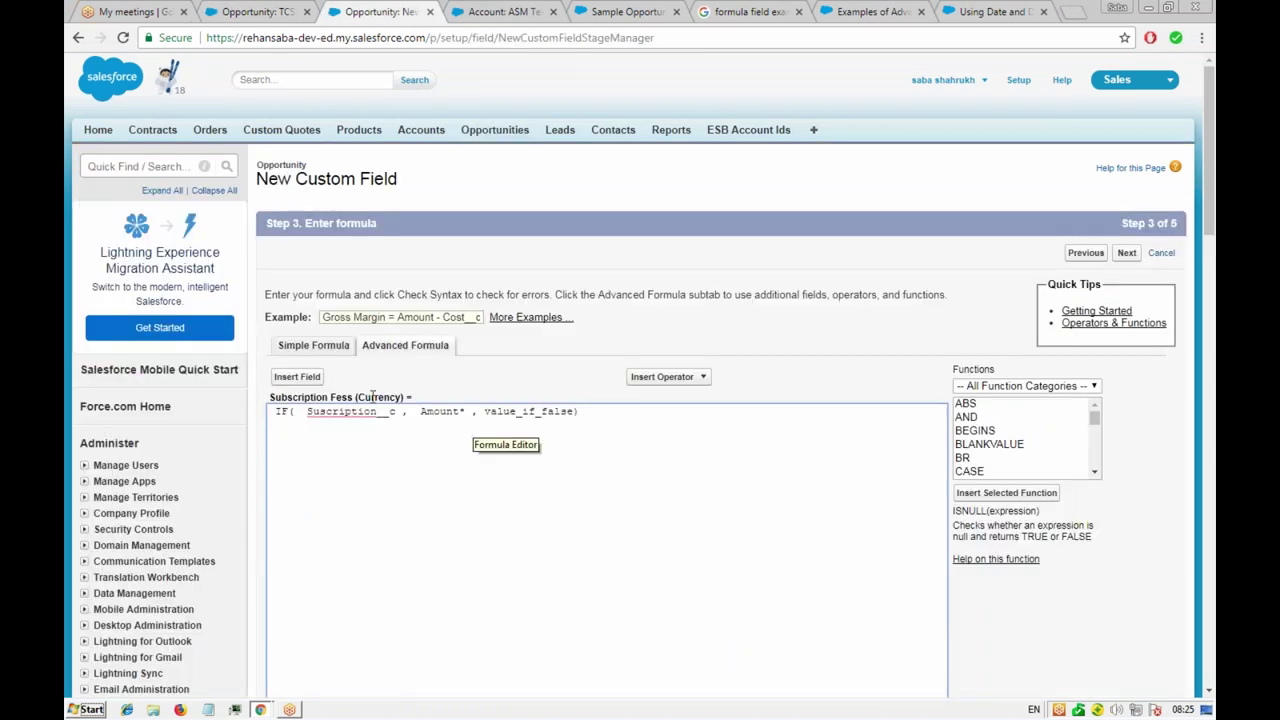
left_click(297, 376)
scroll(496, 334, "down", 10)
left_click(478, 427)
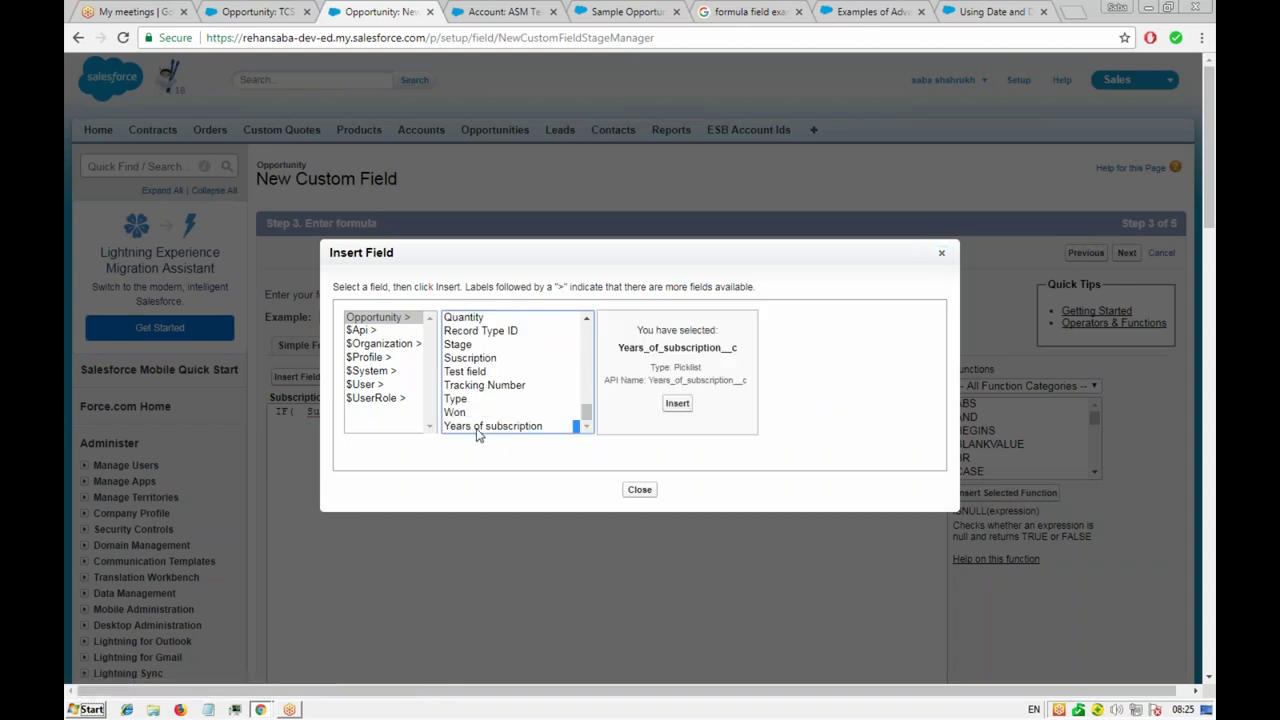
left_click(677, 403)
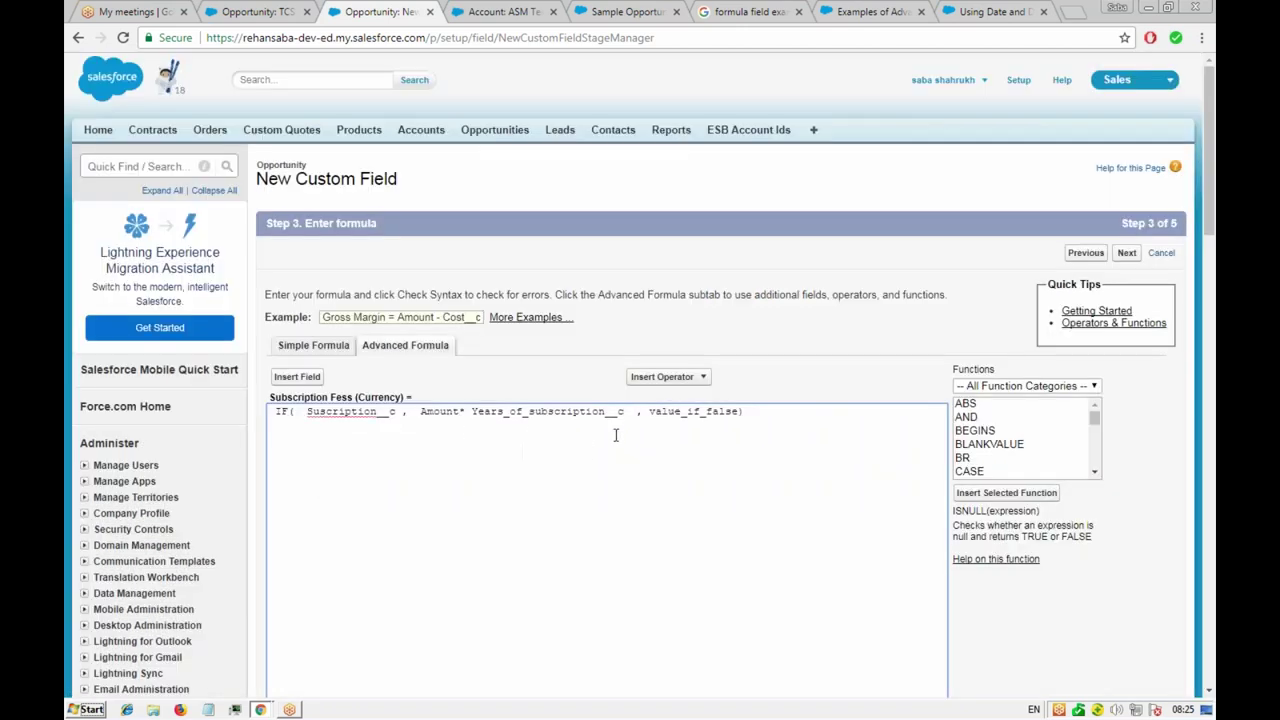
type("*10)")
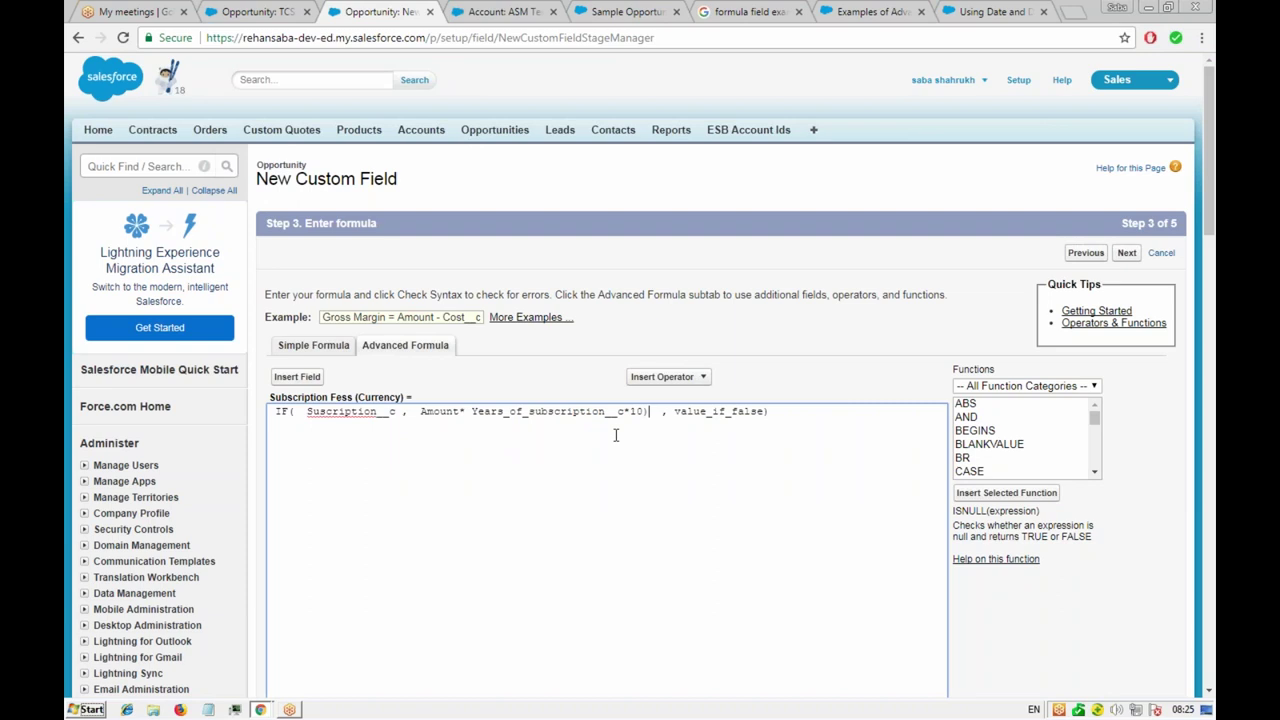
type("(")
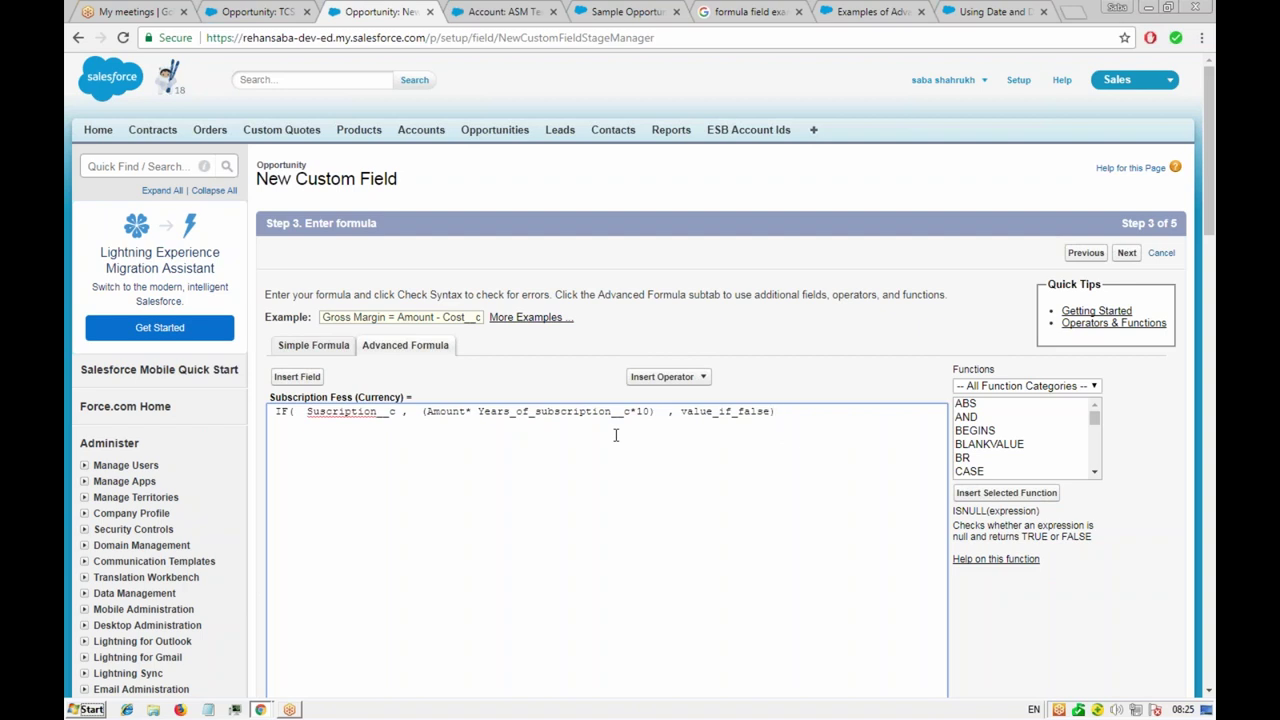
- Replace the value_if_false placeholder with 0.00
key("ctrl+shift+Left")
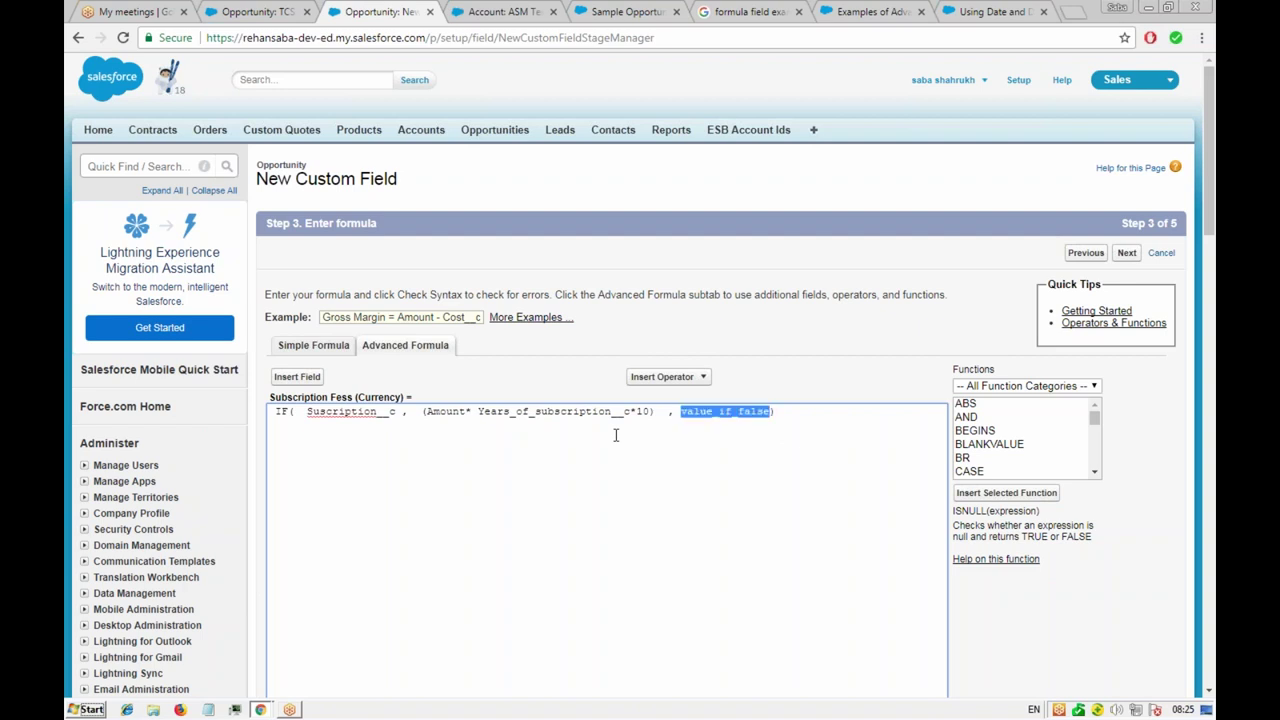
key("Delete")
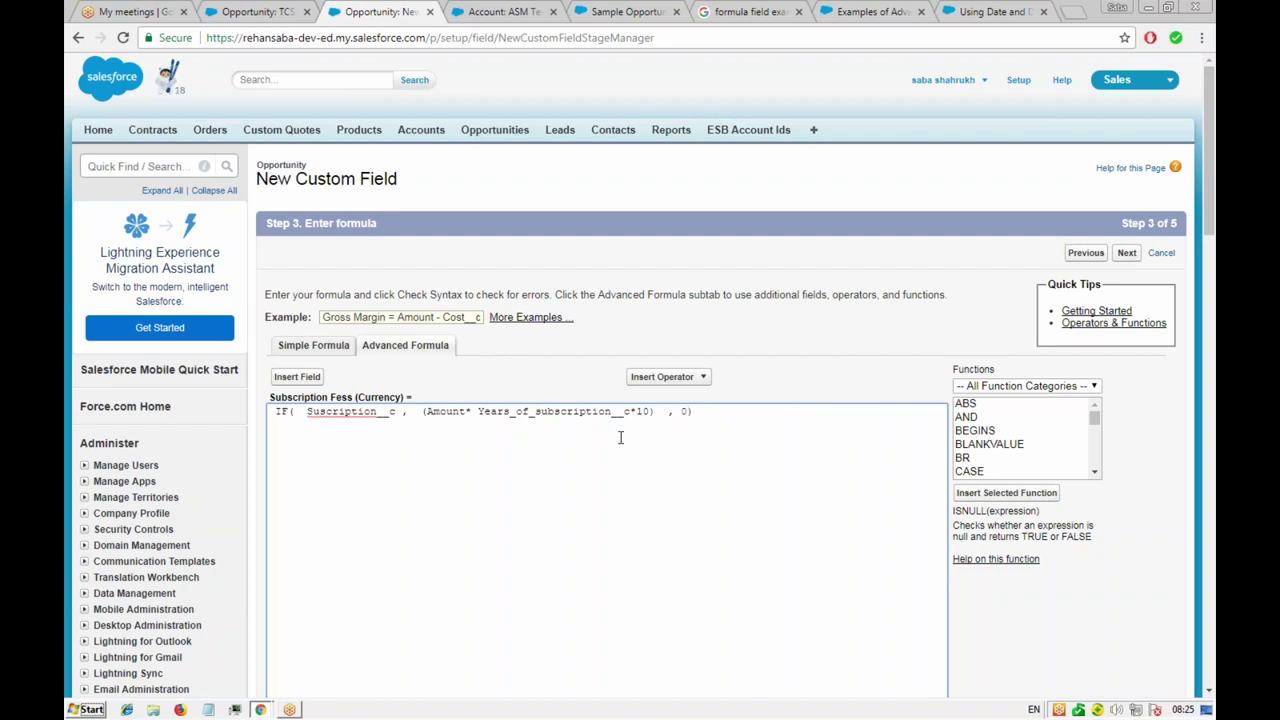
type(".00")
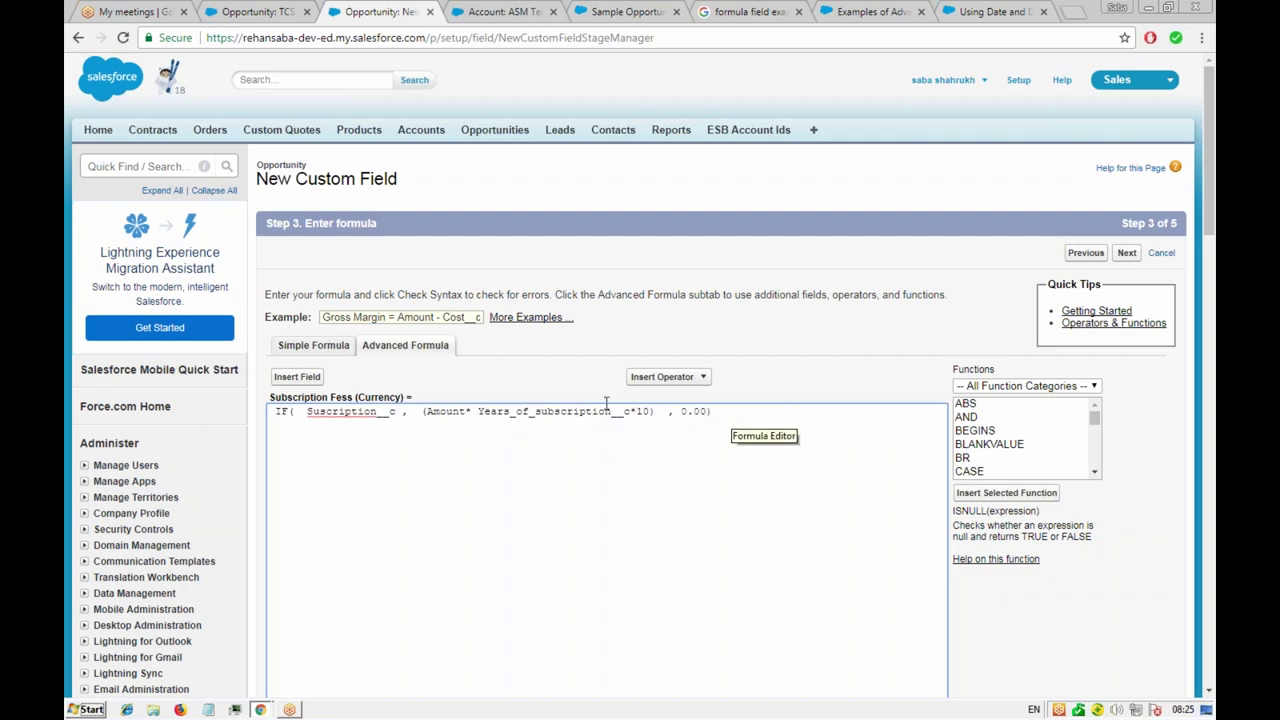
- Check the syntax of the Subscription Fess formula and read the result against the formula text
scroll(470, 372, "down", 5)
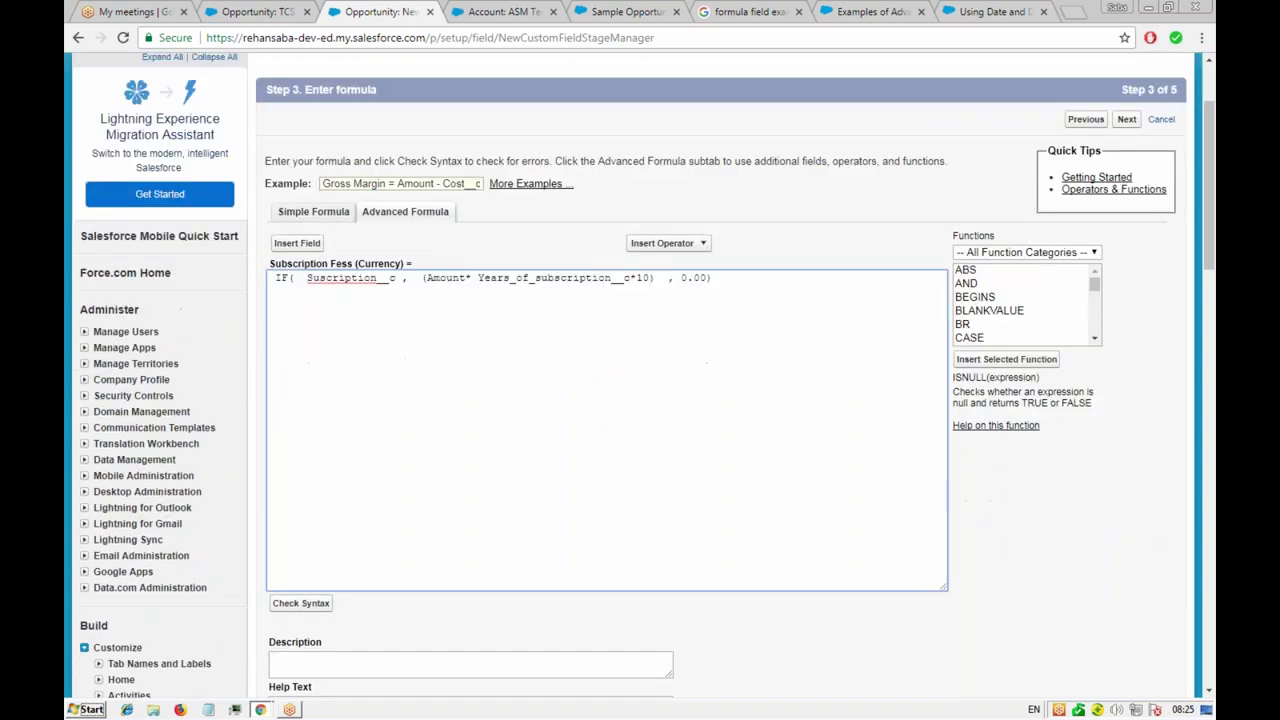
left_click(300, 470)
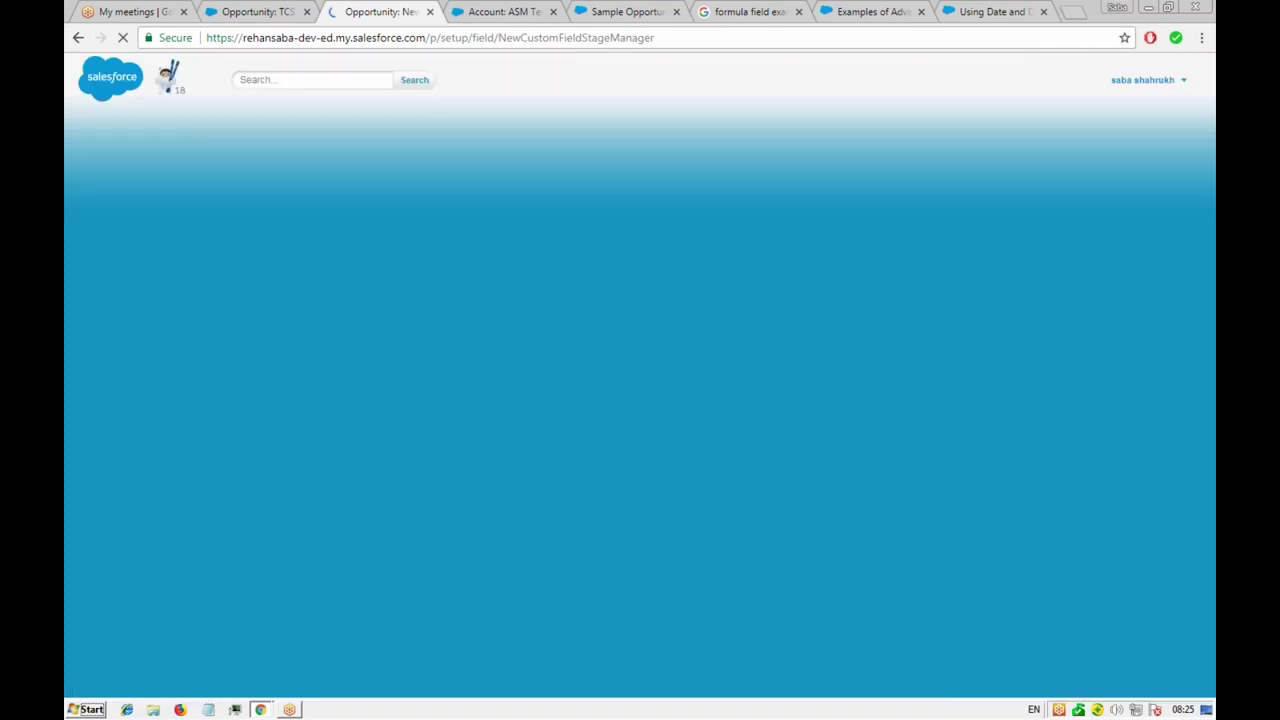
scroll(615, 372, "down", 3)
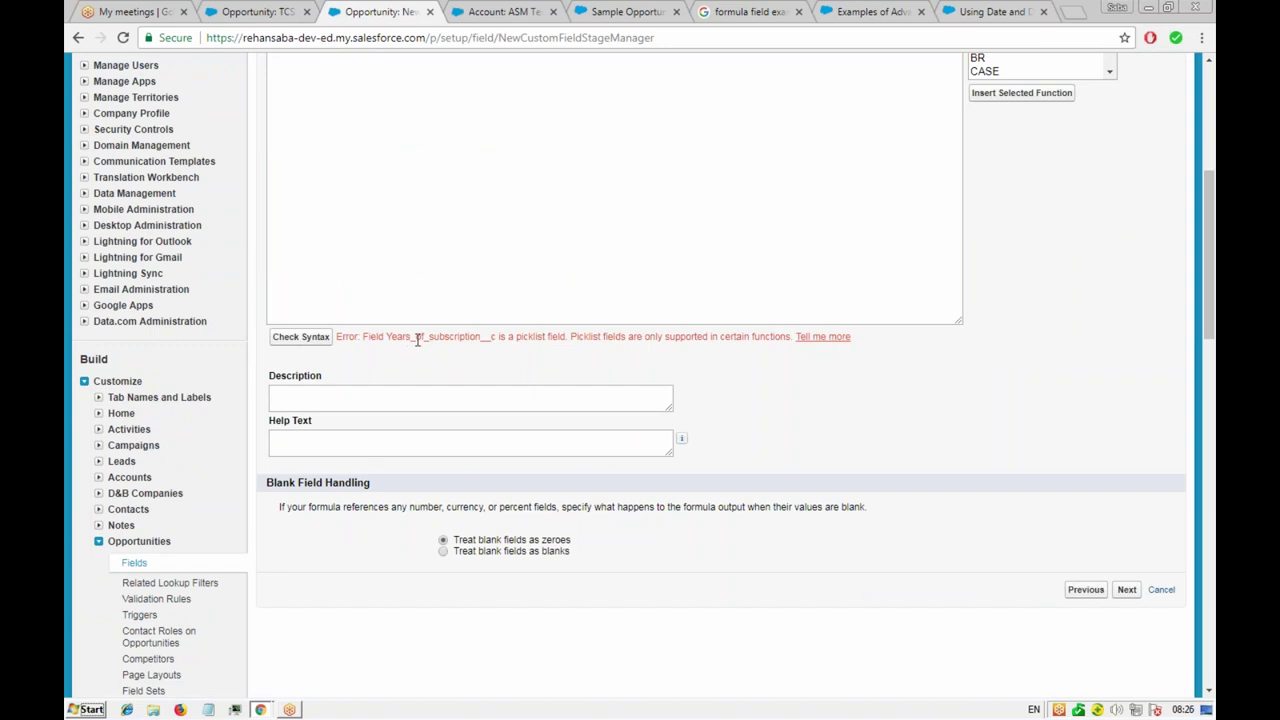
scroll(450, 352, "up", 3)
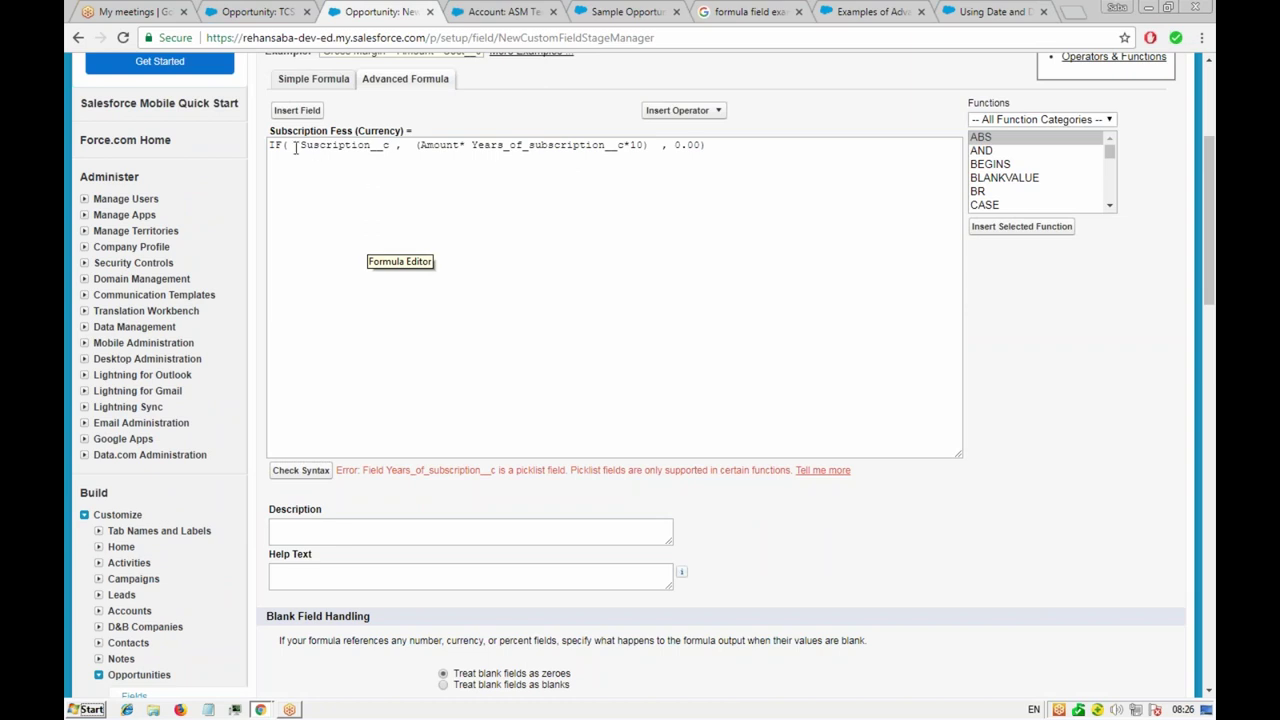
- Replace Years_of_subscription__c in the product with the ISPICKVAL function
double_click(547, 147)
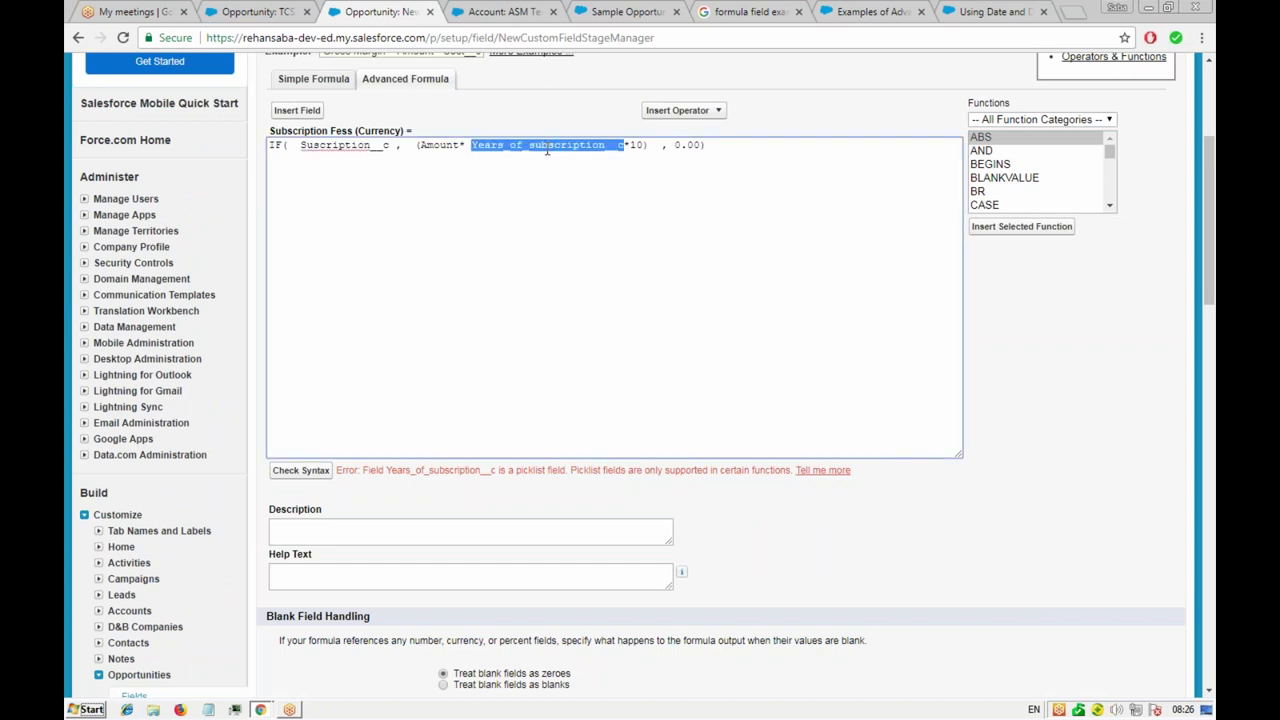
left_click(1110, 208)
left_click(1110, 208)
left_click(1110, 208)
left_click(1110, 208)
left_click(1110, 208)
left_click(1110, 208)
left_click(1110, 208)
left_click(1110, 208)
left_click(1110, 208)
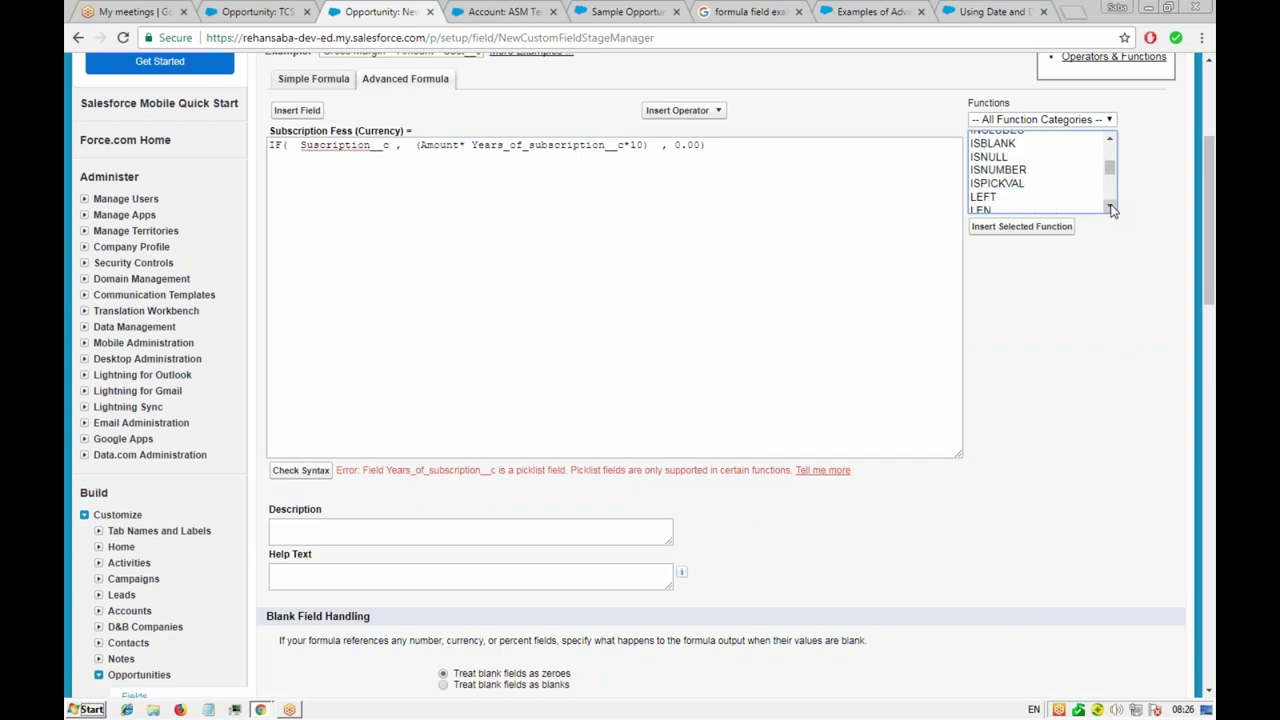
double_click(997, 183)
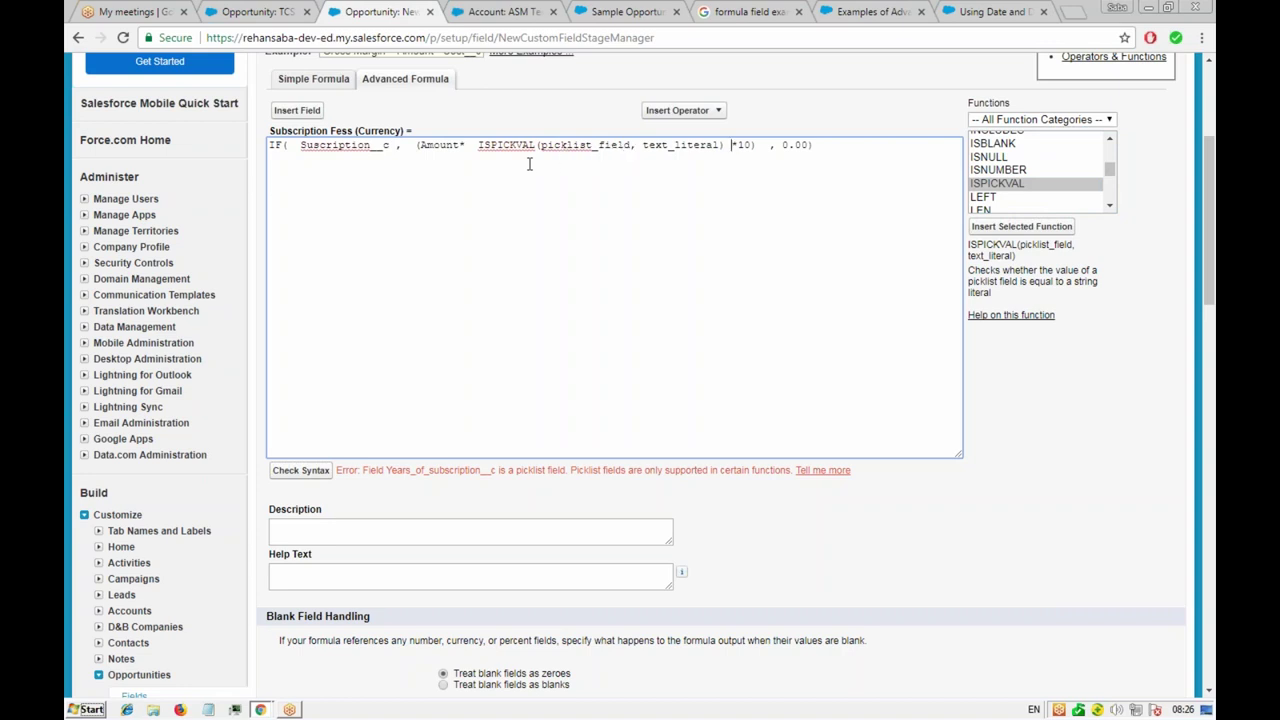
key("Right")
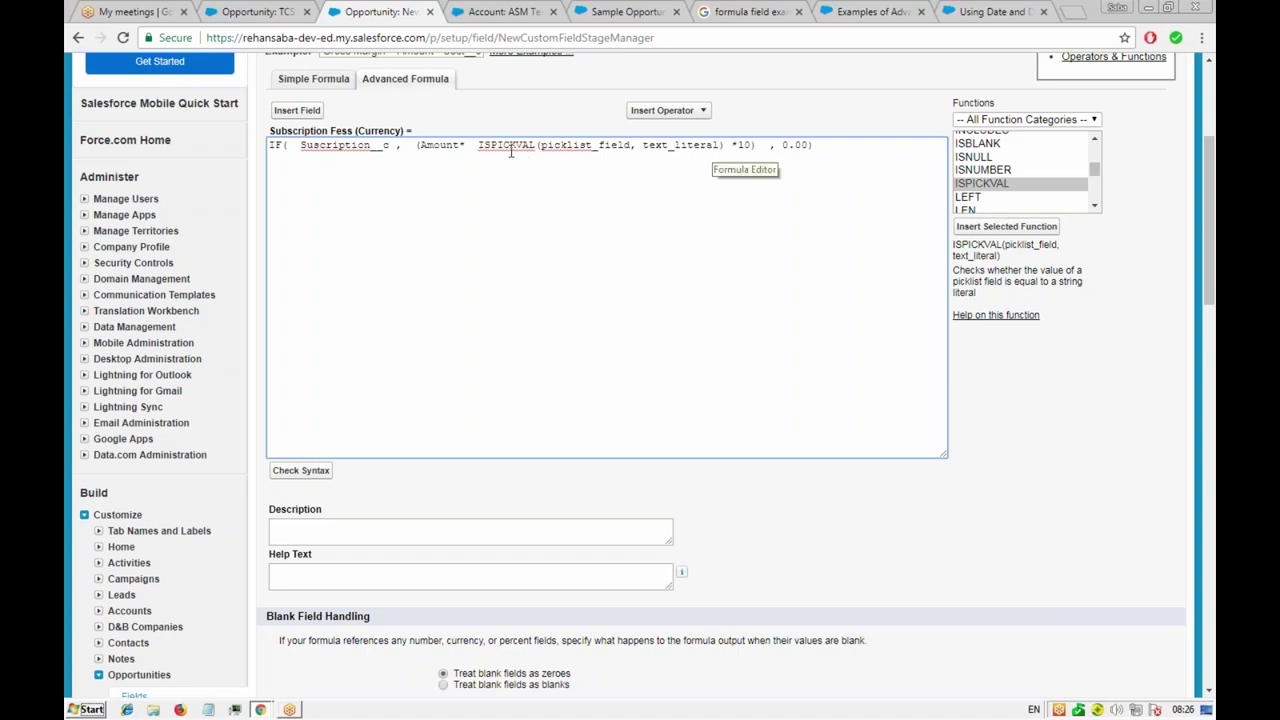
- Replace ISPICKVAL's picklist_field placeholder with the Opportunity's Years of subscription field
left_click_drag(541, 148, 638, 148)
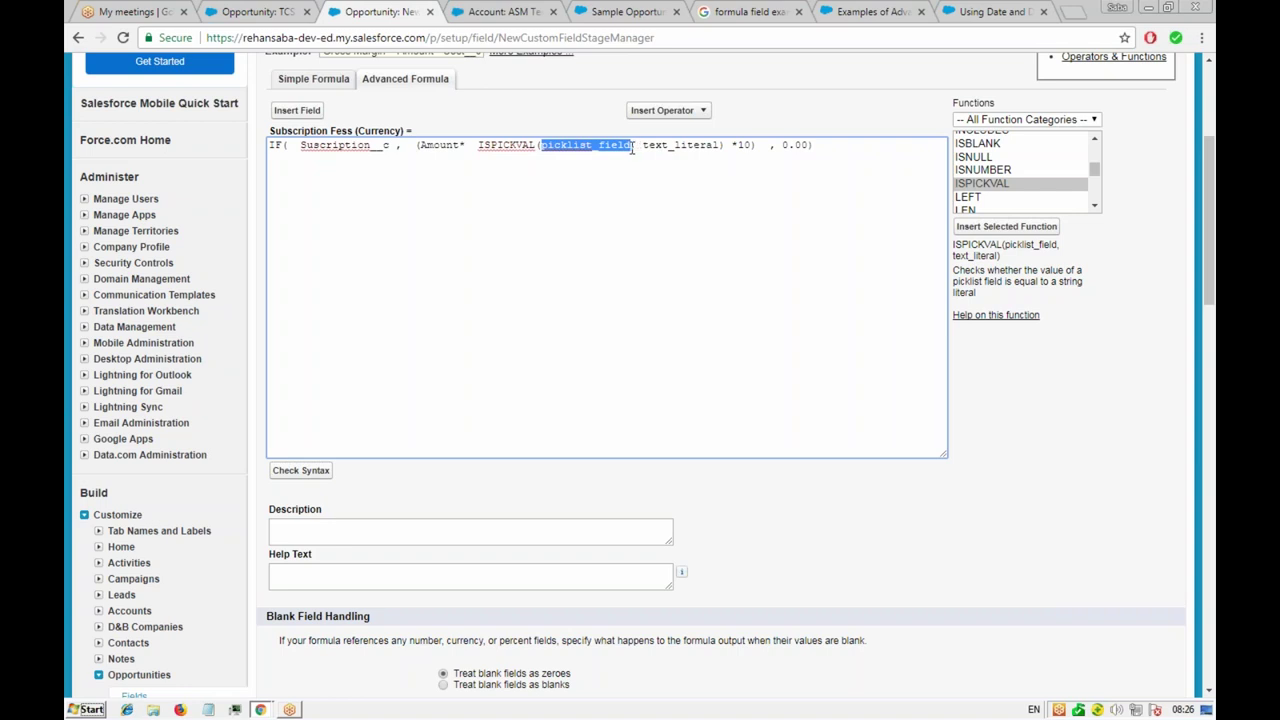
key("BackSpace")
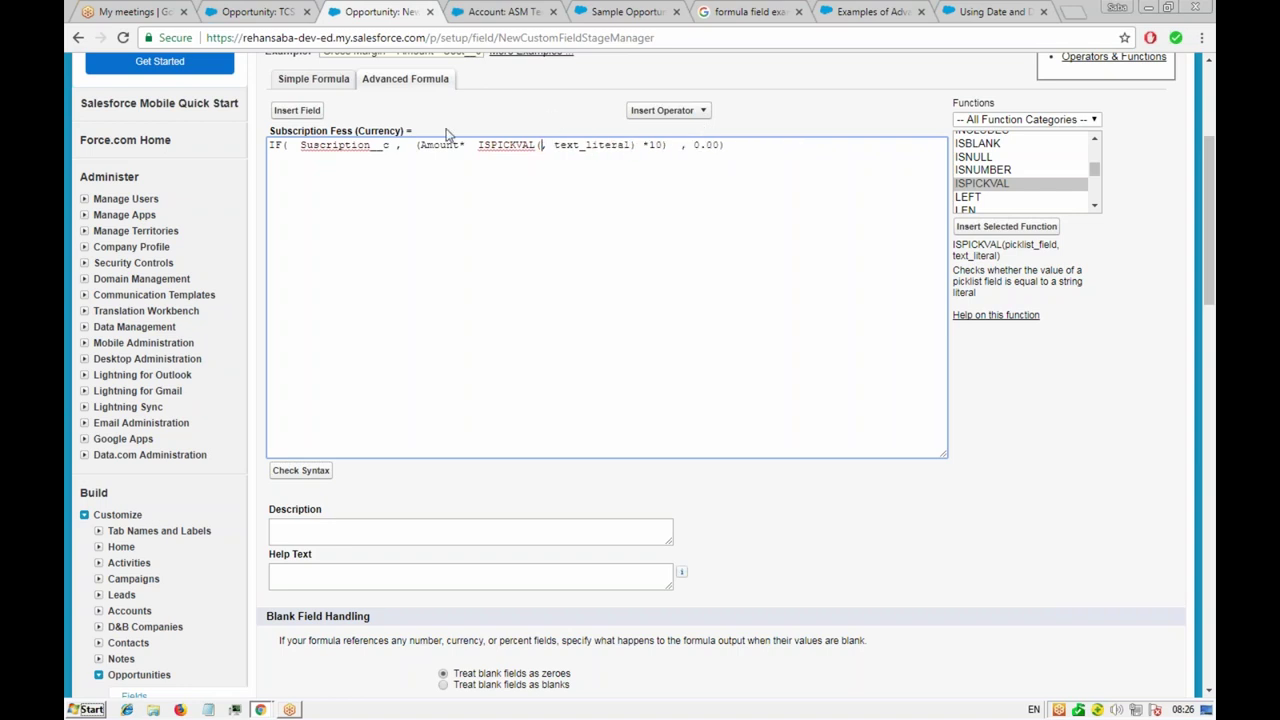
left_click(300, 111)
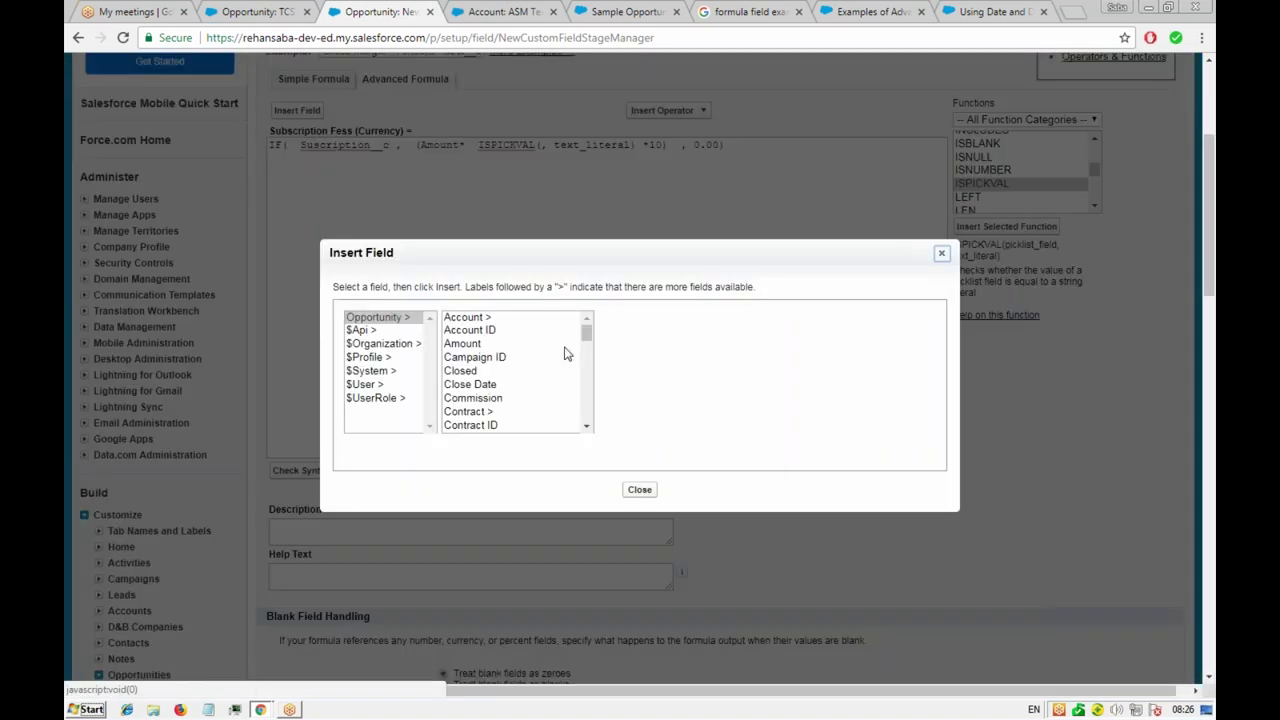
left_click_drag(587, 336, 588, 425)
left_click(497, 427)
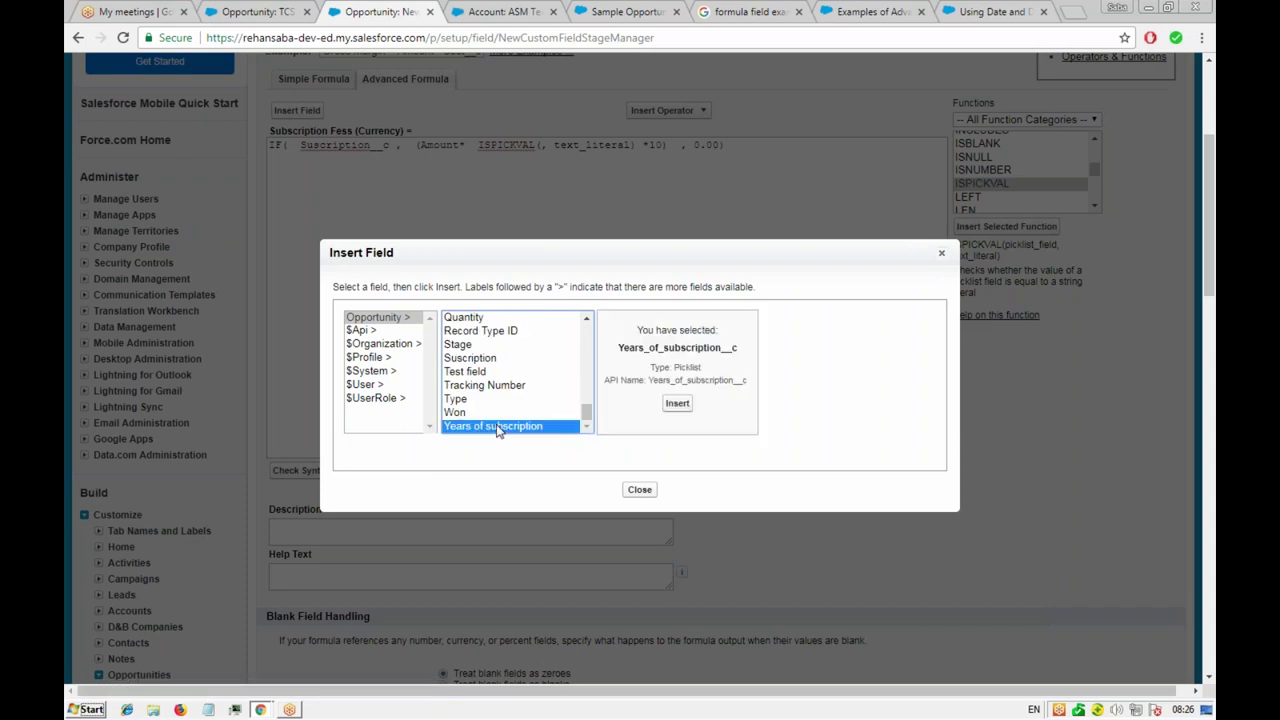
left_click(670, 403)
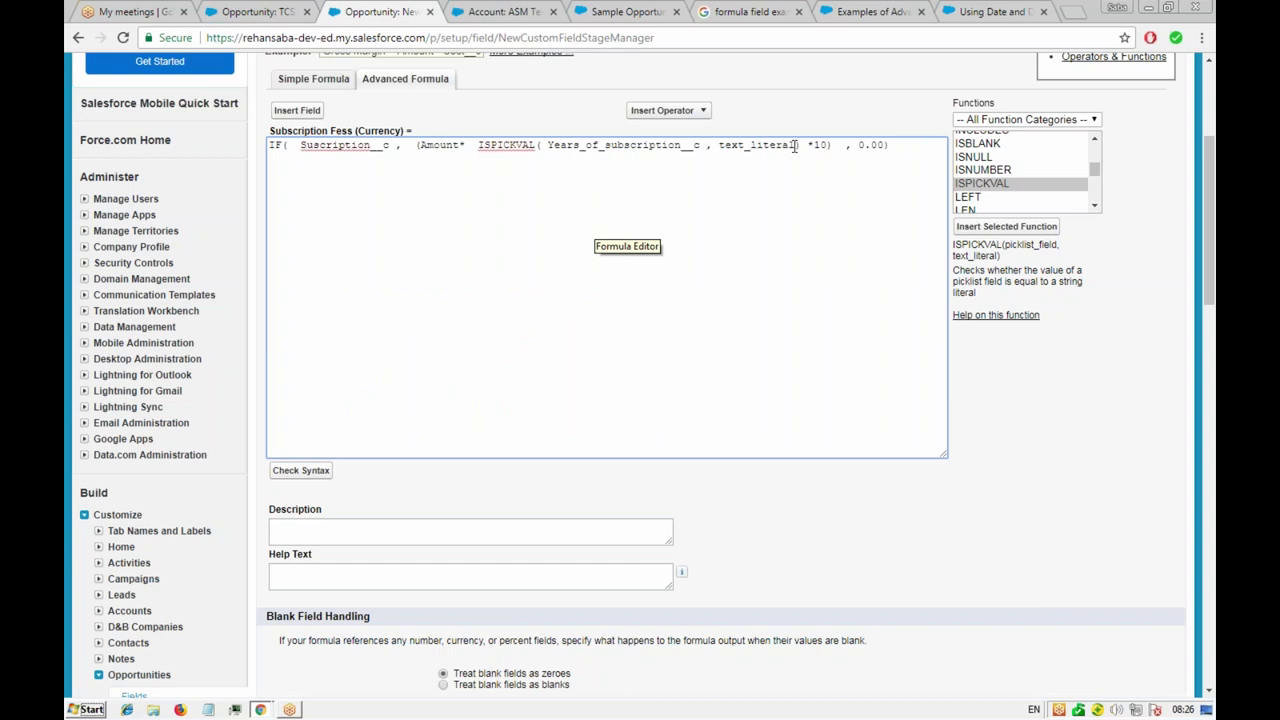
- Remove the text_literal argument, its comma and the space before *10 from the ISPICKVAL expression
left_click_drag(797, 145, 701, 148)
key("BackSpace")
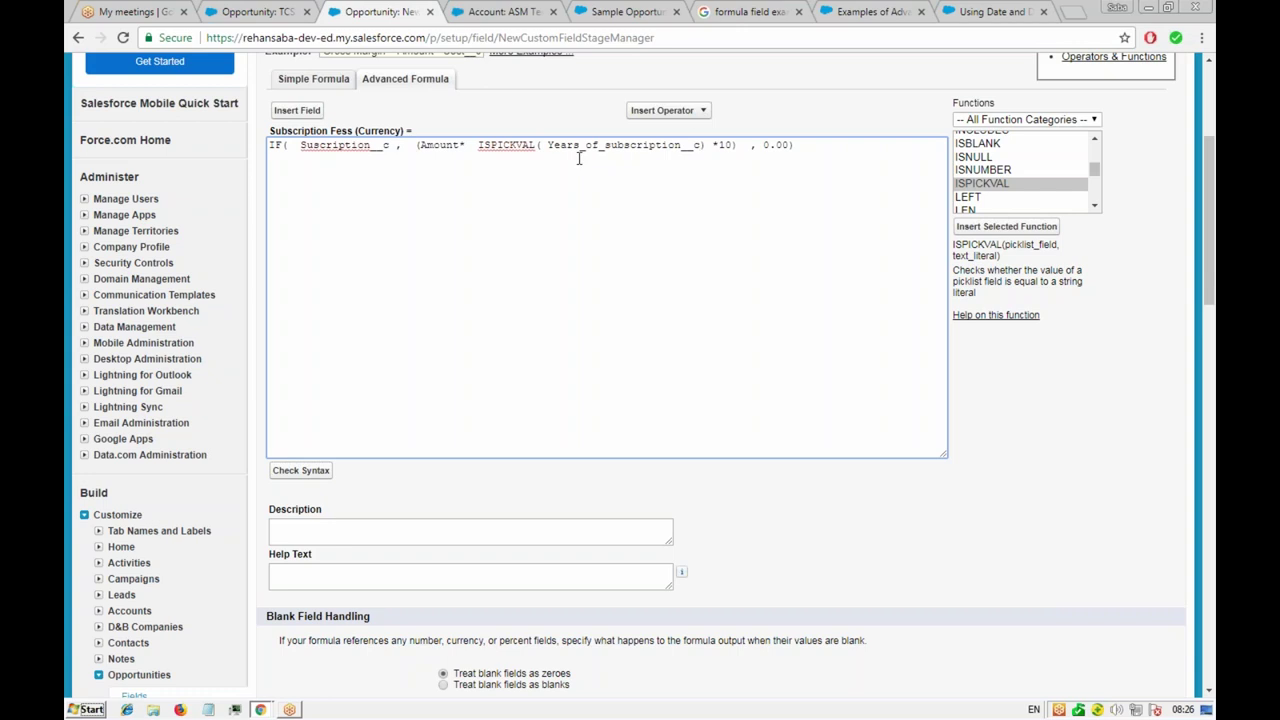
type(")")
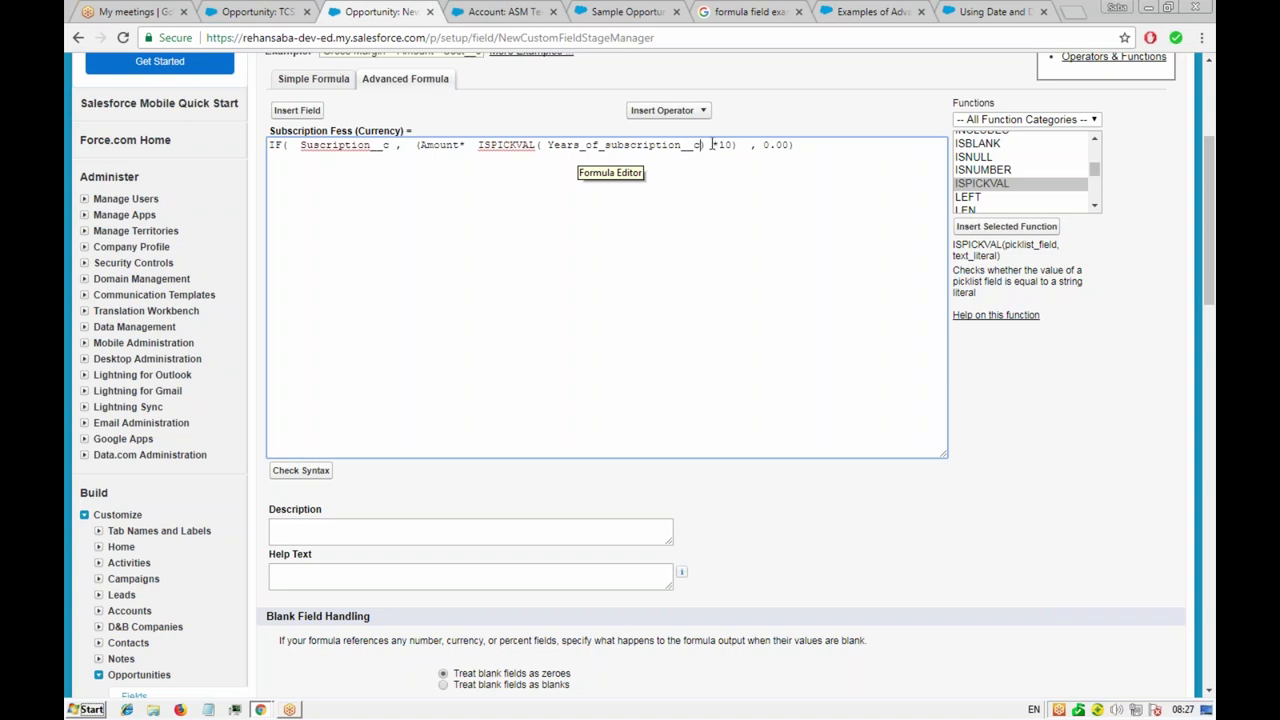
key("BackSpace")
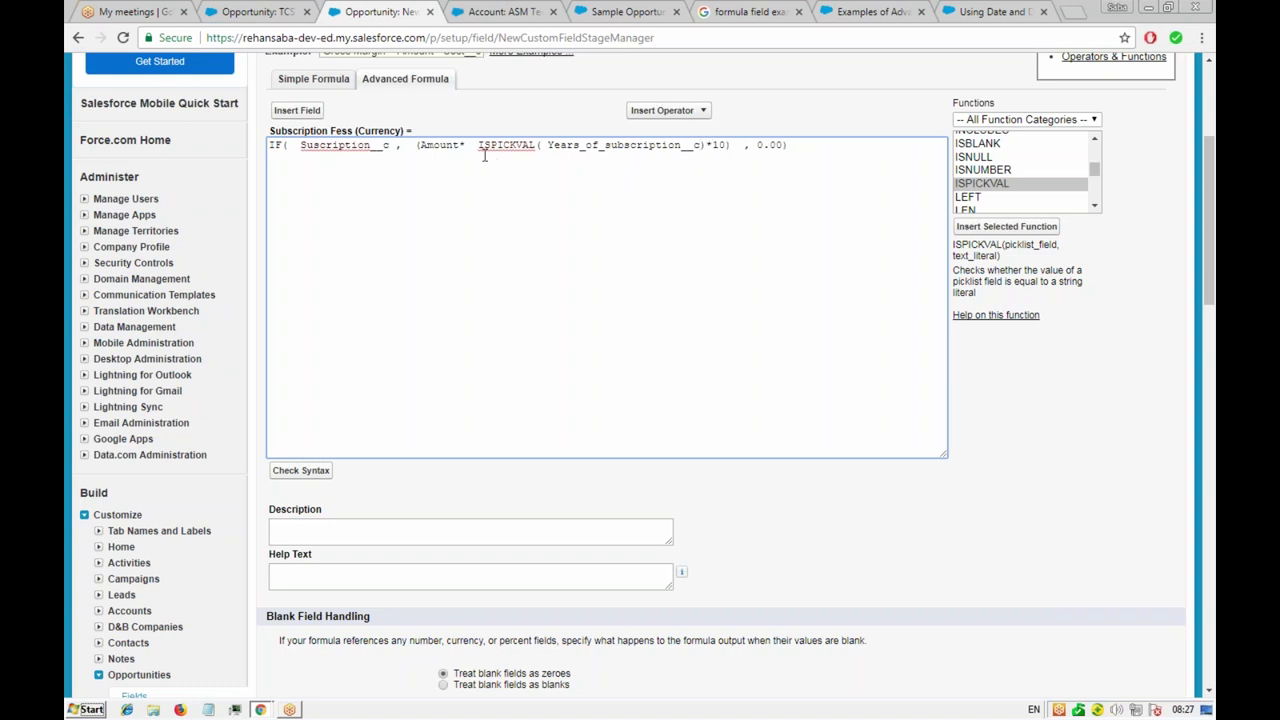
- Check the formula syntax with the single-argument ISPICKVAL and read the result
left_click(300, 471)
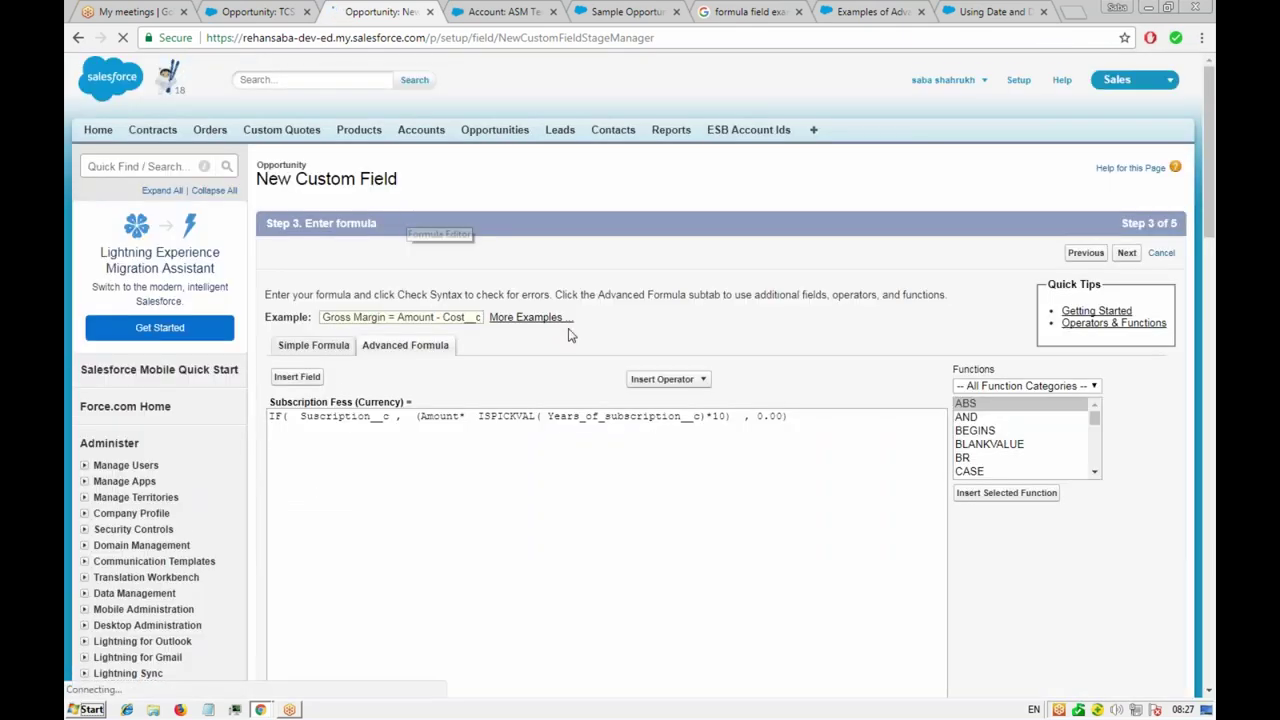
scroll(565, 332, "down", 2)
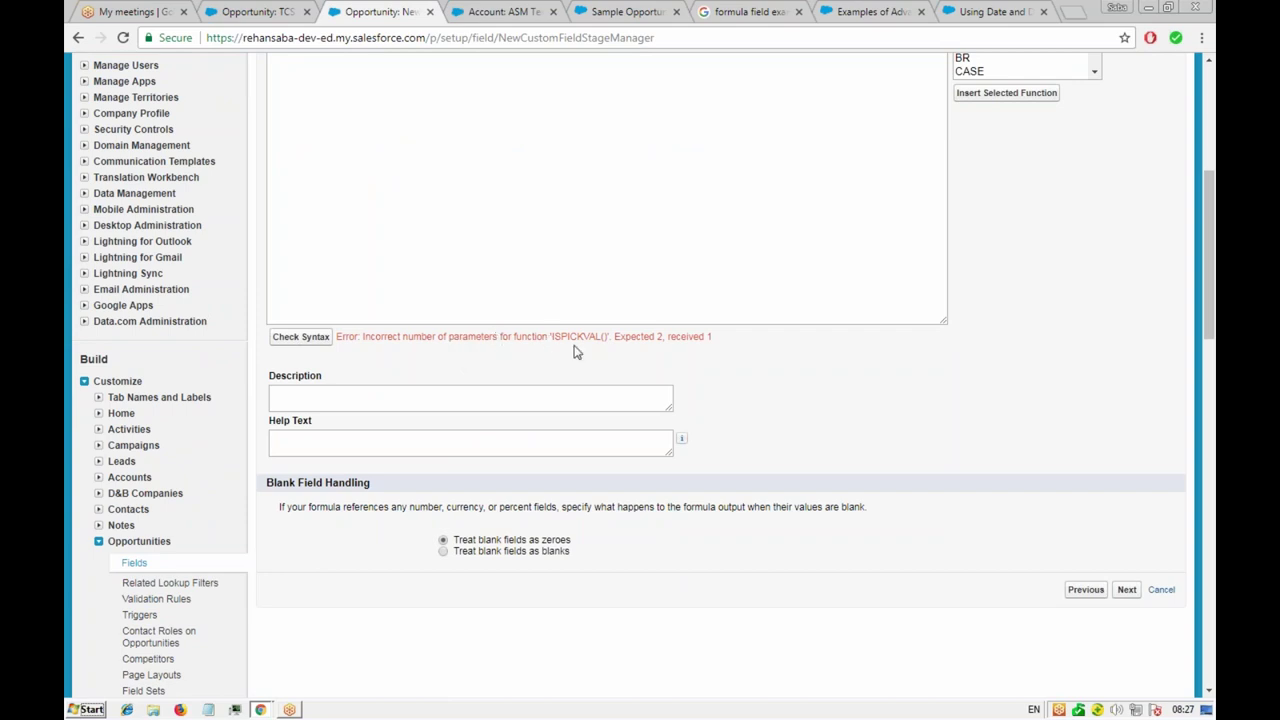
scroll(566, 354, "up", 2)
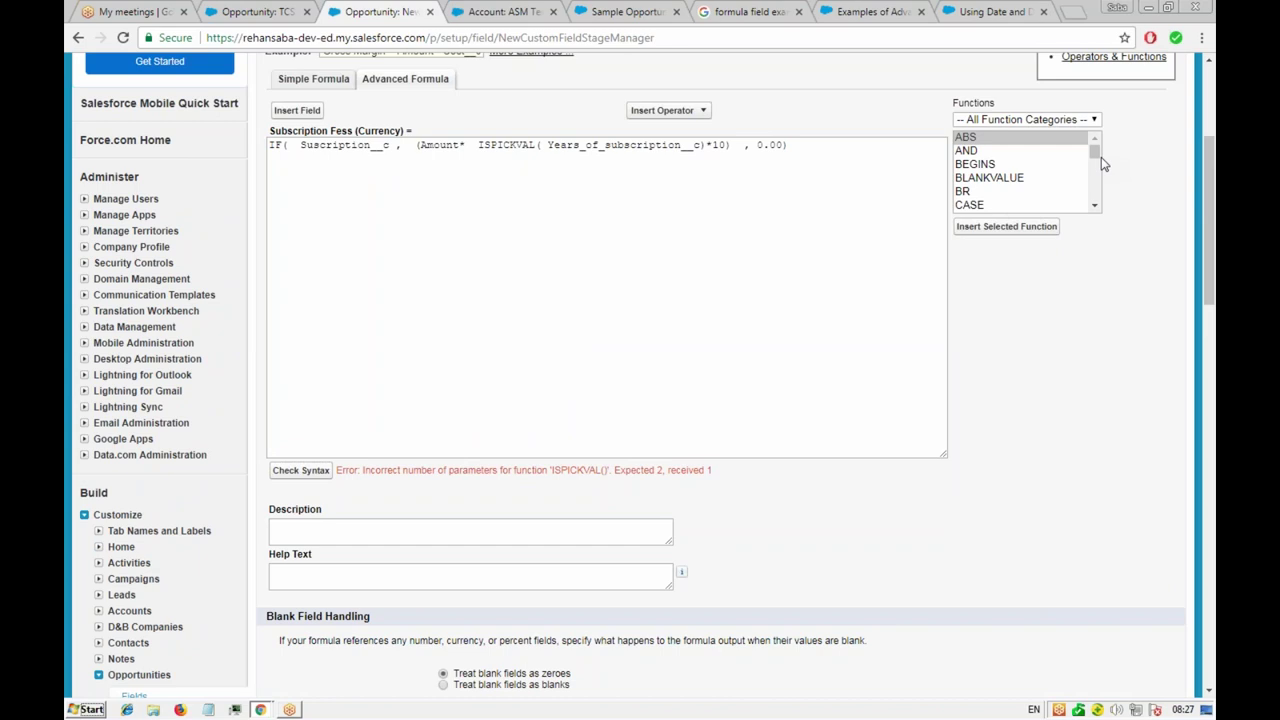
left_click(1093, 206)
left_click(1093, 206)
left_click(1093, 206)
left_click(1093, 206)
left_click(1093, 206)
left_click(1093, 206)
left_click(1093, 206)
left_click(1093, 206)
double_click(982, 151)
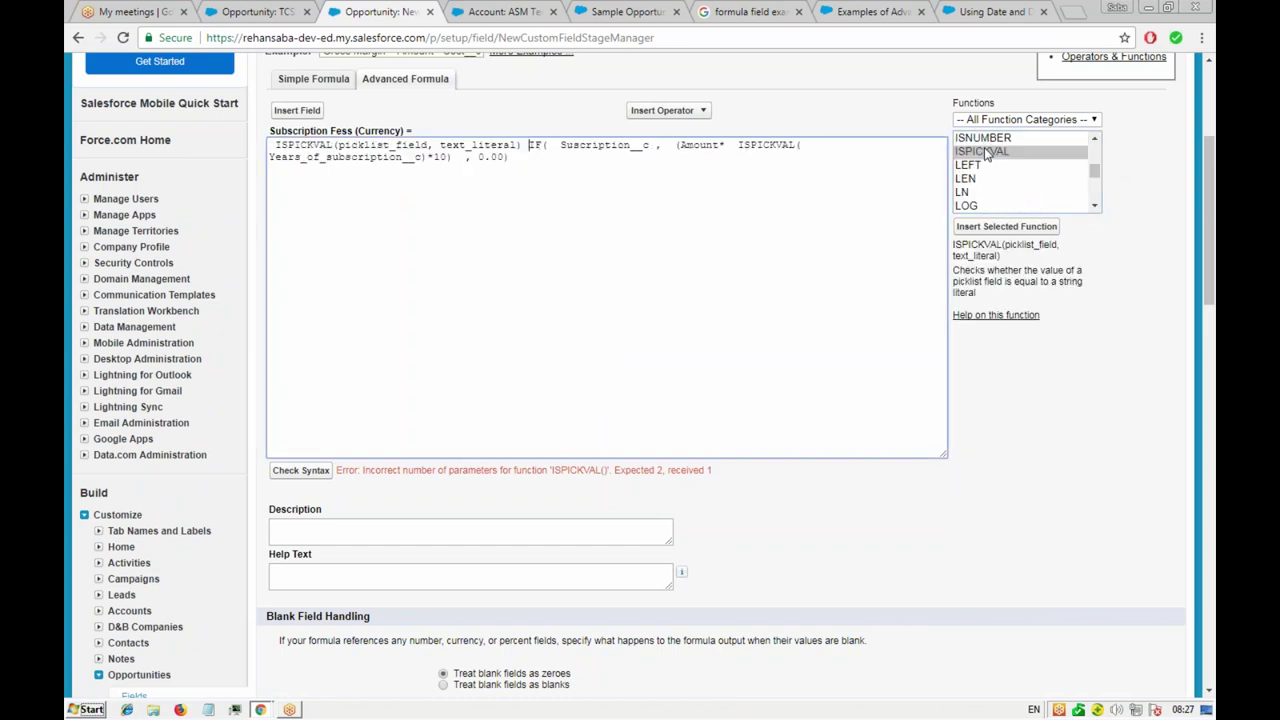
double_click(473, 145)
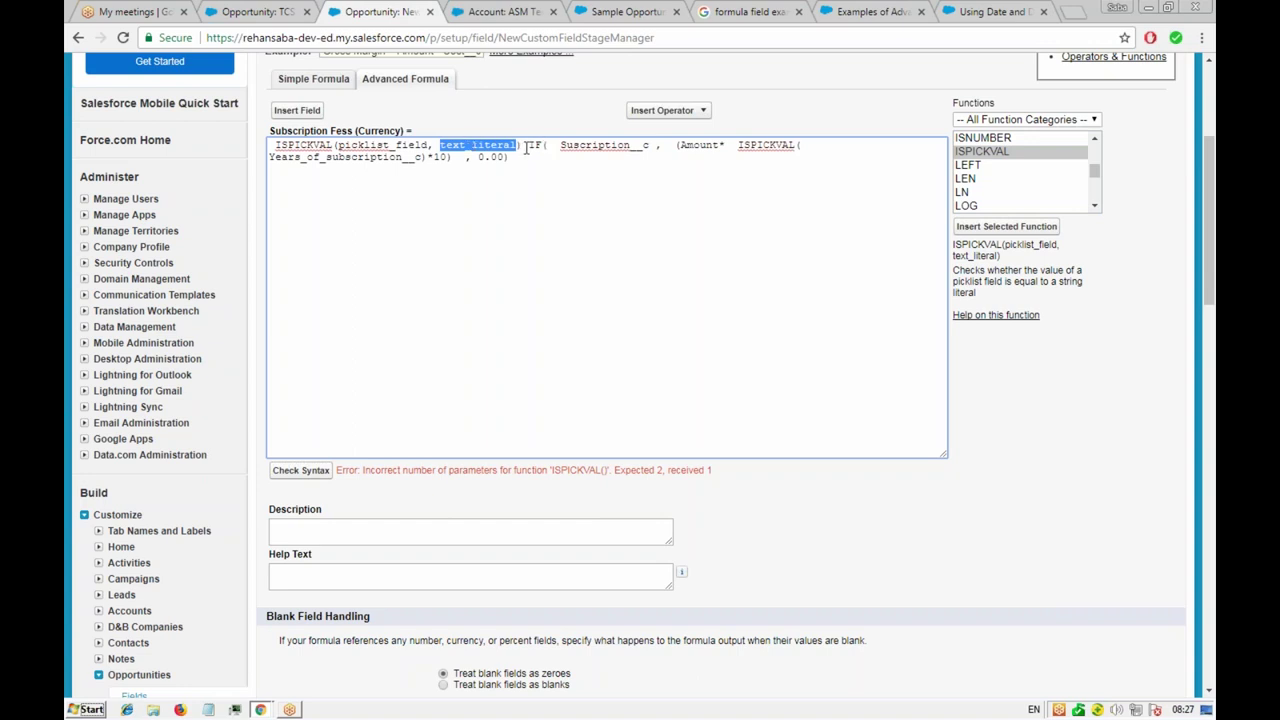
left_click_drag(527, 145, 275, 147)
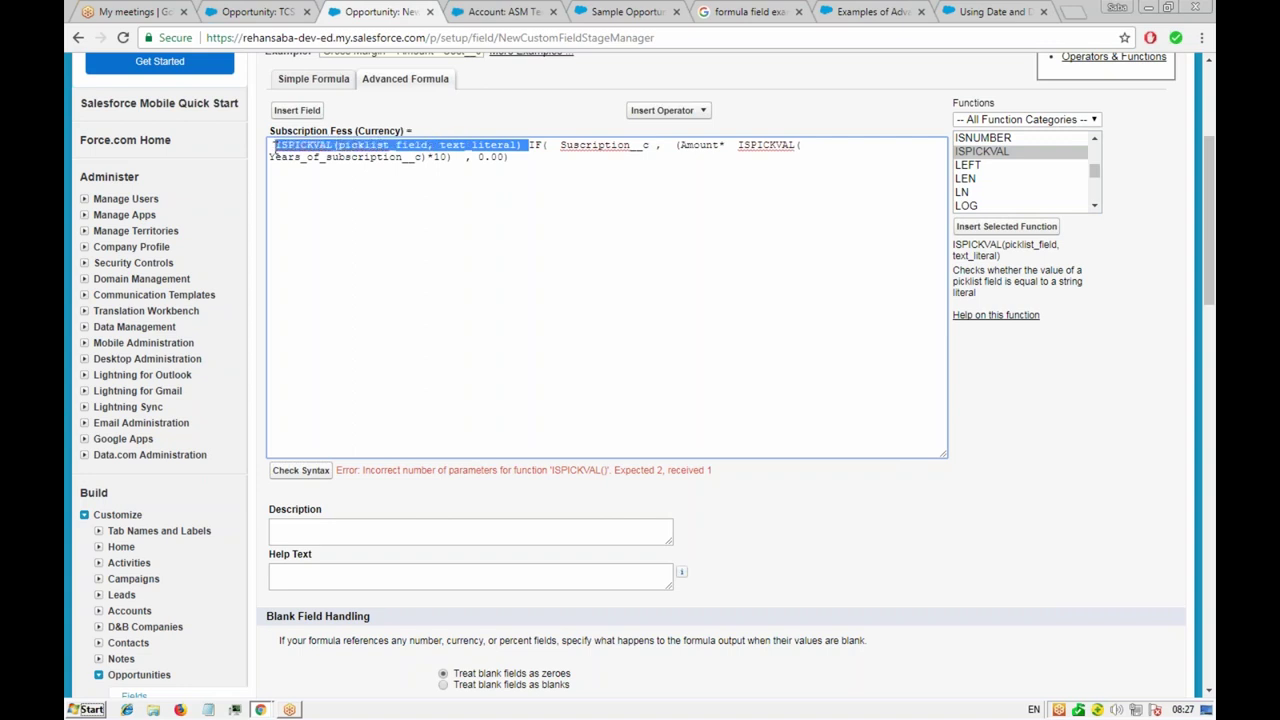
key("Delete")
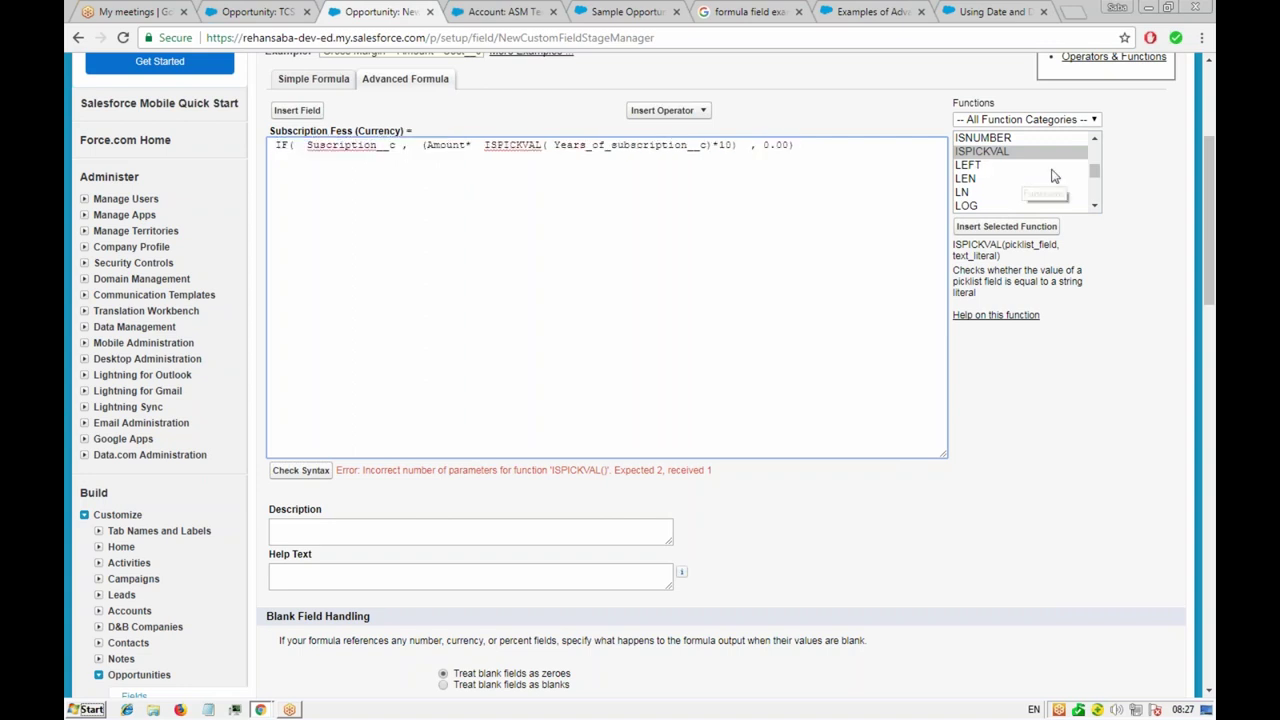
- Look through the formula function list from its beginning for a function suited to the picklist field
left_click(1095, 145)
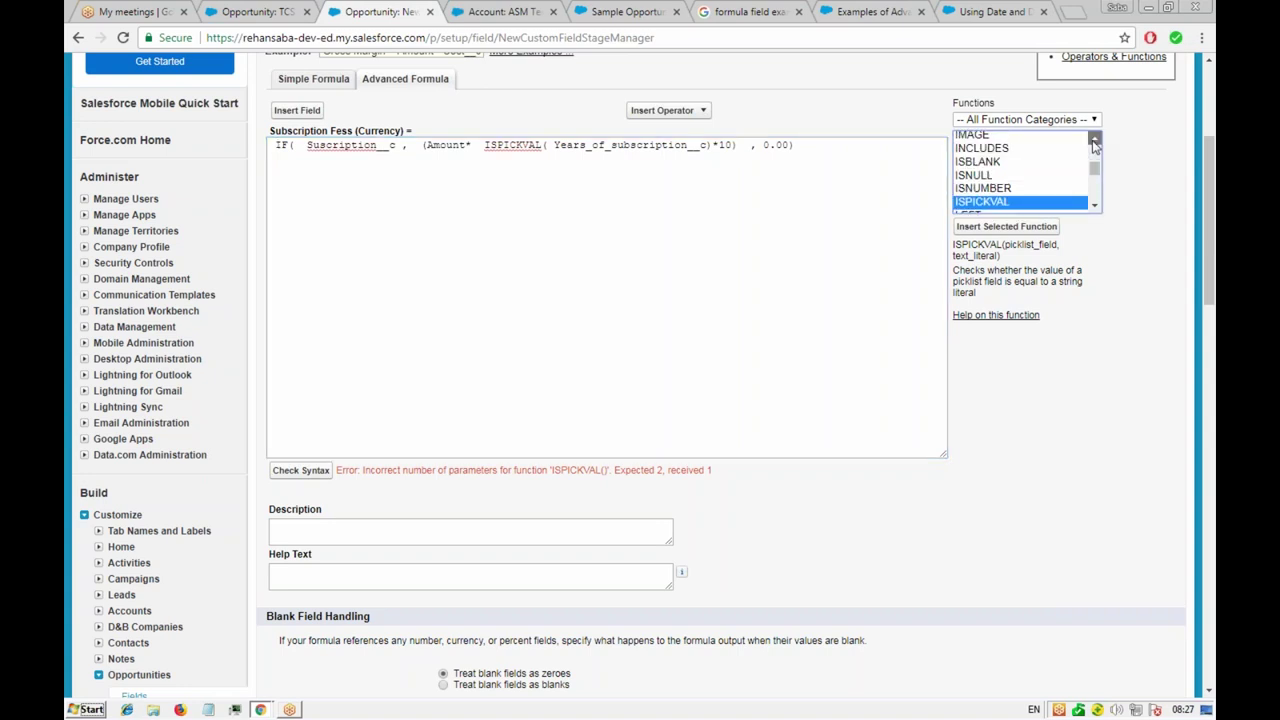
left_click(1095, 145)
left_click(1095, 145)
left_click(1095, 145)
left_click(1095, 145)
left_click(1095, 145)
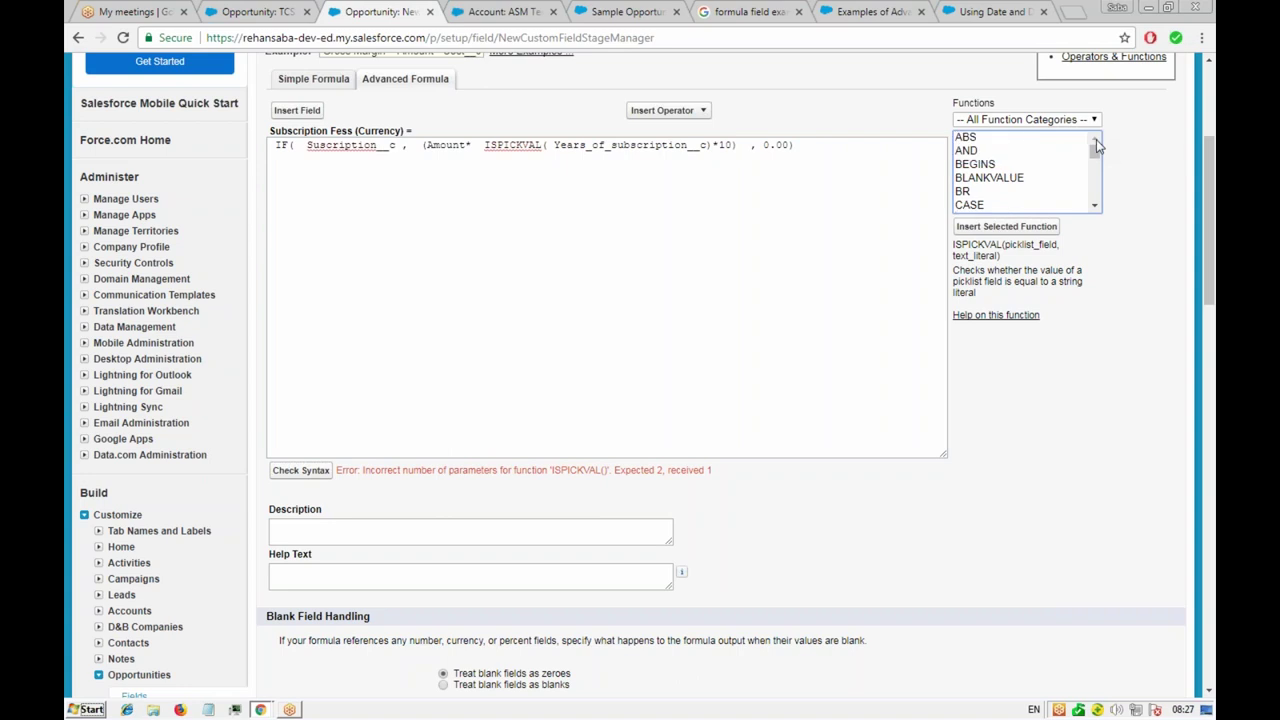
left_click(1095, 207)
left_click(1095, 207)
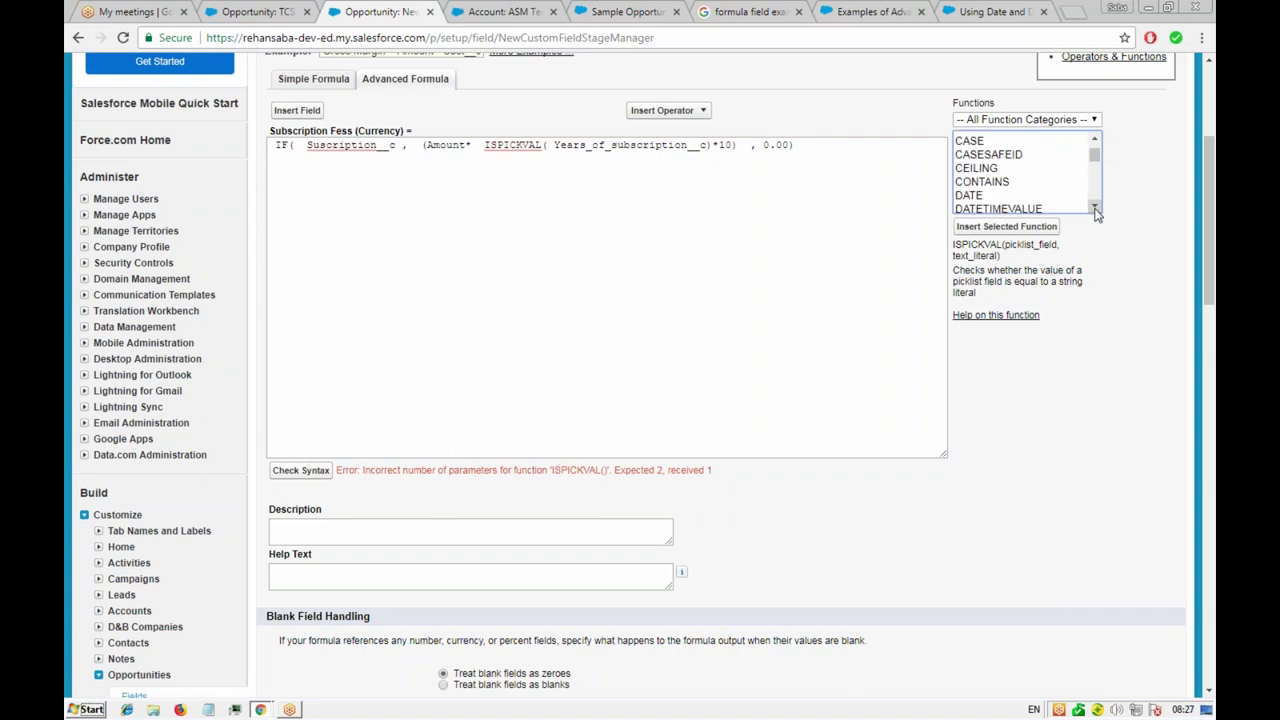
left_click(1095, 207)
left_click(1095, 207)
left_click(1095, 207)
left_click(1095, 207)
left_click(1095, 207)
left_click(1095, 207)
left_click(1095, 207)
left_click(1095, 207)
left_click(1095, 207)
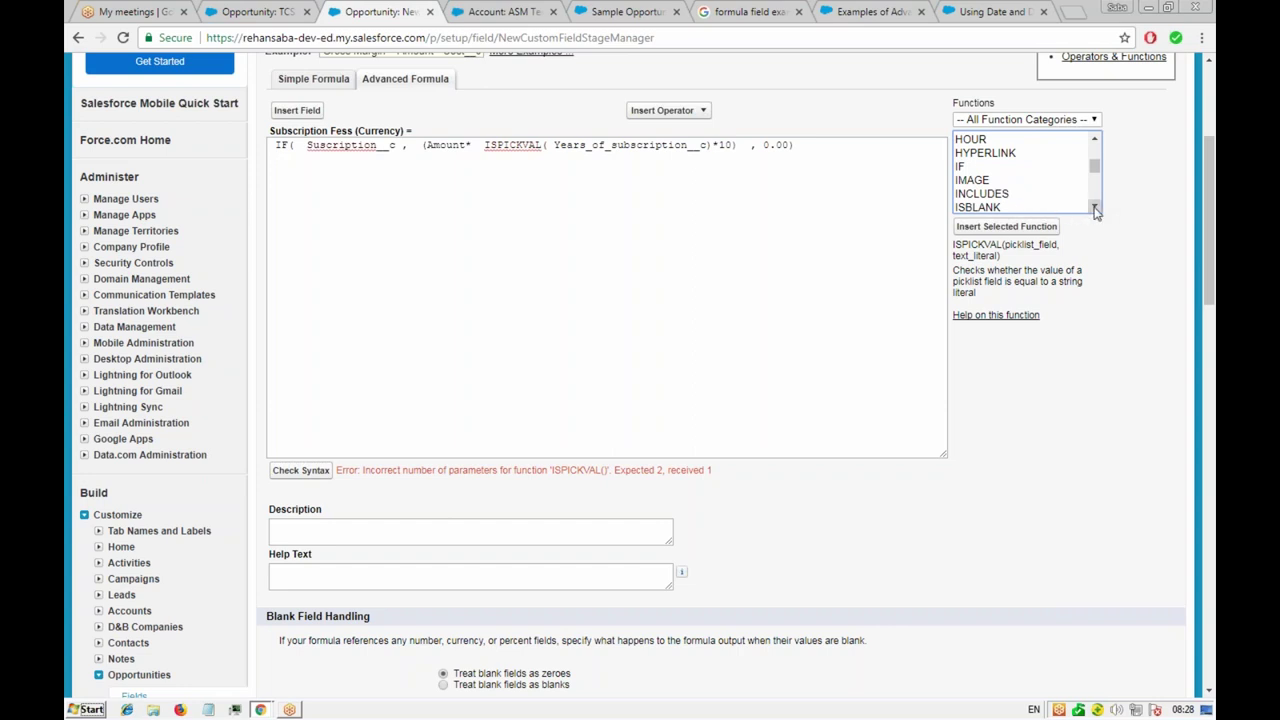
left_click(1095, 207)
left_click(1095, 207)
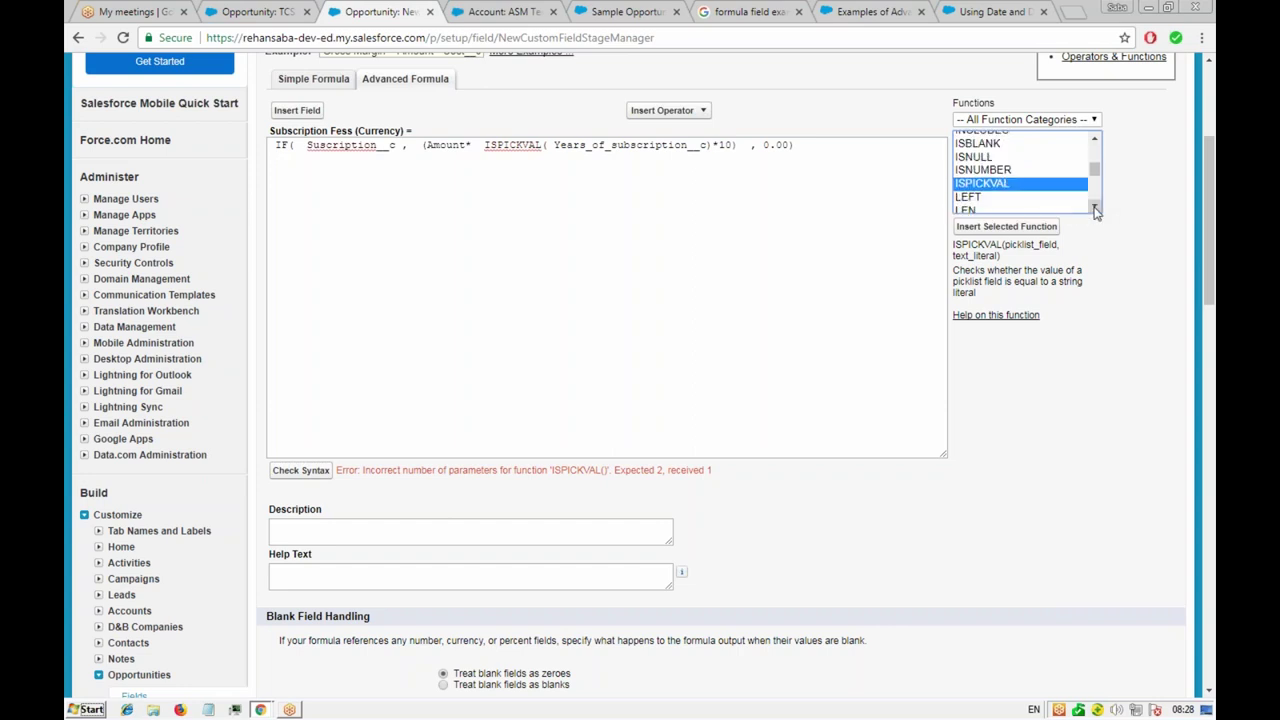
left_click(1095, 207)
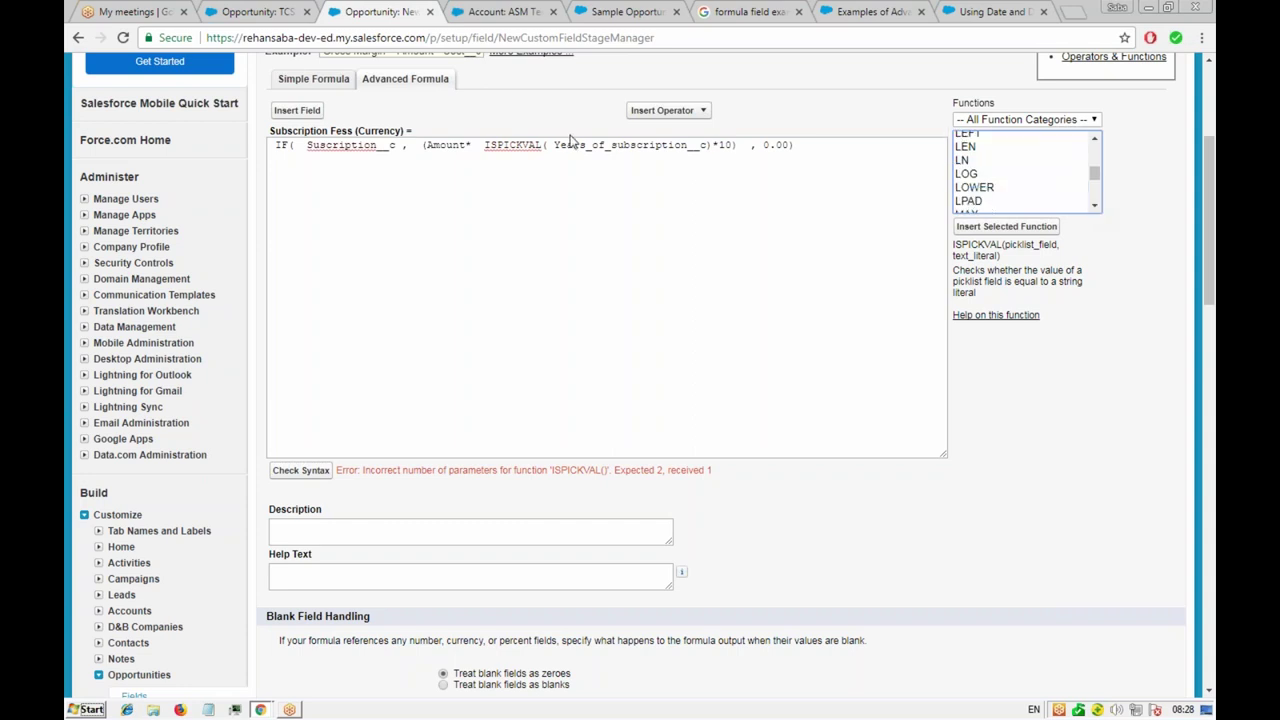
- Add an empty single-quoted literal '' as ISPICKVAL's second argument after Years_of_subscription__c
left_click(704, 146)
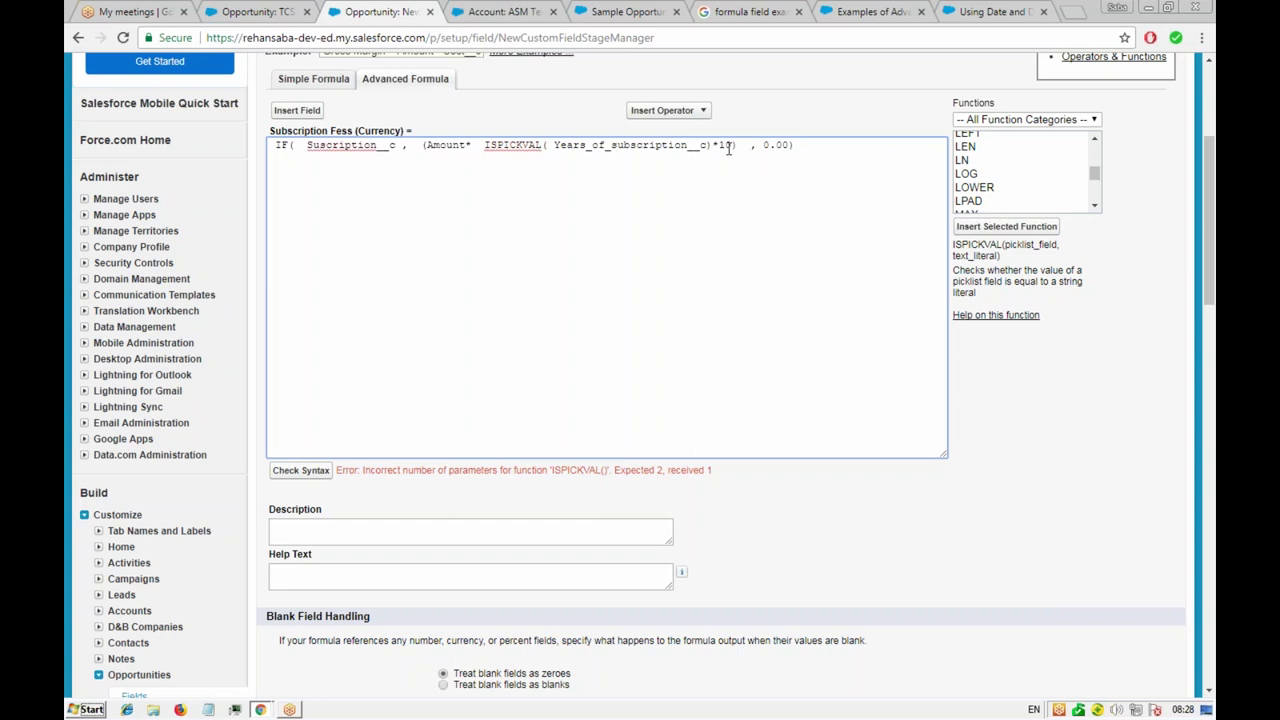
type(",0")
key("BackSpace")
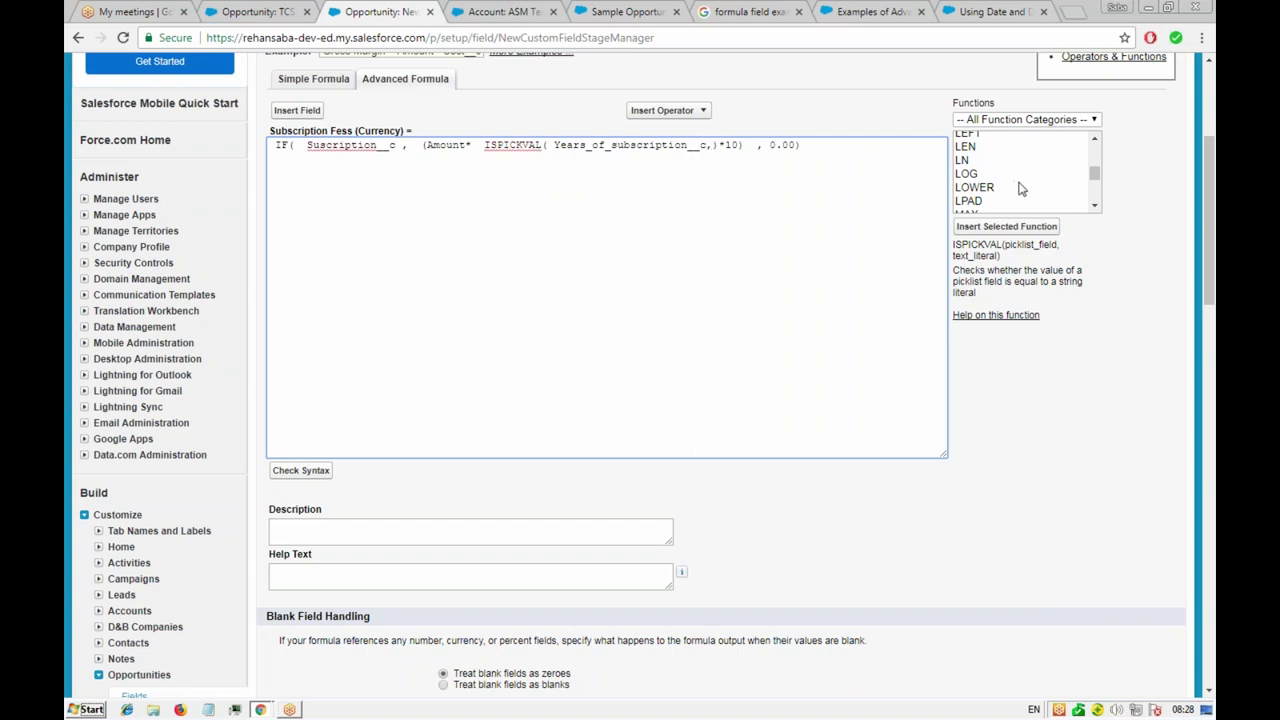
left_click(1095, 209)
left_click(1095, 209)
left_click(1095, 209)
left_click(1095, 209)
left_click(1095, 209)
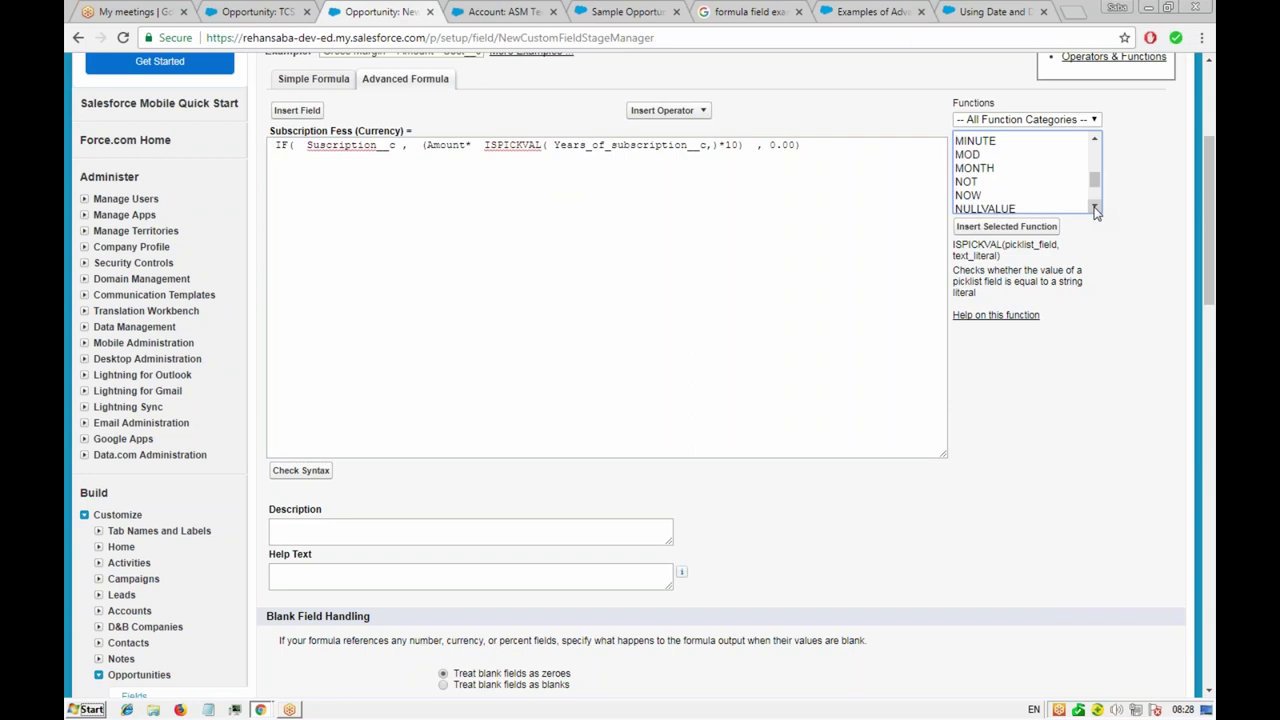
left_click(1095, 209)
left_click(1095, 209)
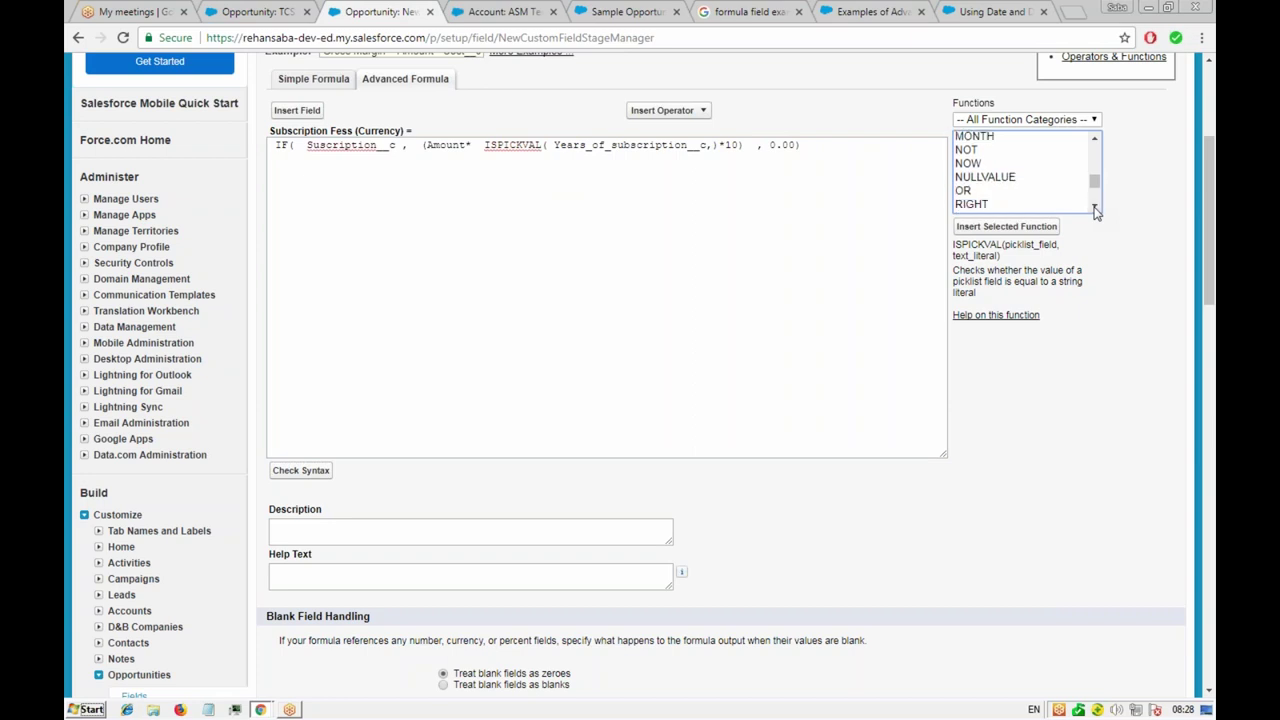
left_click(720, 146)
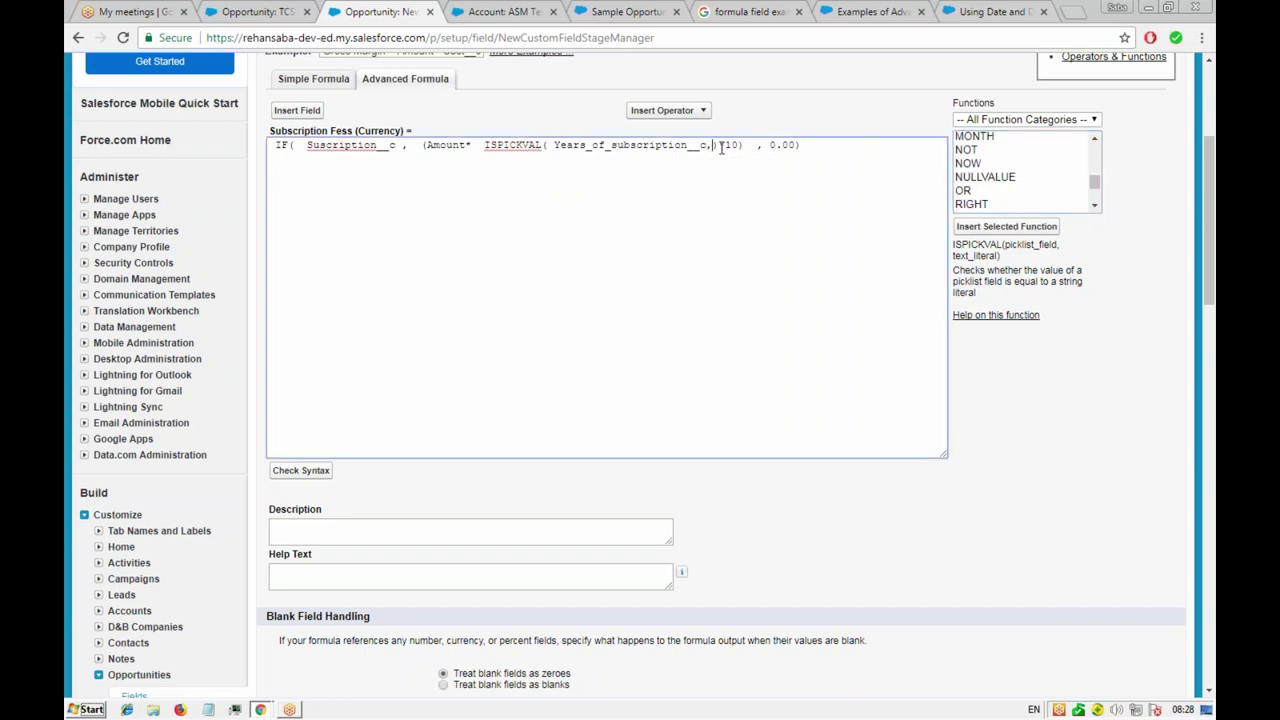
type("''")
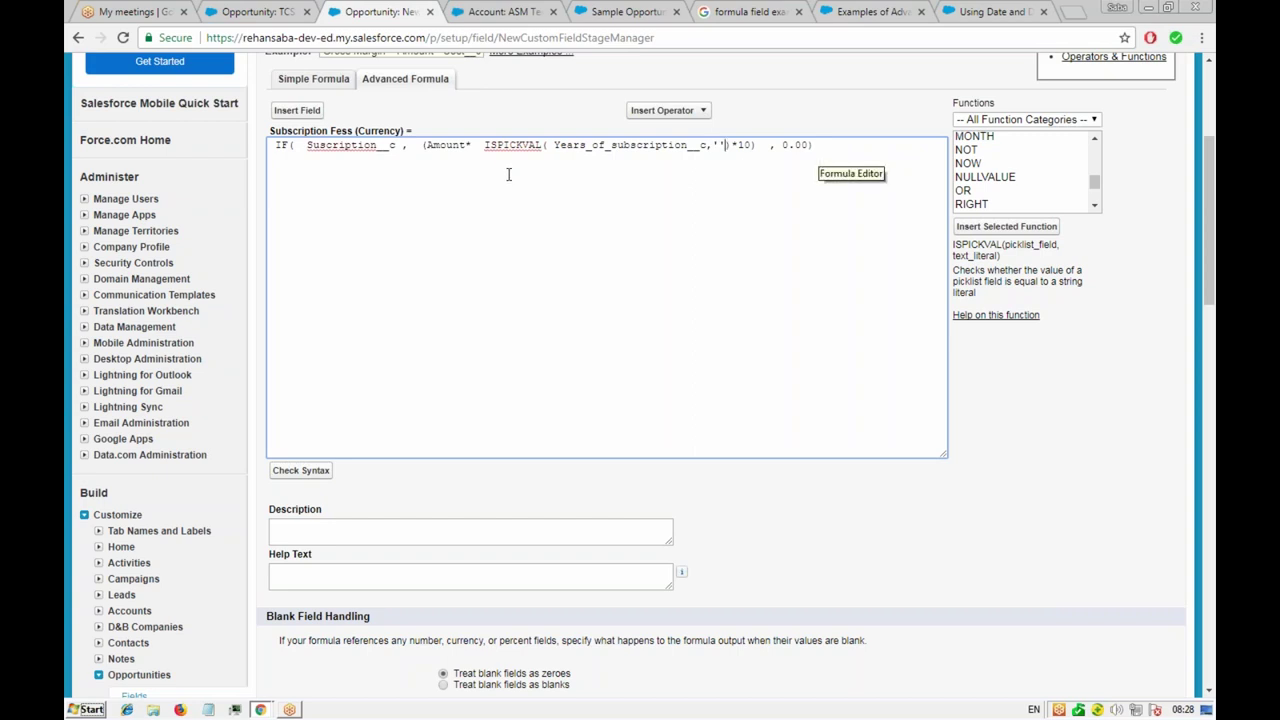
- Check the formula syntax with the single-quoted empty literal and read the result
left_click(301, 470)
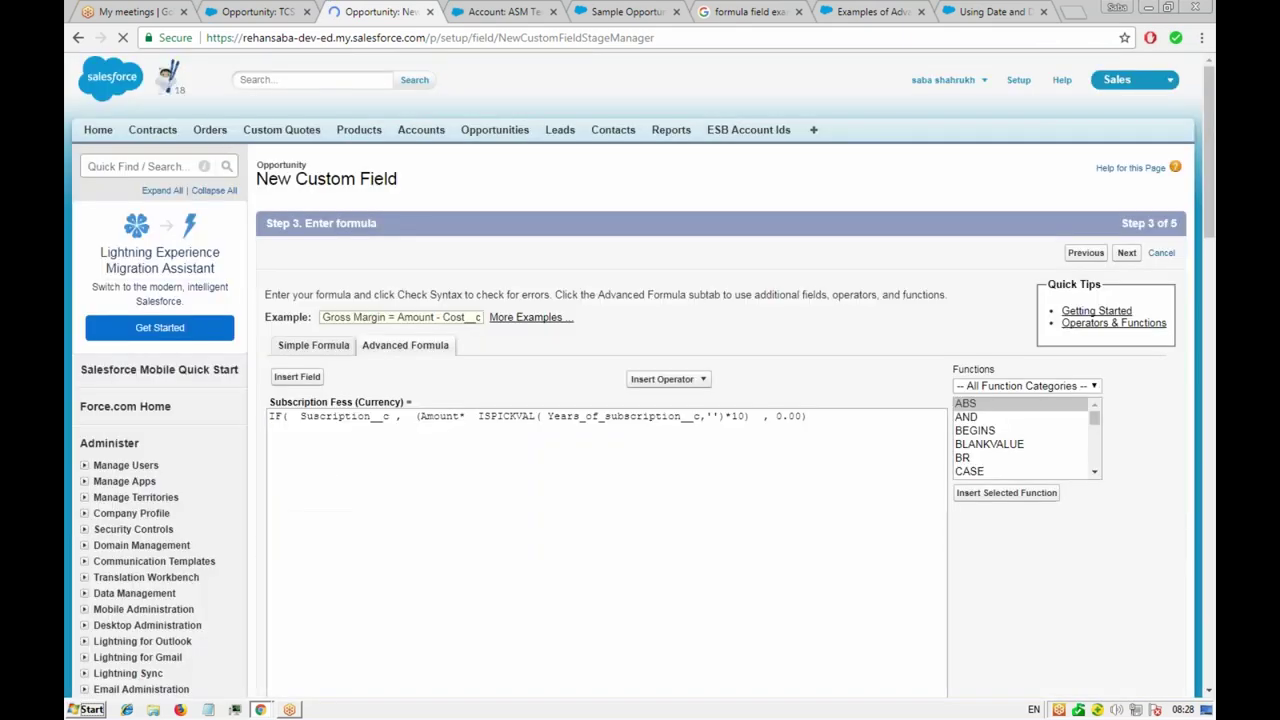
scroll(457, 332, "down", 3)
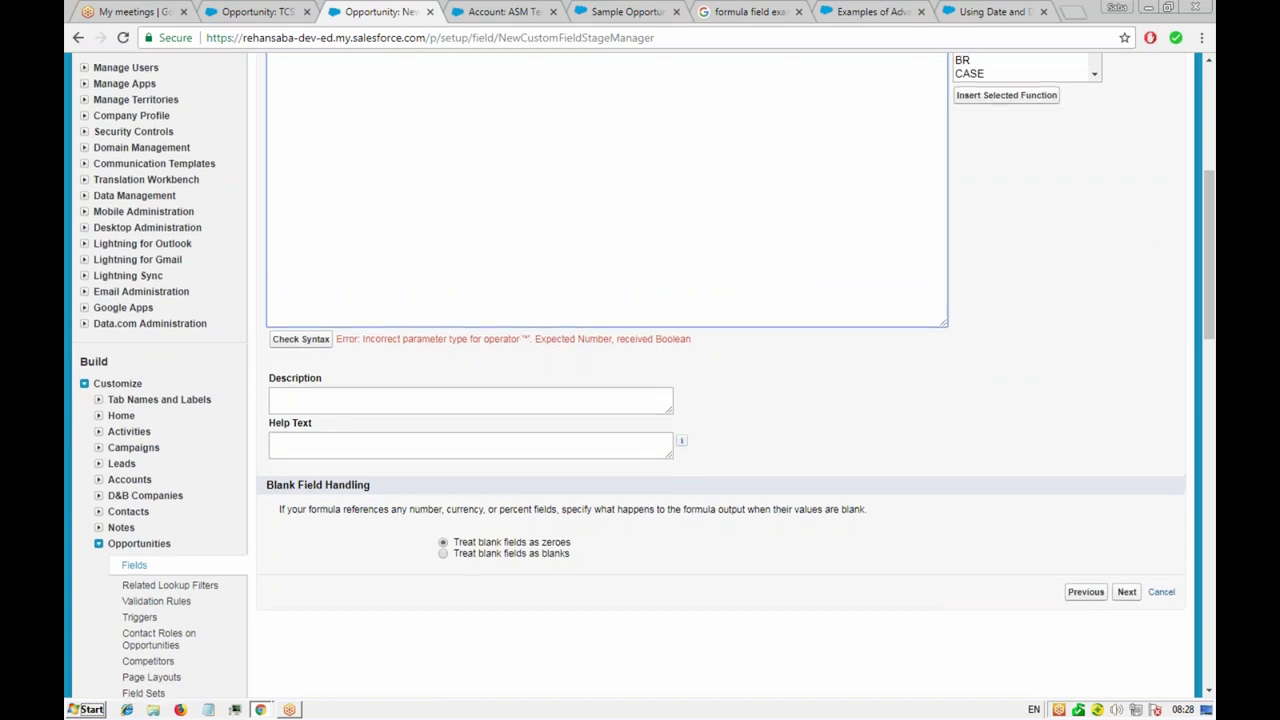
scroll(540, 325, "up", 2)
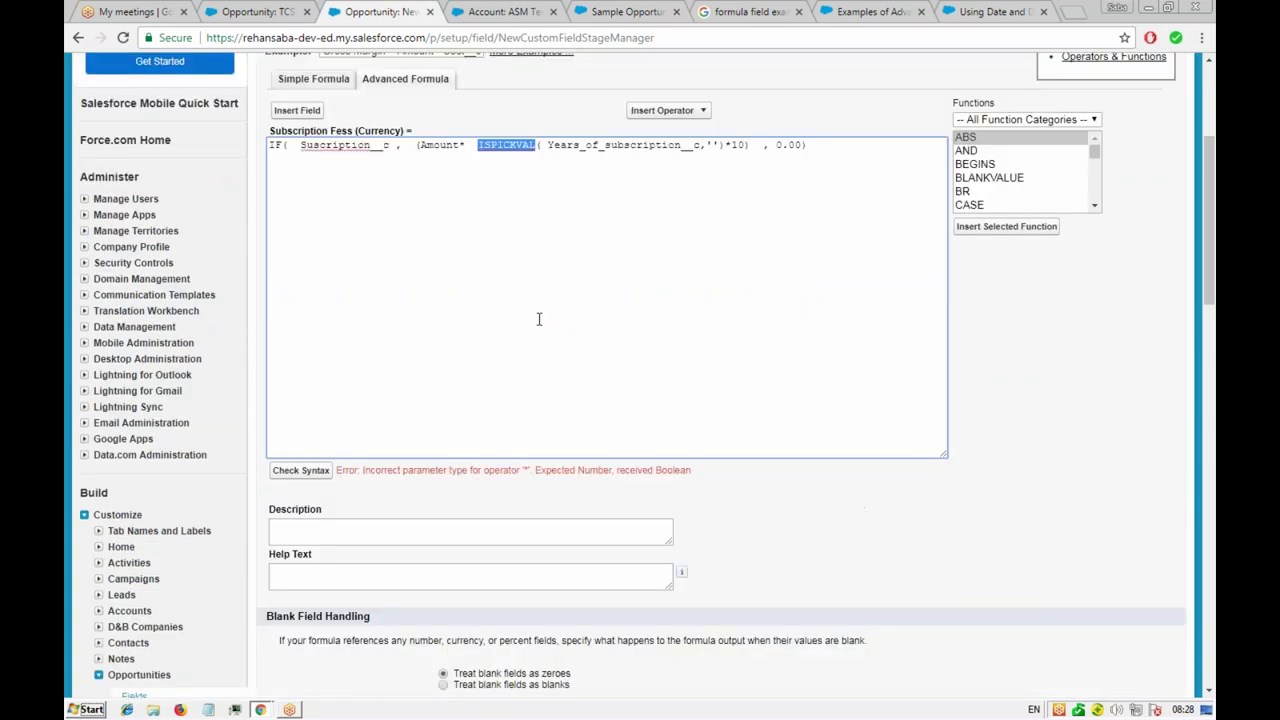
- Change ISPICKVAL's empty literal to double quotes "" and check the formula syntax again
left_click(720, 144)
key("Delete")
key("Delete")
type(")")
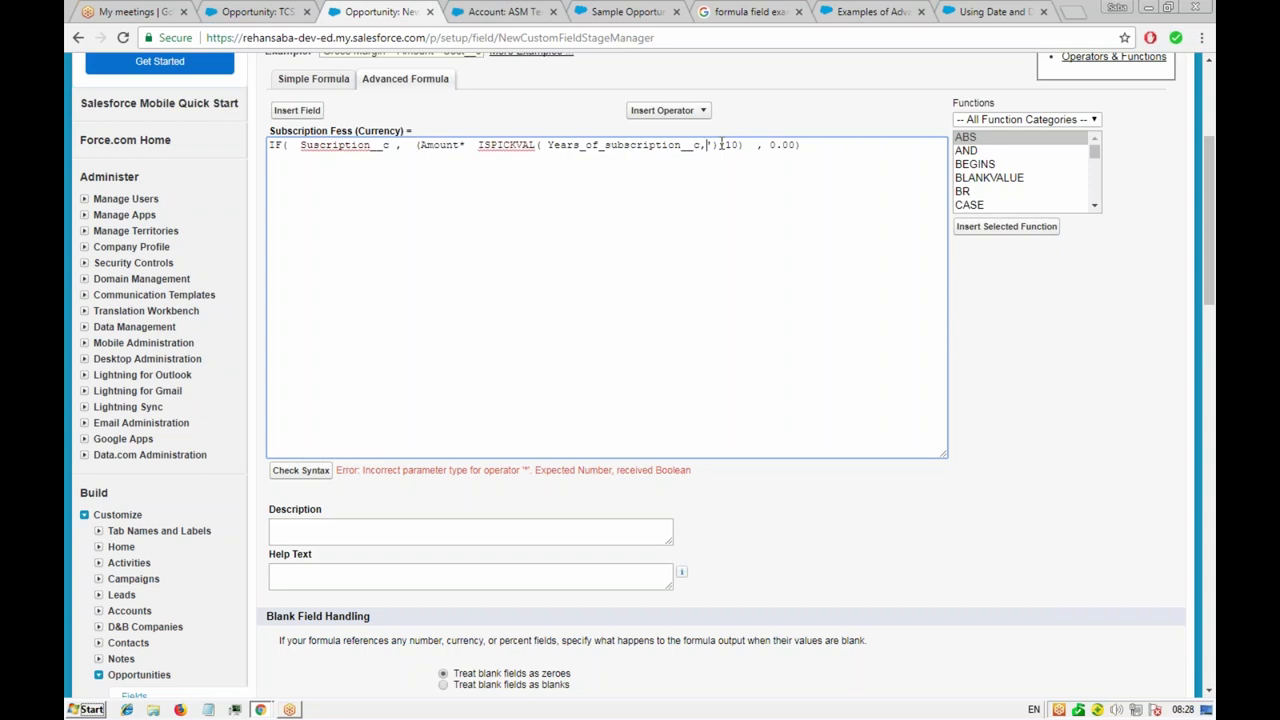
type("*")
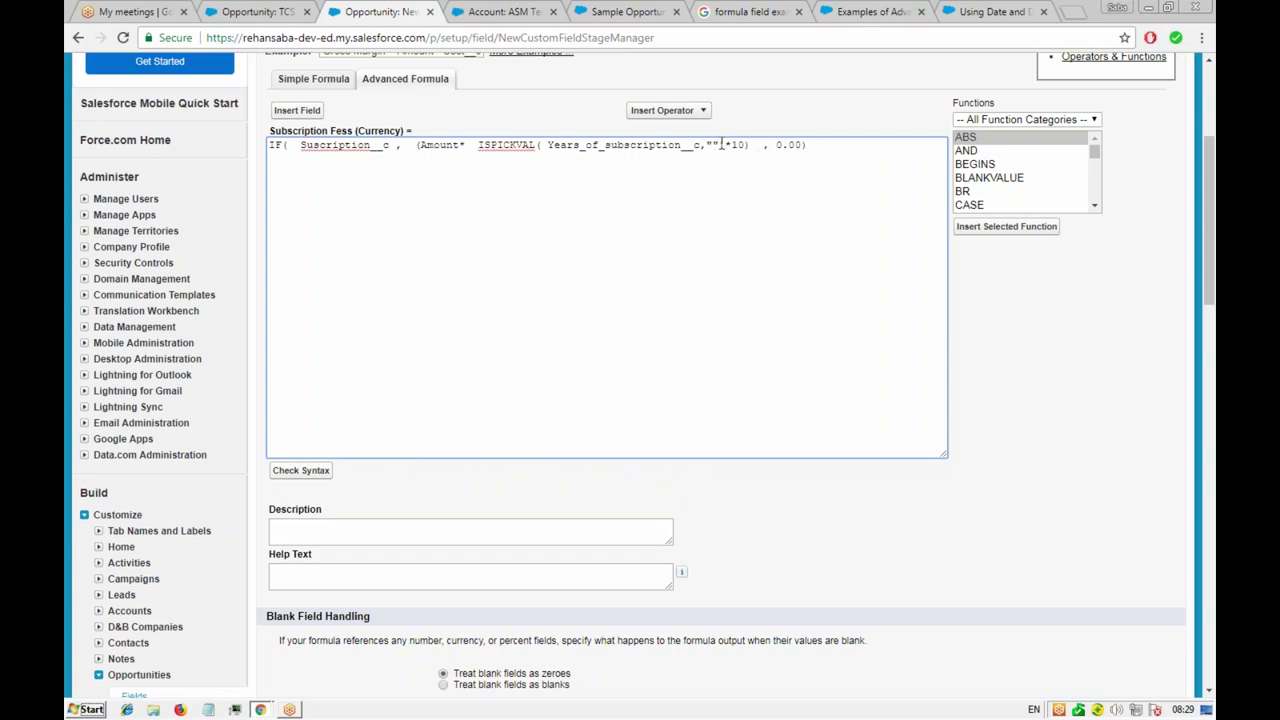
left_click(301, 472)
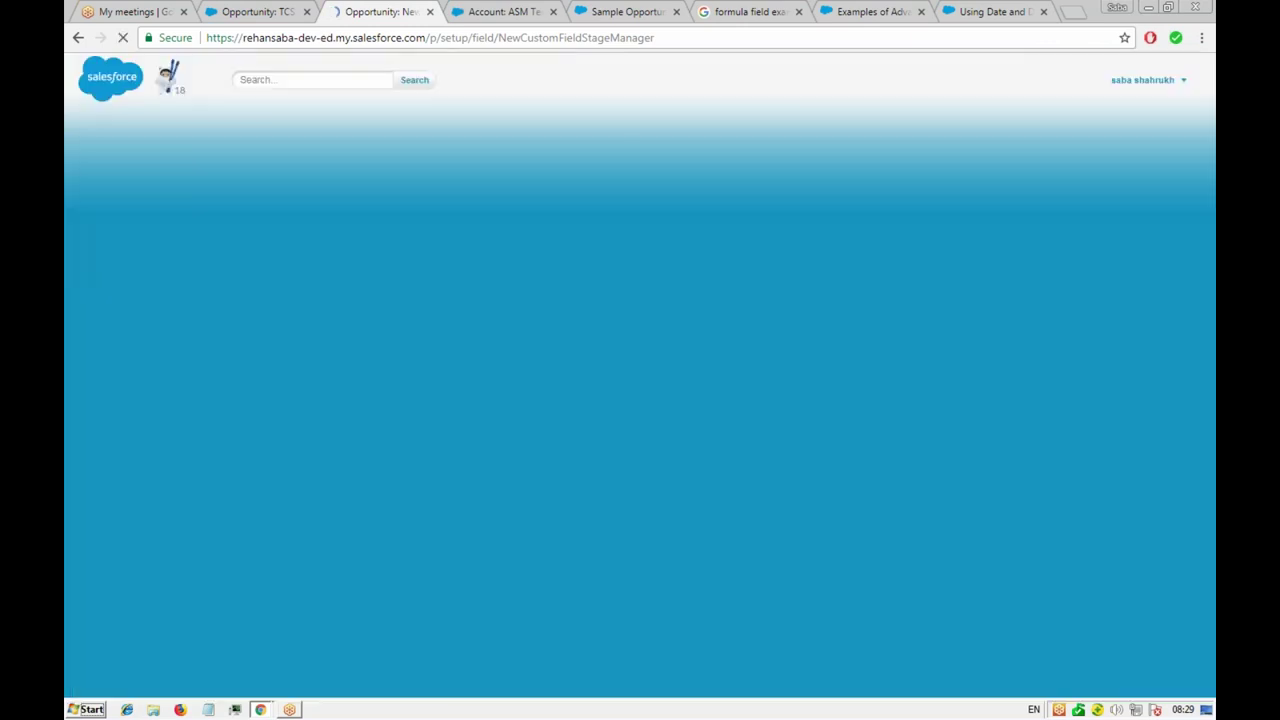
scroll(657, 363, "down", 1)
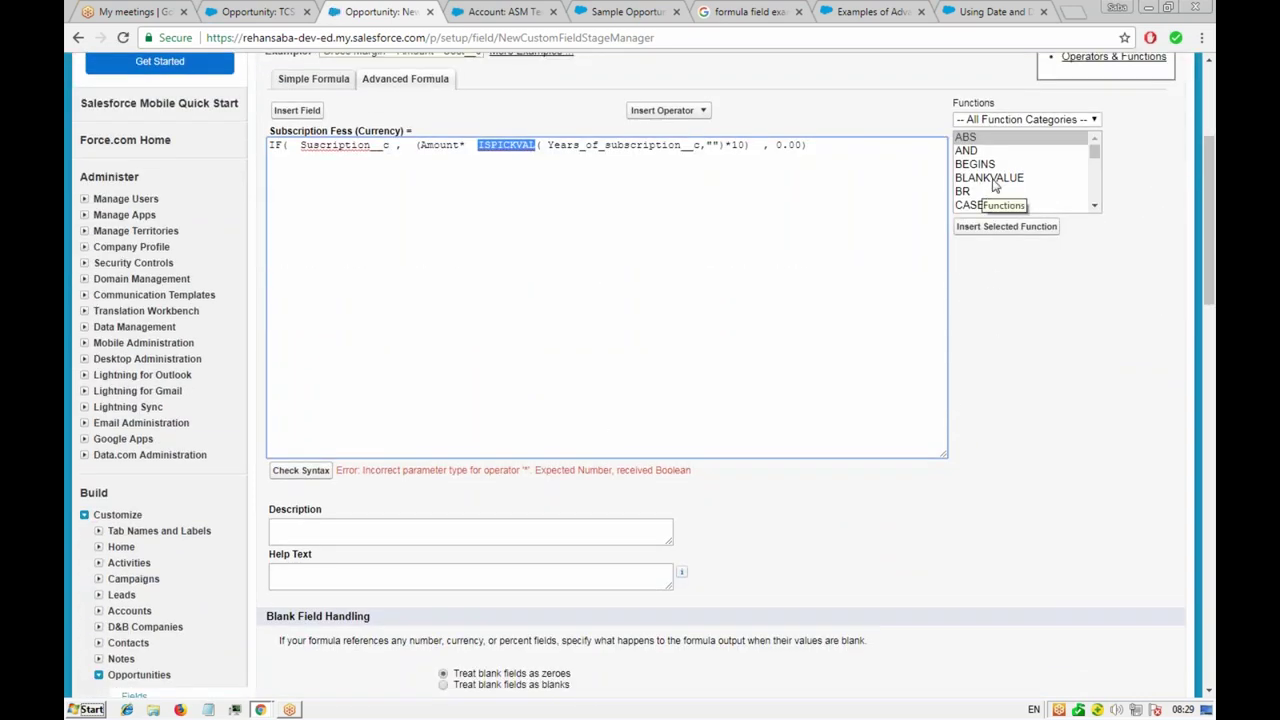
- Replace the ISPICKVAL name in the product with the VALUE(text) function from the function list
left_click(994, 180)
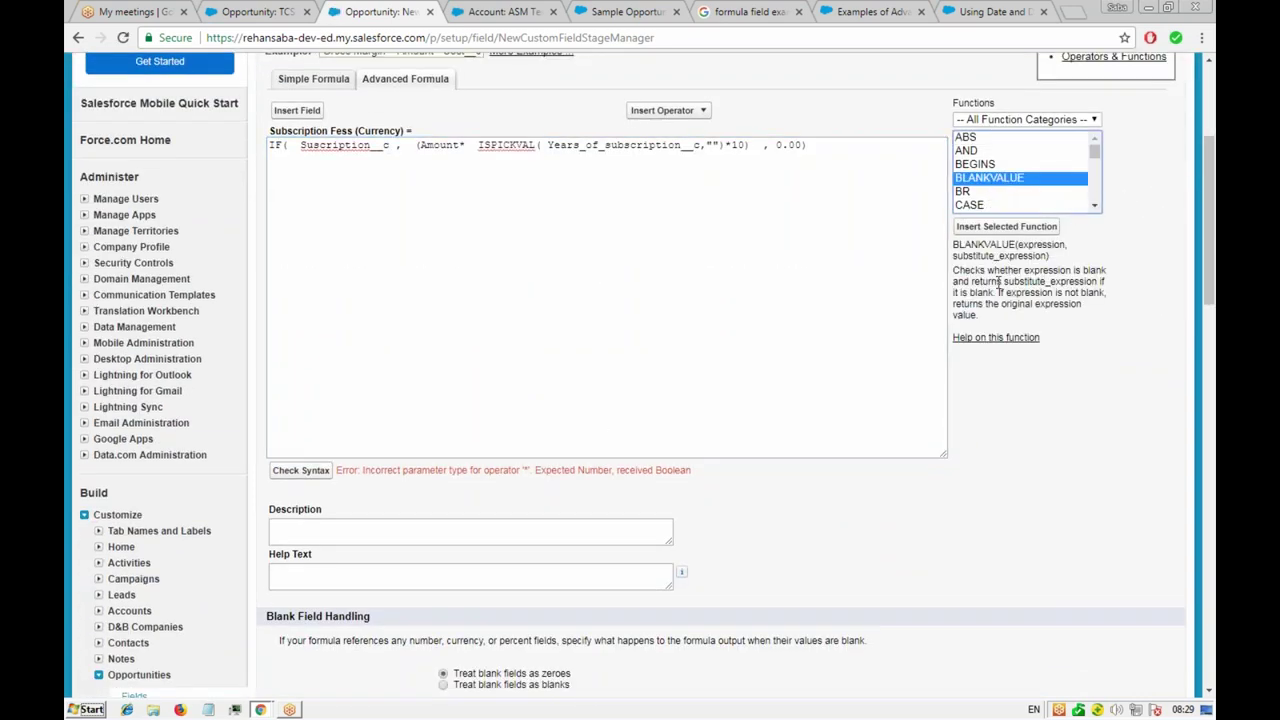
left_click(1095, 207)
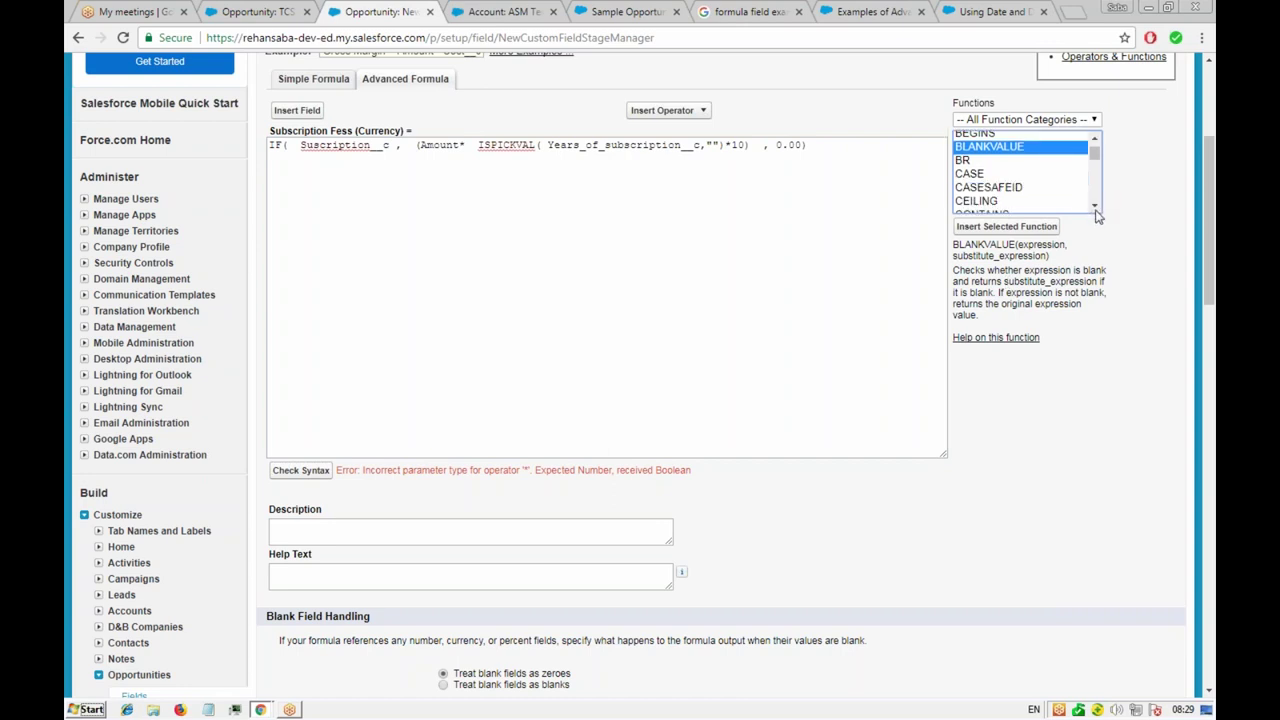
left_click(1095, 207)
left_click(1095, 207)
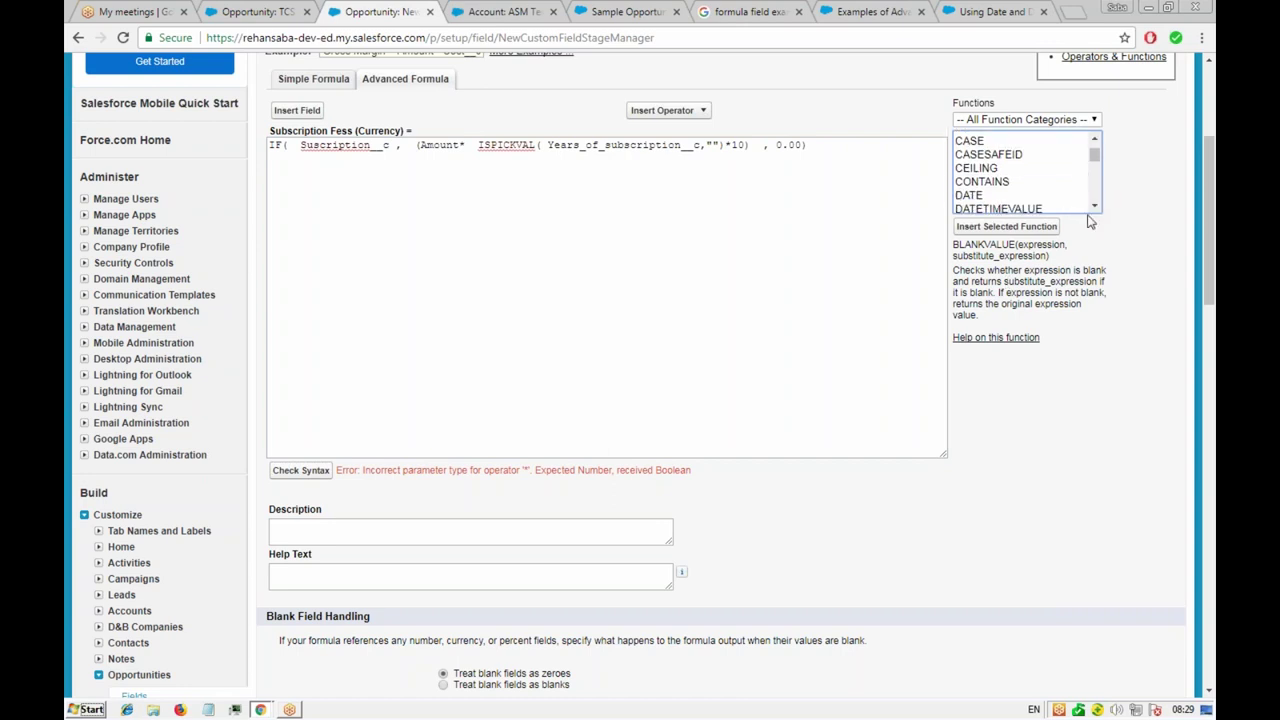
left_click(1095, 207)
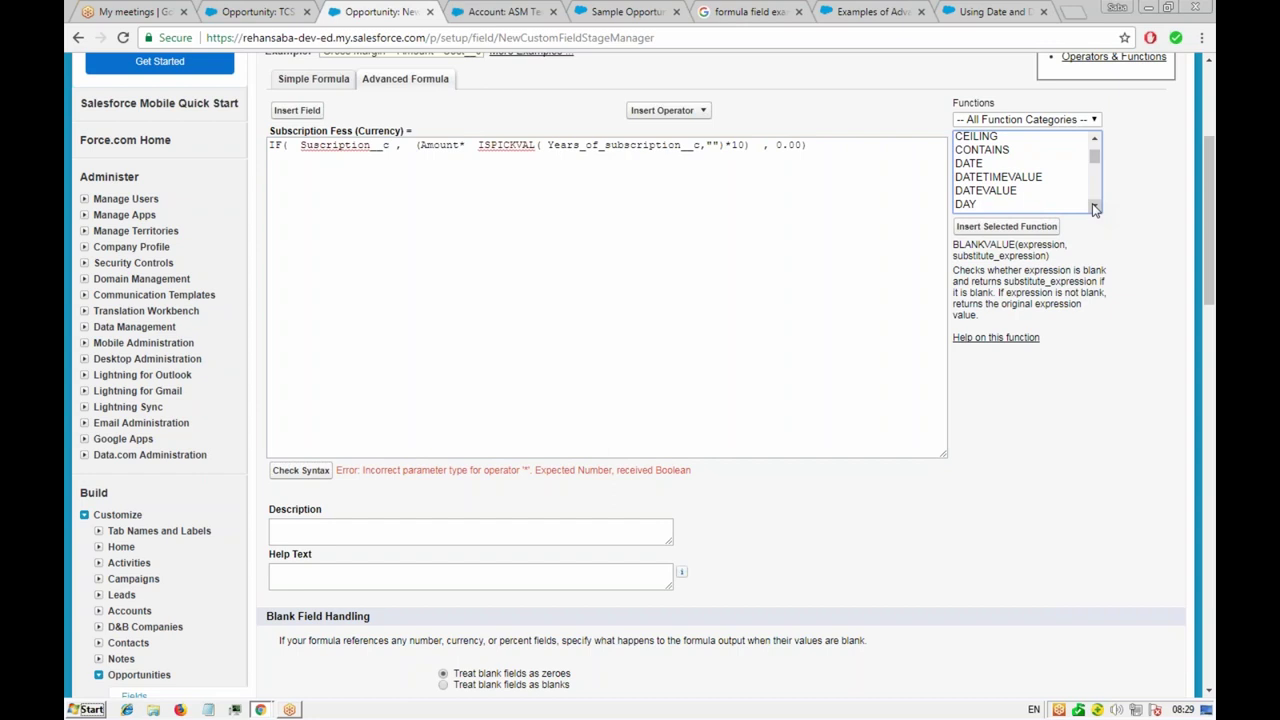
left_click(1095, 207)
left_click(1095, 207)
left_click(1095, 207)
left_click(1095, 207)
left_click(1095, 207)
left_click(1095, 207)
left_click(1095, 207)
left_click(1095, 207)
left_click(1095, 207)
left_click(1095, 207)
left_click(1095, 207)
left_click(1095, 207)
left_click(1095, 207)
left_click(1095, 207)
left_click(1095, 207)
left_click(1095, 209)
left_click(1095, 209)
left_click(1095, 209)
left_click(1095, 209)
left_click(1095, 209)
left_click(1095, 209)
left_click(1095, 209)
left_click(1095, 209)
left_click(1095, 209)
left_click(1095, 209)
left_click(1095, 209)
left_click(1095, 209)
left_click(1095, 209)
left_click(1095, 209)
left_click(1095, 209)
left_click(1095, 209)
left_click(1095, 209)
left_click(1095, 209)
left_click(1095, 209)
left_click(1095, 209)
left_click(1095, 209)
left_click(1095, 209)
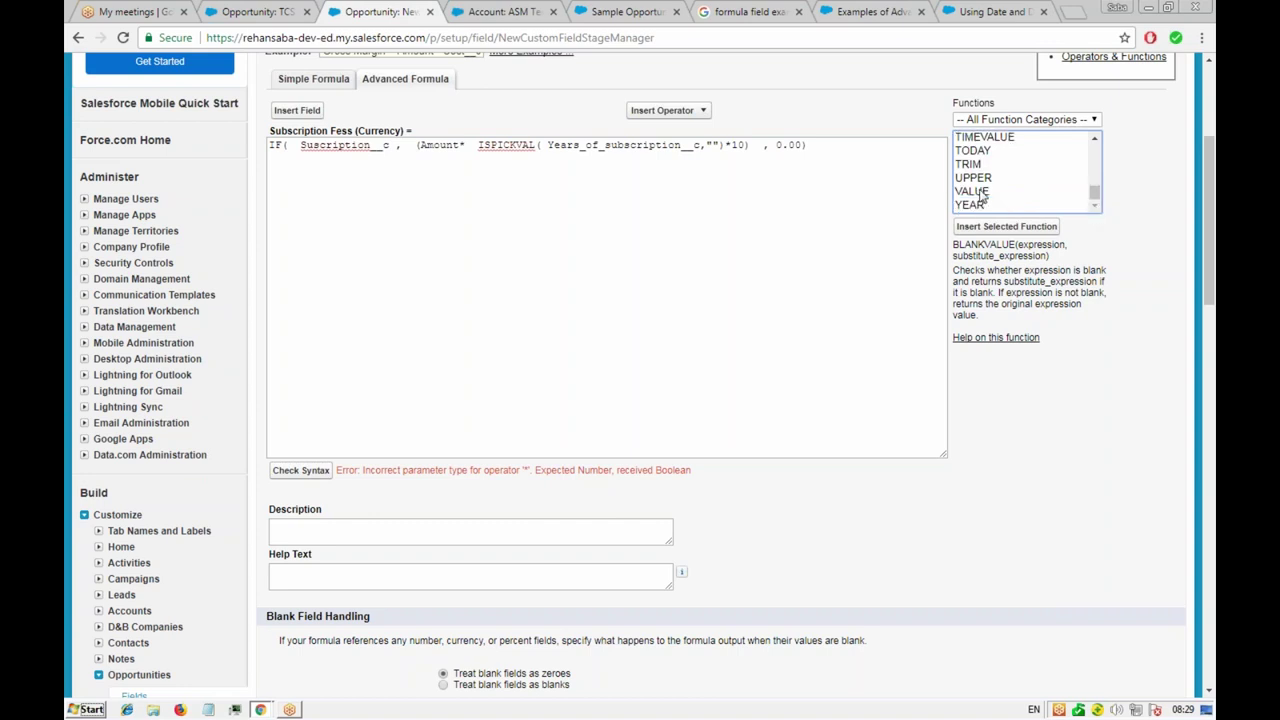
double_click(983, 197)
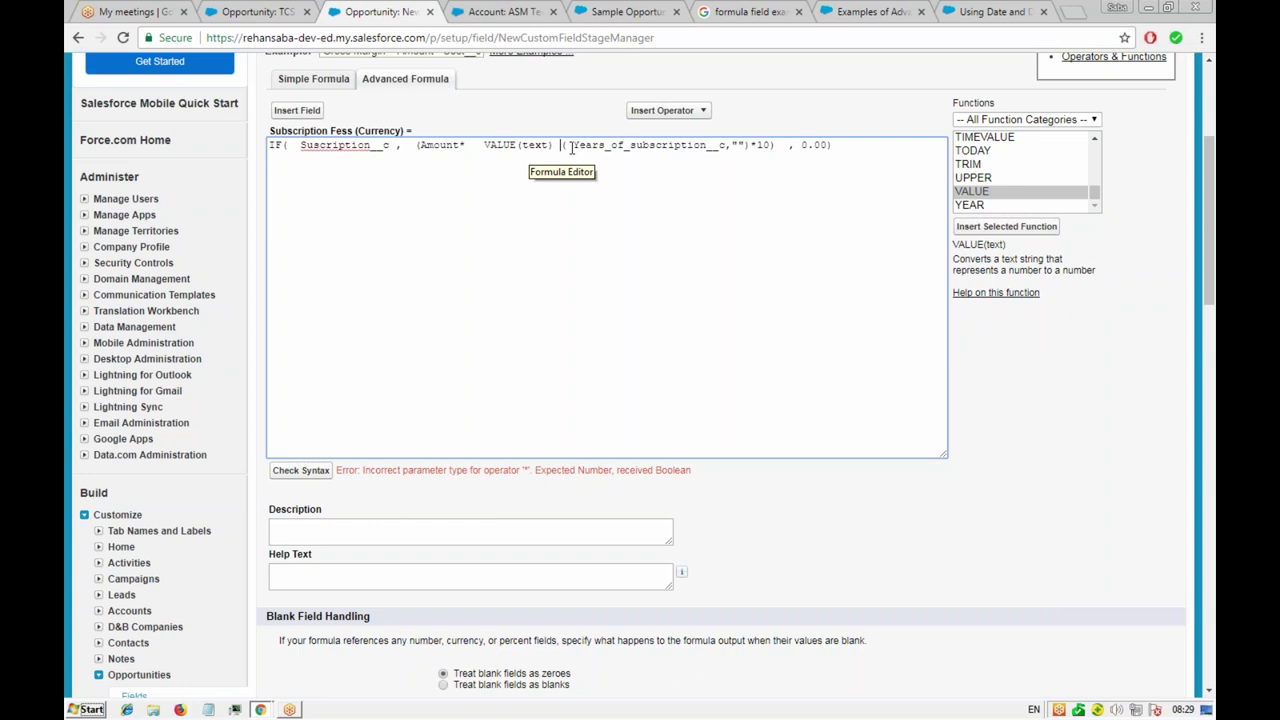
double_click(680, 147)
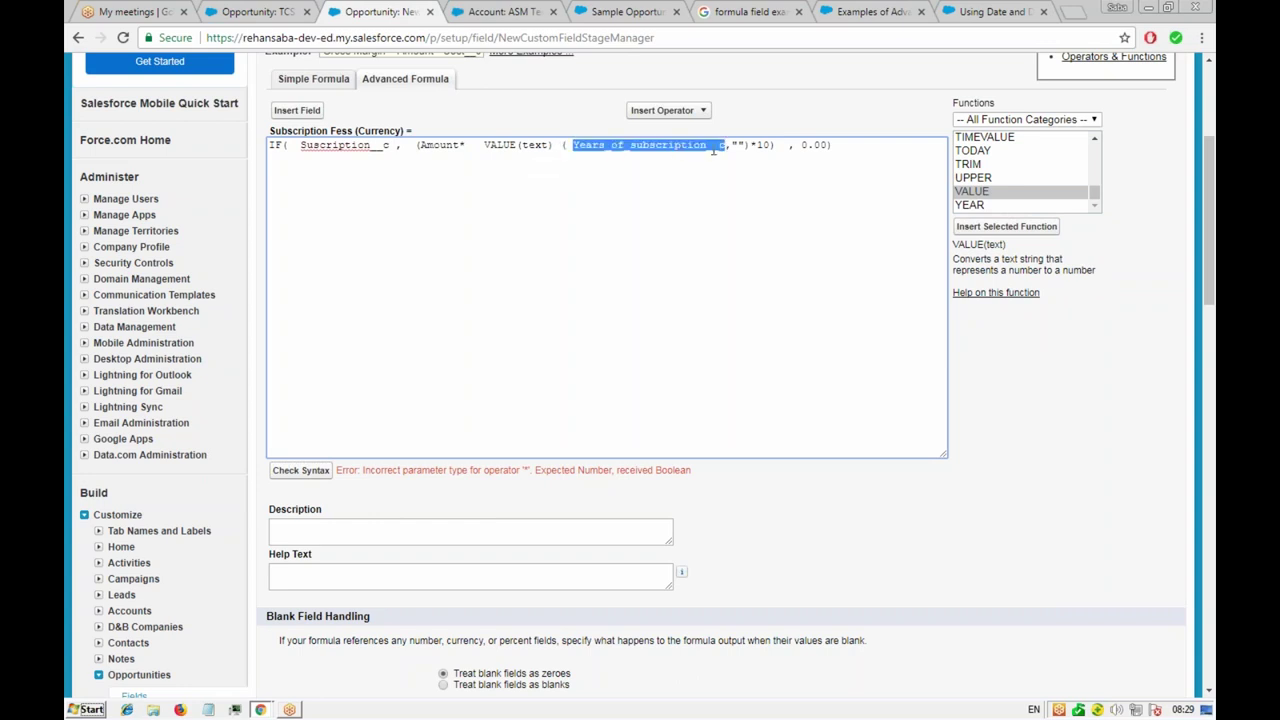
left_click(714, 147)
triple_click(533, 147)
triple_click(533, 147)
double_click(535, 146)
type("https://developer.salesforce.com/docs/atlas.en-us.usefulFormulaFields.meta/usefulFormulaFields/useful_advanced_formulas.htm")
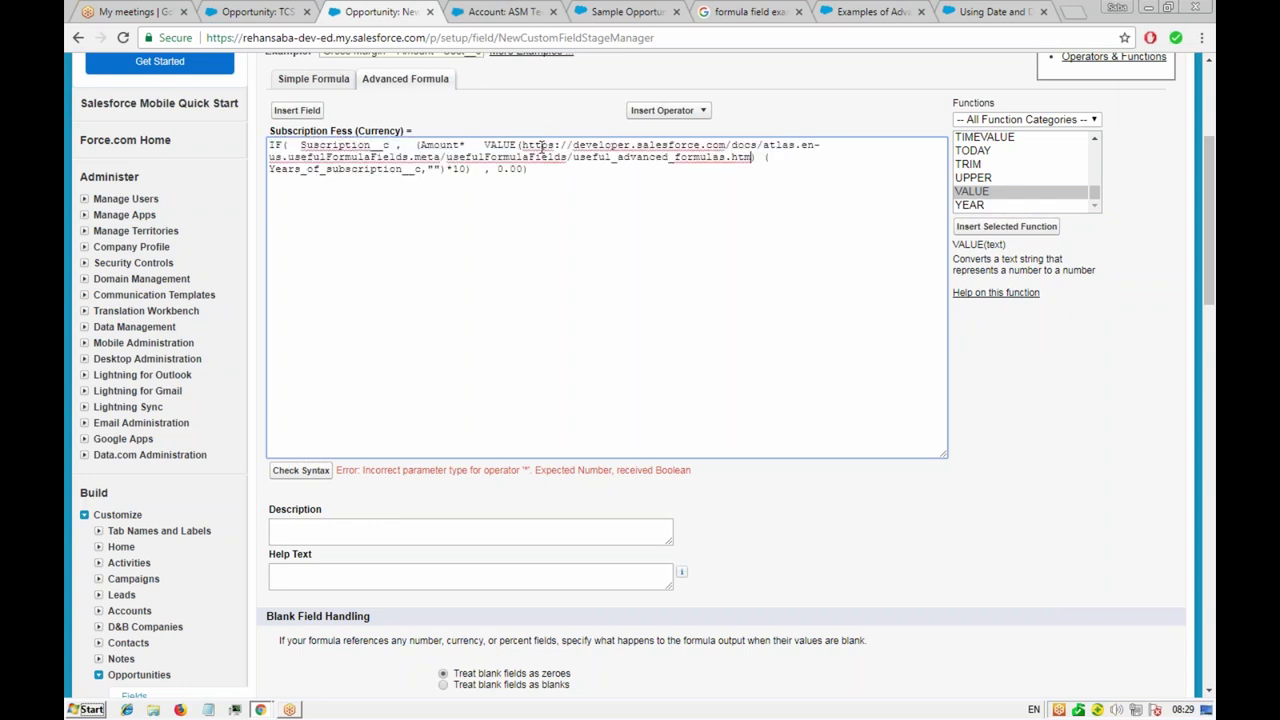
key("ctrl+z")
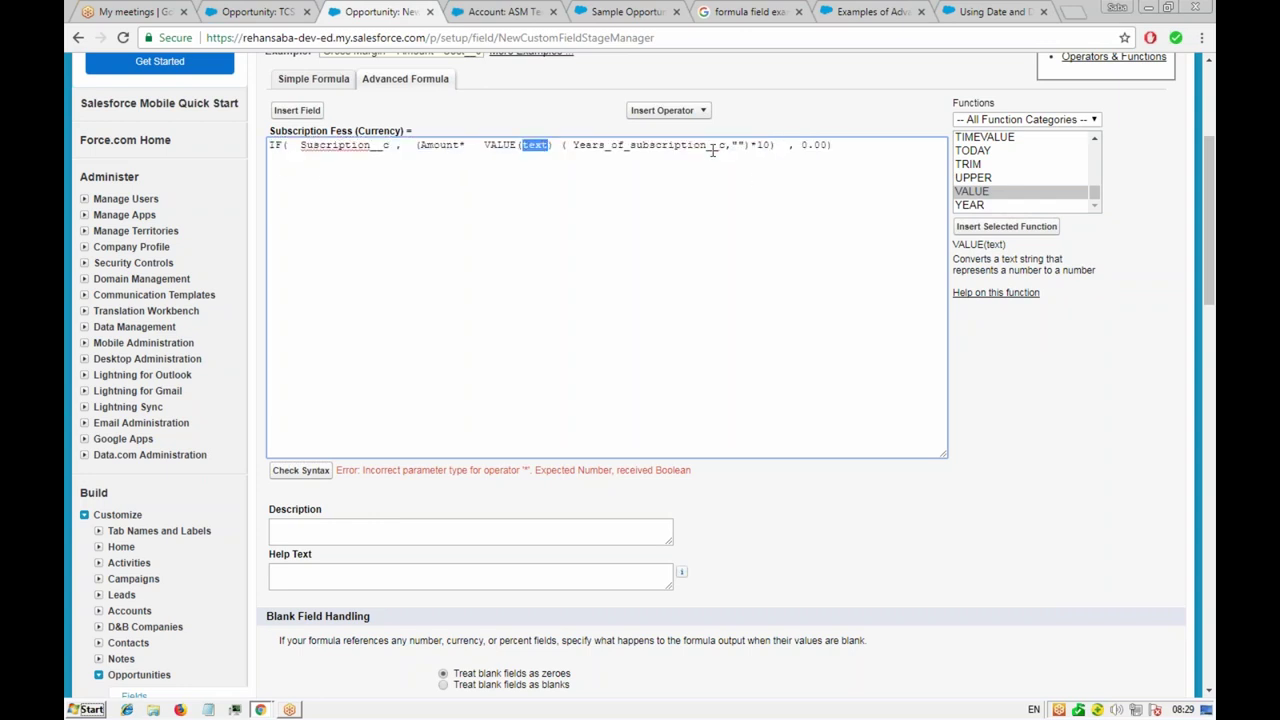
- Move Years_of_subscription__c into the VALUE function, replacing its text placeholder
left_click_drag(726, 147, 576, 148)
key("ctrl+x")
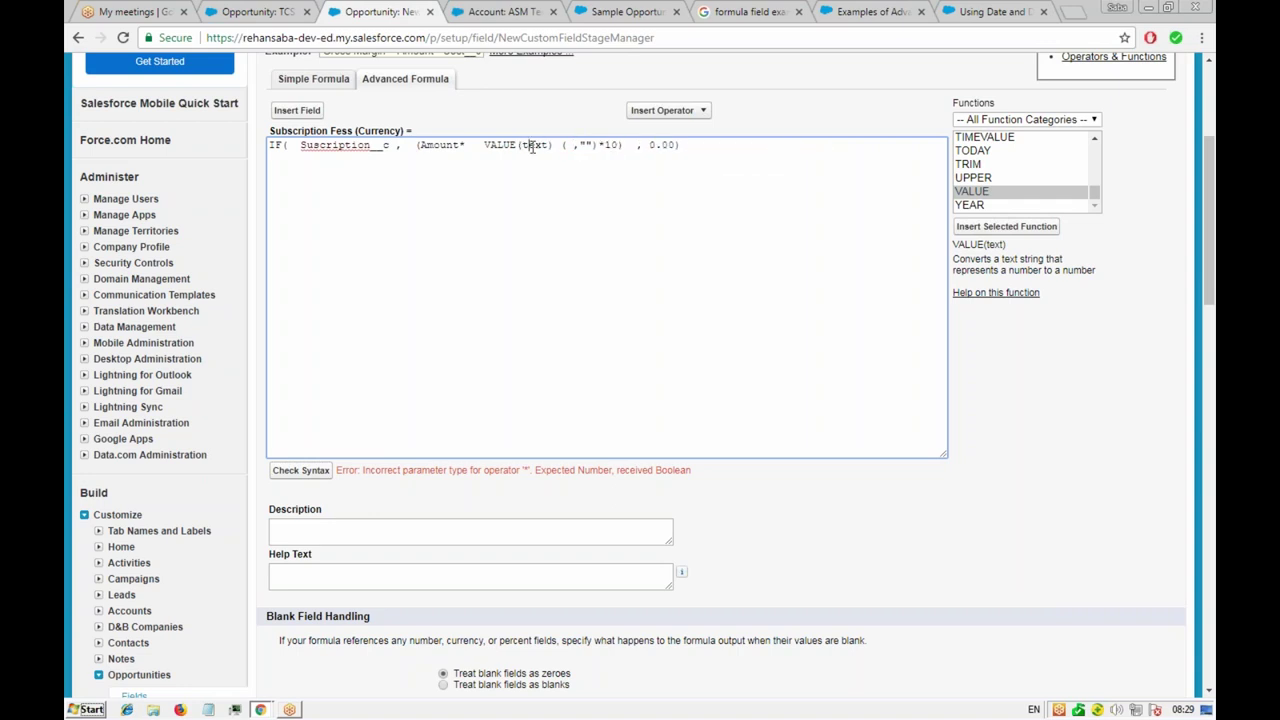
double_click(535, 145)
key("BackSpace")
key("ctrl+v")
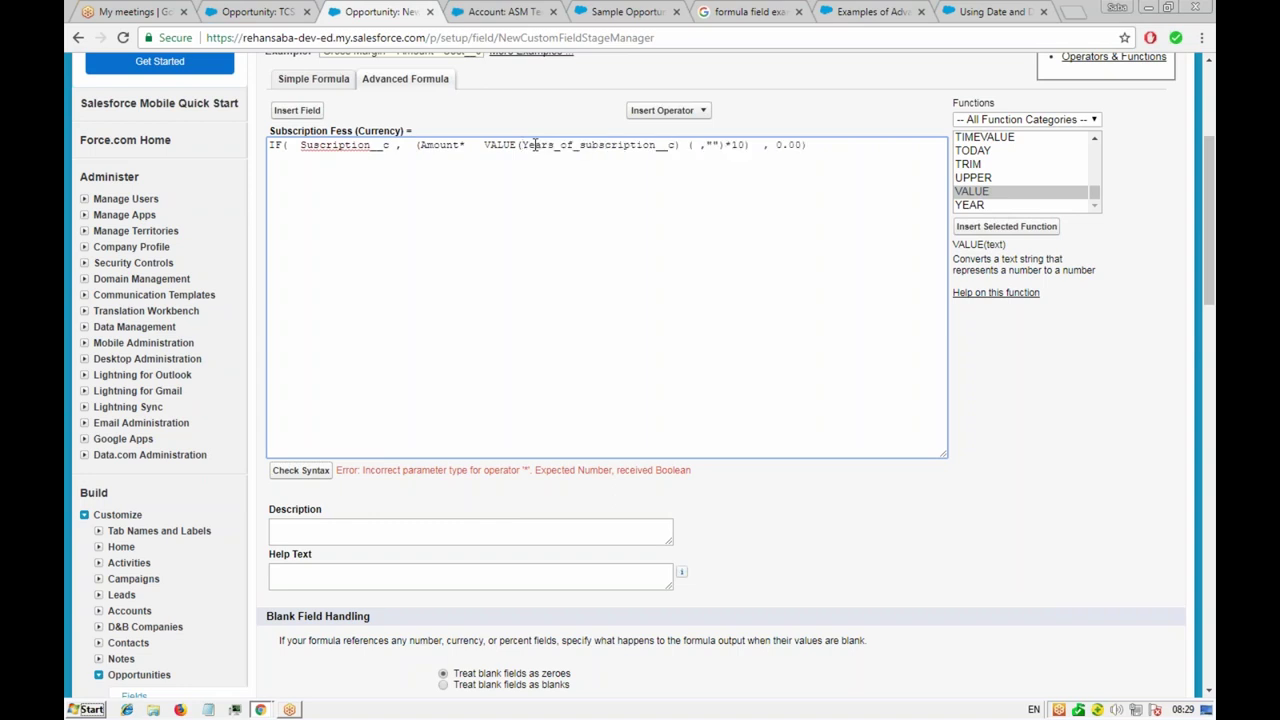
- Delete the leftover parentheses, comma and empty "" literal after VALUE(Years_of_subscription__c), keeping the *10 multiplier
key("Delete")
key("Delete")
key("Delete")
key("Delete")
key("Delete")
key("Delete")
key("BackSpace")
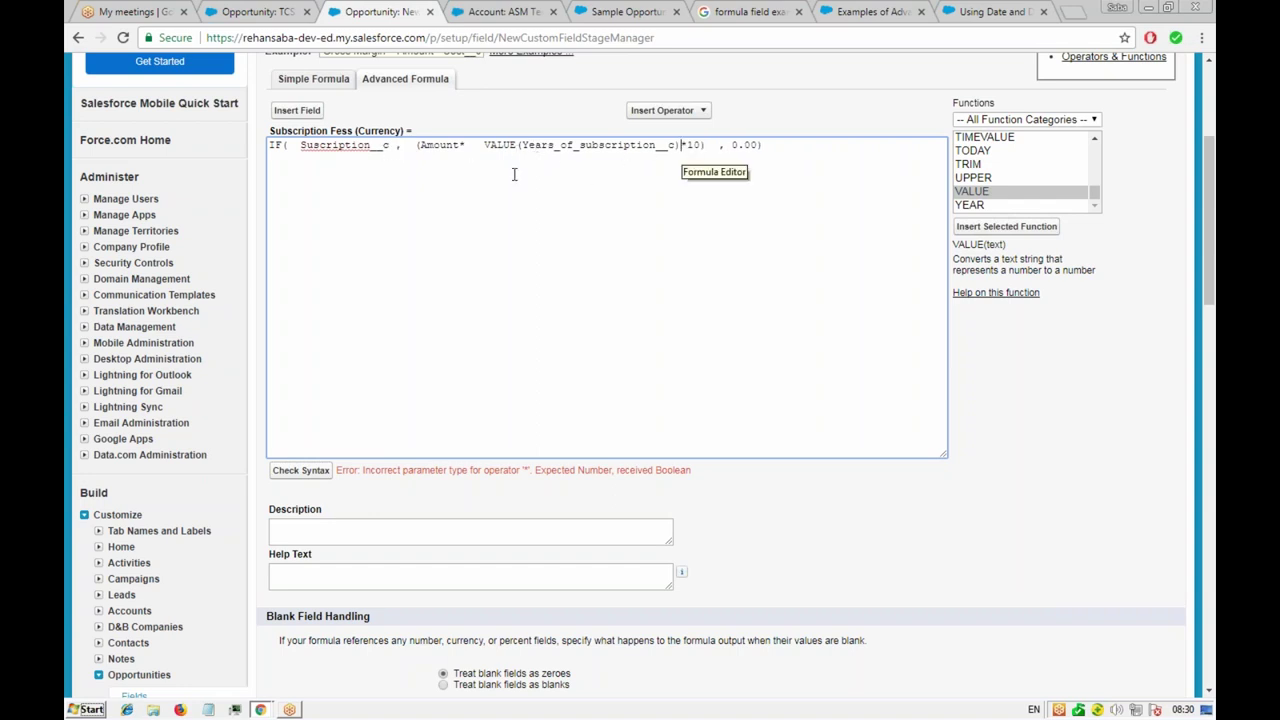
- Check the formula syntax, open the help page linked from the result, and return to the formula editor
left_click(303, 472)
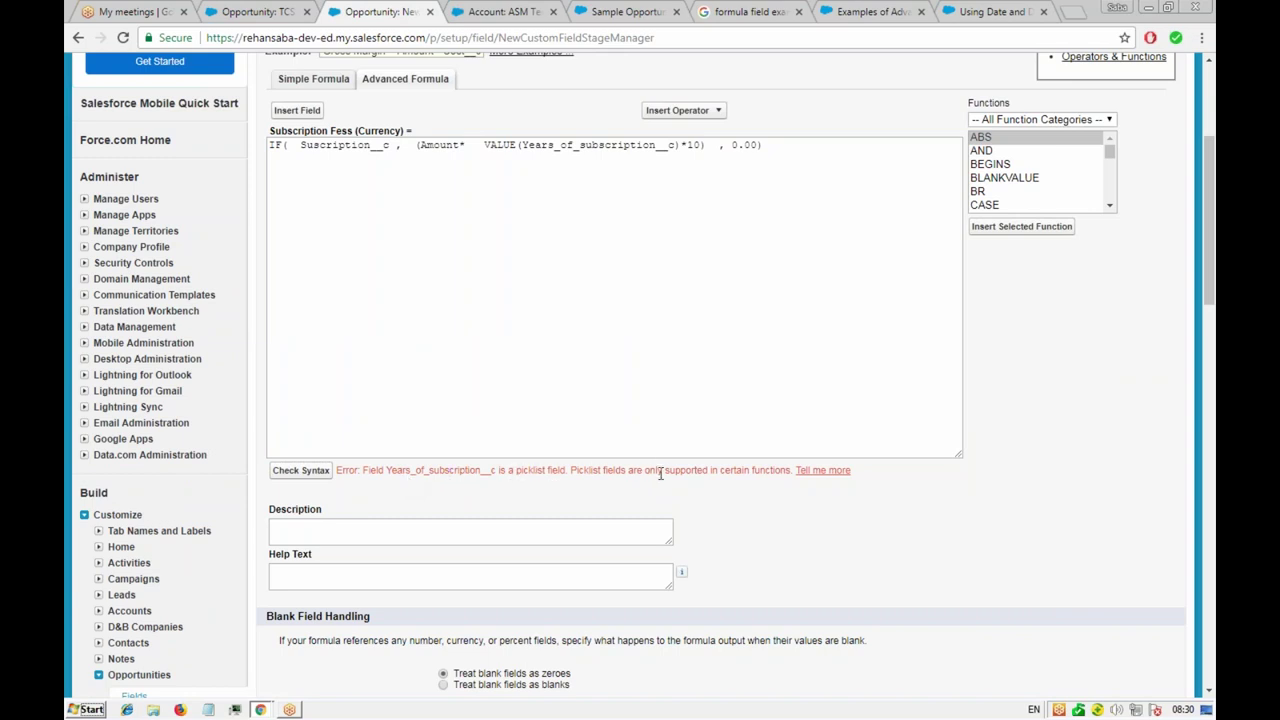
left_click(820, 471)
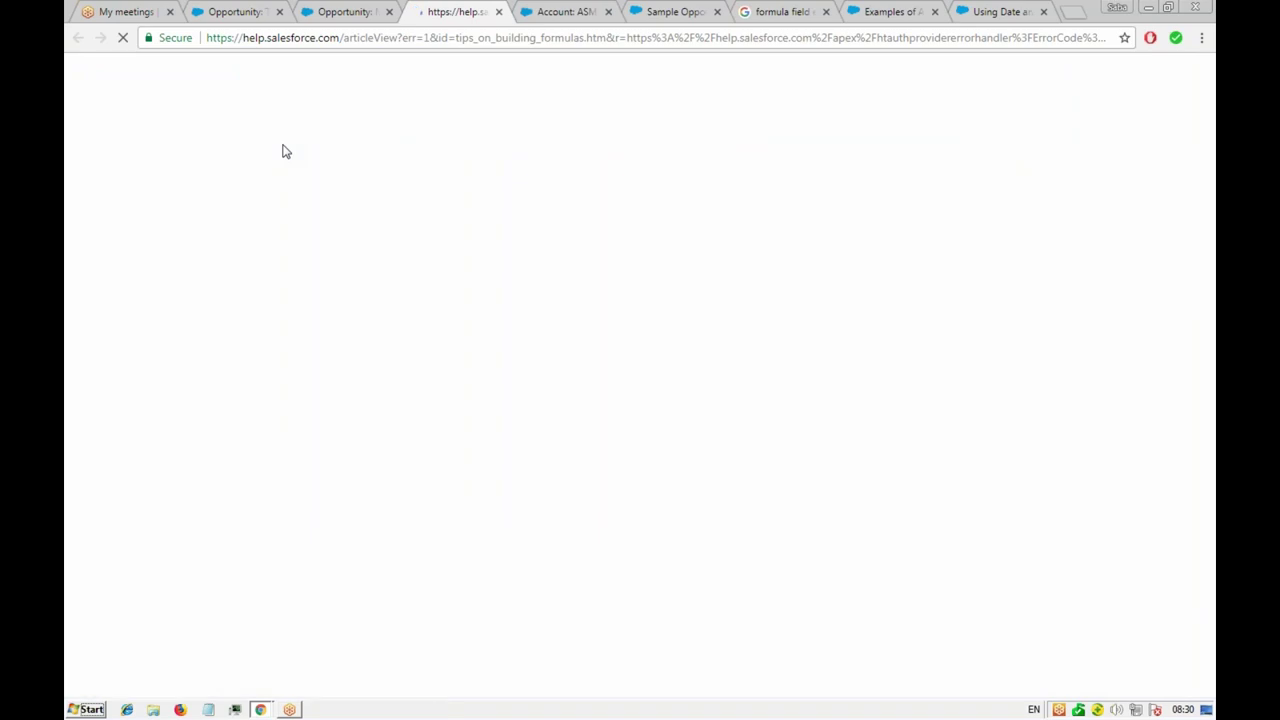
left_click(350, 14)
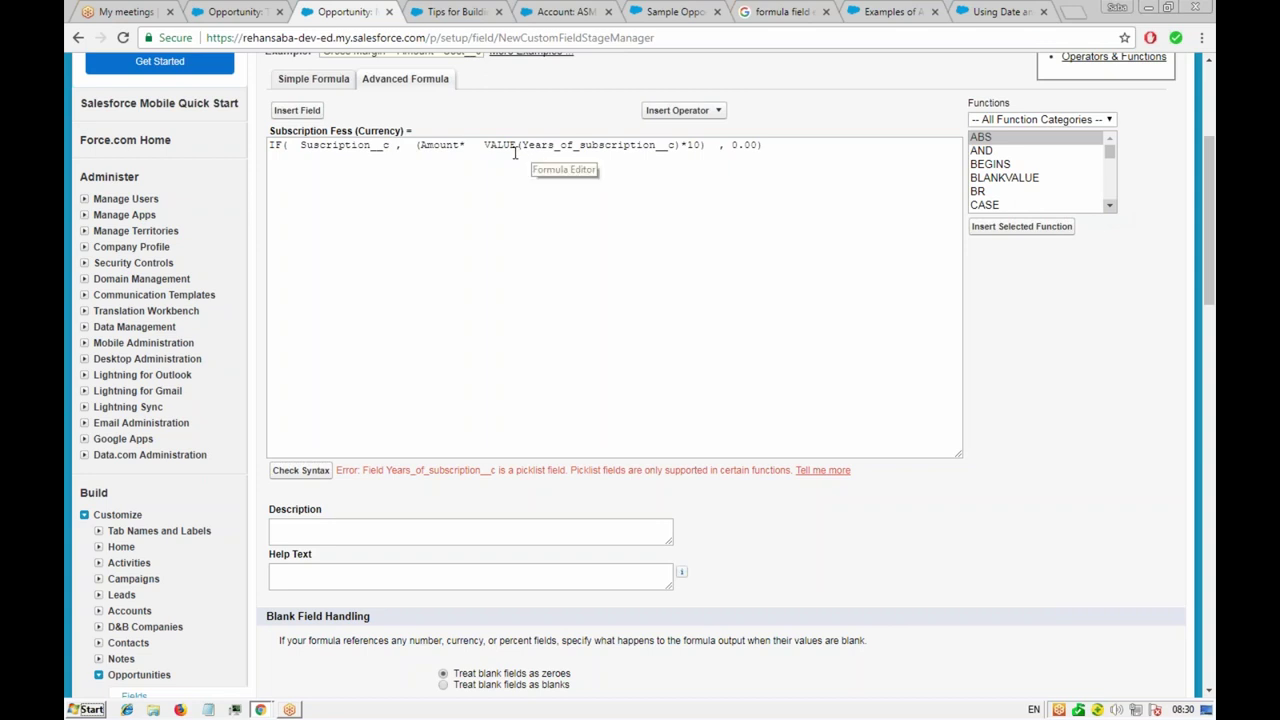
- Look through the complete function list for a function that can handle the years picklist
left_click(1110, 206)
left_click(1110, 206)
left_click(1110, 206)
left_click(1110, 206)
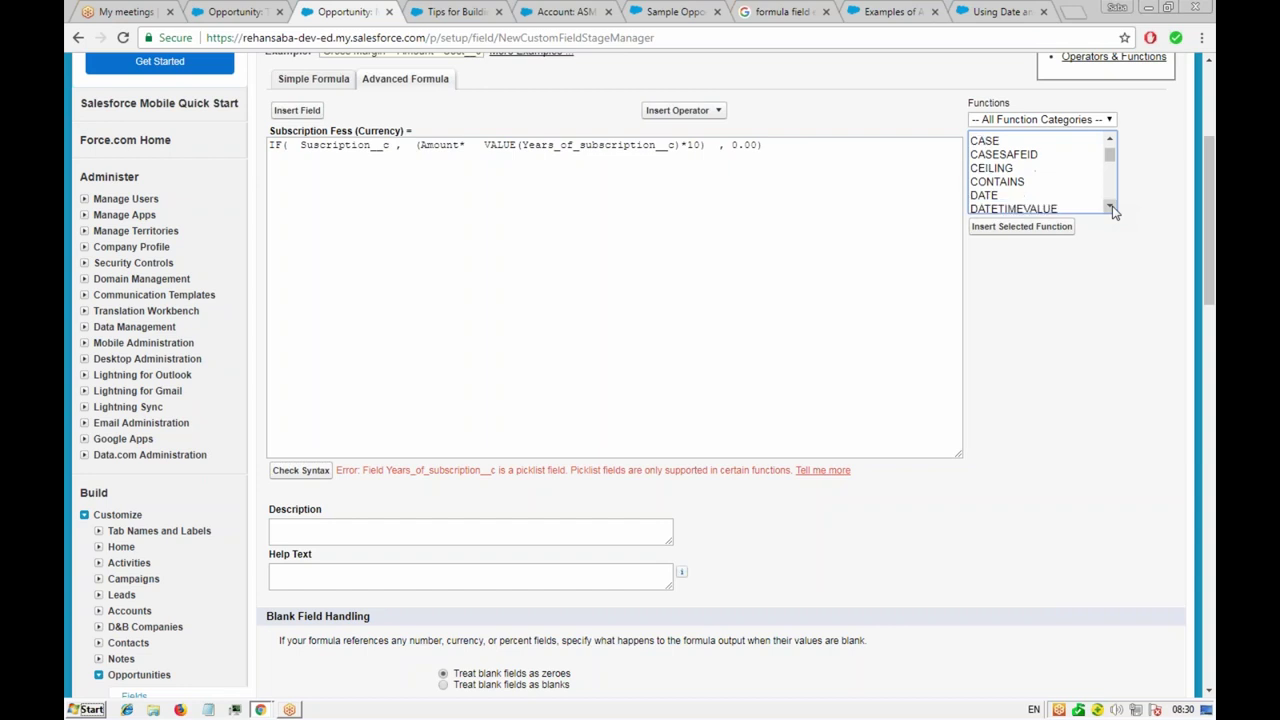
left_click(1110, 208)
left_click(1110, 208)
left_click(1110, 208)
left_click(1110, 208)
left_click(1110, 208)
left_click(1110, 208)
left_click(1110, 208)
left_click(1110, 208)
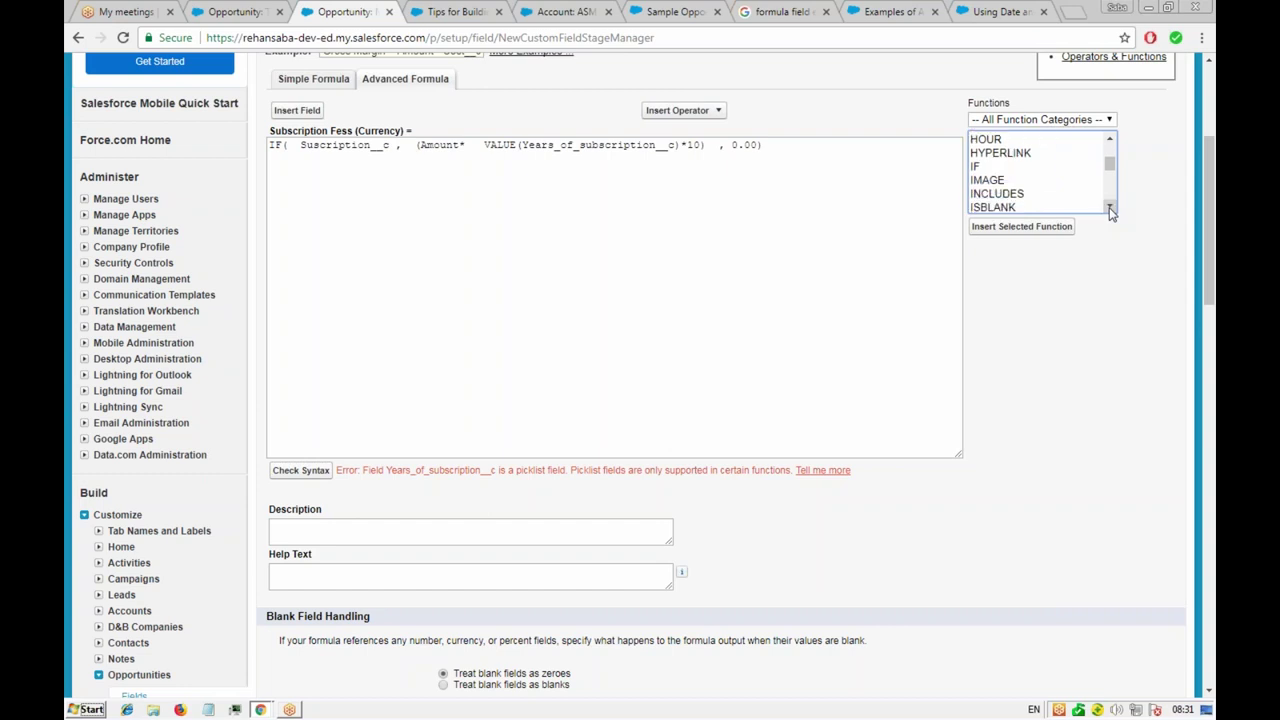
left_click(1110, 208)
left_click(1110, 208)
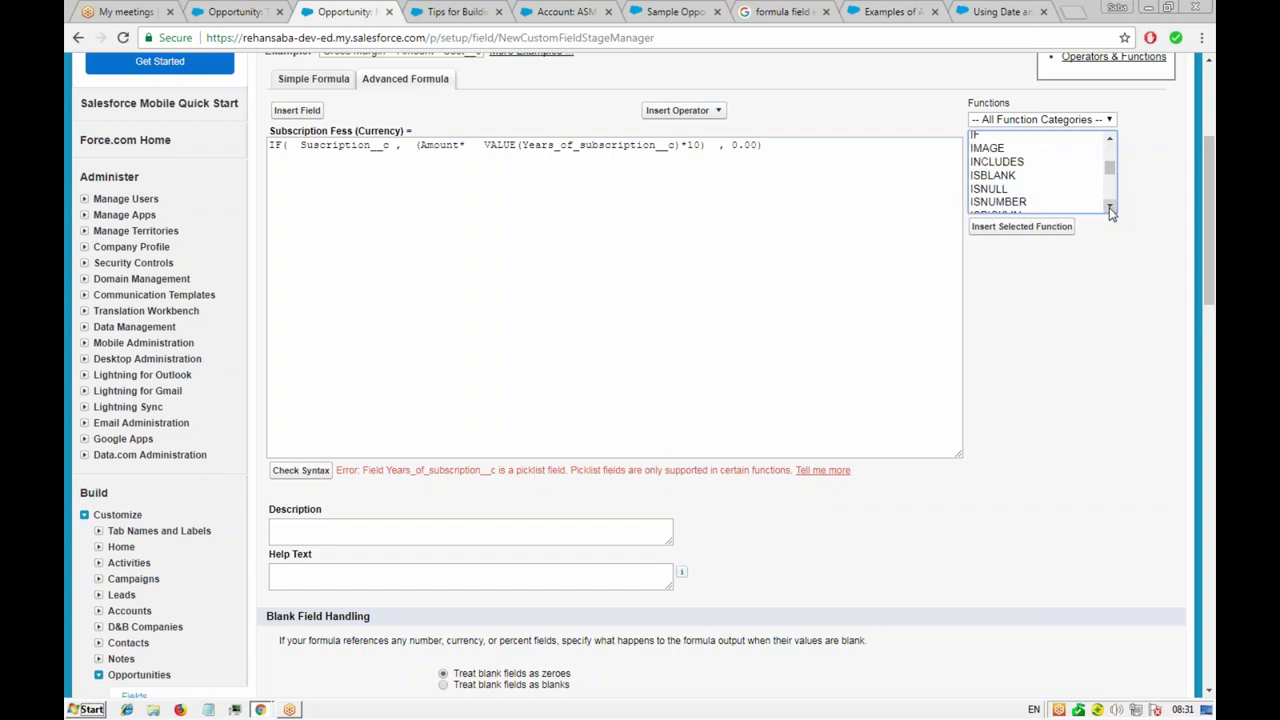
left_click(1110, 208)
left_click(1110, 208)
left_click(1110, 208)
left_click(1110, 208)
left_click(1110, 208)
left_click(1110, 208)
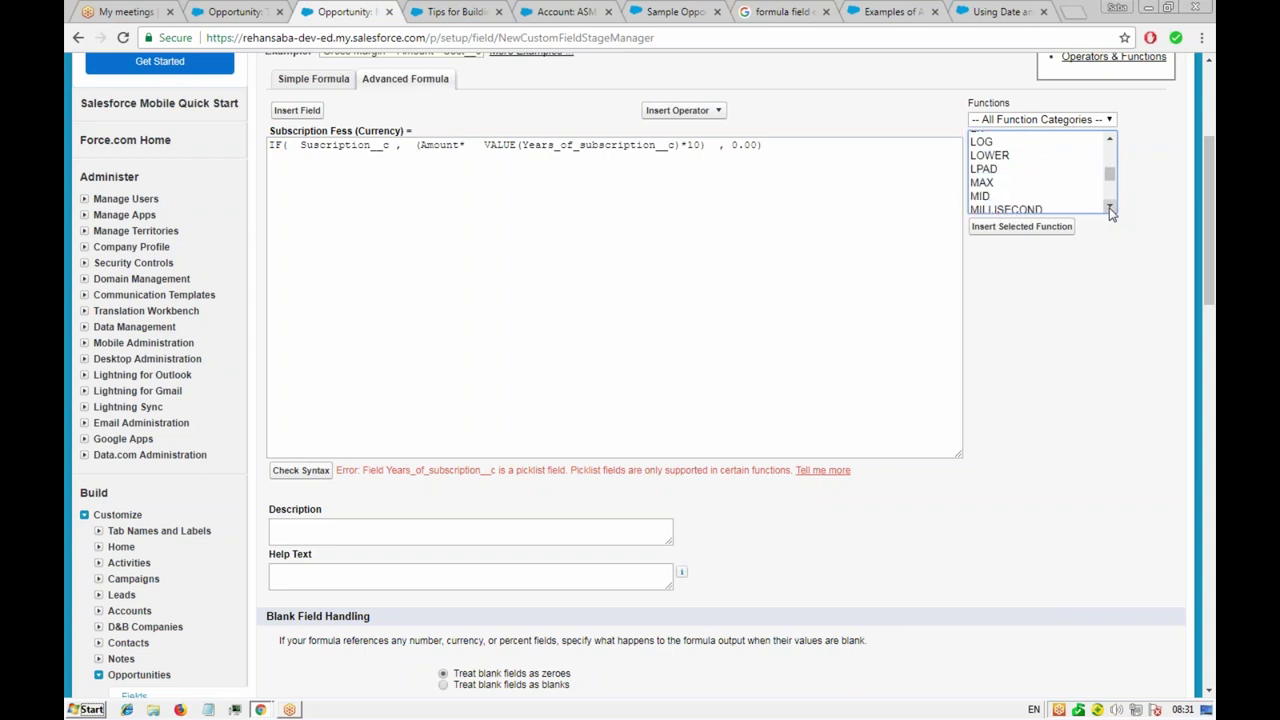
left_click(1110, 208)
left_click(1110, 208)
left_click(1110, 208)
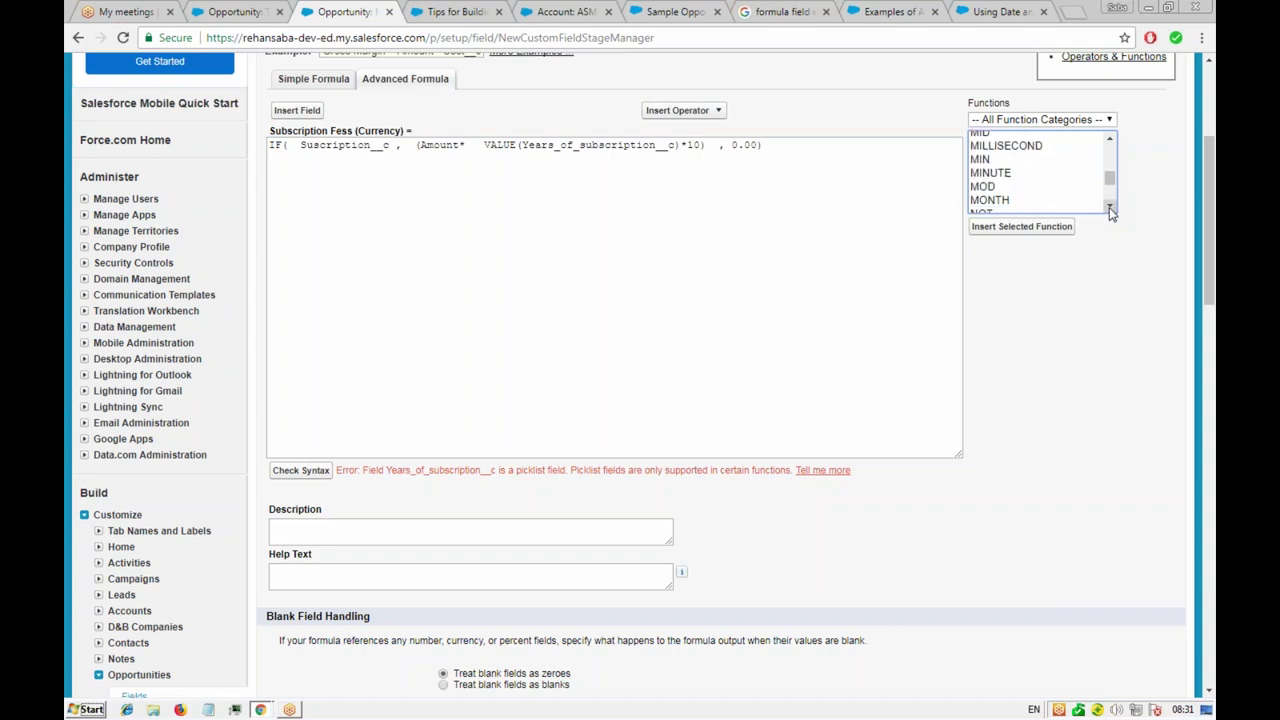
left_click(1110, 208)
left_click(1110, 208)
left_click(1110, 208)
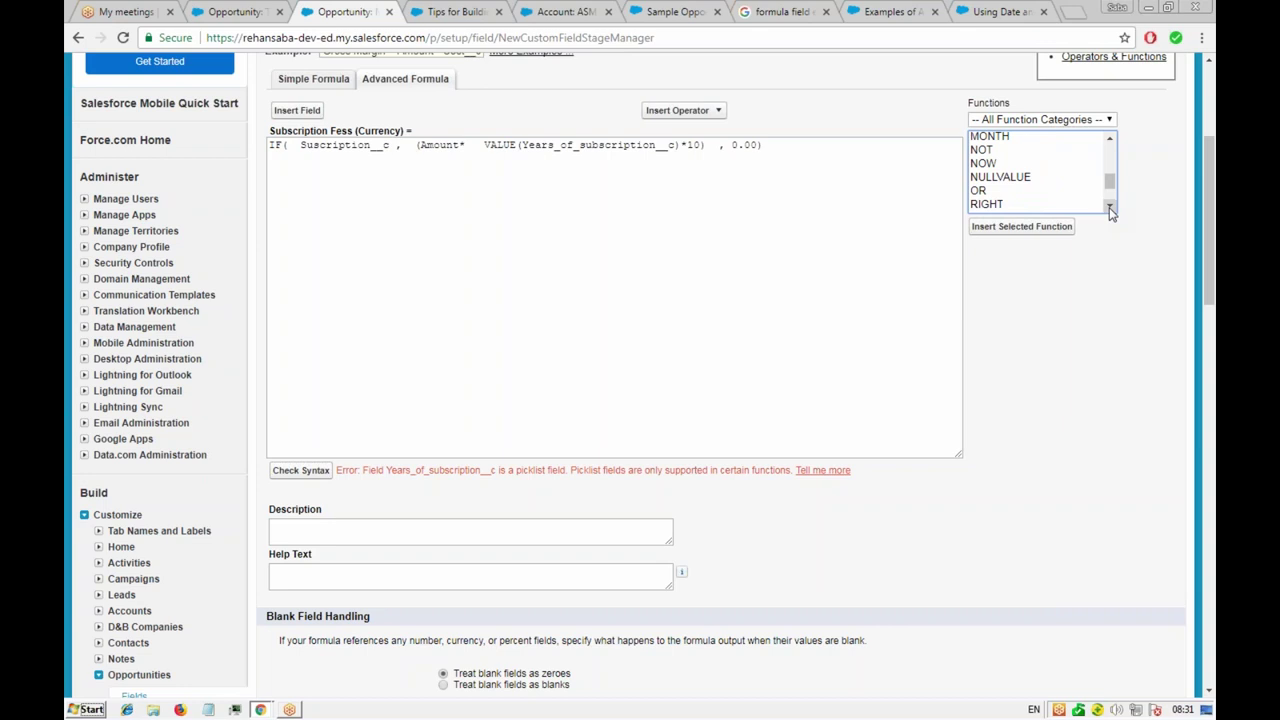
left_click(1110, 208)
left_click(1110, 208)
left_click(1110, 208)
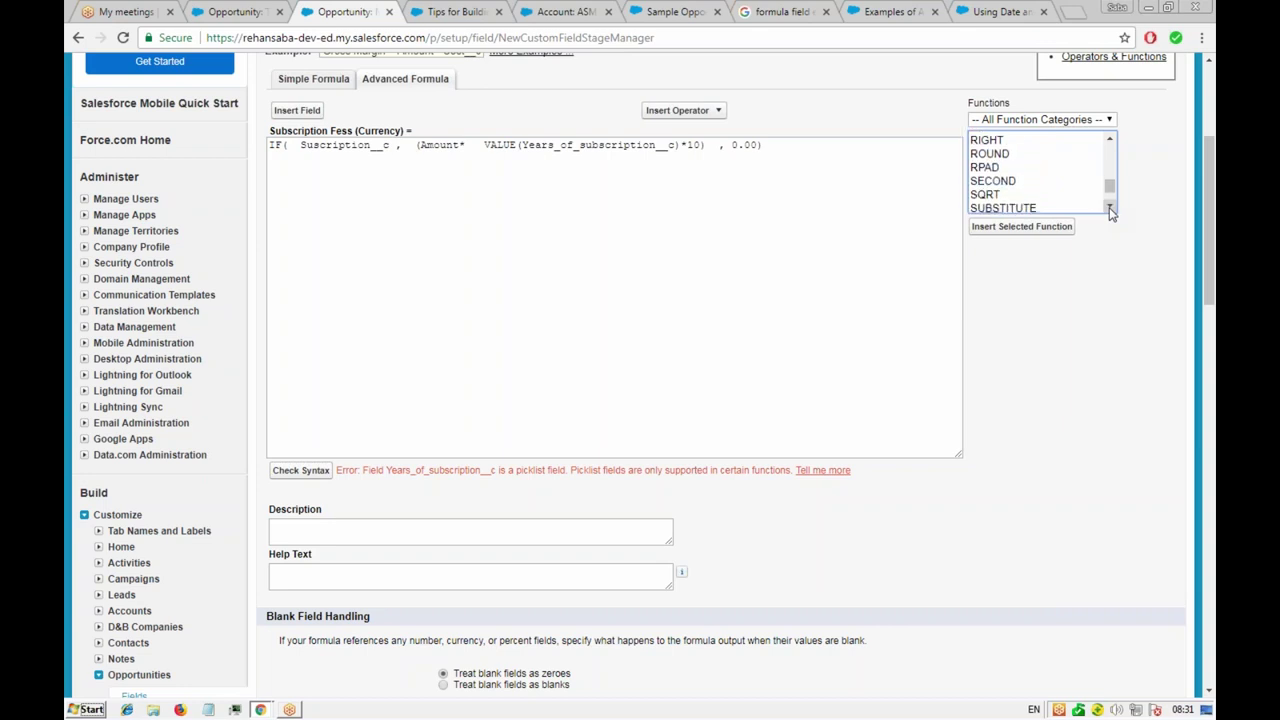
left_click(1110, 208)
left_click(1110, 208)
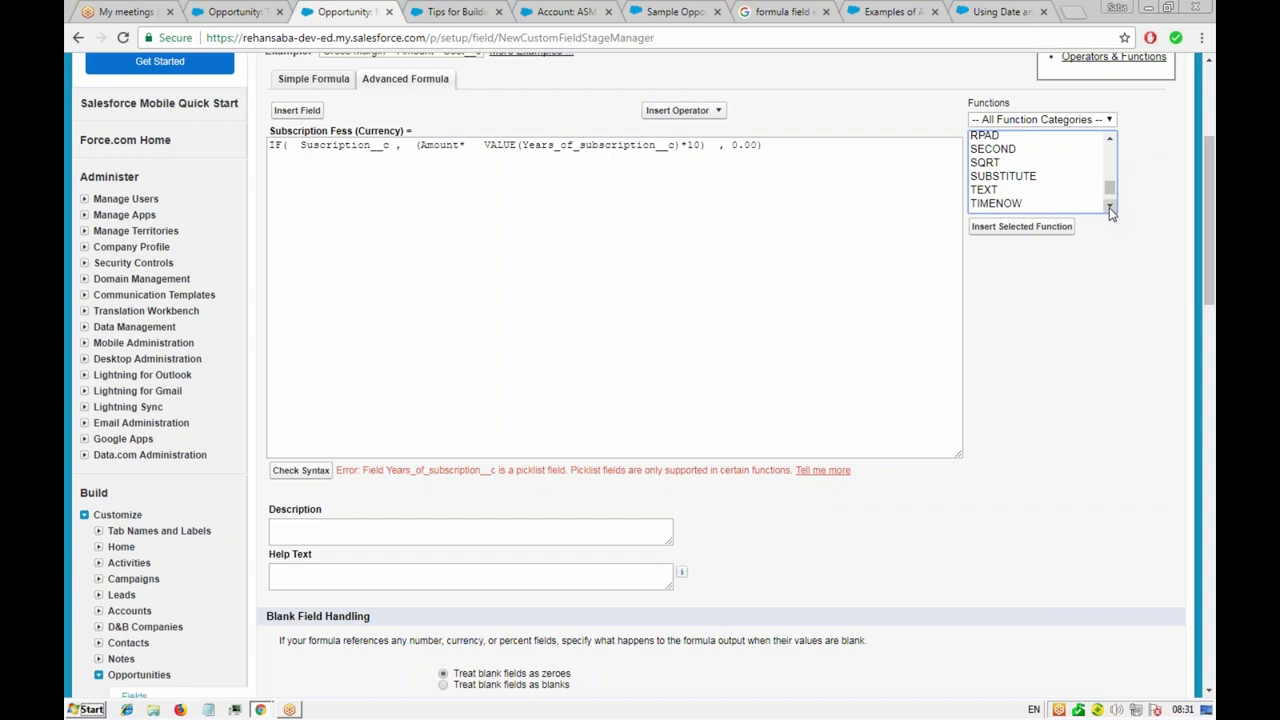
left_click(1110, 208)
left_click(1110, 208)
left_click(1110, 208)
left_click(1110, 208)
left_click(1110, 208)
left_click(1110, 208)
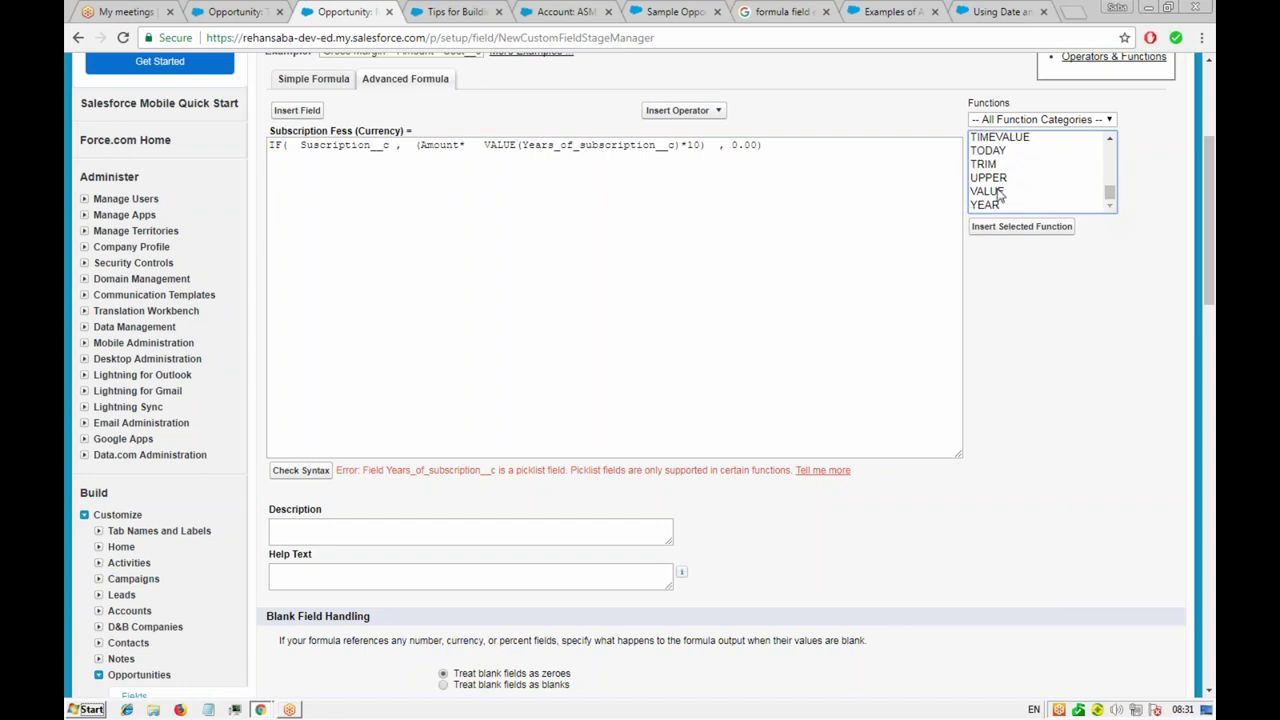
- Remove the VALUE wrapper around Years_of_subscription__c and check the formula syntax again
left_click(522, 146)
key("BackSpace")
key("BackSpace")
key("BackSpace")
key("BackSpace")
key("BackSpace")
key("BackSpace")
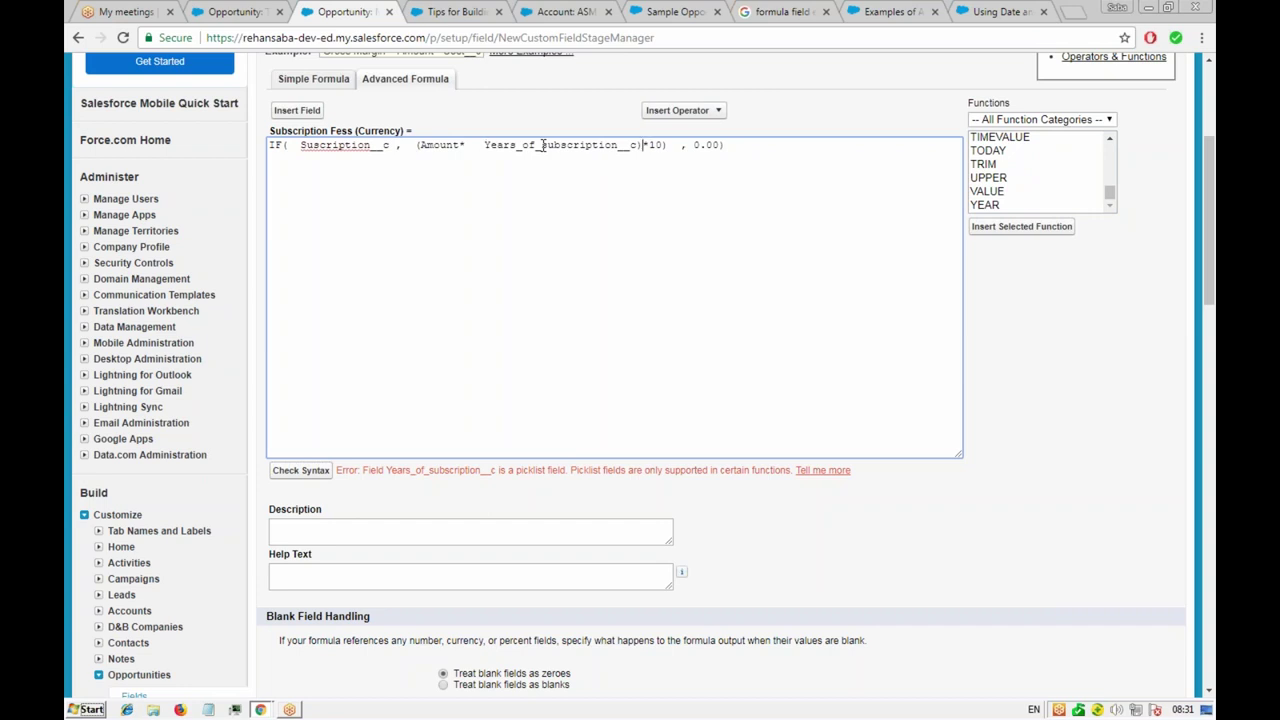
key("BackSpace")
left_click(302, 472)
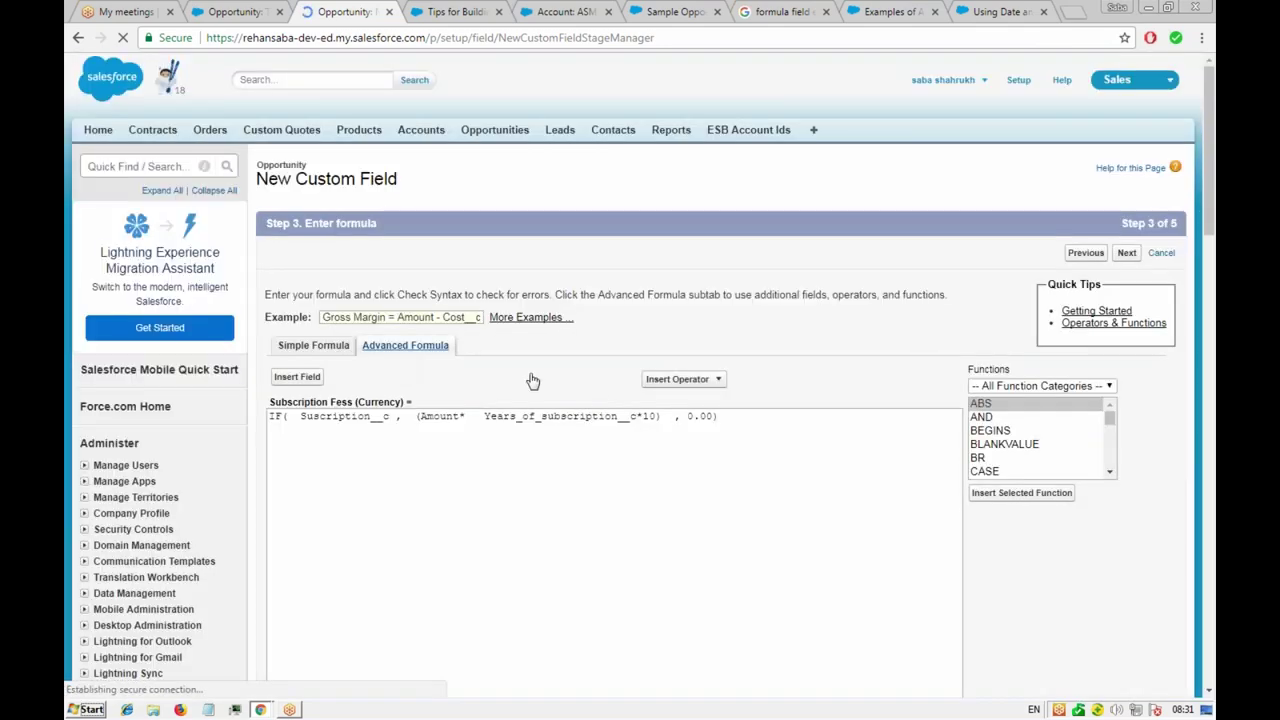
scroll(520, 369, "down", 3)
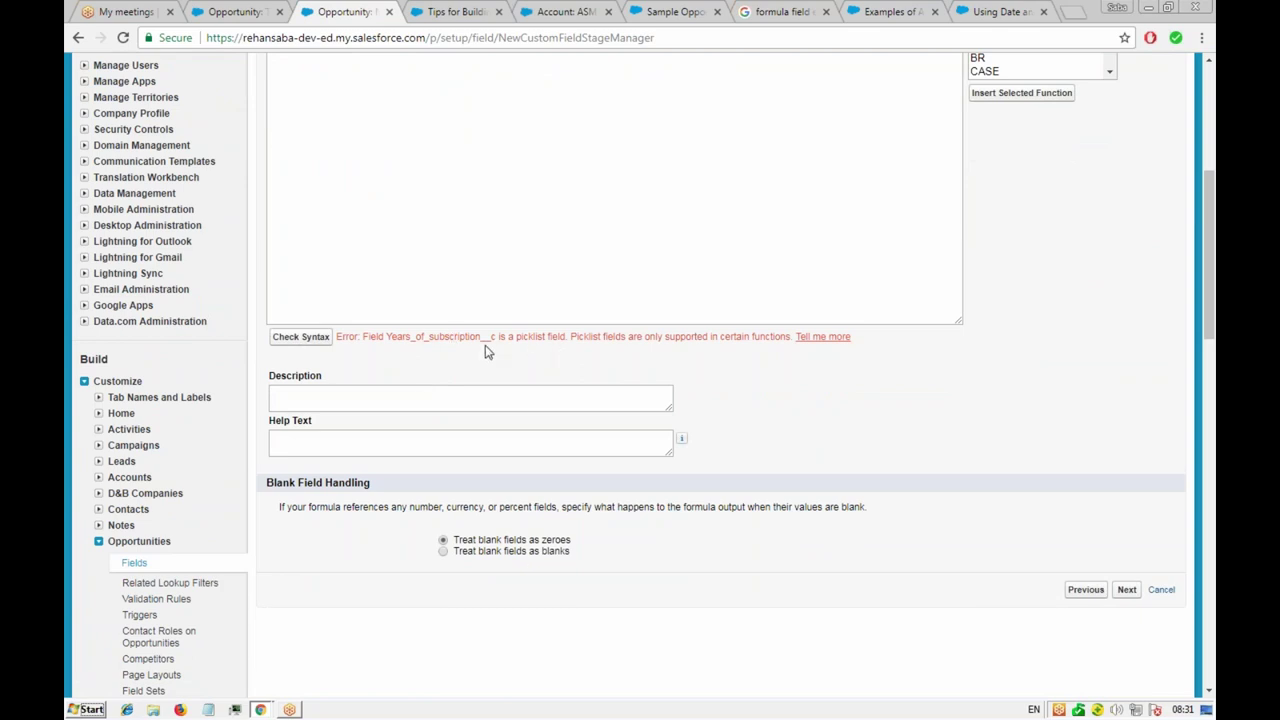
- Open the help article on working with picklist and multi-select picklist formula fields and read which functions support picklists
left_click(450, 11)
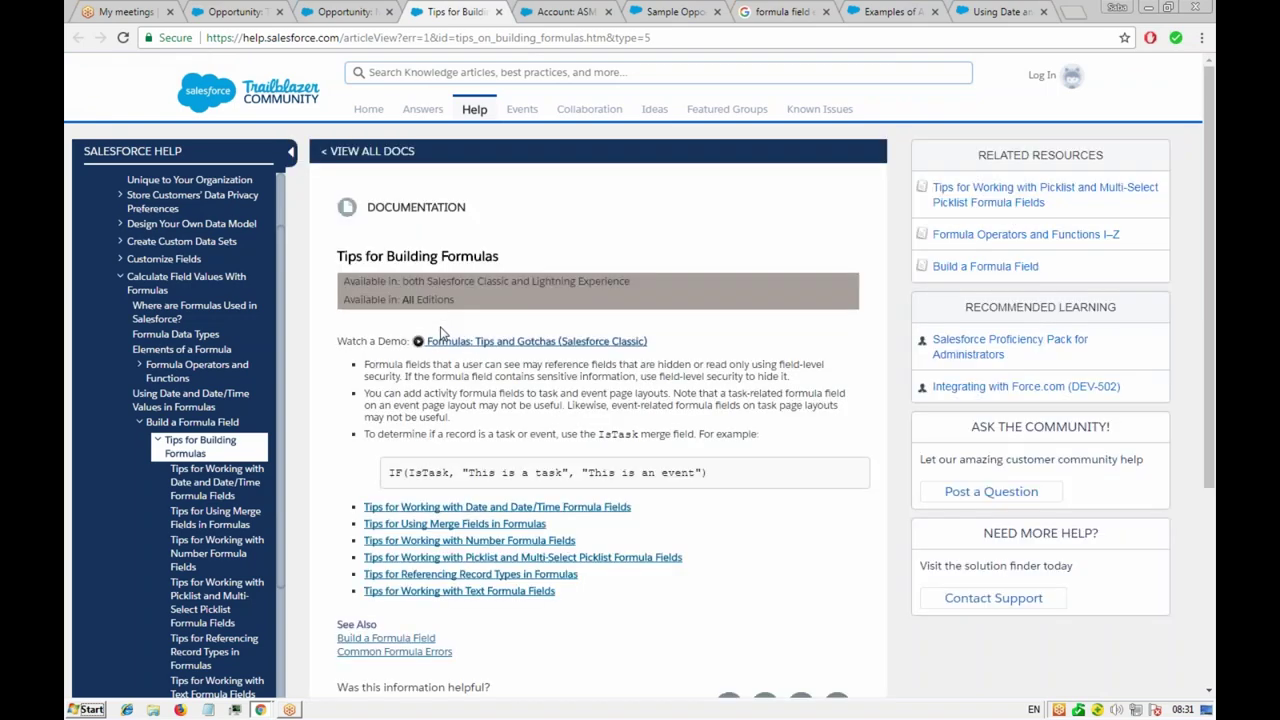
scroll(434, 335, "down", 2)
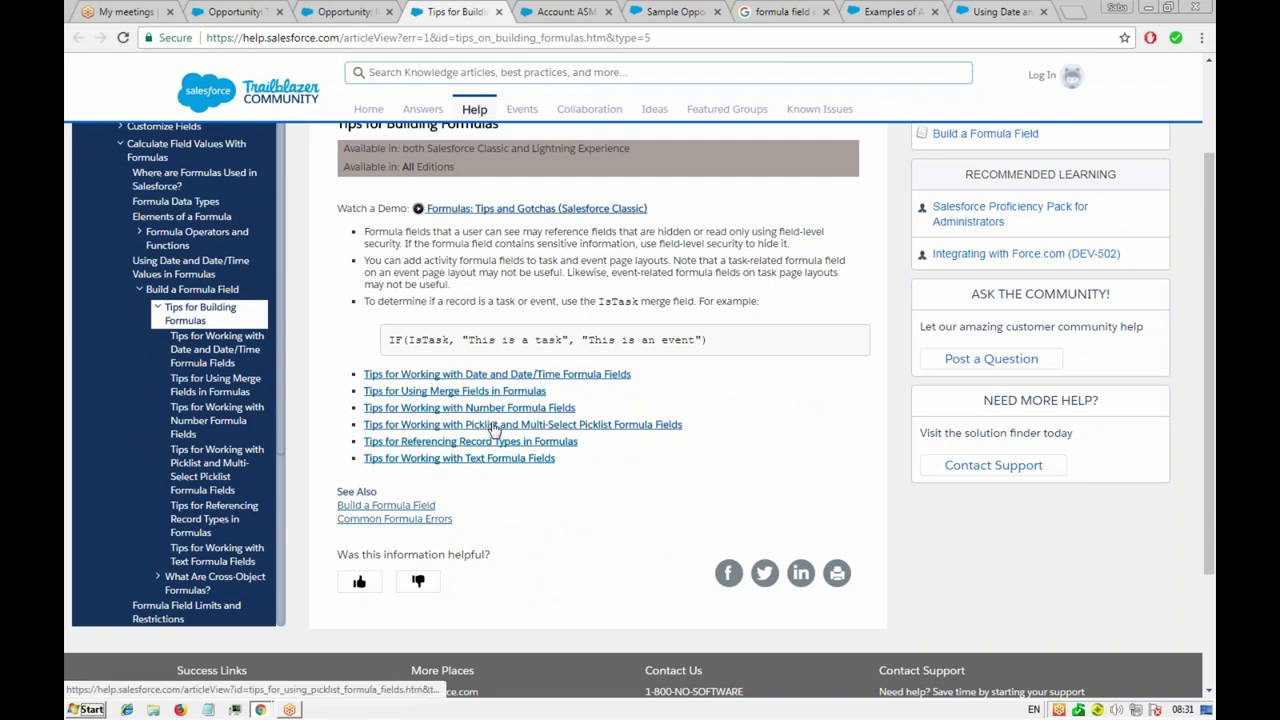
left_click(493, 429)
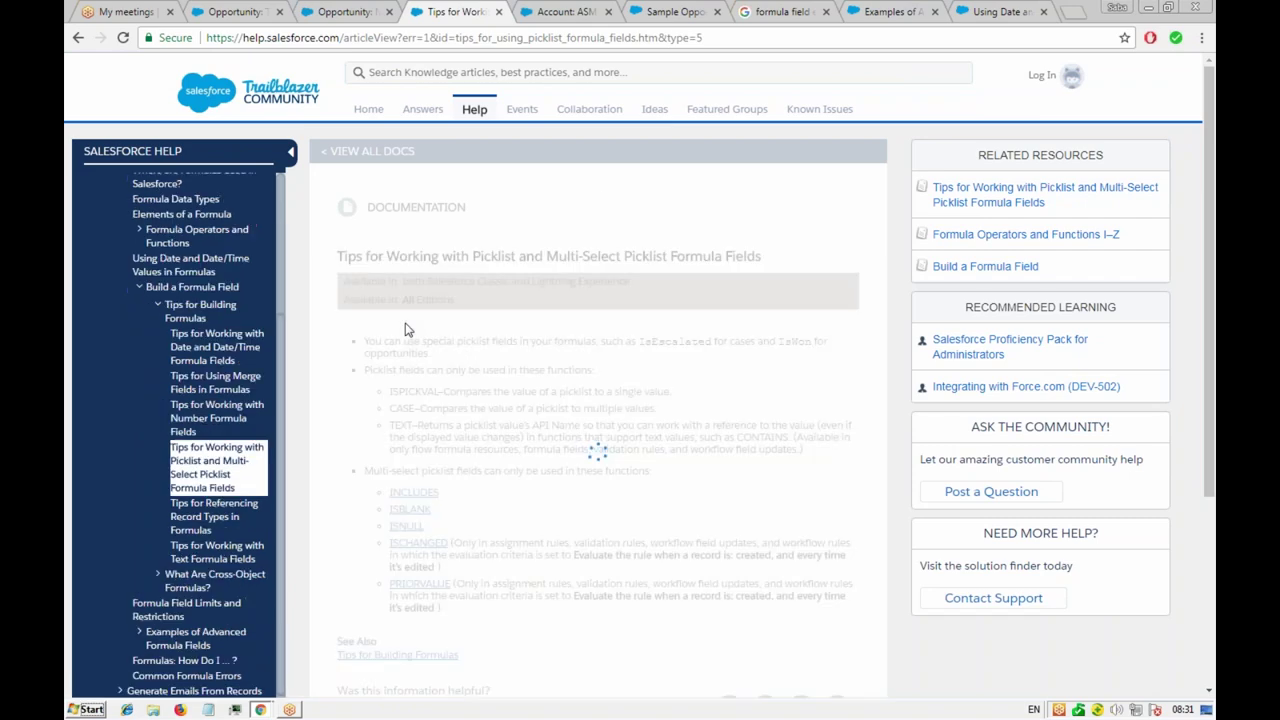
scroll(425, 410, "down", 1)
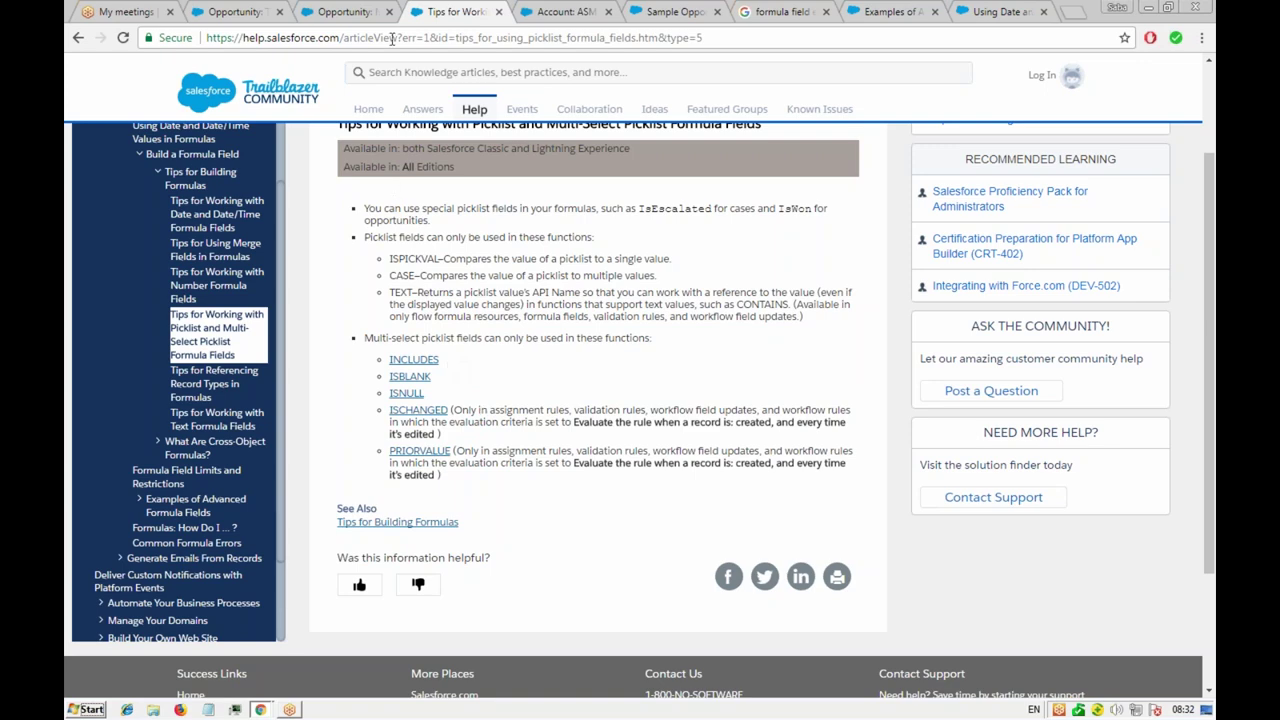
- Open the Opportunity Fields setup page in a new browser tab from the TCS Opp record
left_click(340, 13)
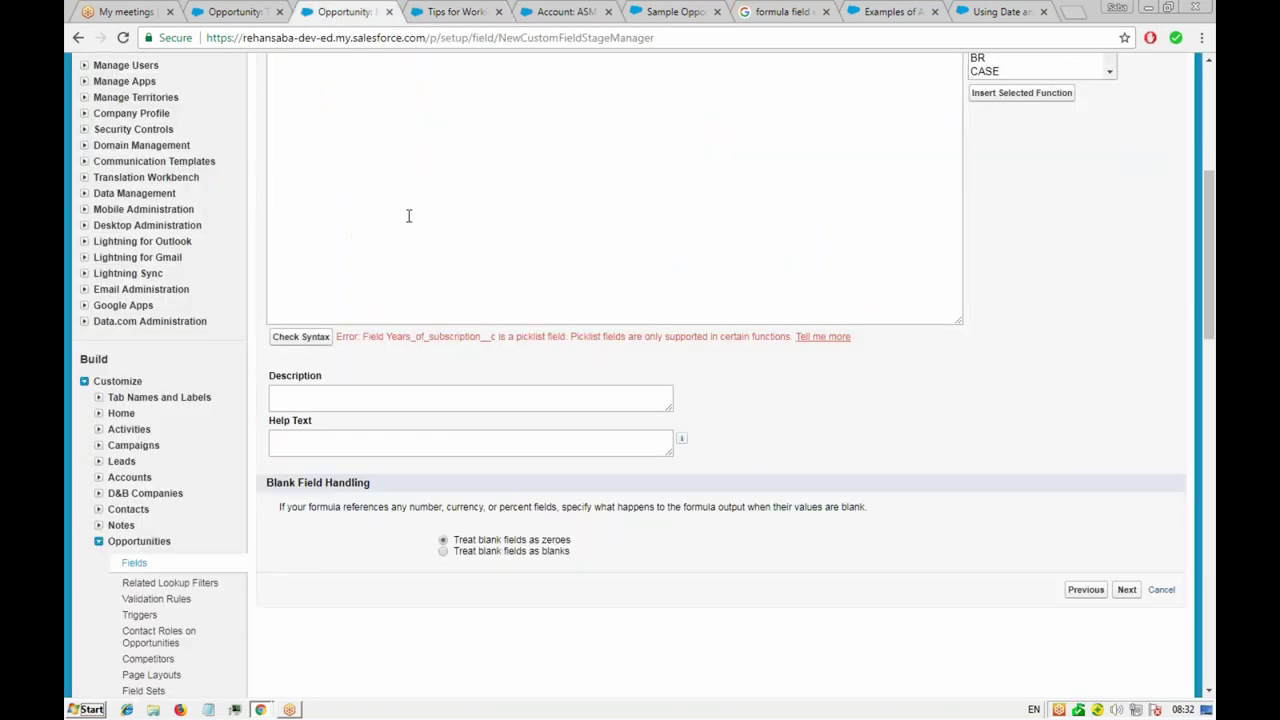
scroll(408, 216, "up", 3)
left_click(235, 12)
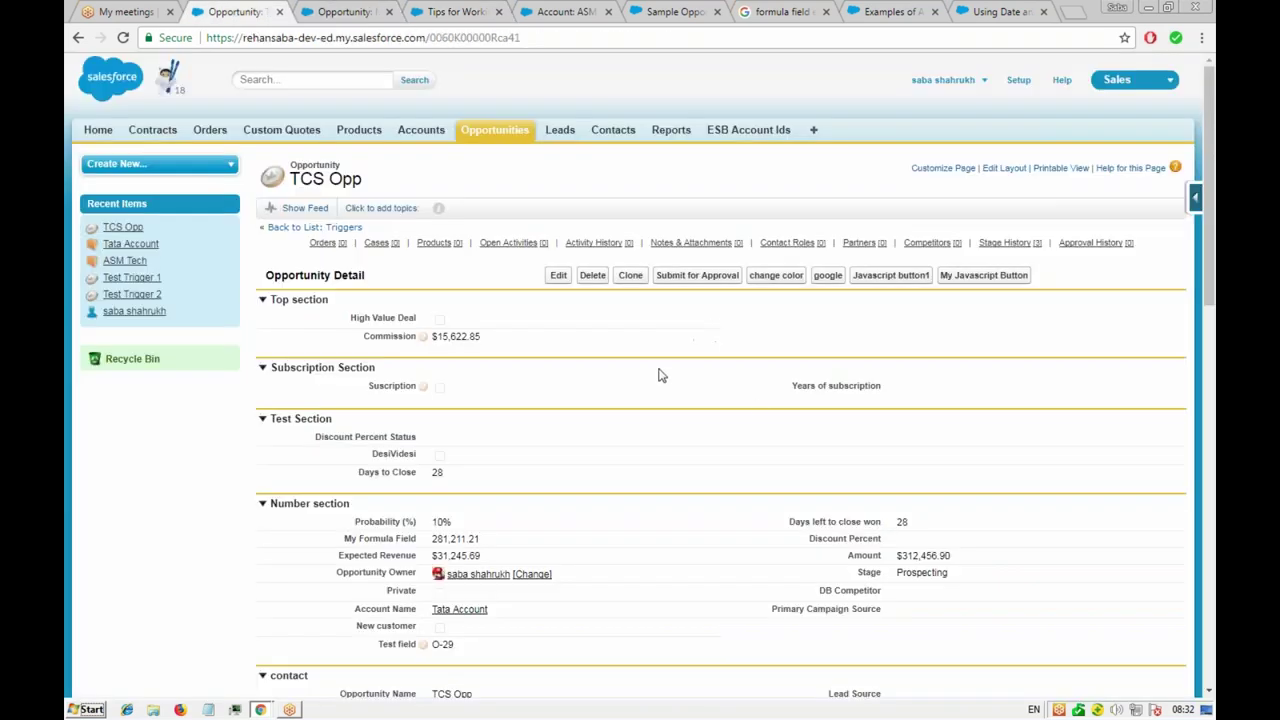
scroll(729, 371, "down", 2)
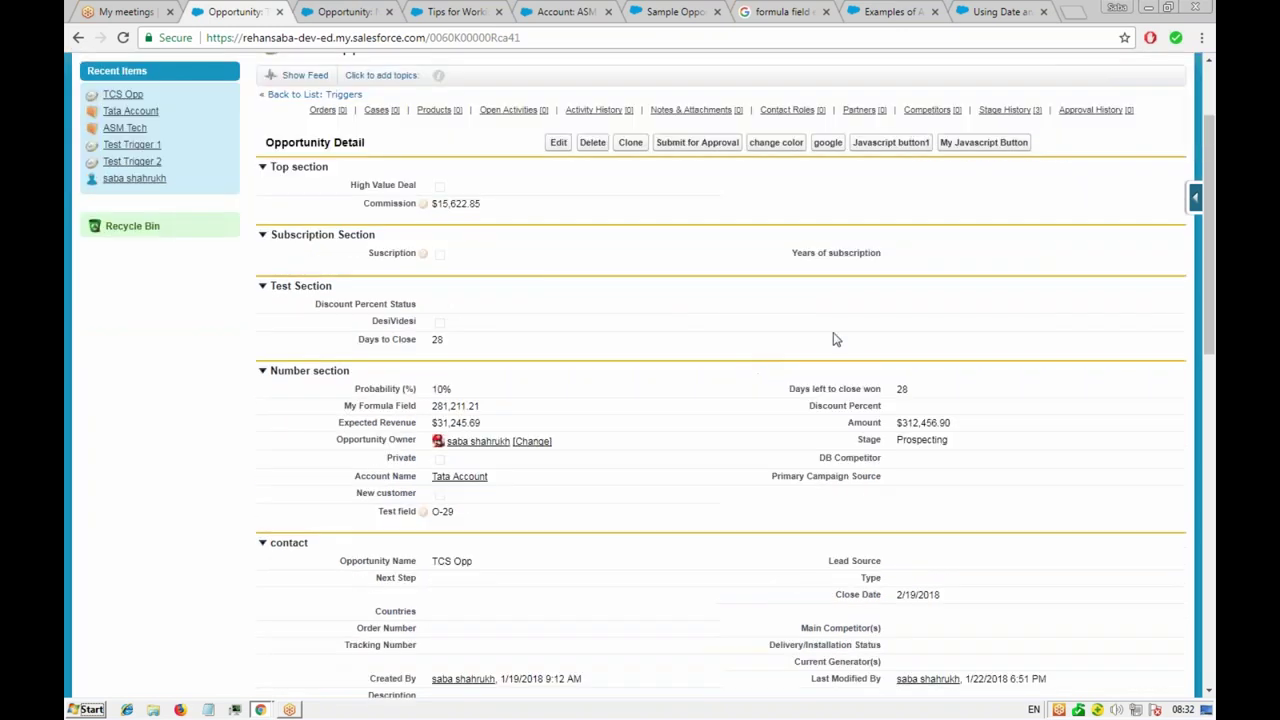
left_click(1198, 200)
left_click(1069, 229)
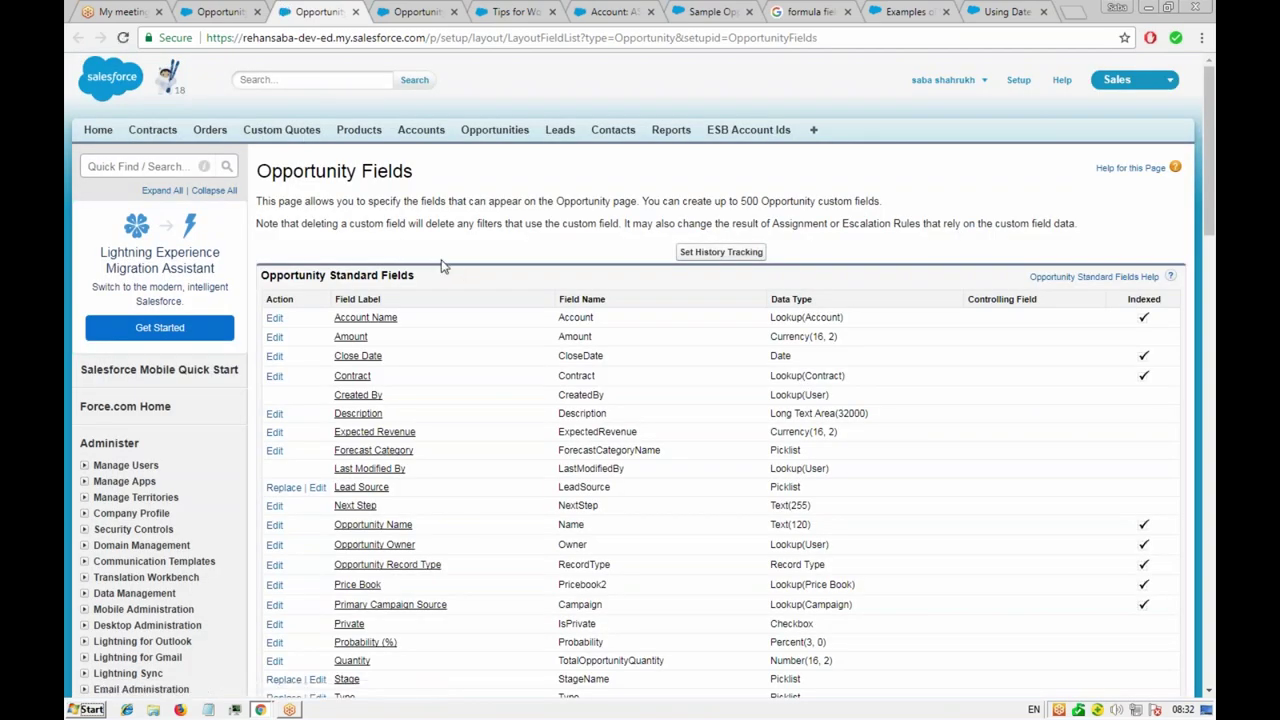
- Edit the Years of subscription custom field, change its data type to Number, accept the data-loss warning and continue to the field details
scroll(479, 288, "down", 1)
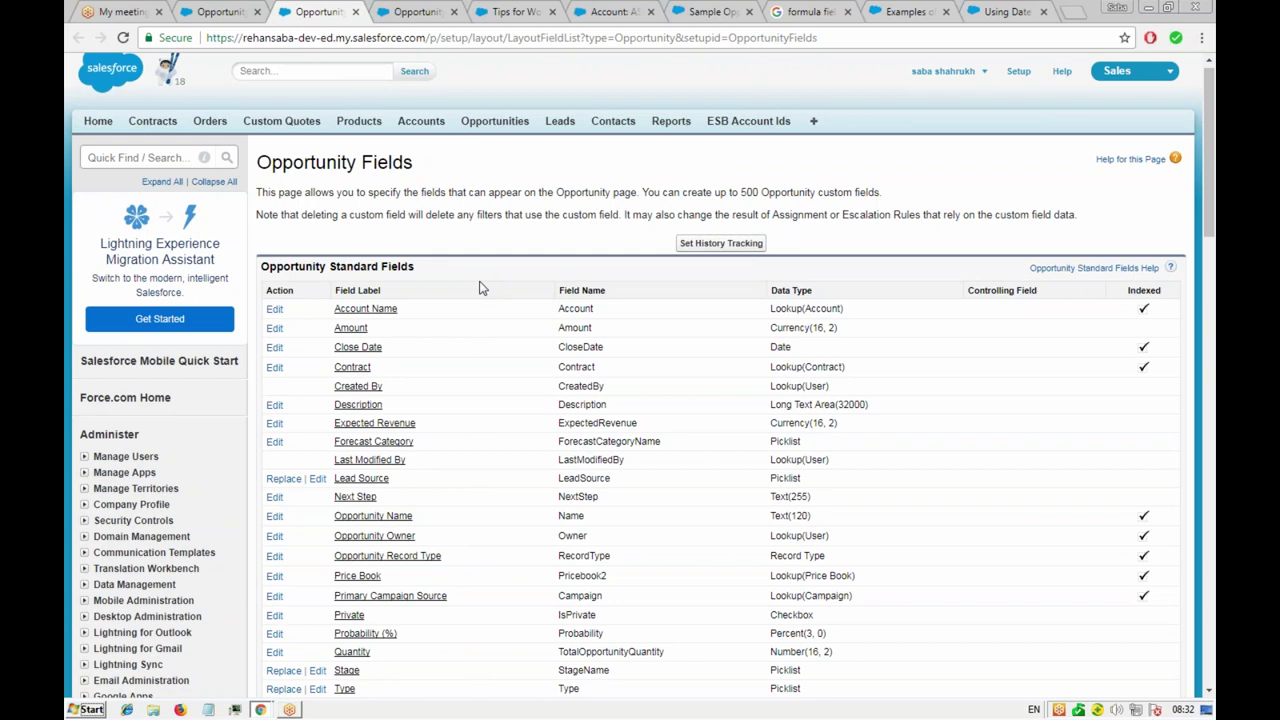
scroll(479, 288, "down", 5)
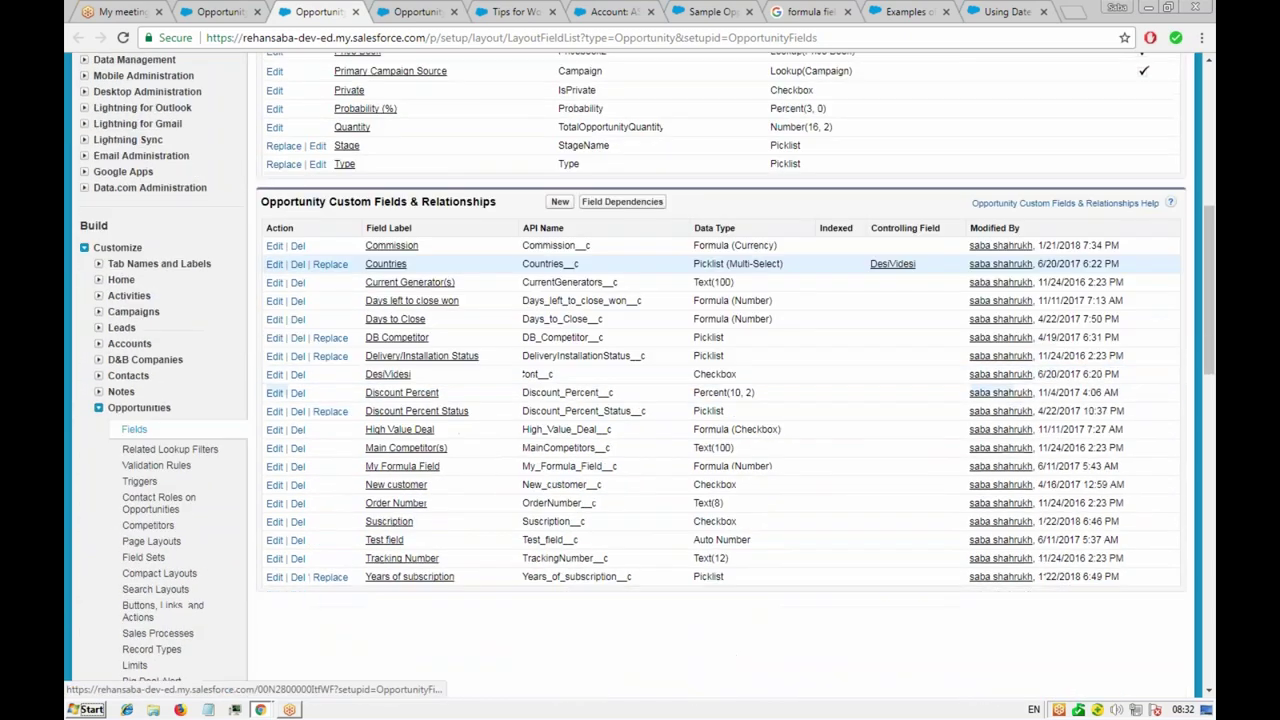
left_click(275, 577)
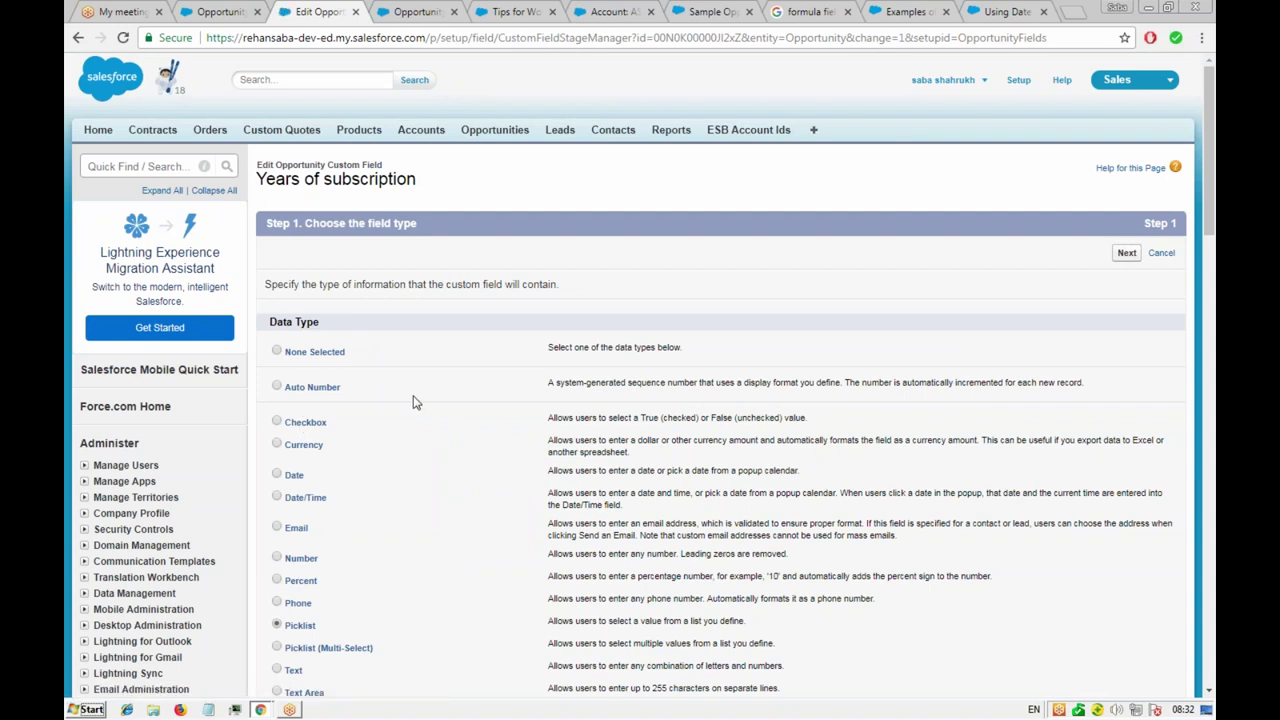
scroll(313, 432, "down", 2)
left_click(277, 424)
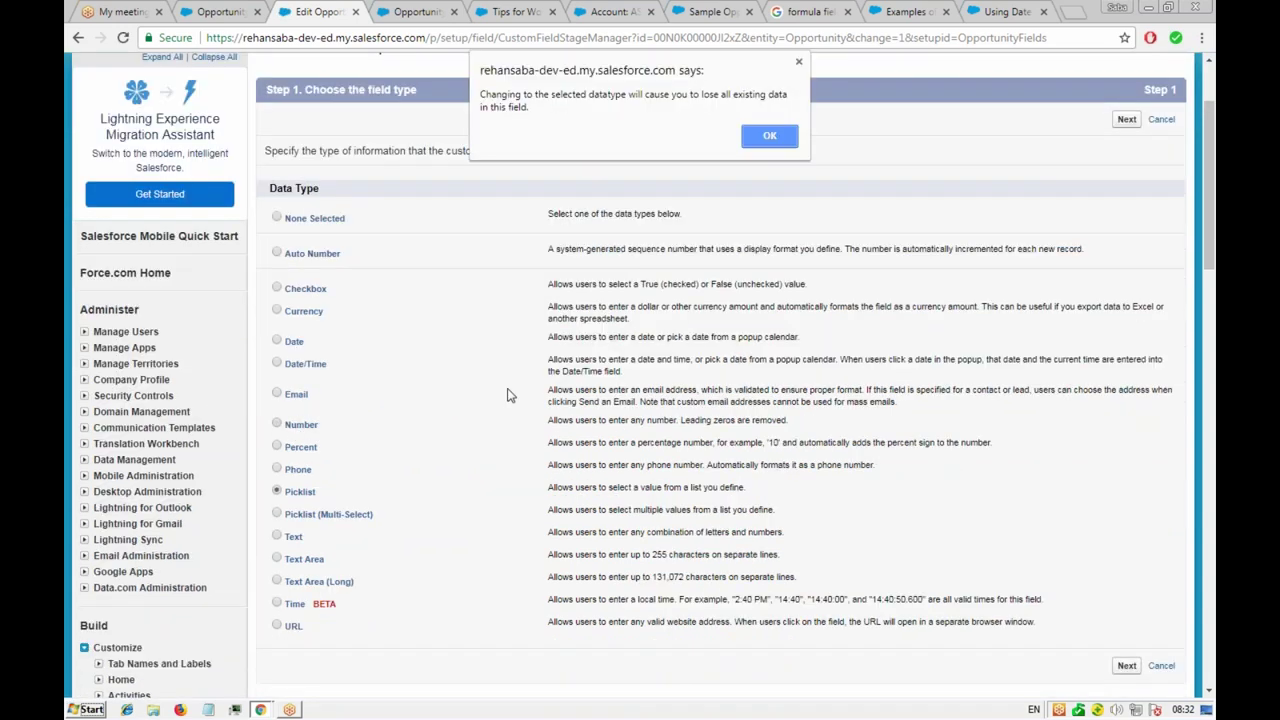
left_click(767, 140)
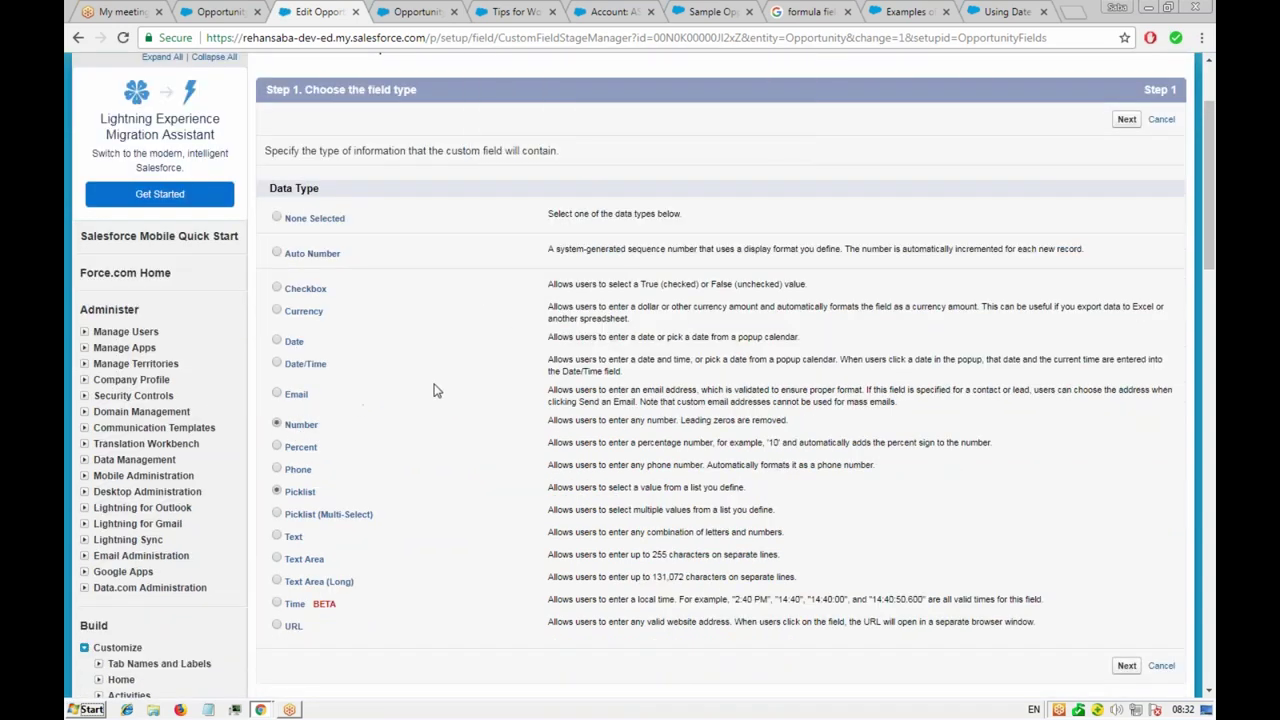
left_click(1130, 121)
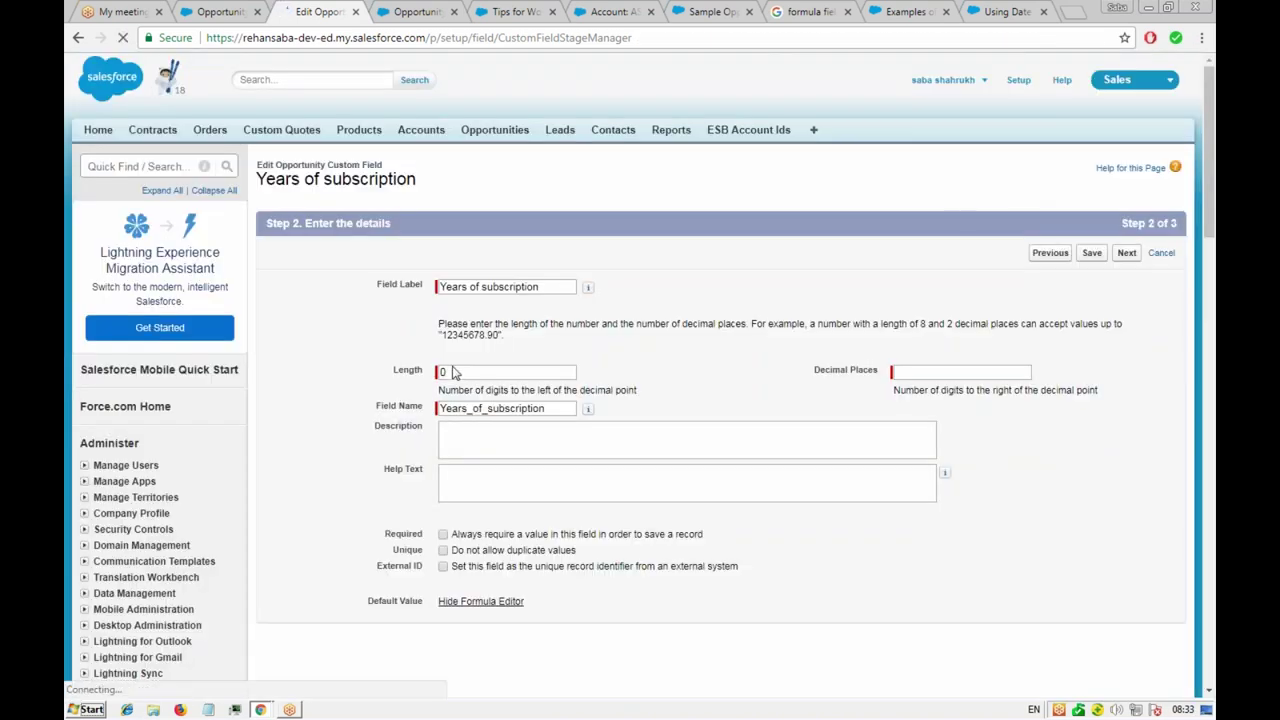
- Give the Number version of Years of subscription a length of 1 and 0 decimal places, keep the default field-level security and save it
left_click(459, 372)
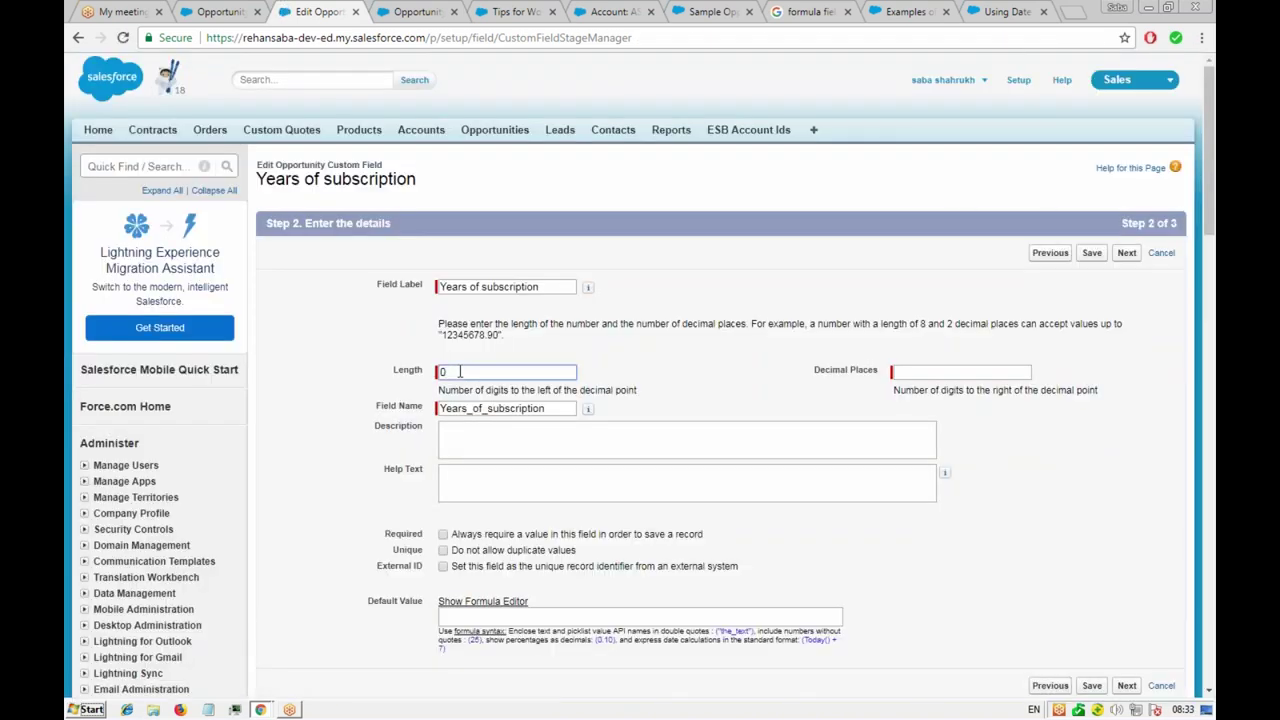
type("1")
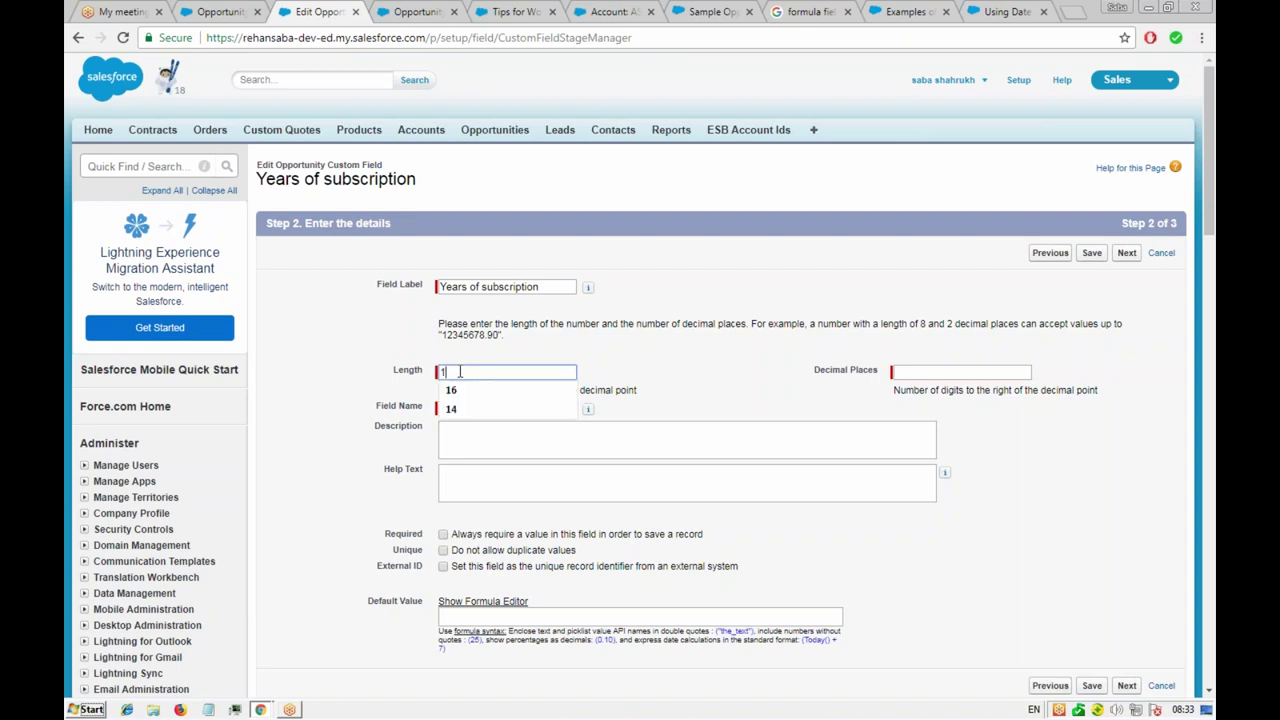
key("Escape")
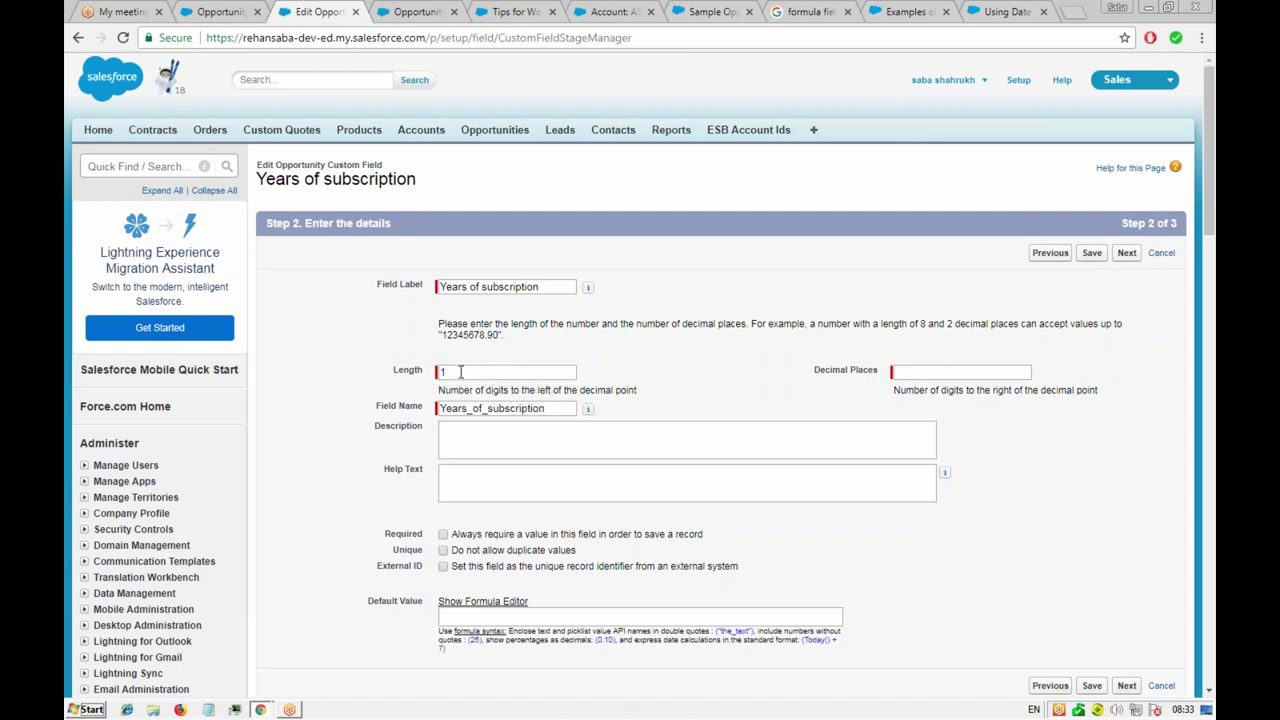
left_click(904, 375)
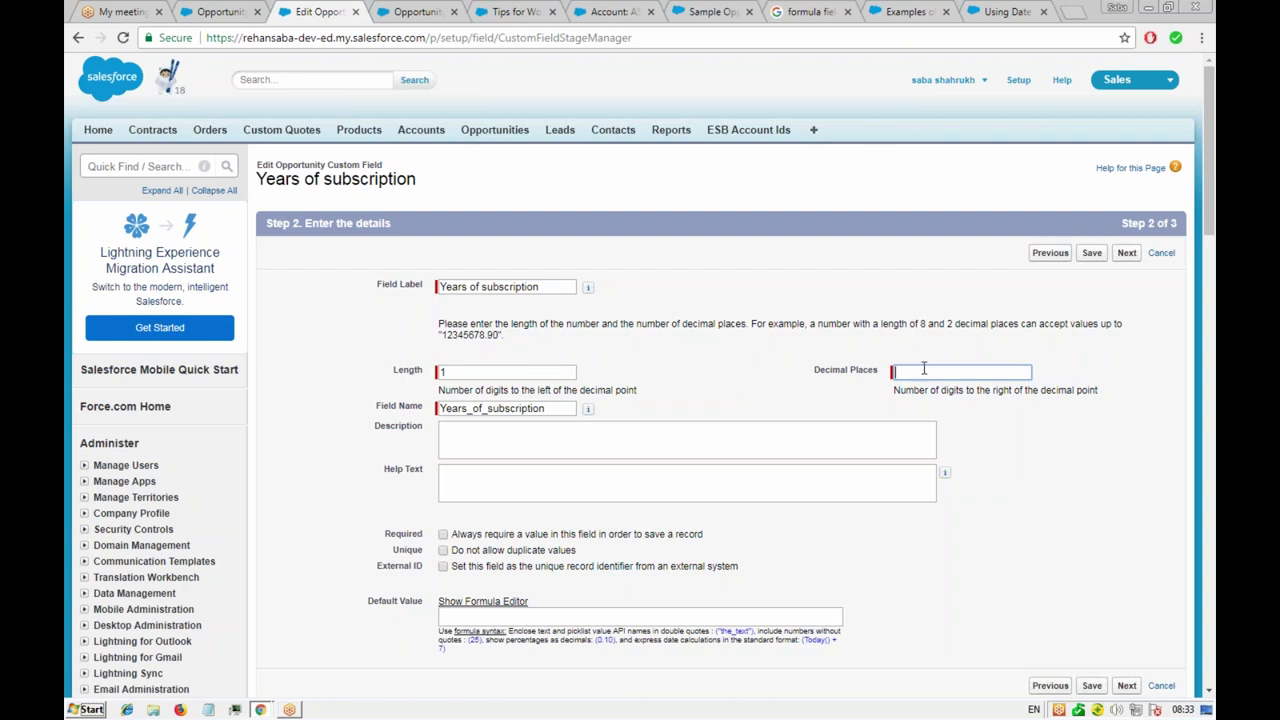
left_click(716, 383)
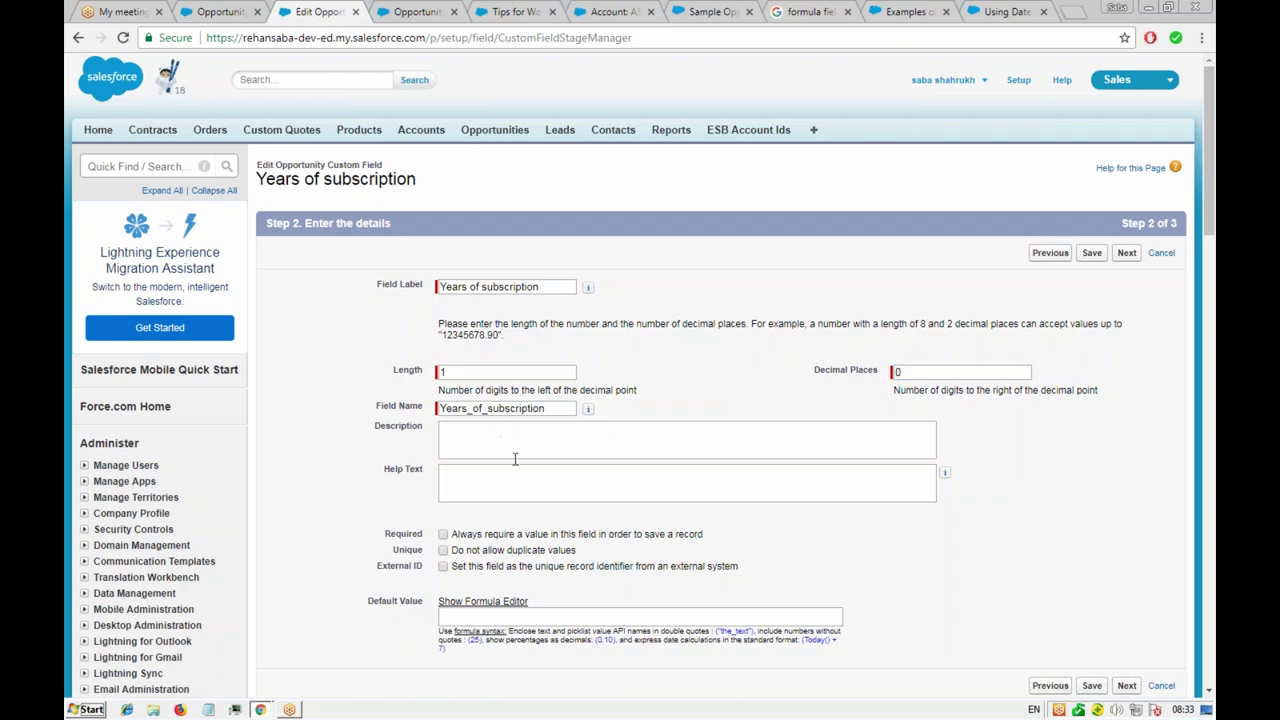
scroll(514, 457, "down", 2)
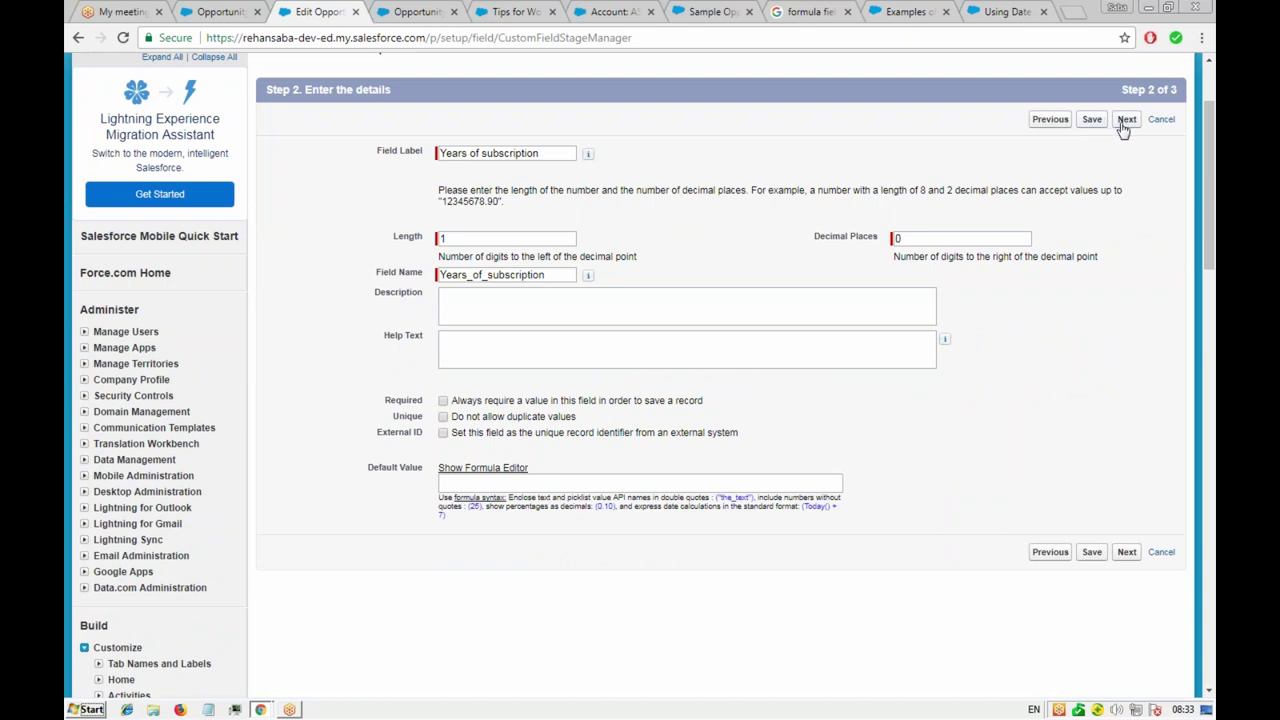
left_click(1124, 122)
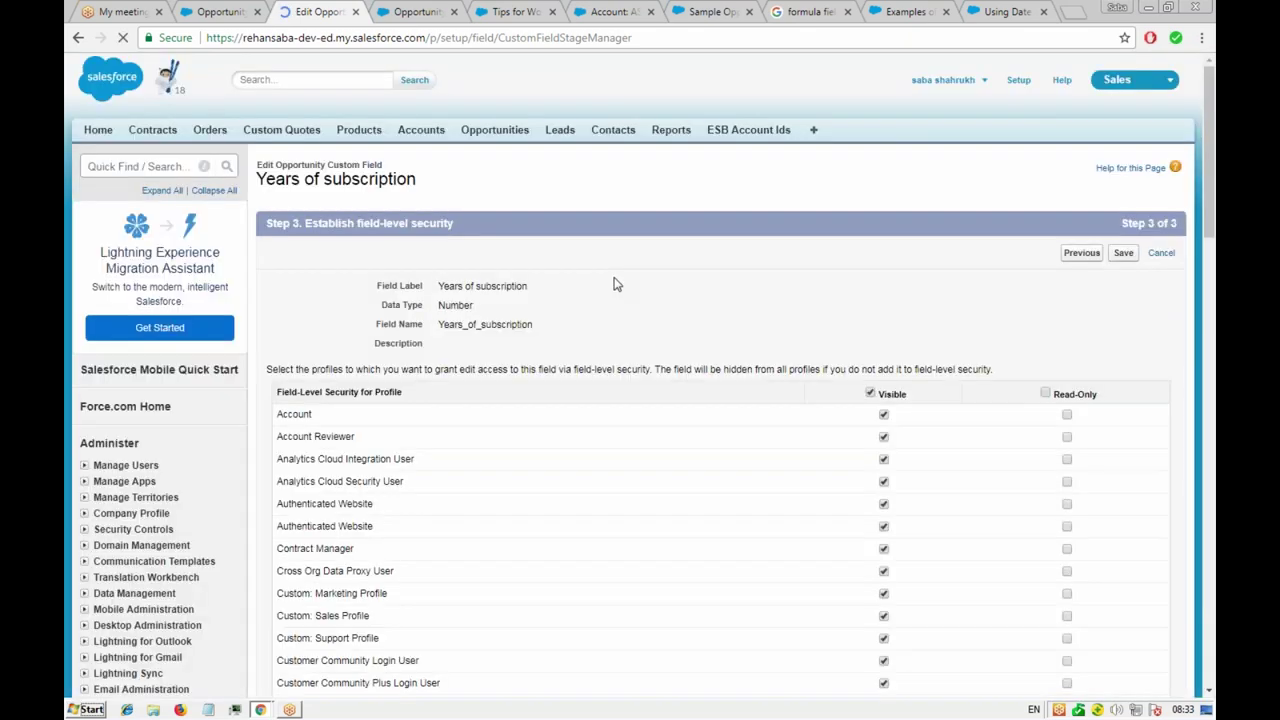
left_click(1123, 253)
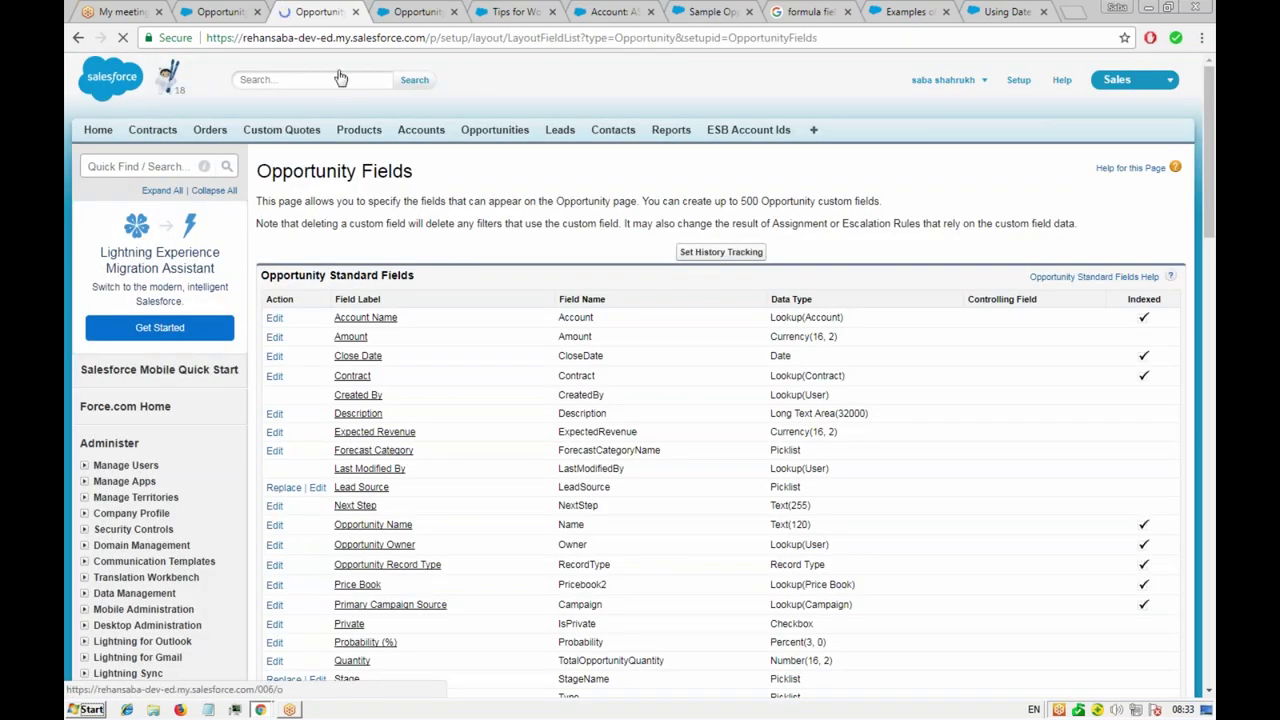
- Return to the Subscription Fess formula and check its syntax again
left_click(210, 12)
key("ctrl+4")
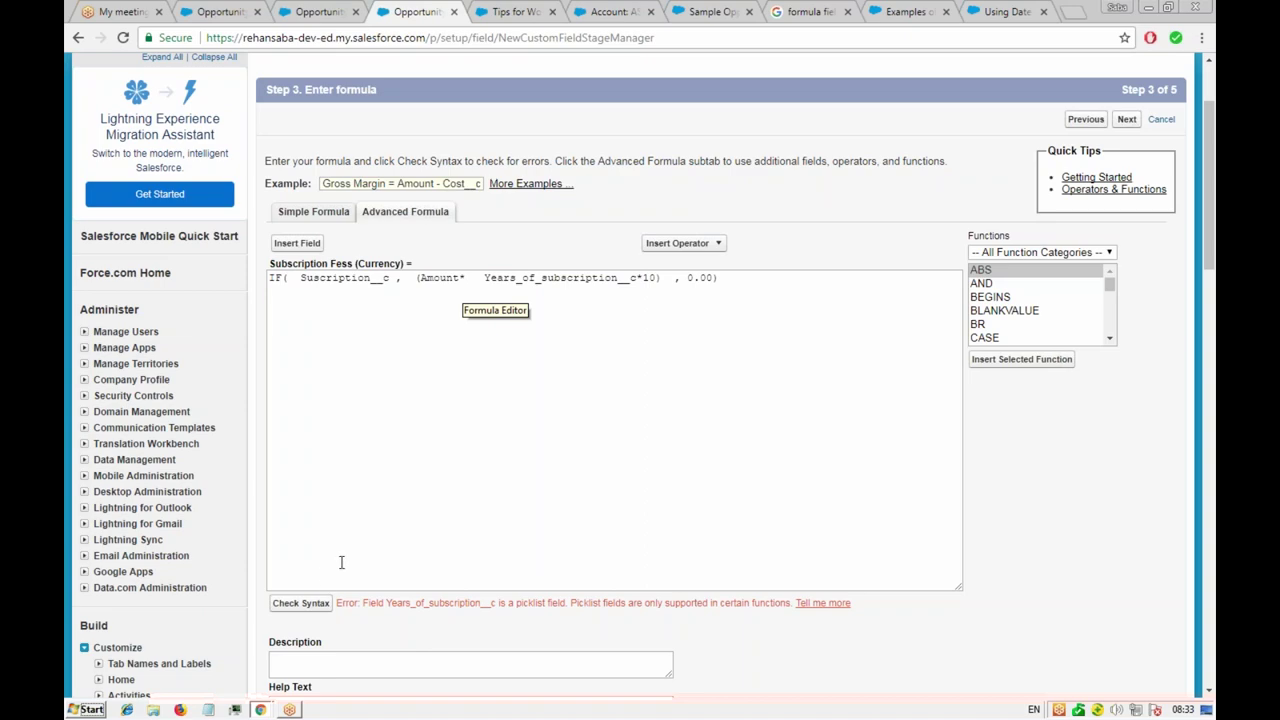
left_click(303, 604)
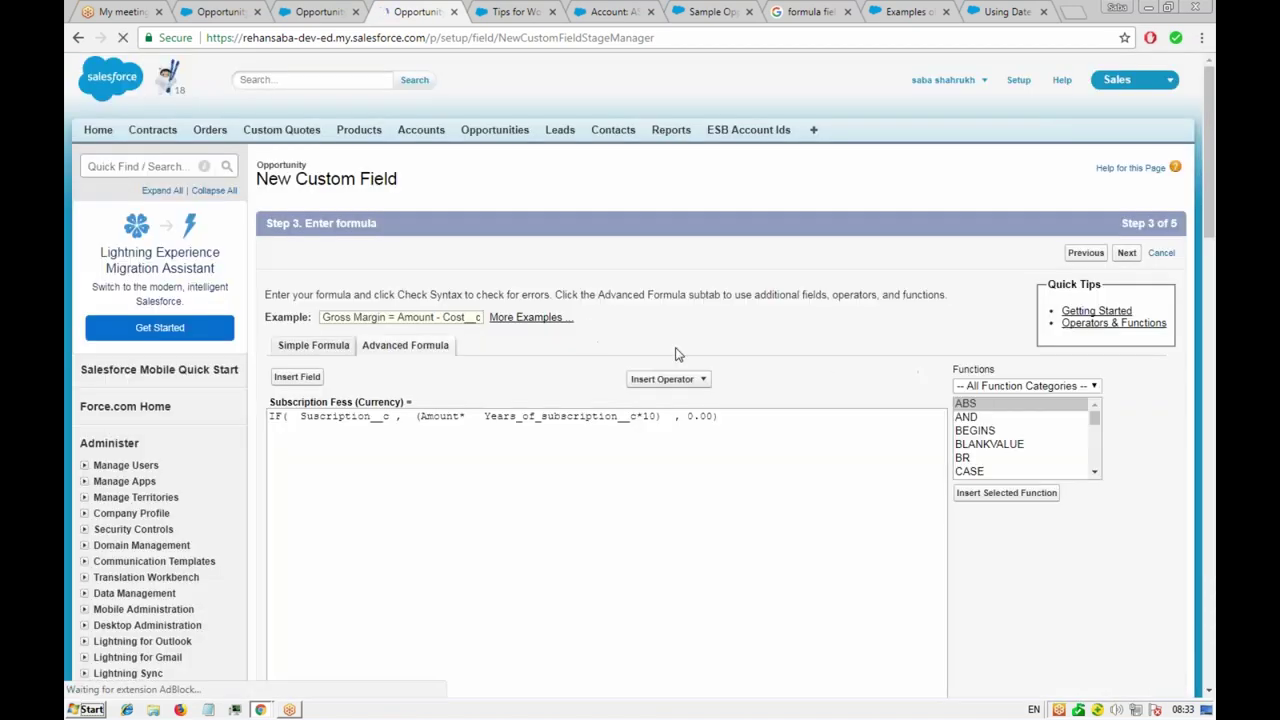
scroll(676, 354, "down", 3)
scroll(676, 354, "down", 2)
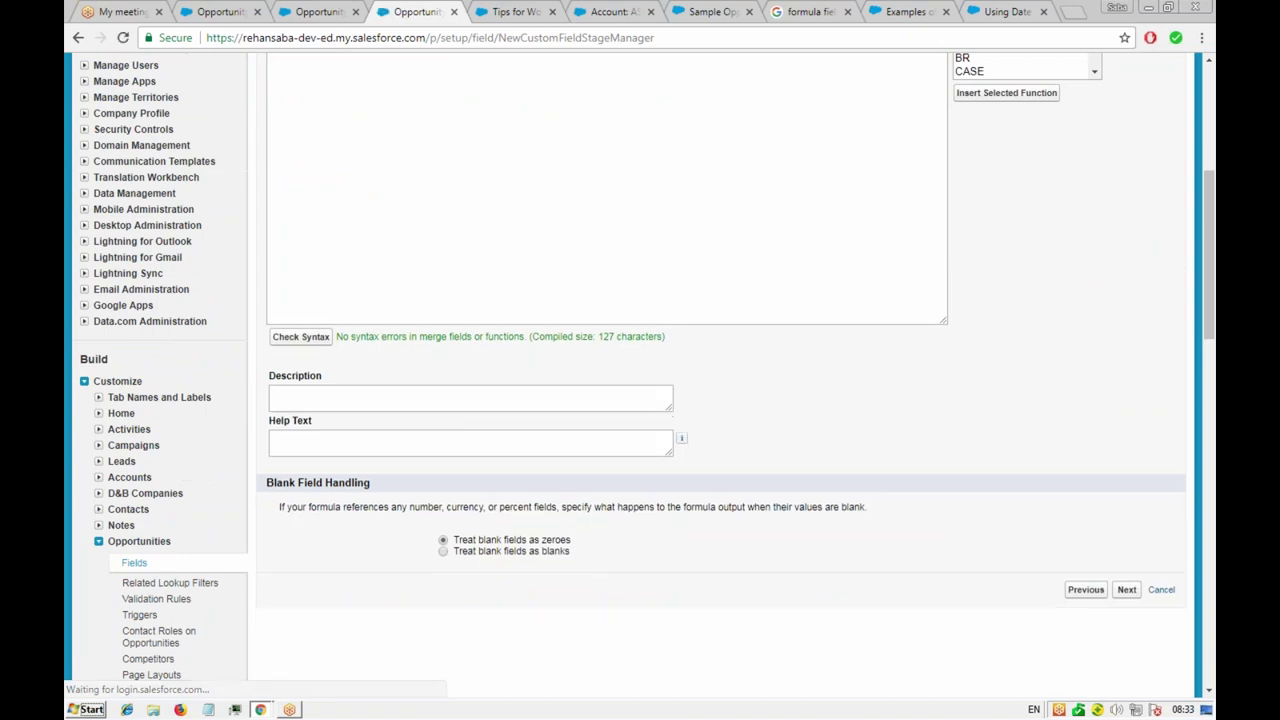
scroll(395, 213, "up", 2)
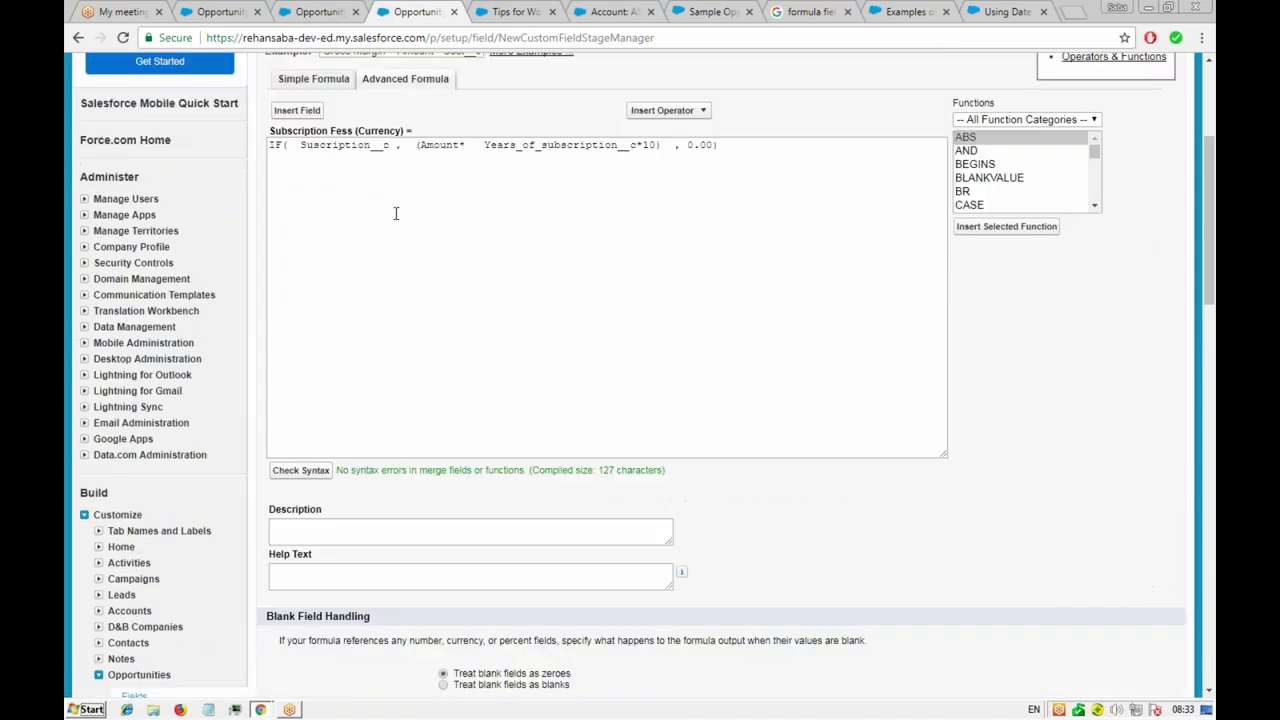
- Remove the extra spaces between Amount* and Years_of_subscription__c in the formula
double_click(331, 146)
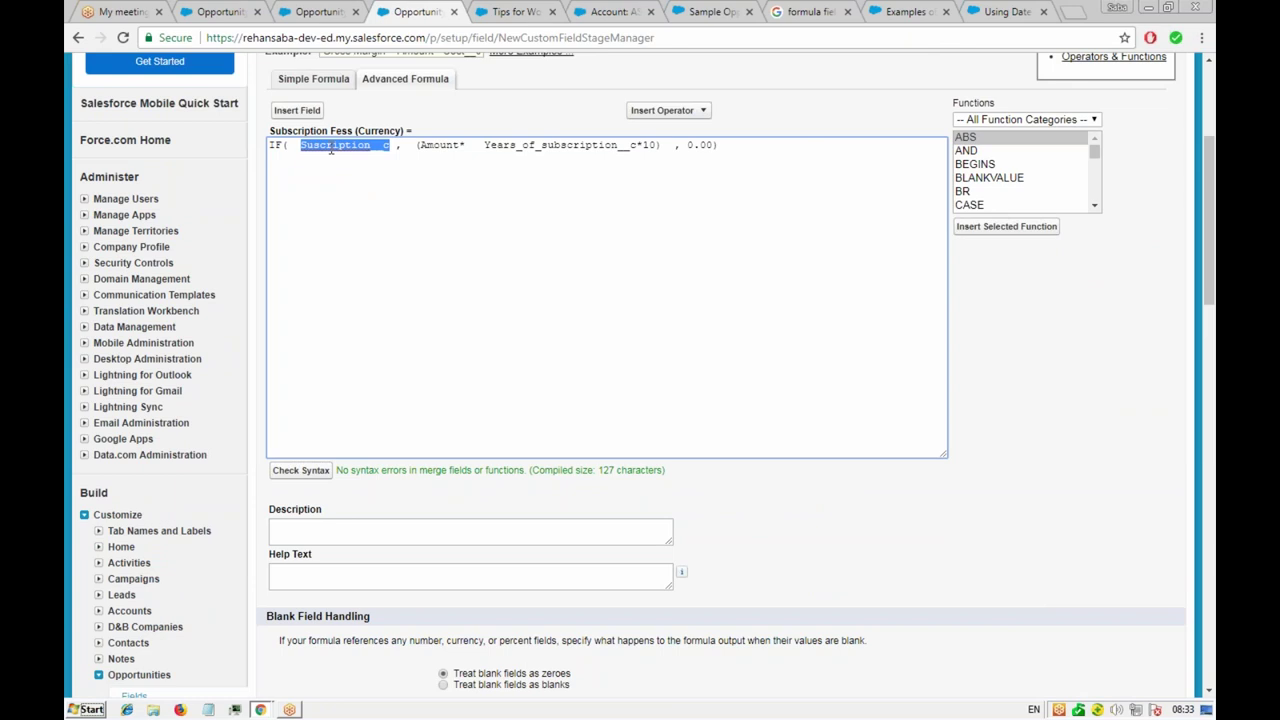
left_click(485, 145)
key("BackSpace")
key("BackSpace")
key("BackSpace")
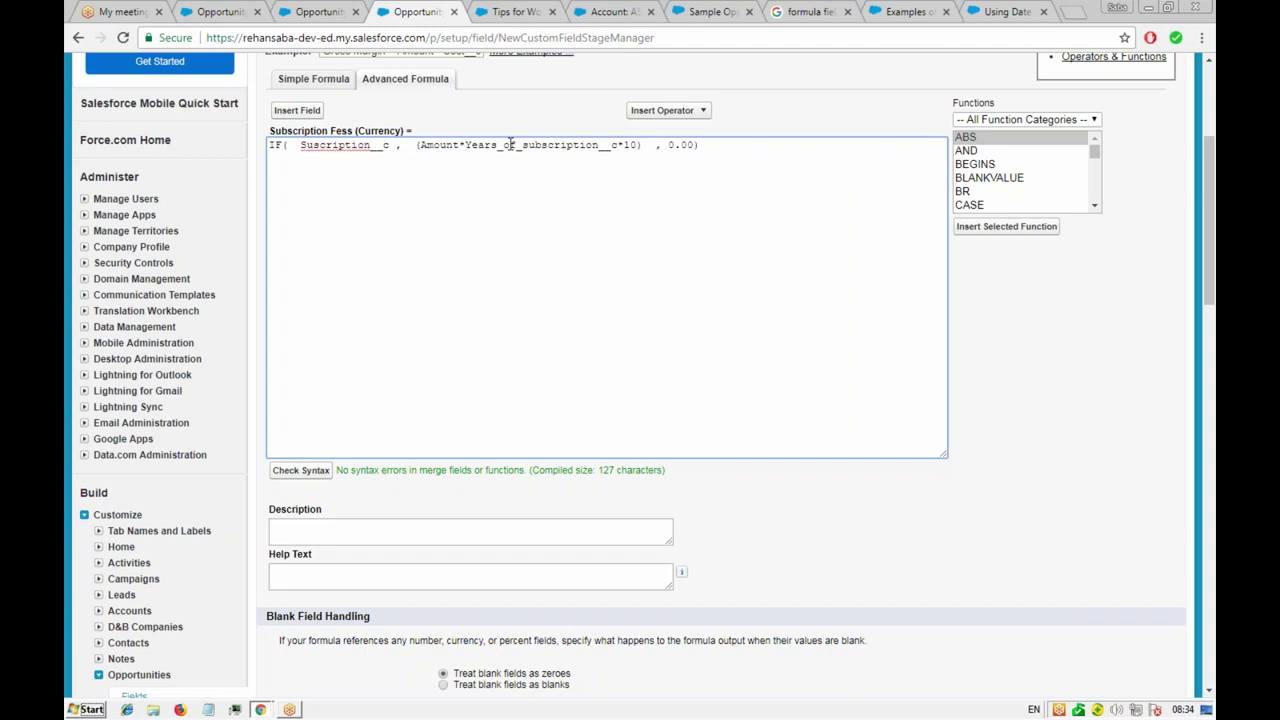
- Look through the list of all formula functions and read the description of the TEXT function
left_click(1096, 209)
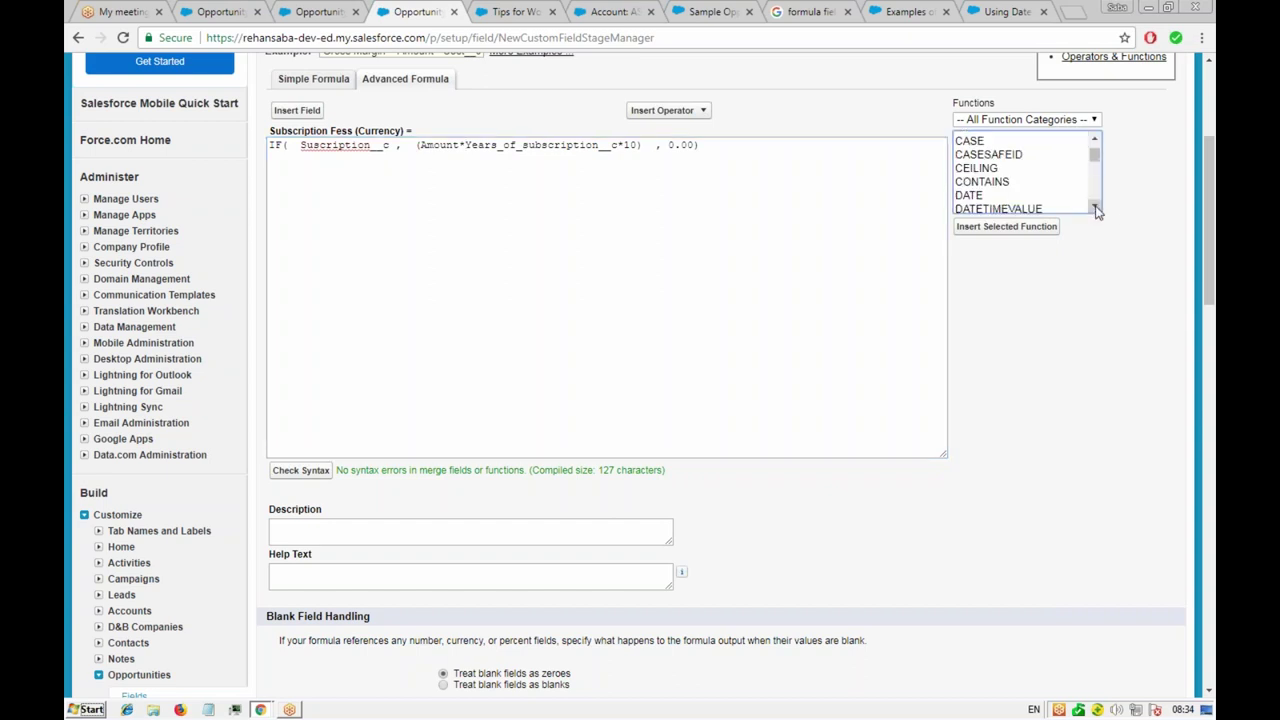
left_click(1096, 140)
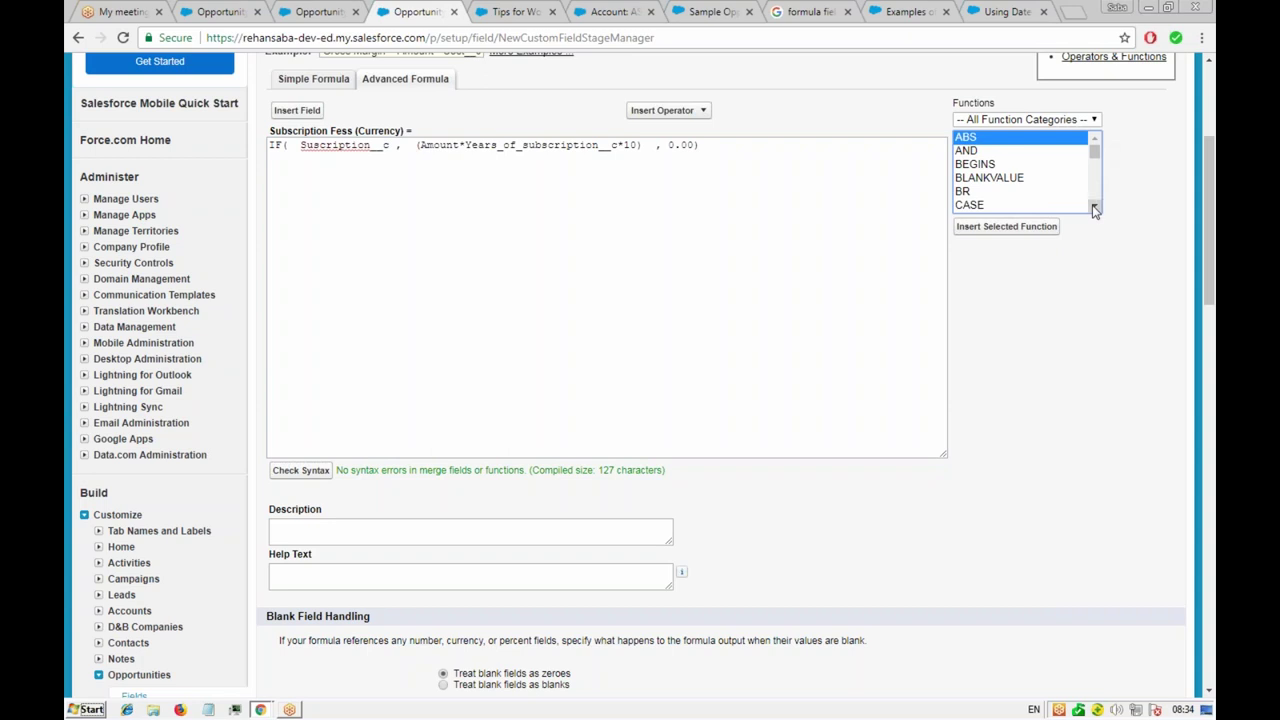
left_click(1096, 209)
left_click(1096, 209)
left_click(1096, 209)
left_click(1096, 209)
left_click(1096, 209)
left_click(1096, 209)
left_click(1096, 209)
left_click(1096, 209)
left_click(1096, 209)
left_click(1096, 209)
left_click(1096, 209)
left_click(1096, 209)
left_click(1096, 209)
left_click(1096, 209)
left_click(1096, 209)
left_click(1096, 209)
left_click(1096, 209)
left_click(1096, 209)
left_click(1096, 209)
left_click(1096, 209)
left_click(1096, 209)
left_click(1096, 209)
left_click(1096, 209)
left_click(1096, 140)
left_click(1096, 140)
left_click(985, 158)
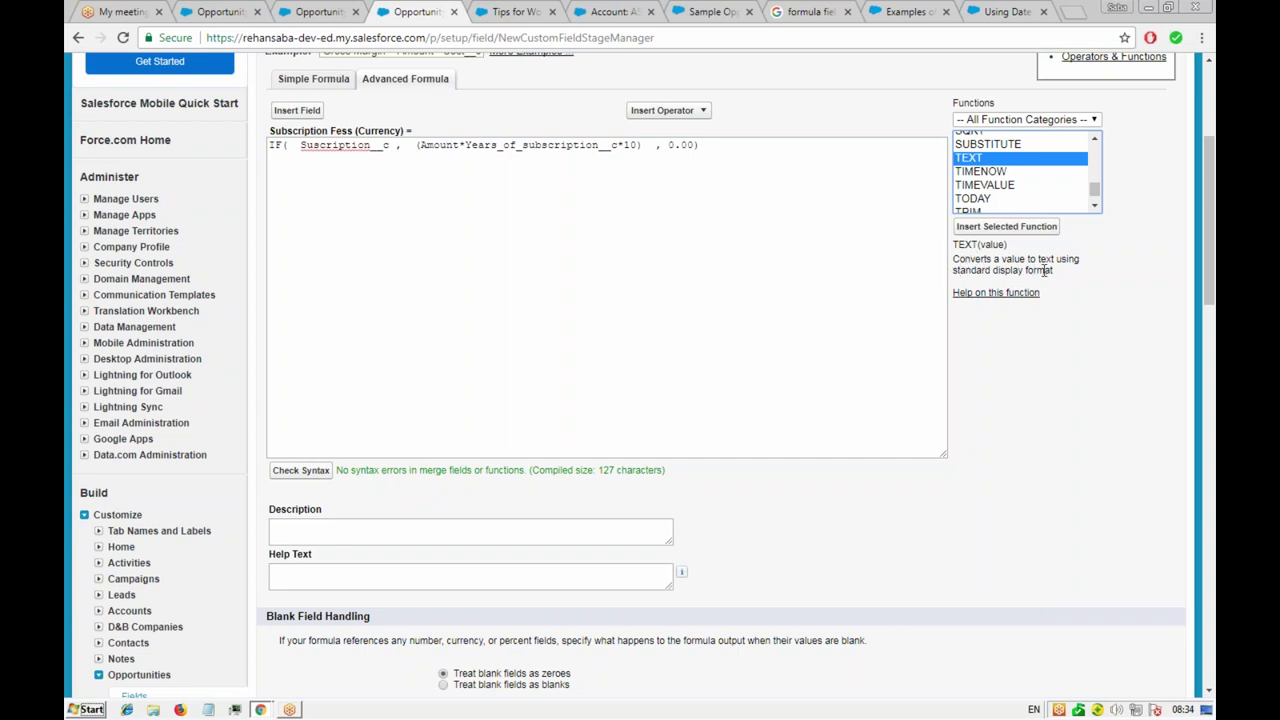
- Find the VALUE function in the function list and read its description
left_click(1095, 208)
left_click(1095, 208)
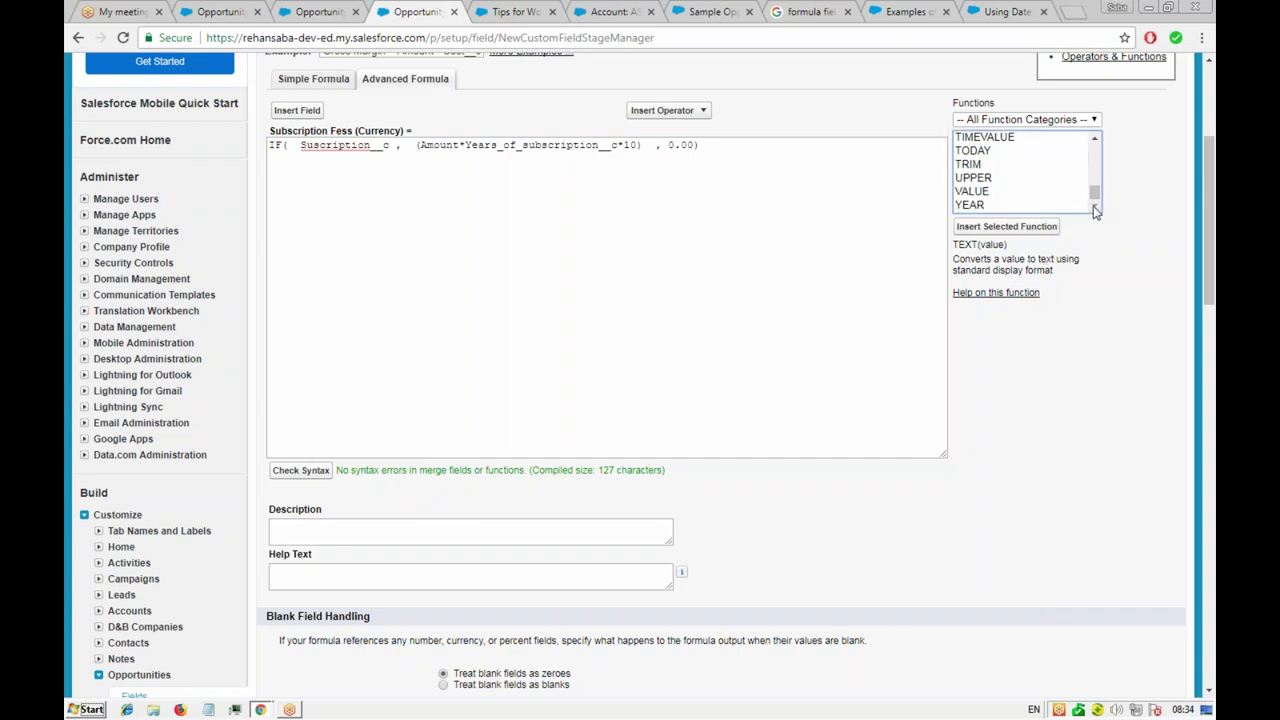
left_click(982, 196)
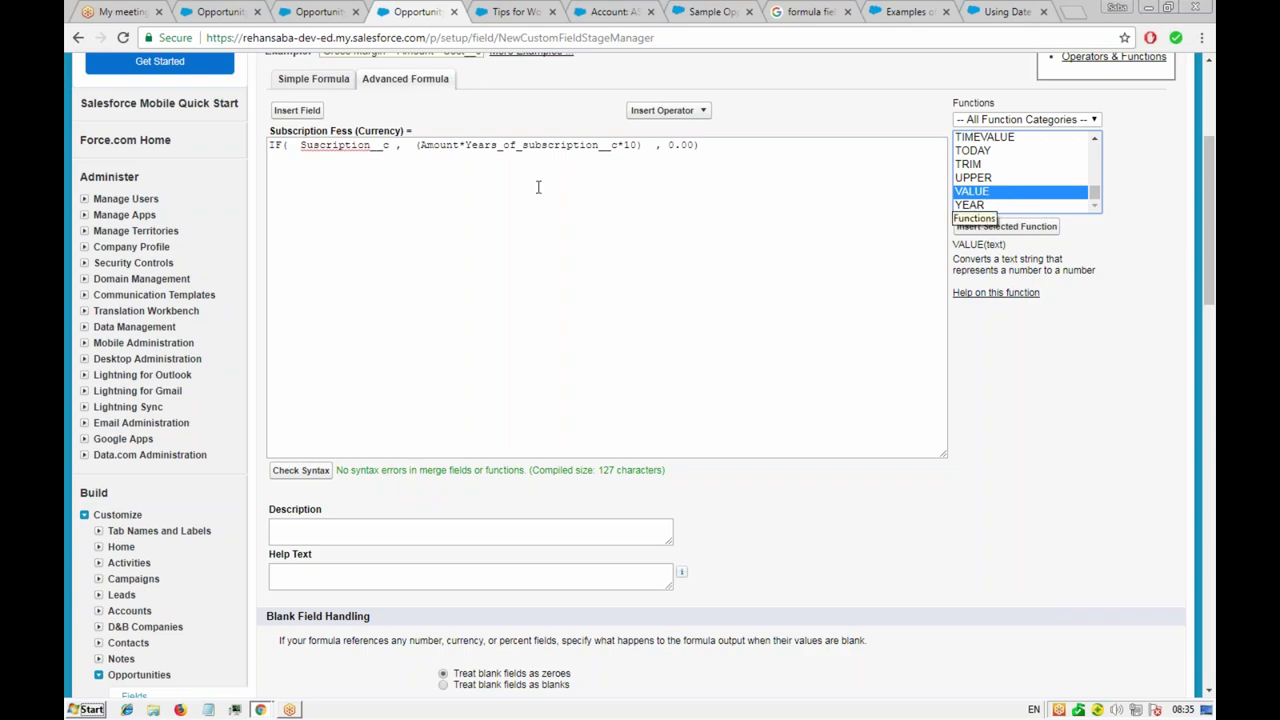
left_click(310, 12)
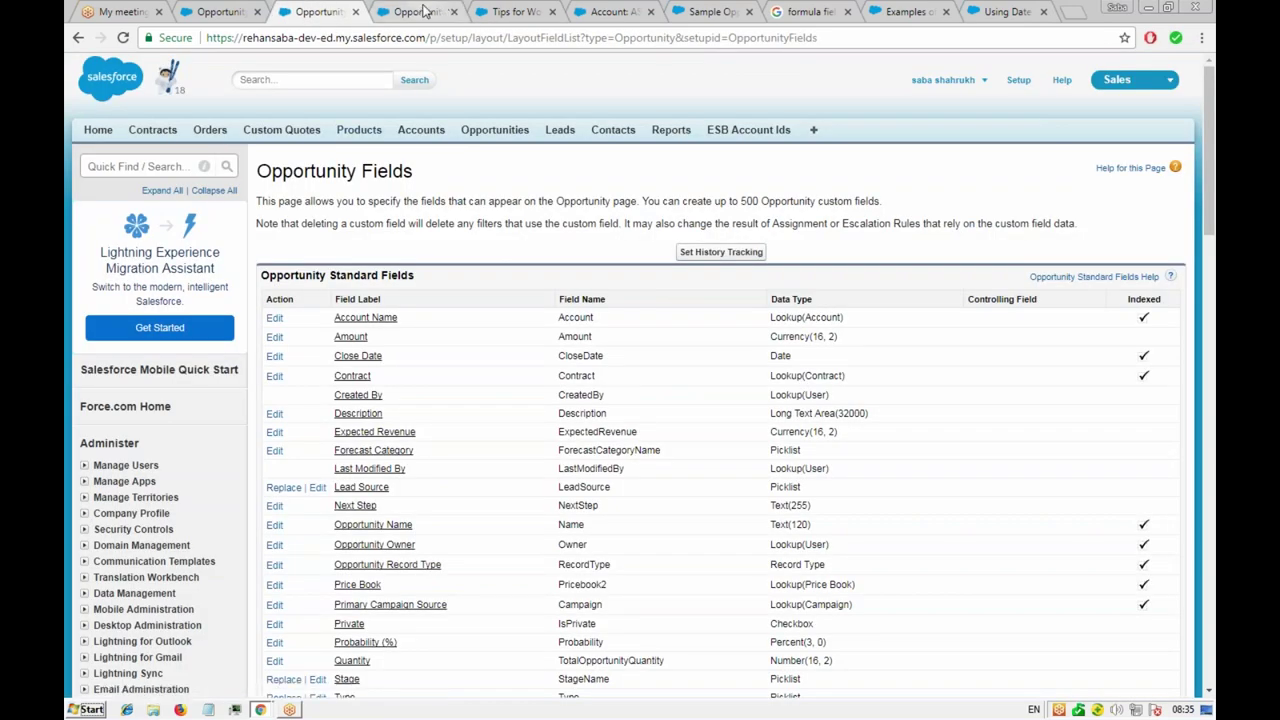
left_click(425, 11)
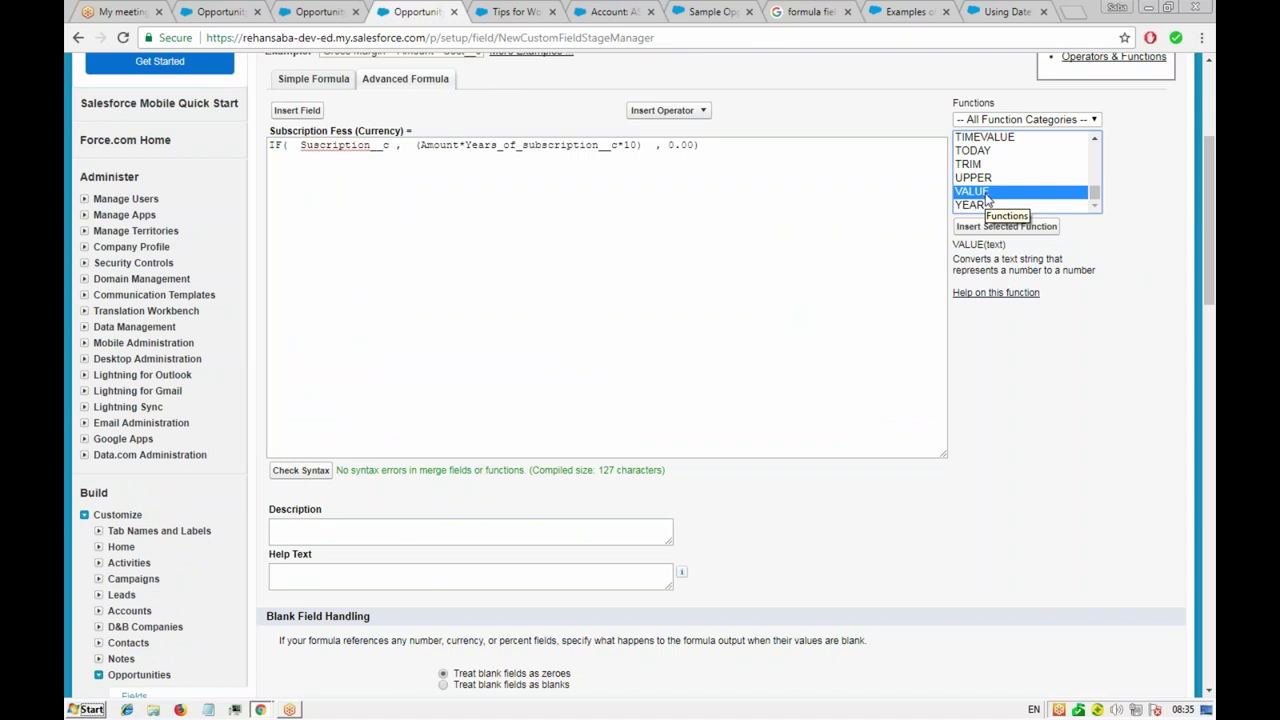
- Edit the Years of subscription custom field, change its data type to Picklist, accept the data-loss warning and continue to the details
left_click(310, 12)
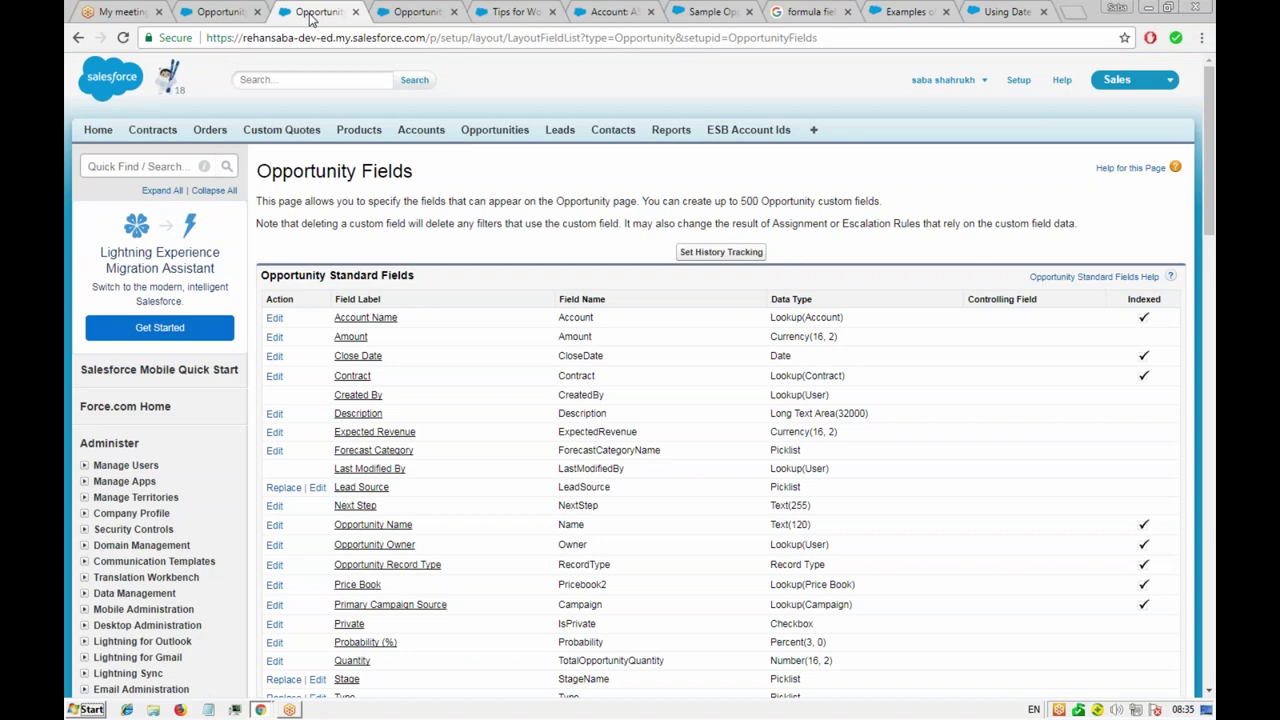
scroll(573, 252, "down", 4)
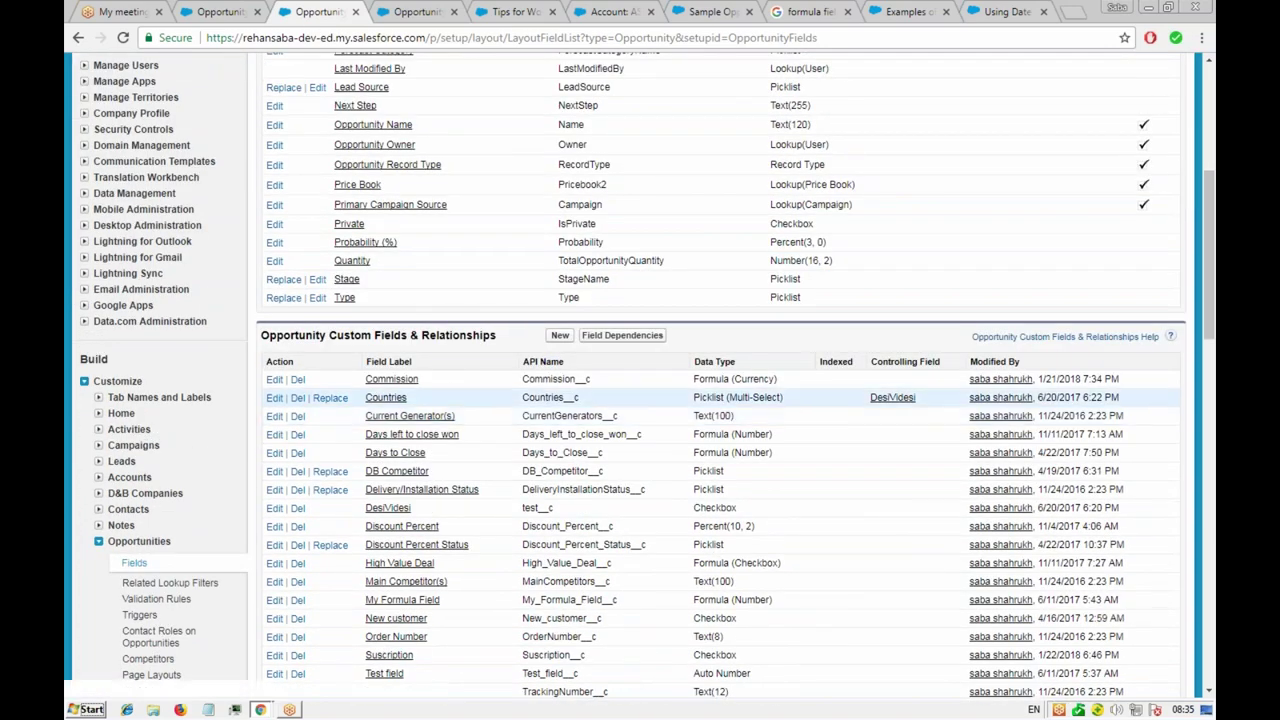
scroll(520, 422, "down", 4)
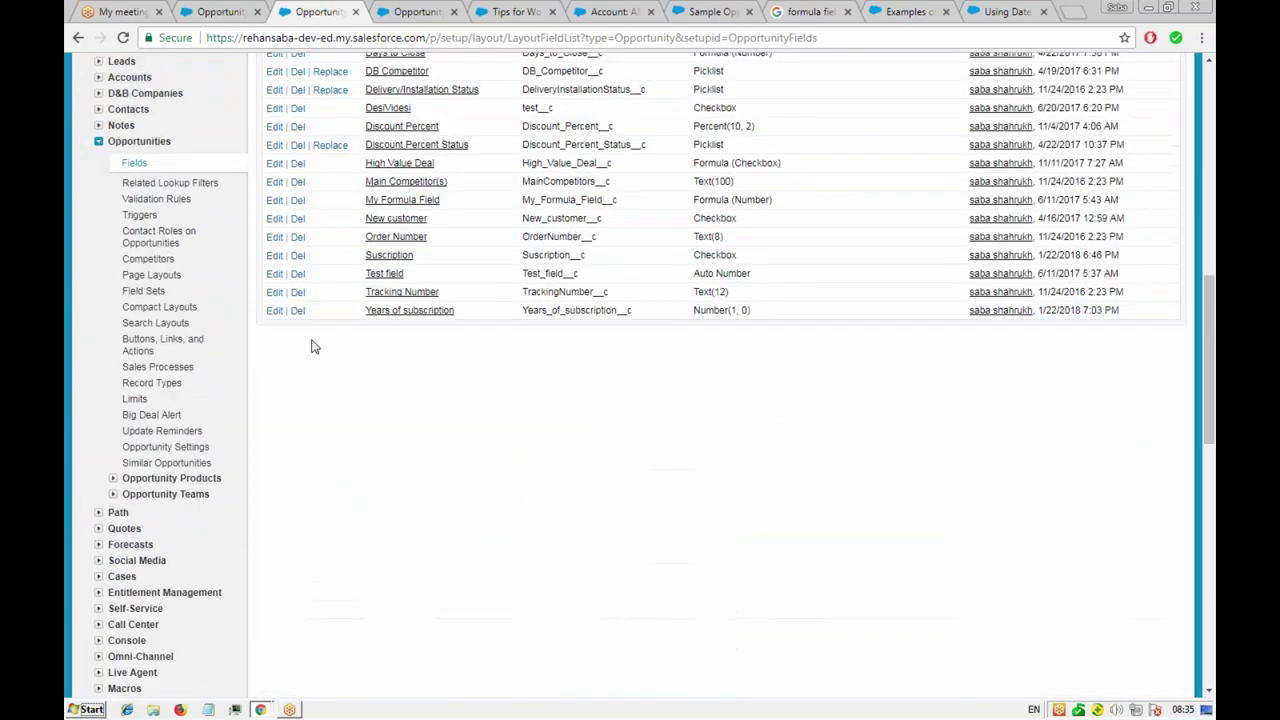
left_click(276, 312)
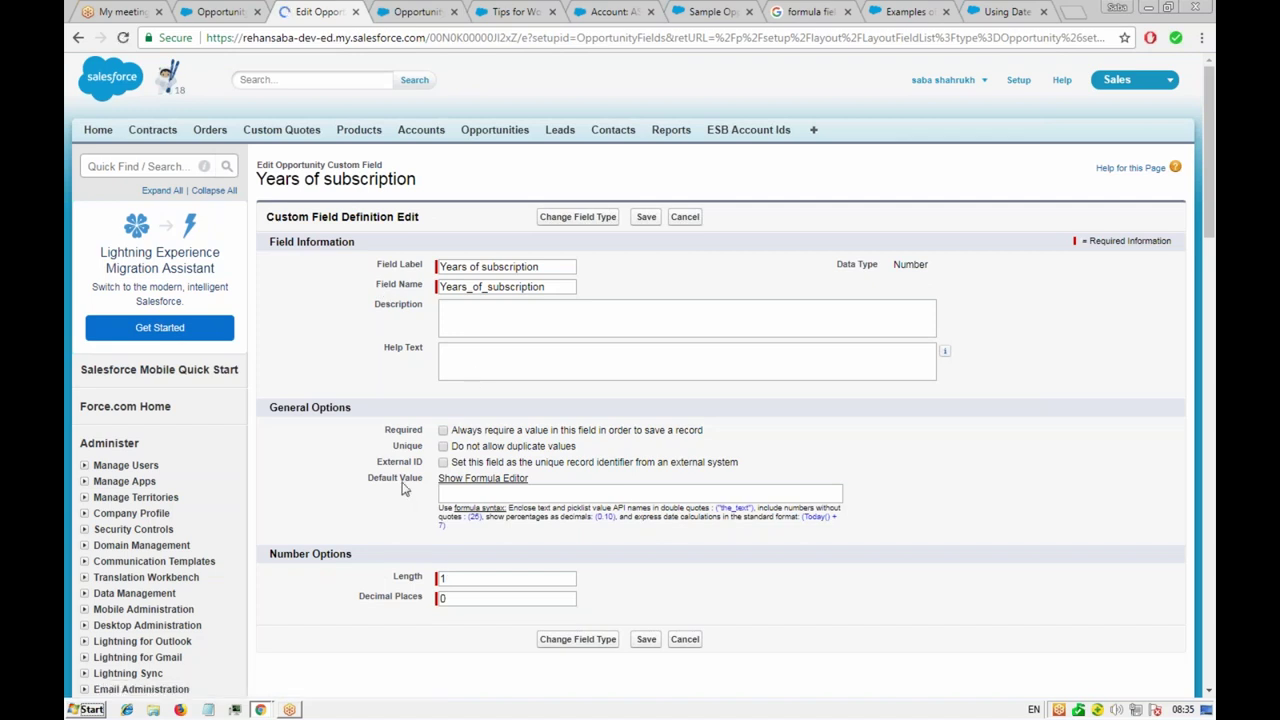
left_click(587, 218)
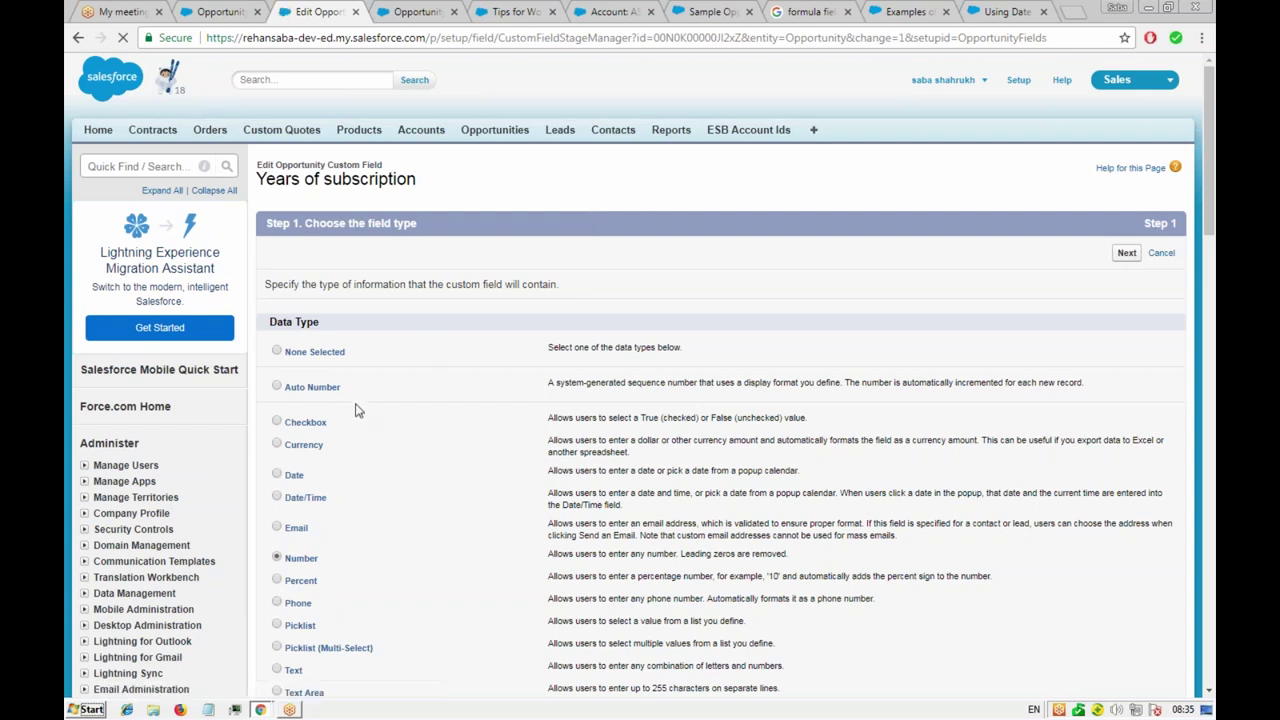
scroll(320, 335, "down", 2)
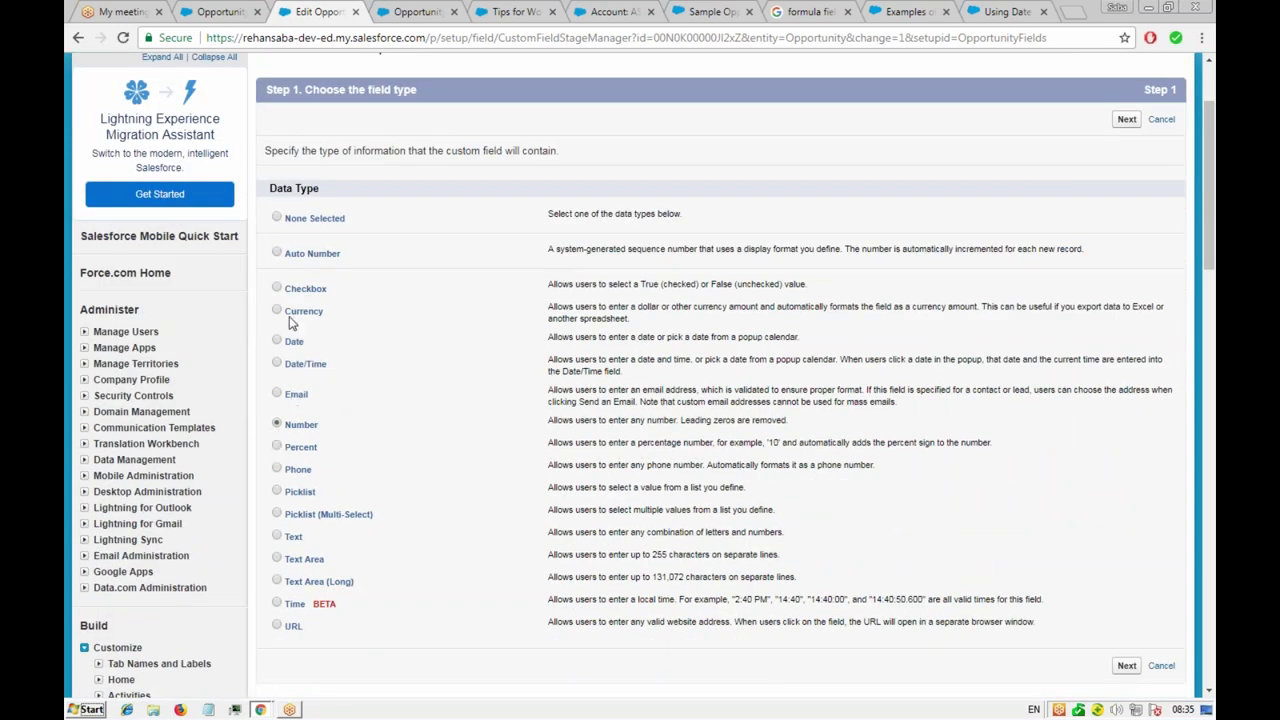
left_click(277, 492)
left_click(776, 138)
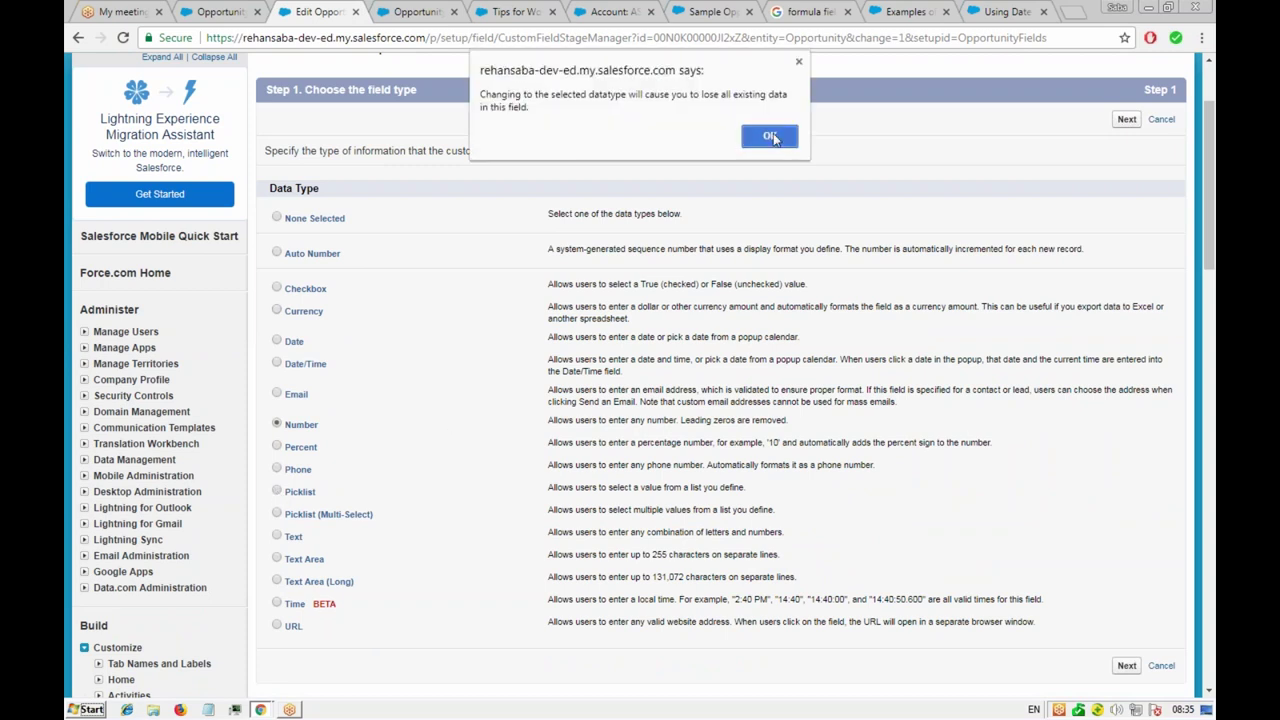
left_click(1127, 119)
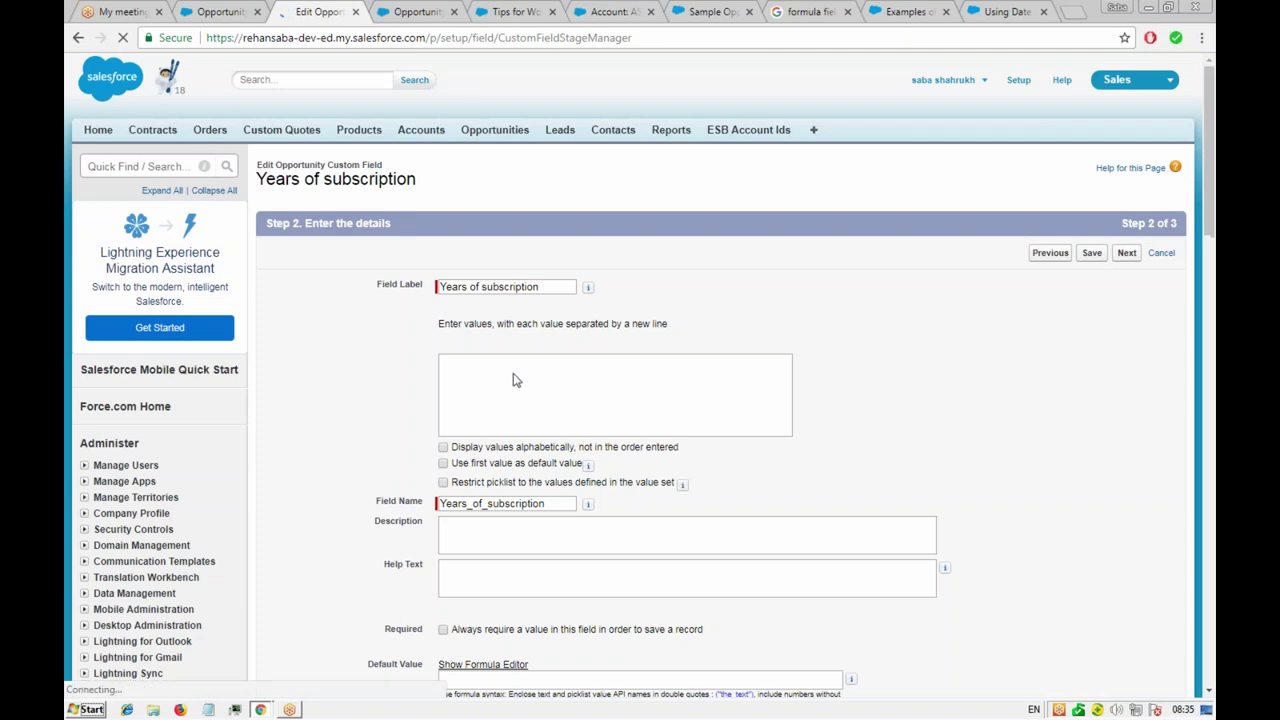
- Enter the picklist values 1, 2, 3, 4 and 5 on separate lines and save the Years of subscription field
left_click(470, 376)
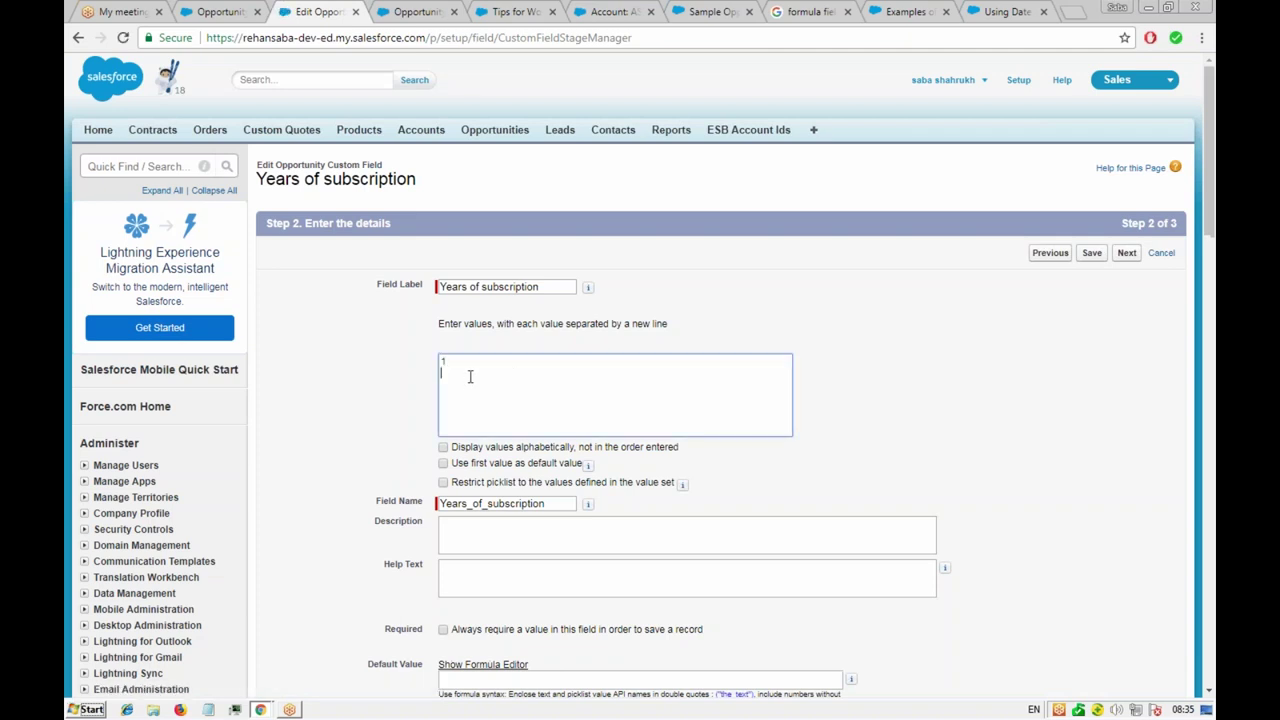
type("1 2 3 4 5")
left_click(1127, 258)
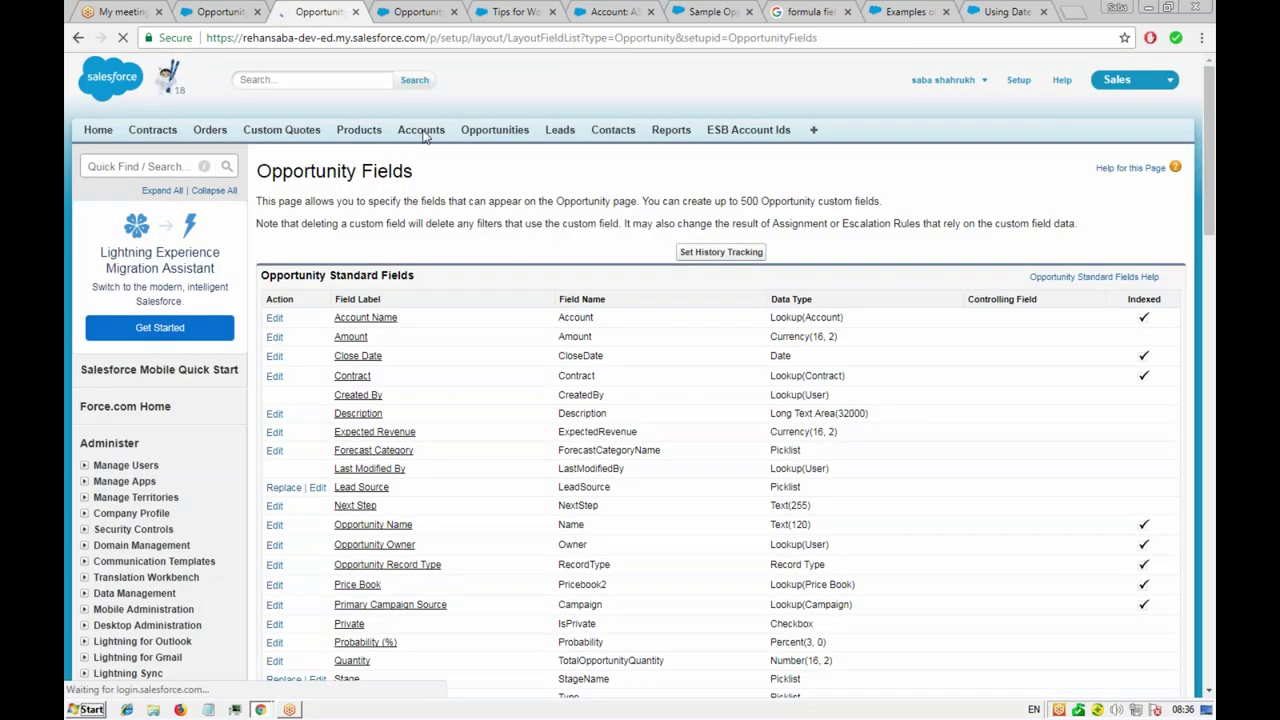
- Wrap Years_of_subscription__c in a TEXT function inside the Subscription Fess formula
left_click(431, 16)
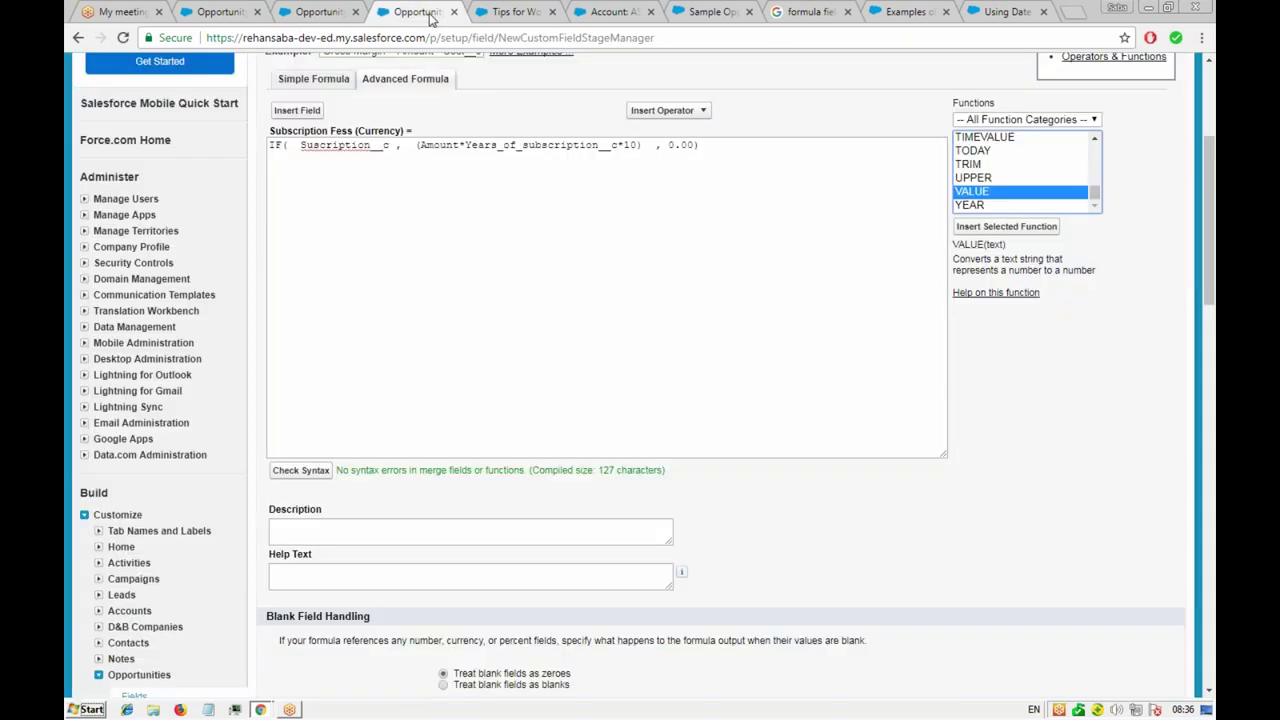
left_click(465, 147)
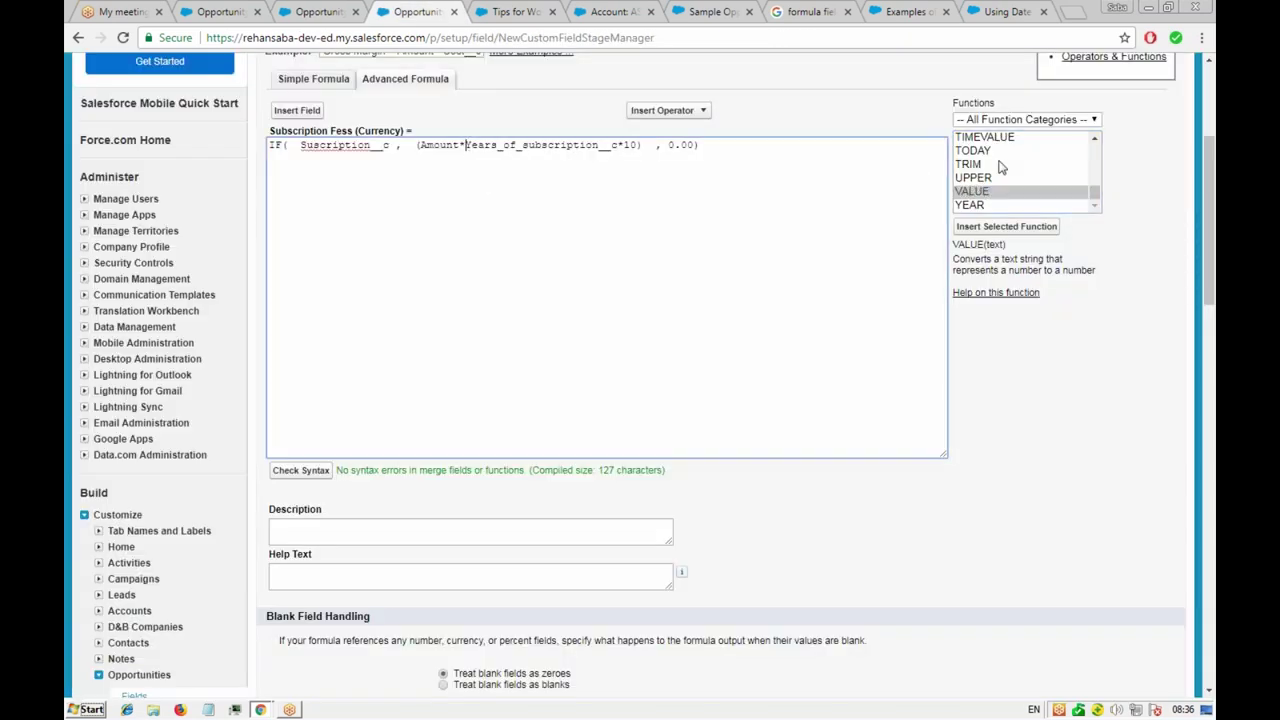
type("TEXT")
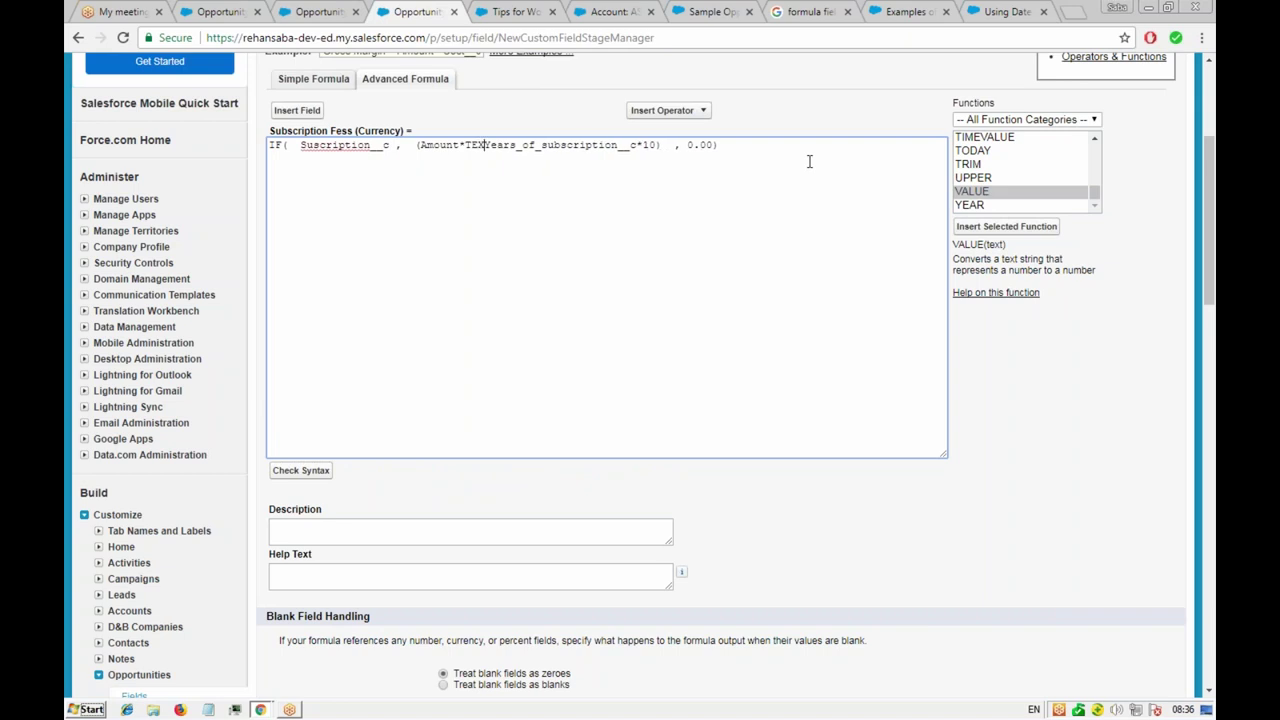
type("(")
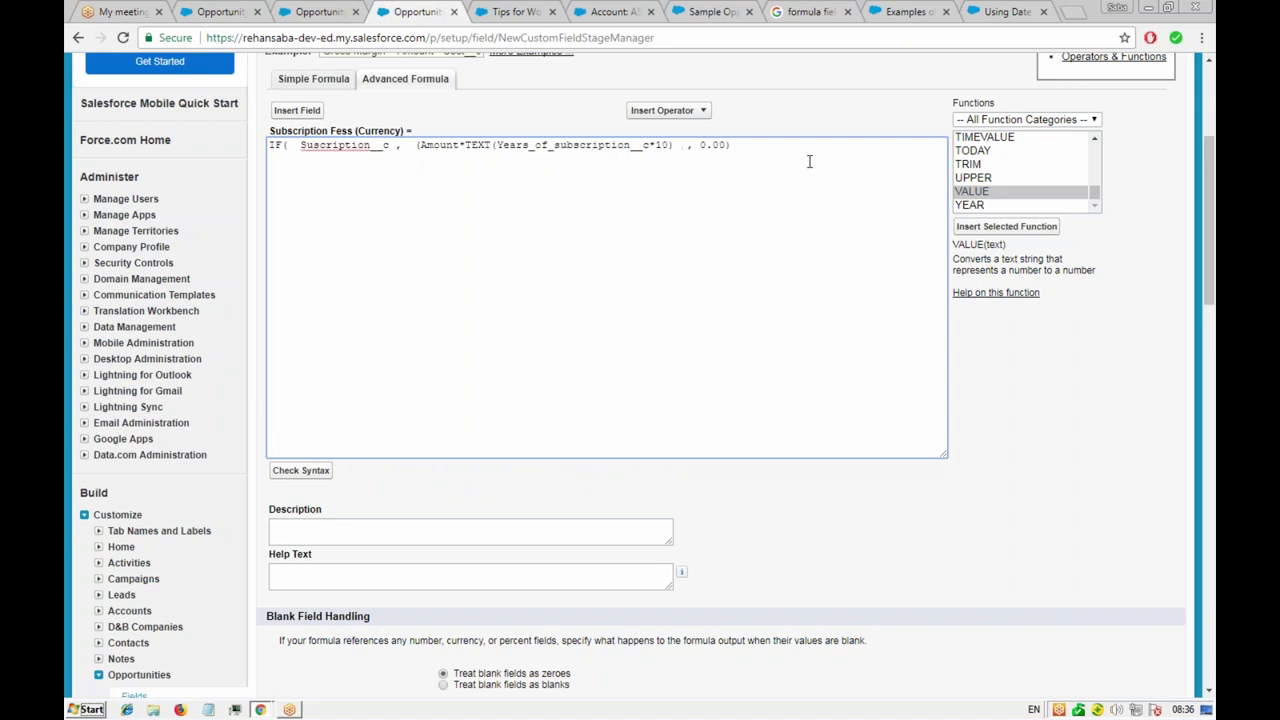
type(")")
left_click(1094, 138)
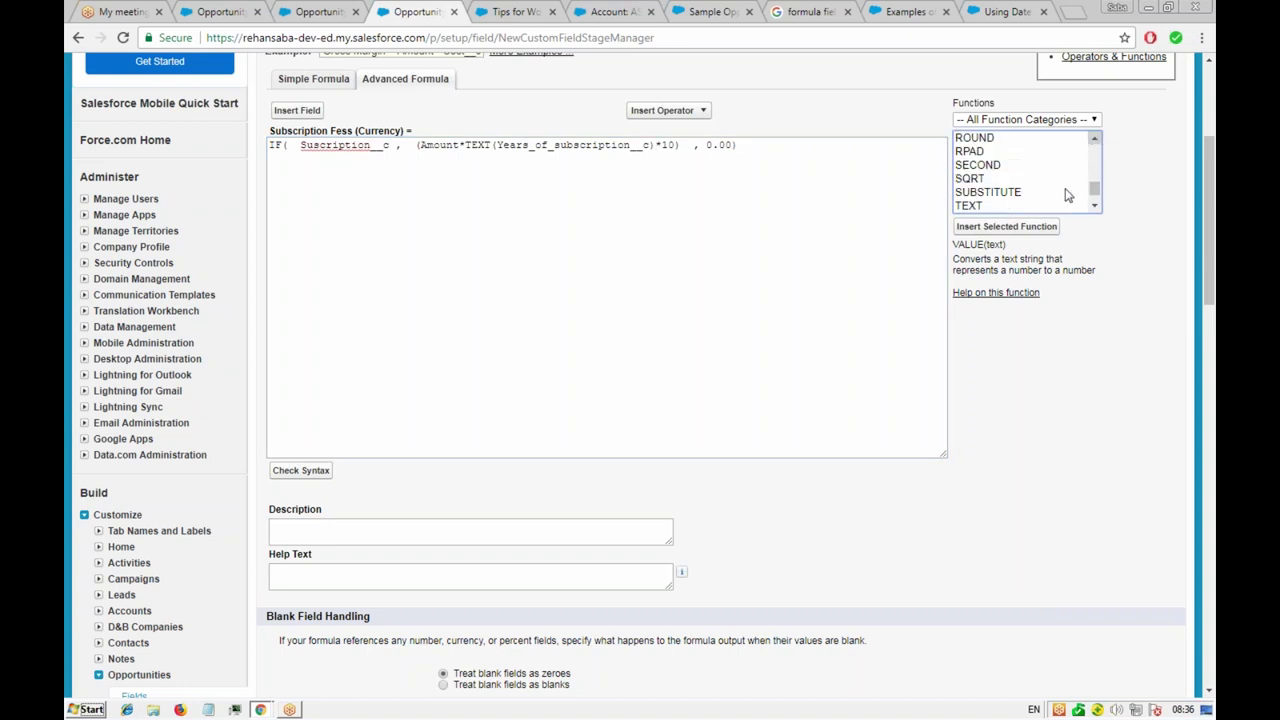
left_click(1094, 206)
double_click(769, 150)
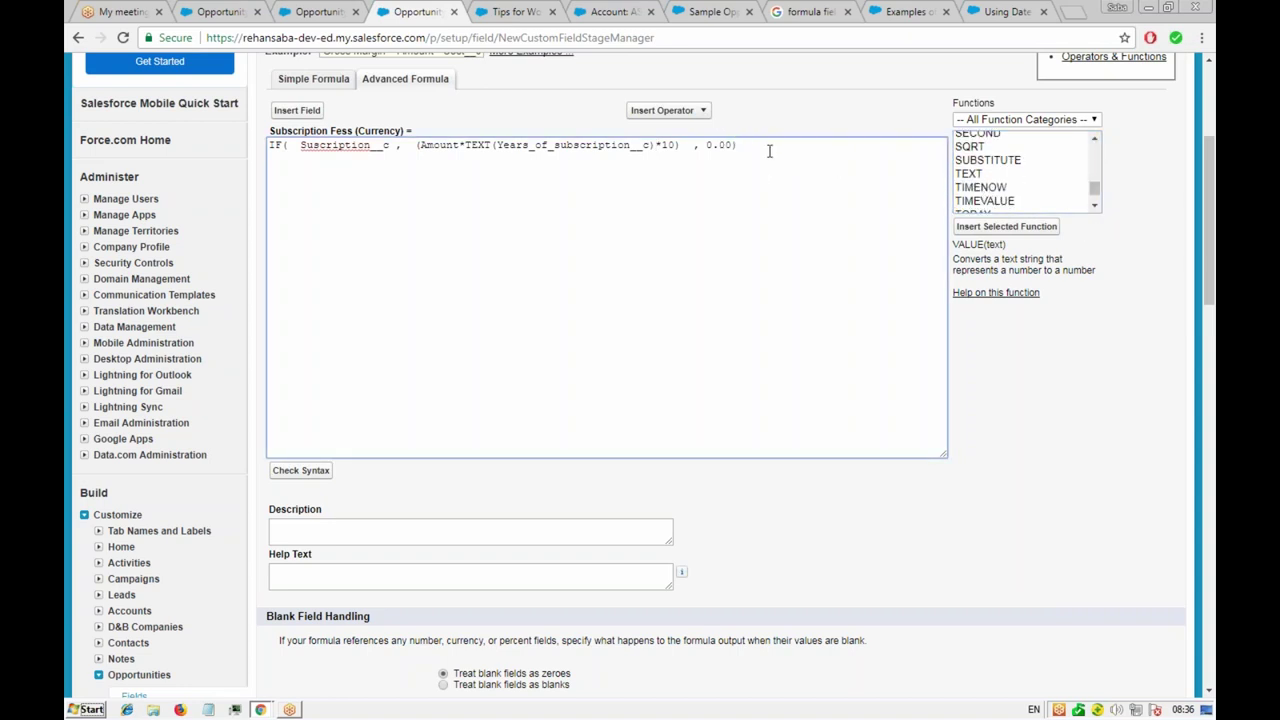
double_click(968, 174)
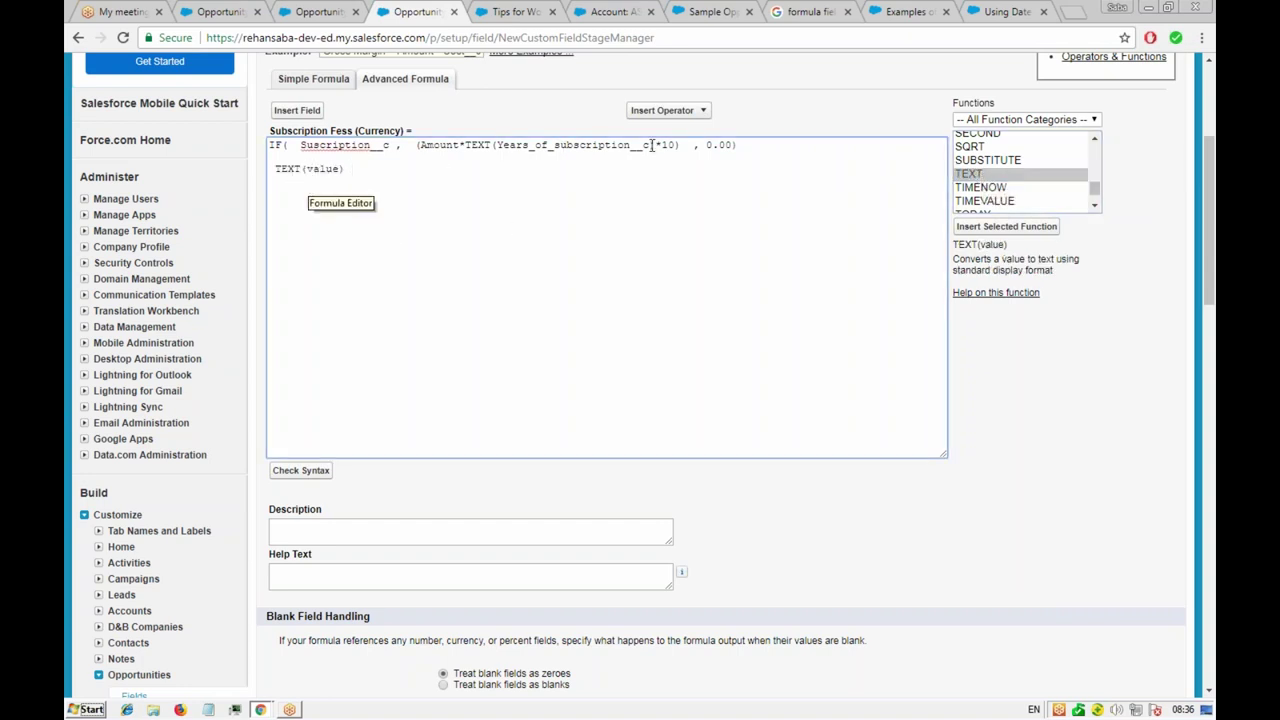
triple_click(362, 172)
key("BackSpace")
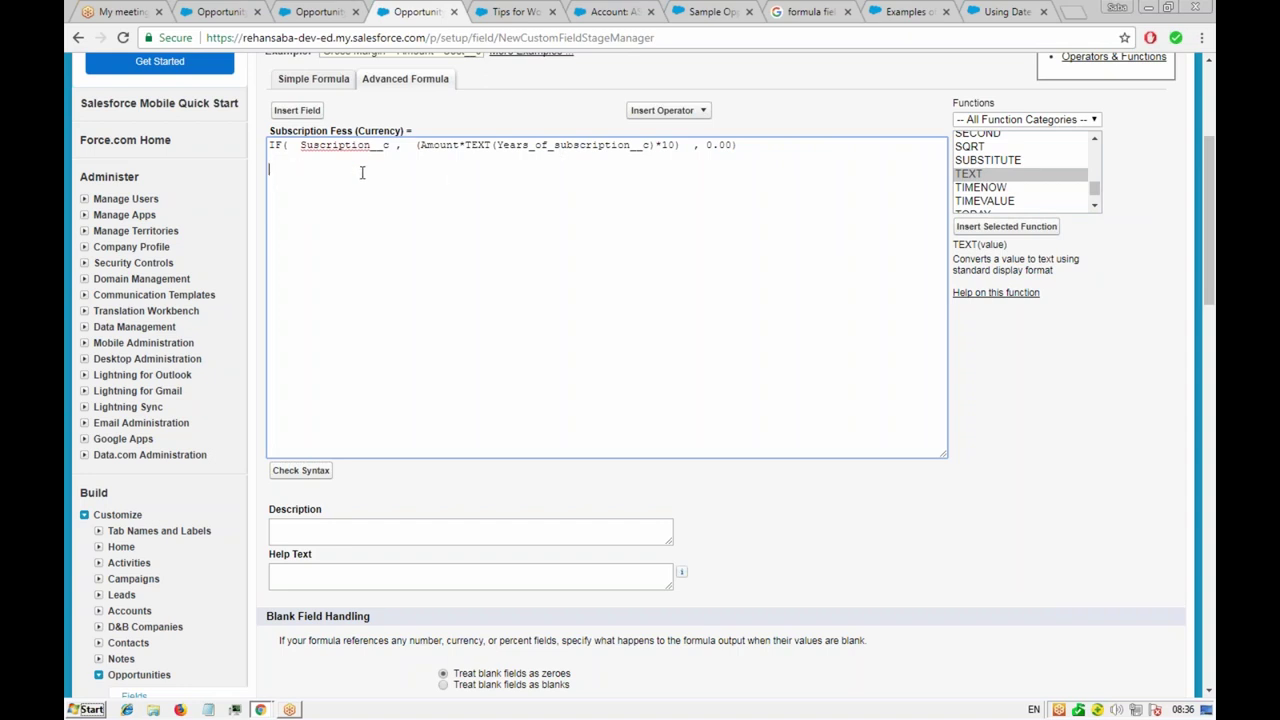
- Check the syntax of the Subscription Fess formula and review the TEXT call around Years_of_subscription__c
left_click(298, 474)
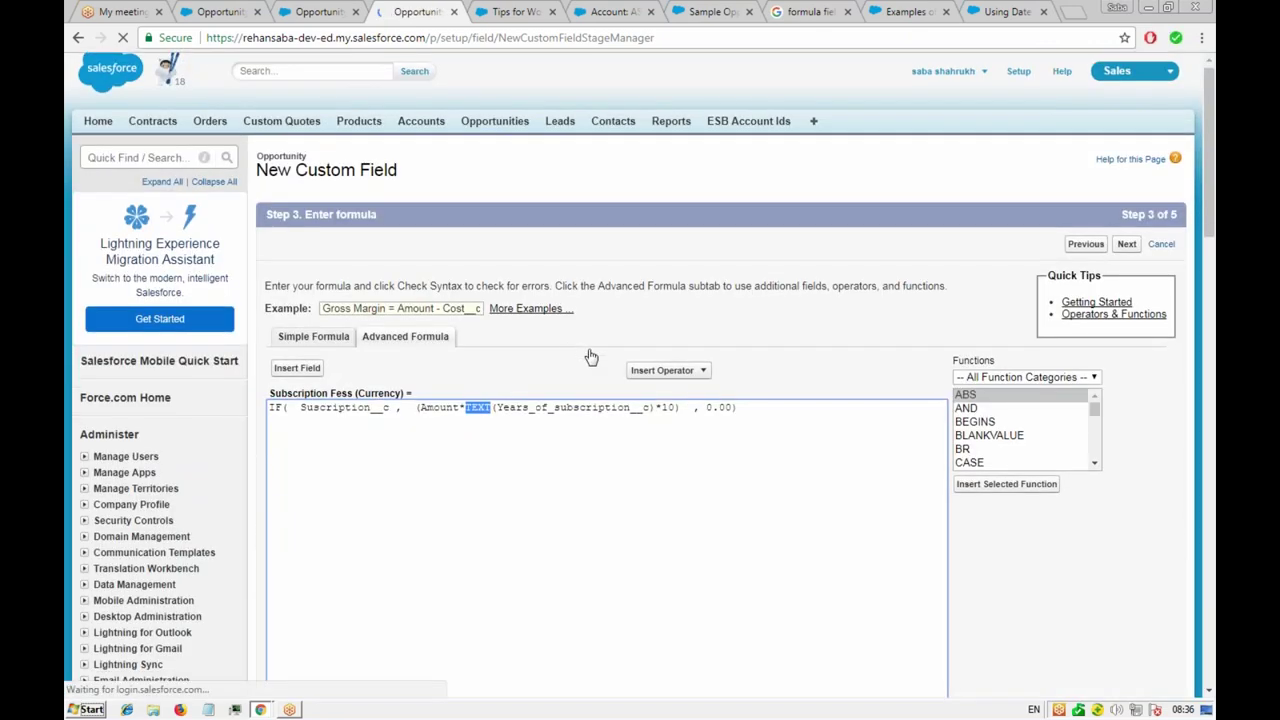
scroll(591, 357, "down", 5)
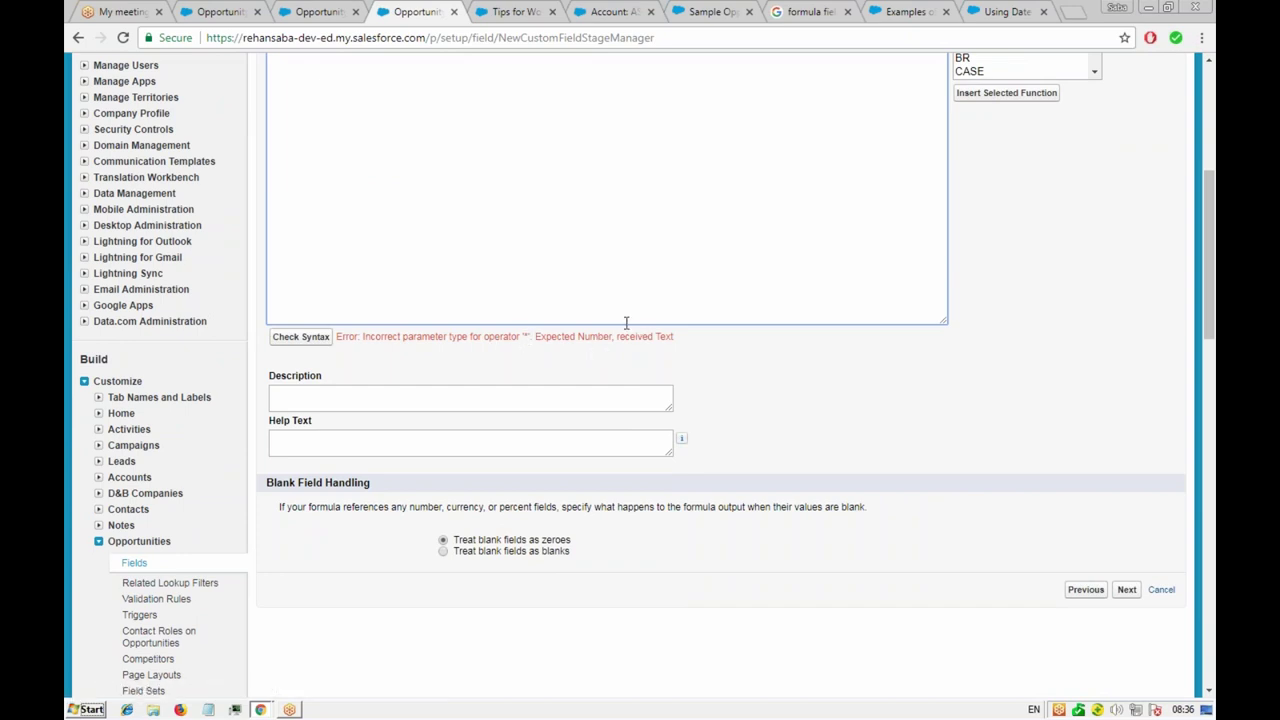
scroll(500, 200, "up", 2)
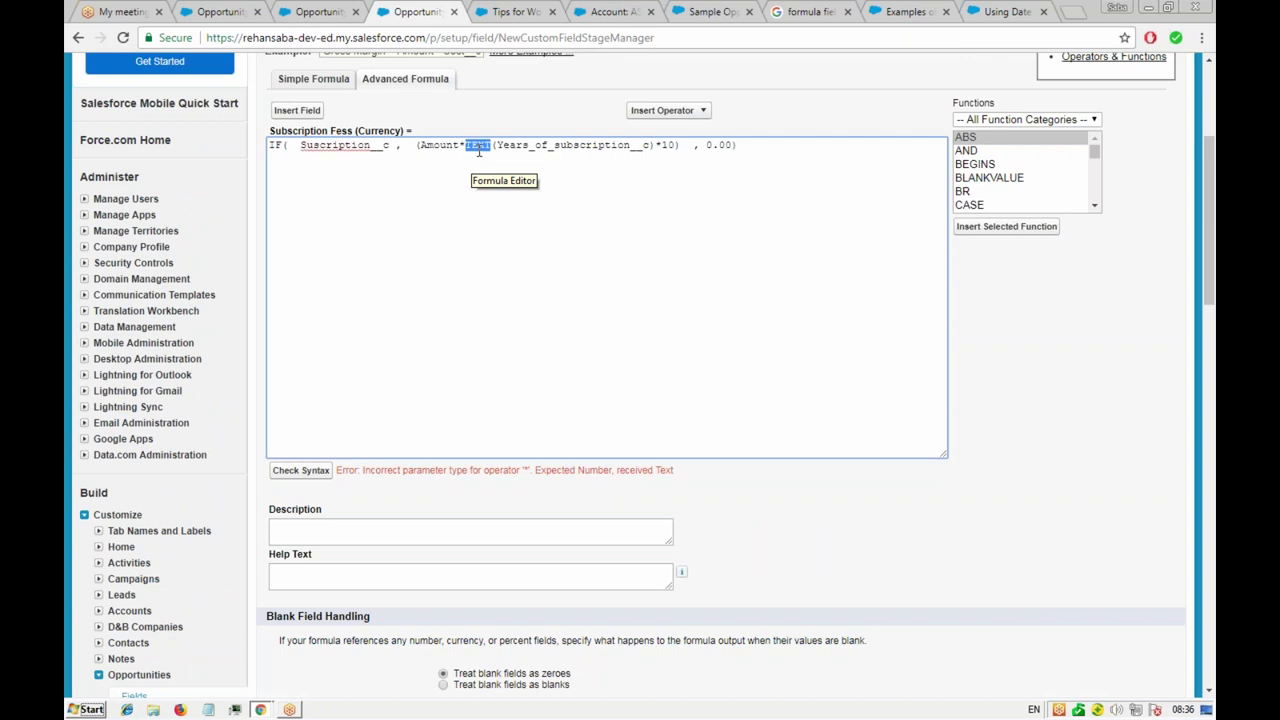
- Wrap Years_of_subscription__c in VALUE(TEXT(...)) within the Subscription Fess formula and check the syntax again
type("VALU")
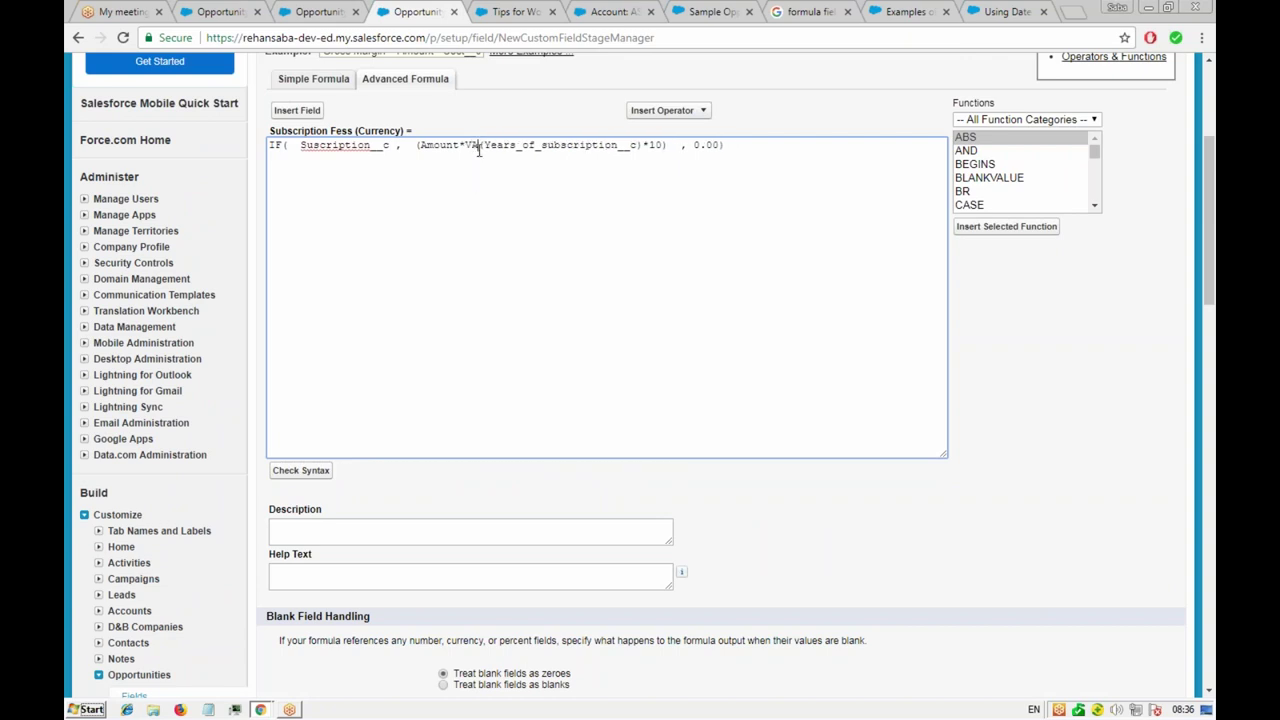
type("E(")
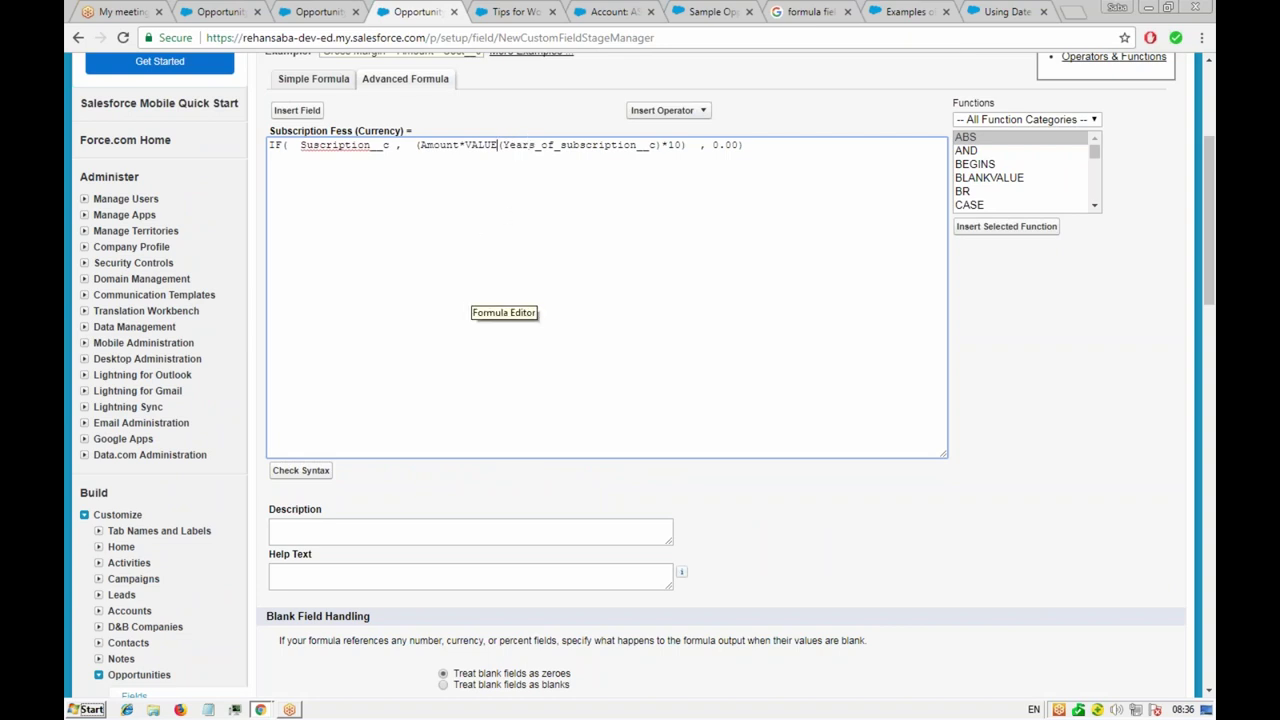
left_click(504, 145)
type("TE")
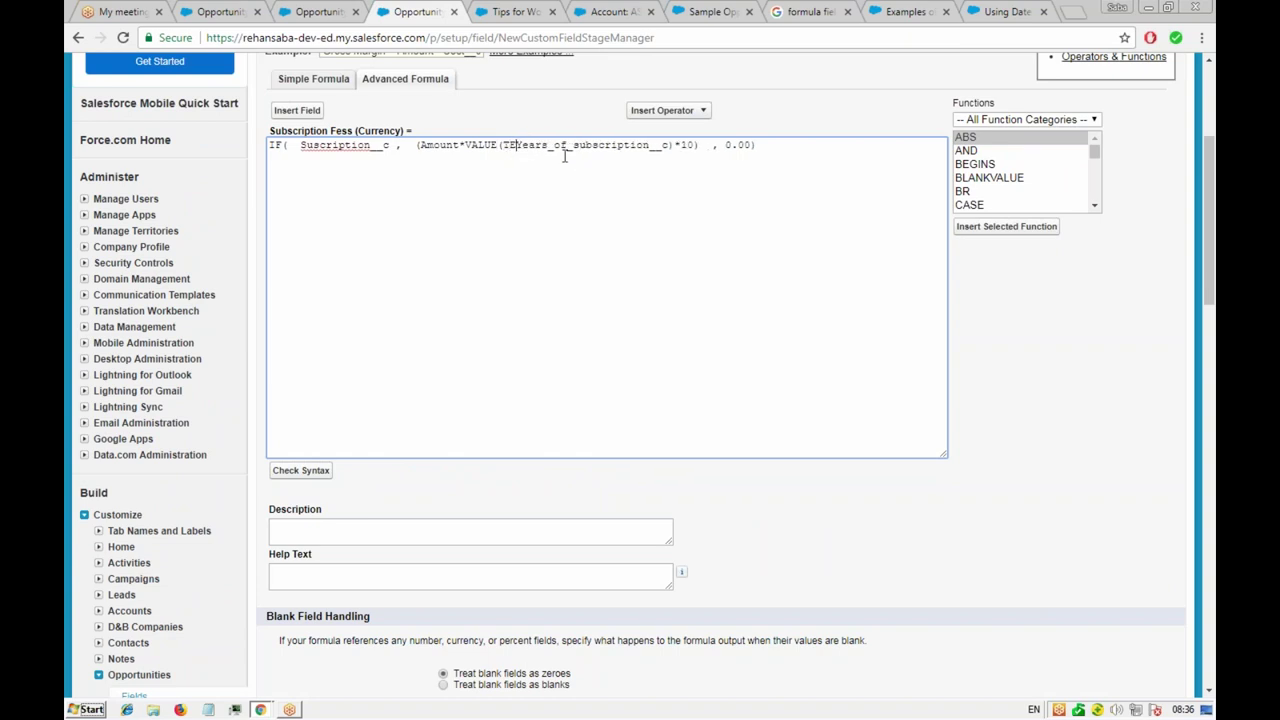
type("XT")
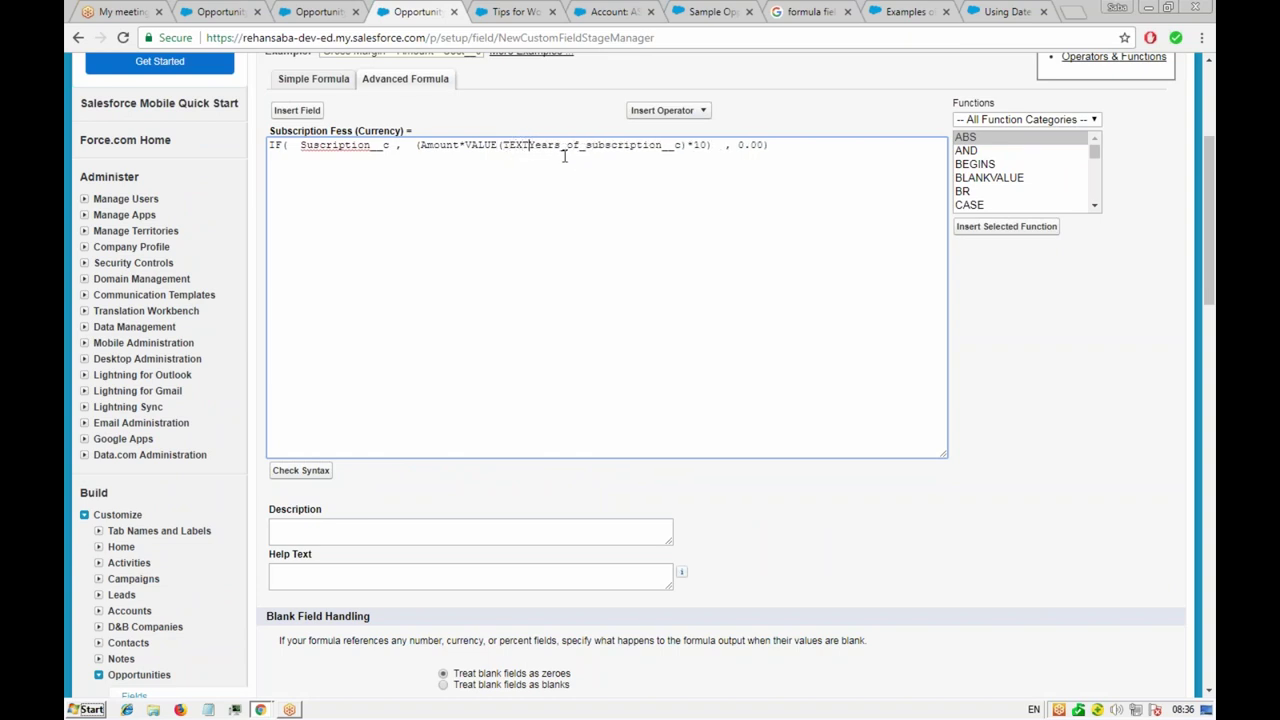
type("(")
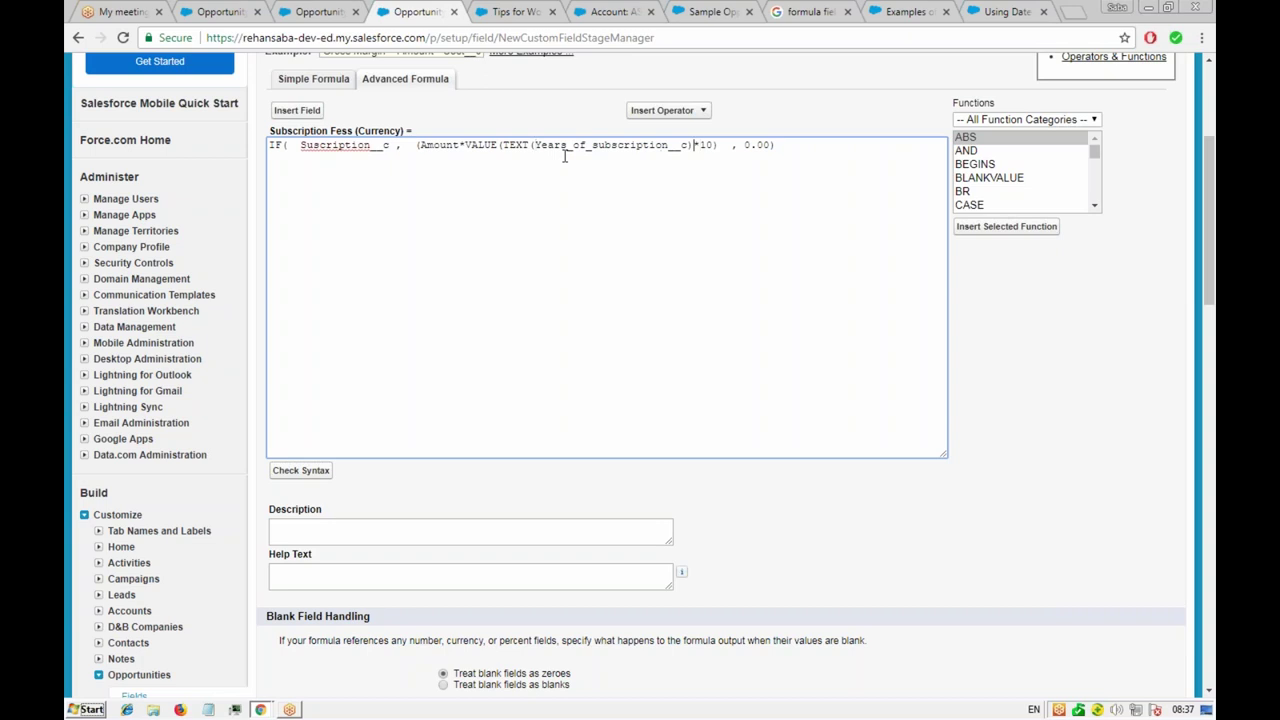
type(")")
left_click(306, 473)
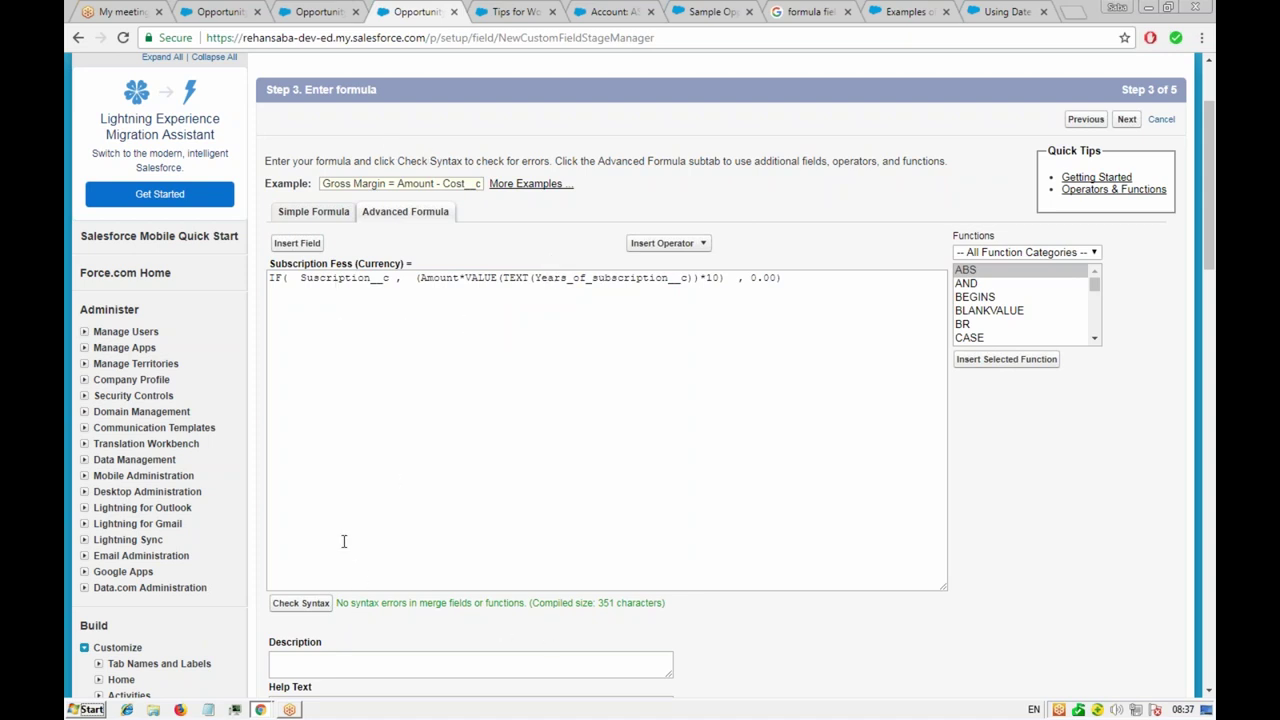
- Make the Subscription Fess field visible to all profiles and save it with all four opportunity page layouts selected
scroll(516, 245, "up", 3)
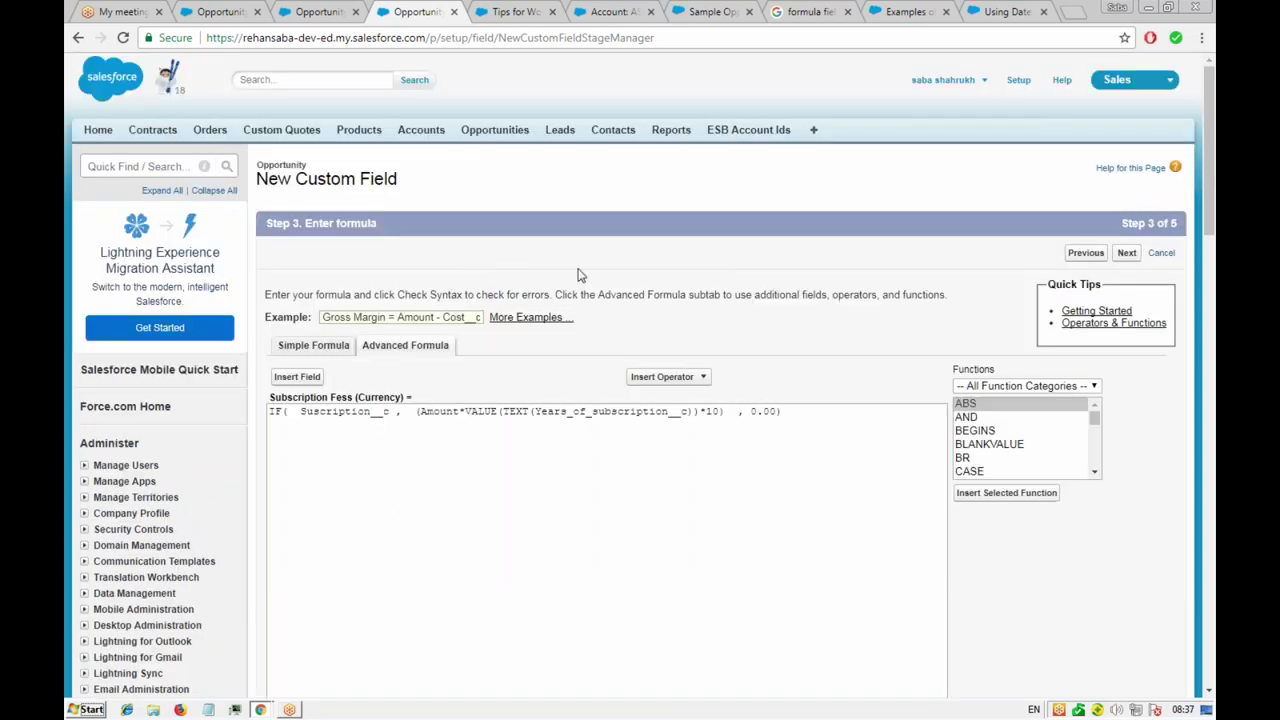
scroll(488, 533, "down", 3)
scroll(490, 520, "down", 3)
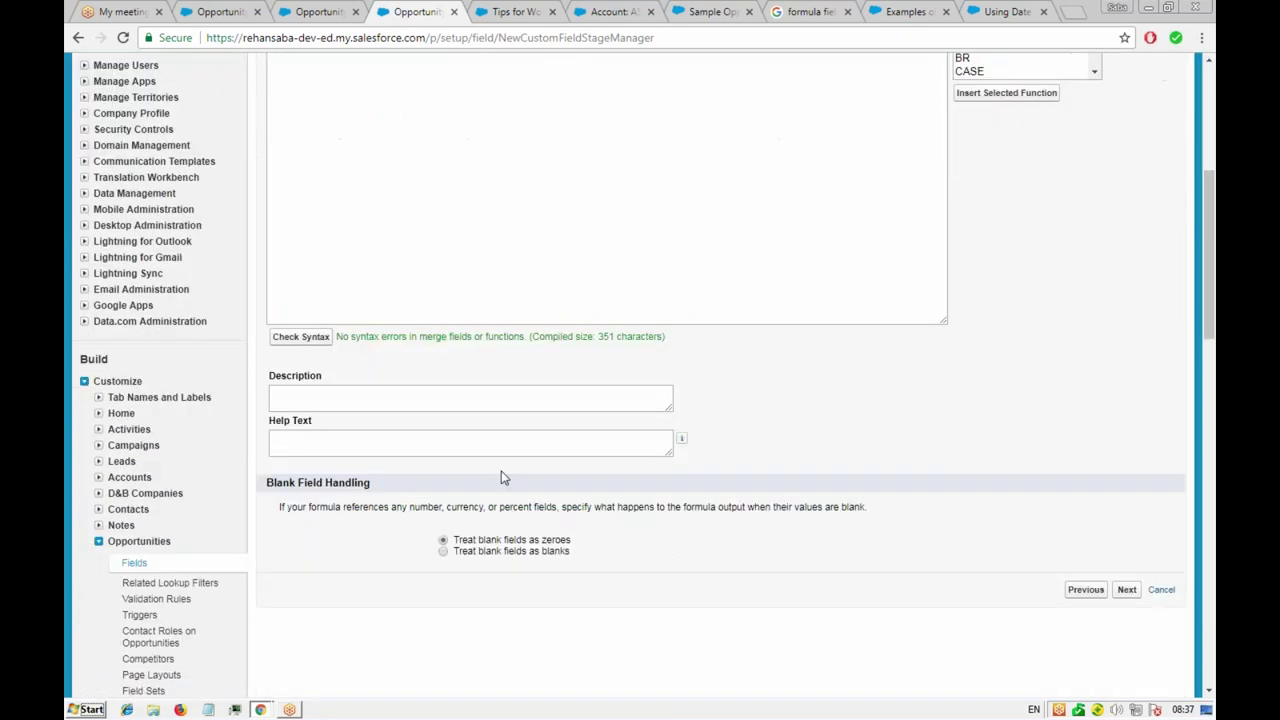
left_click(1127, 593)
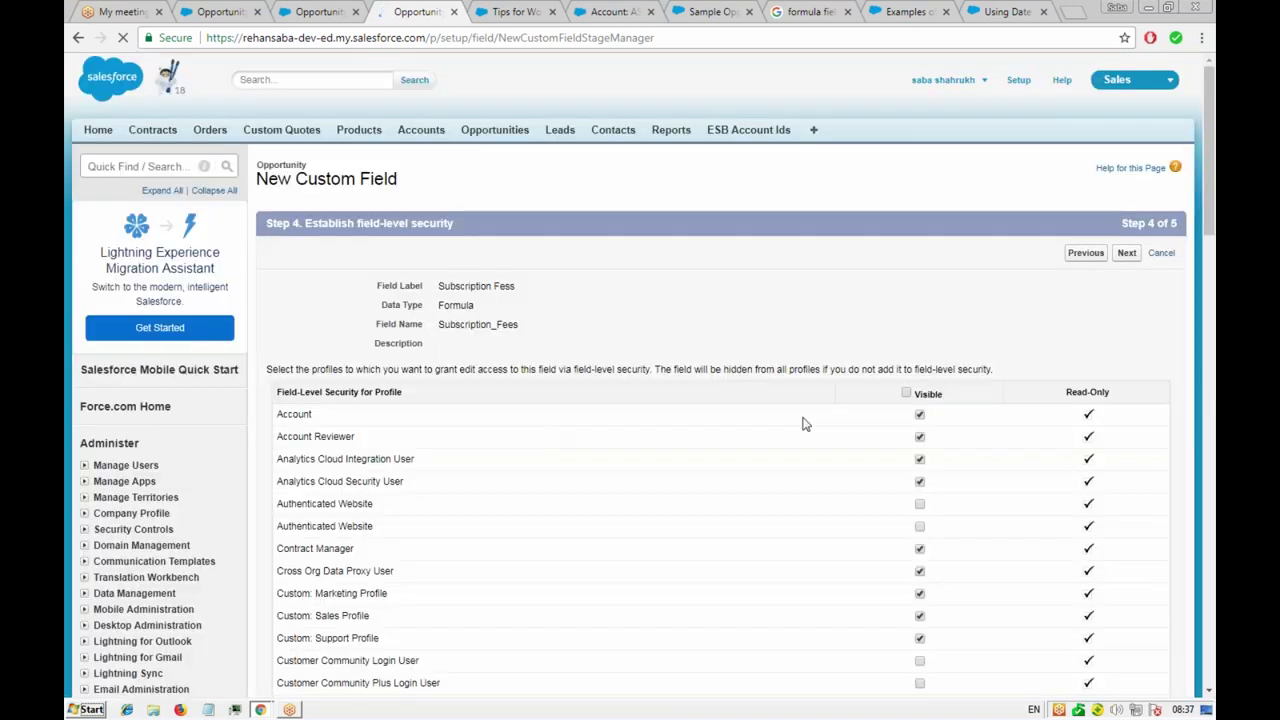
left_click(906, 393)
left_click(1127, 254)
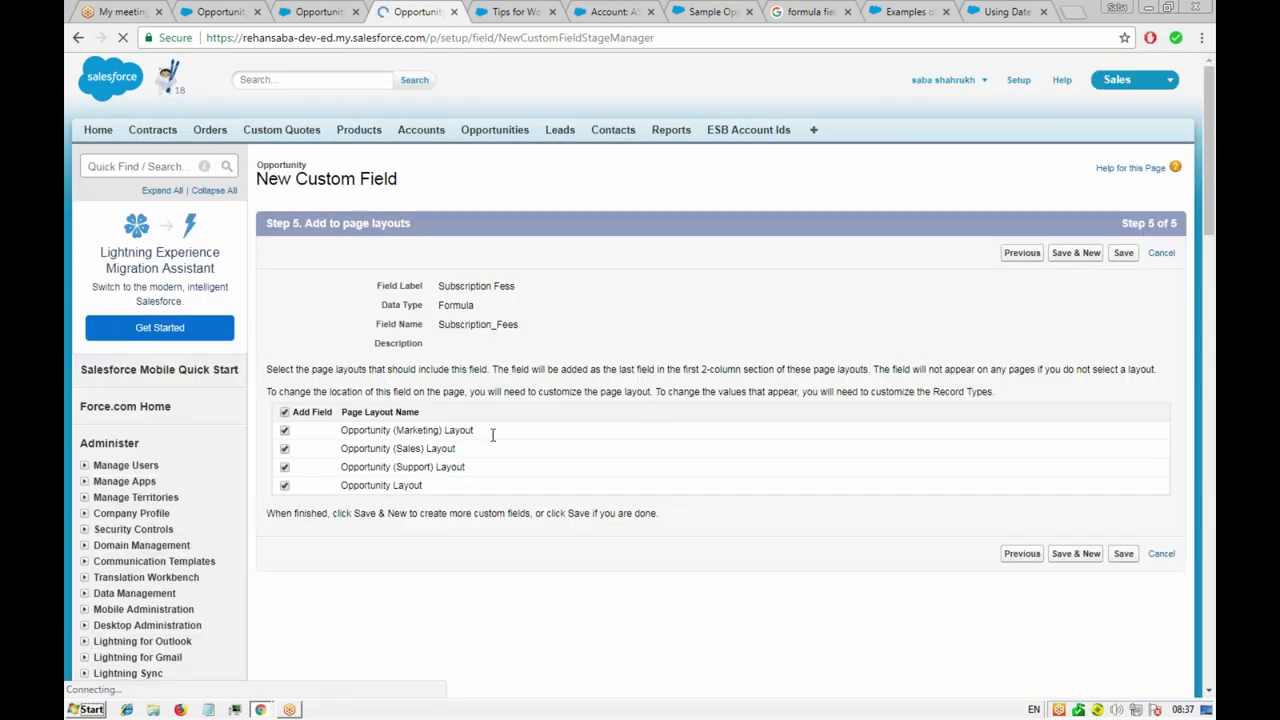
left_click(1124, 258)
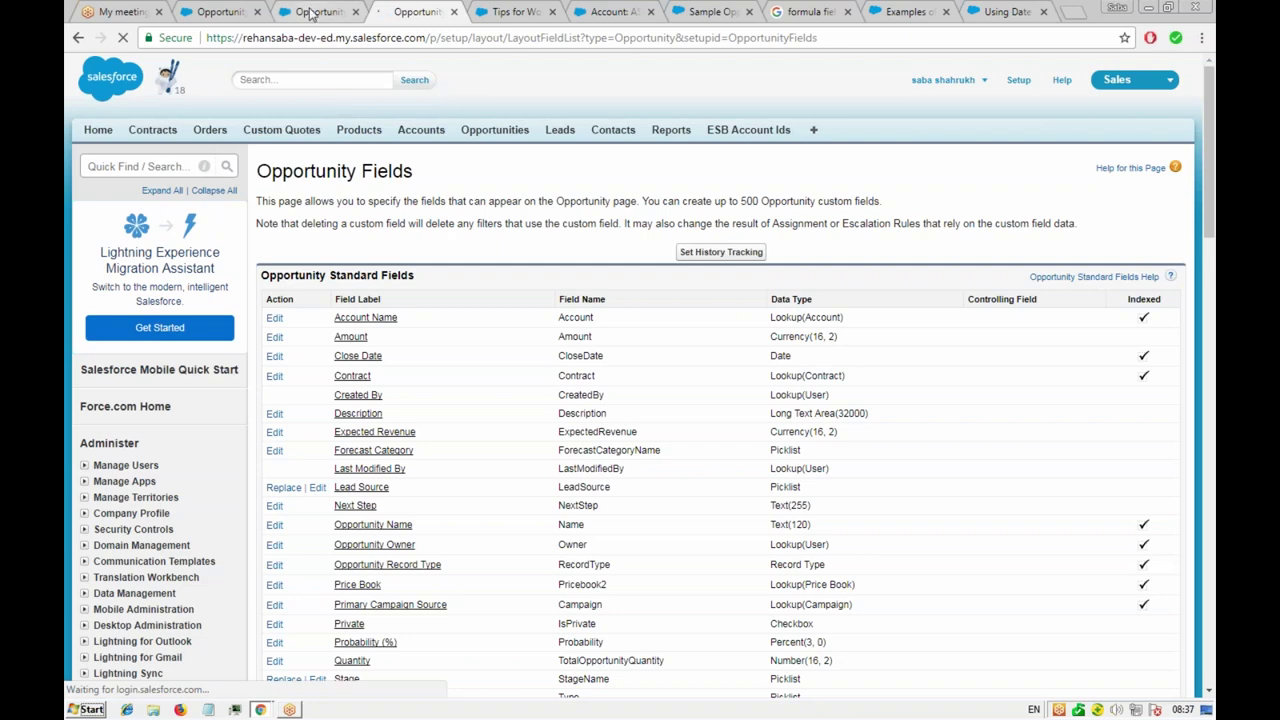
- Reload the TCS Opp opportunity record and look through its detail sections for the Subscription Fess field
left_click(310, 12)
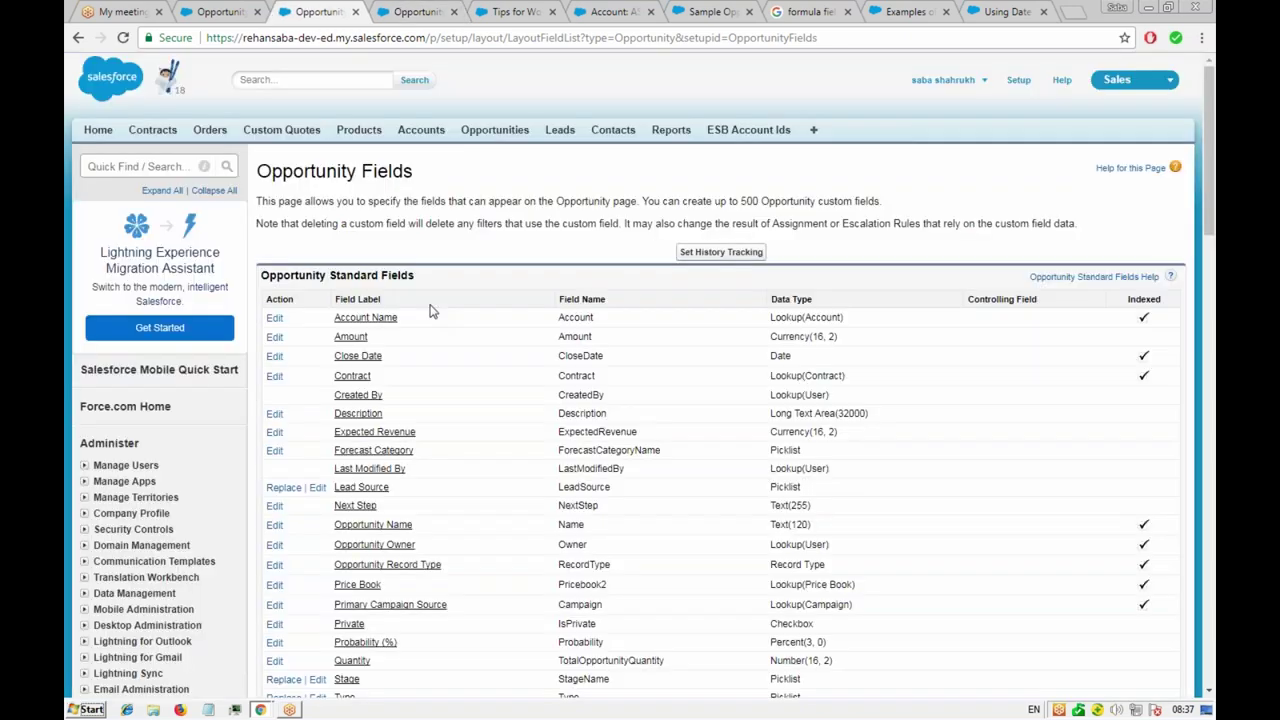
left_click(232, 14)
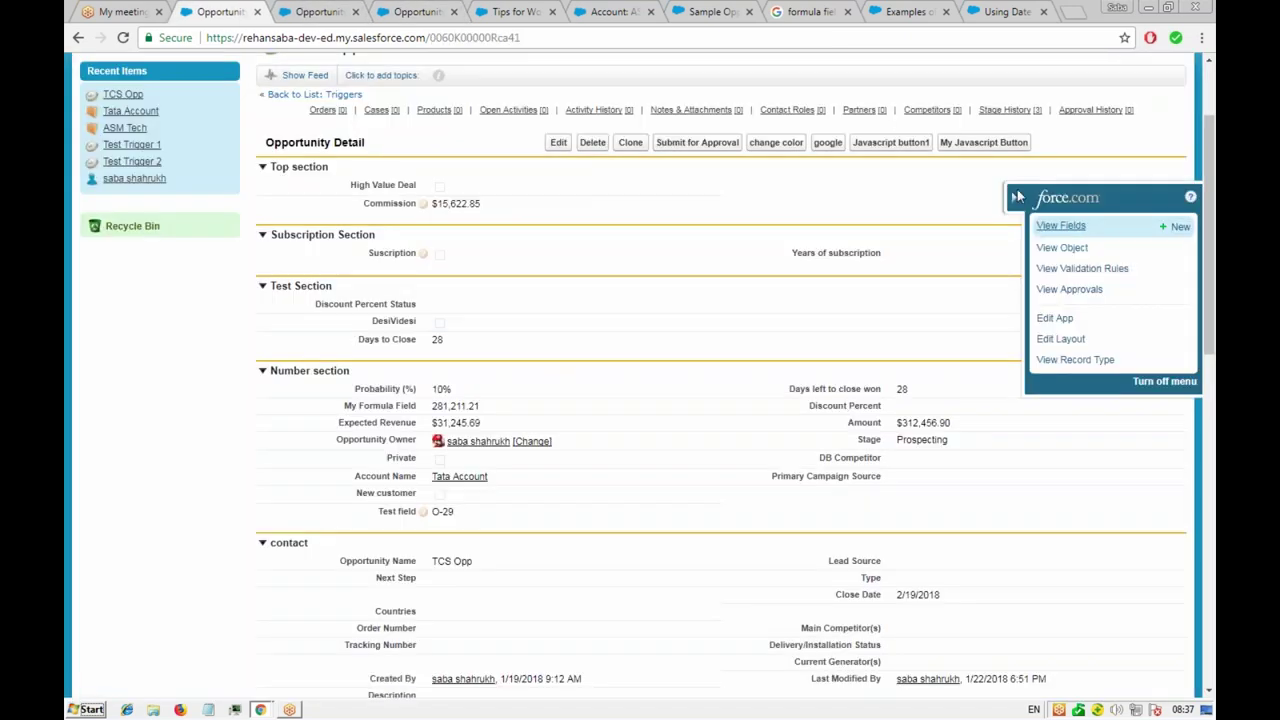
scroll(800, 477, "up", 2)
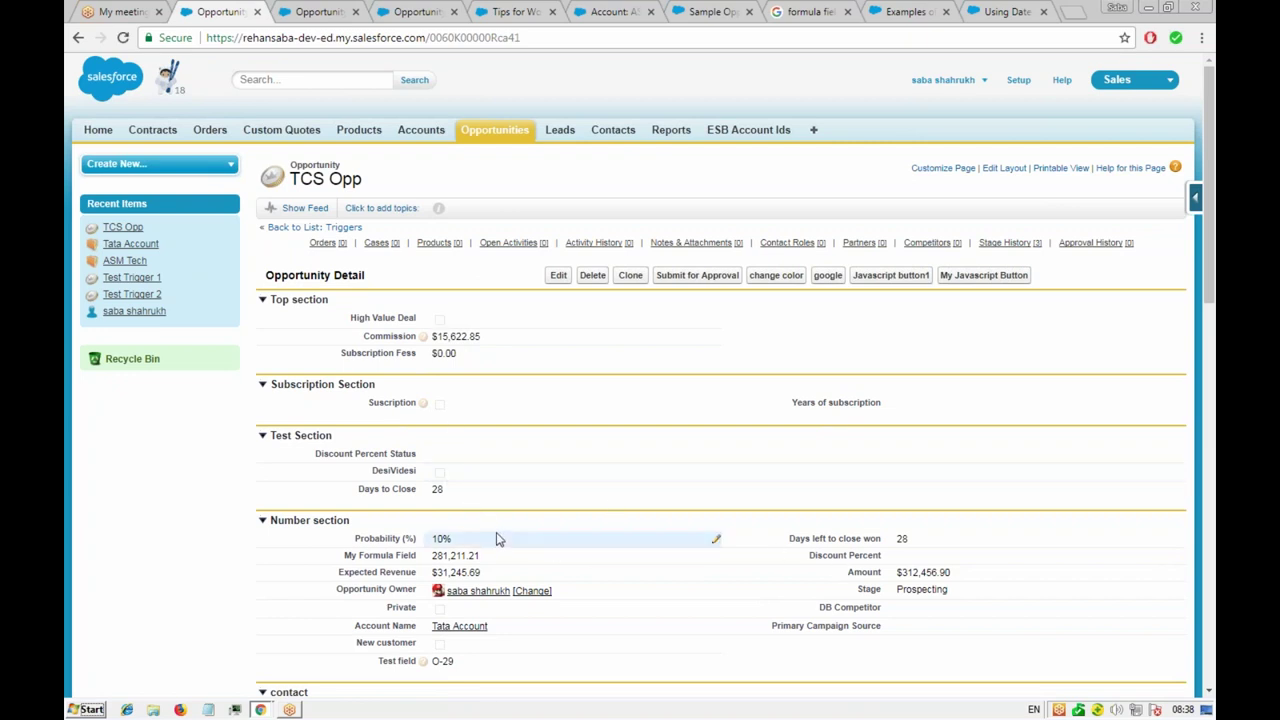
scroll(497, 537, "down", 2)
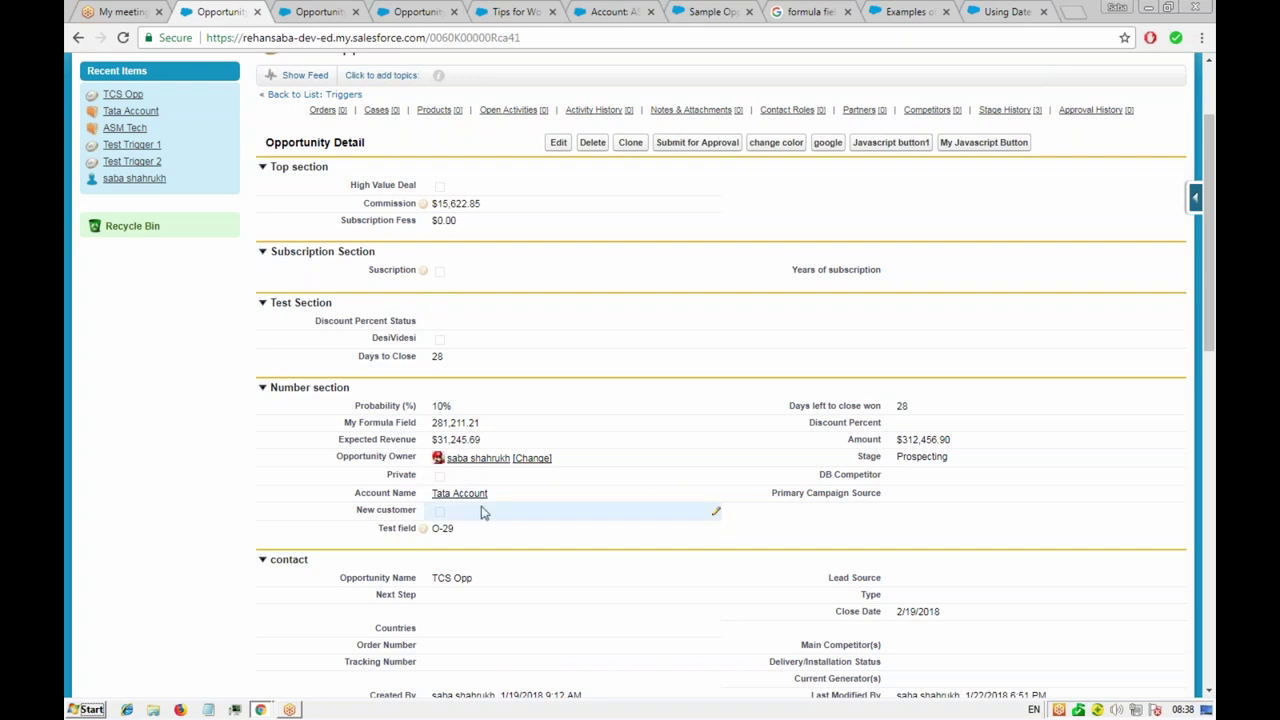
scroll(480, 512, "down", 2)
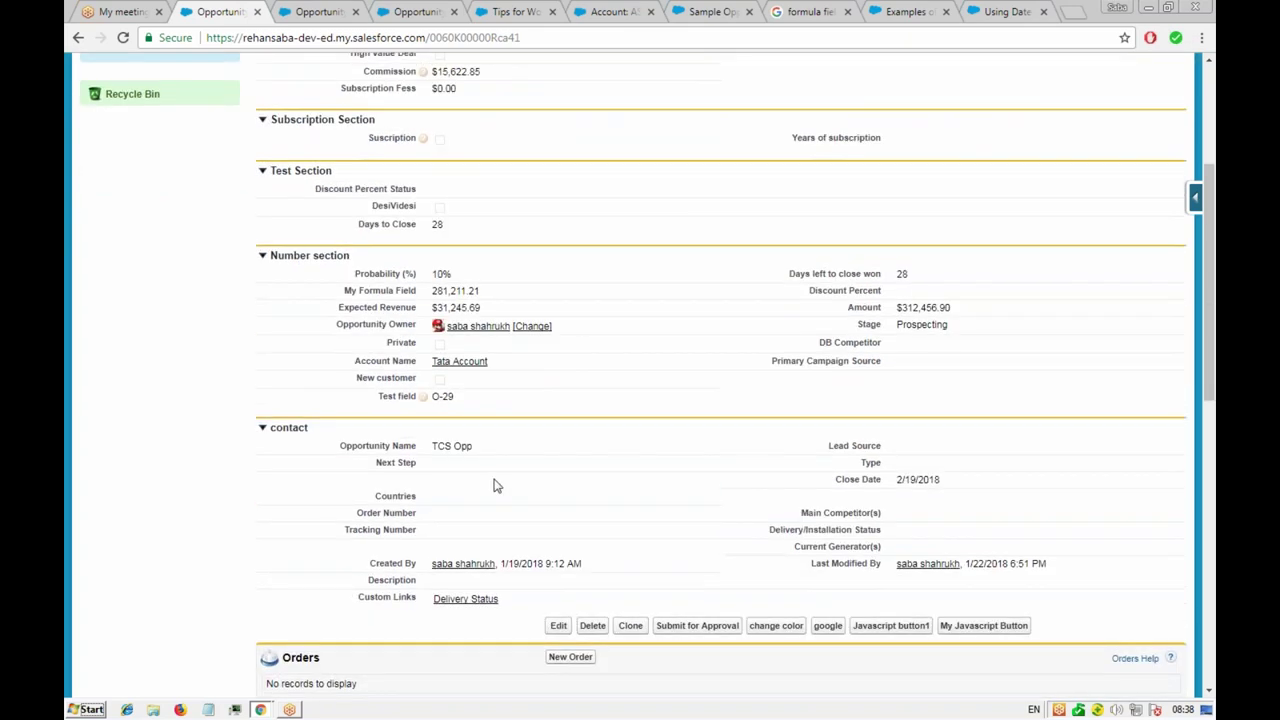
scroll(493, 485, "up", 4)
- Reload the Opportunity Fields list and look for Subscription Fess among the custom fields
left_click(310, 12)
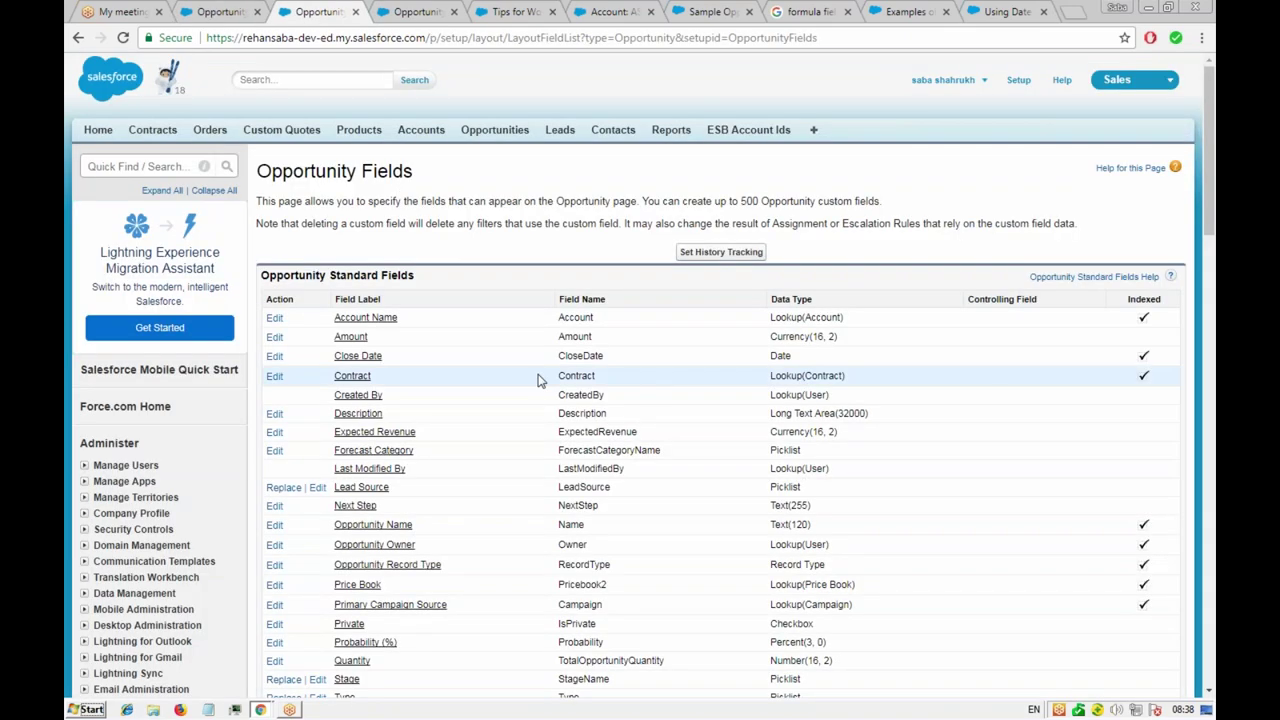
scroll(538, 380, "down", 7)
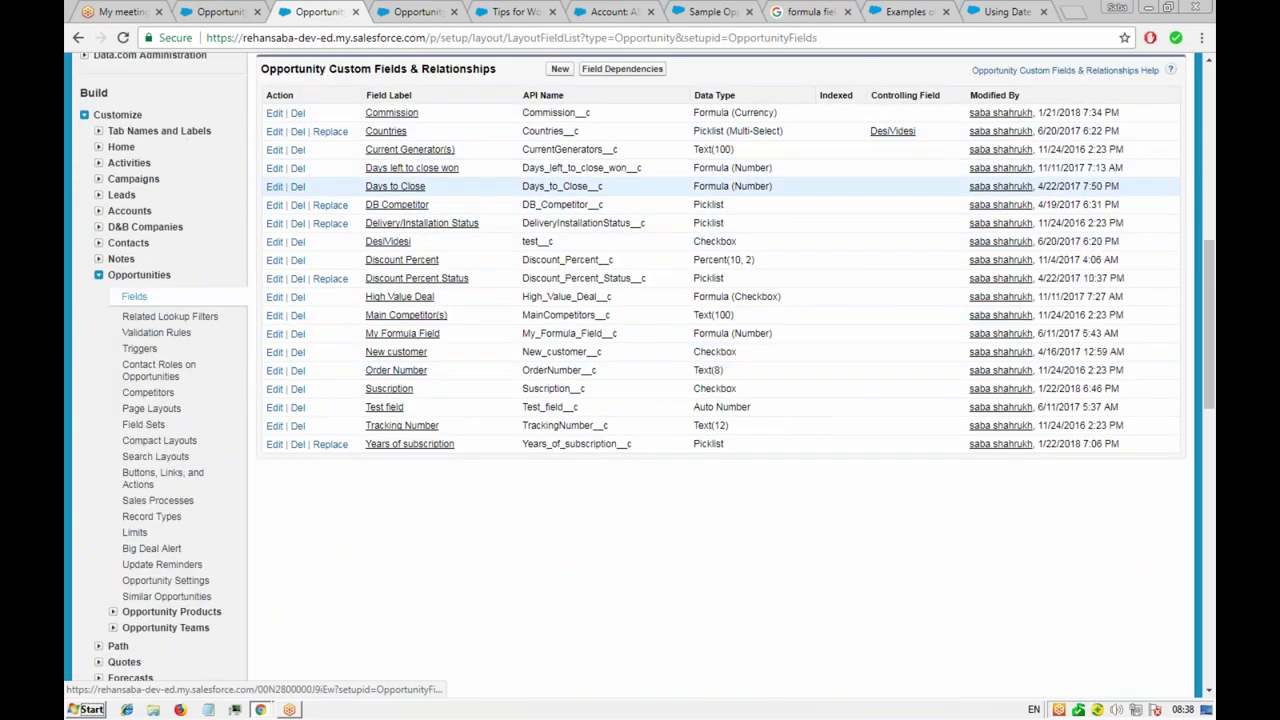
left_click(455, 372)
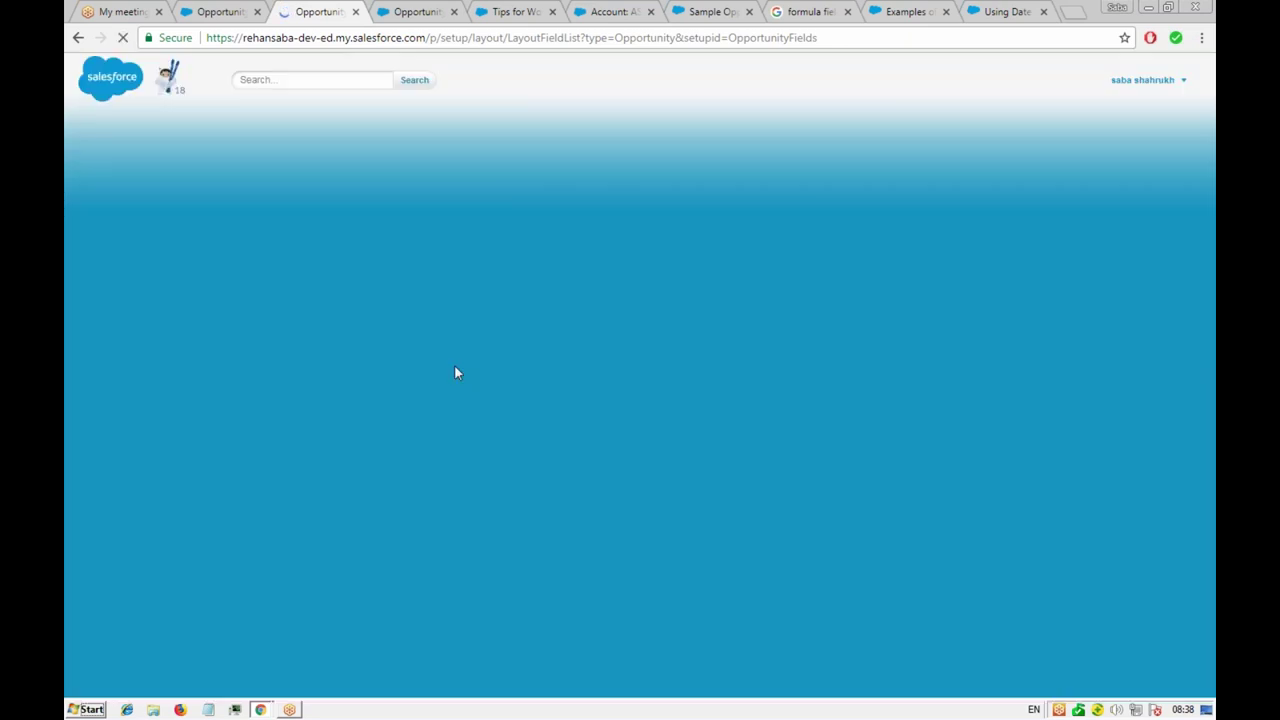
scroll(456, 372, "down", 1)
scroll(394, 306, "down", 3)
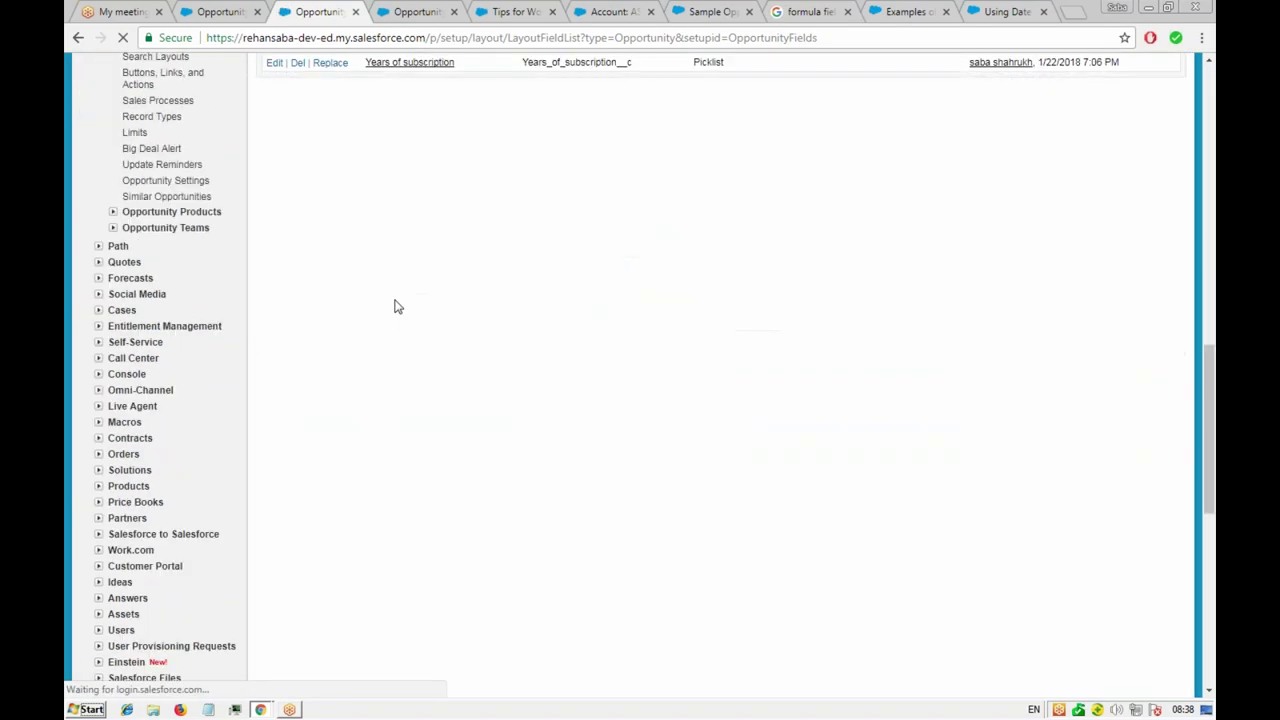
scroll(394, 306, "up", 3)
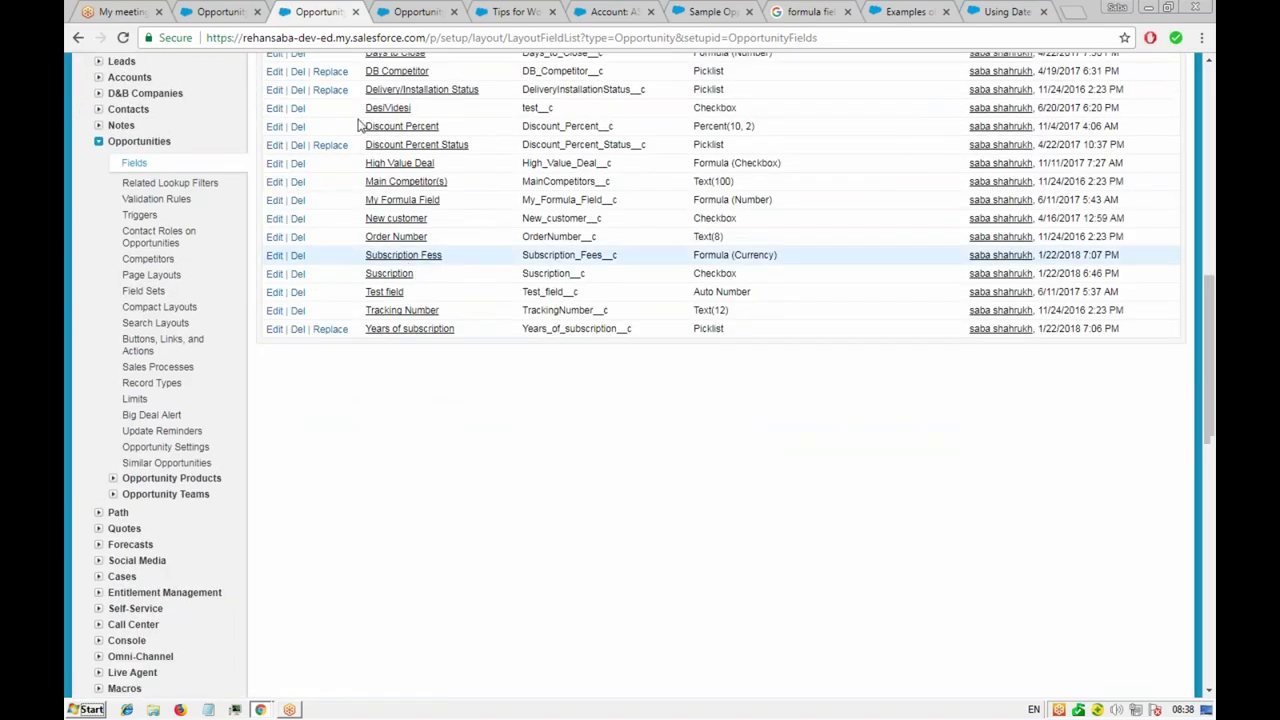
- Return to the TCS Opp record and search the page for "subsc"
left_click(218, 12)
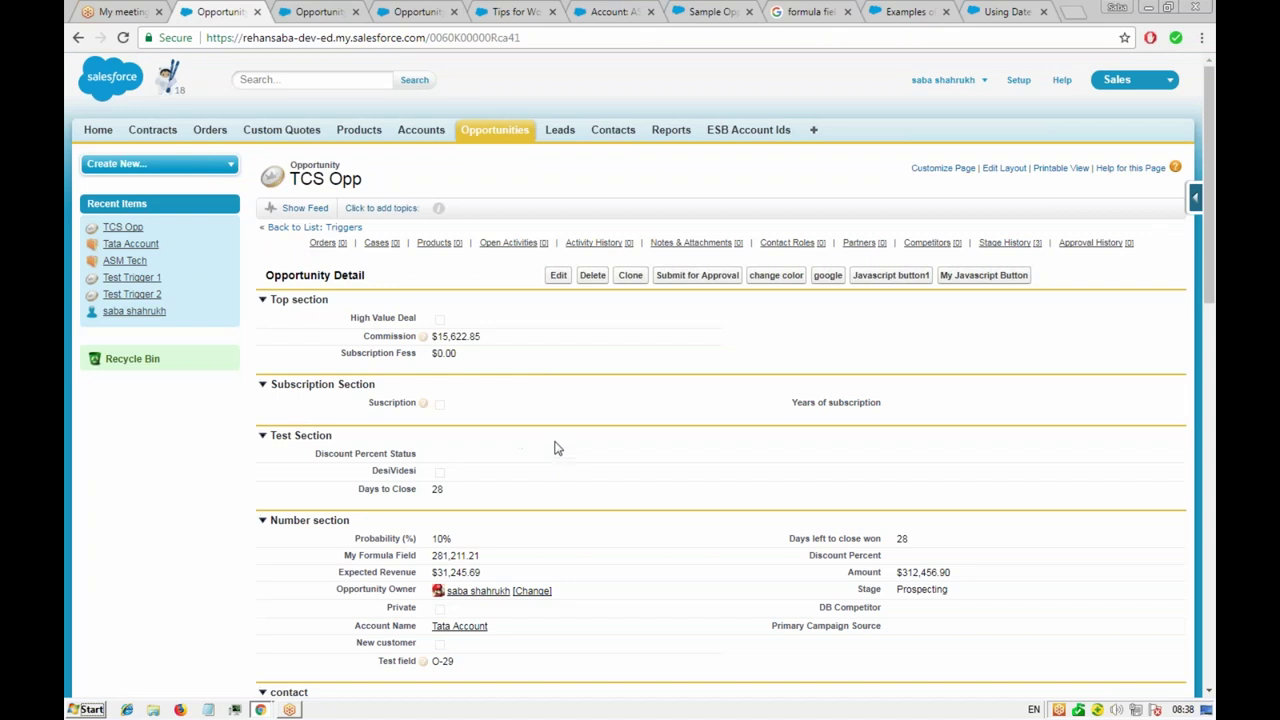
key("ctrl+f")
type("subsc")
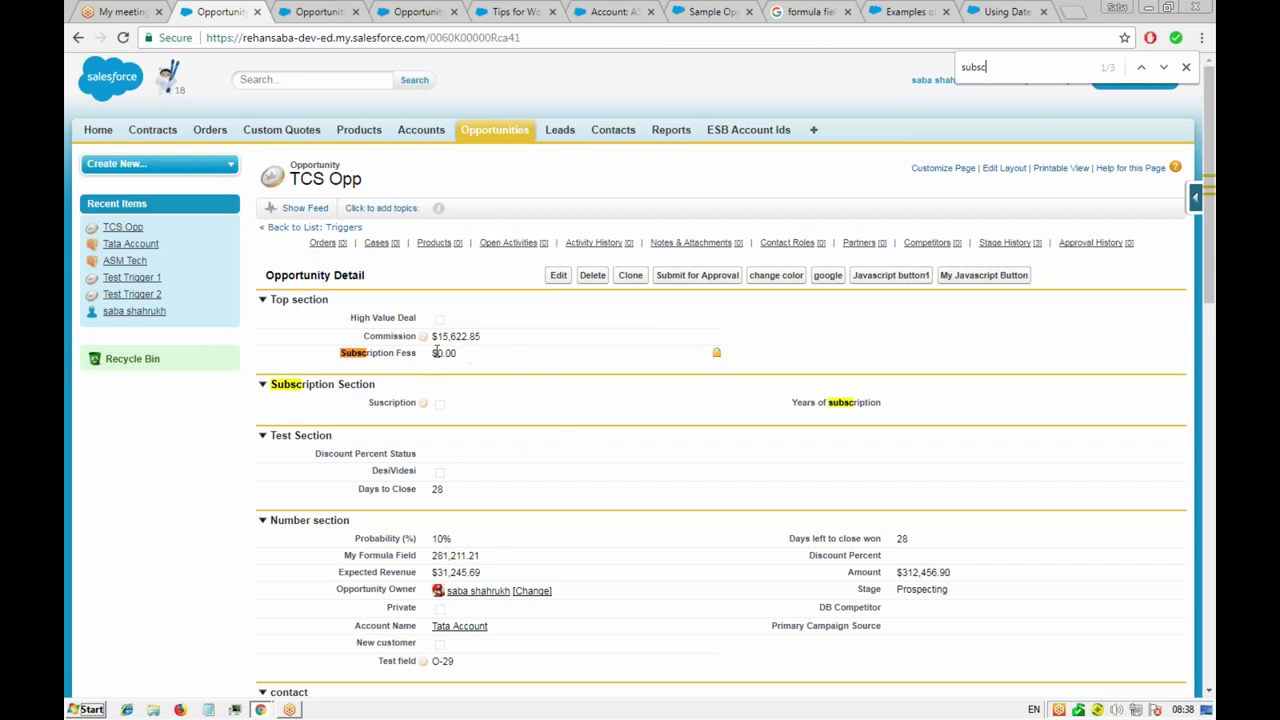
- Enable Suscription on the TCS Opp record, set Years of subscription to 1, and save the record
double_click(441, 410)
left_click(441, 408)
double_click(943, 416)
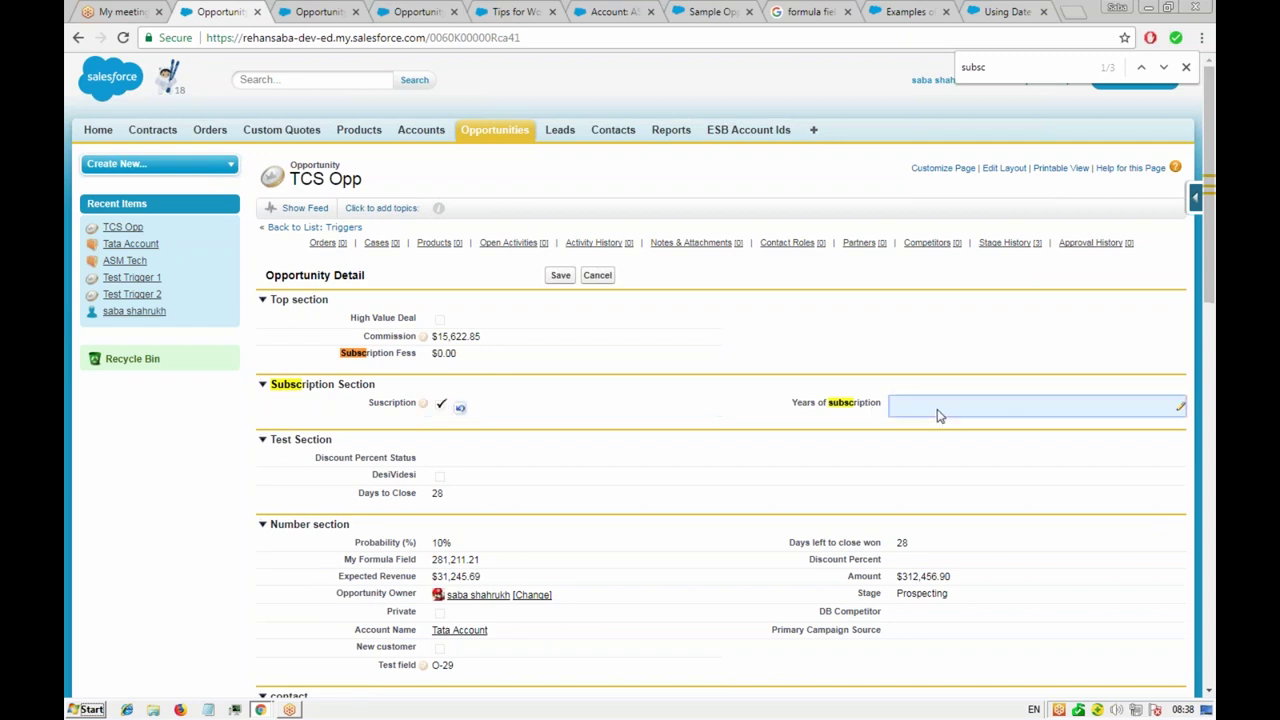
left_click(918, 412)
left_click(912, 432)
left_click(558, 276)
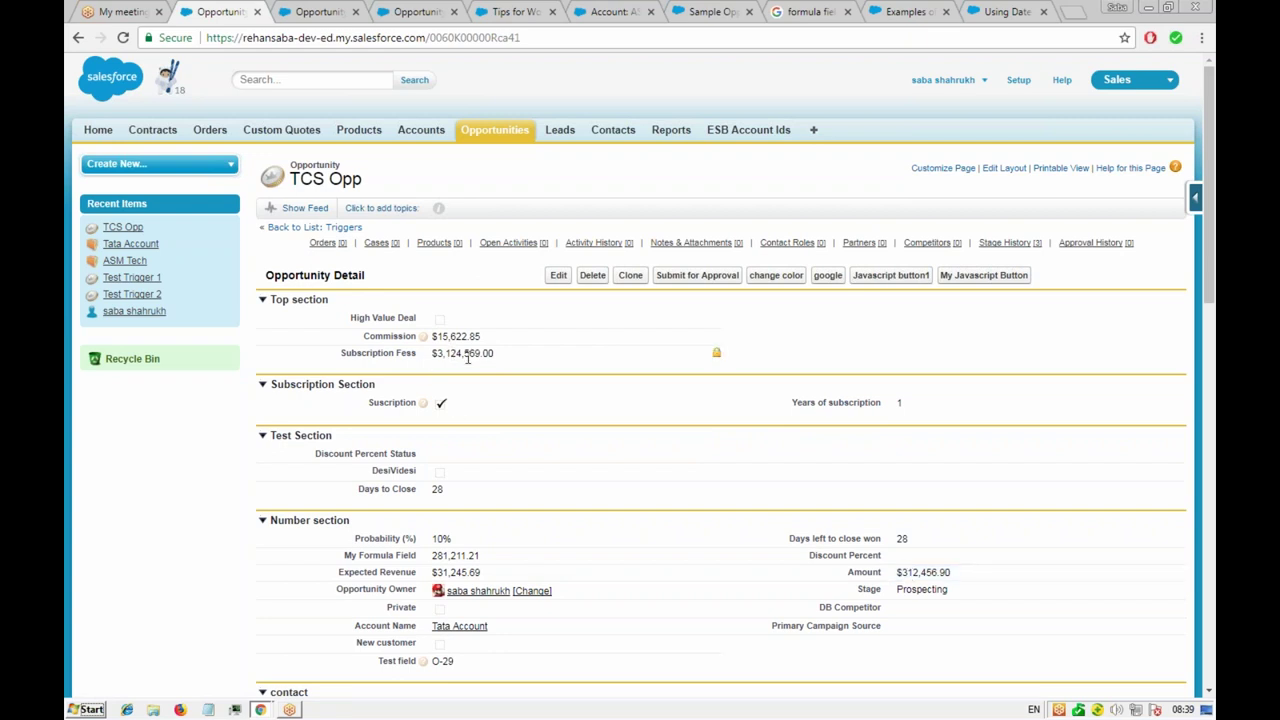
left_click(405, 14)
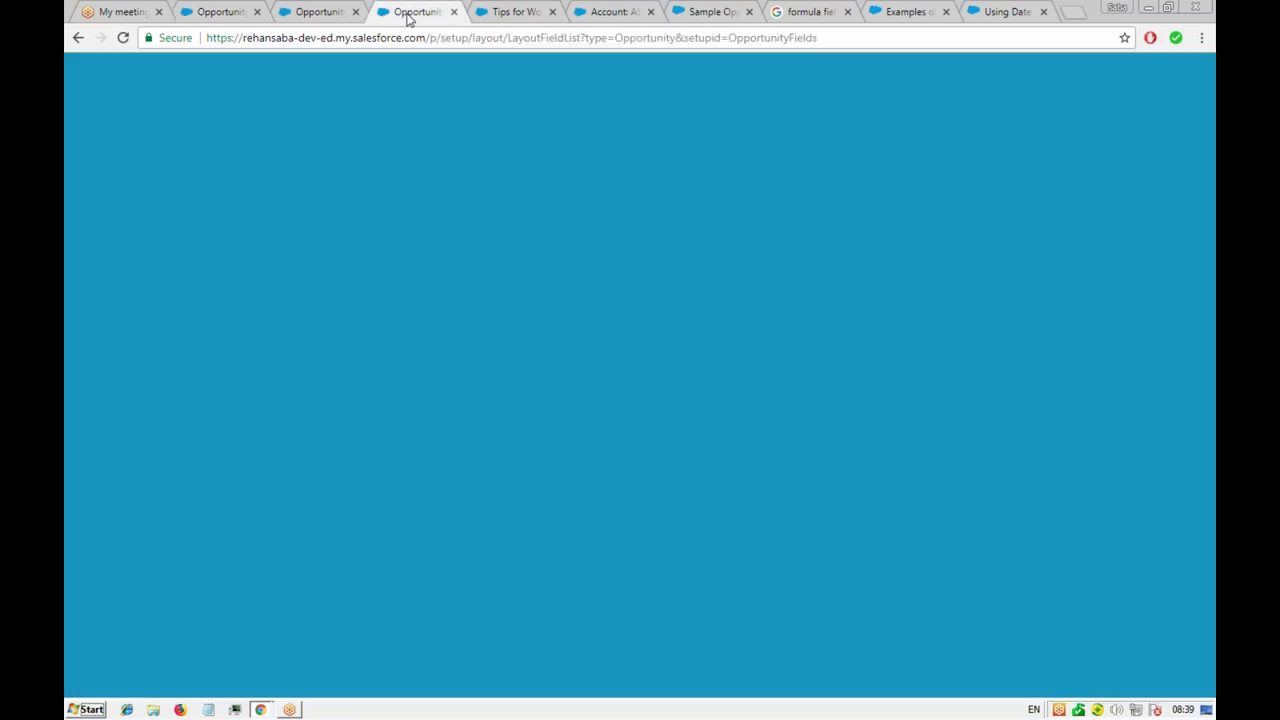
left_click(222, 12)
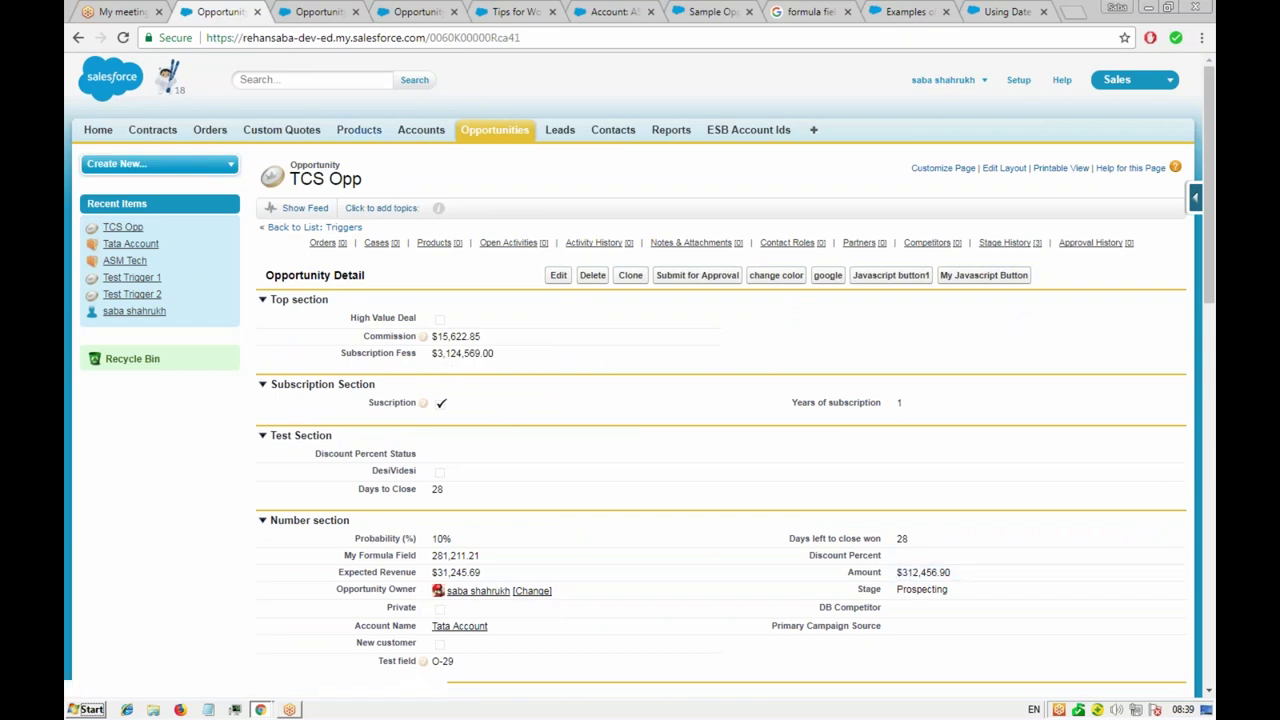
left_click(316, 16)
left_click(421, 15)
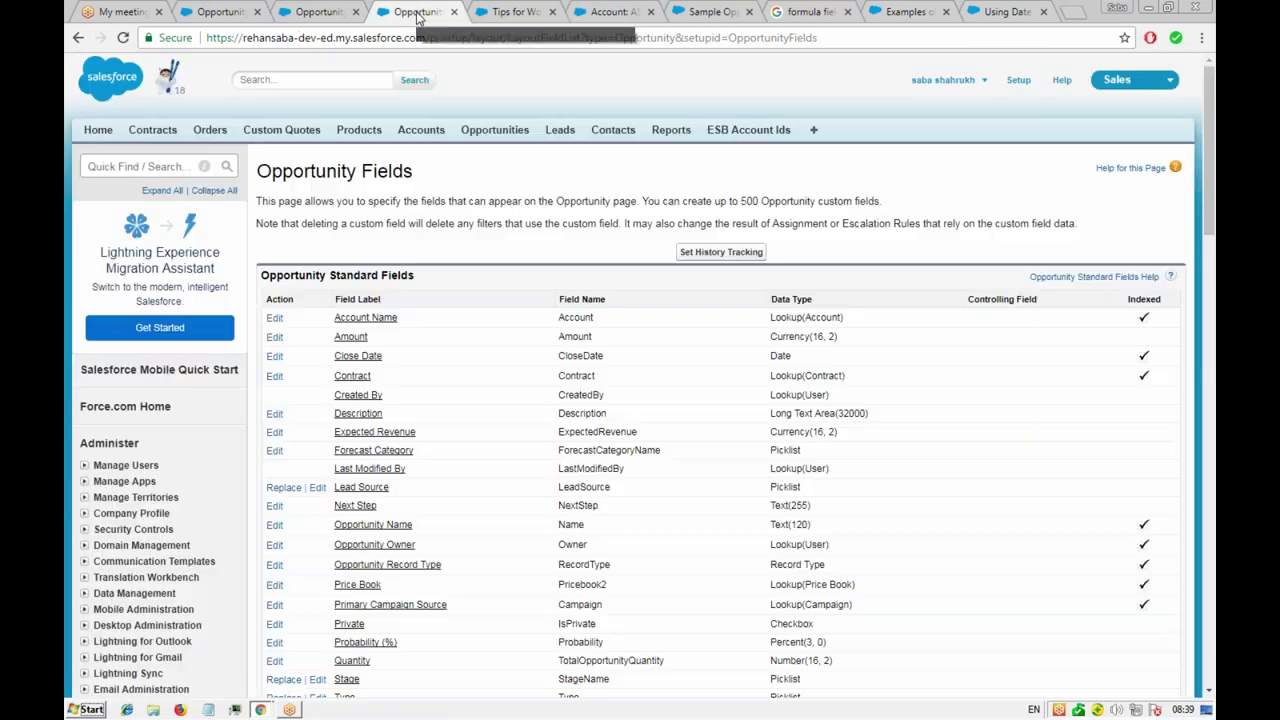
left_click(497, 14)
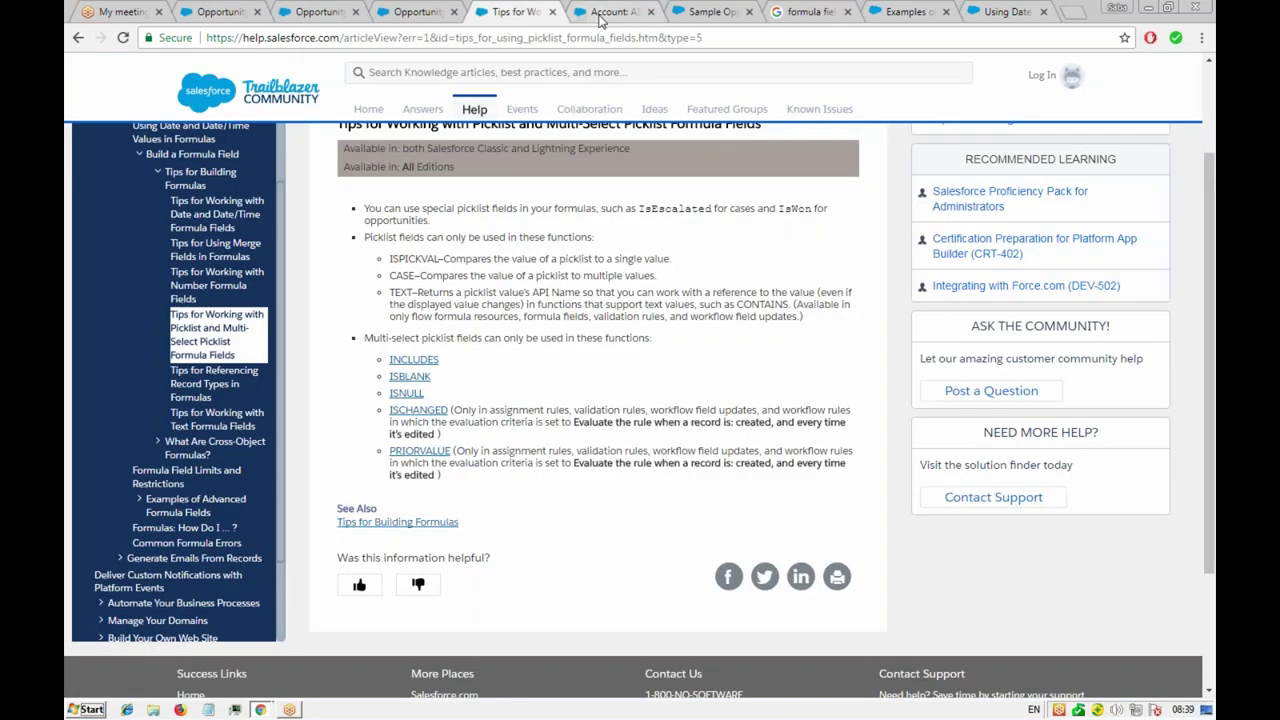
left_click(601, 15)
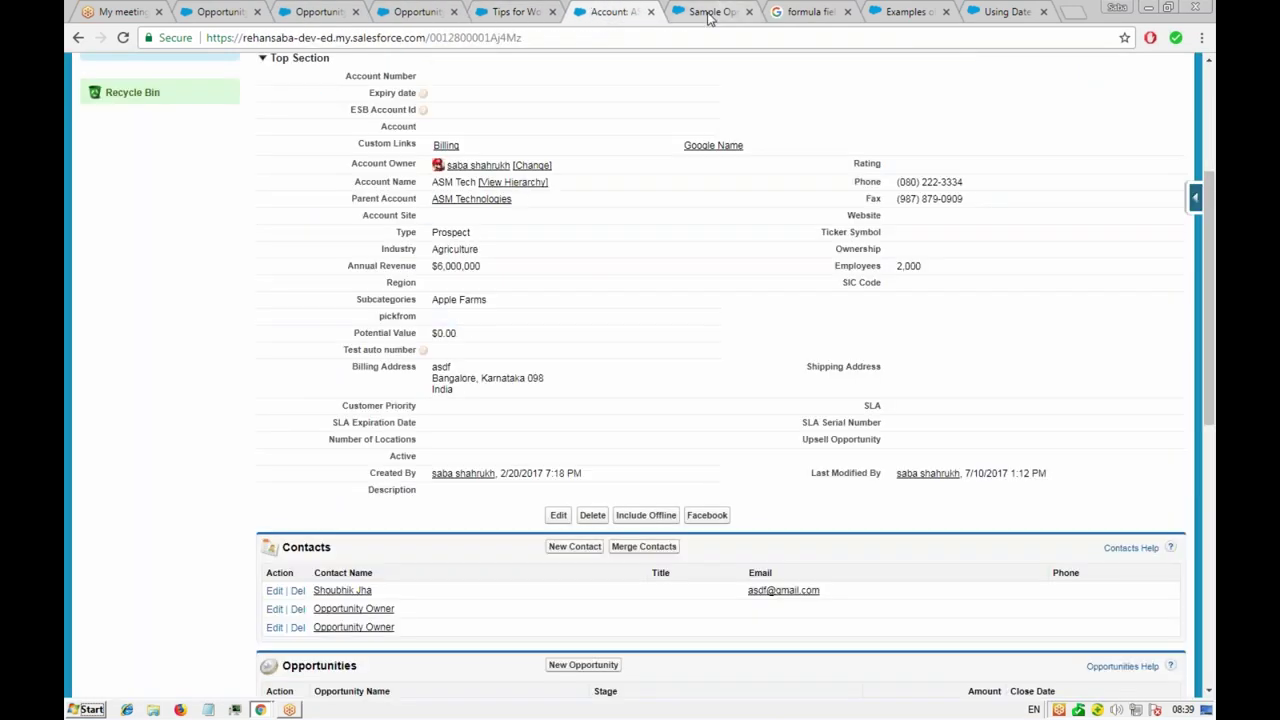
left_click(707, 15)
- Change the multiplier in the Subscription Fess custom field's formula to 0.1 and save the field definition
left_click(318, 12)
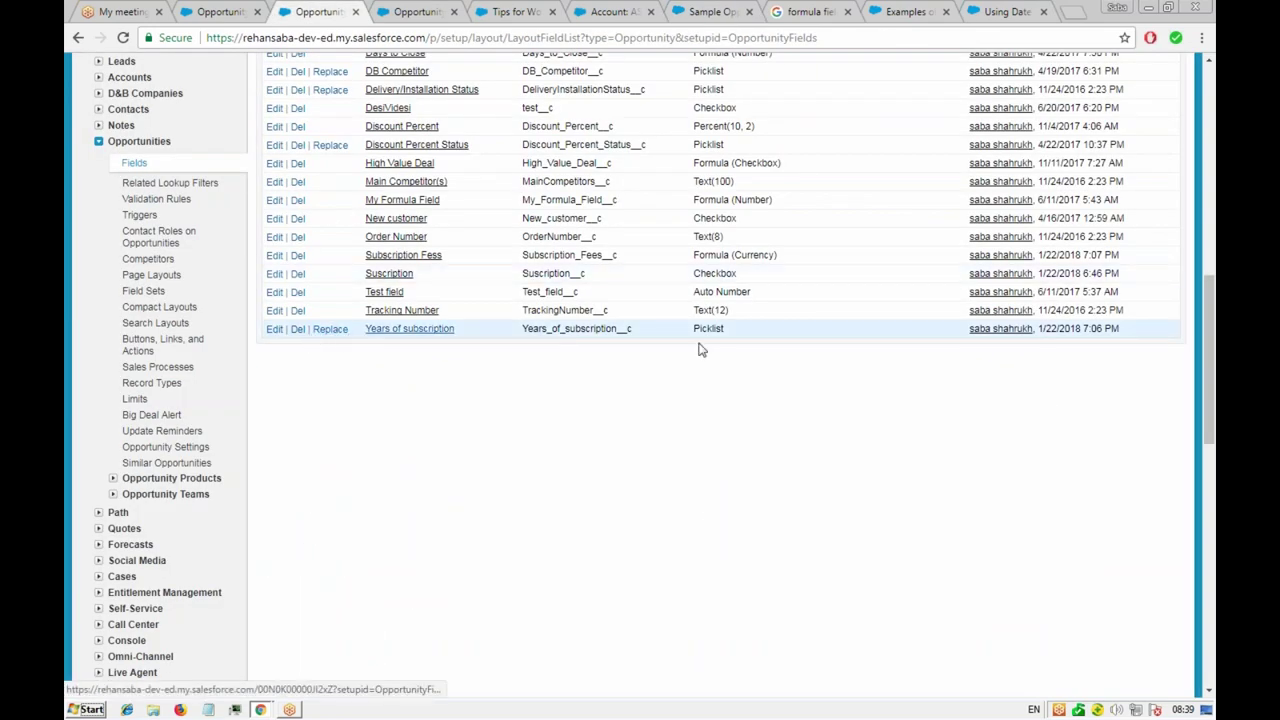
scroll(674, 323, "up", 3)
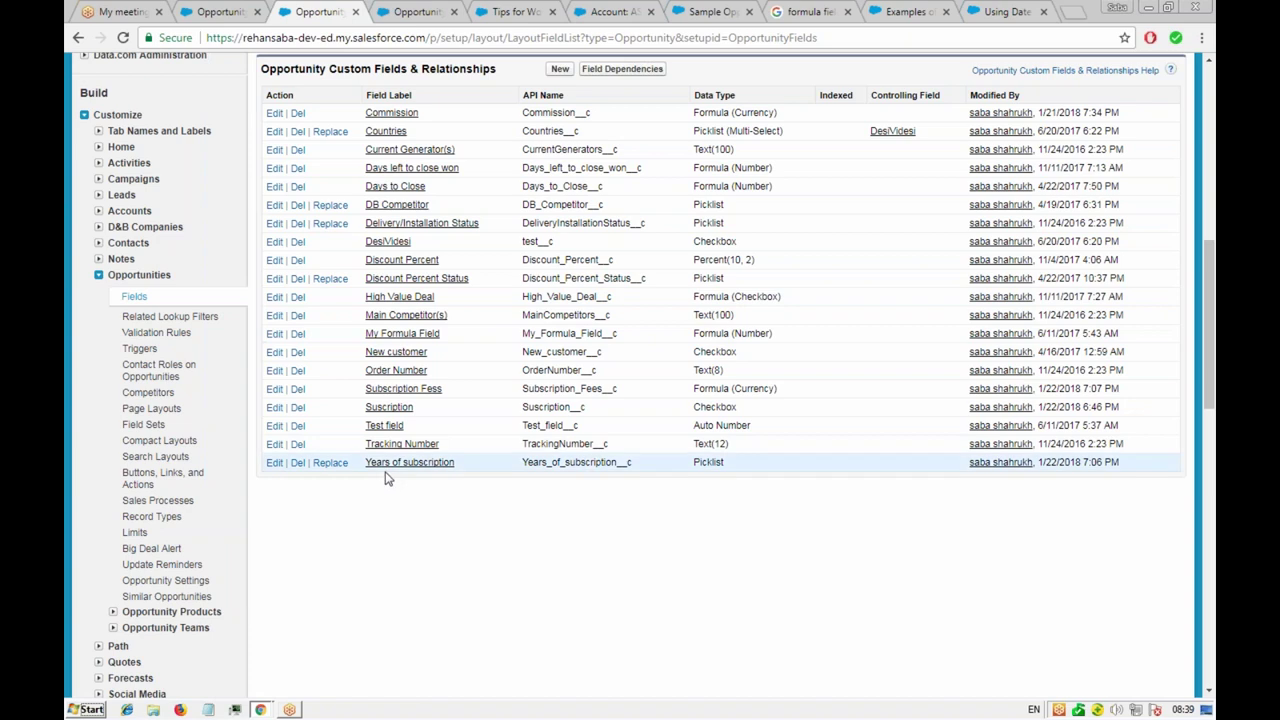
left_click(274, 389)
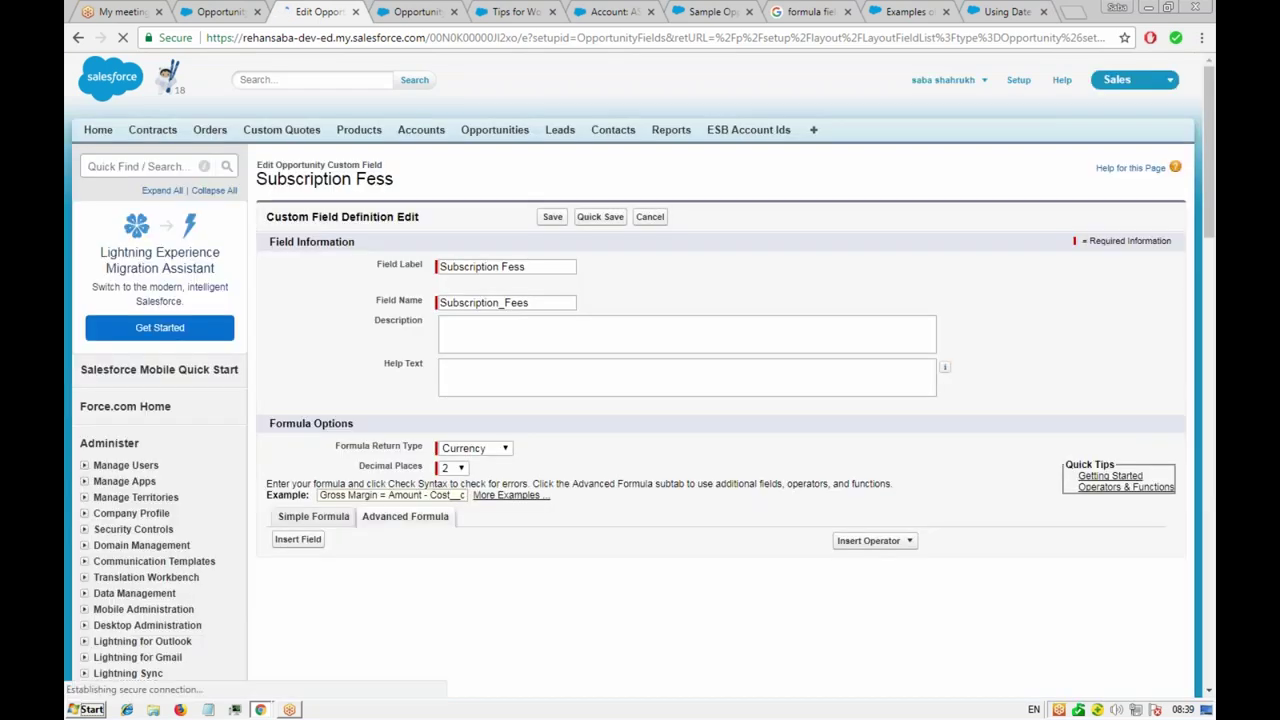
left_click(649, 218)
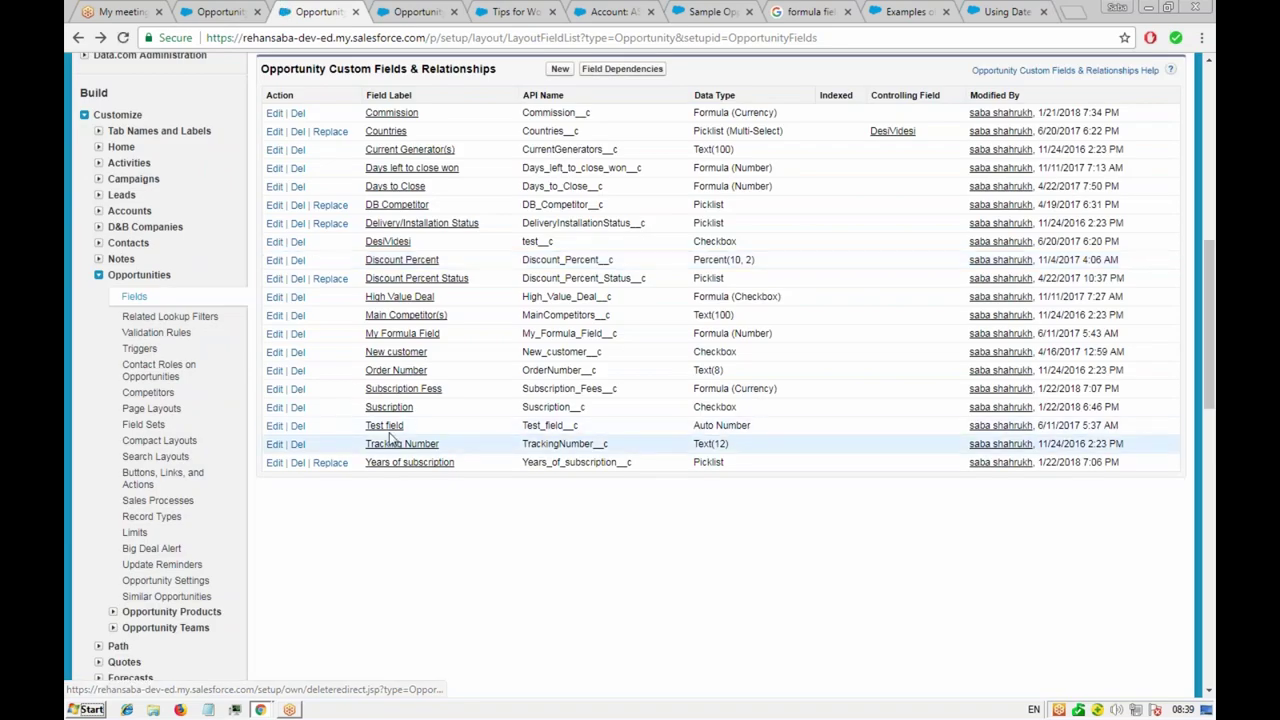
left_click(403, 390)
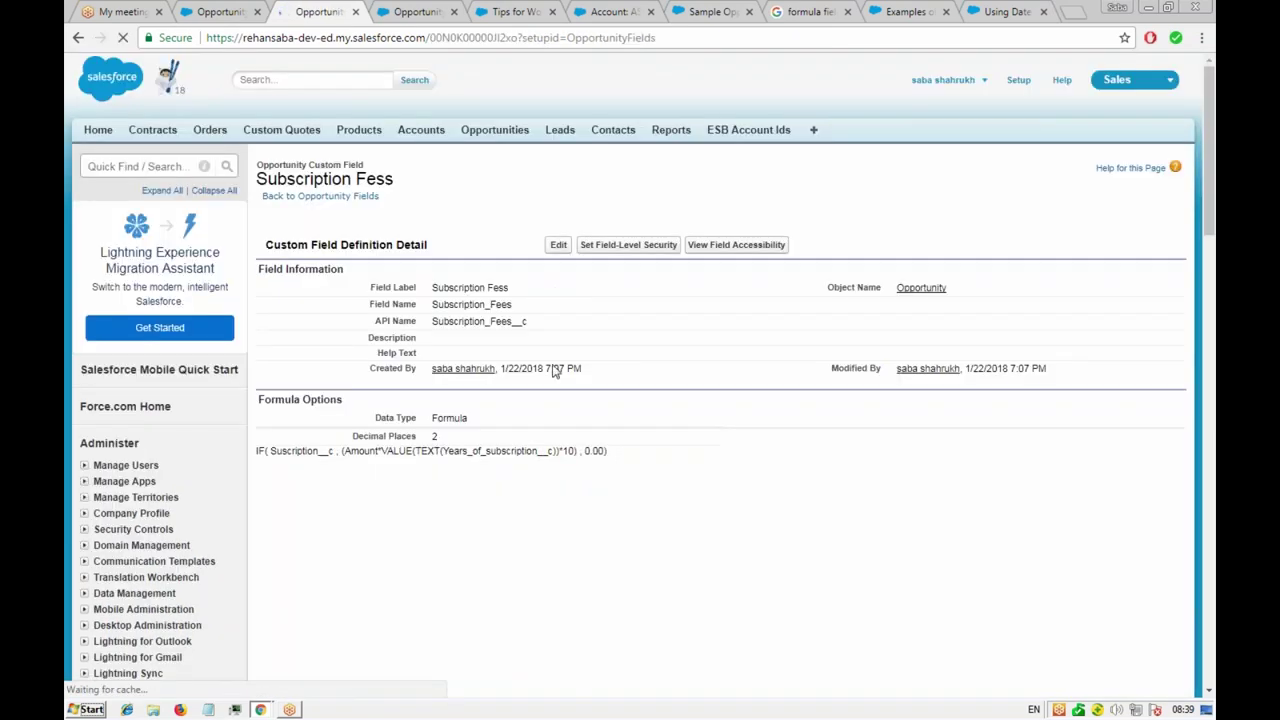
left_click(558, 245)
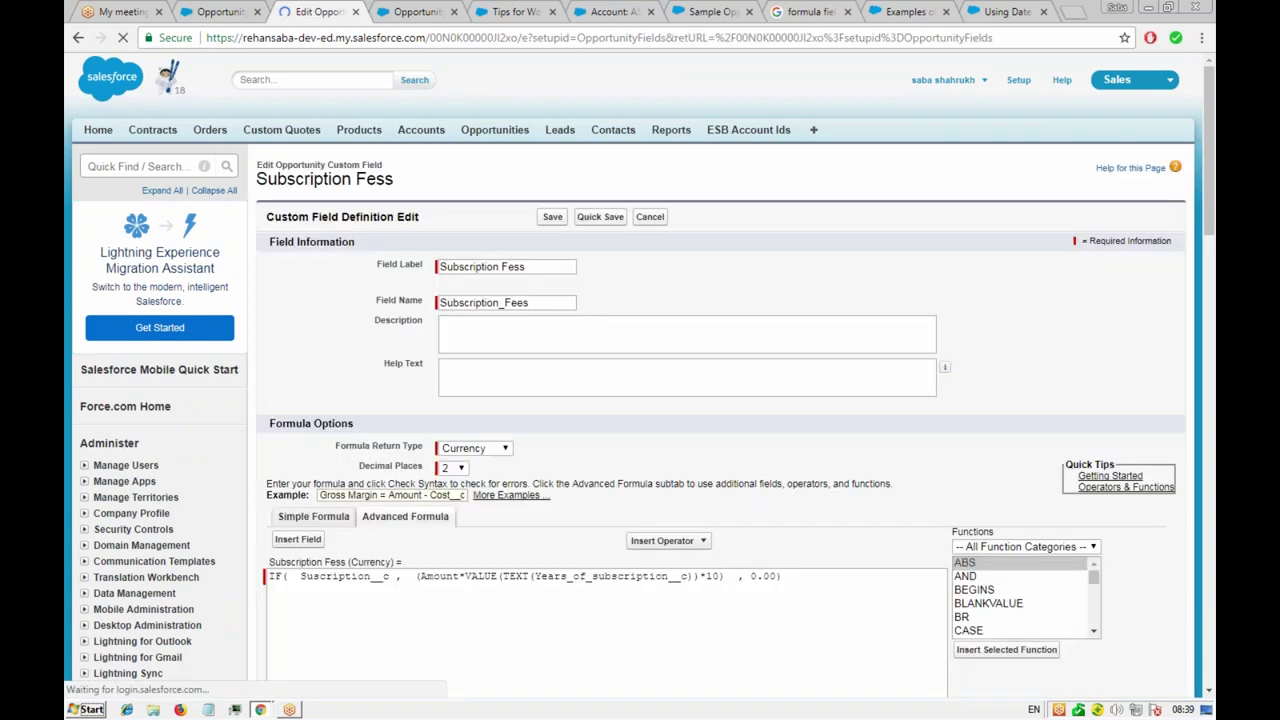
left_click(714, 578)
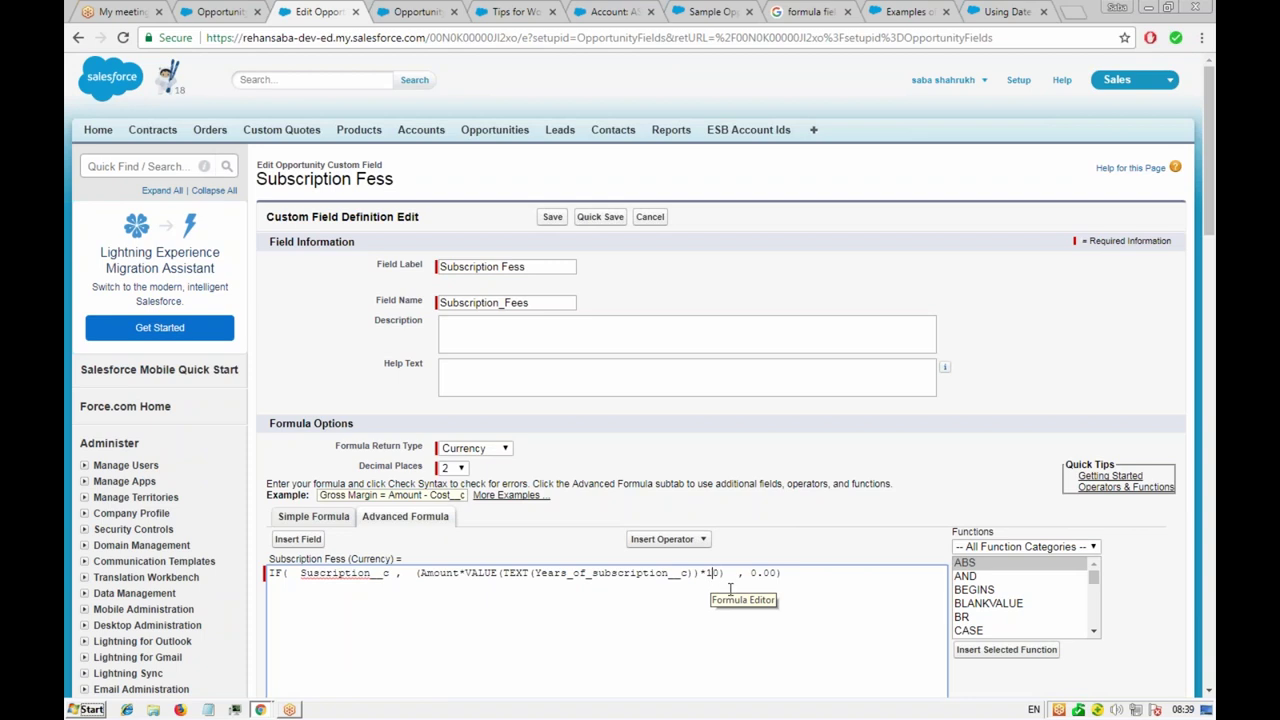
key("BackSpace")
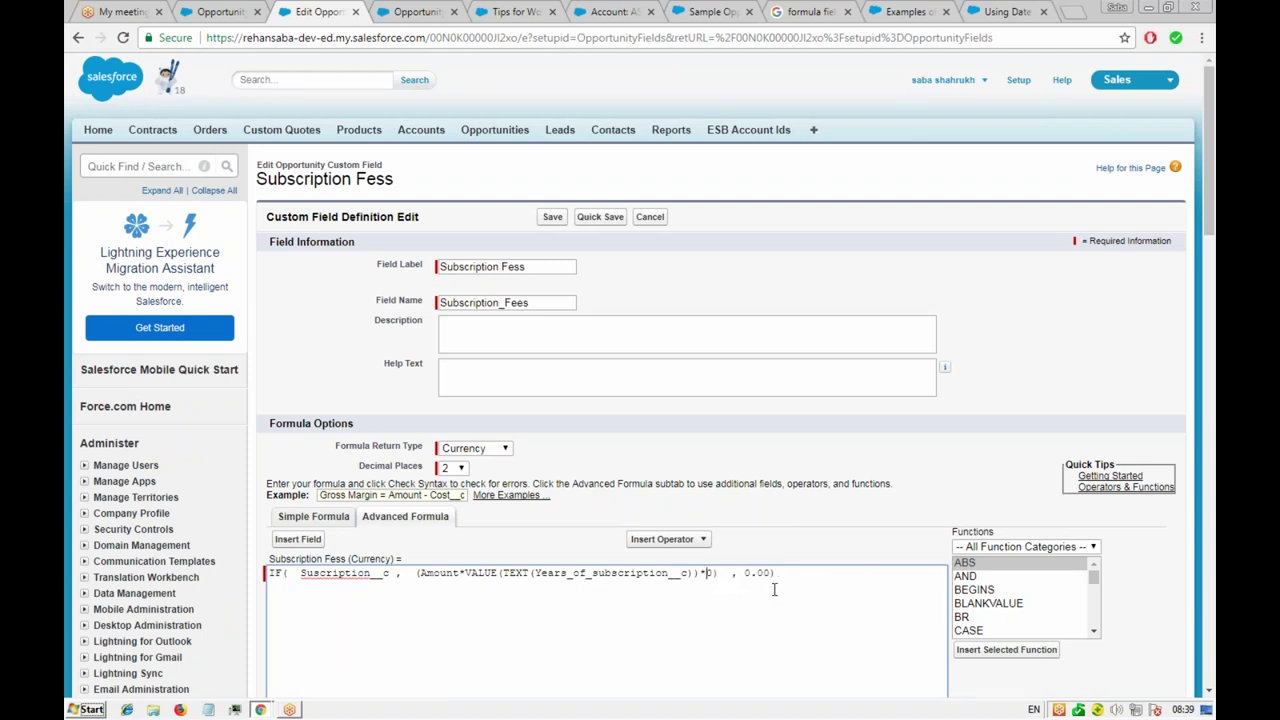
type(".1")
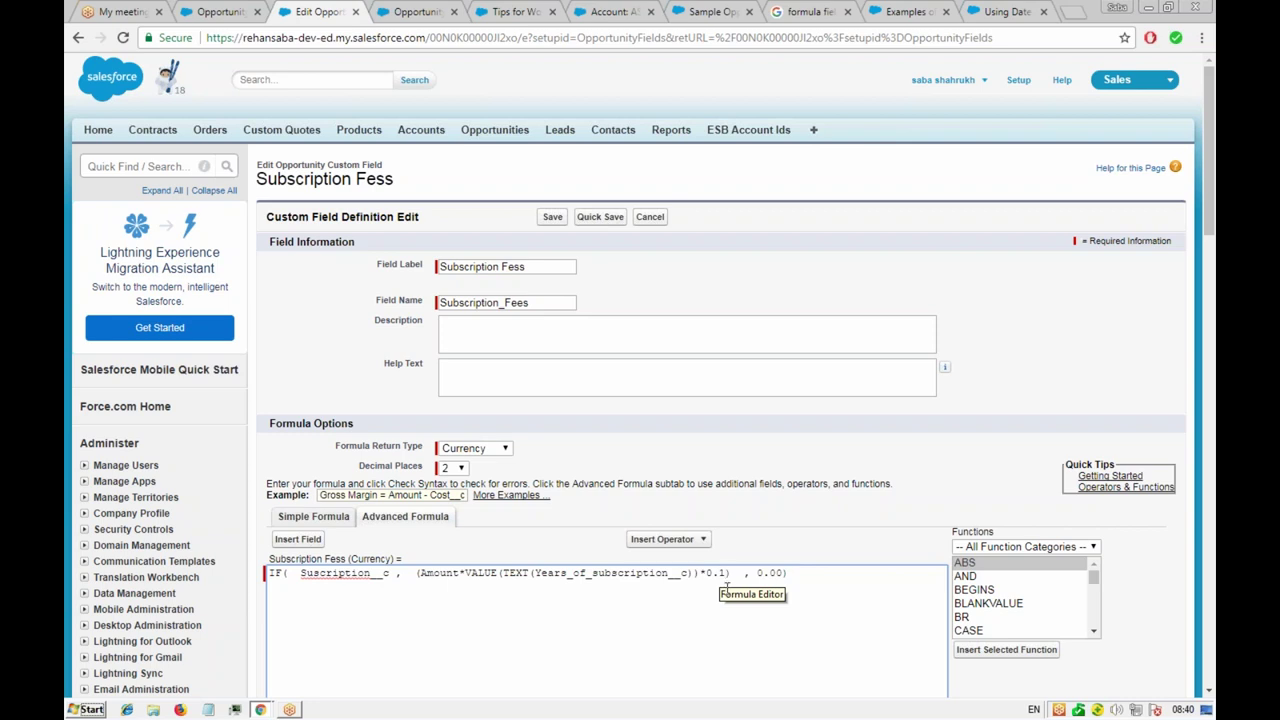
left_click(728, 573)
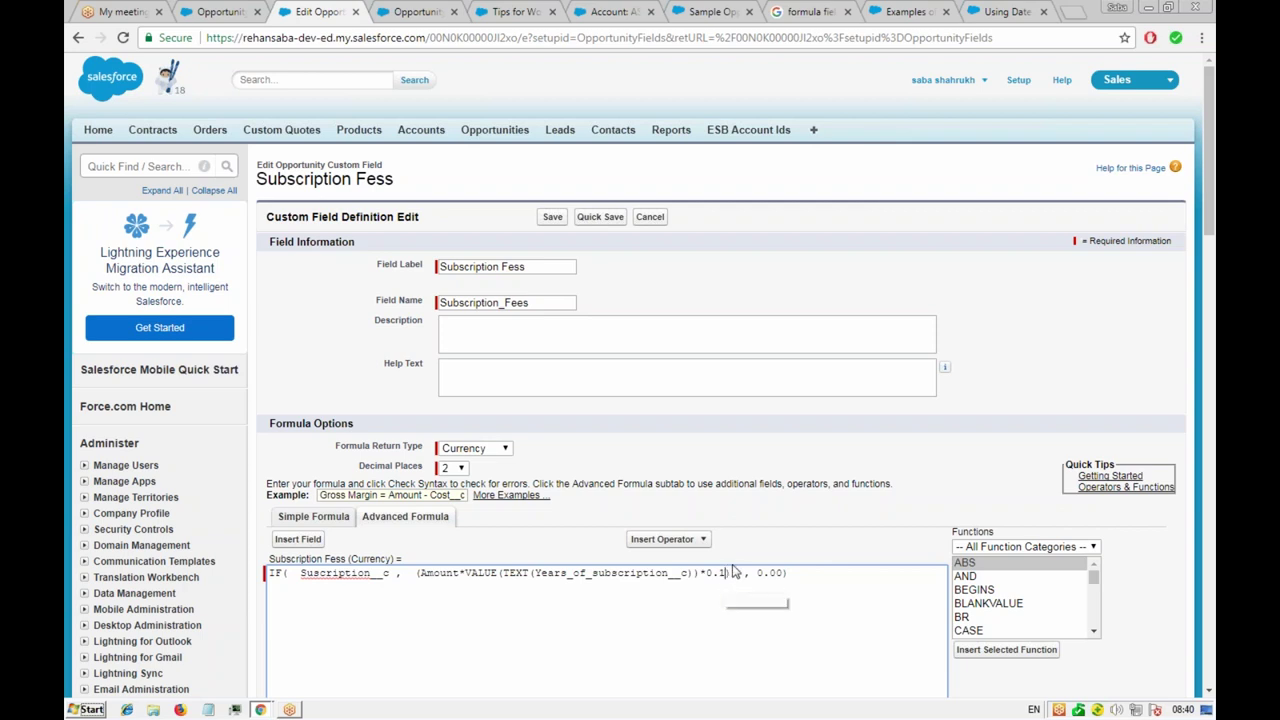
left_click(600, 217)
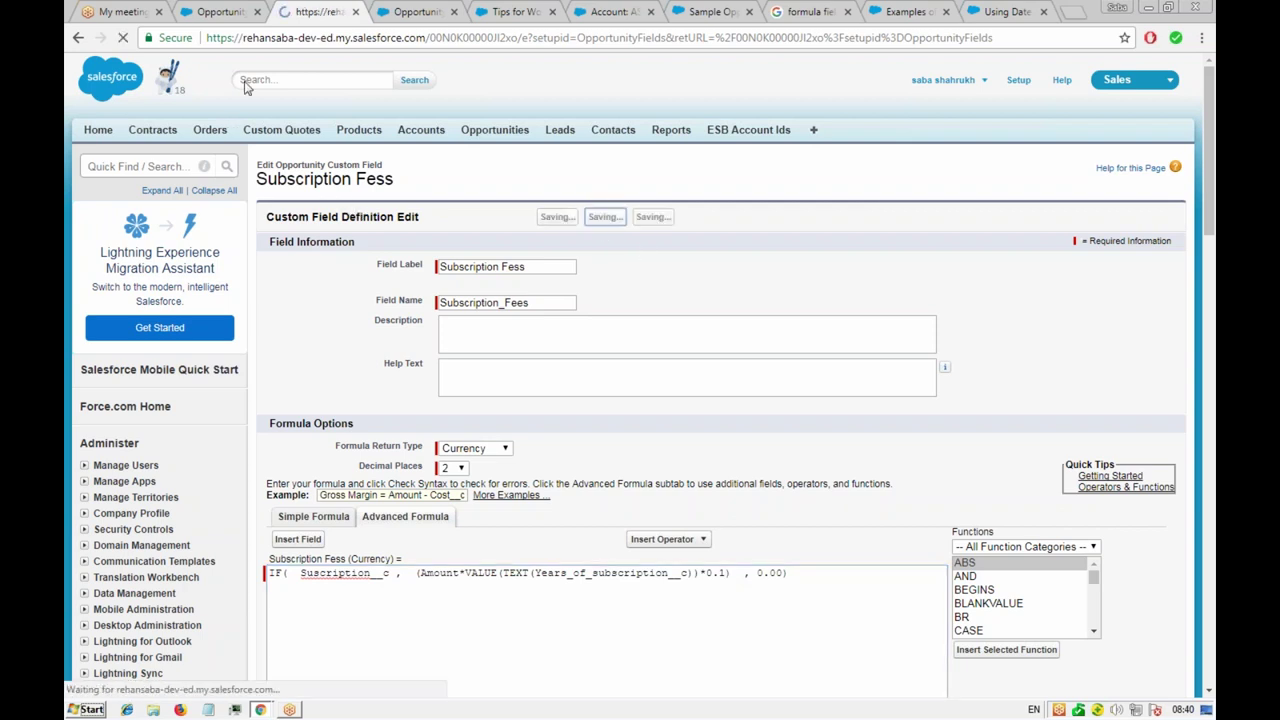
- Reload the TCS Opp record, set its Years of subscription to 2, and save the record
left_click(223, 13)
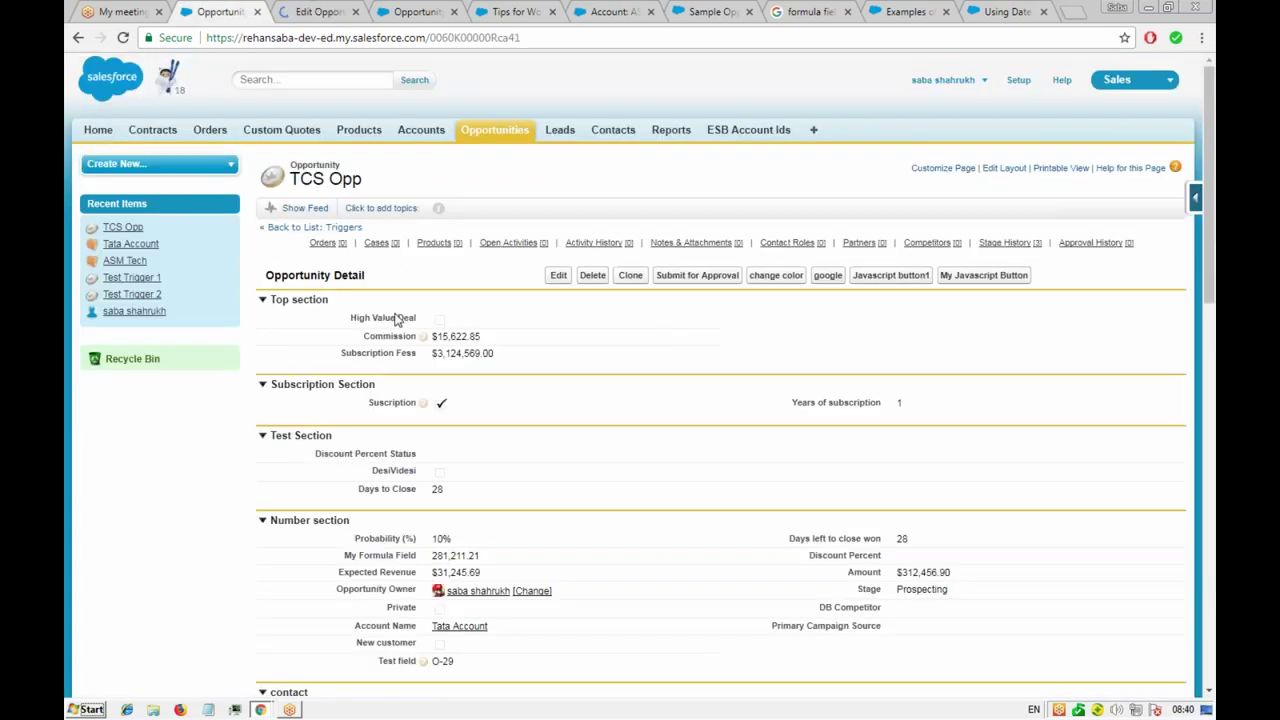
key("F5")
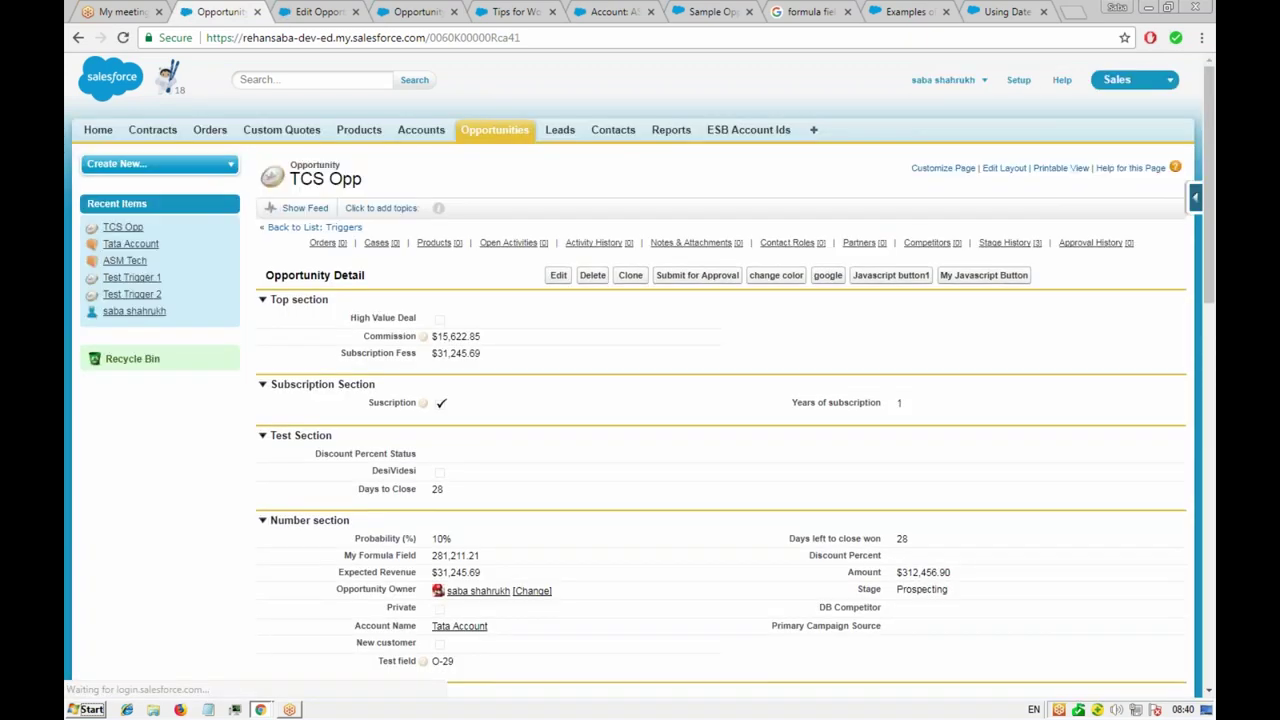
double_click(916, 406)
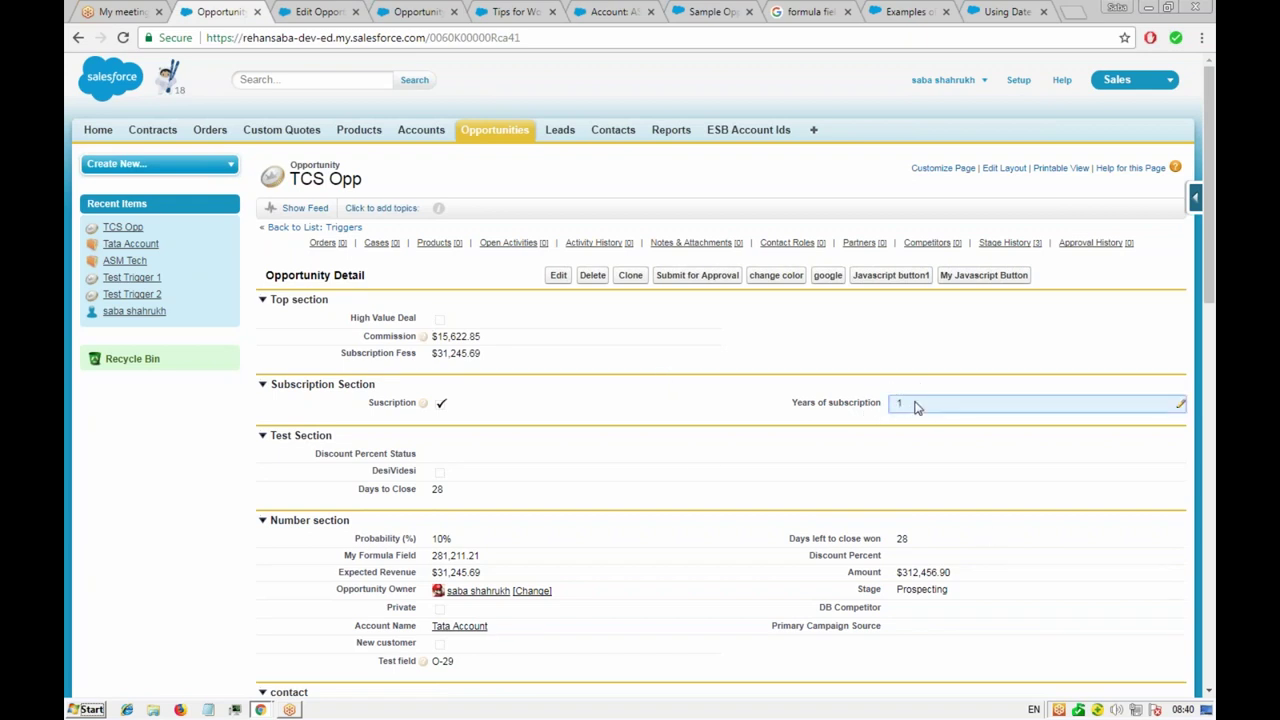
double_click(902, 409)
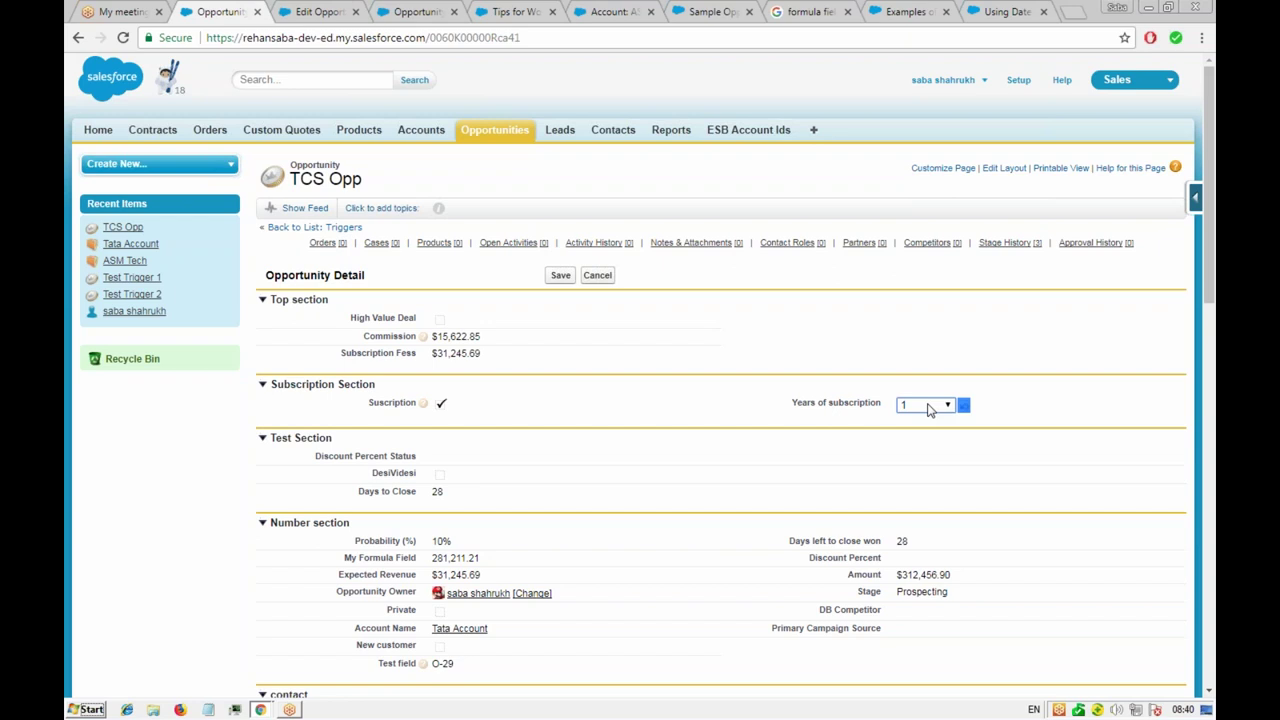
left_click(926, 406)
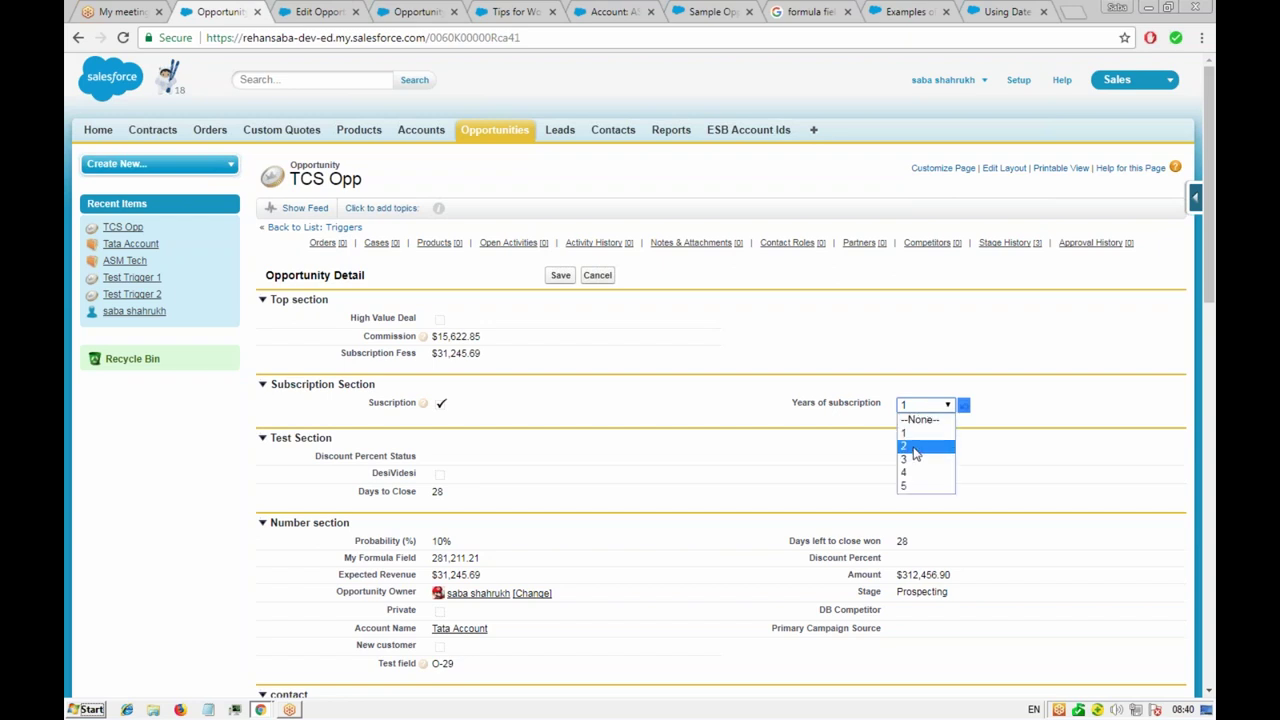
left_click(915, 453)
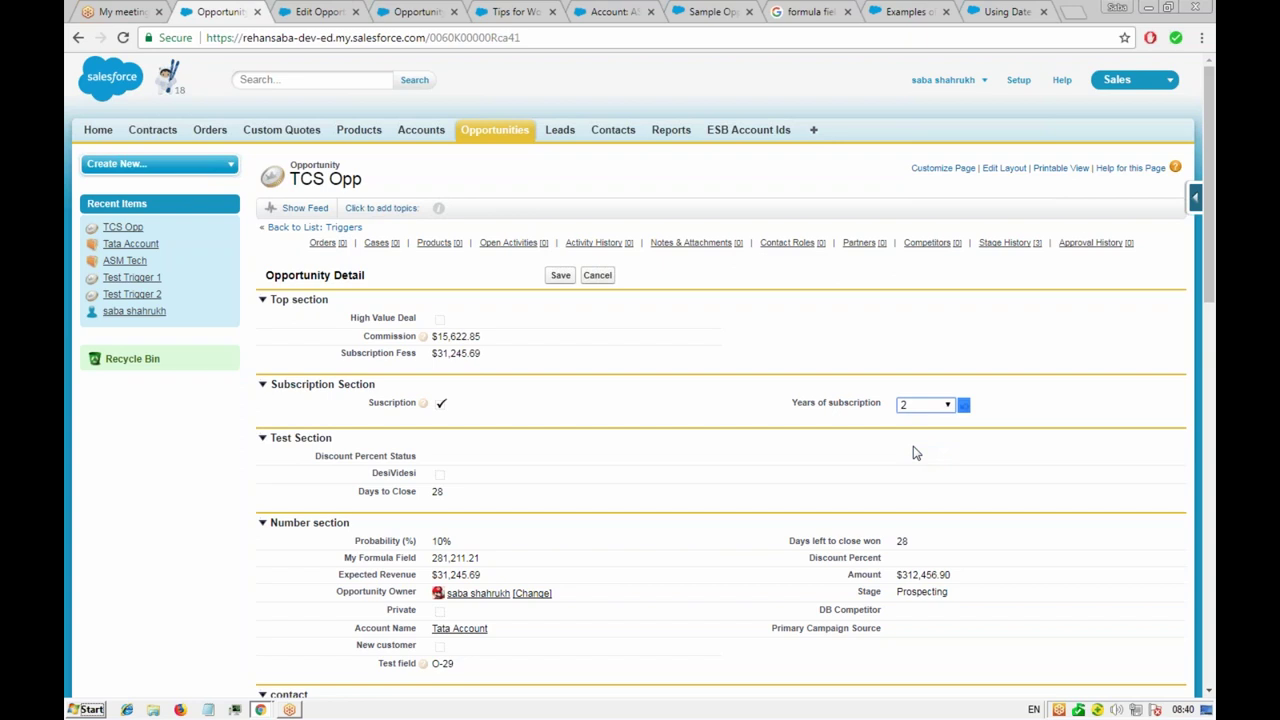
left_click(560, 276)
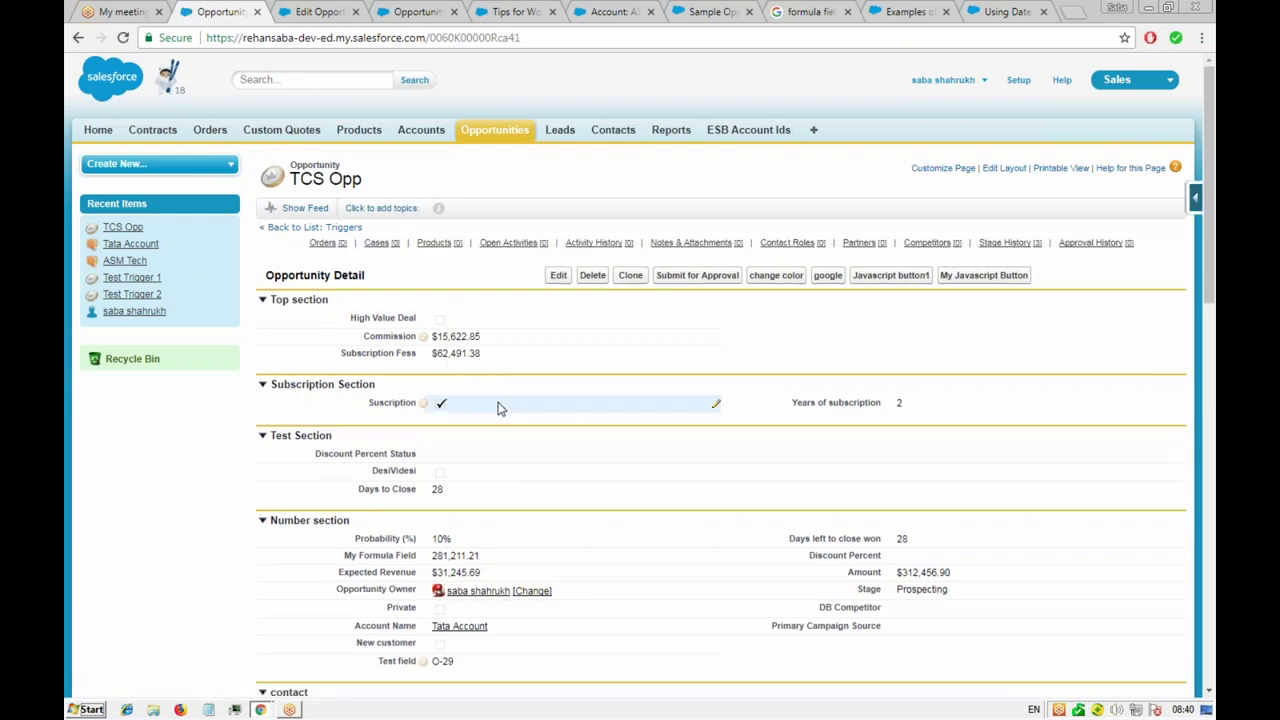
- Disable Suscription on the TCS Opp record and save the change
double_click(446, 408)
left_click(441, 405)
left_click(560, 276)
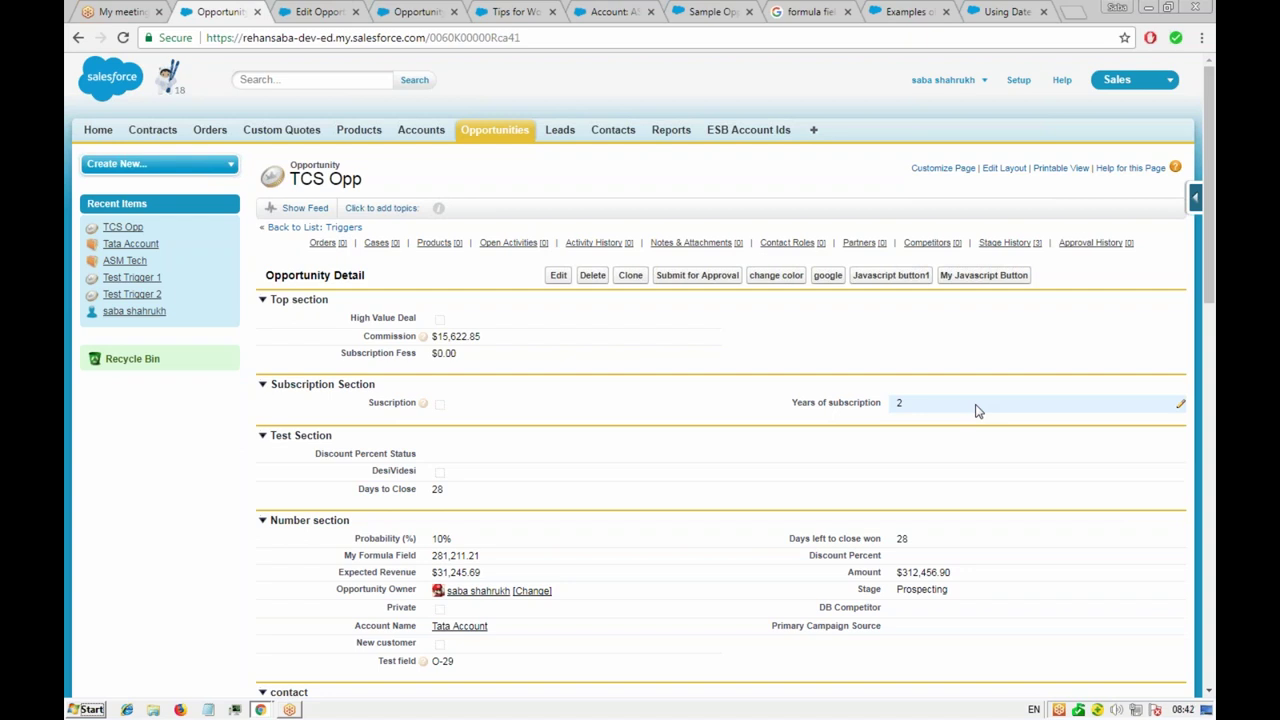
- Return to the Subscription Fess formula editor and review the Date & Time functions, including DATEVALUE, HOUR, DAY, MILLISECOND, MONTH and YEAR
left_click(320, 12)
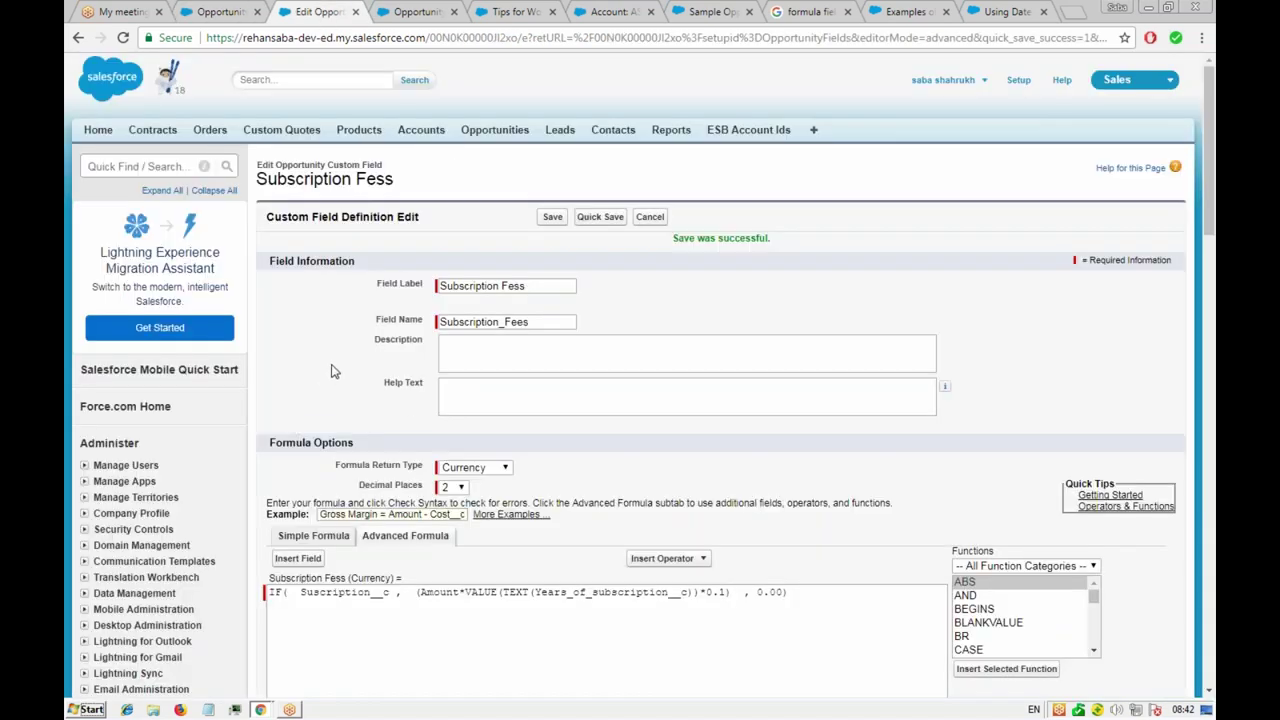
scroll(600, 400, "down", 3)
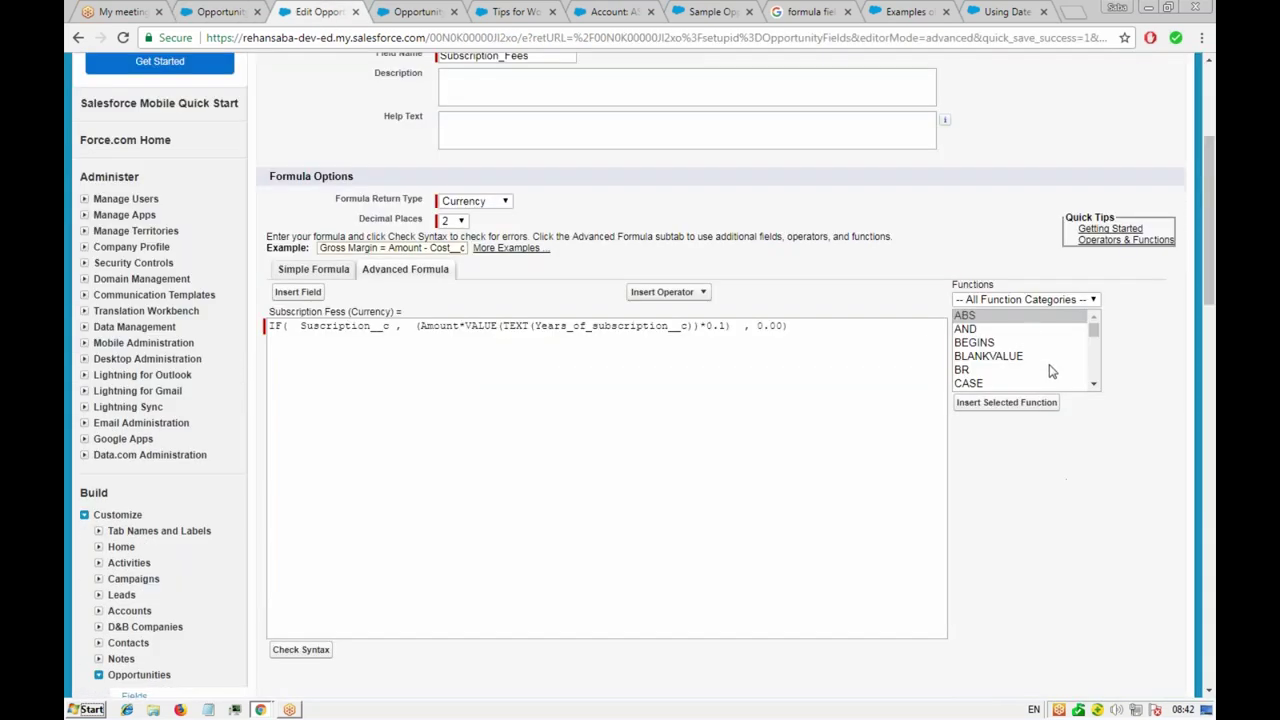
left_click(1052, 302)
left_click(984, 327)
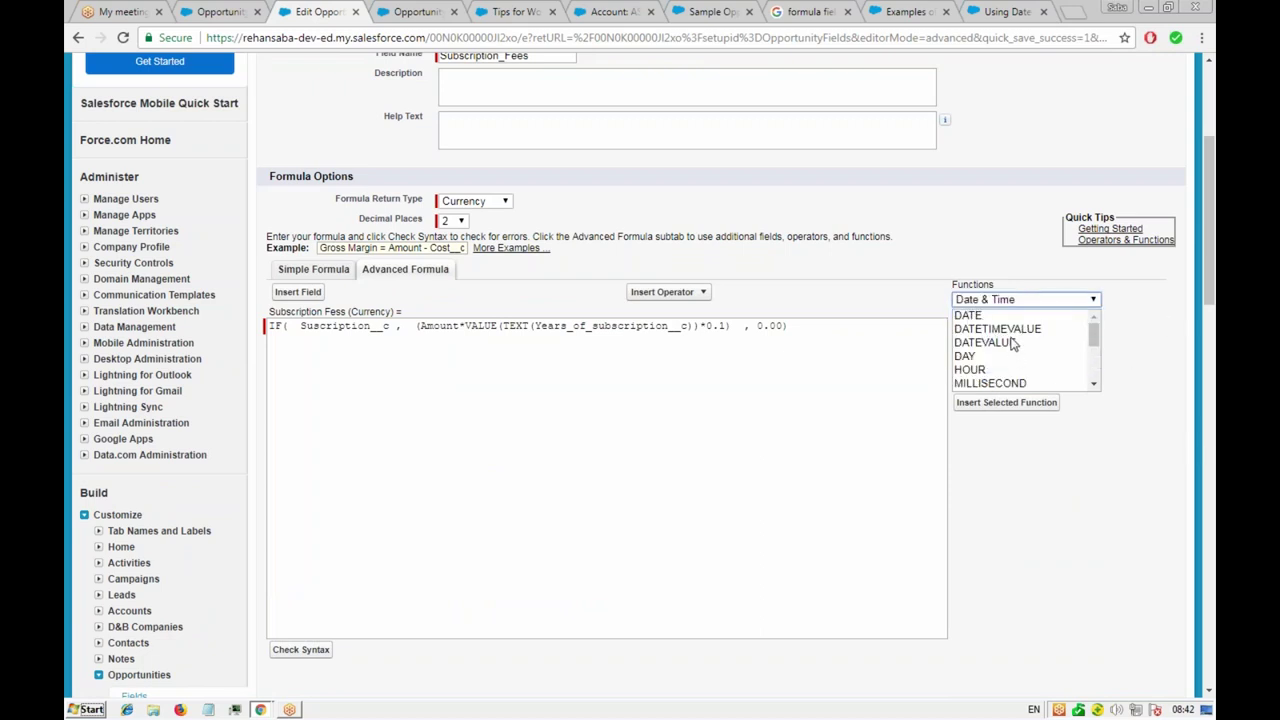
left_click(986, 344)
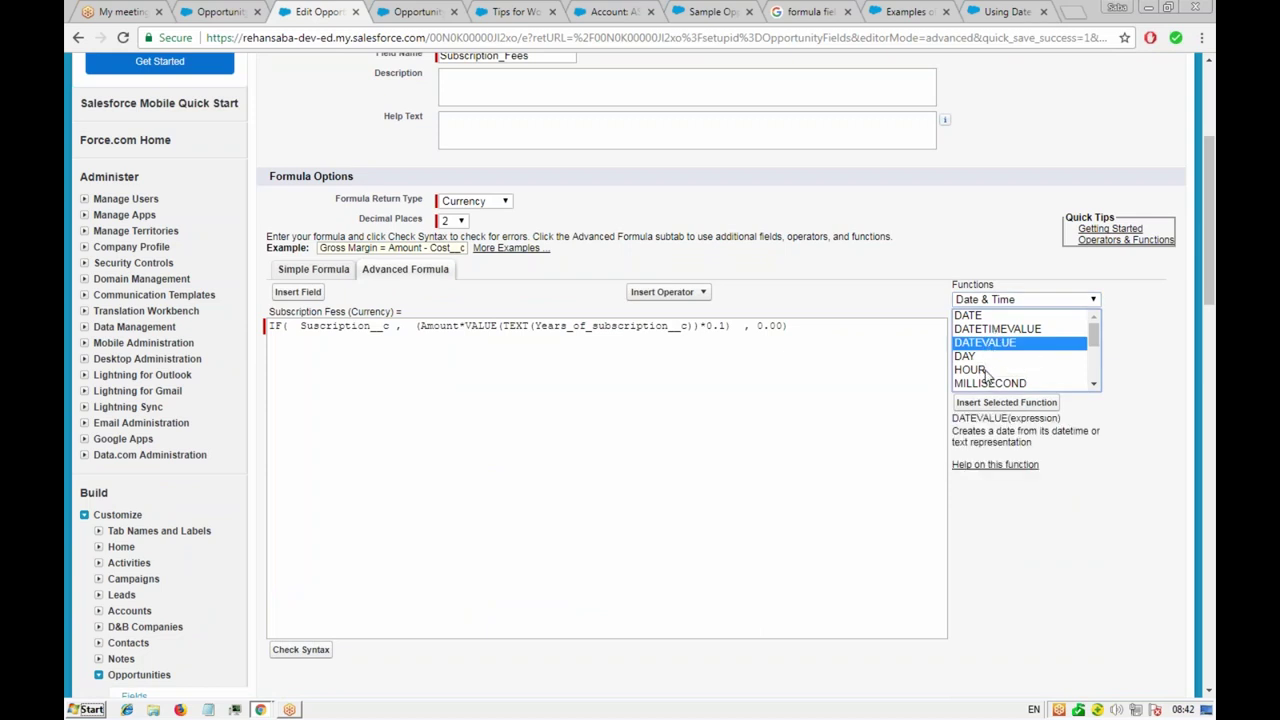
left_click(986, 371)
left_click(982, 357)
left_click(1006, 385)
left_click(1096, 386)
scroll(1020, 355, "down", 2)
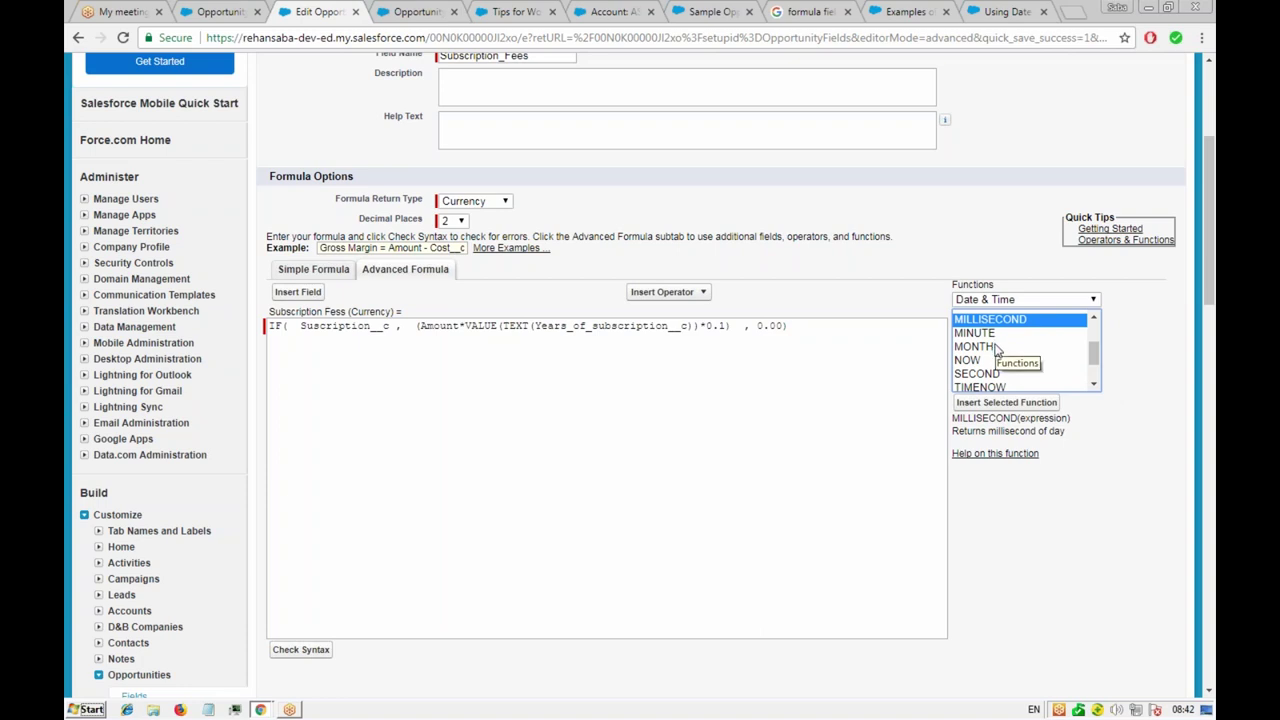
left_click(988, 347)
left_click(1095, 386)
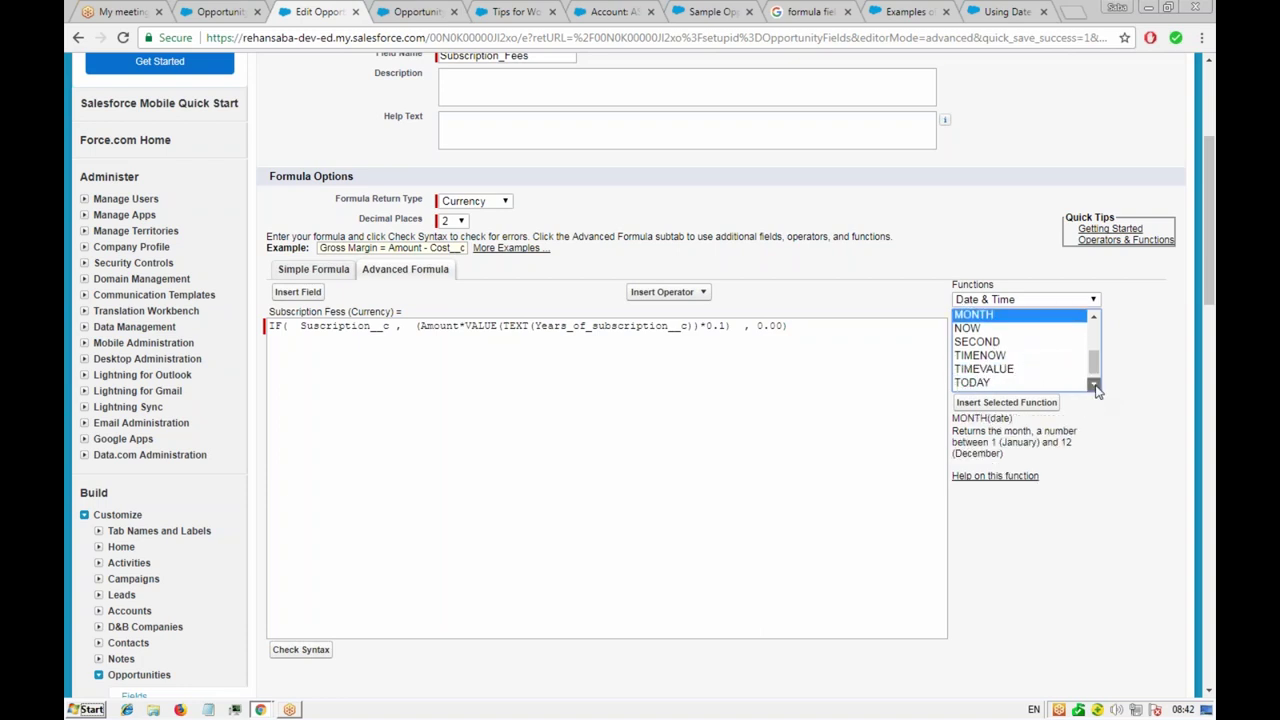
left_click(1095, 386)
left_click(982, 386)
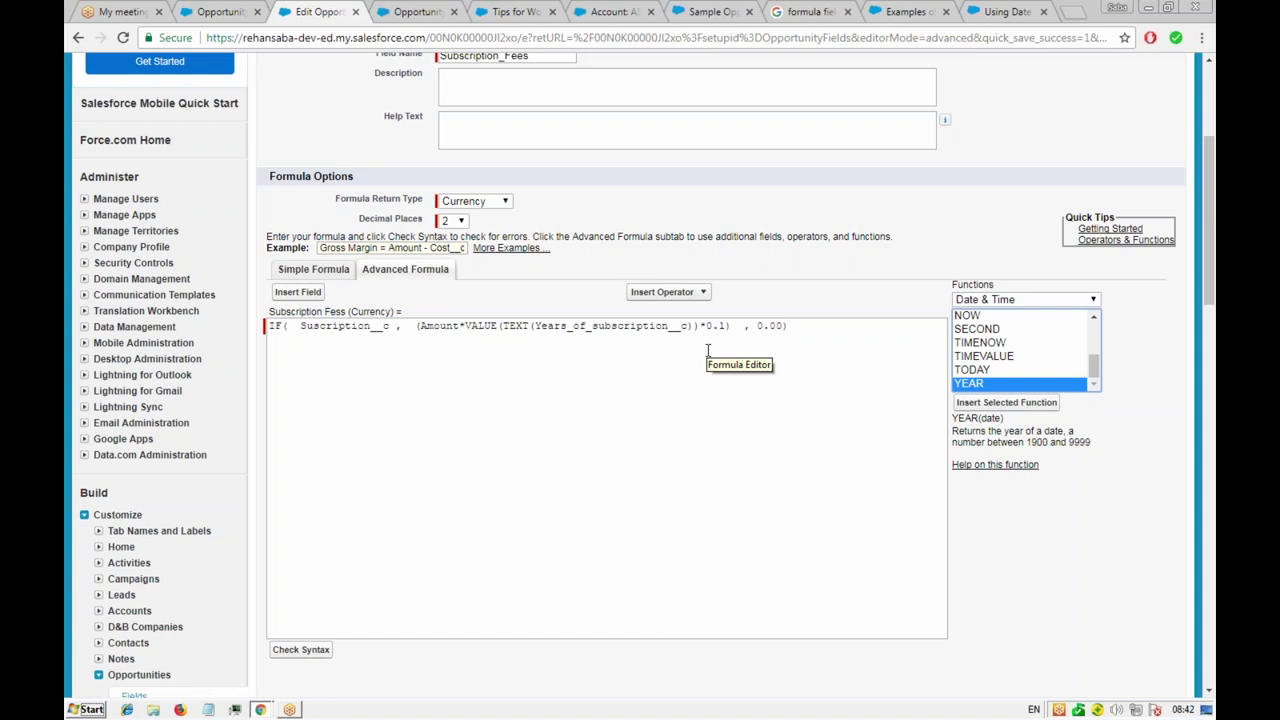
- Review the Sample Opportunity Management Formulas documentation from Expected Product Revenue to Stage-Based Sales Document Selection, and return to the TCS Opp record
left_click(692, 15)
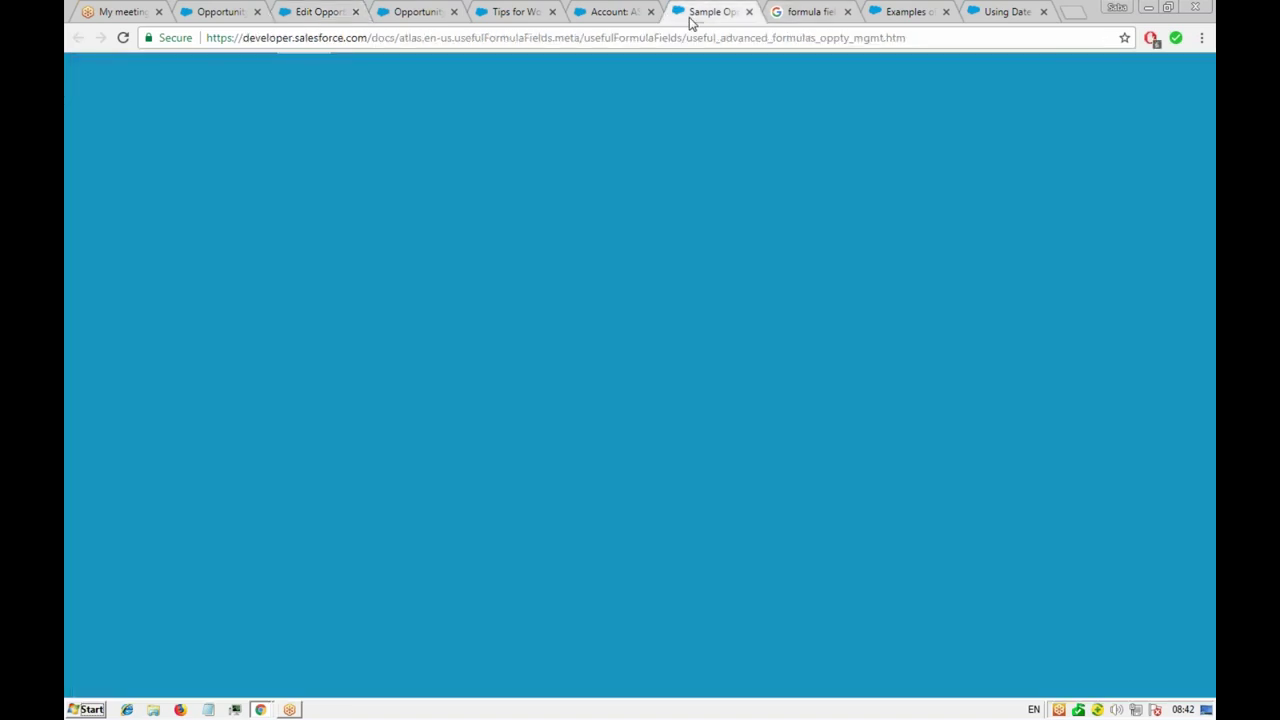
left_click(684, 187)
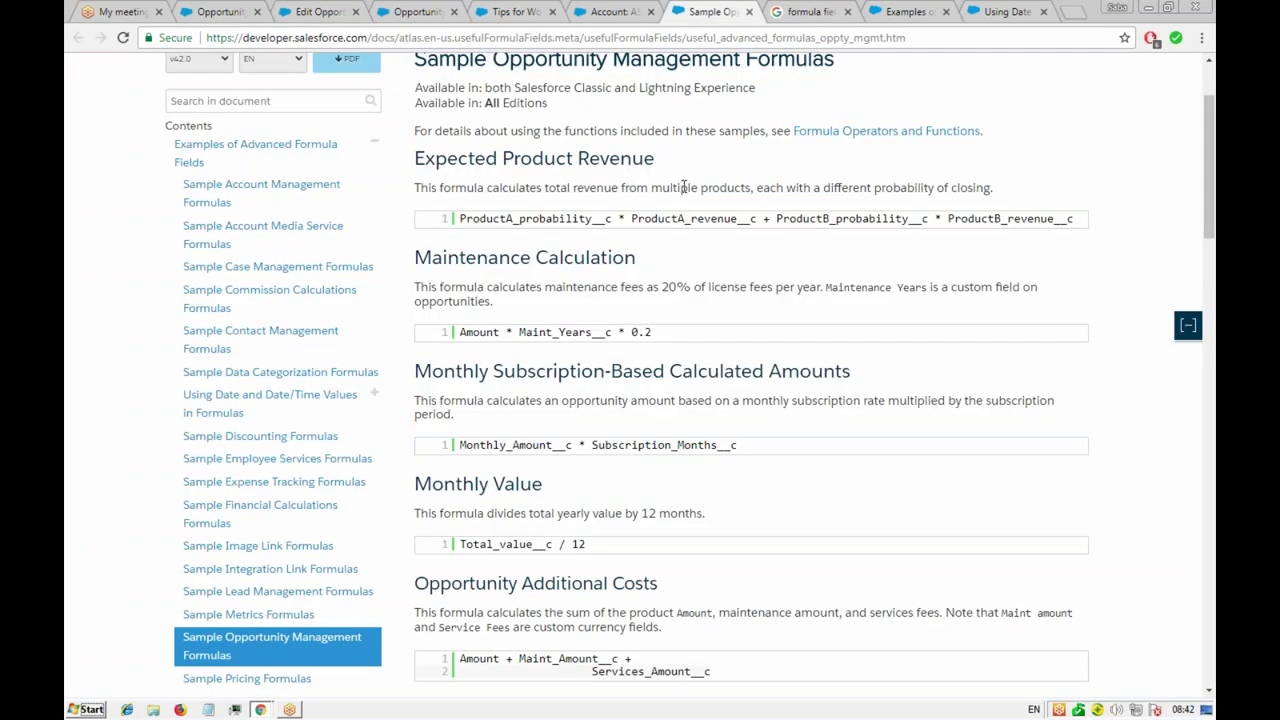
scroll(600, 260, "down", 2)
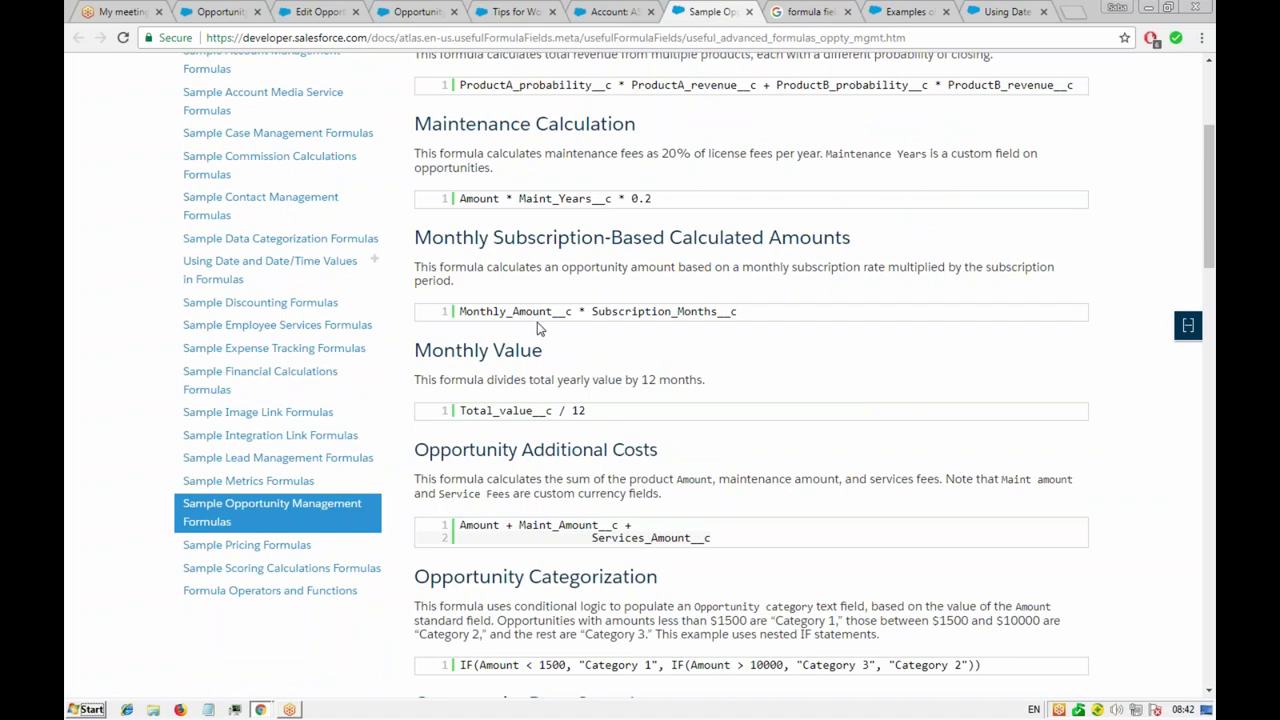
scroll(563, 328, "down", 2)
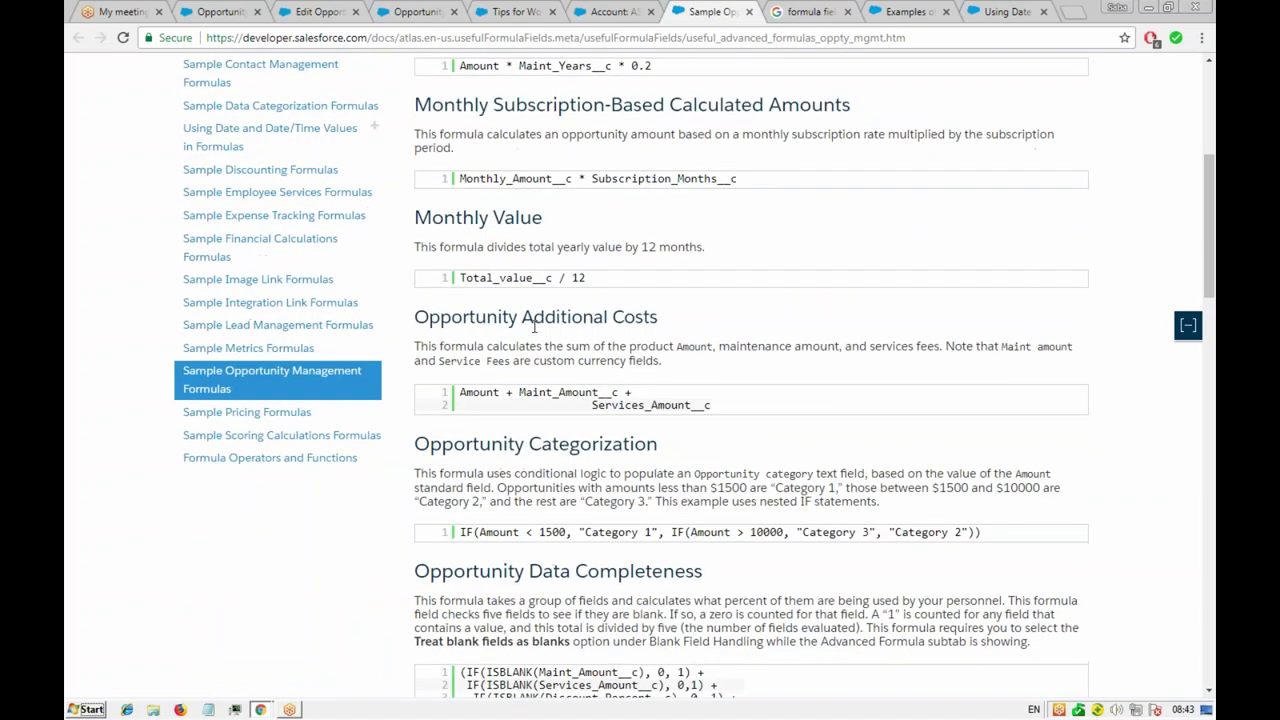
scroll(536, 320, "down", 2)
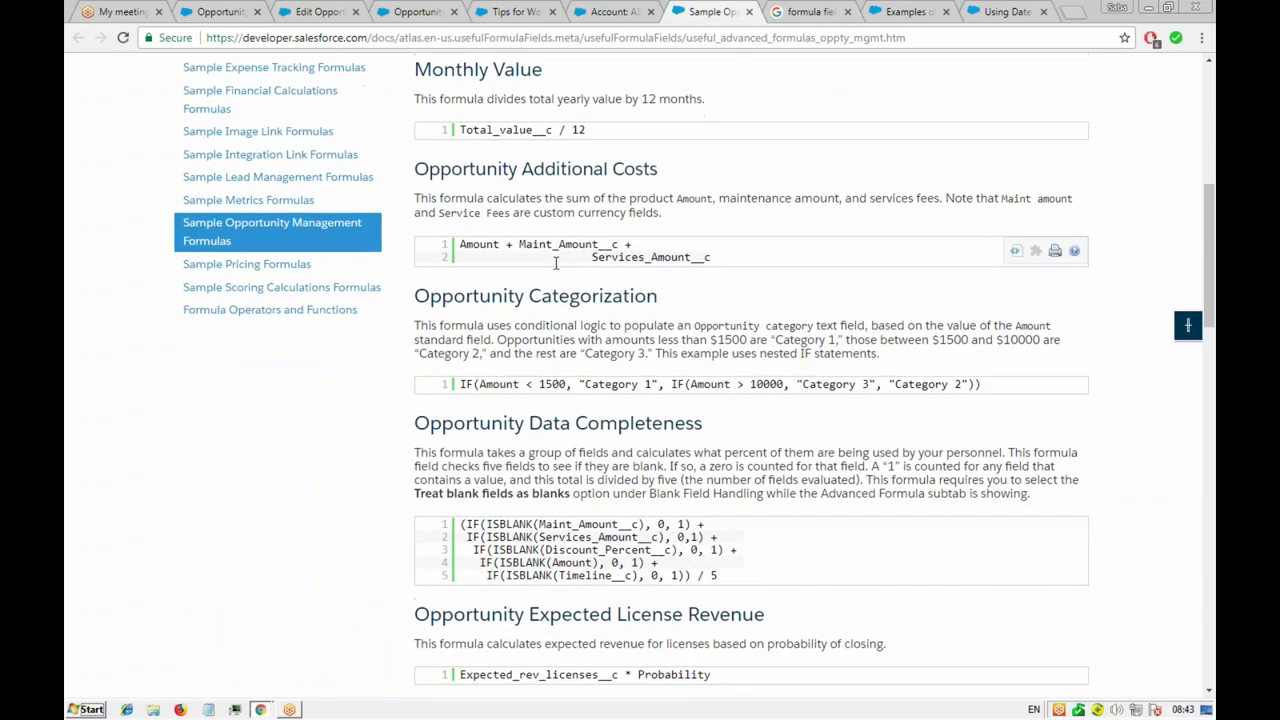
scroll(550, 280, "down", 2)
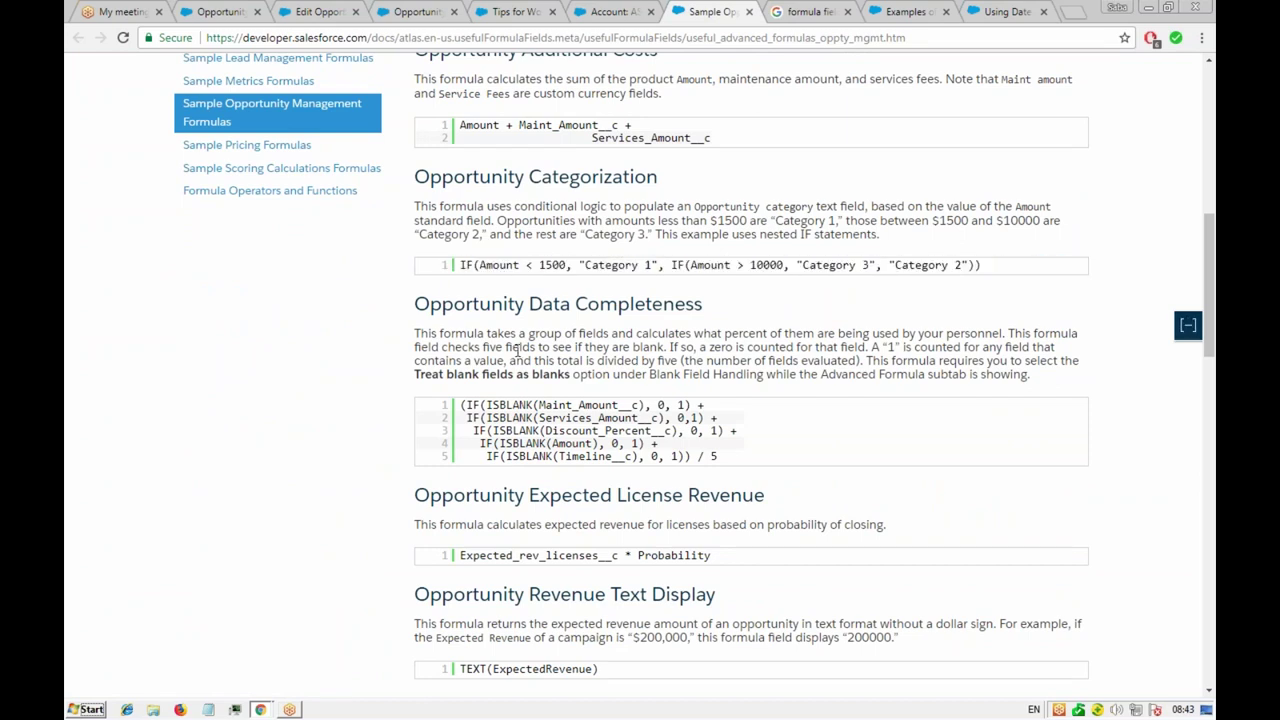
scroll(510, 352, "down", 2)
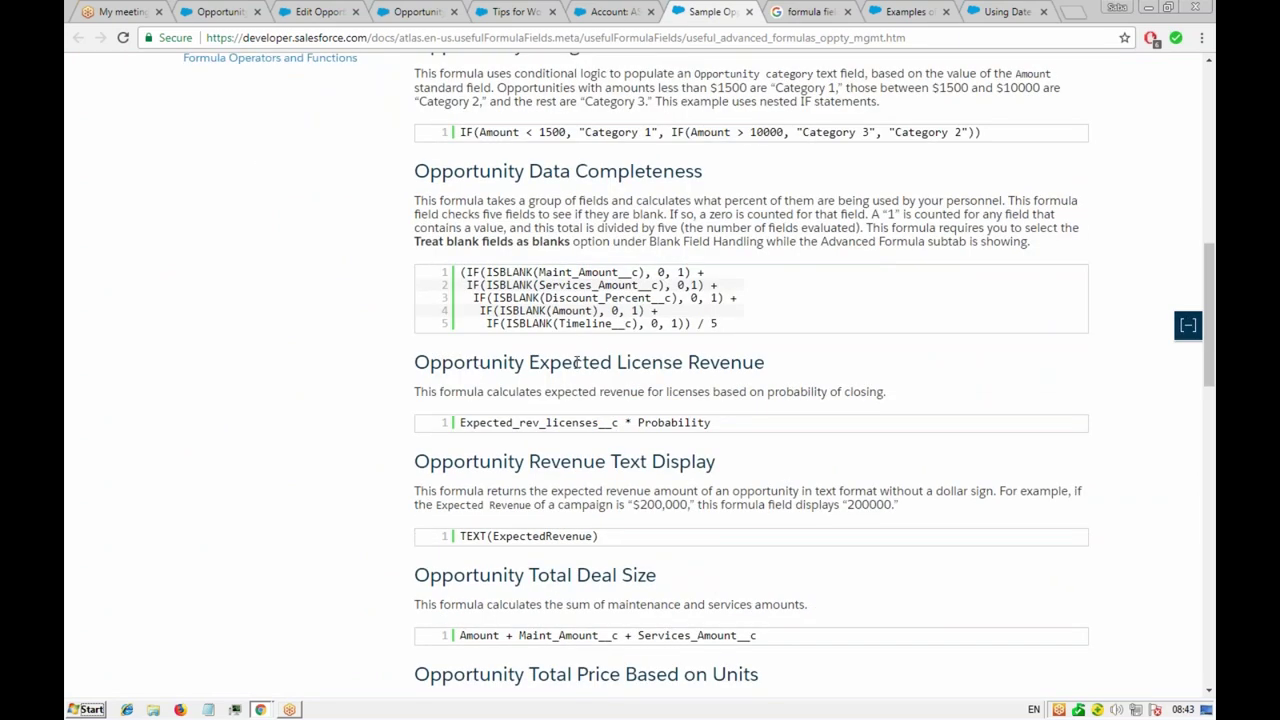
scroll(380, 357, "down", 3)
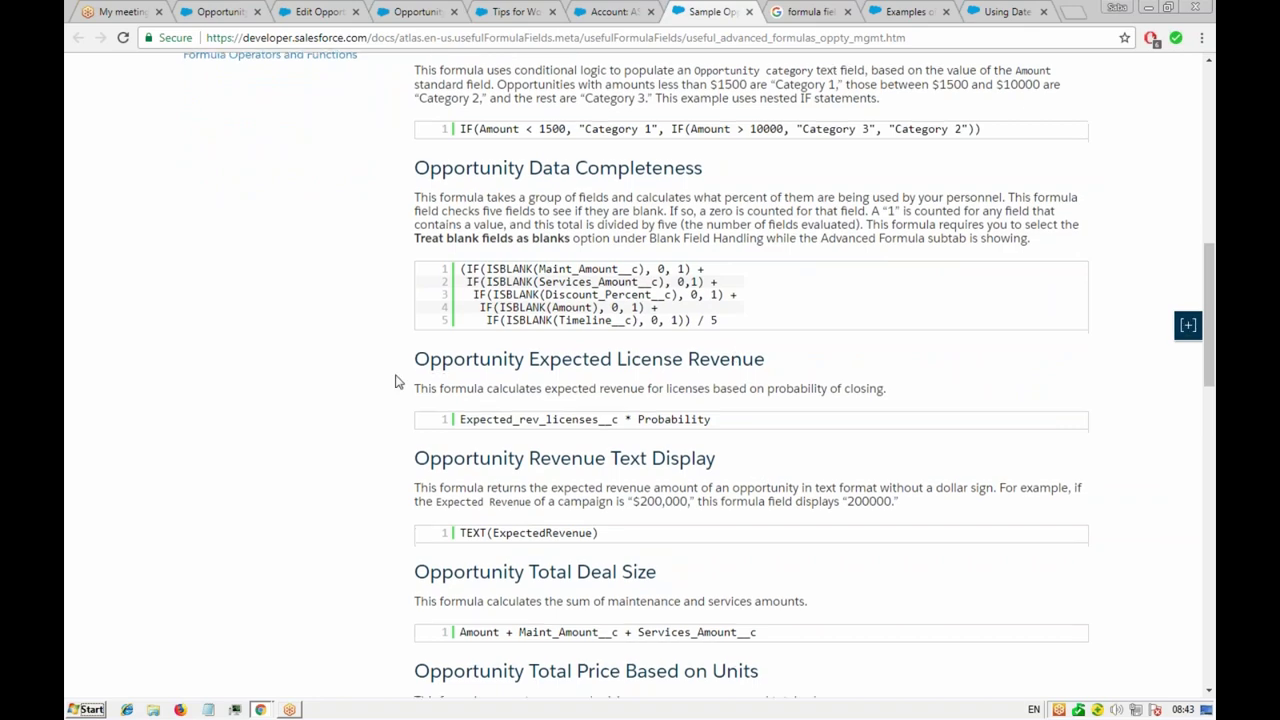
scroll(380, 357, "down", 1)
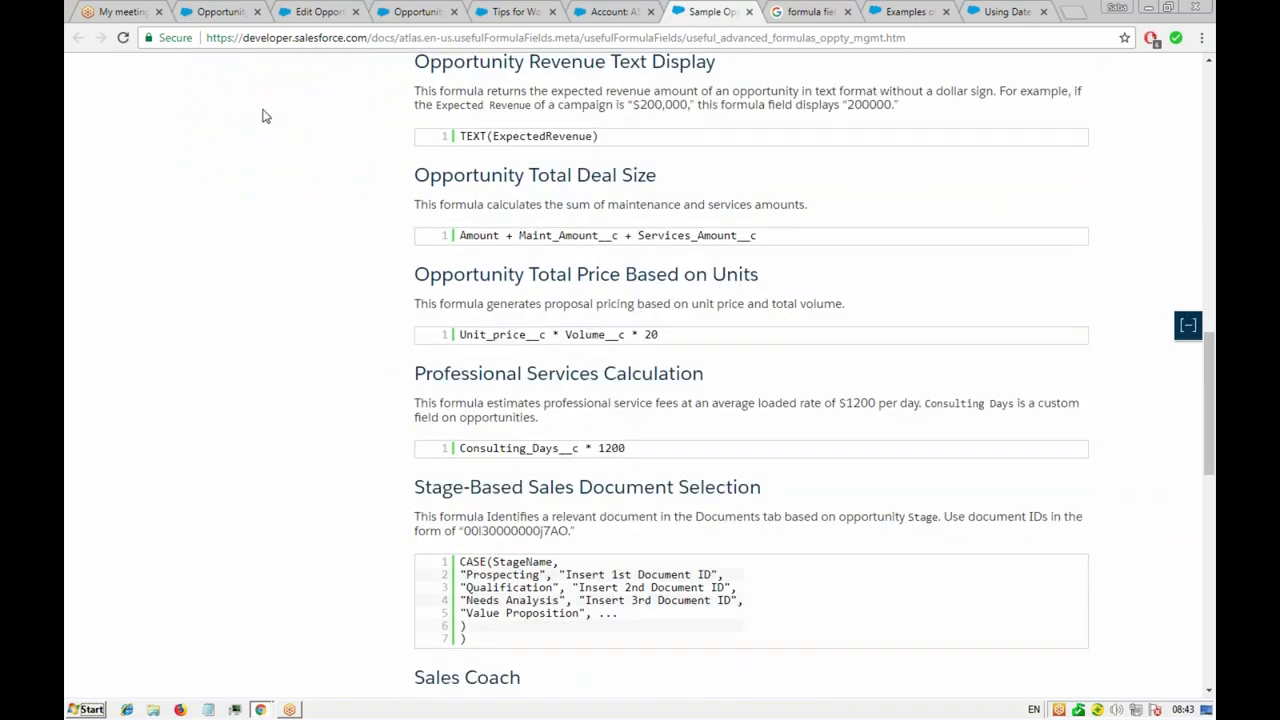
left_click(210, 13)
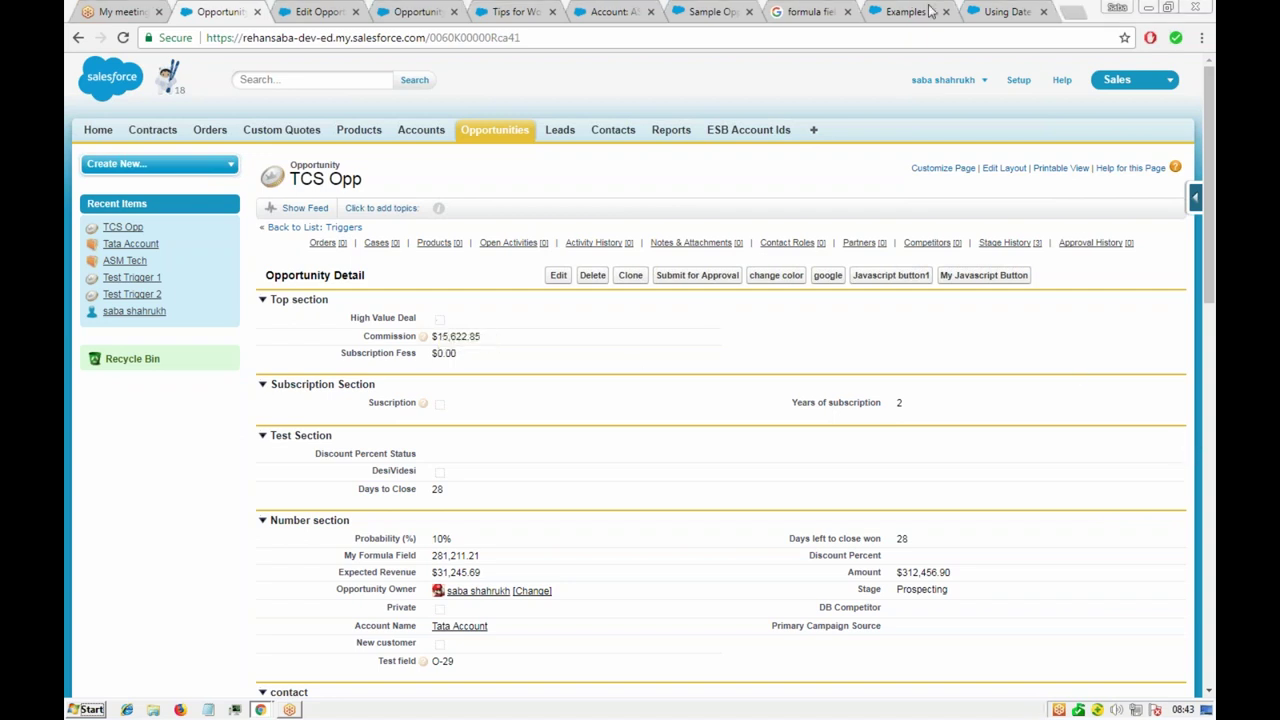
- Read the Using Date and Date/Time Values in Formulas documentation on TODAY(), NOW(), the DATE() function and converting Date/Time to Date
left_click(1000, 11)
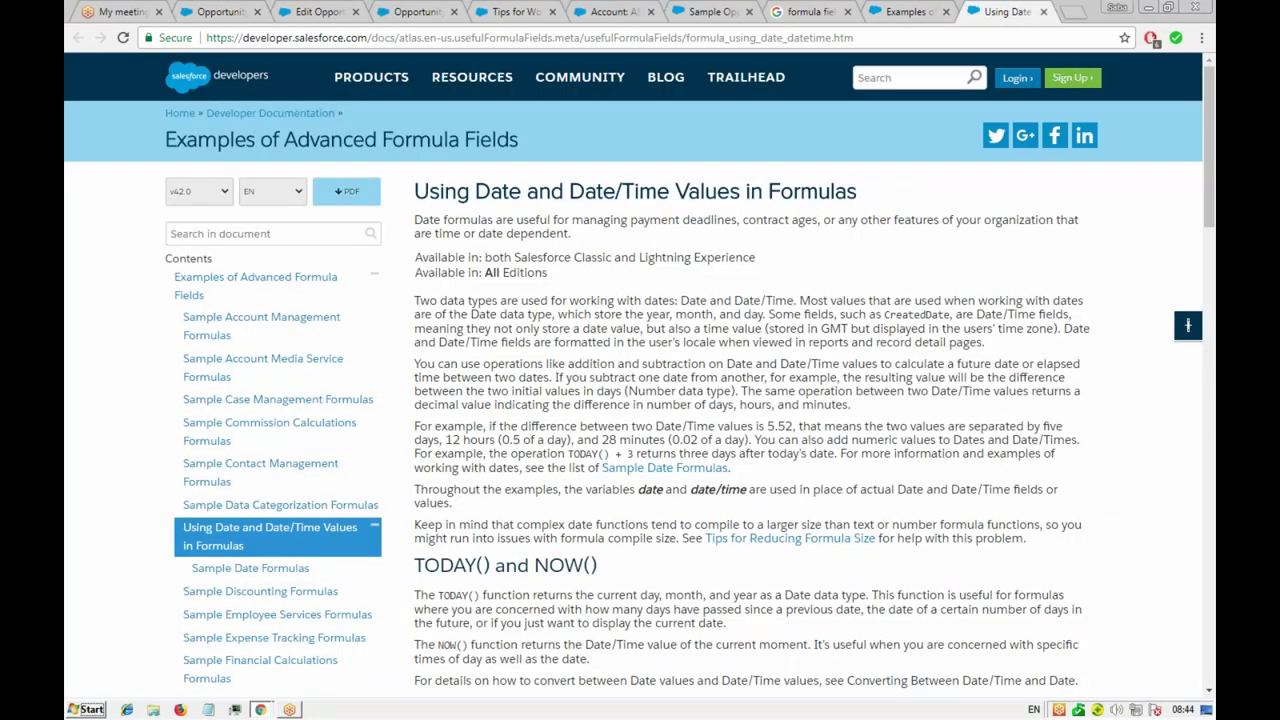
scroll(628, 251, "down", 3)
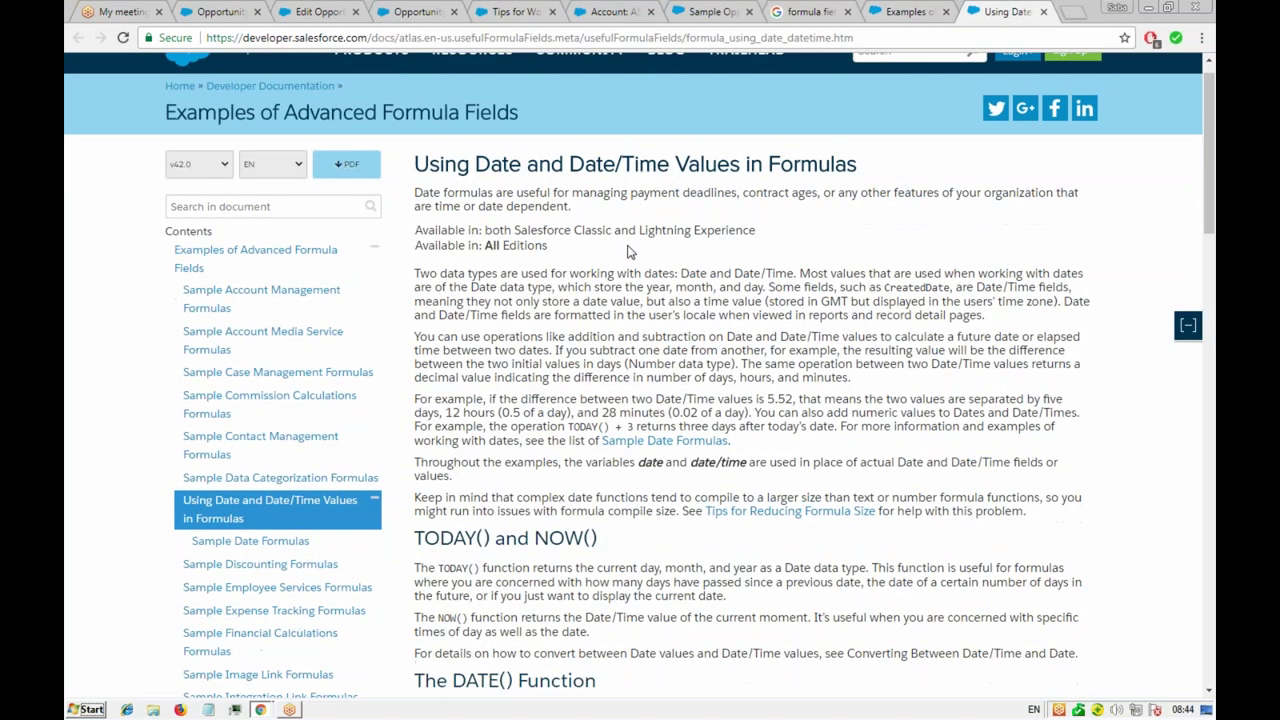
scroll(525, 300, "down", 3)
scroll(530, 206, "up", 3)
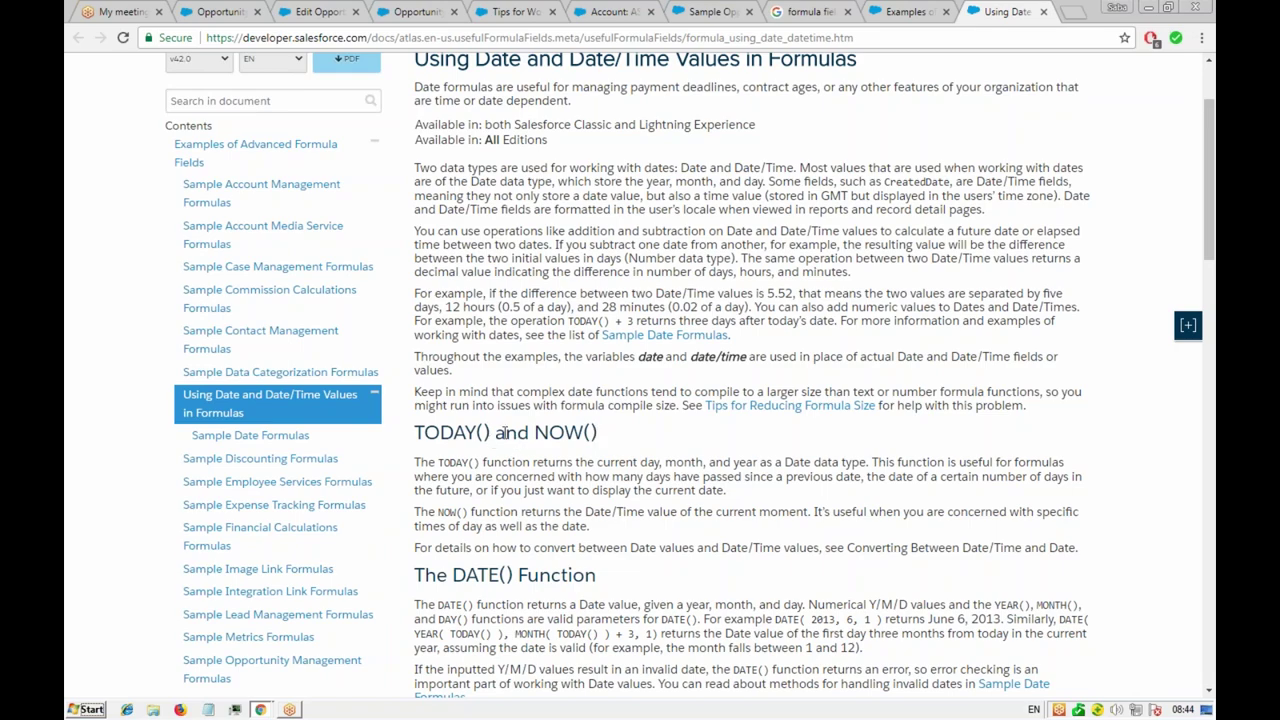
scroll(505, 432, "down", 3)
scroll(508, 432, "down", 6)
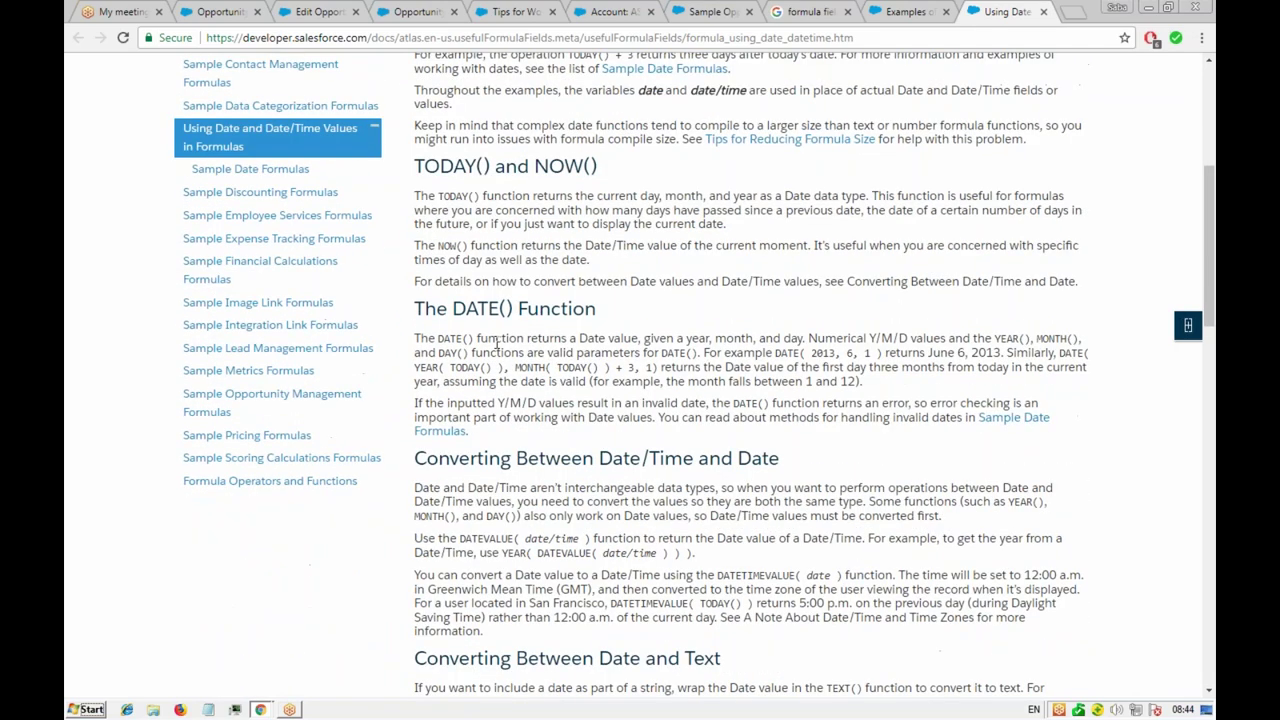
scroll(625, 360, "down", 3)
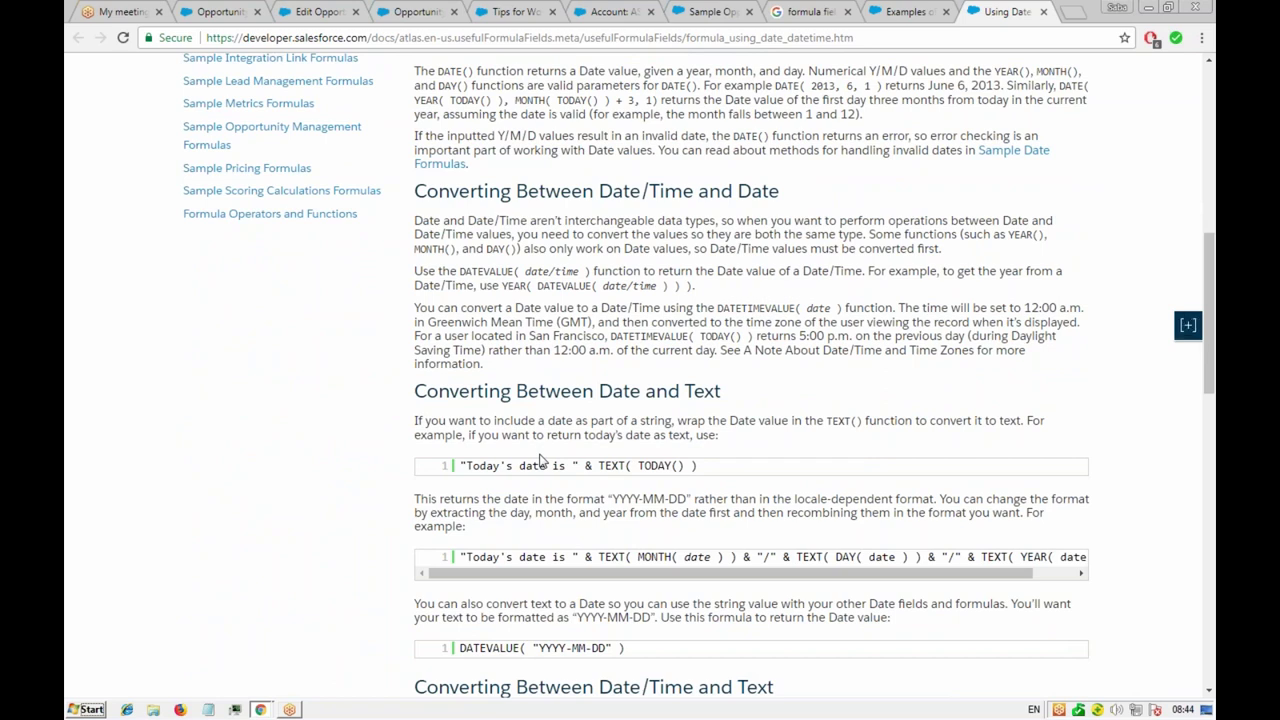
- Examine the documentation's examples for converting Date and Date/Time values to text, and its note about time zones
mouse_move(659, 557)
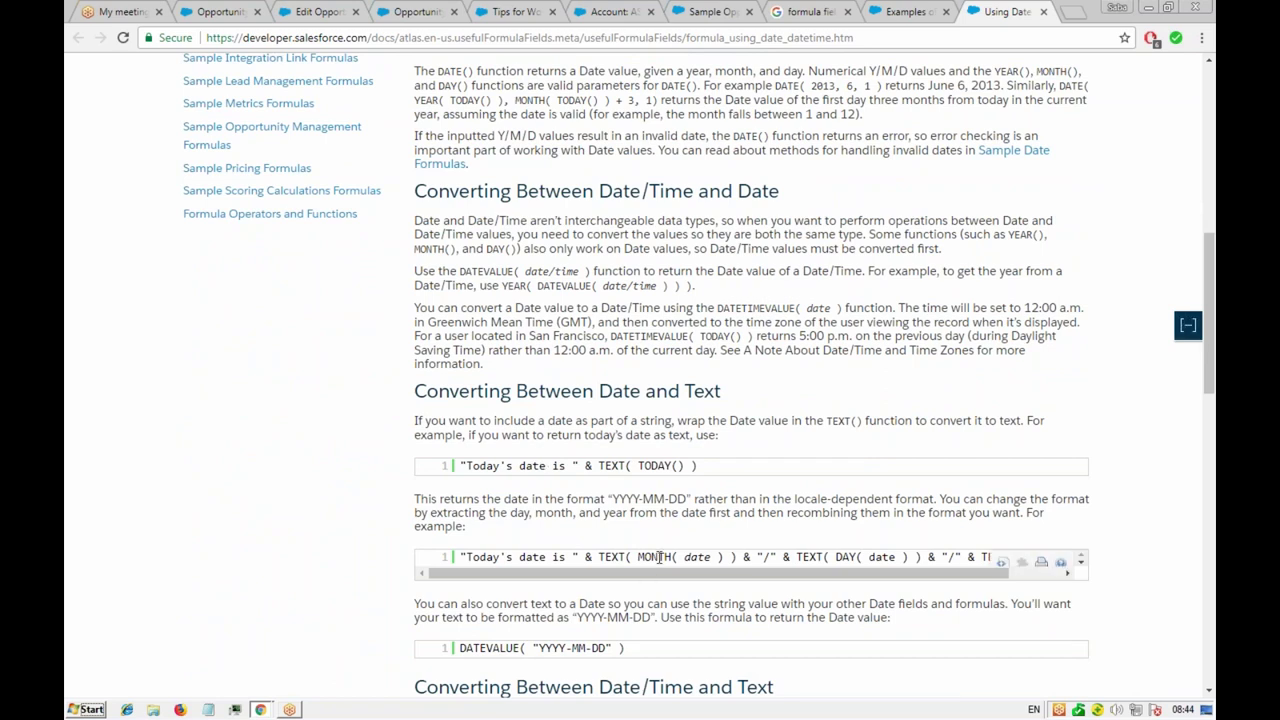
scroll(657, 547, "down", 1)
scroll(719, 426, "down", 1)
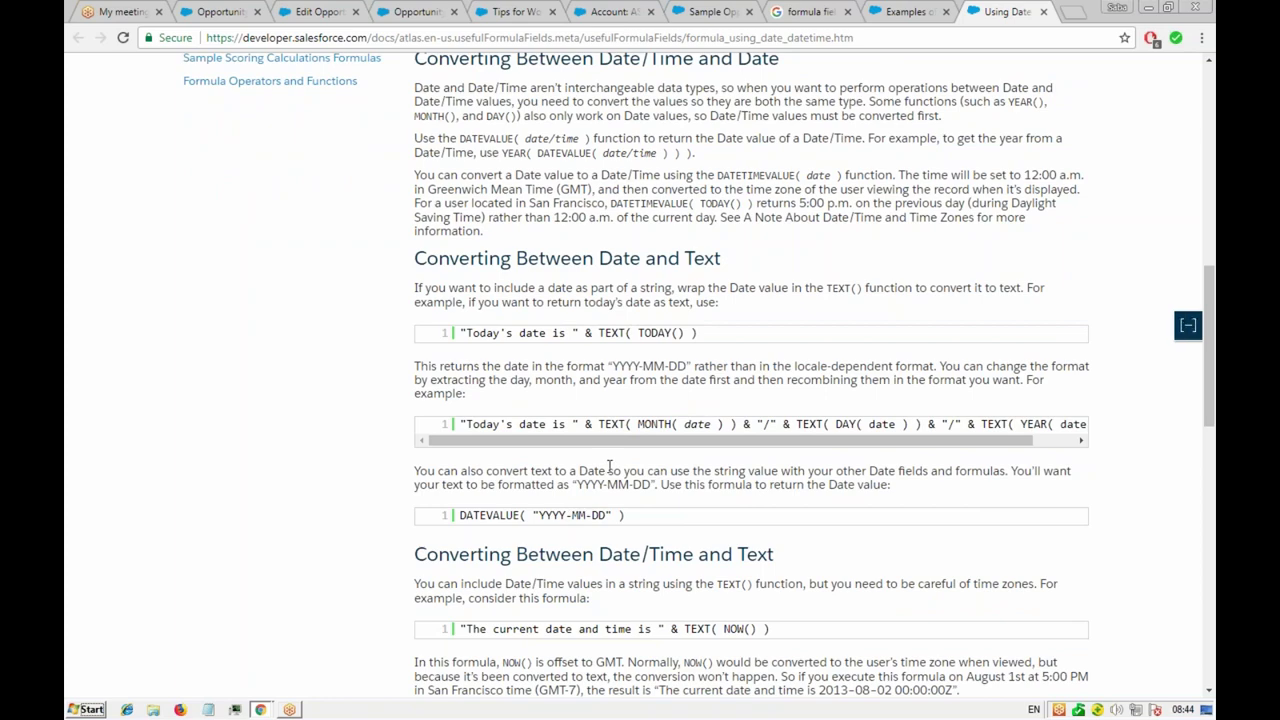
scroll(314, 486, "down", 1)
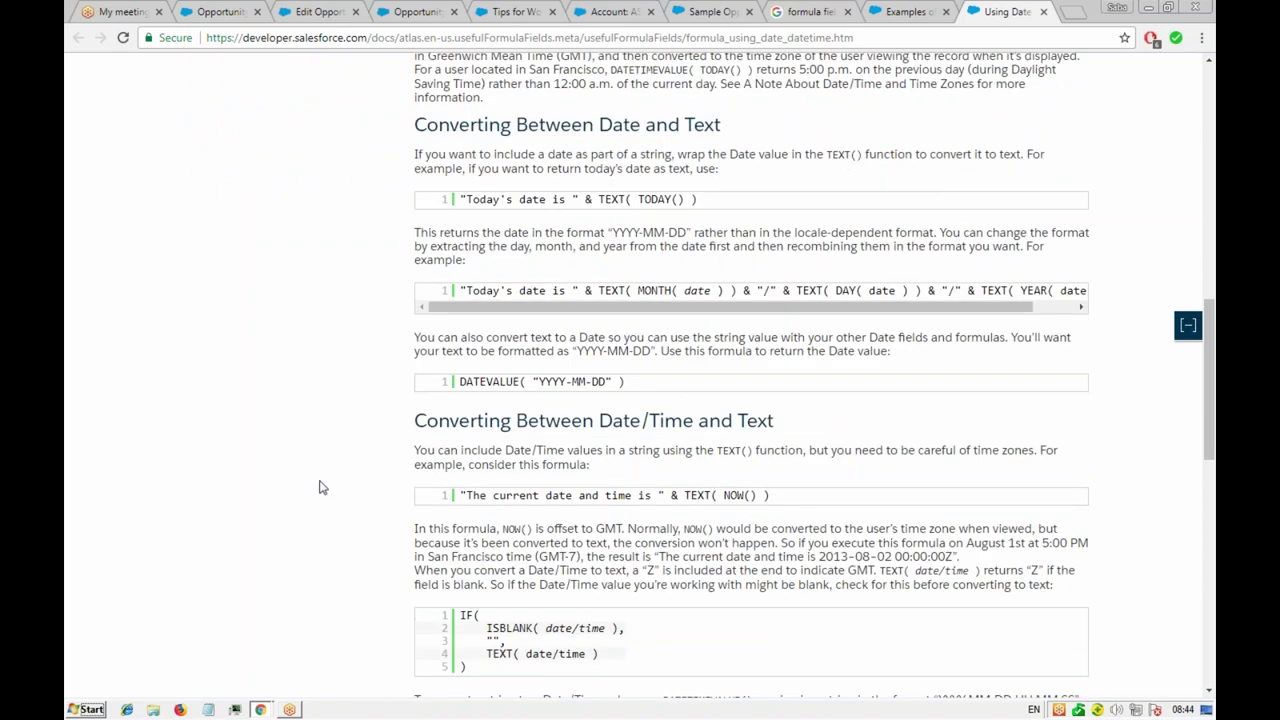
scroll(322, 487, "down", 1)
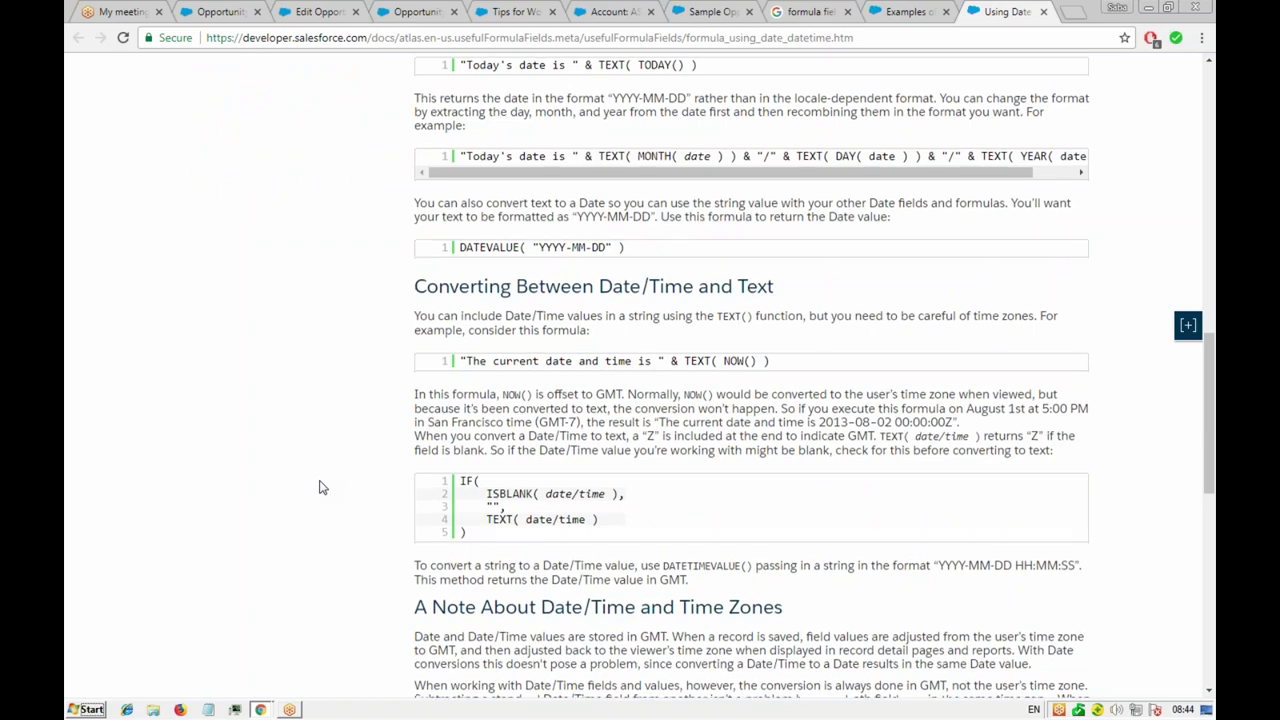
scroll(322, 487, "down", 1)
scroll(366, 423, "down", 1)
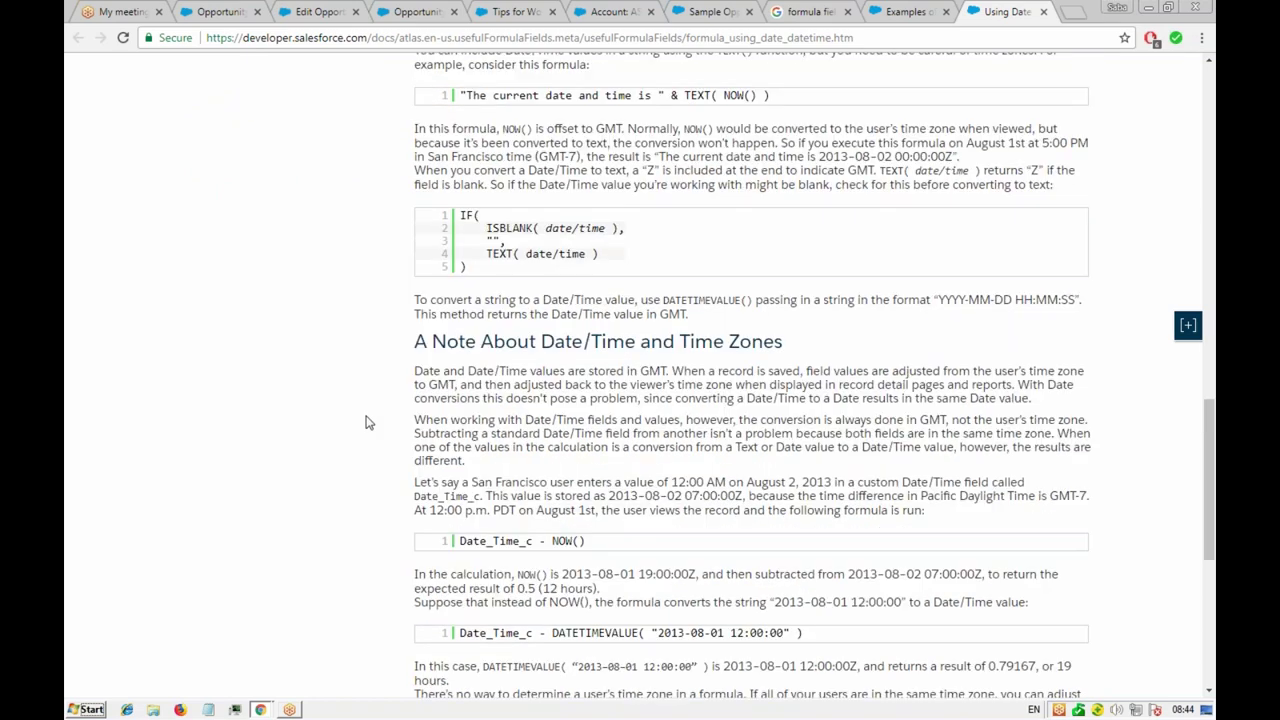
scroll(366, 421, "down", 1)
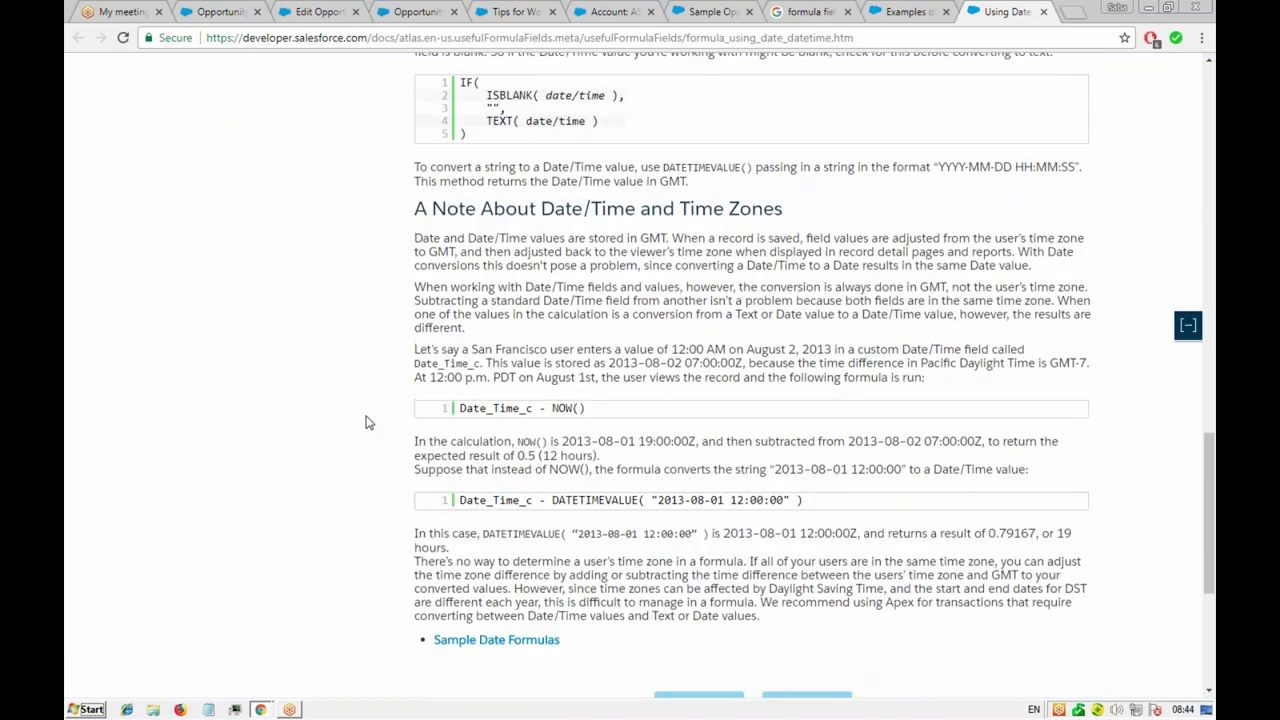
scroll(366, 421, "up", 3)
- From the Examples of Advanced Formula Fields page, open Sample Lead Management Formulas separately and view the Lead Aging formula
left_click(899, 11)
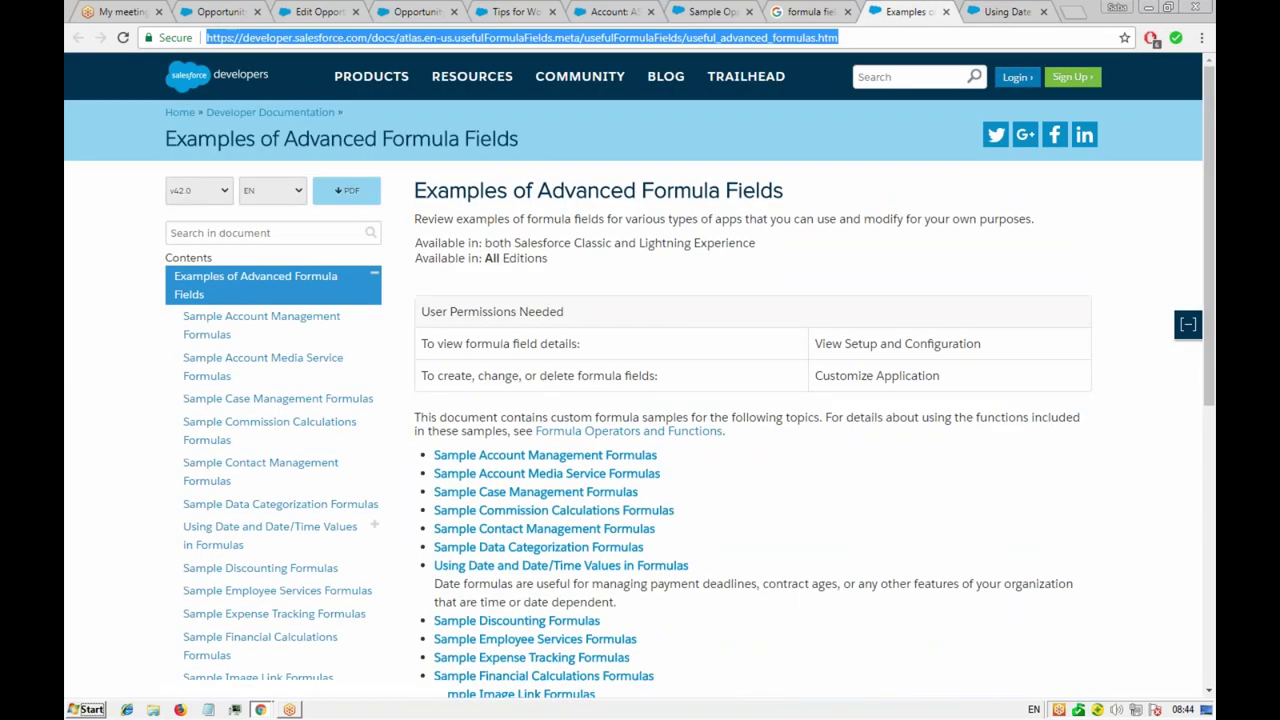
scroll(647, 530, "down", 1)
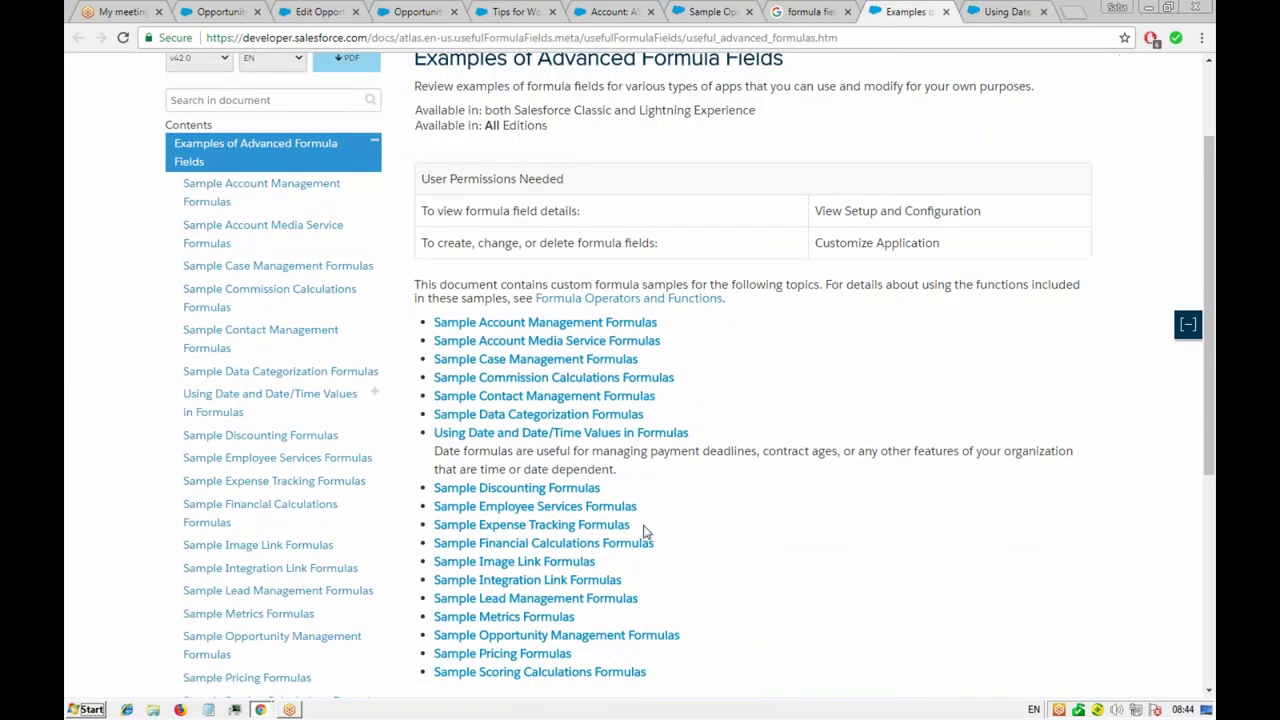
middle_click(508, 603)
left_click(912, 16)
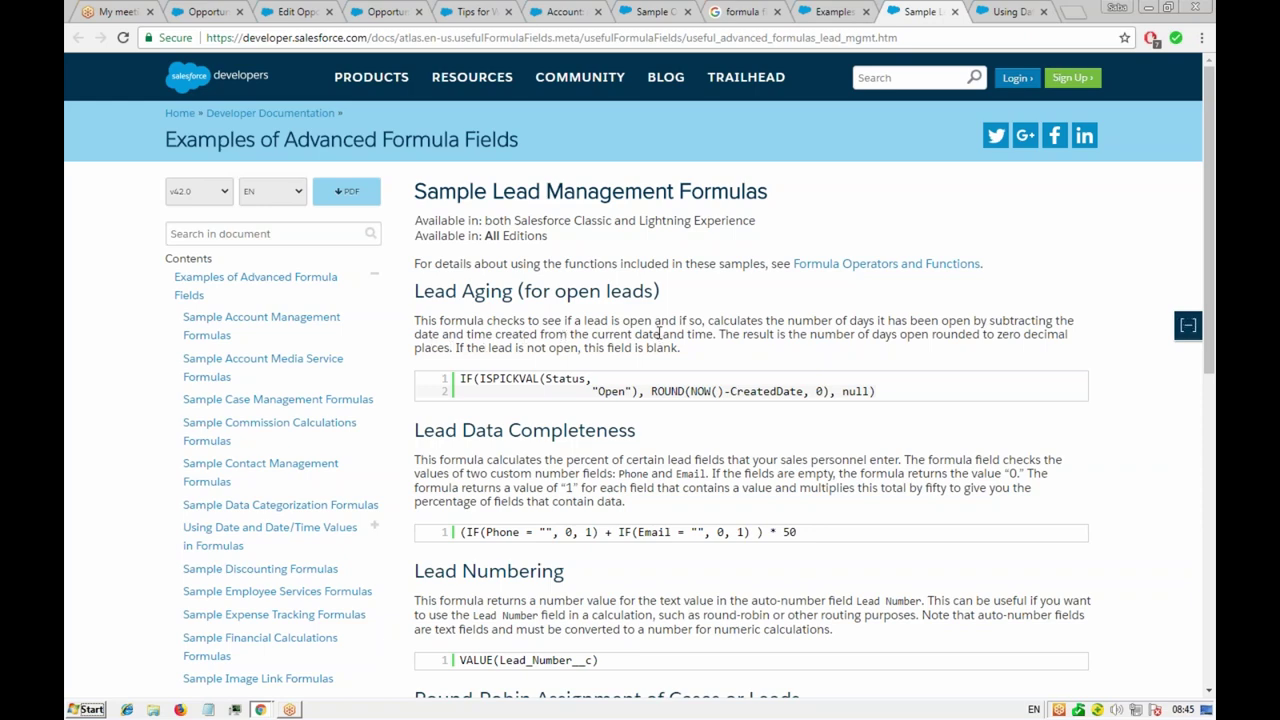
- Return to the Salesforce org and open the Sony pictures lead from the recent leads
left_click(205, 12)
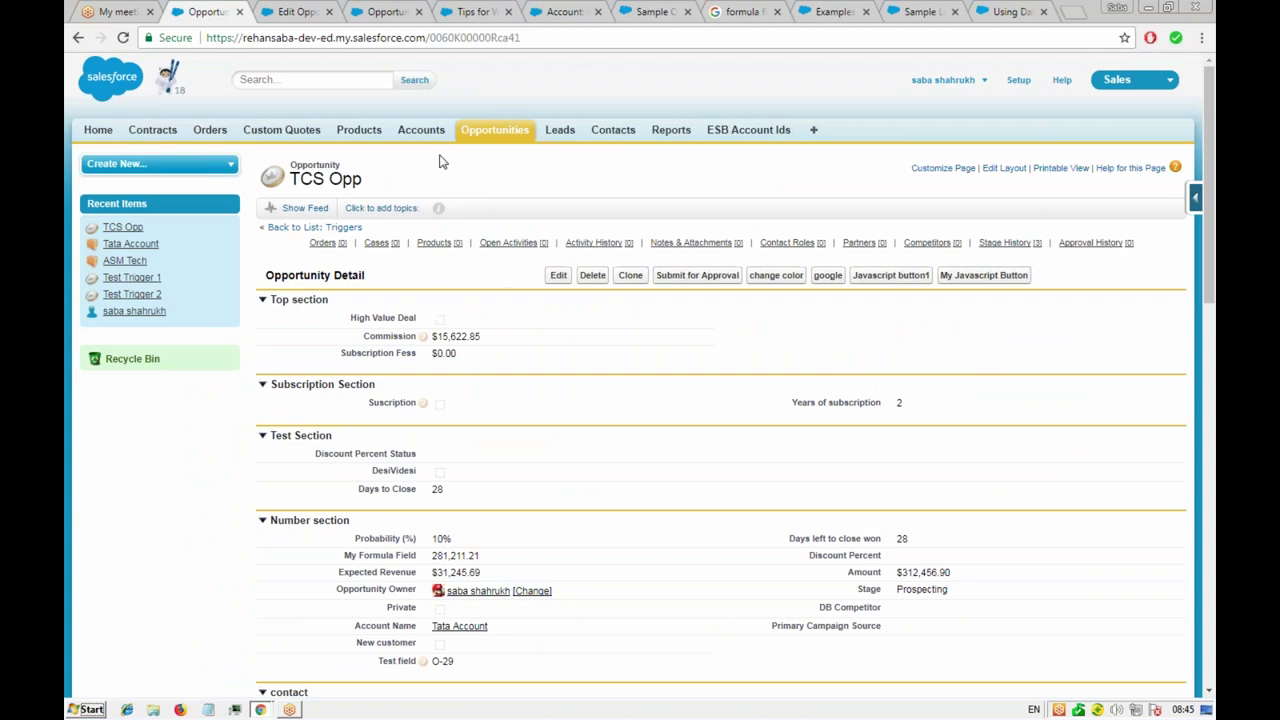
left_click(560, 130)
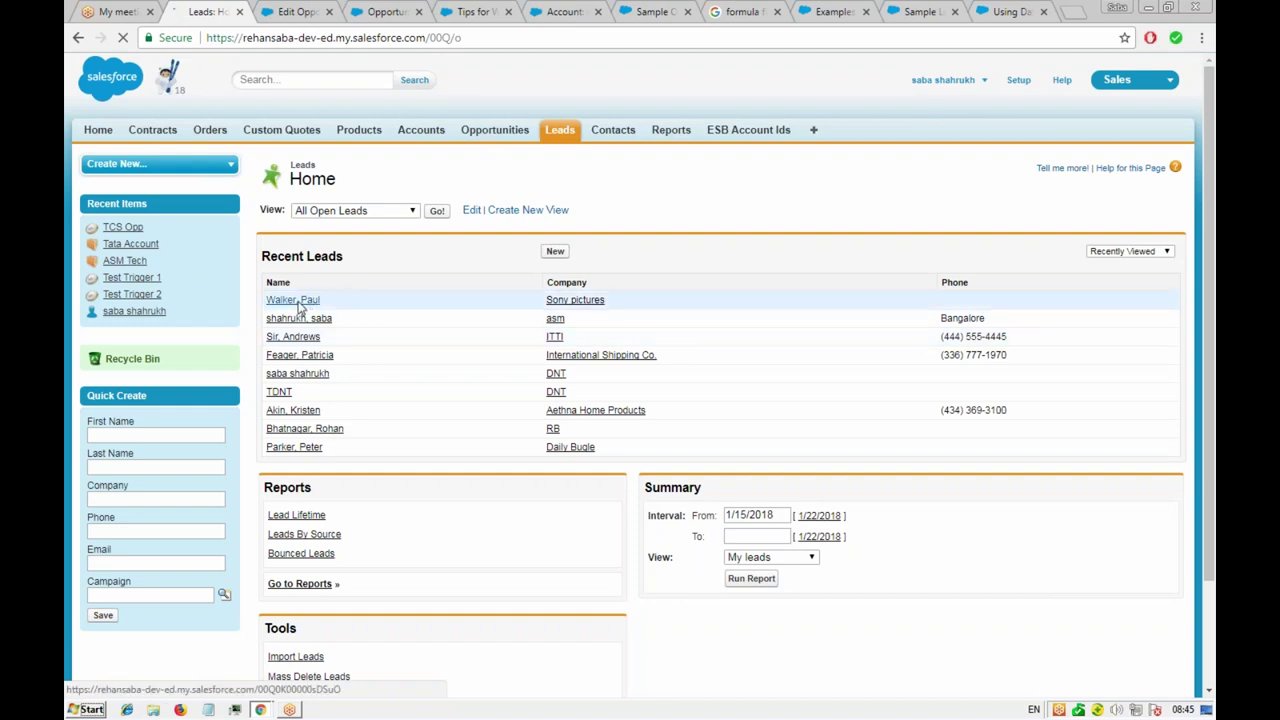
left_click(297, 303)
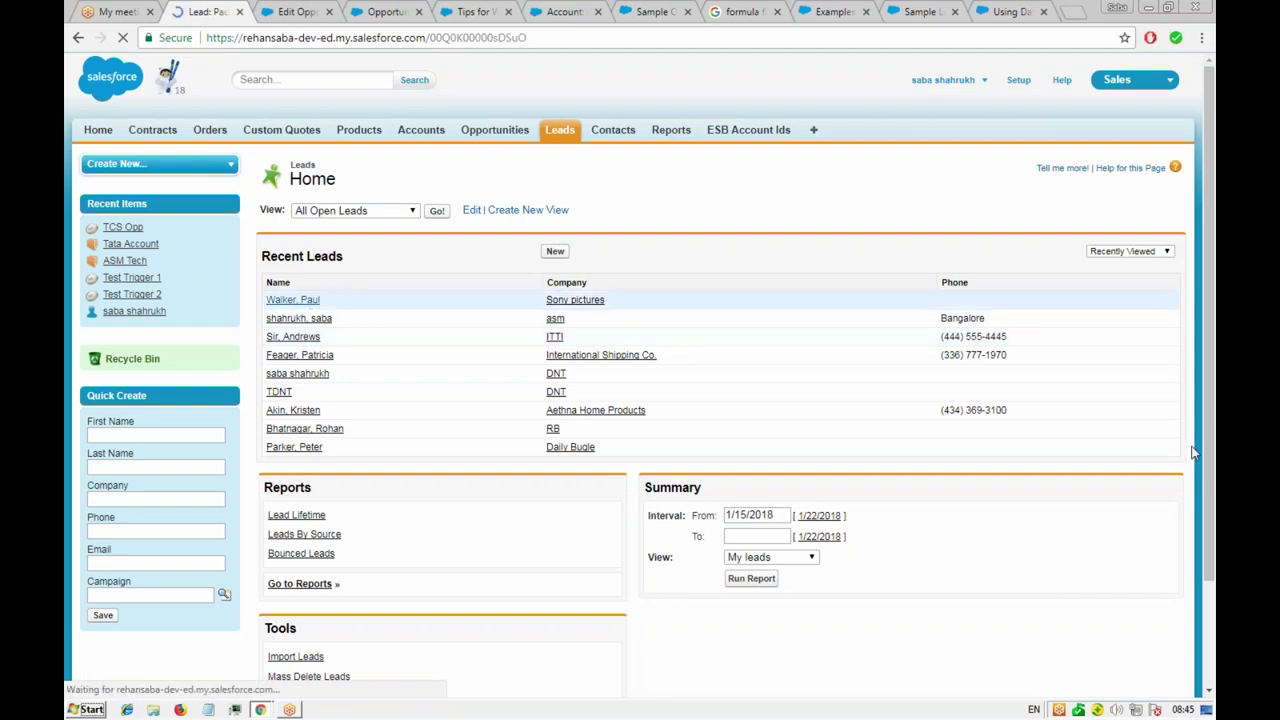
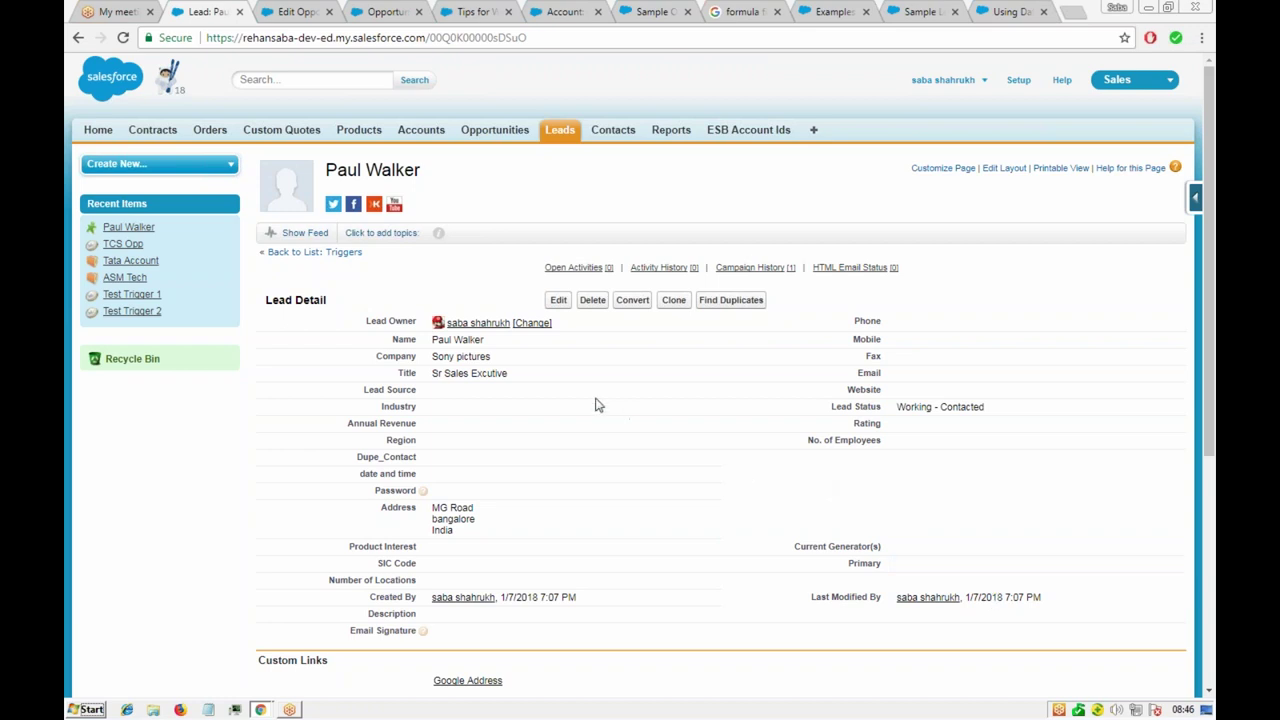
- Start a new custom field on the Lead object with Formula as its data type and proceed to the output type
left_click(1197, 198)
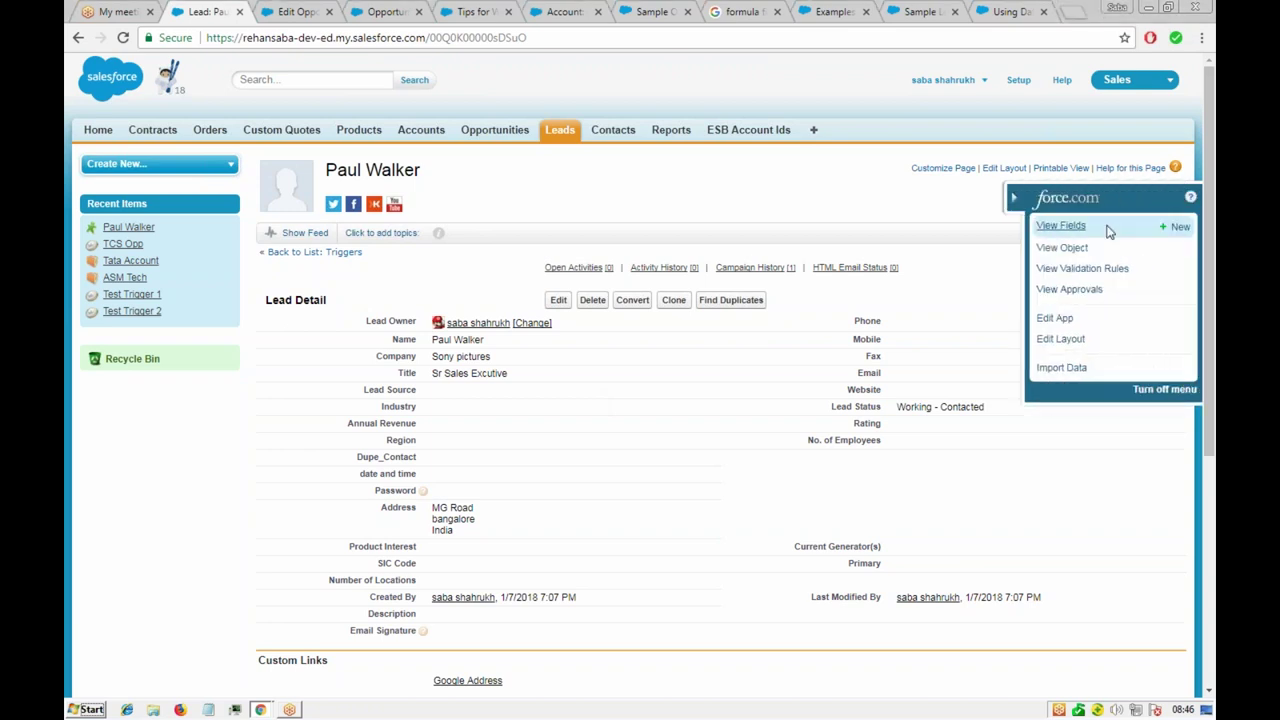
left_click(1180, 228)
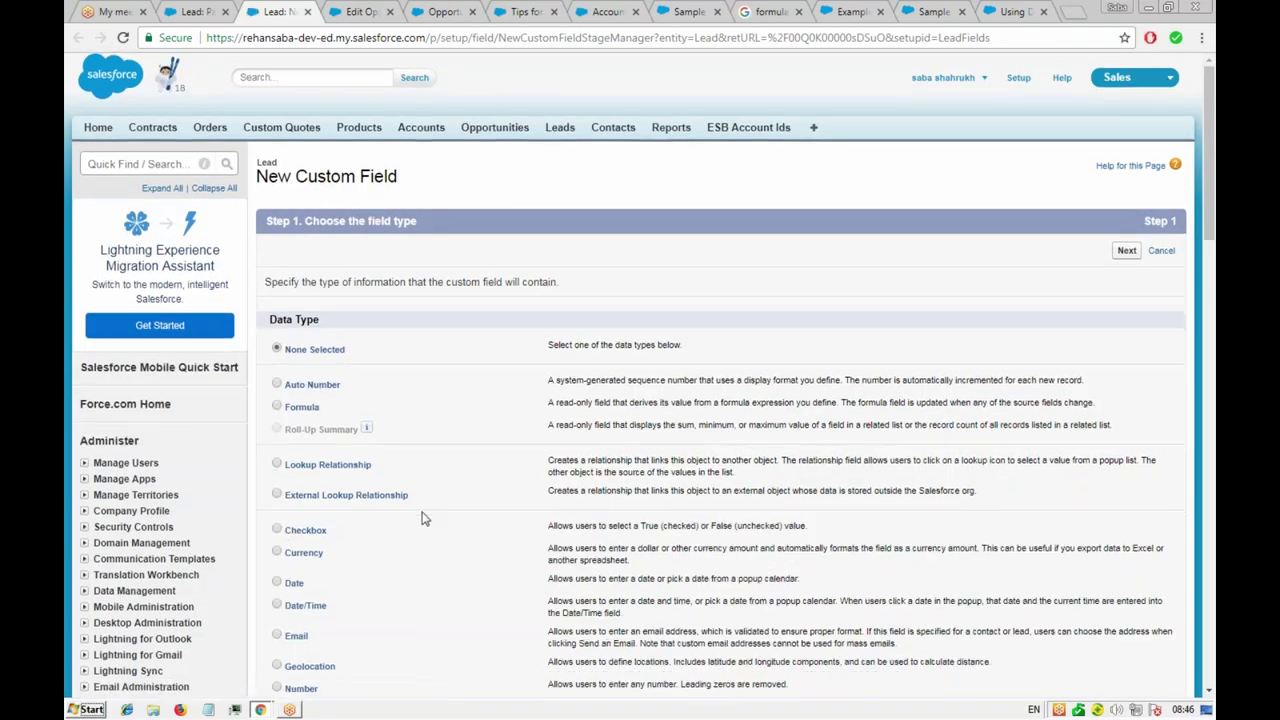
scroll(428, 512, "down", 1)
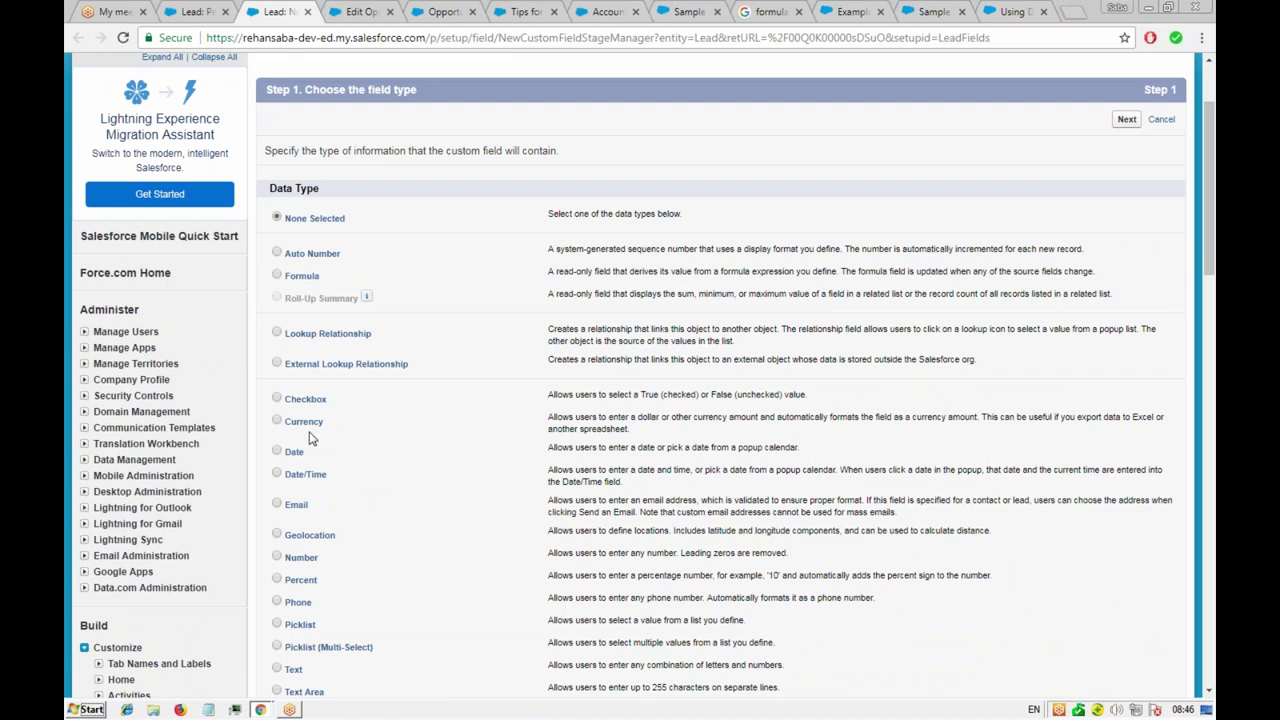
left_click(277, 275)
left_click(1125, 120)
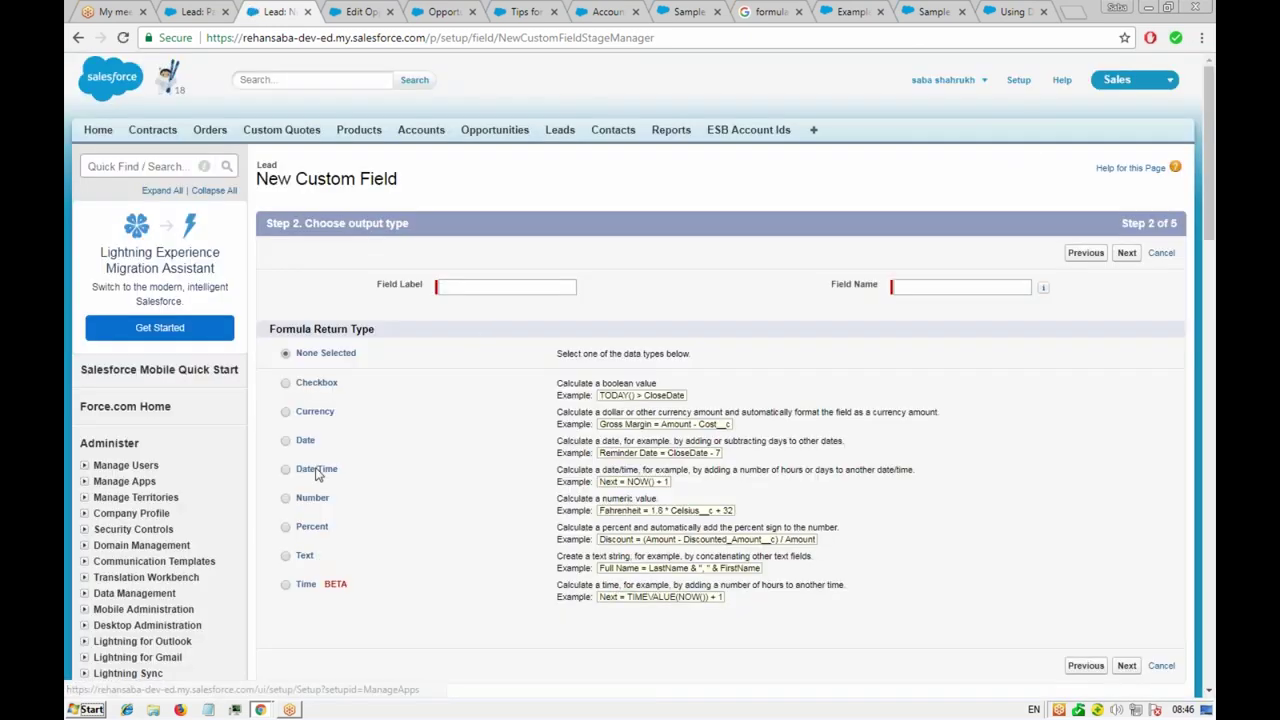
- Set the lead formula field's return type to Number with 0 decimal places
left_click(286, 501)
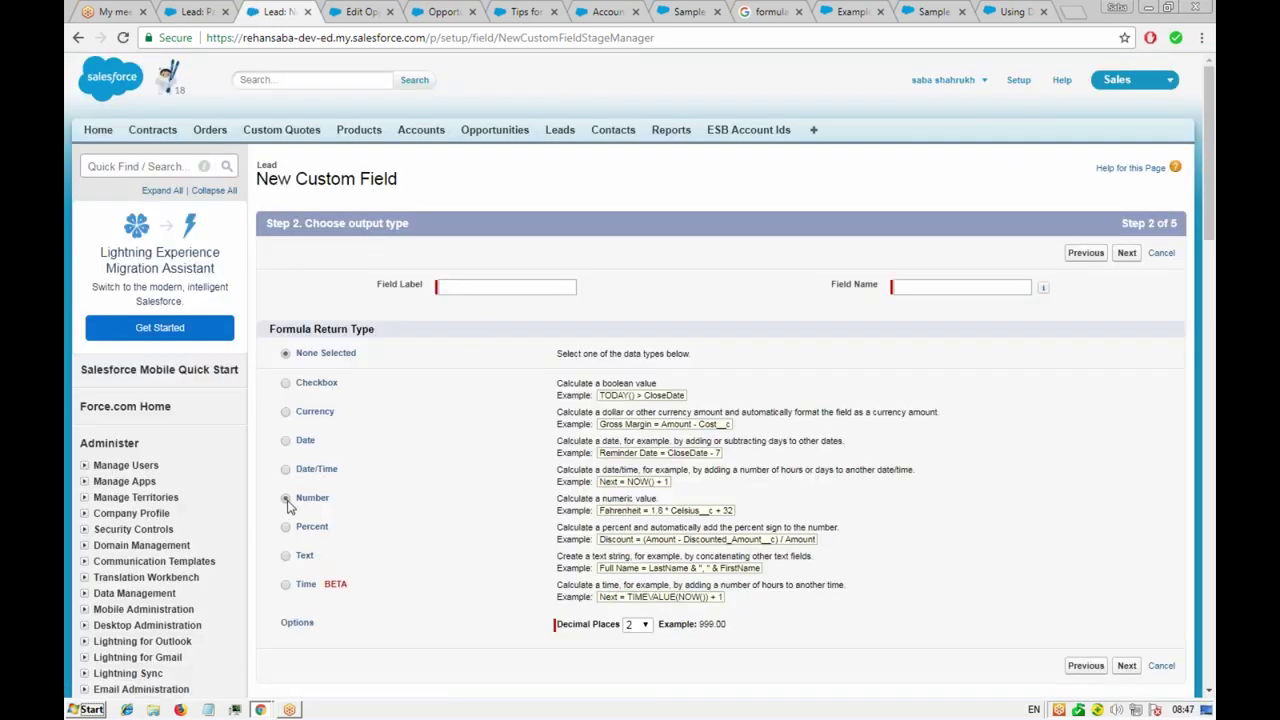
left_click(643, 626)
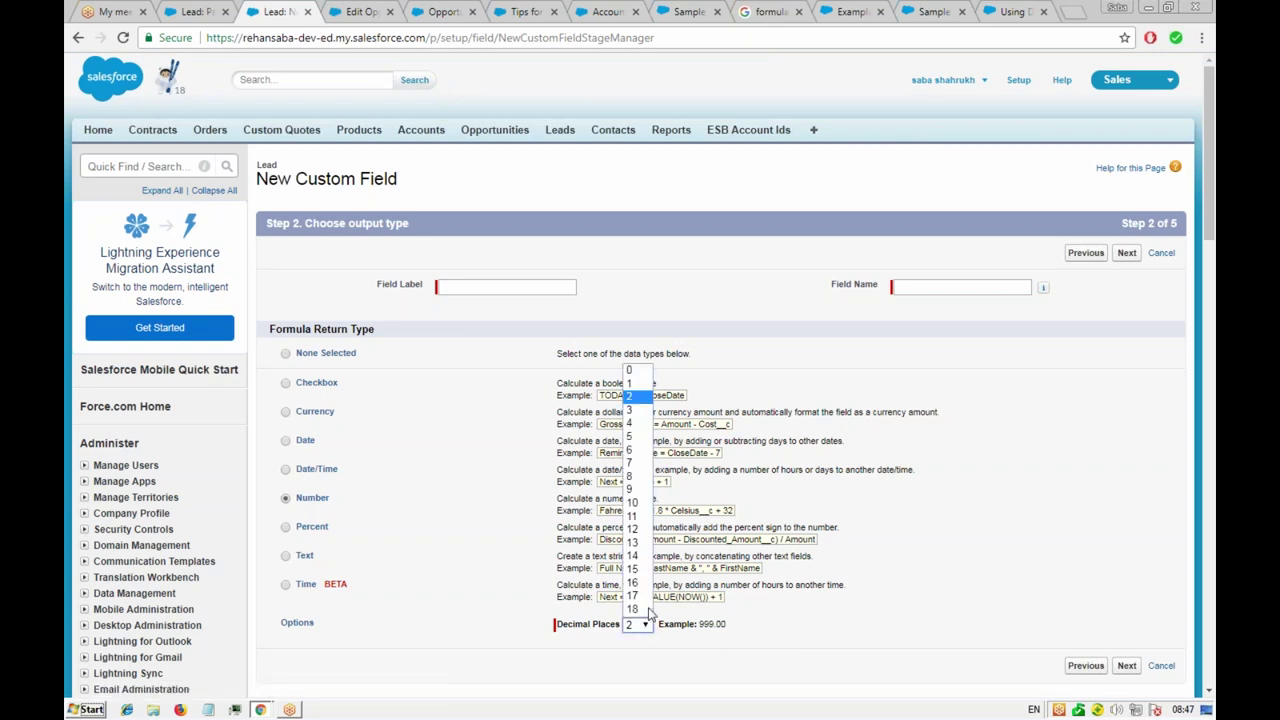
left_click(643, 377)
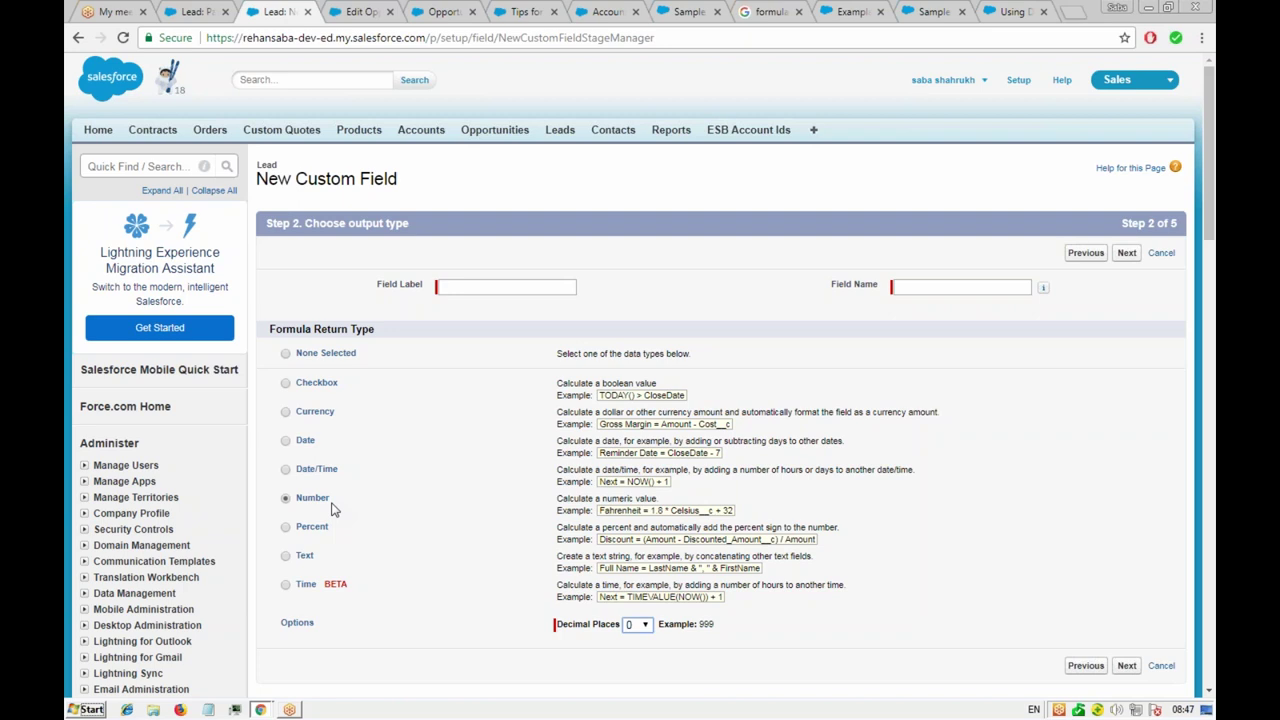
- Label the new Lead formula field "Idle for", give it the field name Idle_for, and proceed to formula entry
left_click(481, 287)
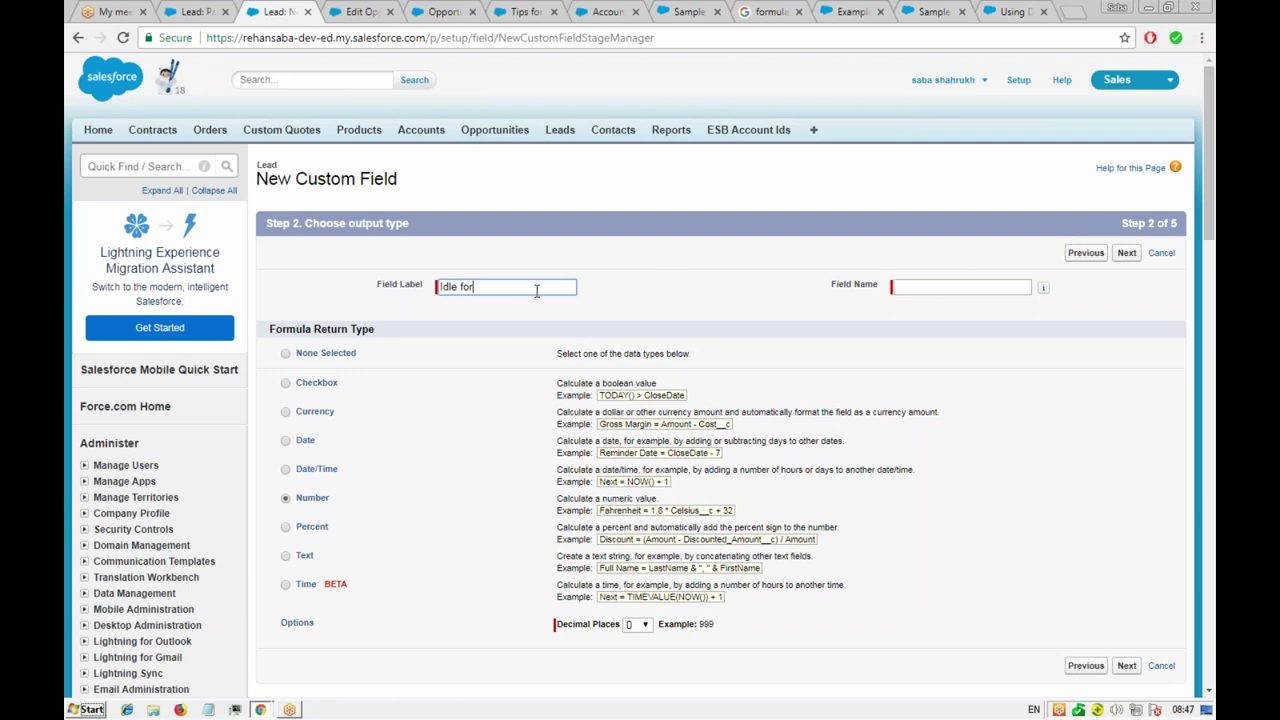
triple_click(496, 285)
left_click(910, 287)
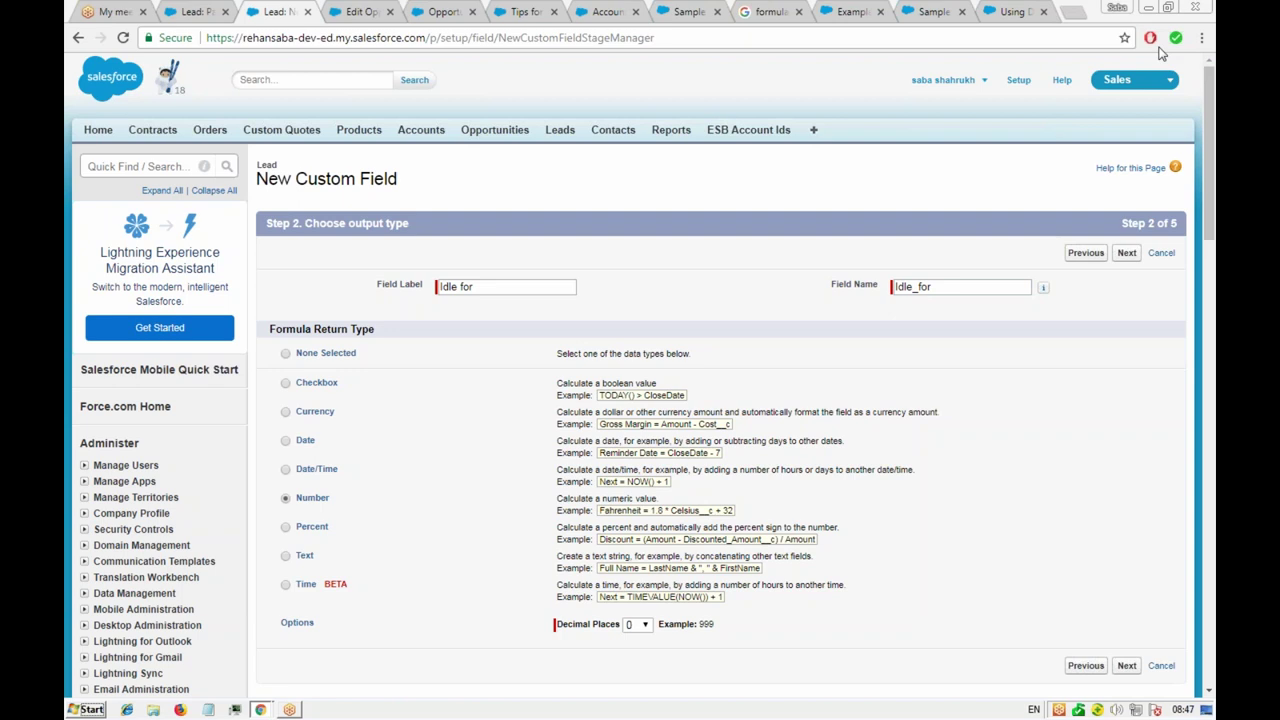
left_click(463, 288)
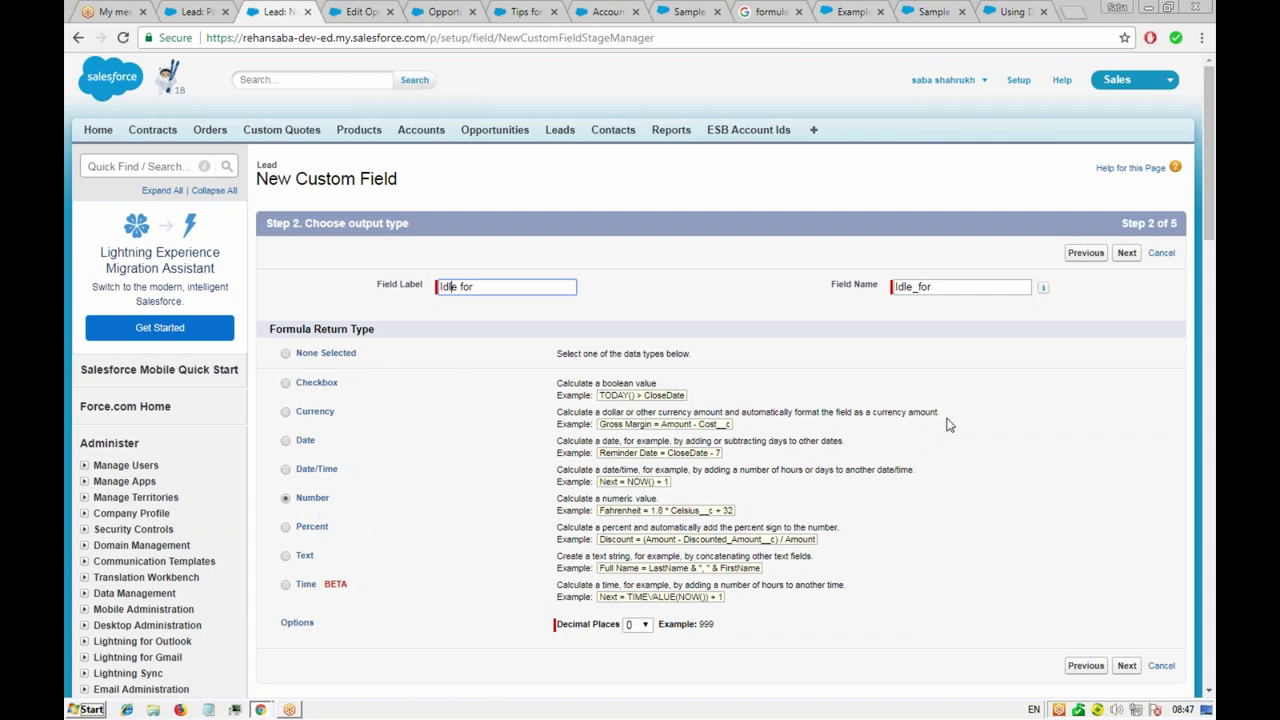
left_click(1126, 254)
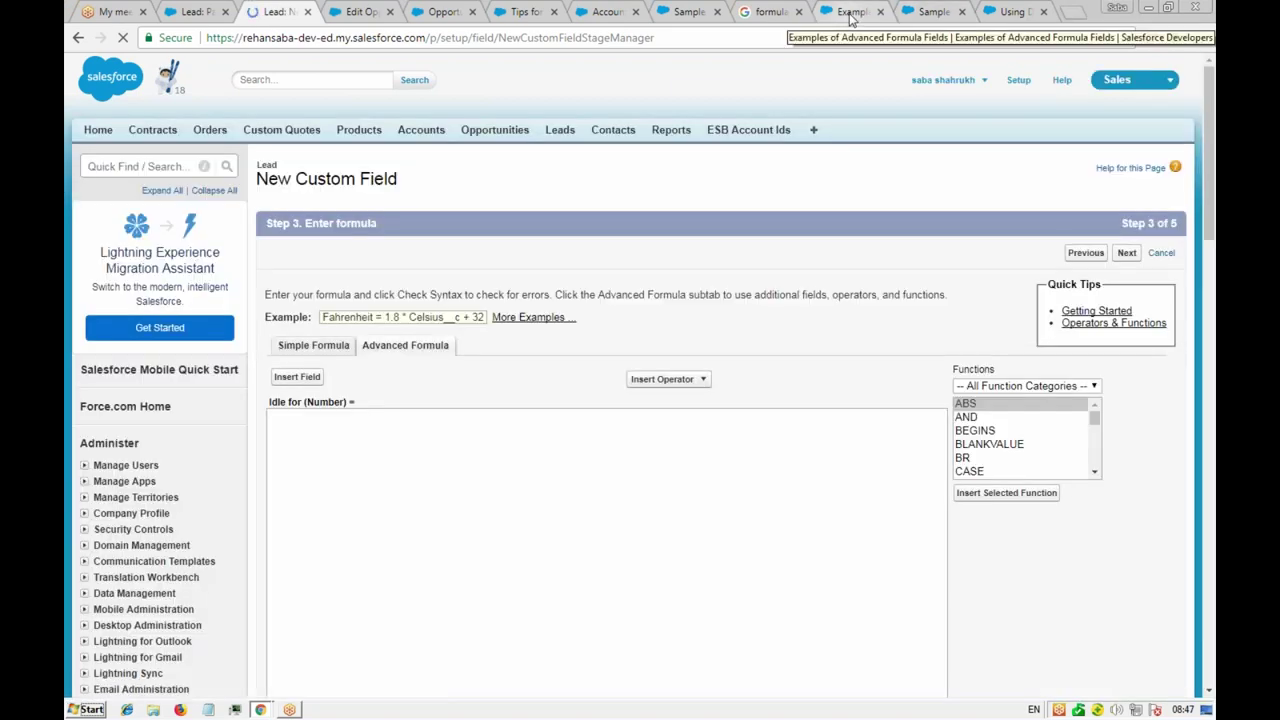
- Review the Lead Aging formula in the Sample Lead Management Formulas documentation and return to the formula editor
left_click(851, 14)
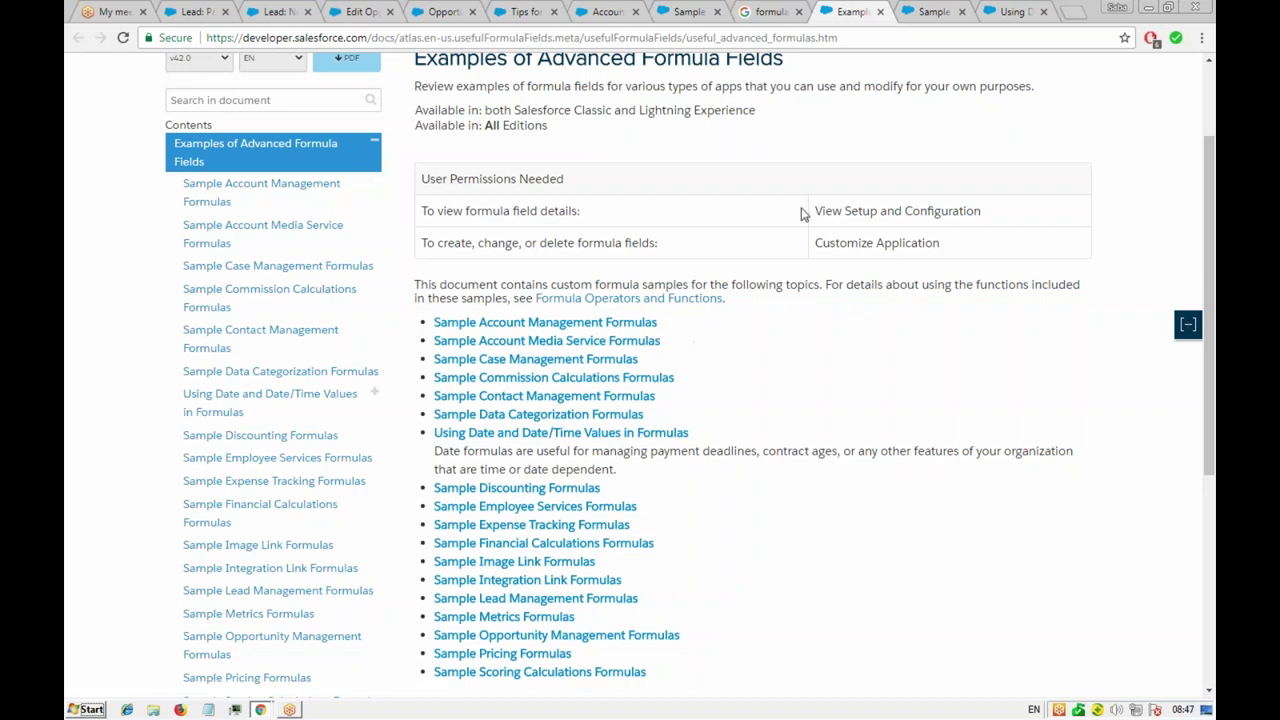
left_click(934, 12)
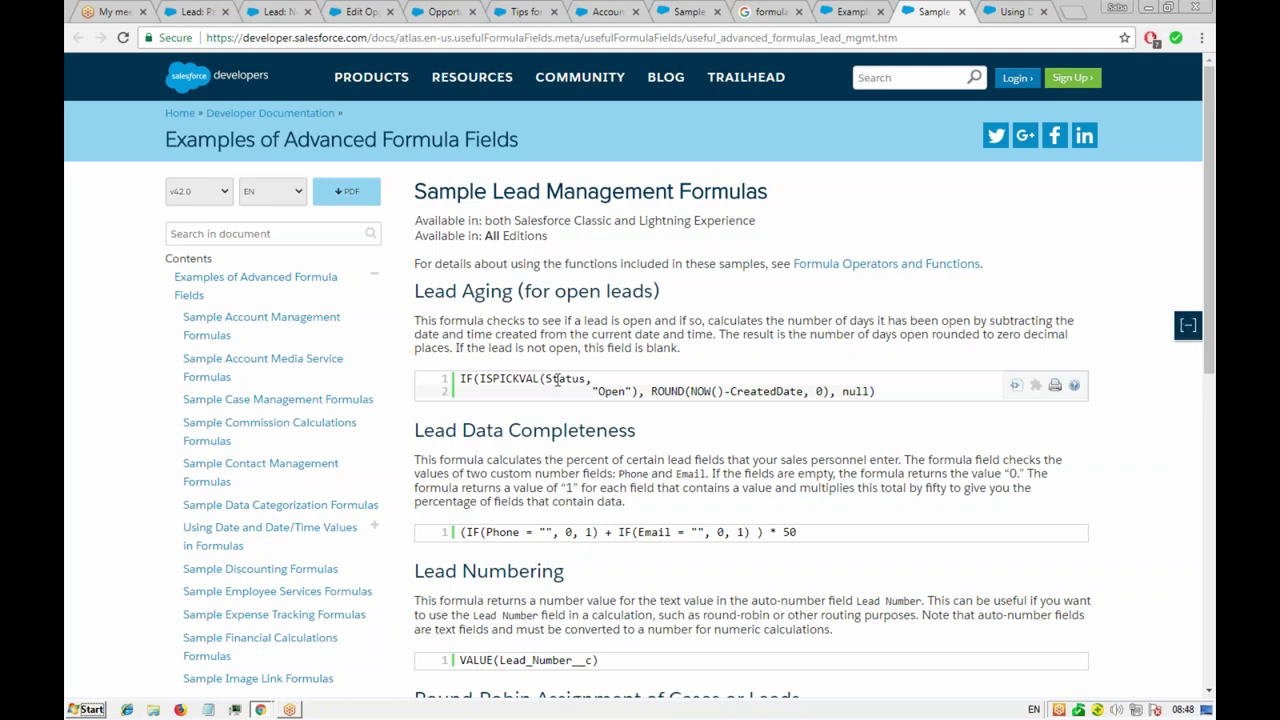
left_click(264, 12)
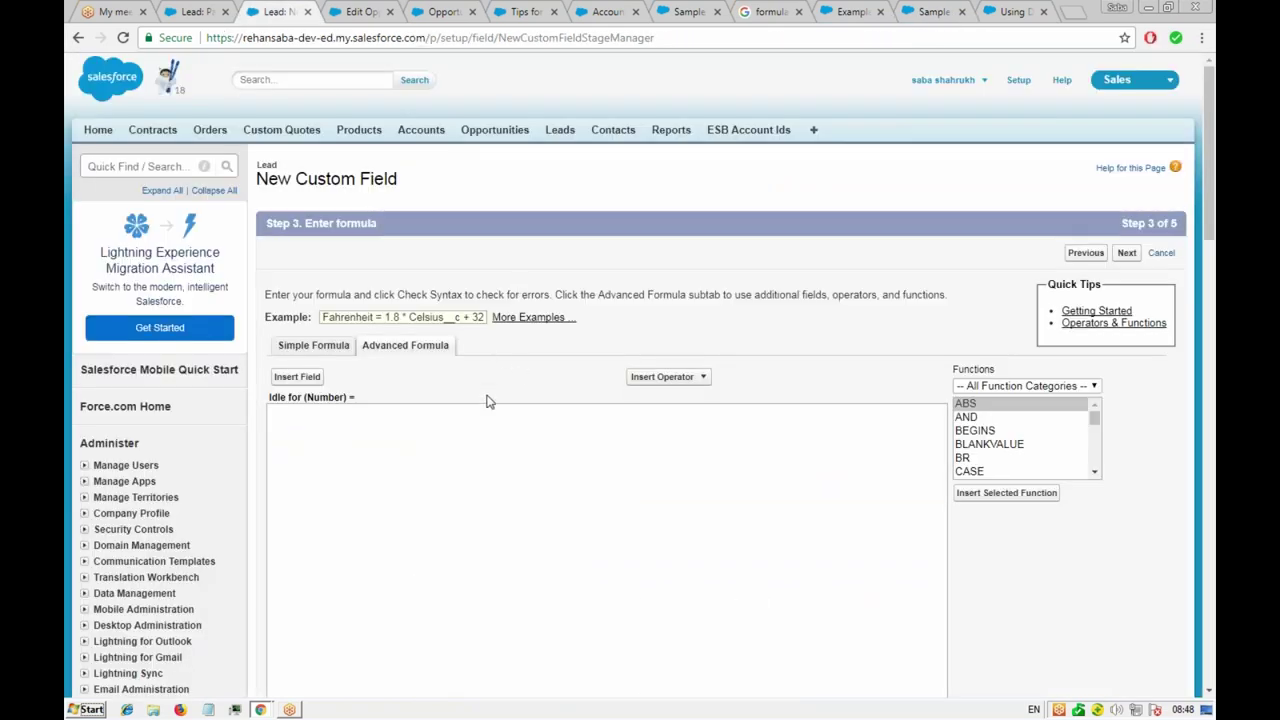
- Begin the Idle for formula with the Date & Time function TODAY(), followed by a minus operator
left_click(418, 425)
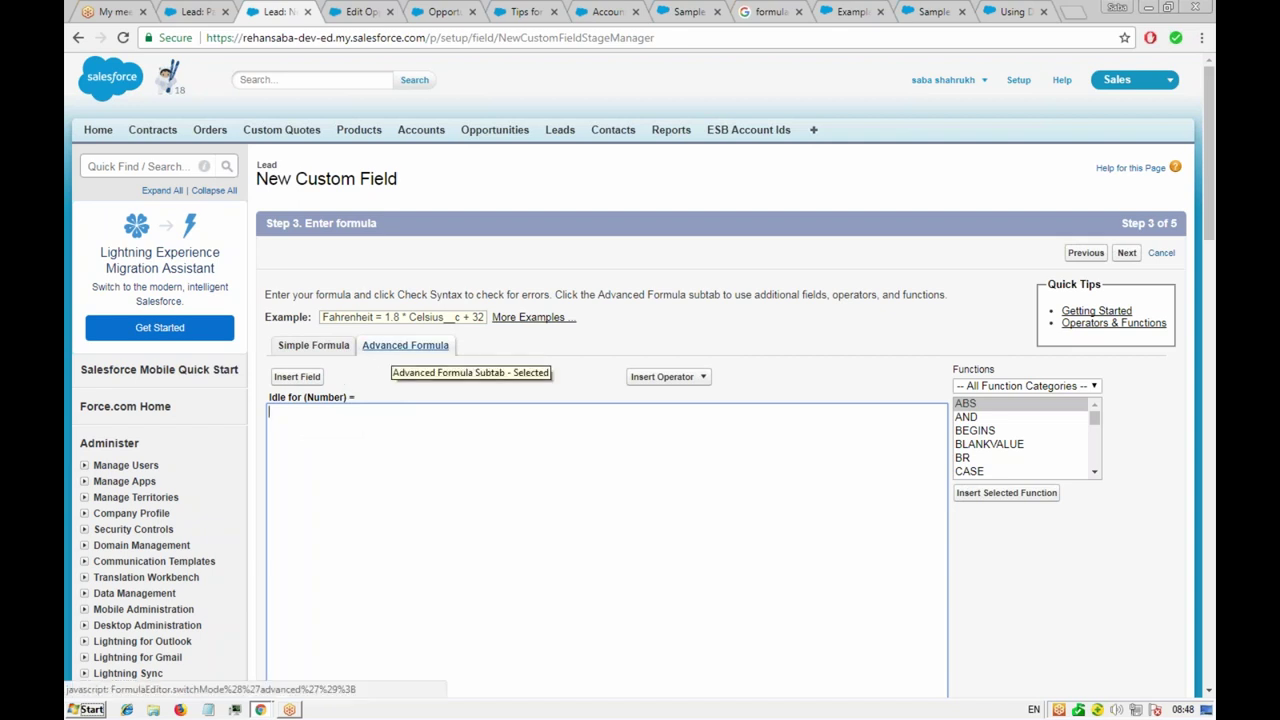
left_click(1095, 473)
left_click(1095, 473)
left_click(1095, 473)
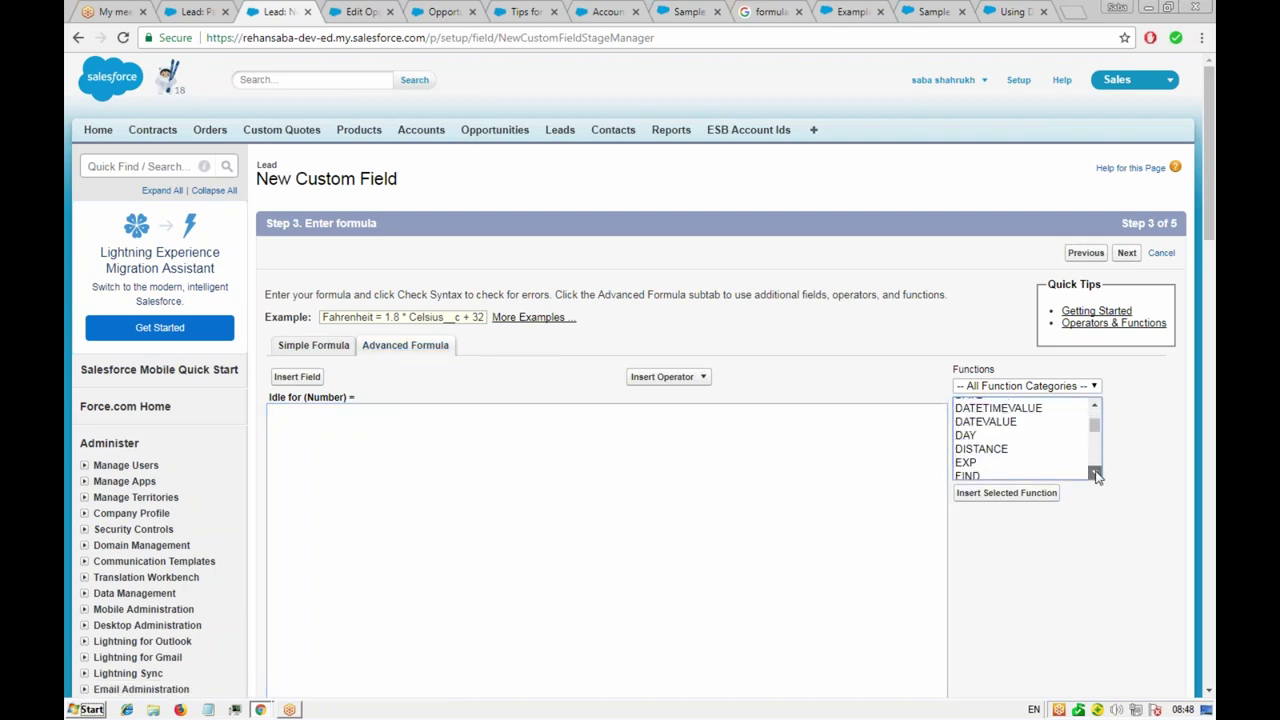
left_click(1095, 473)
left_click(1038, 386)
left_click(984, 415)
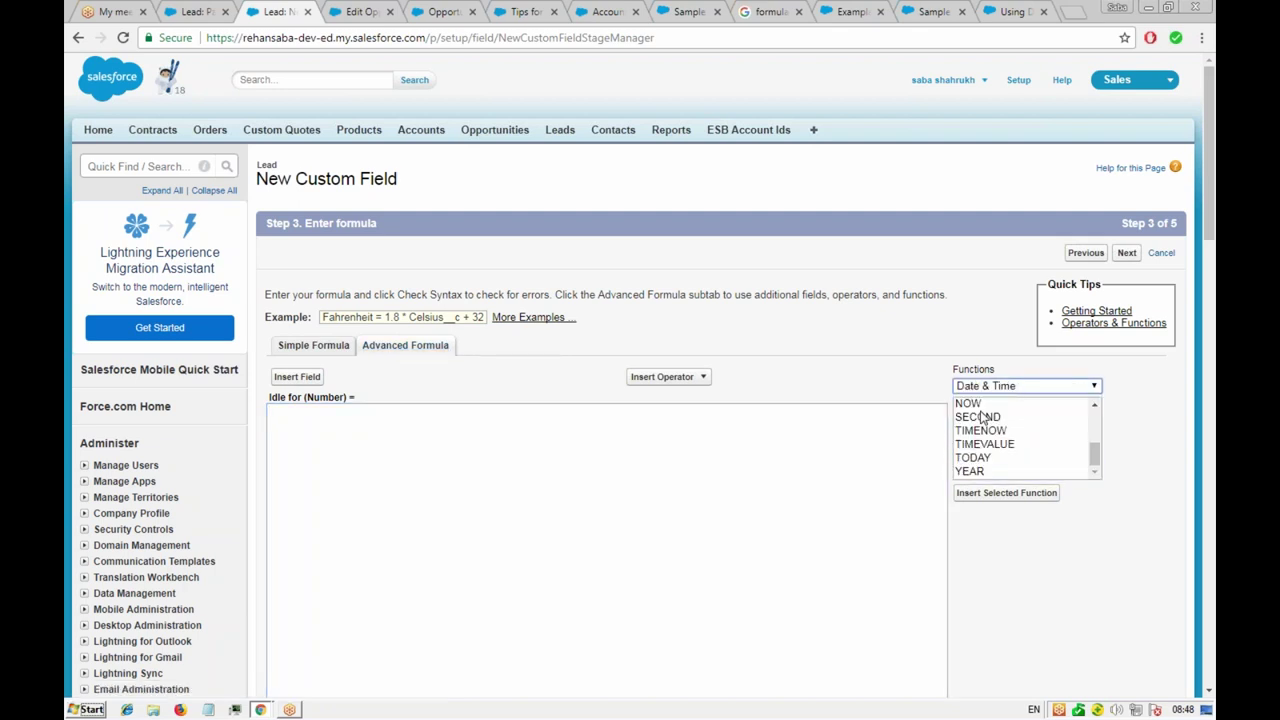
double_click(980, 458)
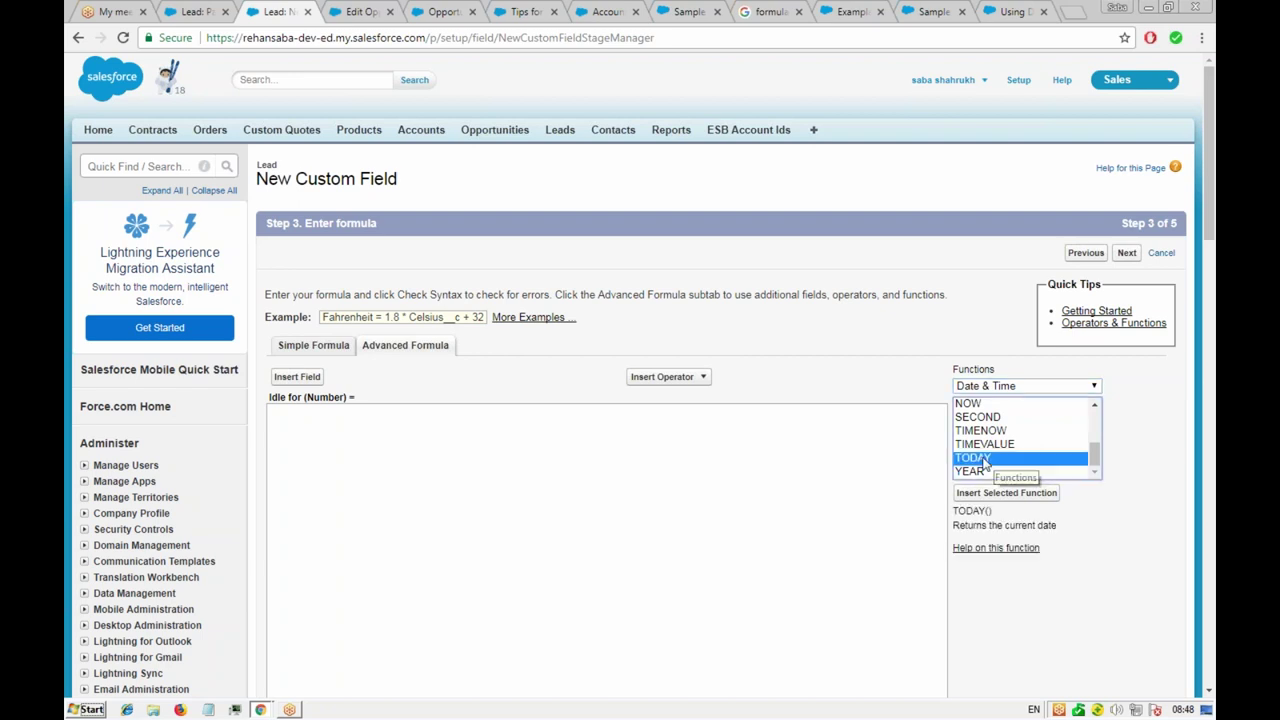
left_click(327, 415)
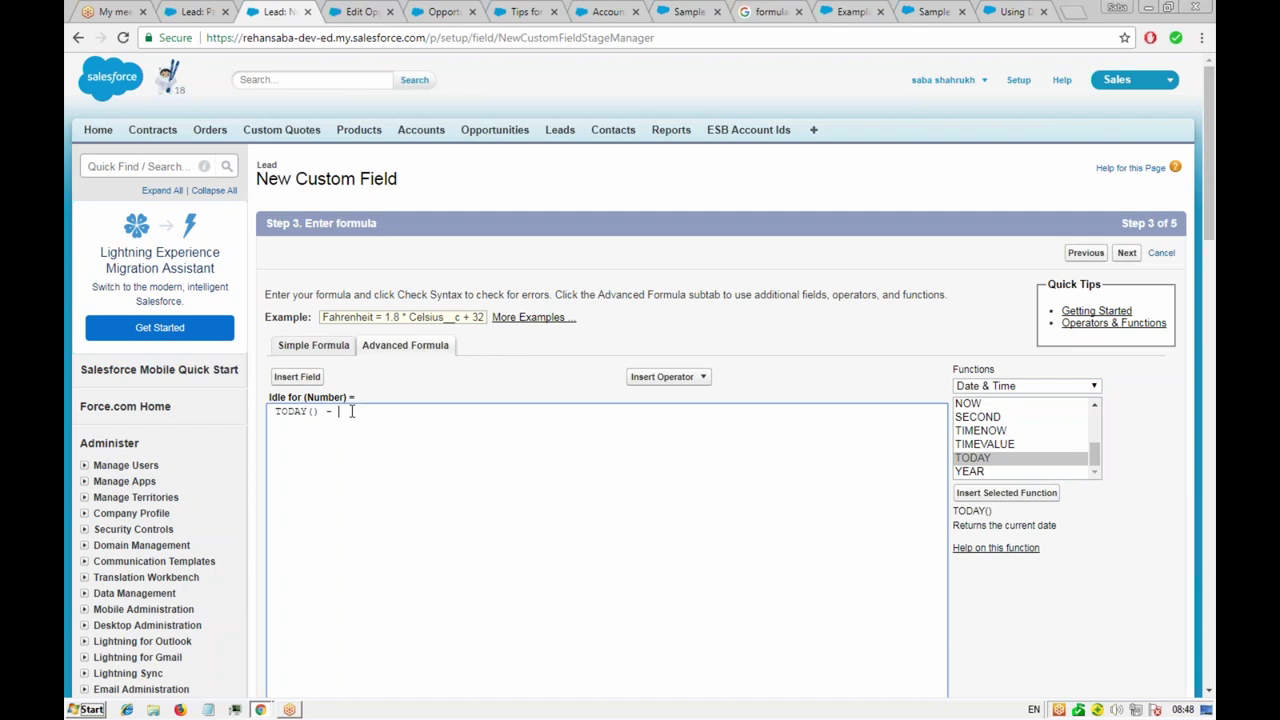
type("-")
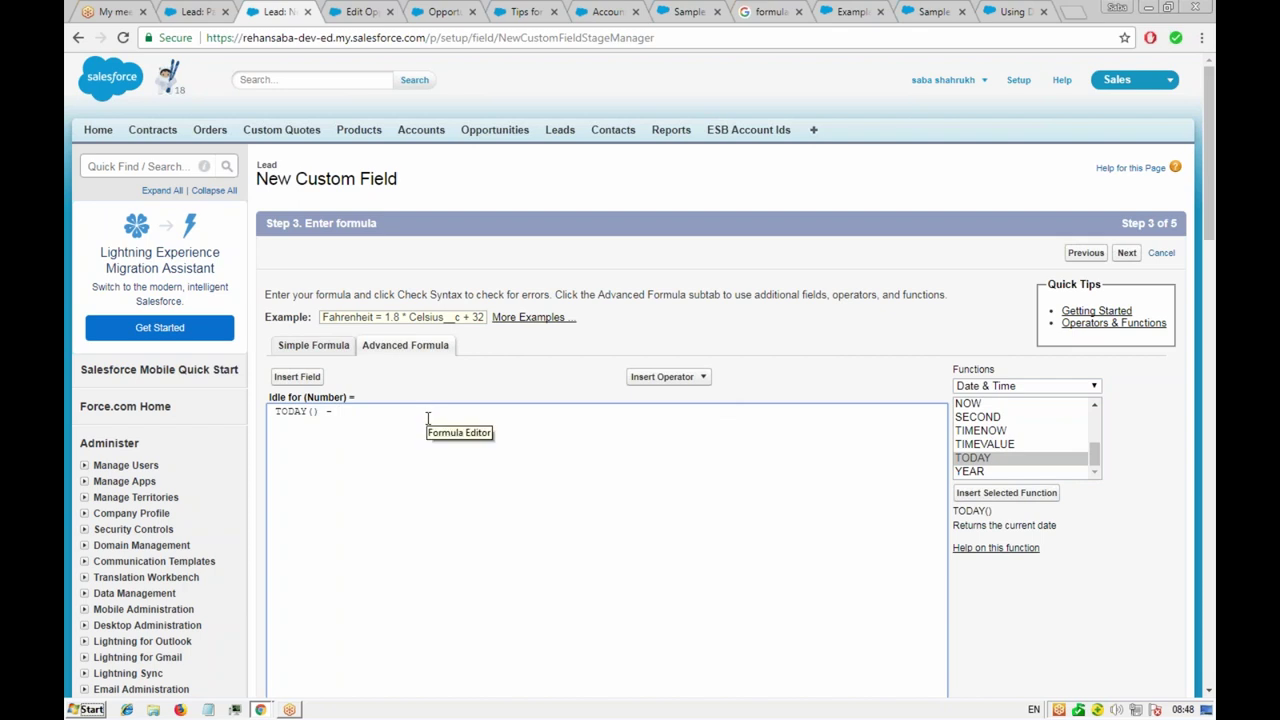
- Add the Lead's Last Modified Date field after the minus operator in the formula
left_click(297, 380)
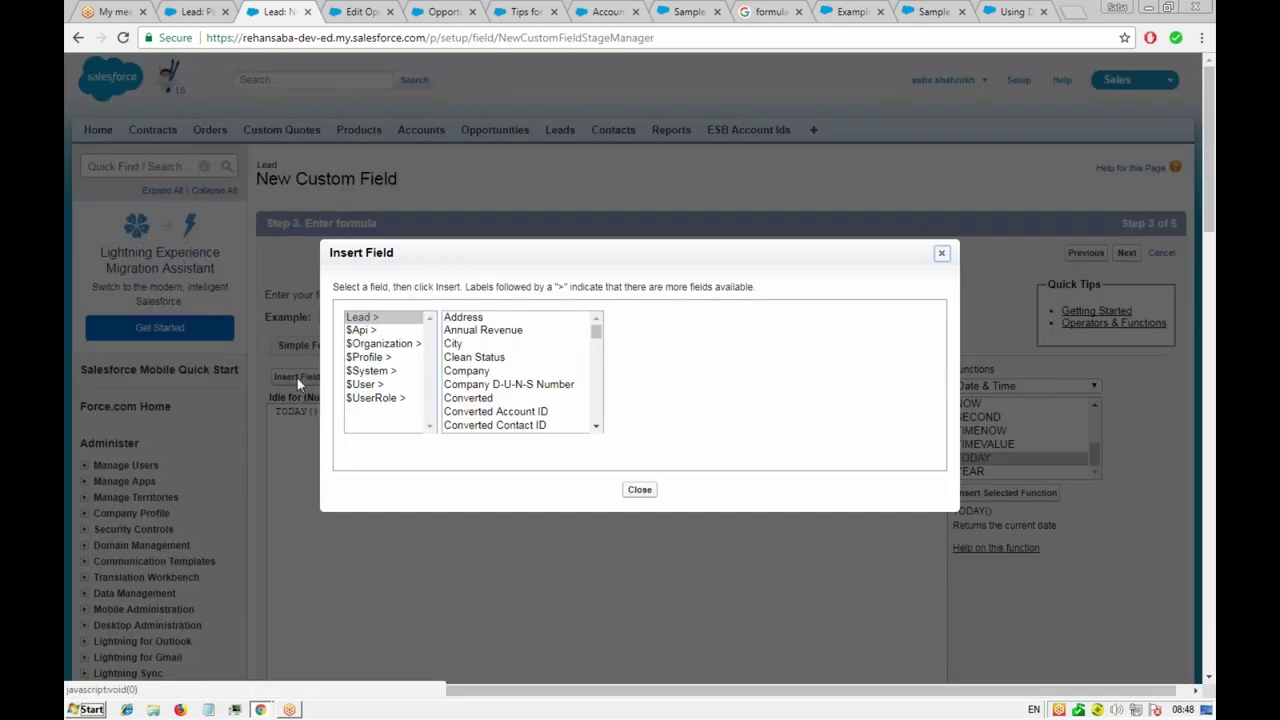
left_click(596, 336)
left_click_drag(597, 340, 596, 389)
left_click(526, 390)
left_click(670, 404)
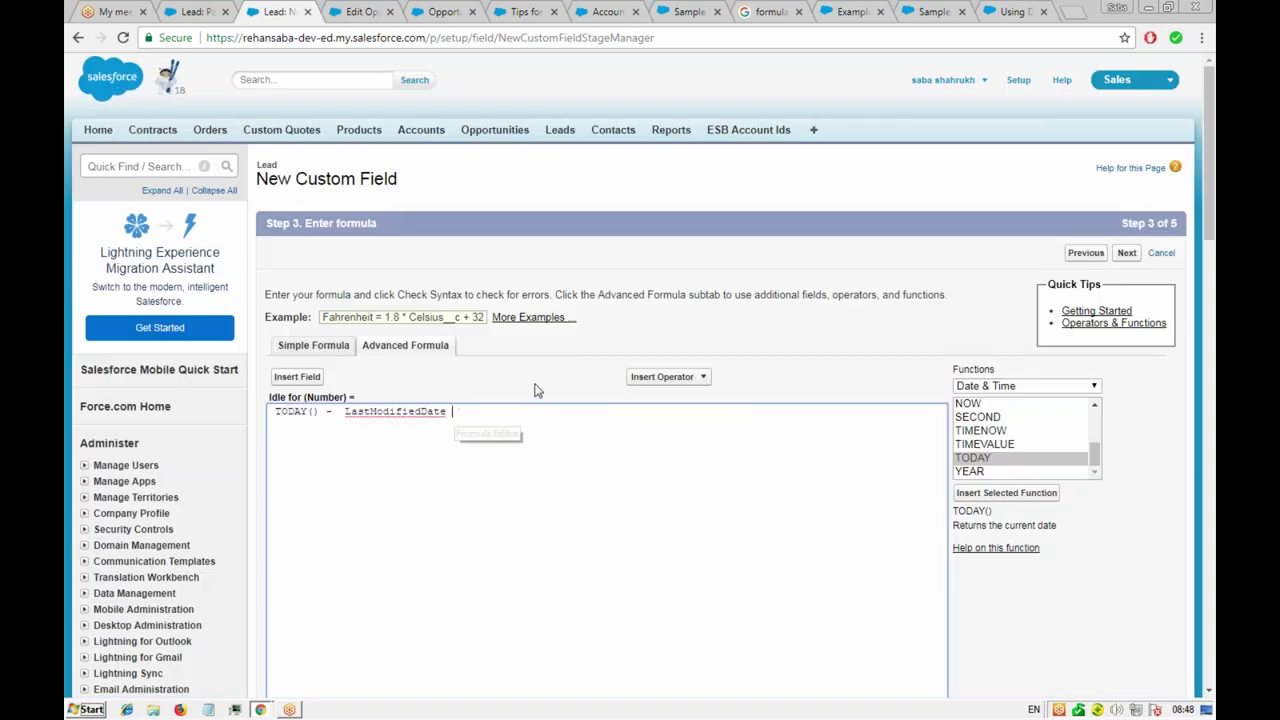
- Check the syntax of the TODAY() - LastModifiedDate formula and examine the data types named in the result
scroll(534, 390, "down", 3)
left_click(300, 471)
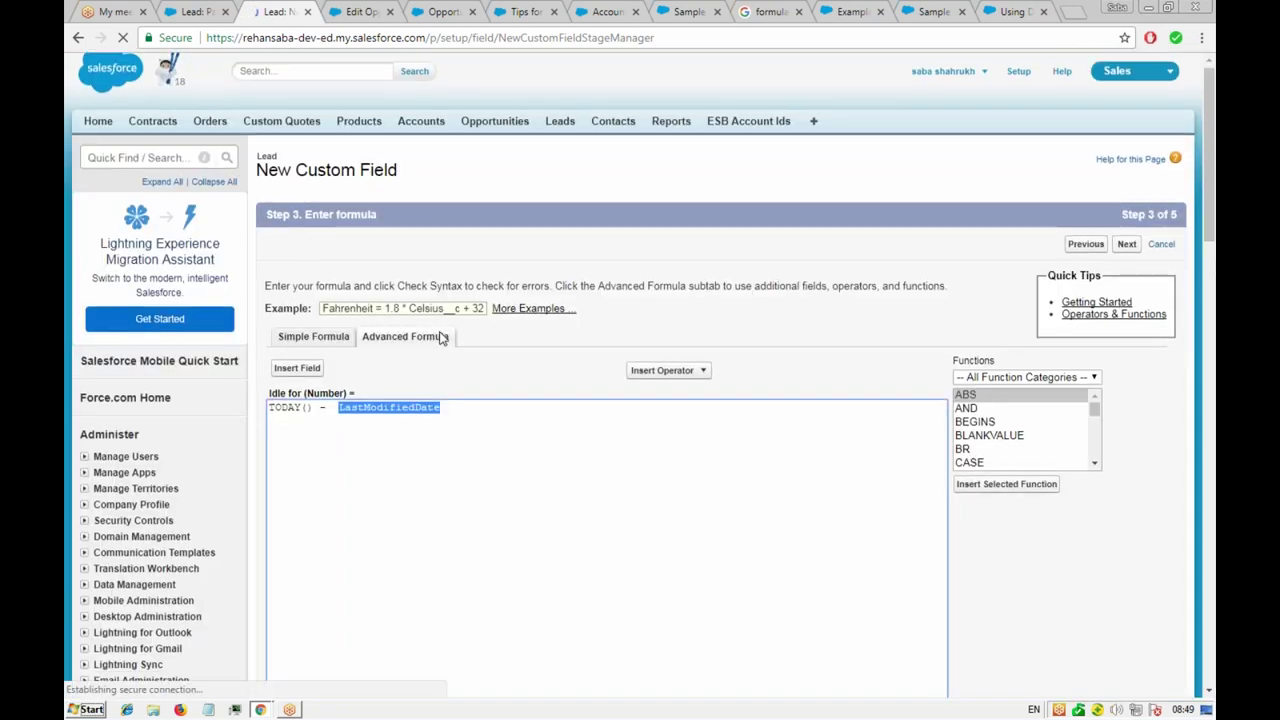
scroll(396, 375, "down", 5)
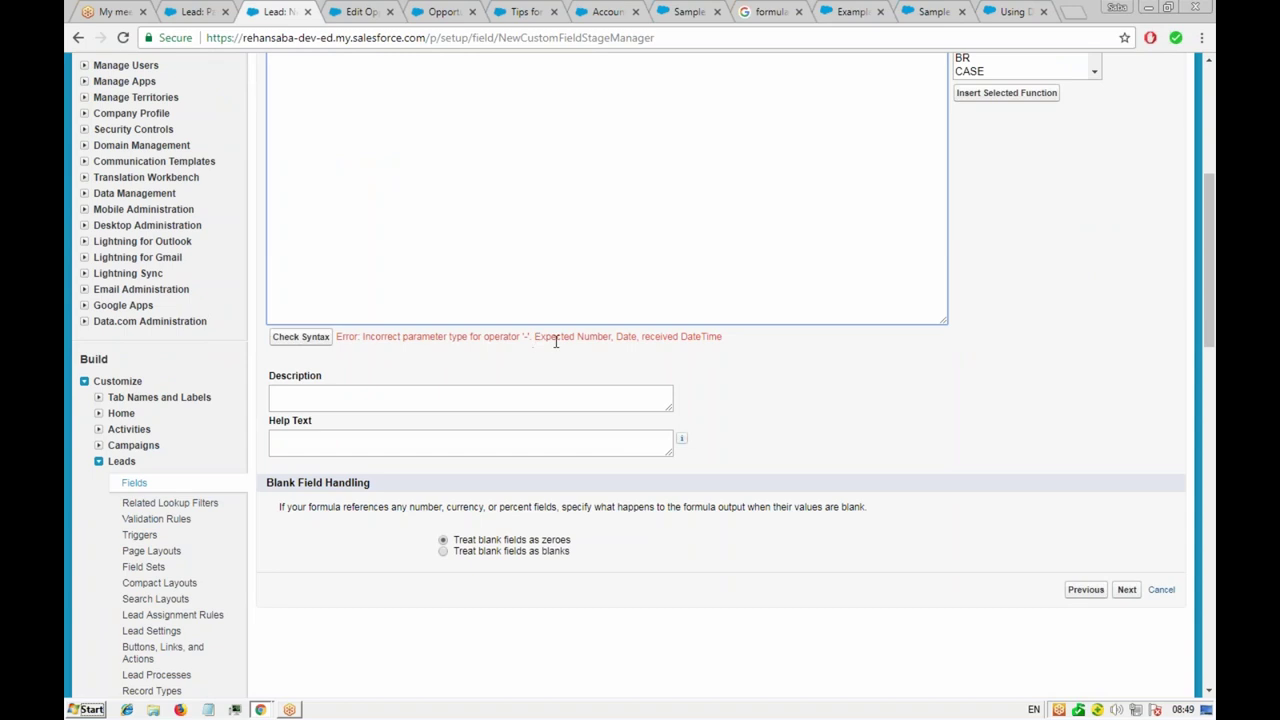
double_click(626, 337)
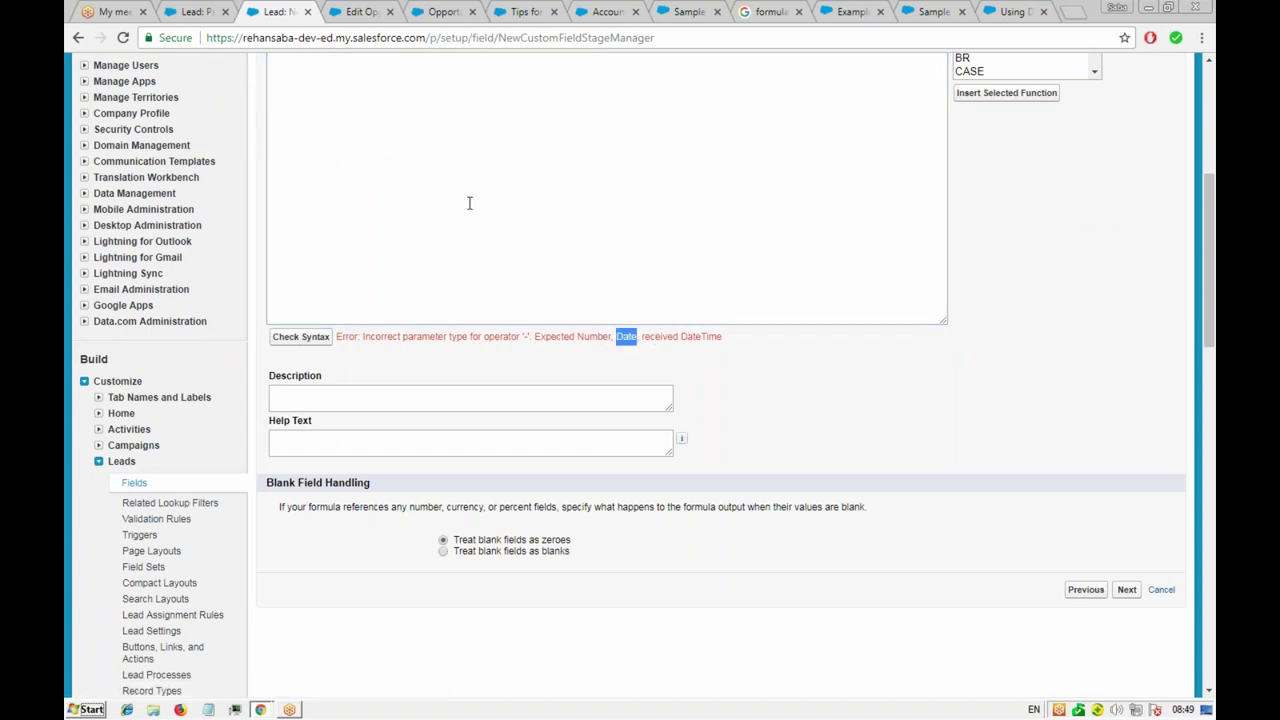
- Examine the Last Modified By date and time on the Sony pictures lead, and return to the formula editor
scroll(469, 203, "up", 3)
left_click(405, 279)
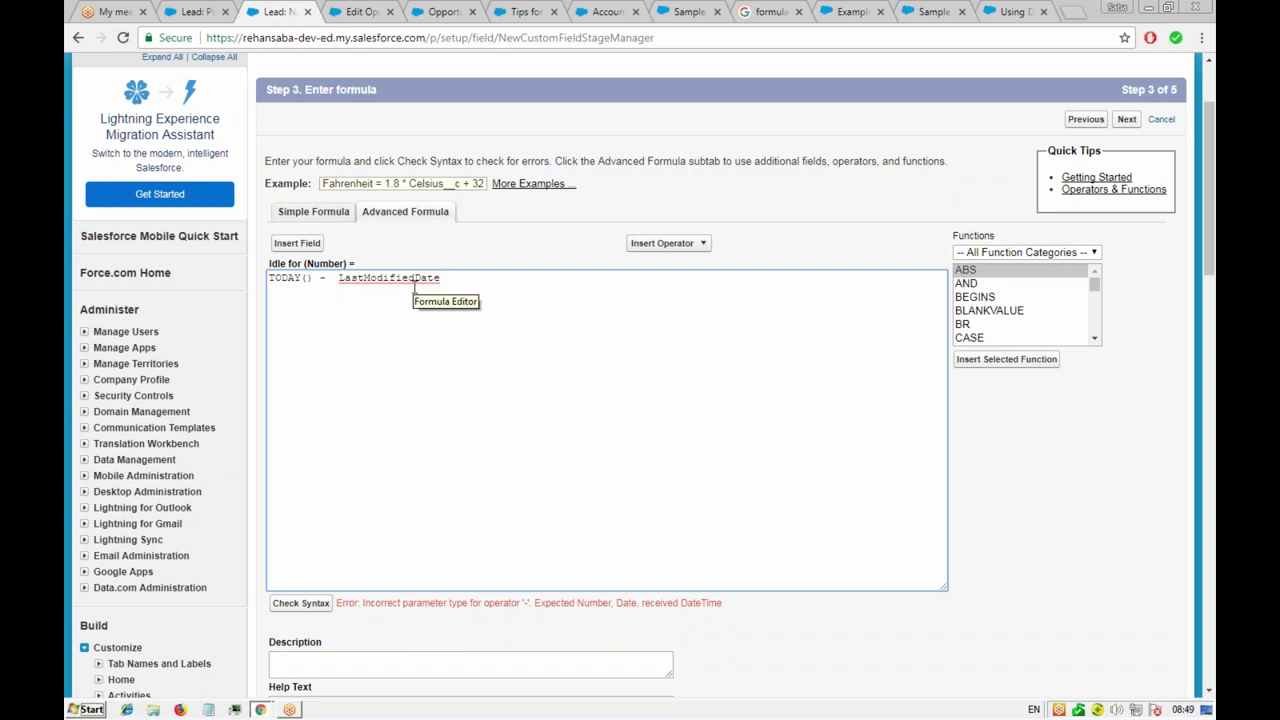
left_click(198, 12)
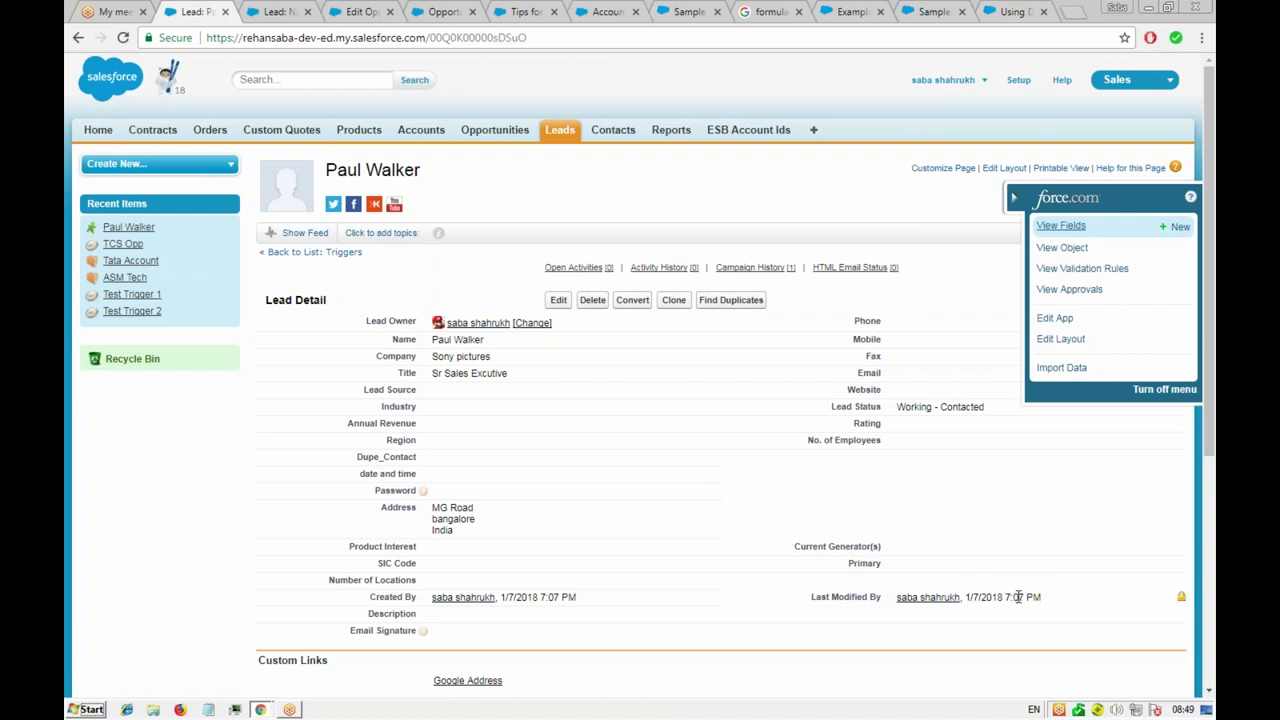
left_click(278, 18)
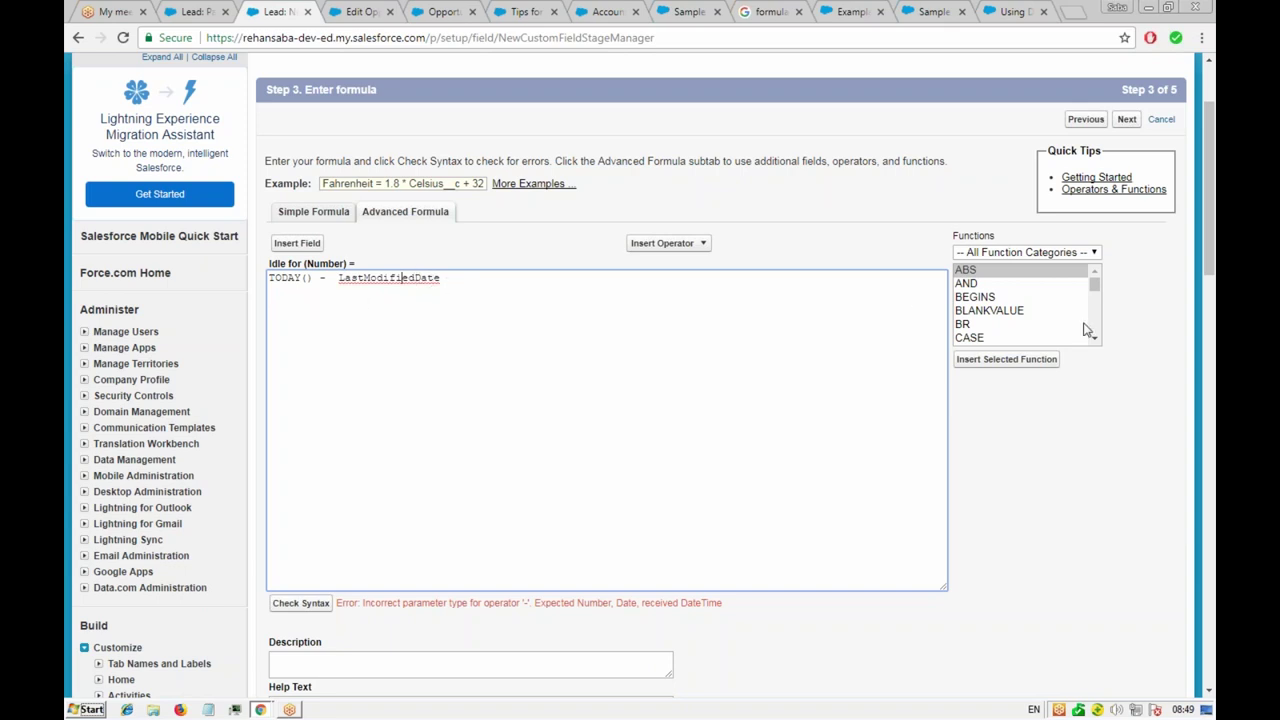
- Replace LastModifiedDate in the formula with the Date & Time function DATEVALUE(), leaving its parentheses empty
left_click(1049, 262)
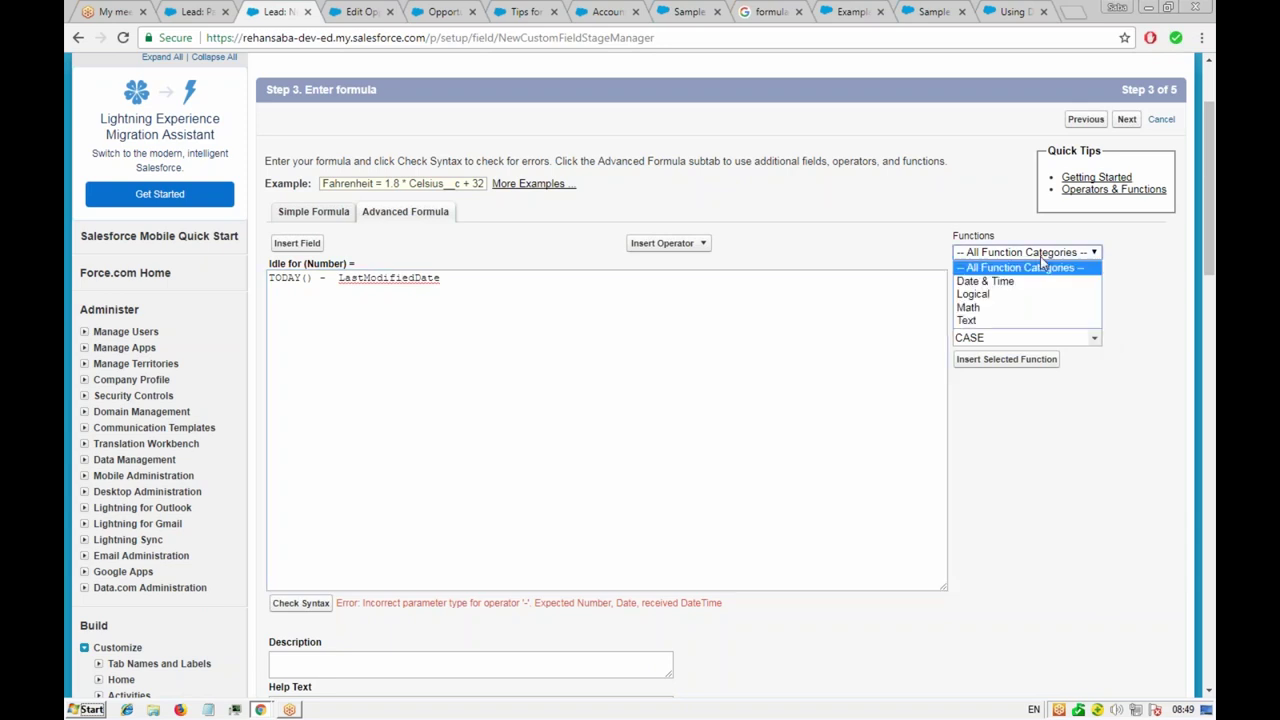
left_click(1003, 280)
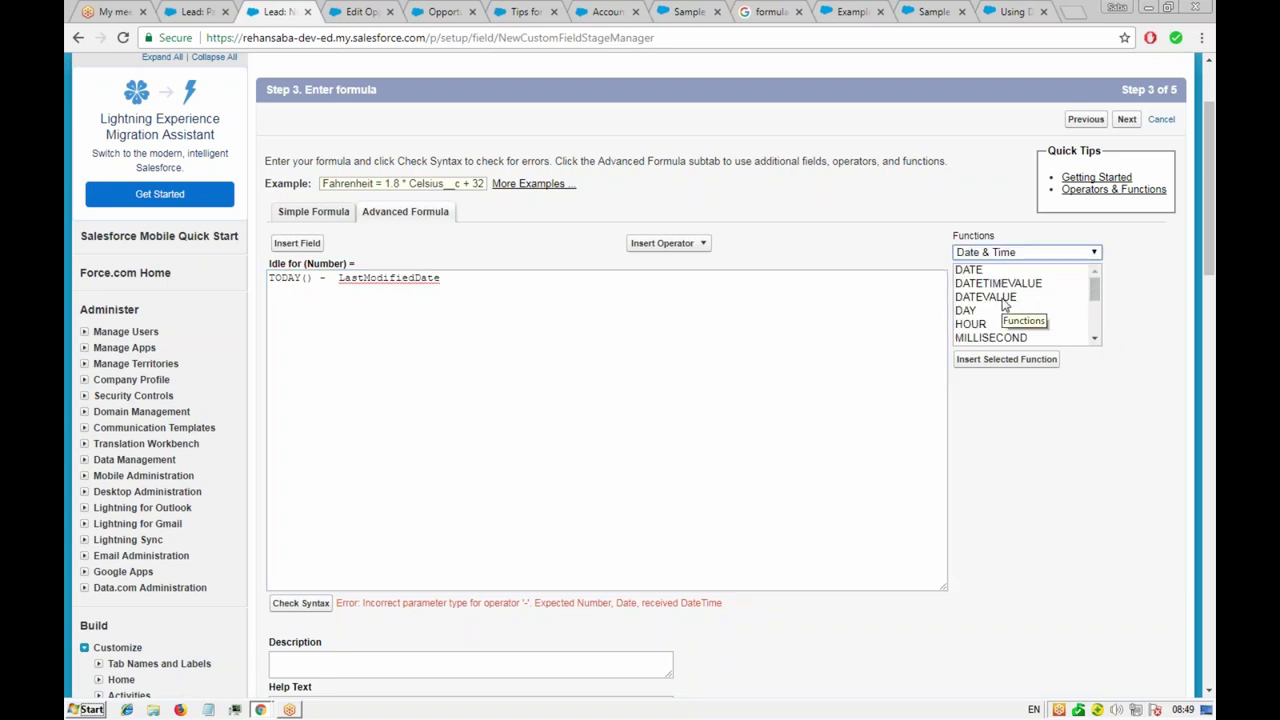
left_click(1004, 298)
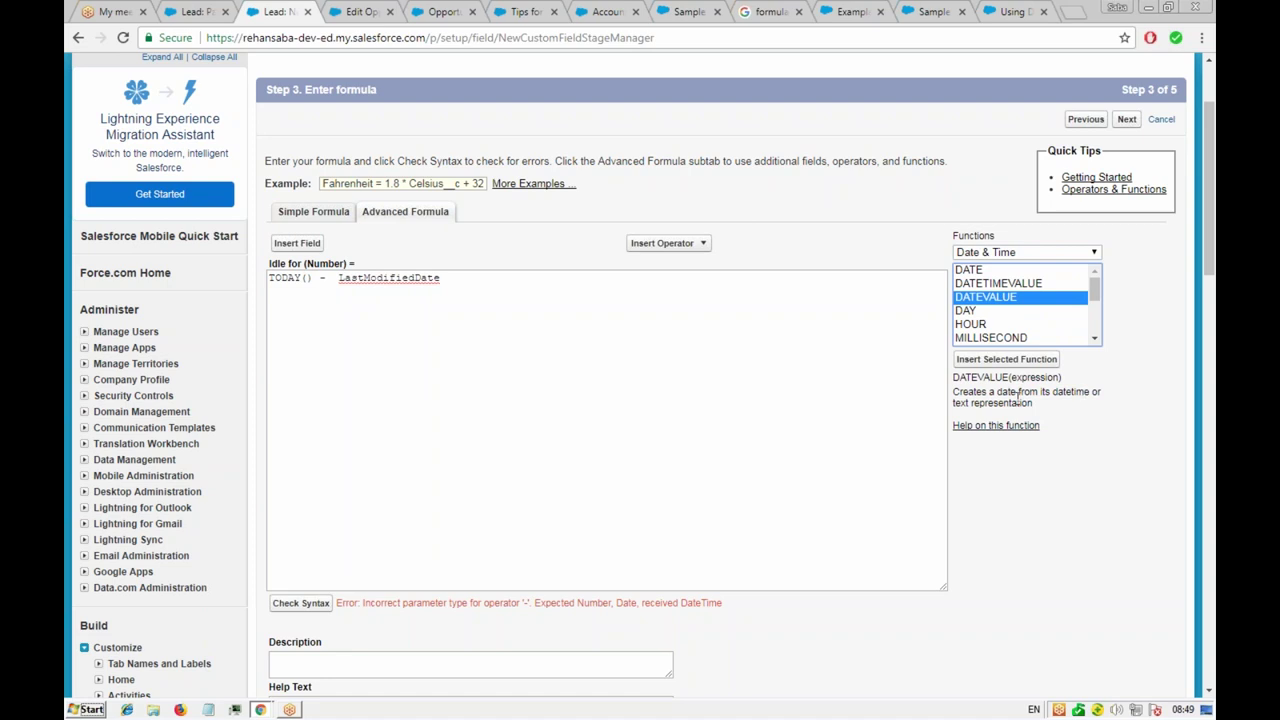
double_click(409, 279)
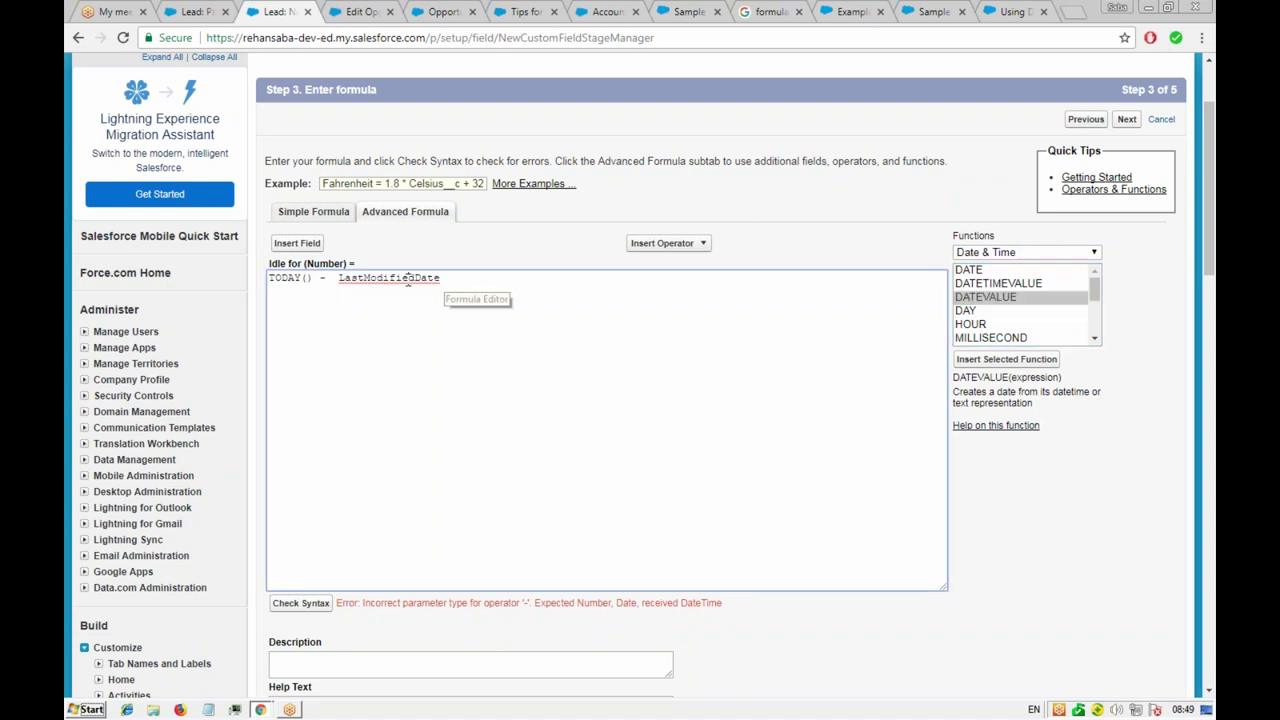
double_click(998, 298)
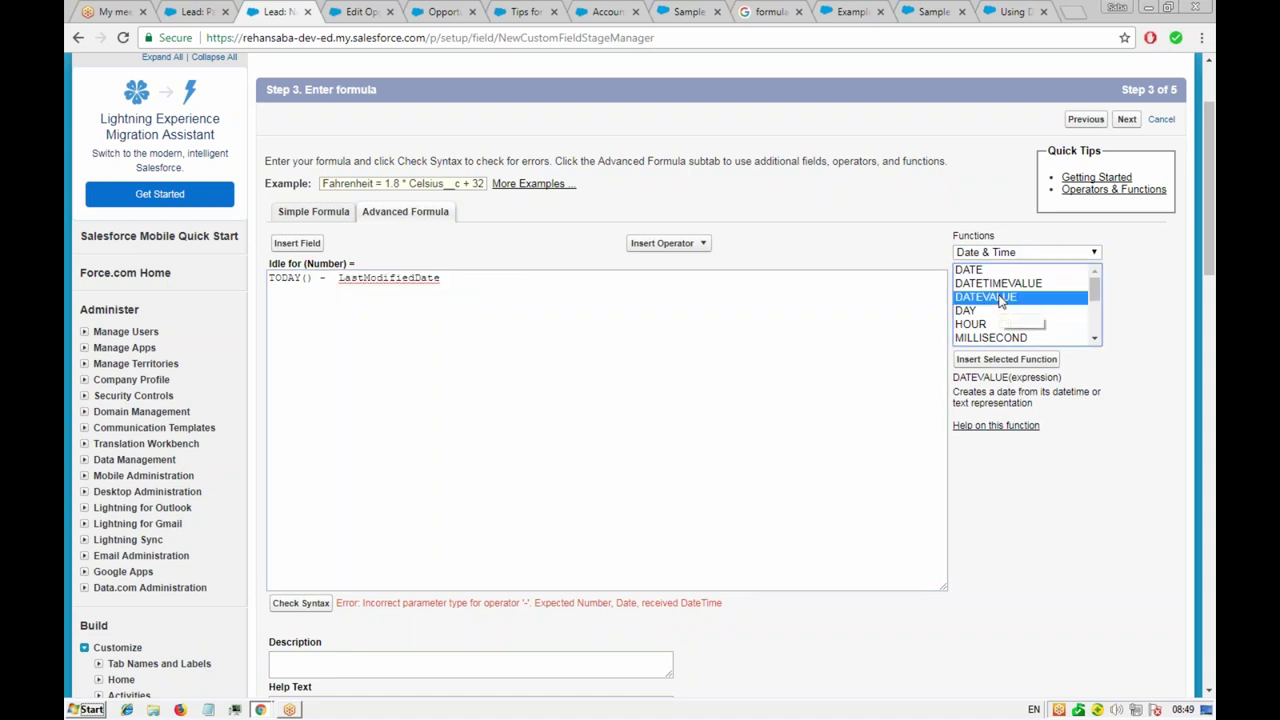
double_click(440, 277)
key("BackSpace")
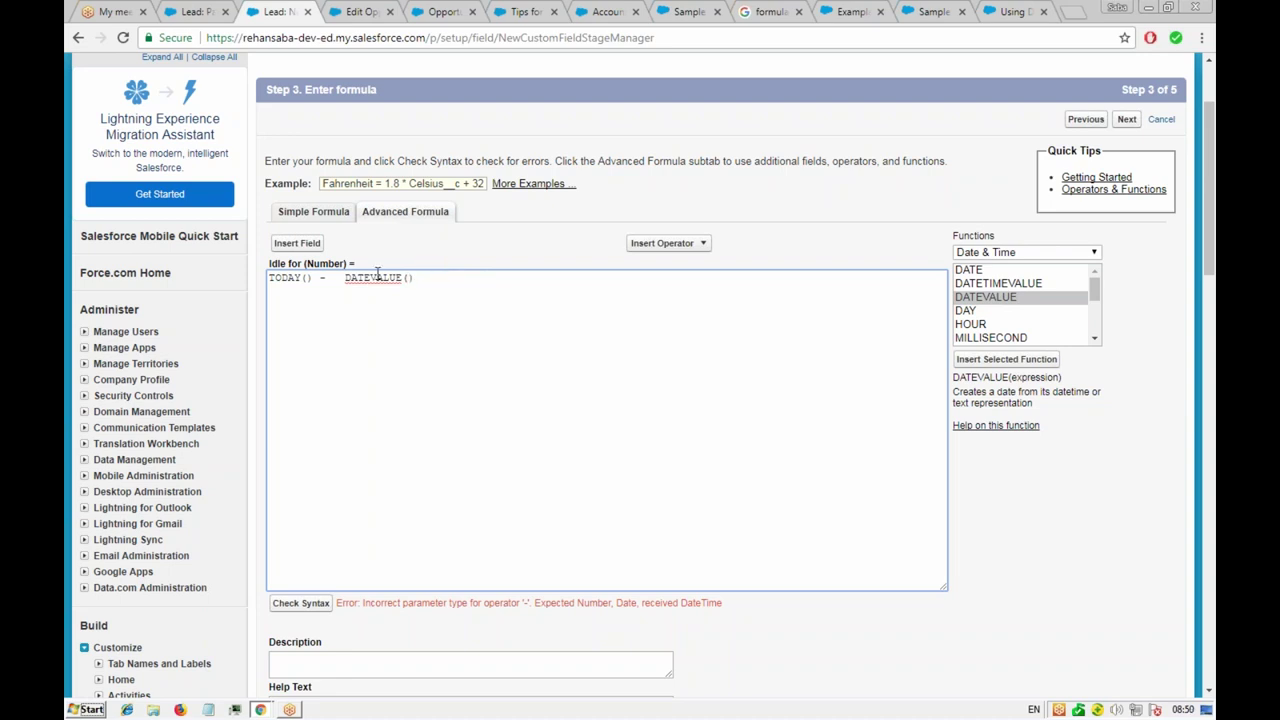
- Insert the Lead's Last Modified Date field as the argument of the DATEVALUE function
left_click(292, 244)
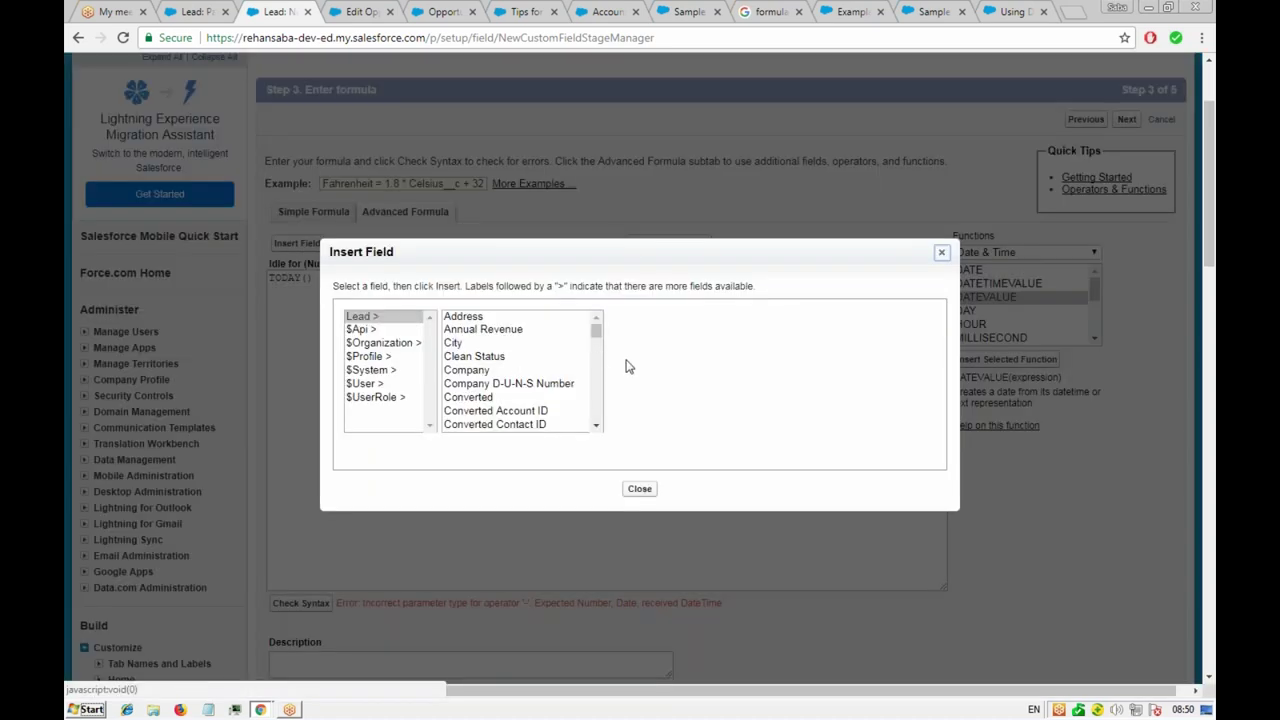
left_click_drag(598, 338, 600, 386)
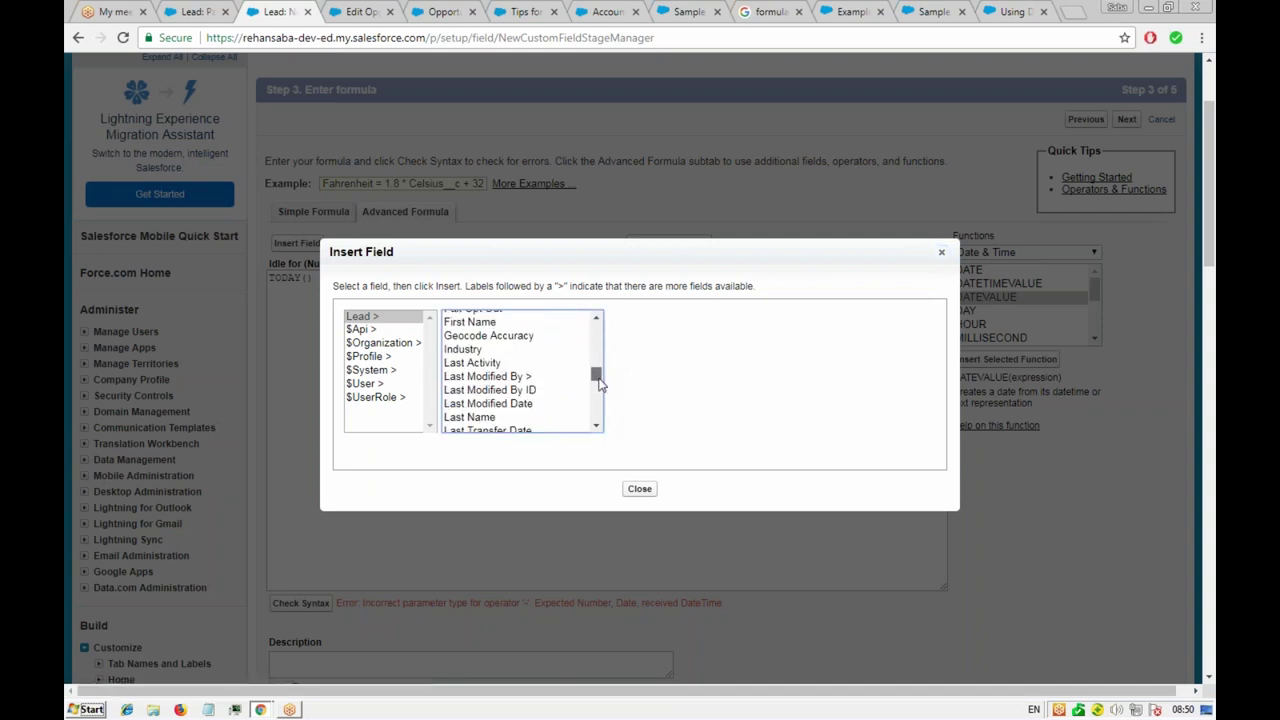
left_click(487, 404)
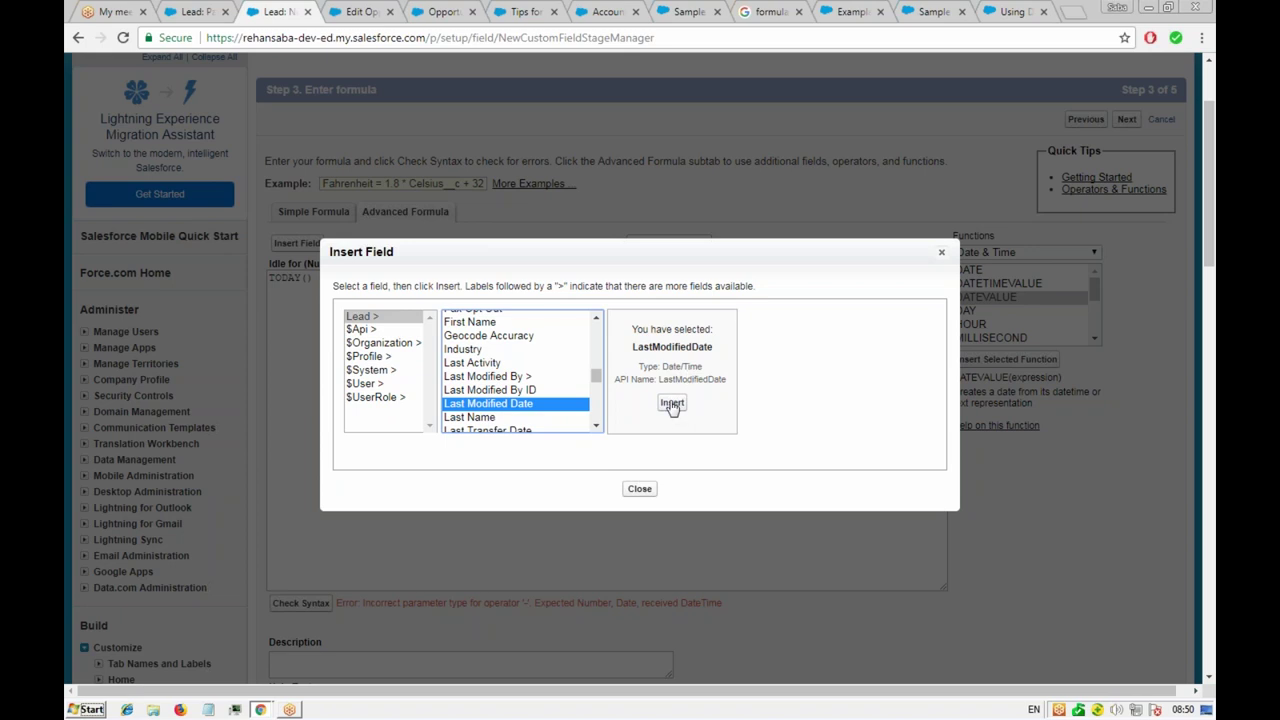
left_click(672, 402)
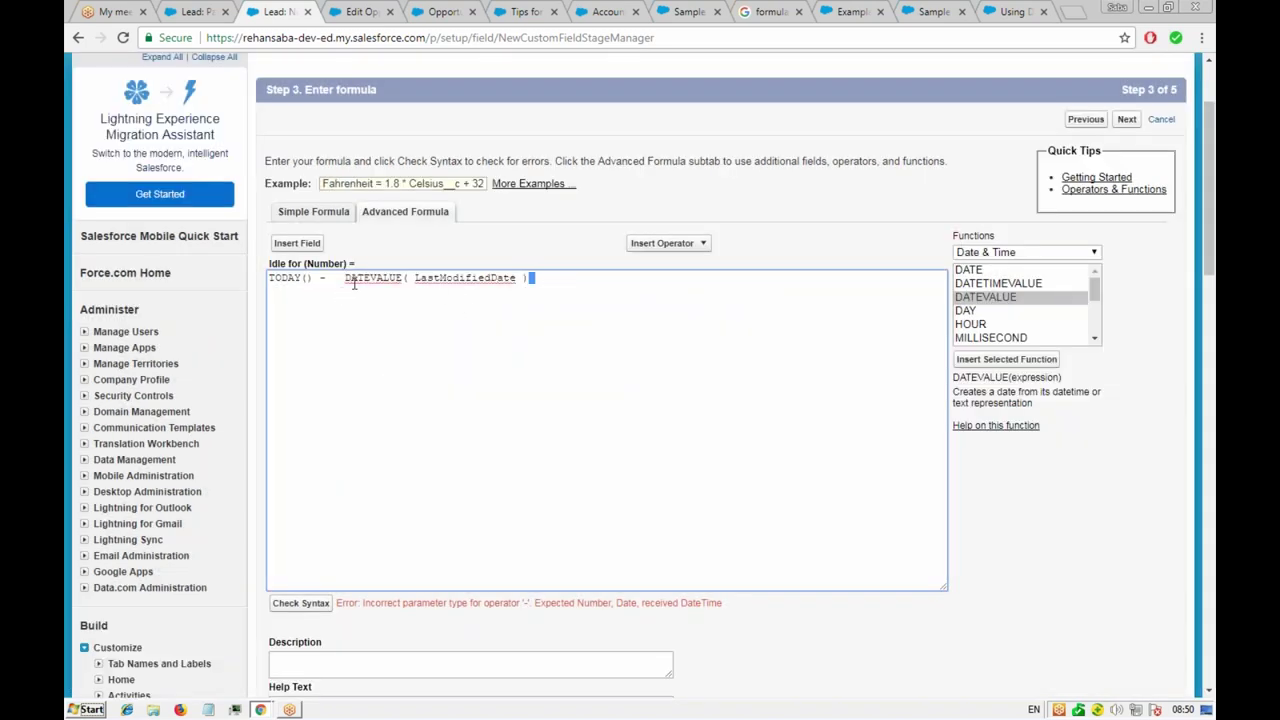
- Check the syntax of the formula TODAY() - DATEVALUE( LastModifiedDate ) and review the page's remaining settings
left_click(300, 603)
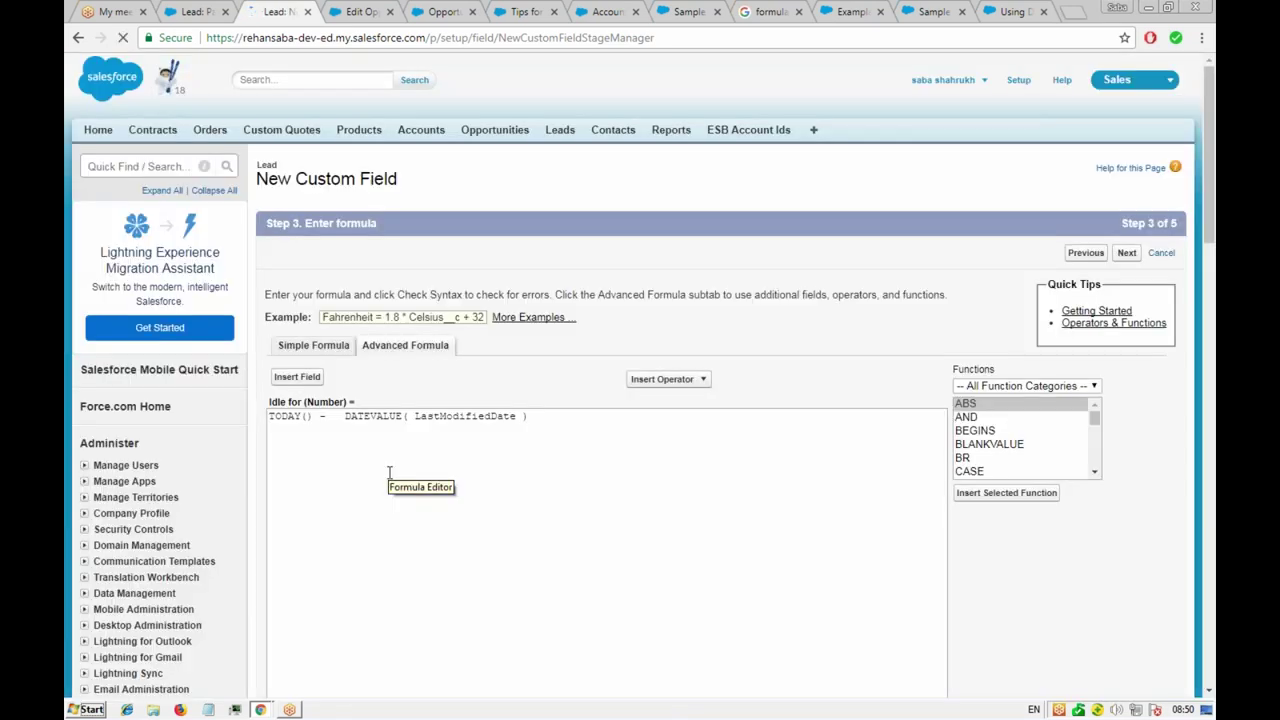
scroll(481, 412, "down", 3)
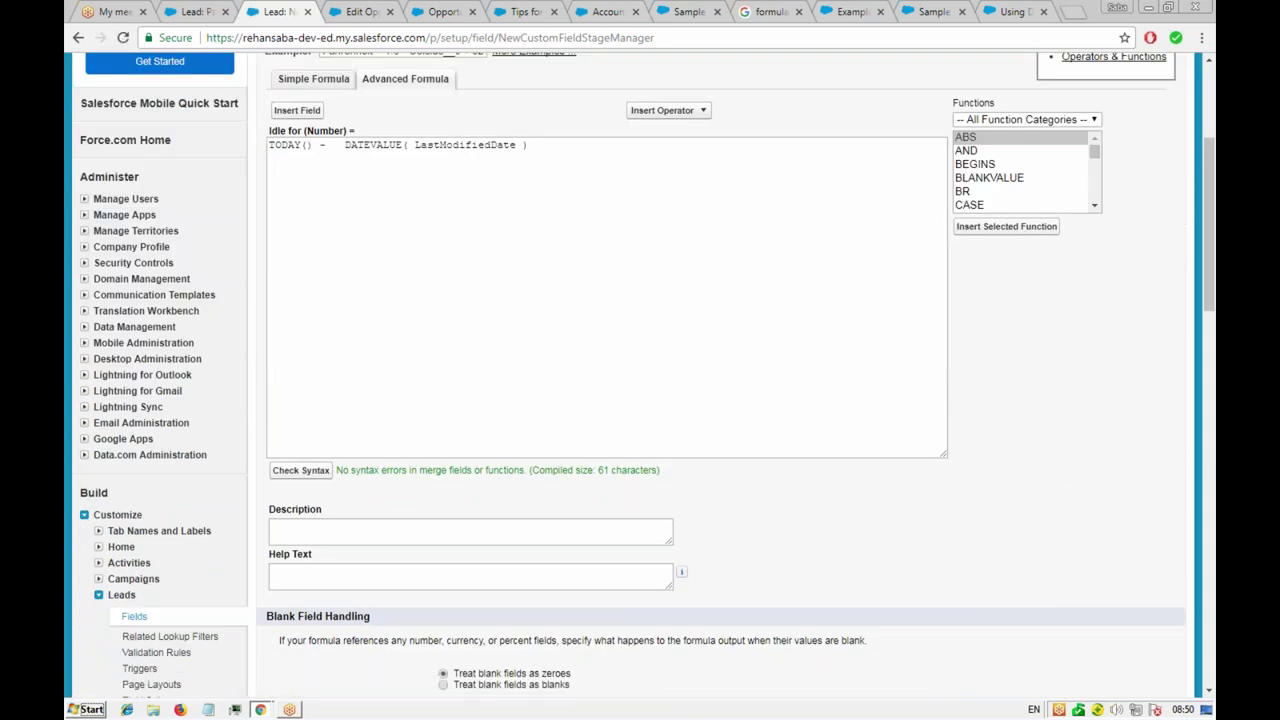
scroll(446, 434, "up", 2)
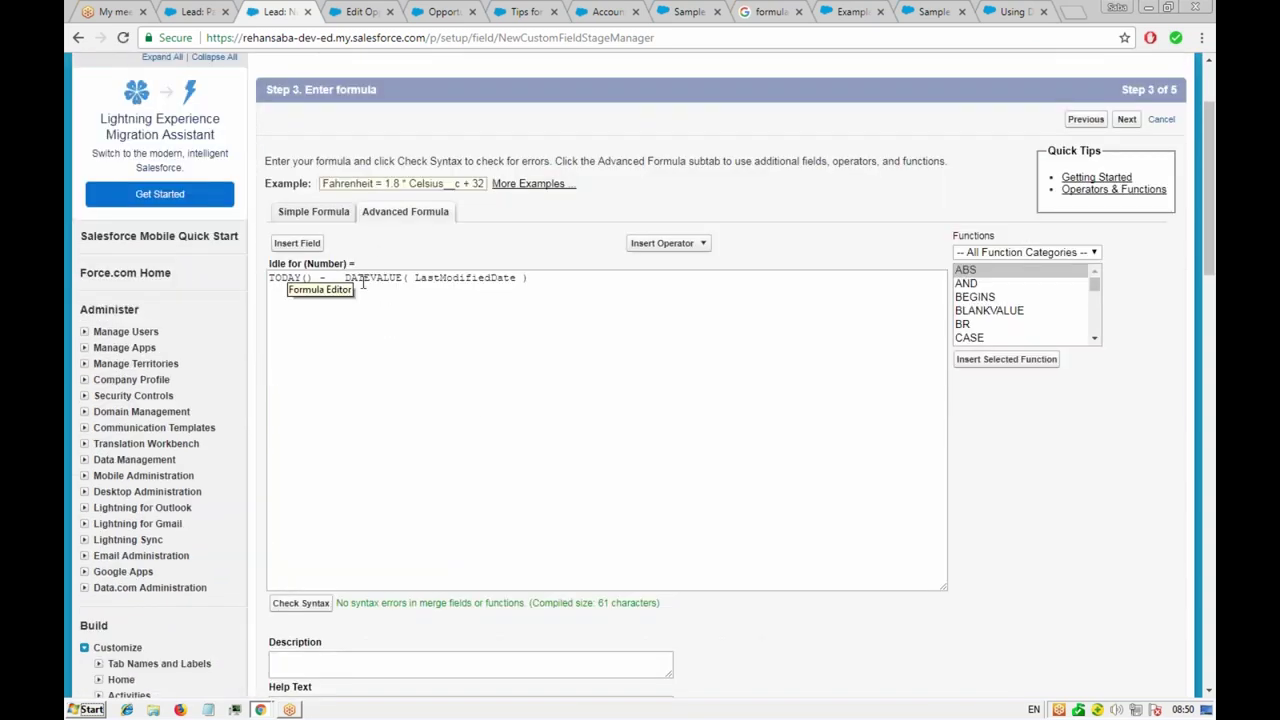
scroll(400, 421, "down", 4)
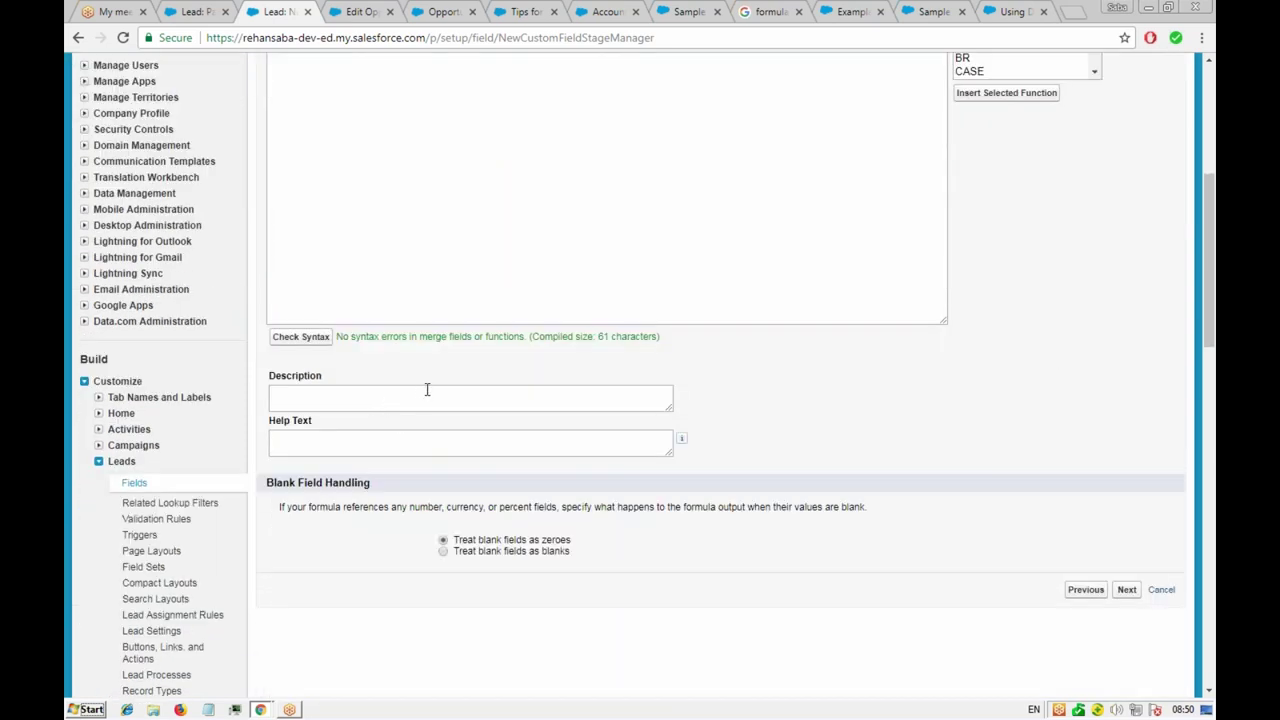
- Remove the spaces inside the DATEVALUE parentheses and one extra space before DATEVALUE, and check the formula's syntax
scroll(430, 391, "up", 2)
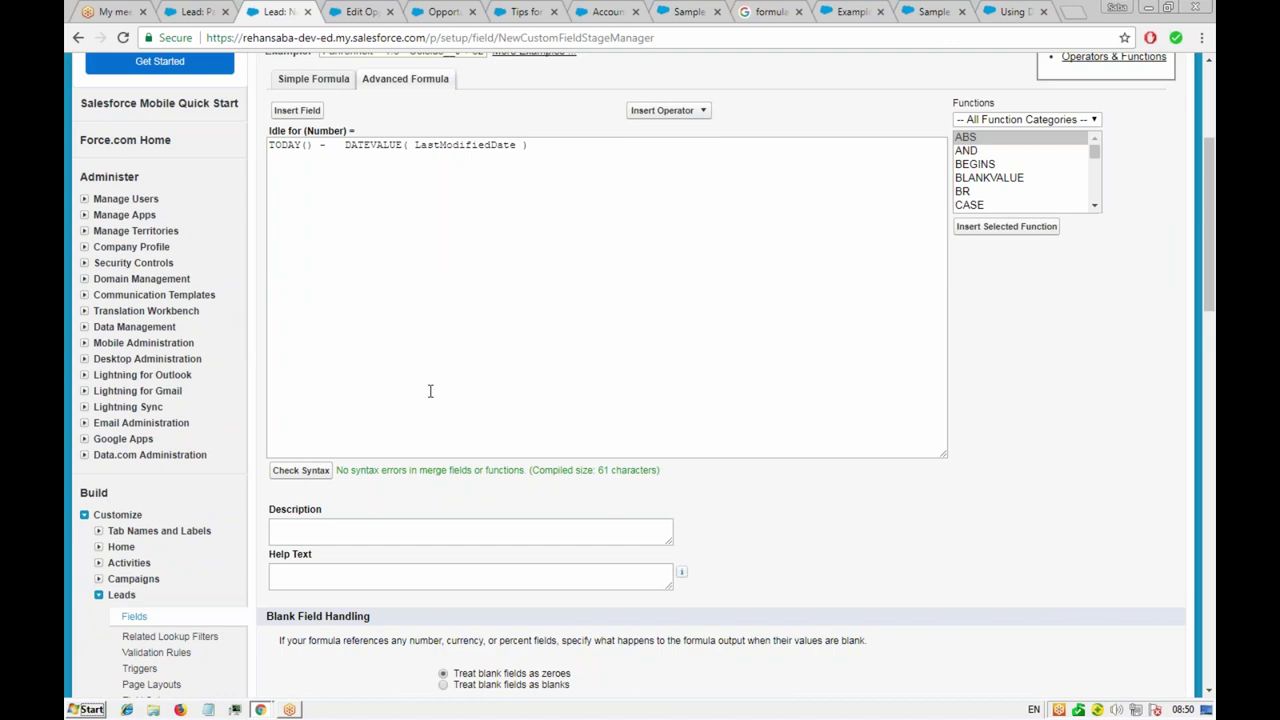
scroll(430, 391, "up", 2)
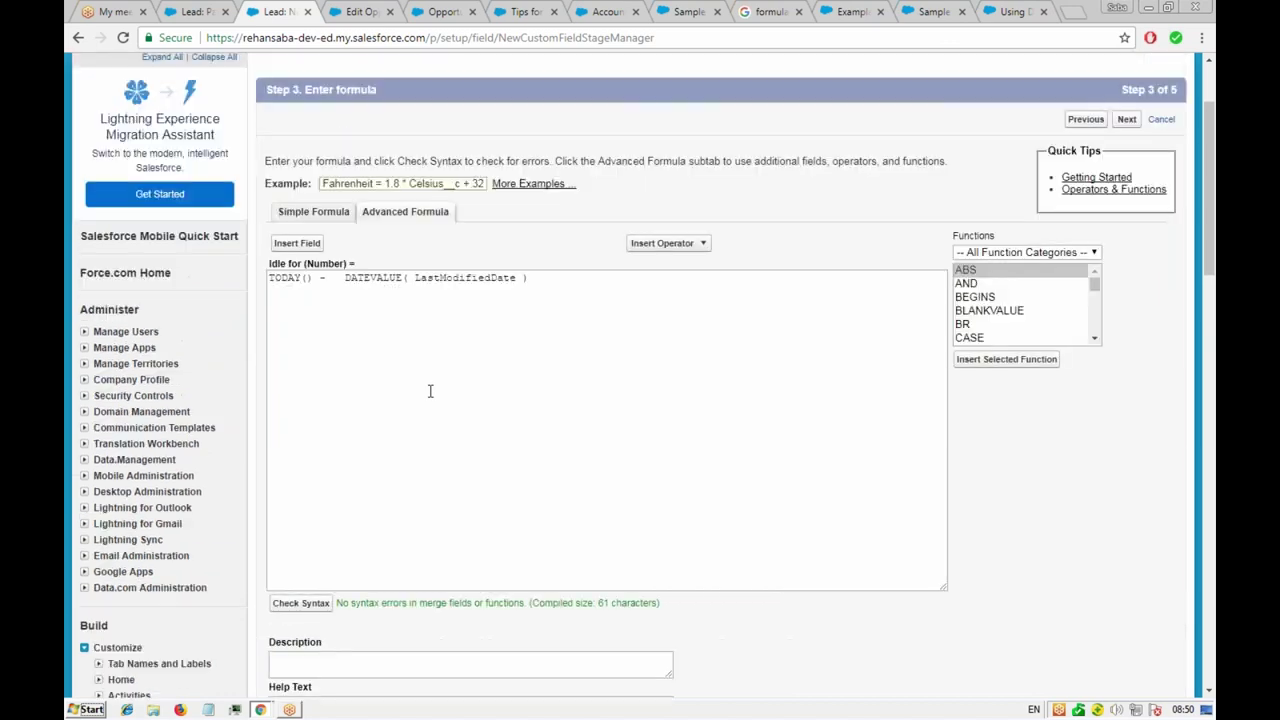
left_click(557, 278)
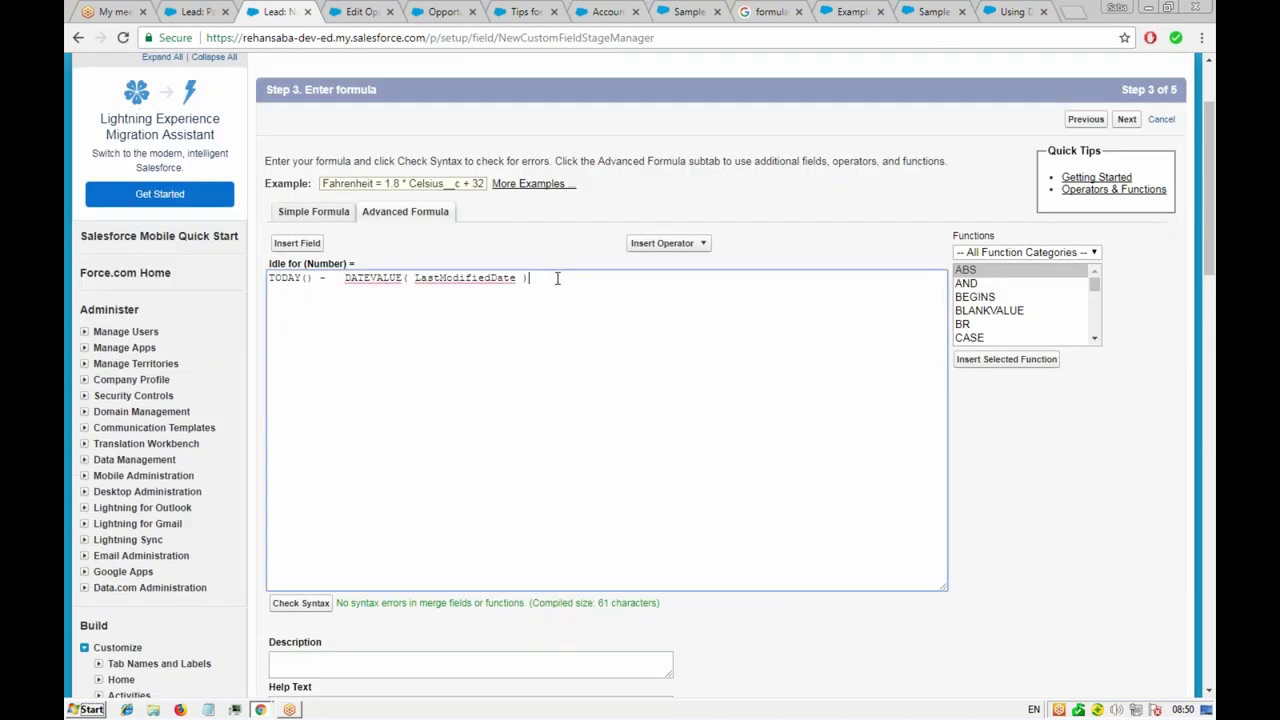
key("Left")
key("BackSpace")
left_click(329, 281)
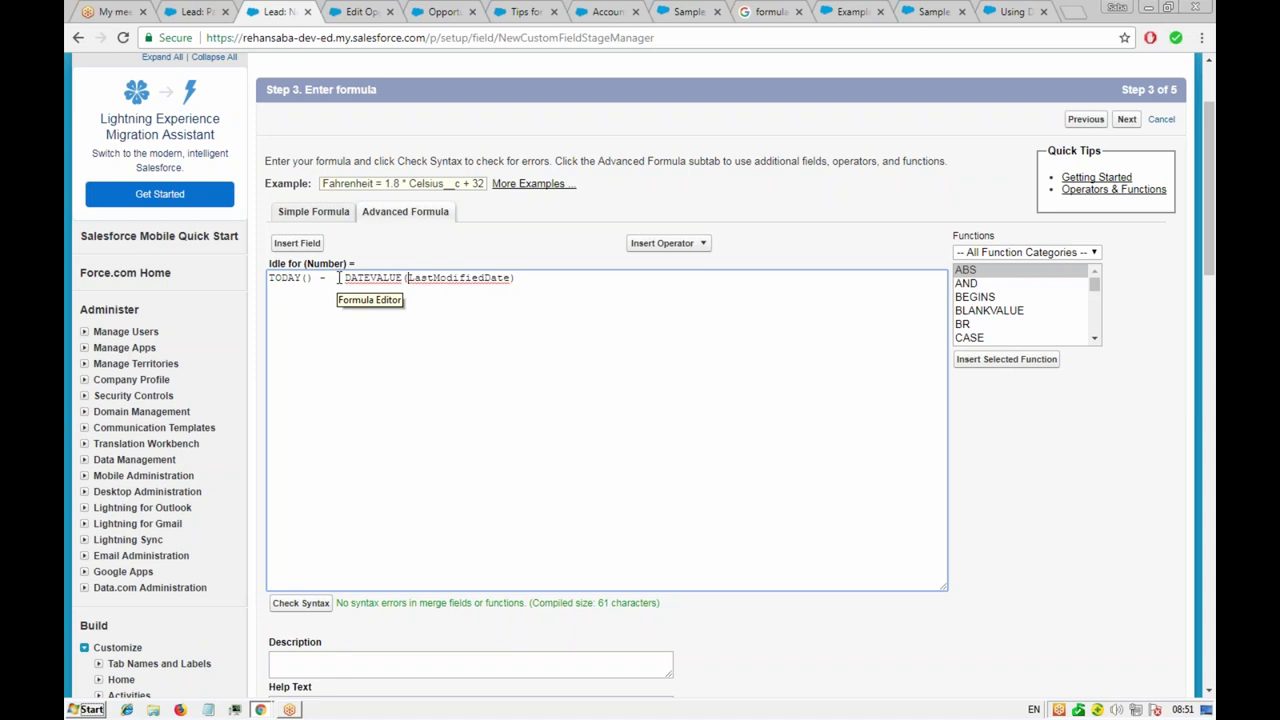
left_click(340, 277)
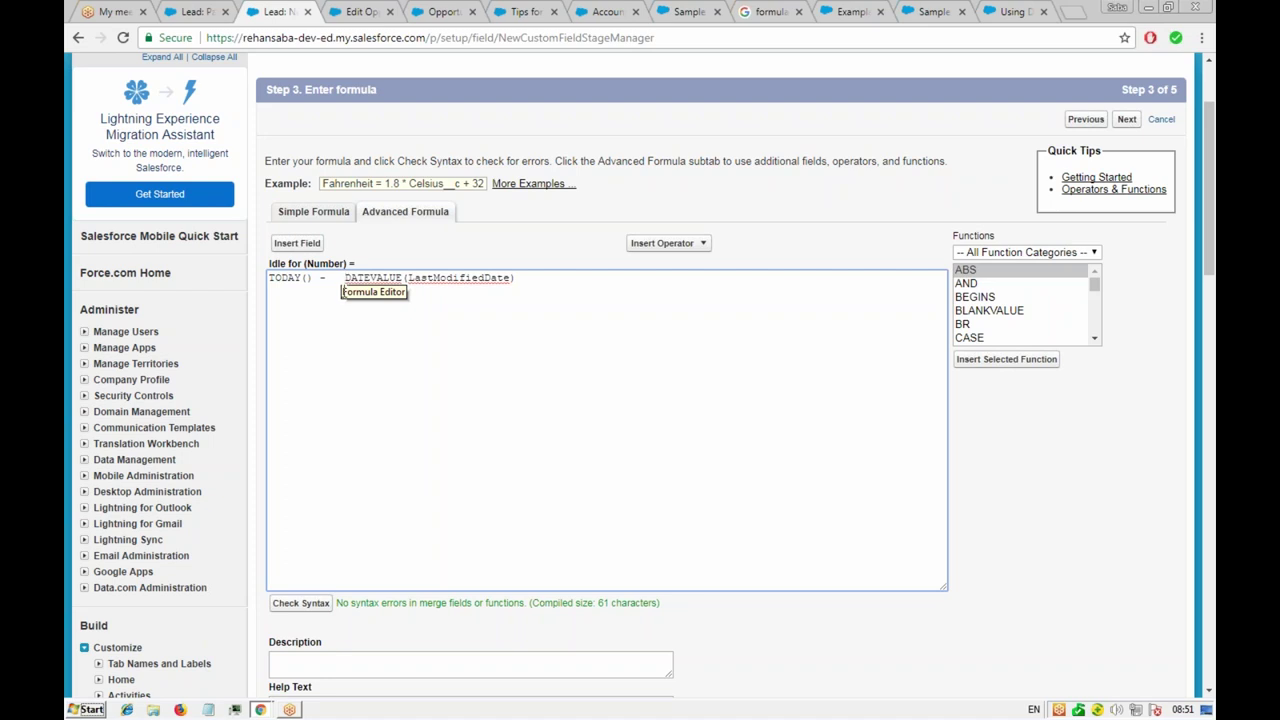
left_click(346, 278)
key("BackSpace")
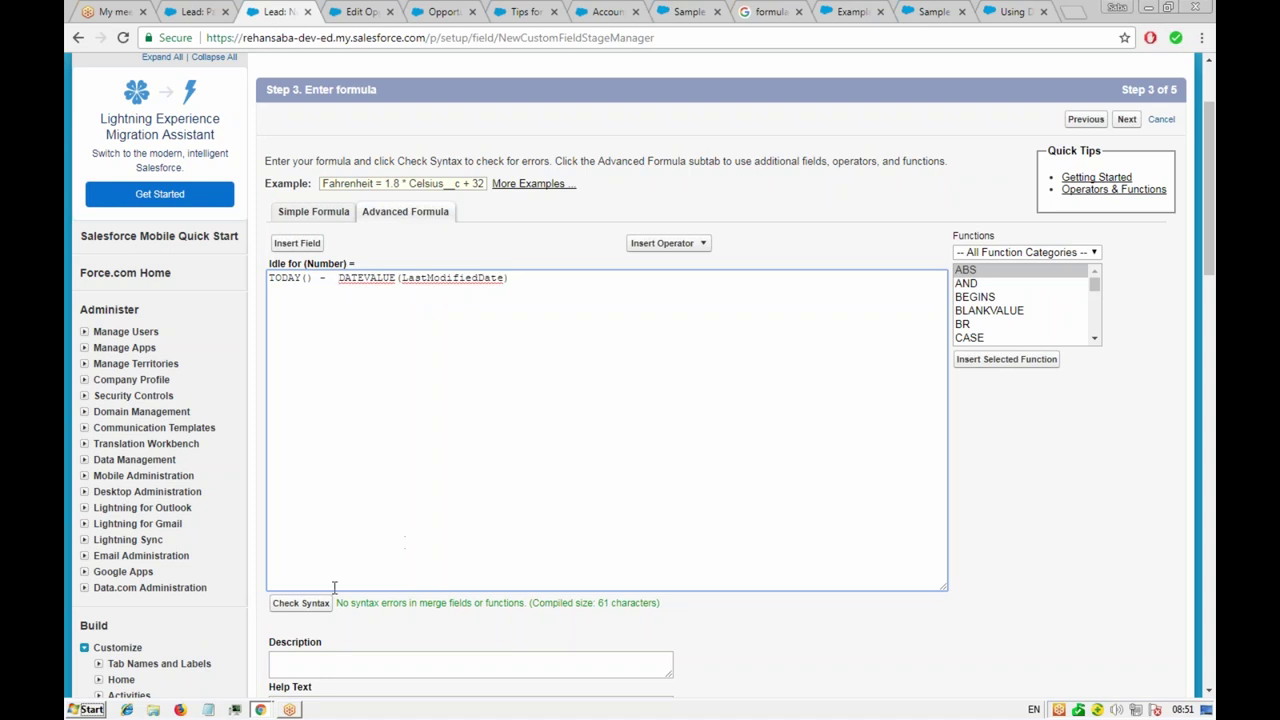
left_click(301, 603)
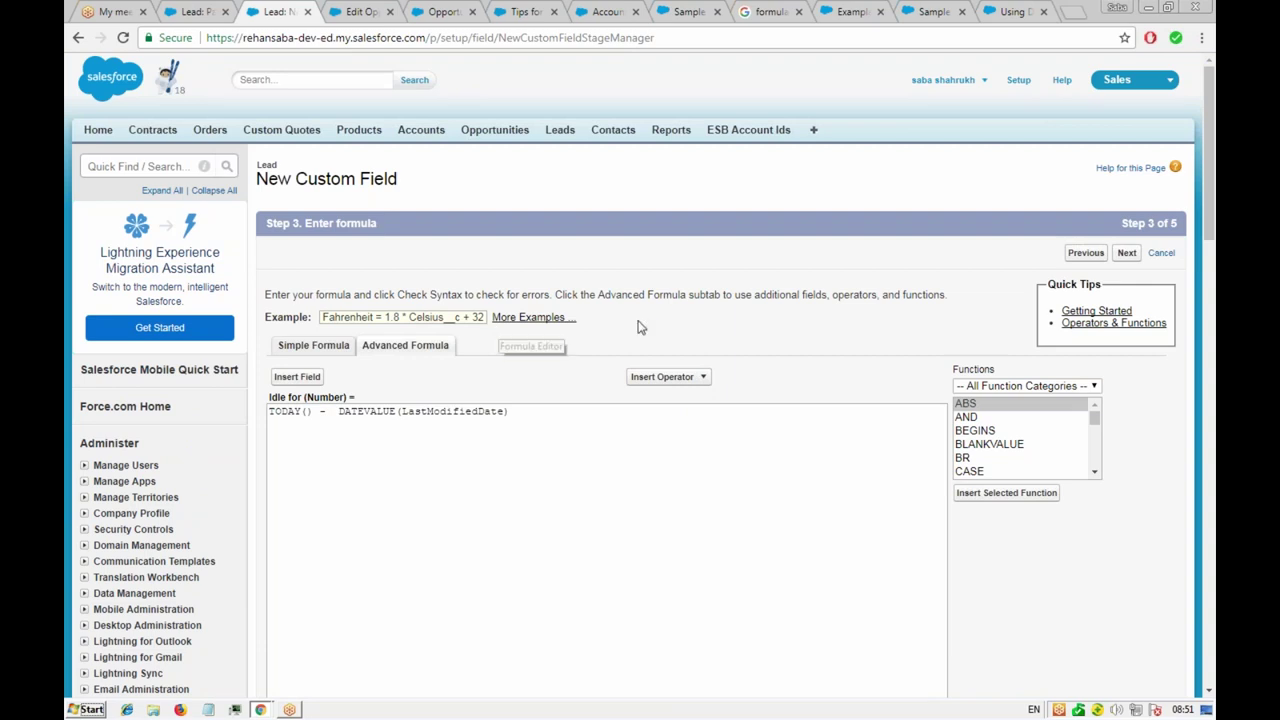
scroll(616, 328, "down", 3)
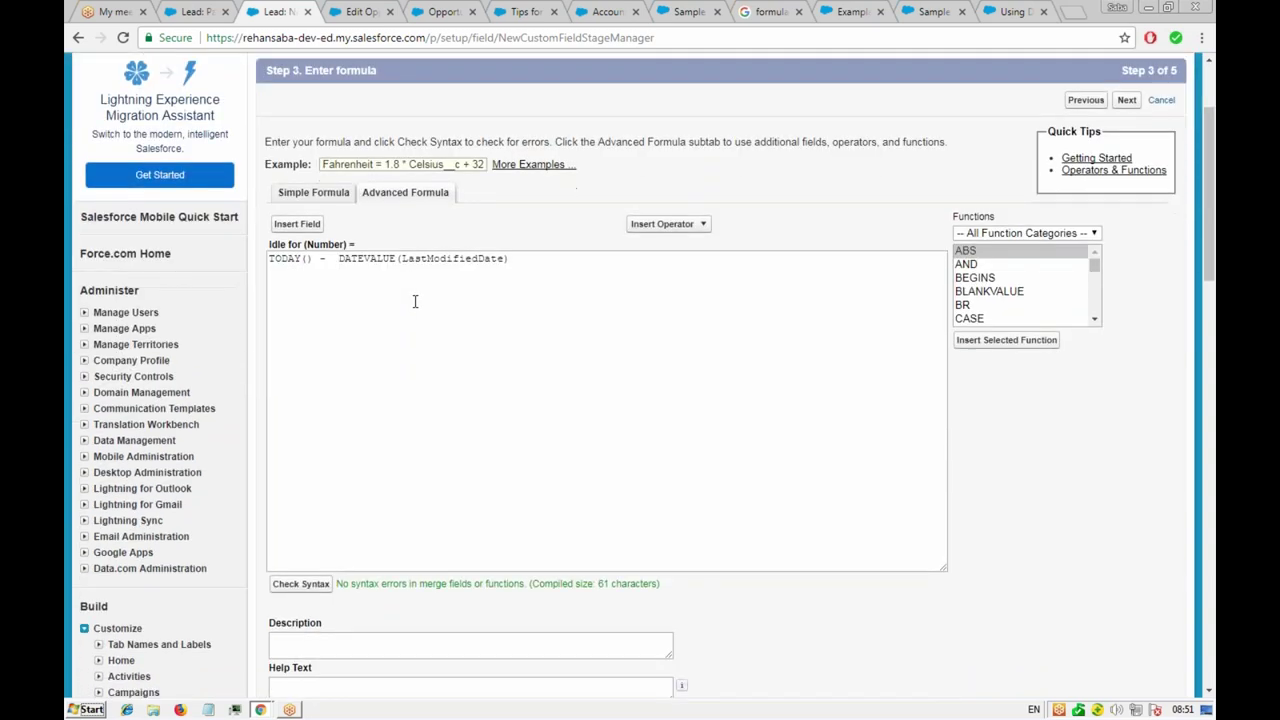
left_click(348, 248)
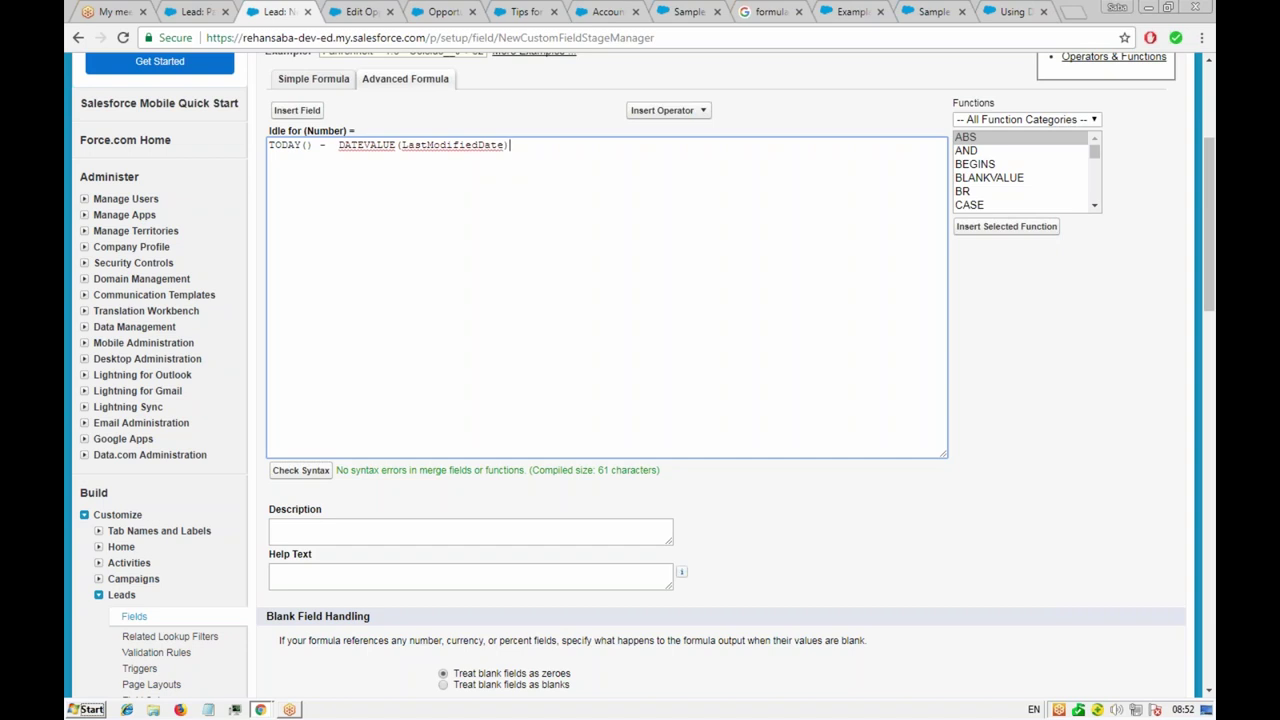
- Start a new Lead custom field from the Sony pictures lead and choose Checkbox as its data type
left_click(192, 11)
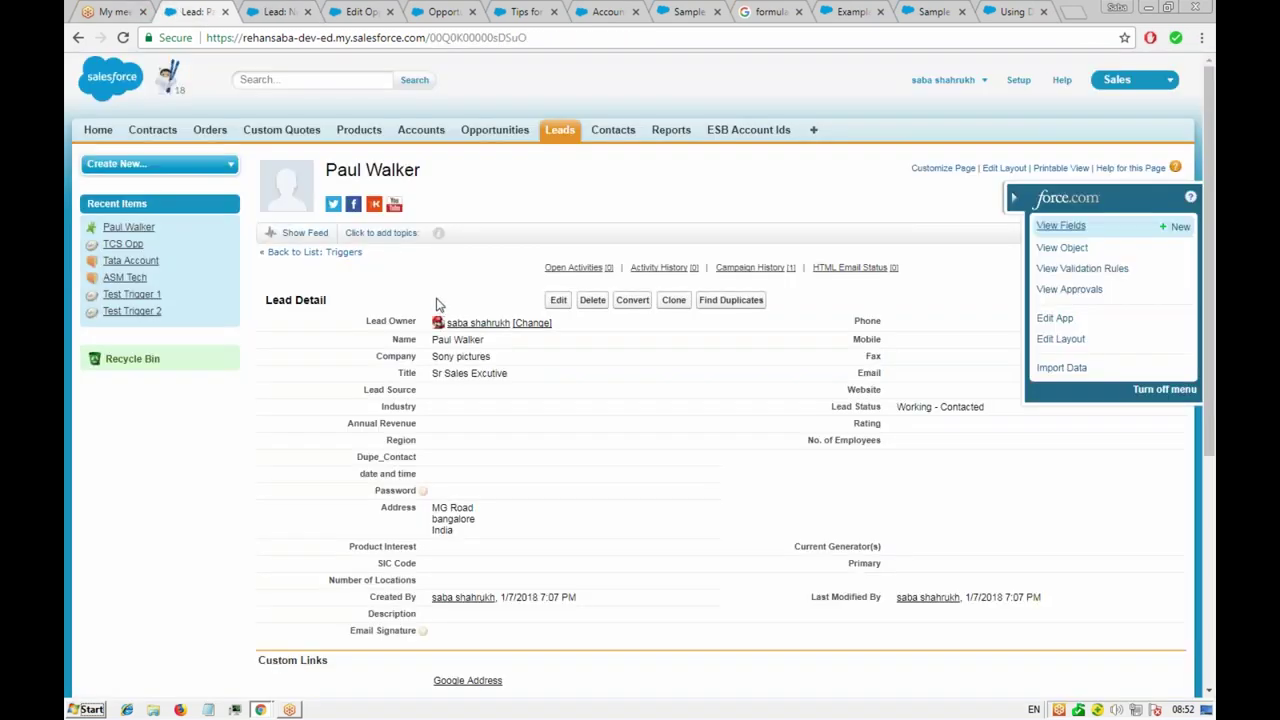
left_click(1178, 228)
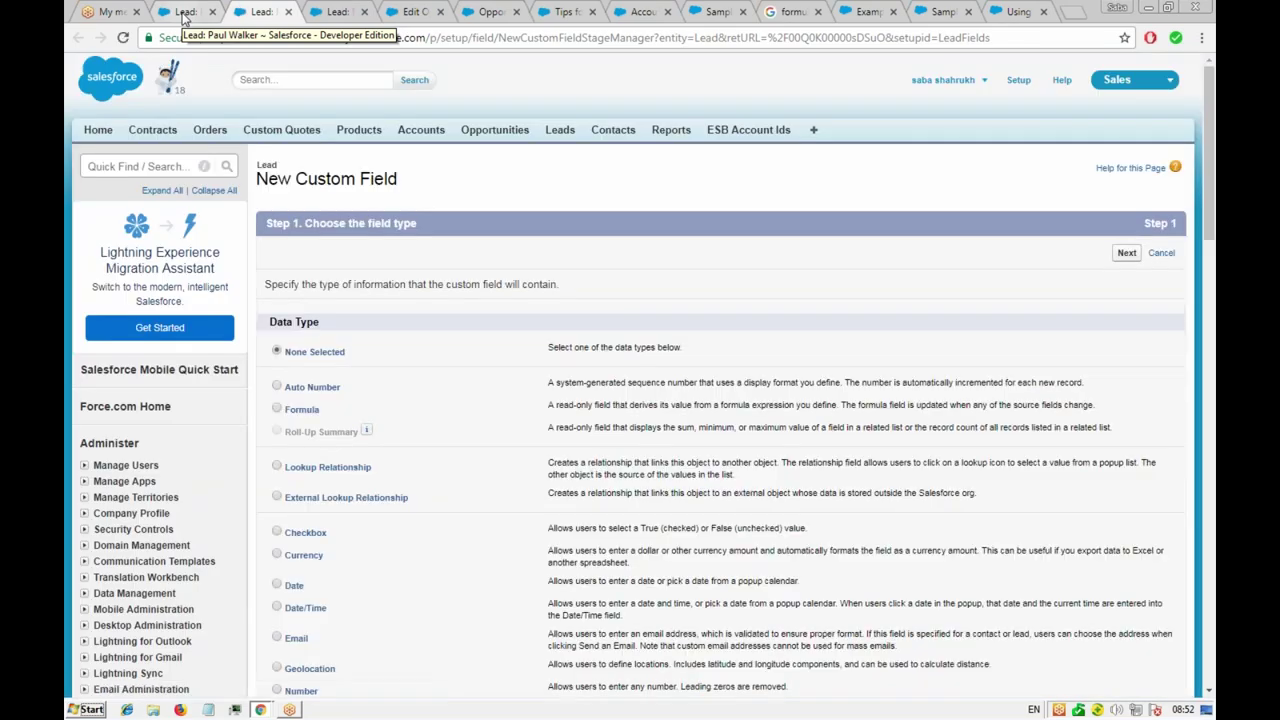
scroll(386, 380, "down", 3)
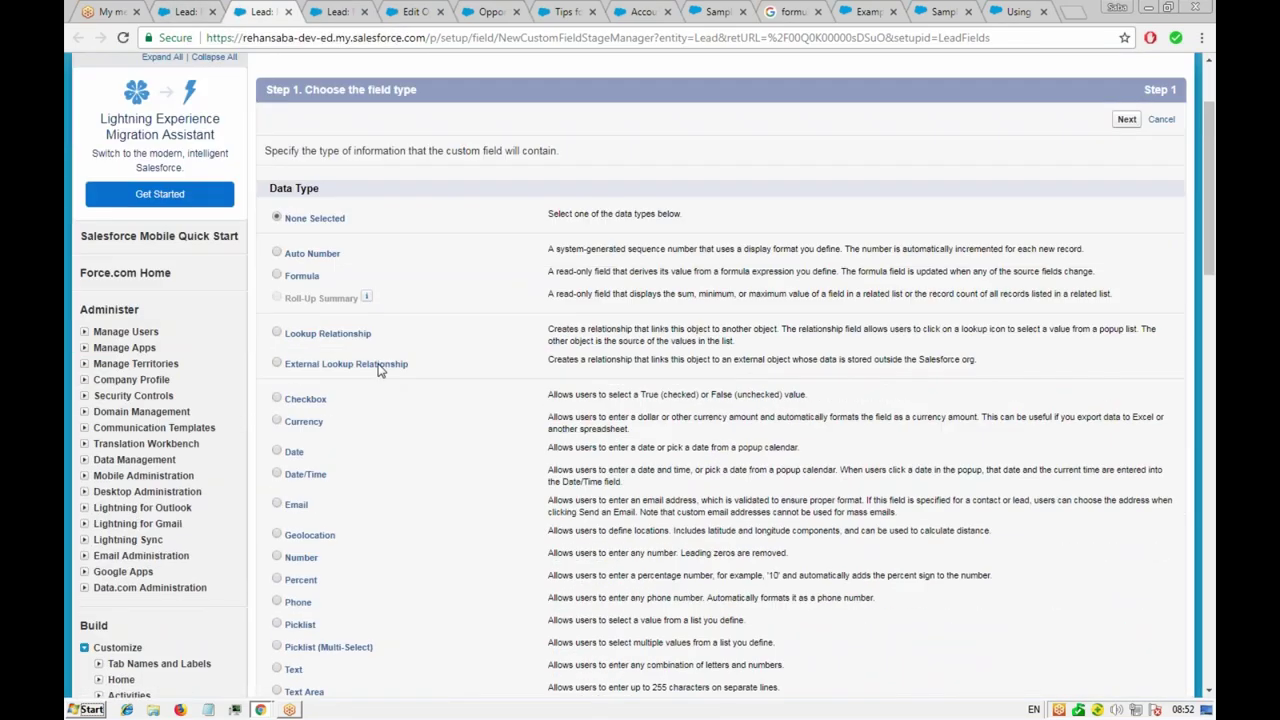
scroll(390, 395, "down", 2)
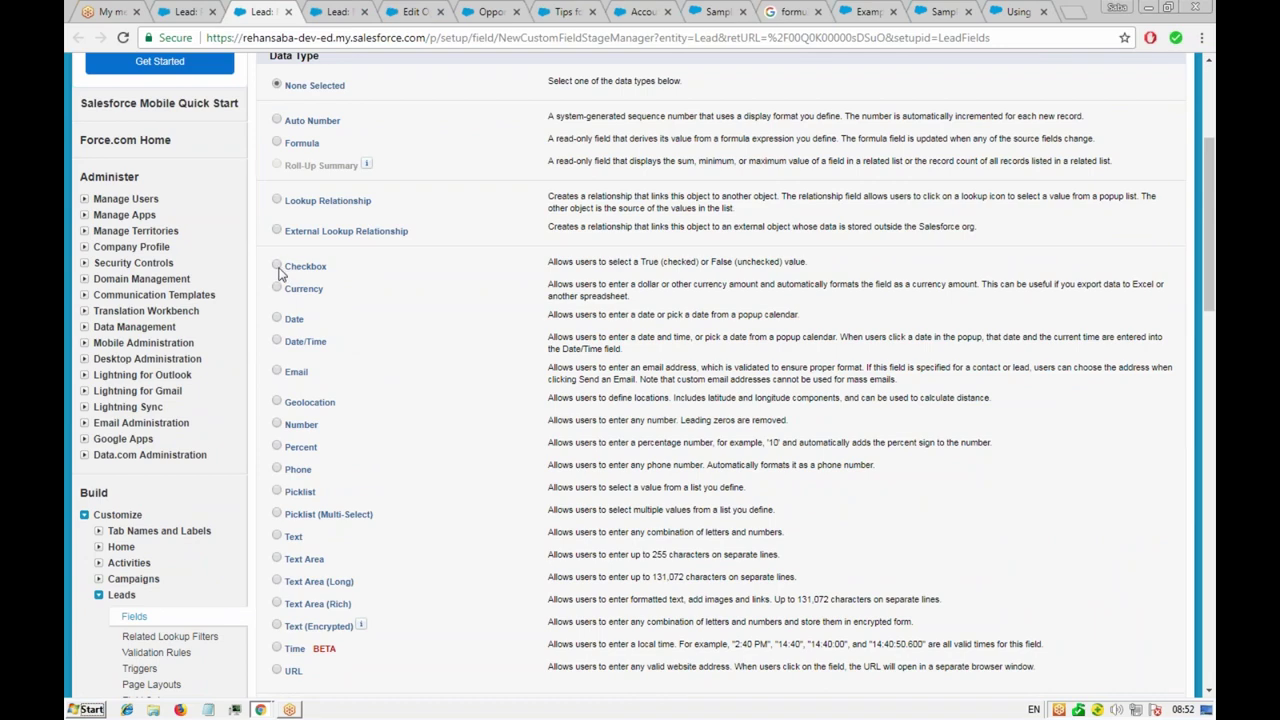
left_click(277, 266)
scroll(650, 302, "down", 3)
left_click(1127, 577)
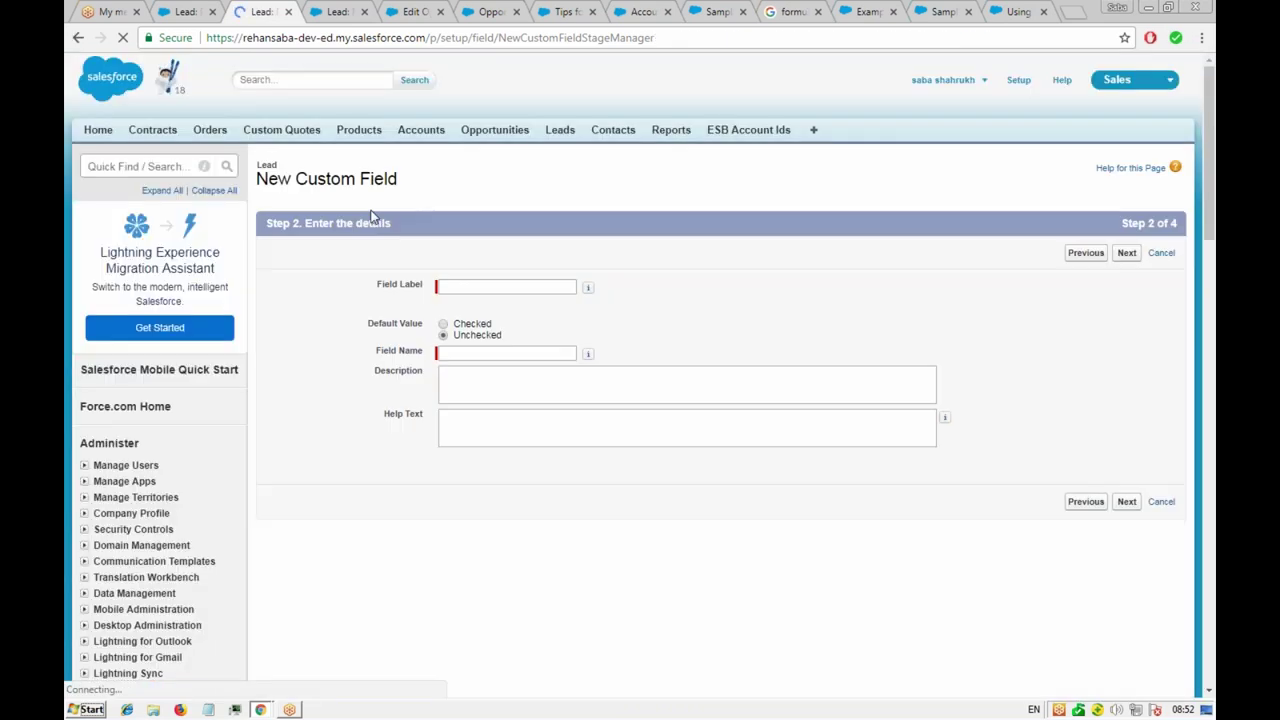
- Give the checkbox field the label and field name Neglected, leaving its description empty
left_click(447, 287)
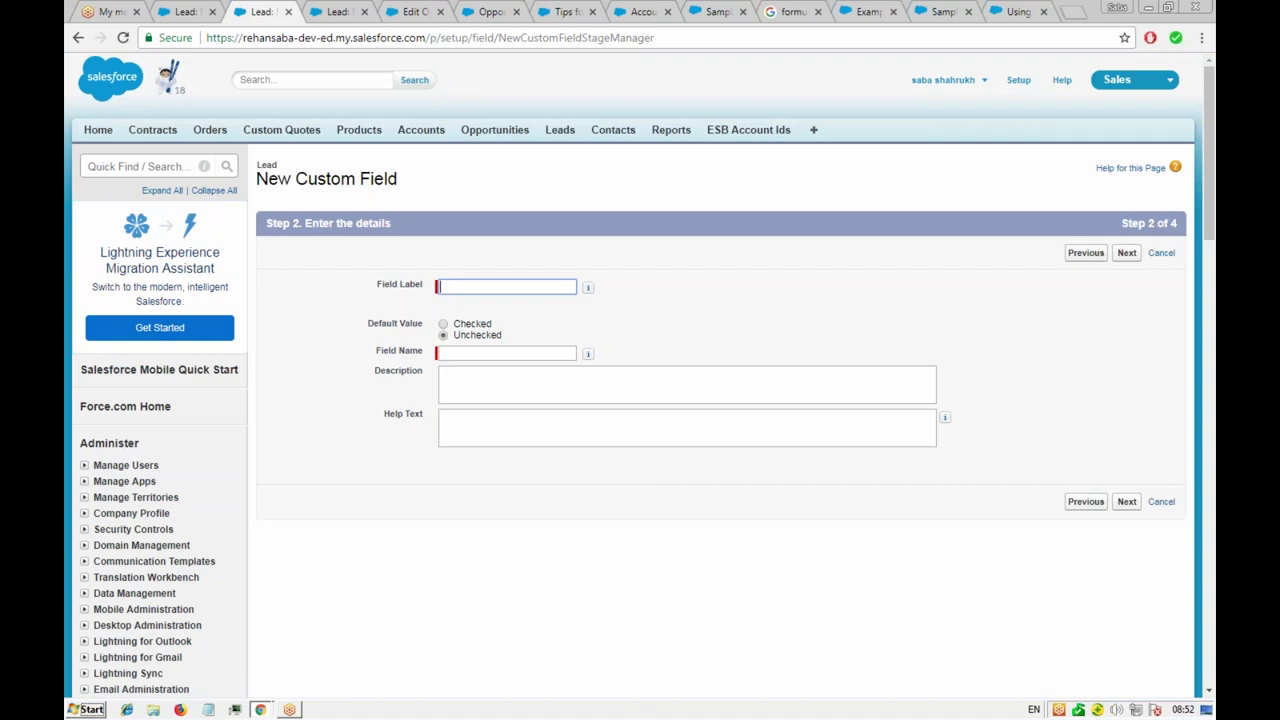
key("Down")
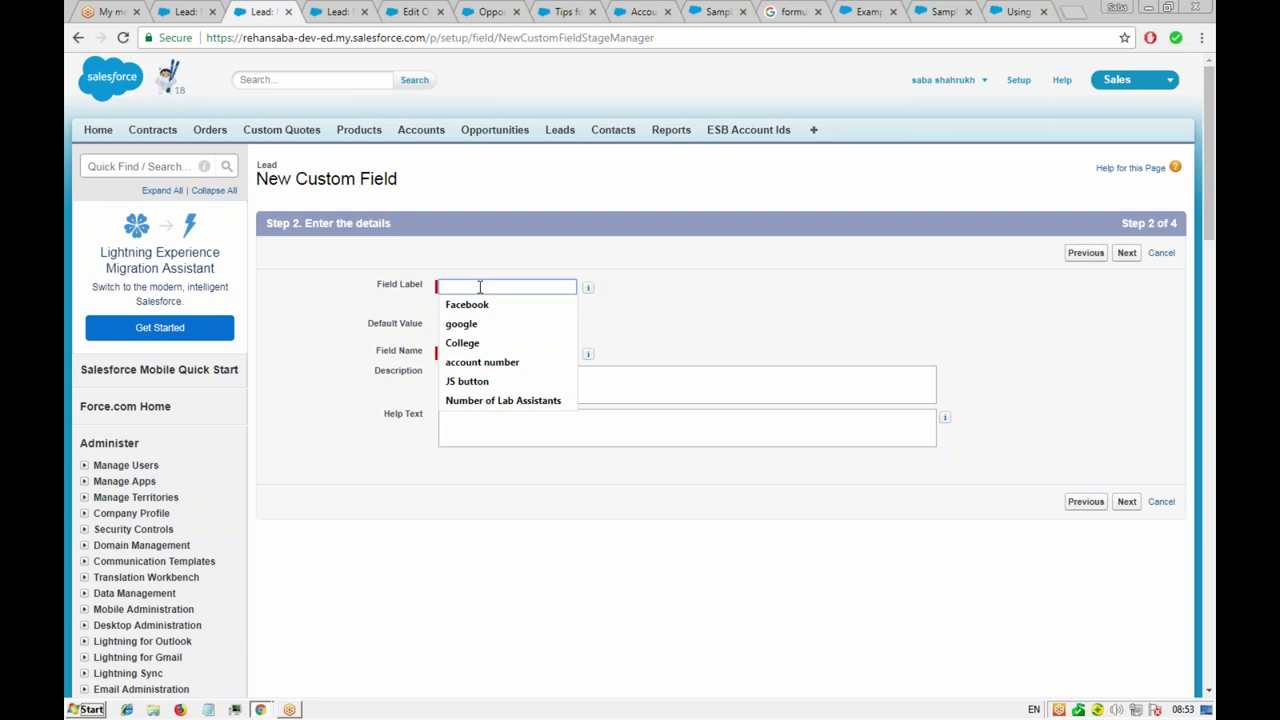
type("Is Idle")
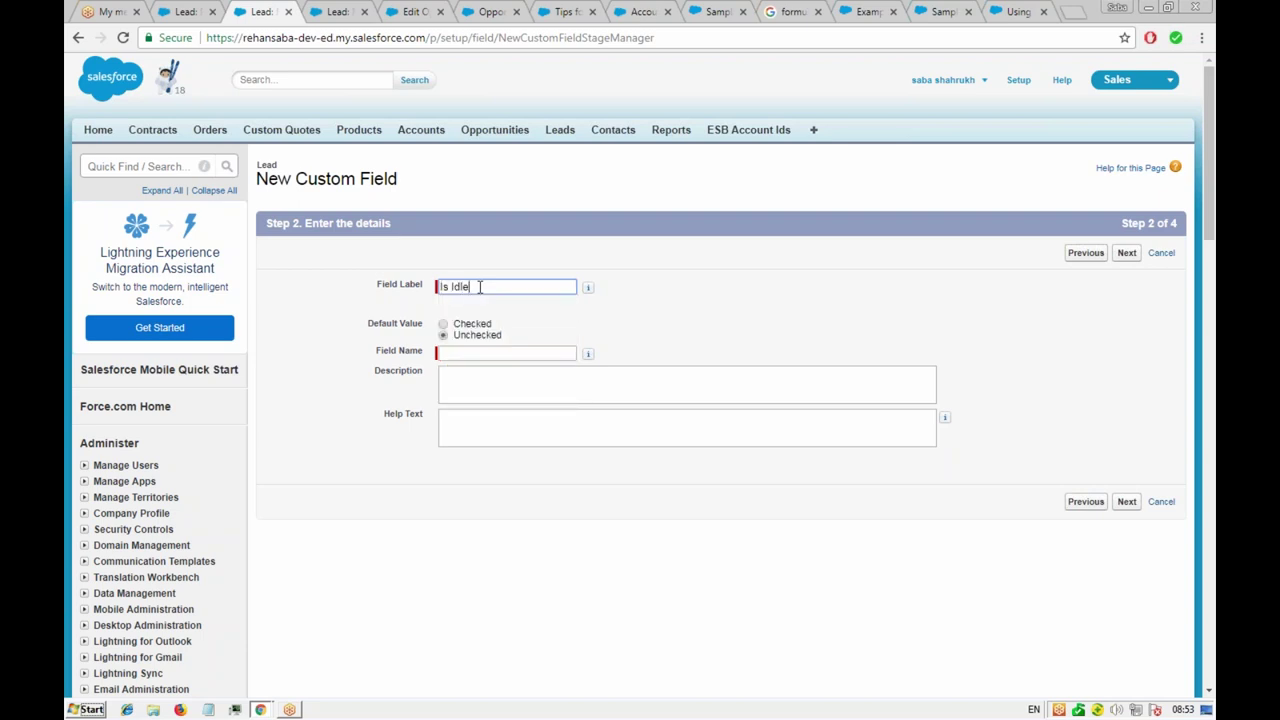
key("ctrl+a")
type("Neglected")
left_click(462, 354)
left_click(526, 376)
- Enter the help text "Will be checked if the lead is sitting idle for more than 7 days."
left_click(484, 430)
type("Will")
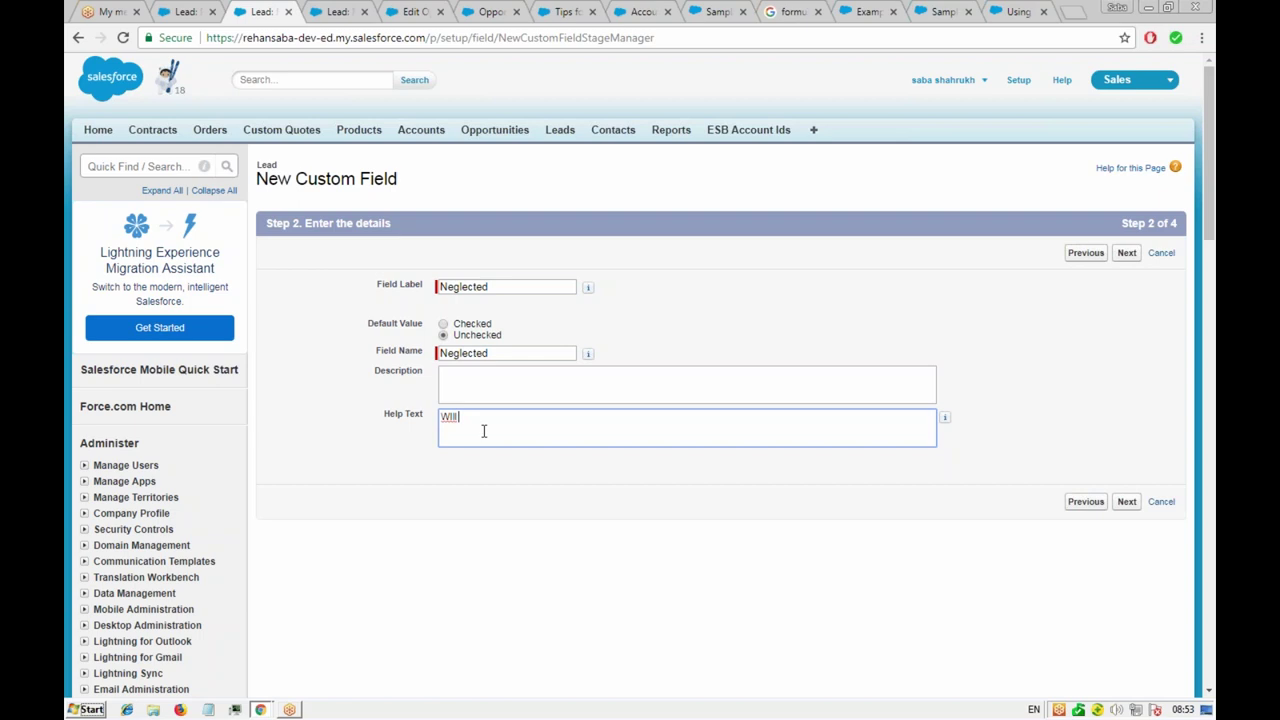
key("BackSpace")
type("ill be checked if the lead is sitting d")
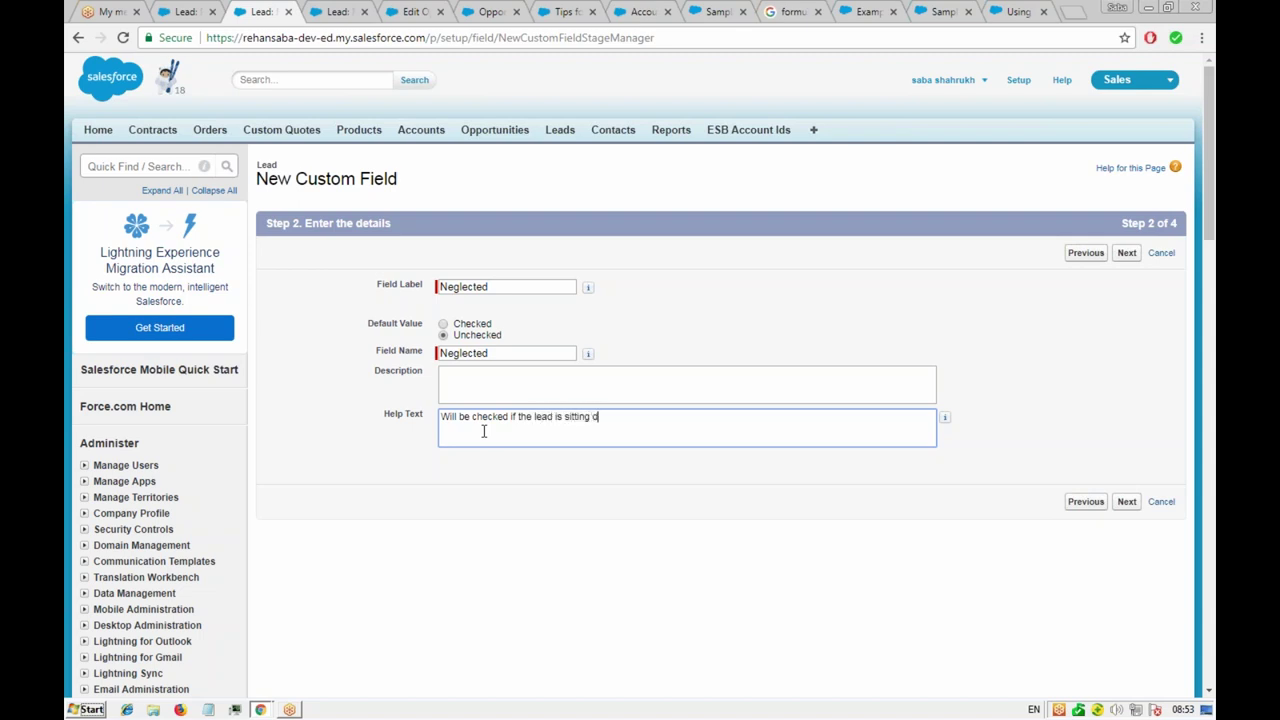
key("BackSpace")
type("idle for more than 7 days.")
- Make the Neglected field visible to all profiles, keep it on all Lead page layouts, and save it
left_click(1126, 253)
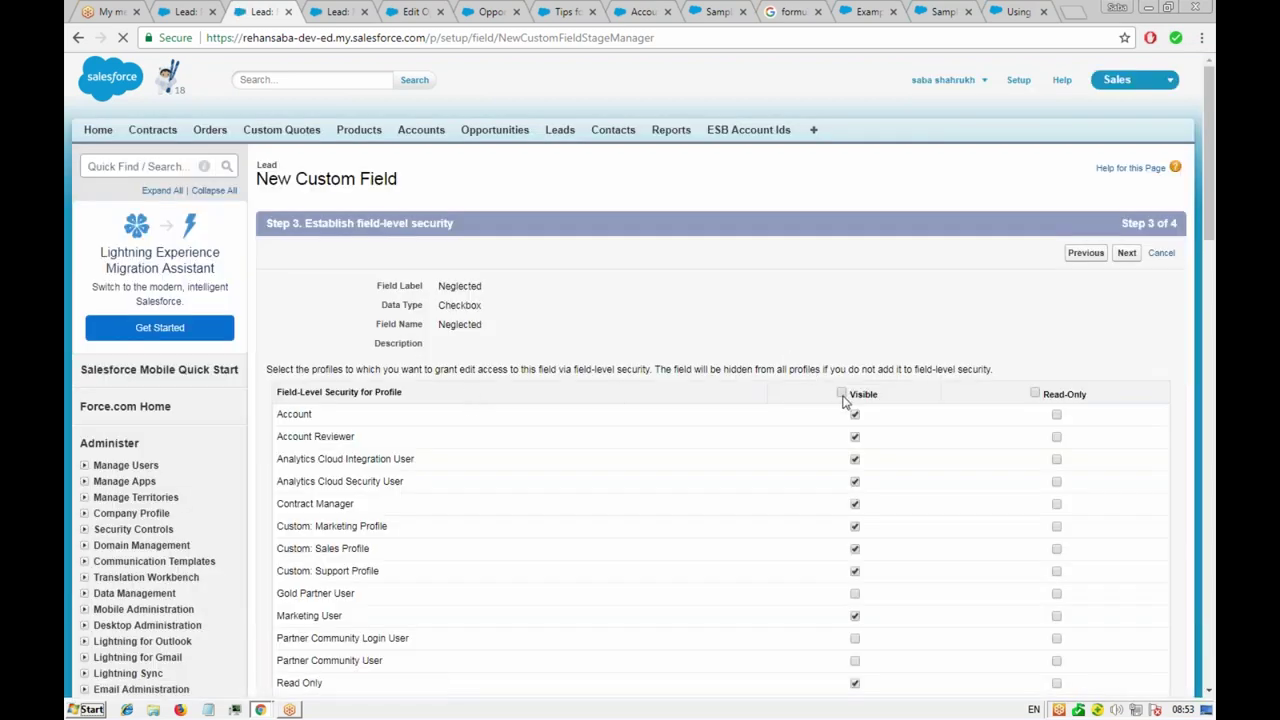
left_click(841, 393)
left_click(1126, 253)
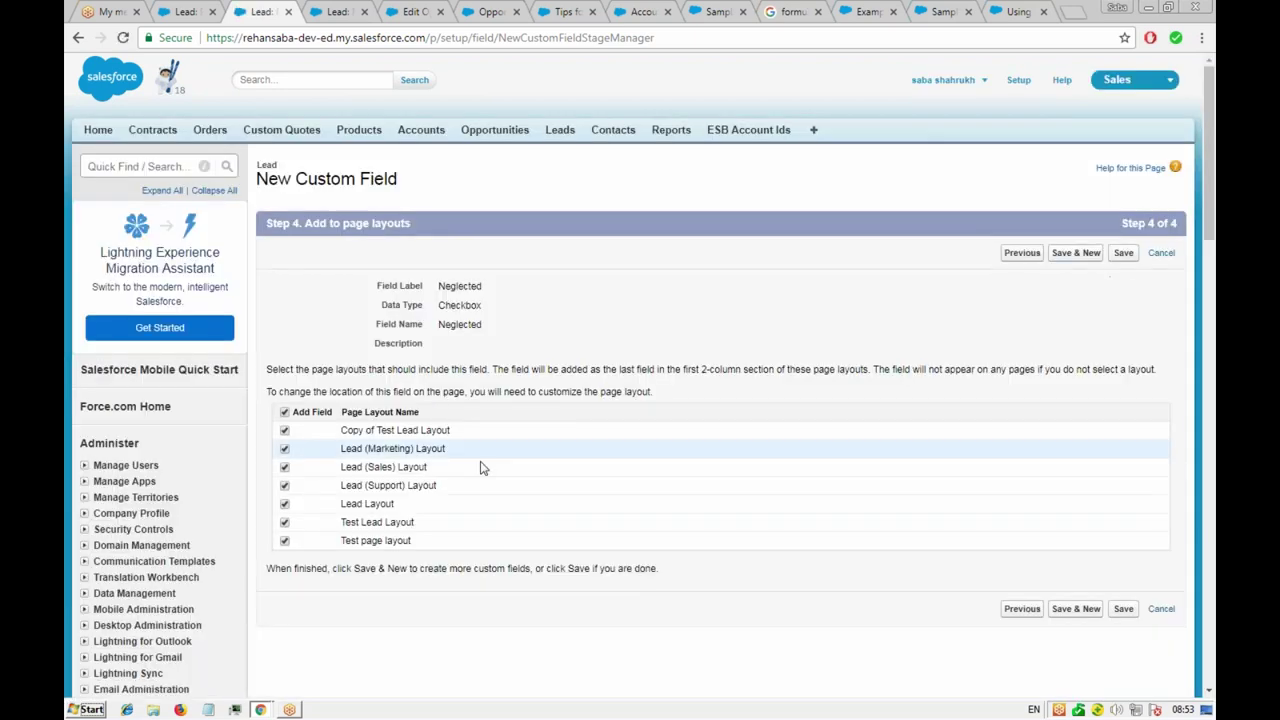
left_click(1118, 257)
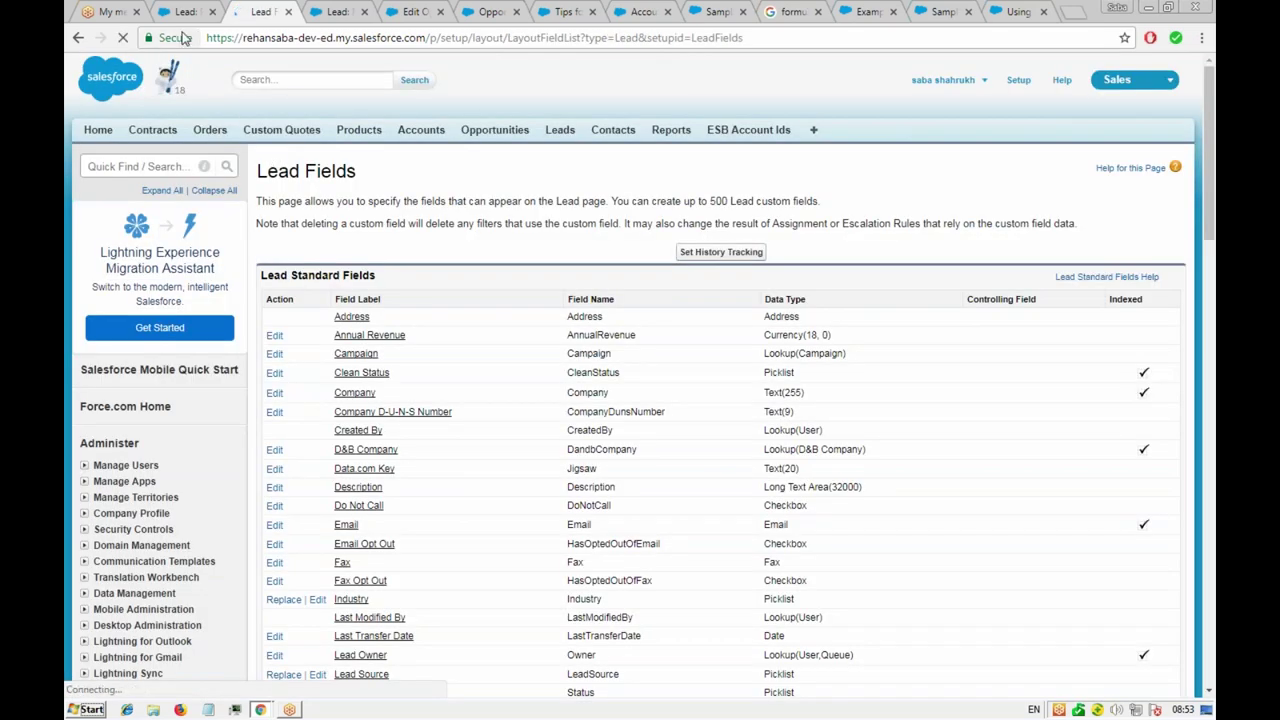
- Return to the Idle for formula and wrap it in IF() with the condition (TODAY() - DATEVALUE(LastModifiedDate))>7 followed by a comma
left_click(185, 12)
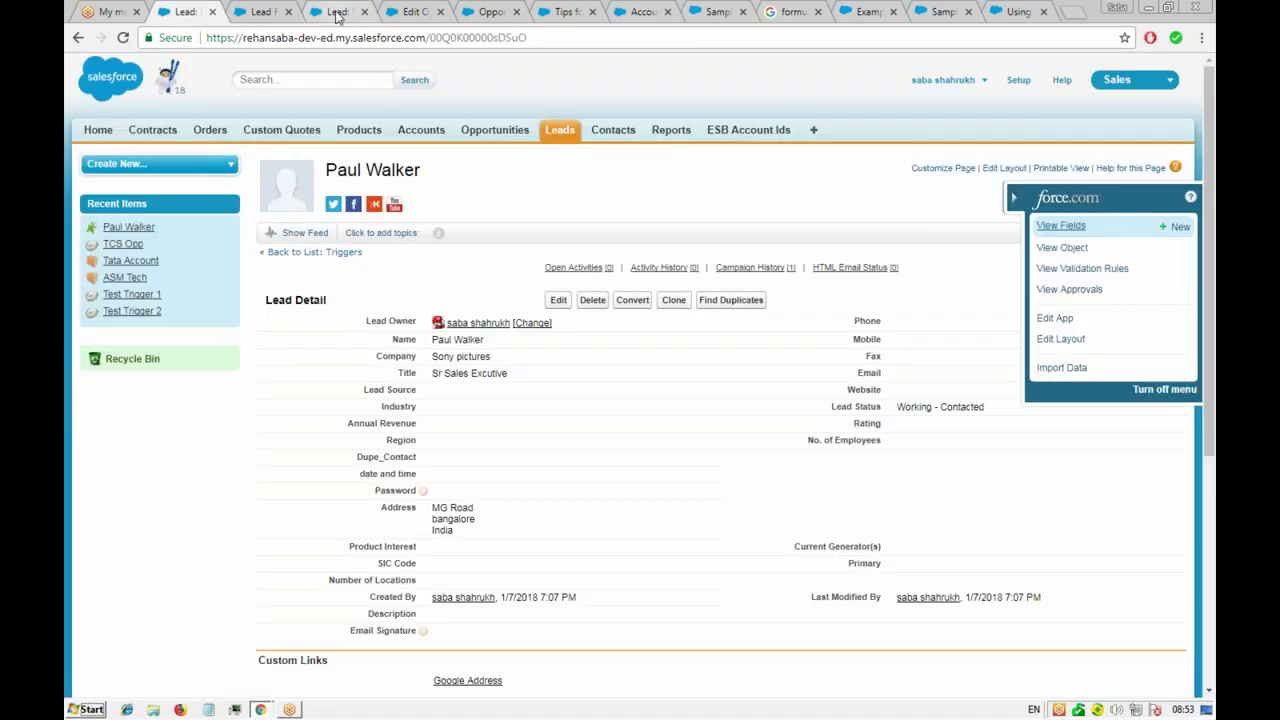
left_click(340, 12)
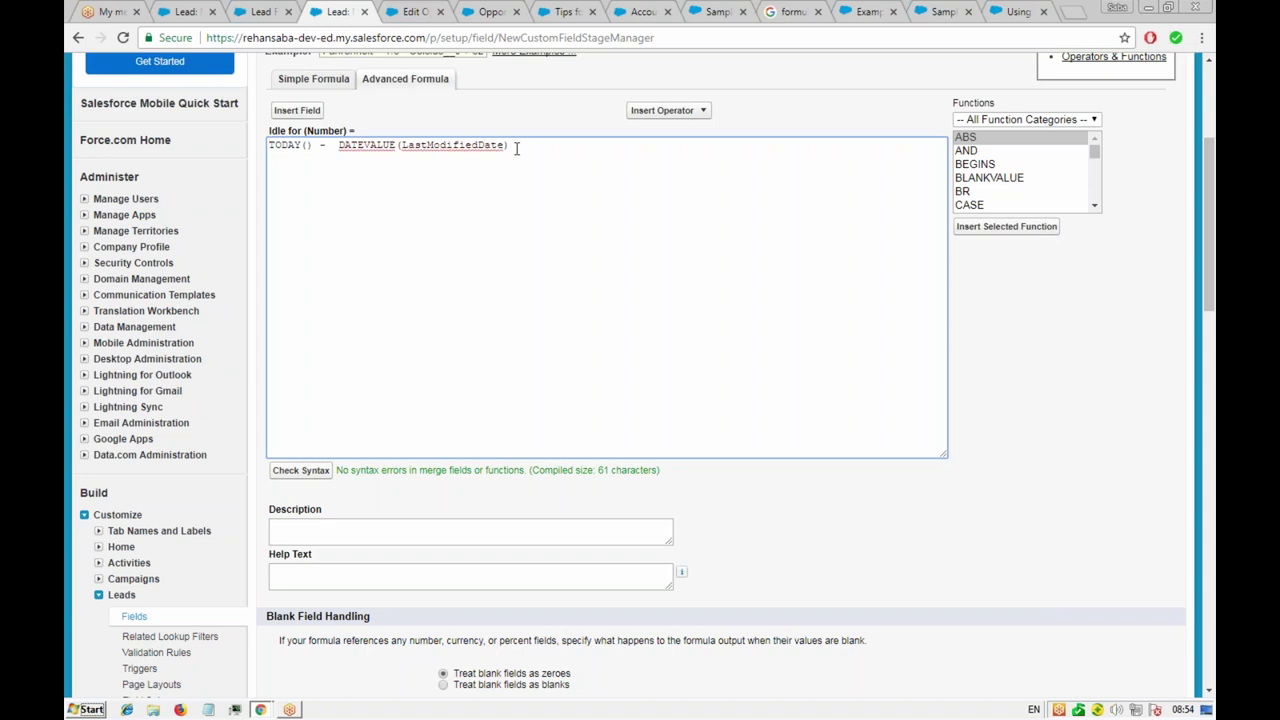
type("IF(")
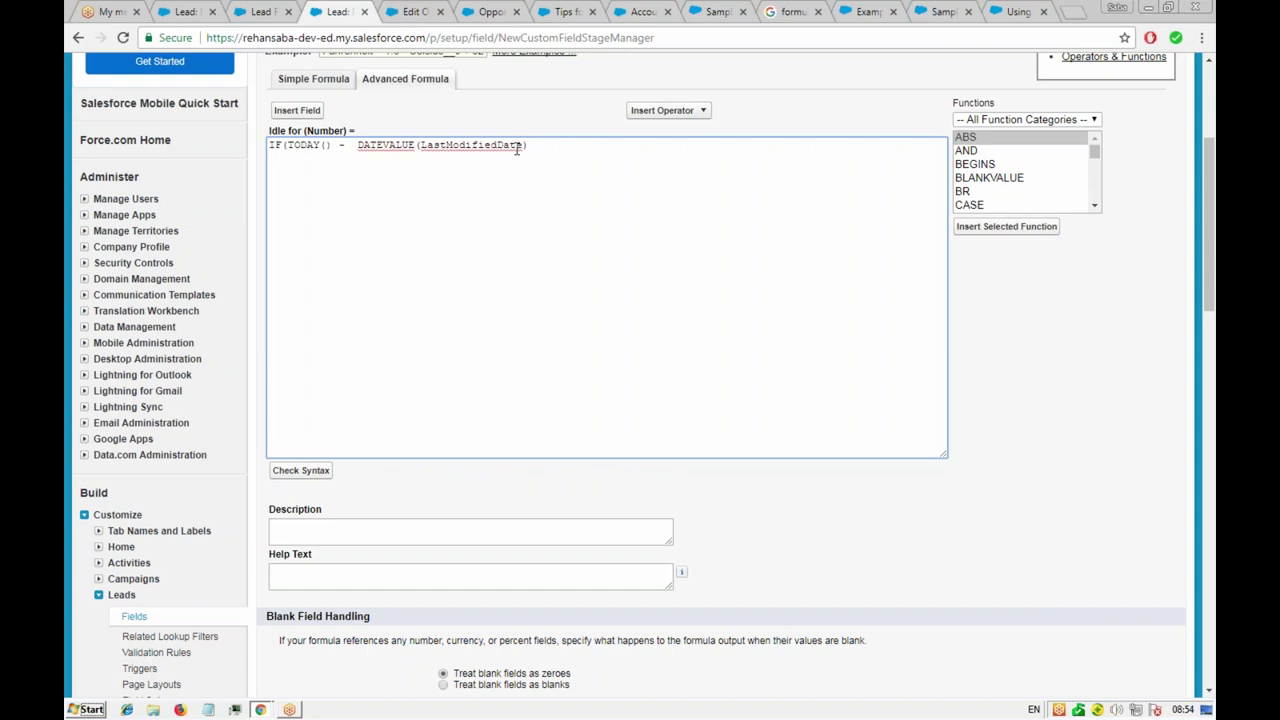
type(")")
key("Right")
type("(")
key("Left")
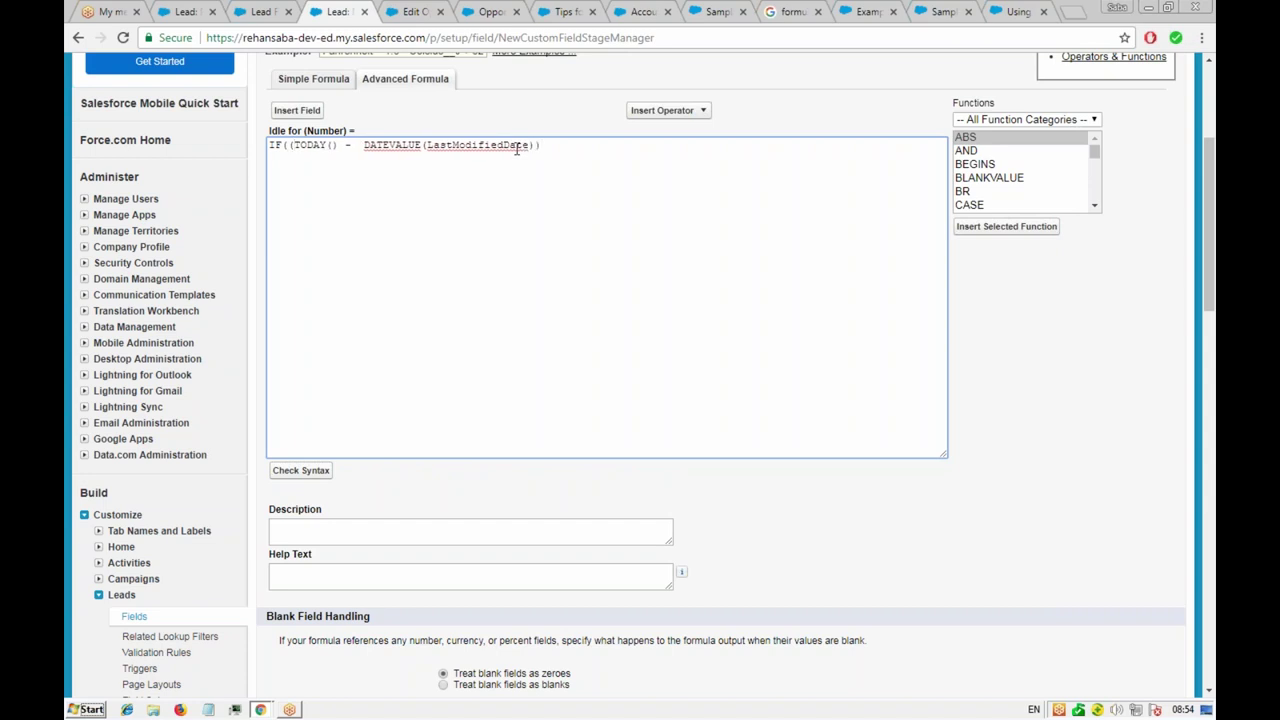
type("),")
key("Left")
type(">7")
key("Right")
- Move the lead record's browser tab beside the formula editor's tab and return to the formula
left_click(250, 12)
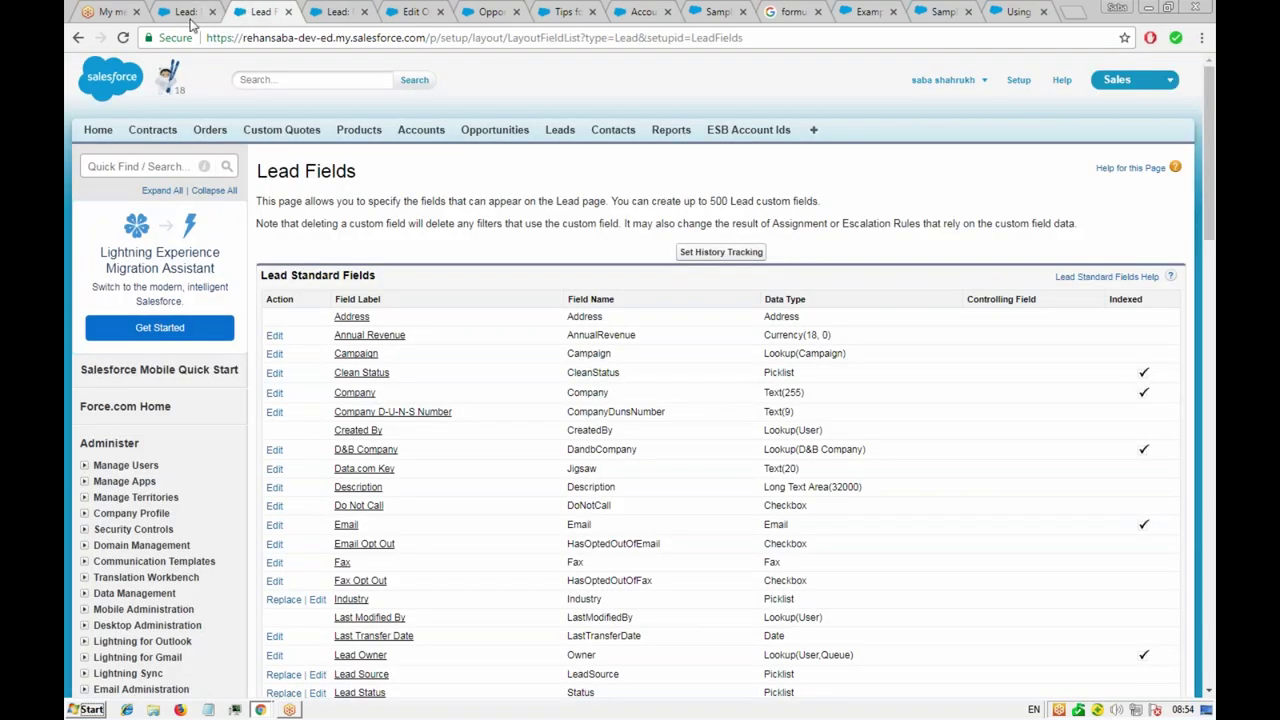
left_click_drag(186, 12, 258, 27)
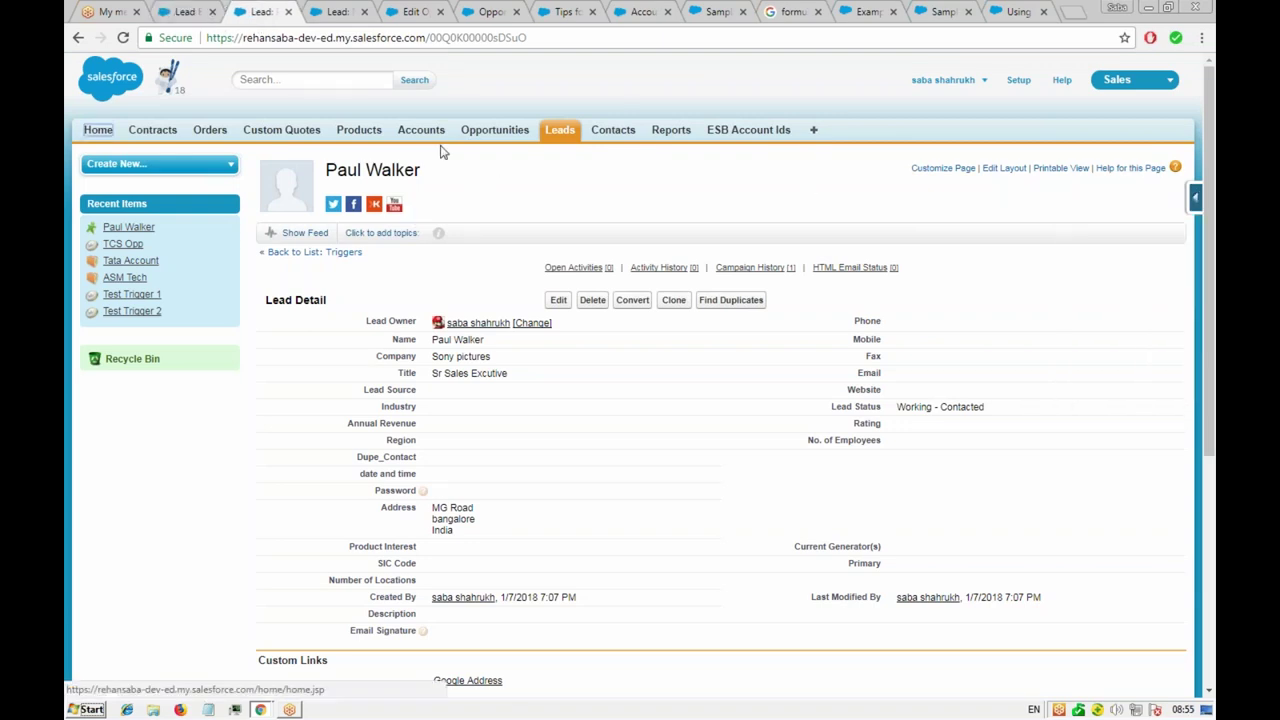
left_click(338, 13)
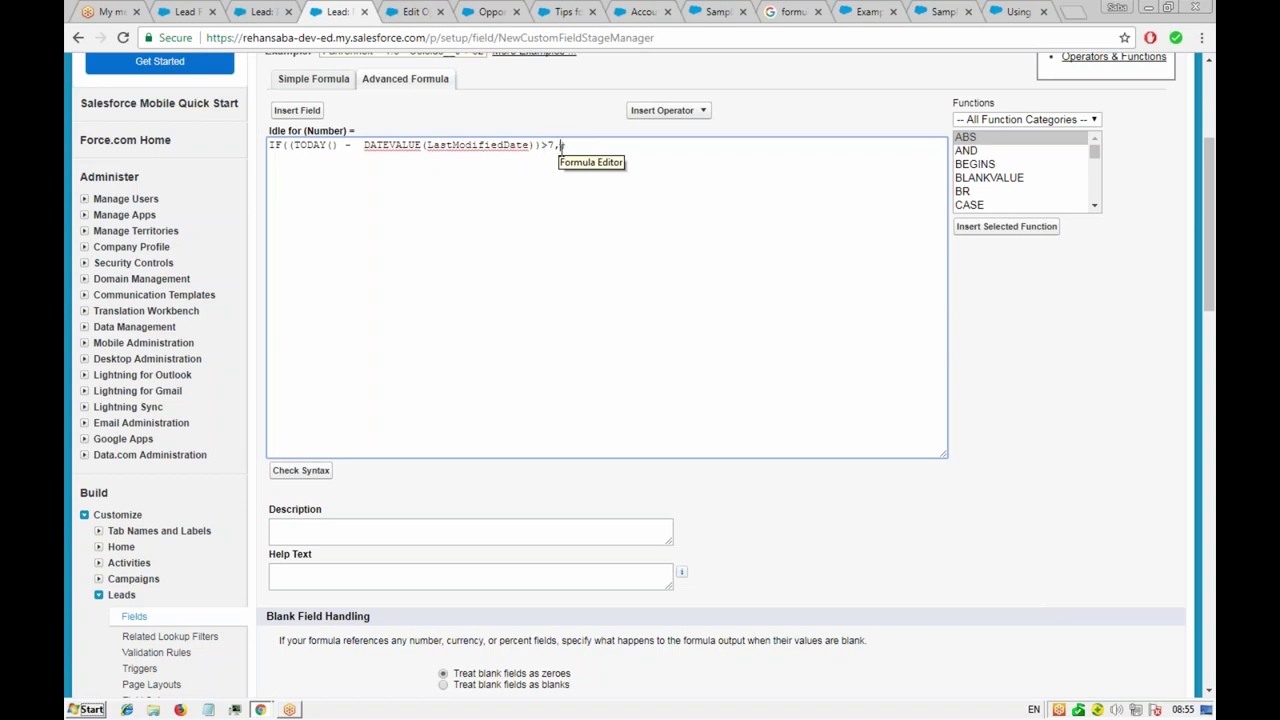
- Look for the Neglected field among the insertable Lead fields, checking the Lead custom fields list and the lead record
left_click(303, 113)
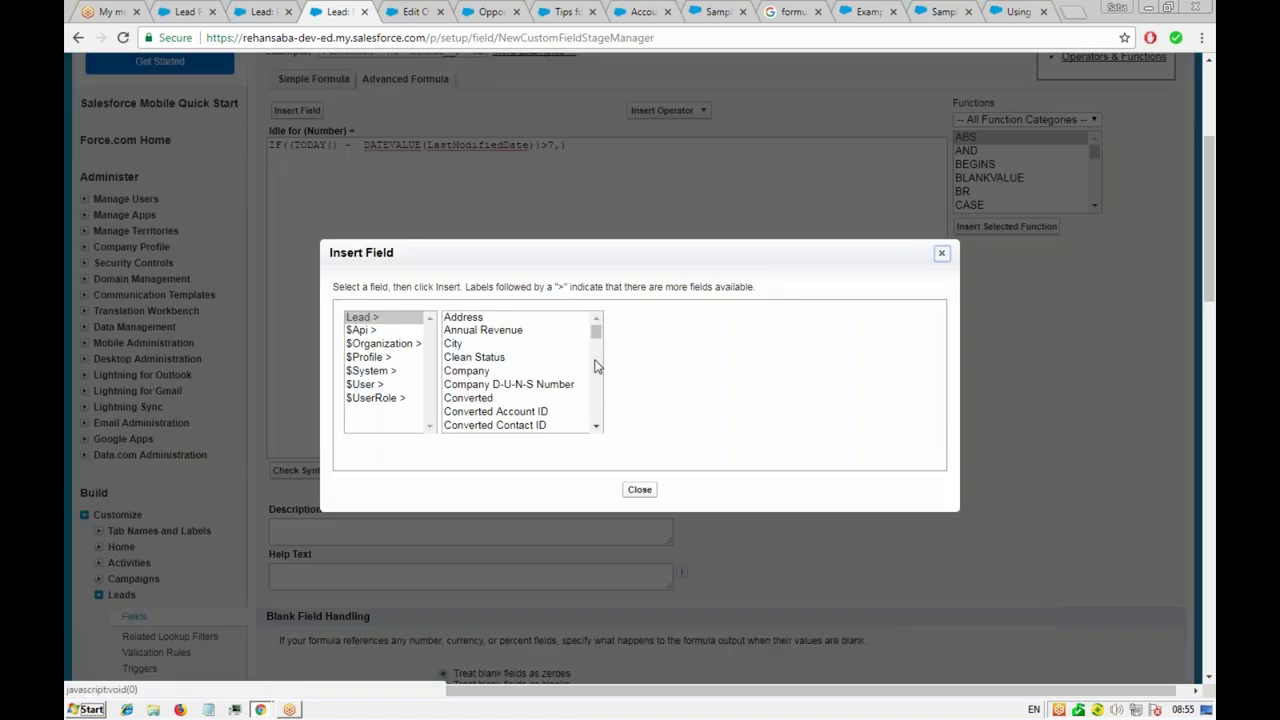
scroll(598, 412, "down", 3)
left_click_drag(596, 344, 598, 375)
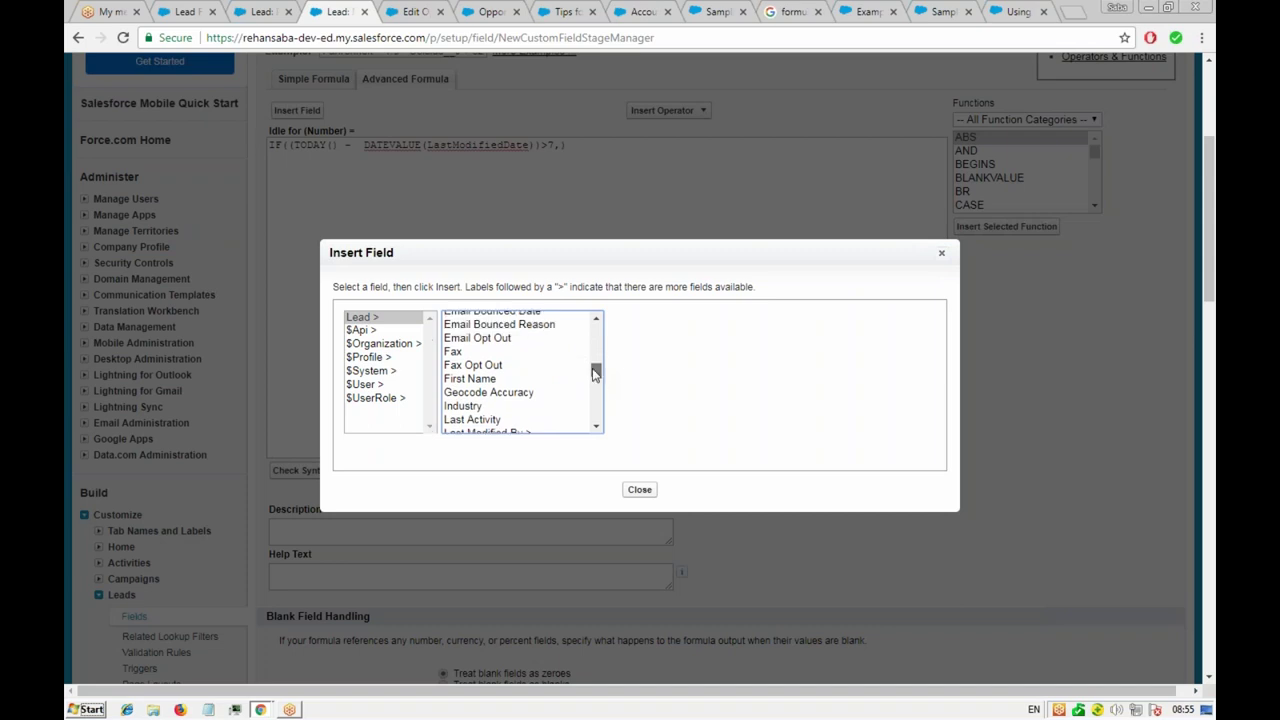
left_click(193, 14)
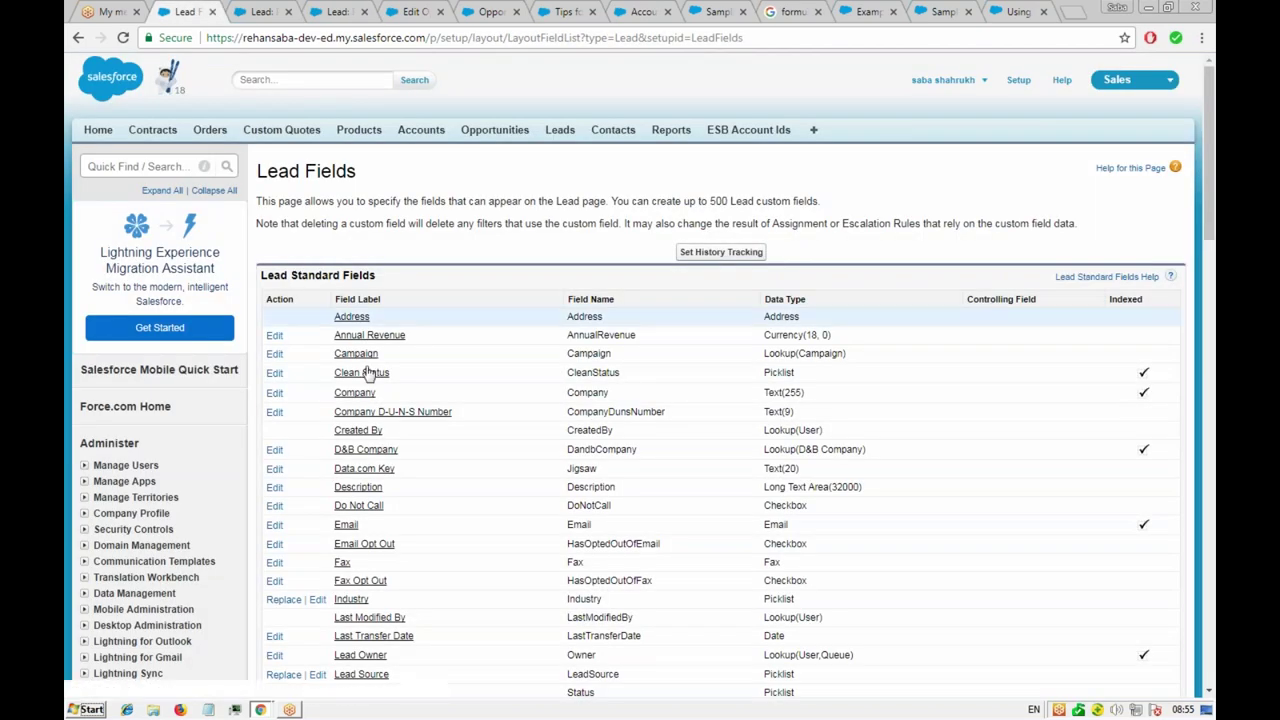
scroll(435, 375, "down", 1)
scroll(433, 378, "down", 5)
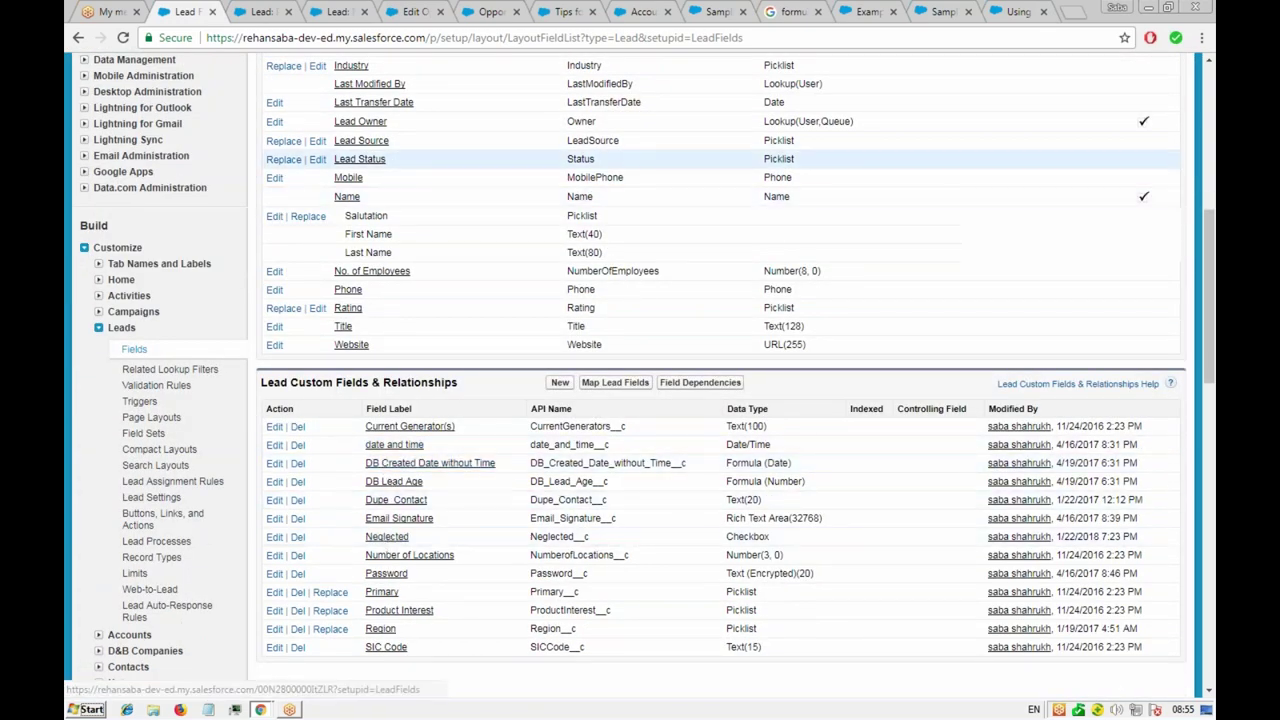
left_click(254, 12)
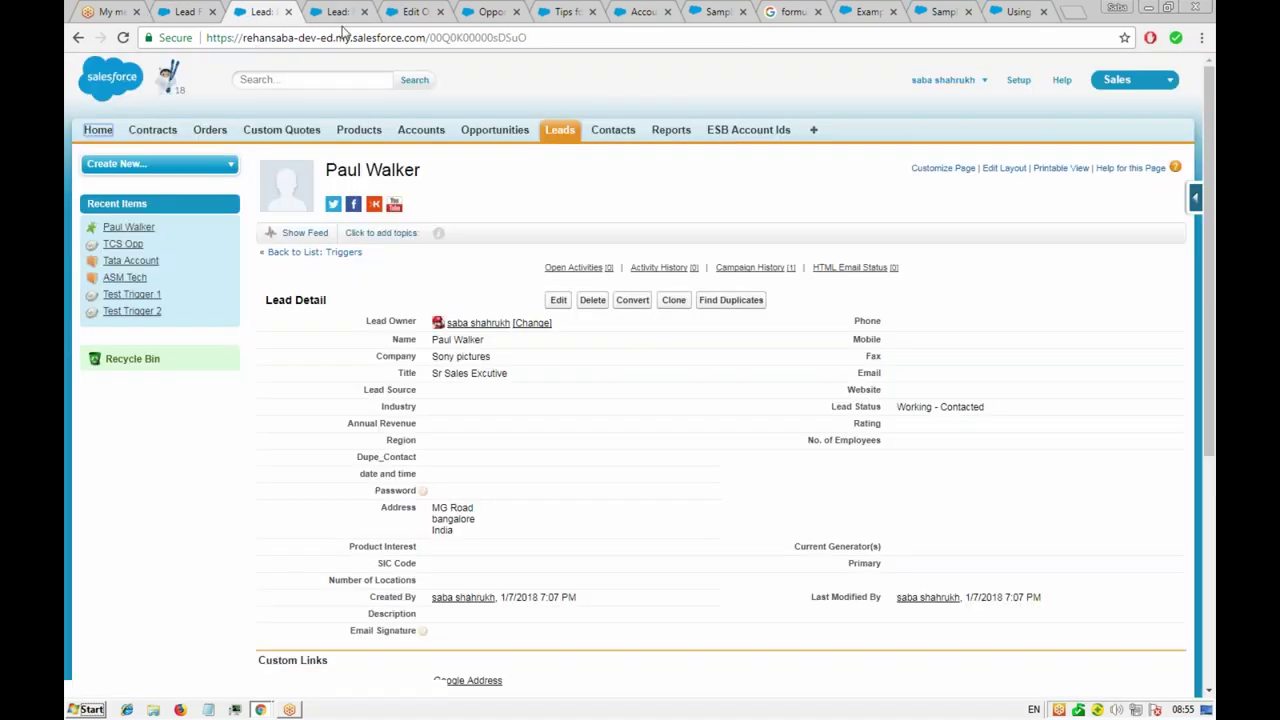
left_click(338, 12)
left_click_drag(596, 371, 598, 416)
scroll(598, 416, "up", 5)
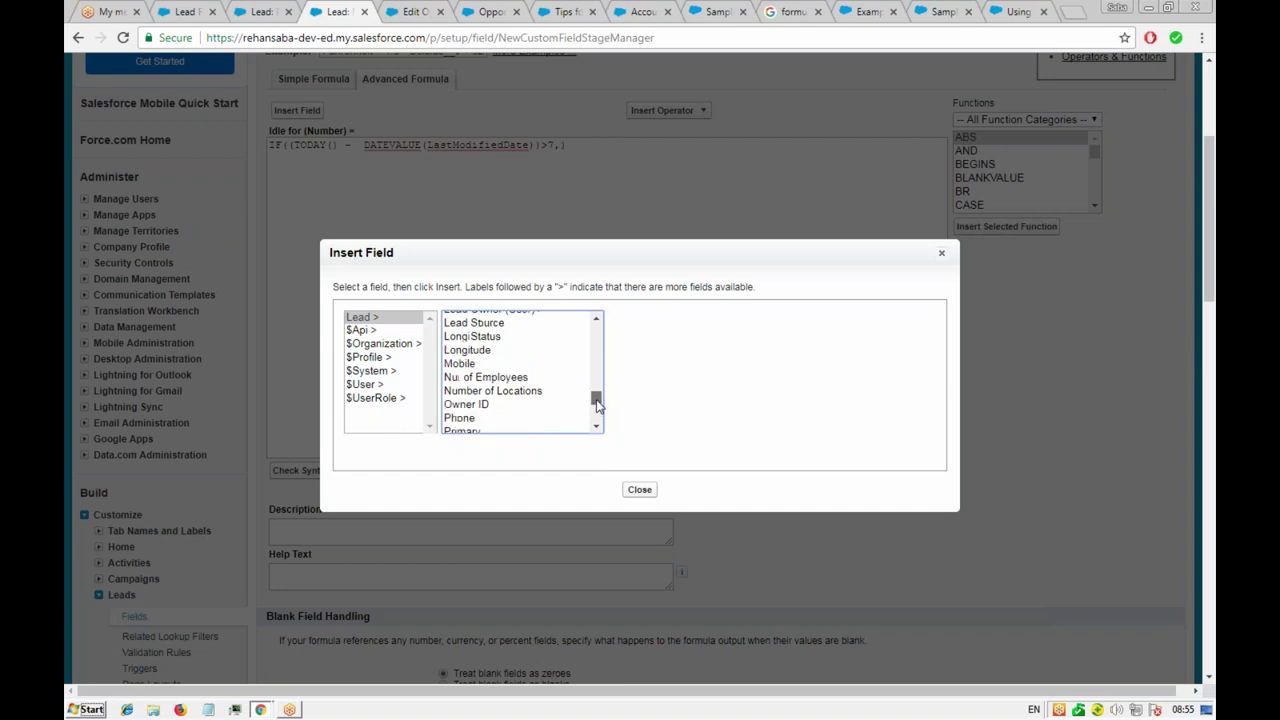
- Copy the entire IF formula, reload the Advanced Formula editor, and replace its contents with the copied formula
left_click(941, 253)
left_click(628, 173)
key("ctrl+a")
key("ctrl+c")
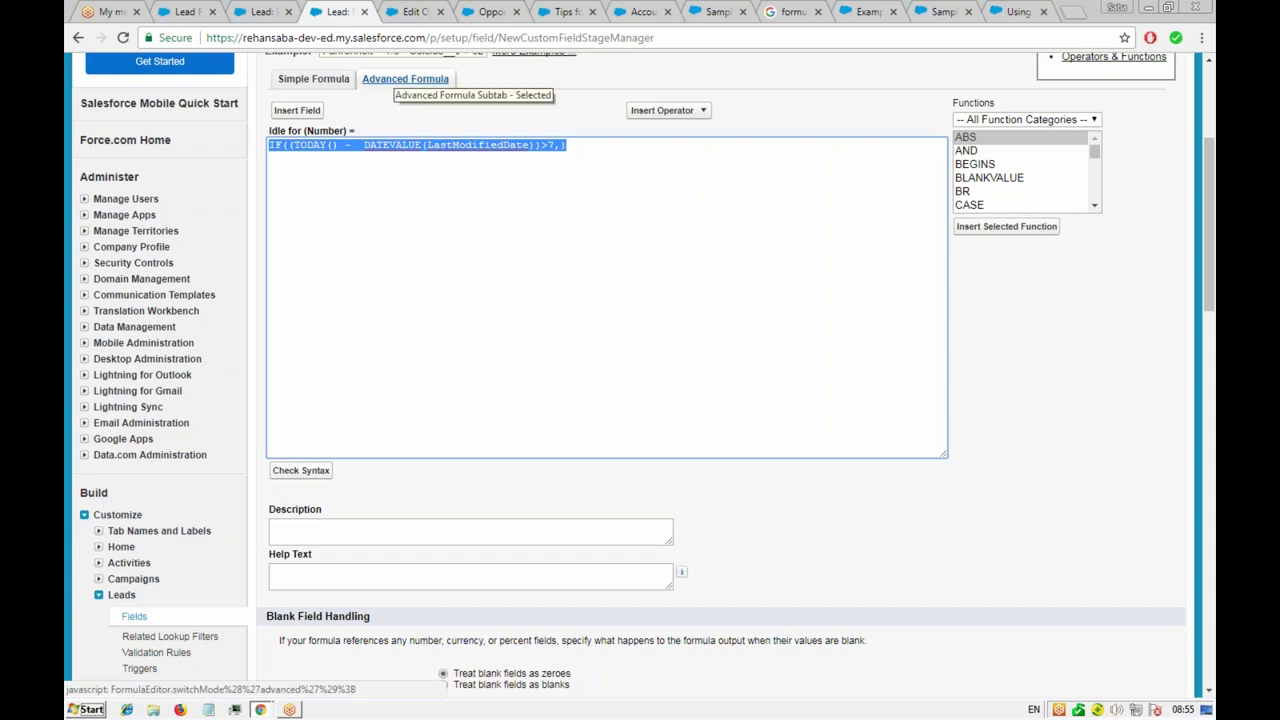
left_click(405, 79)
left_click(703, 148)
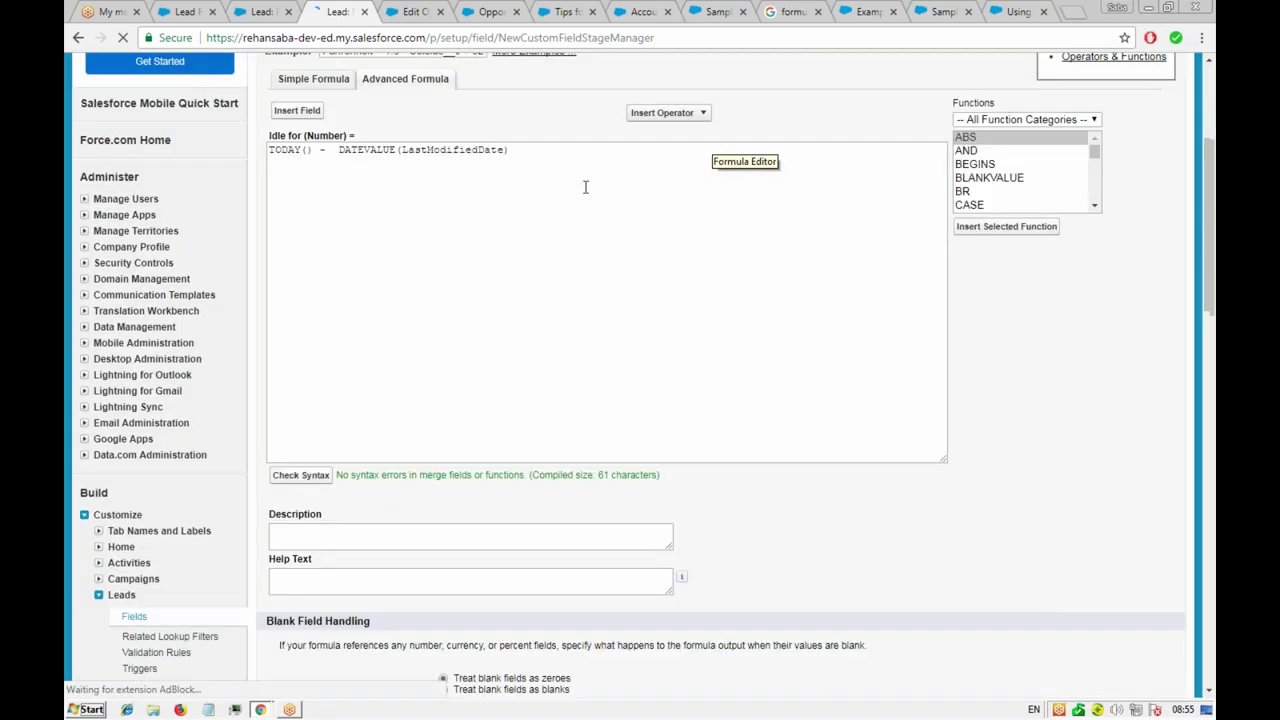
left_click(525, 162)
key("ctrl+a")
key("ctrl+v")
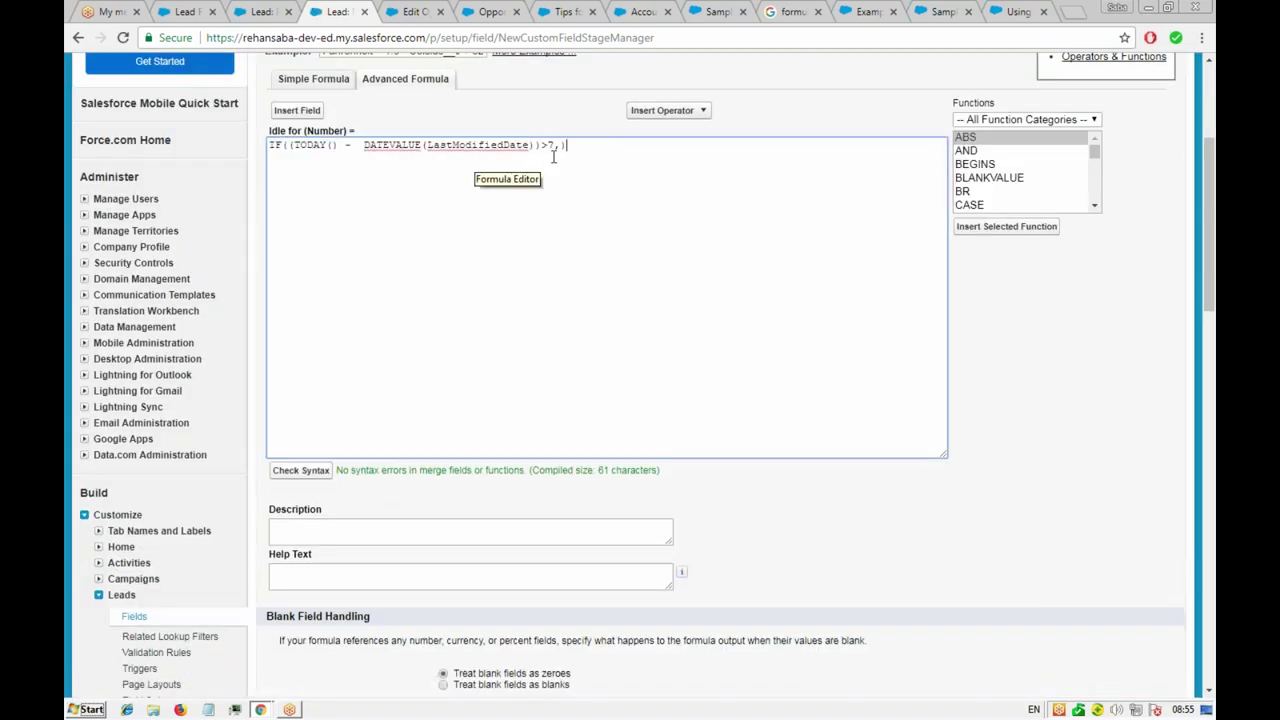
- Insert the Lead field Neglected__c after the comma following the >7 condition in the IF formula
left_click_drag(566, 146, 560, 146)
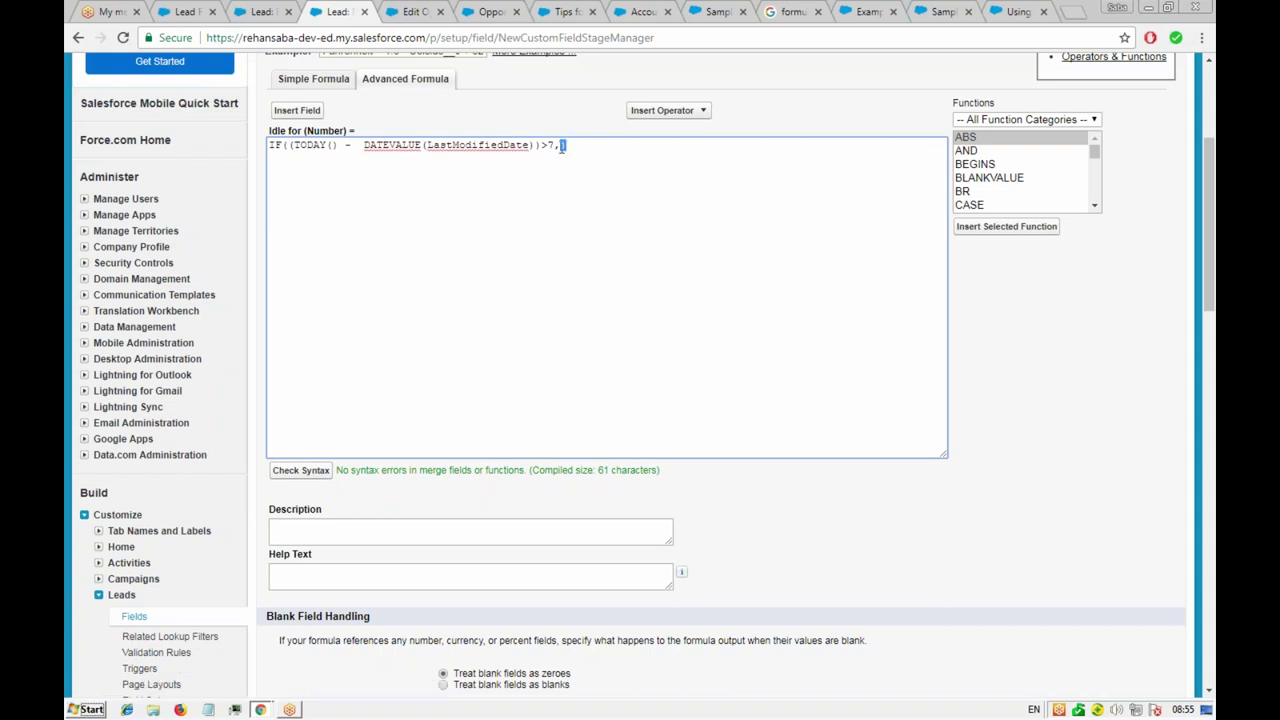
left_click(297, 110)
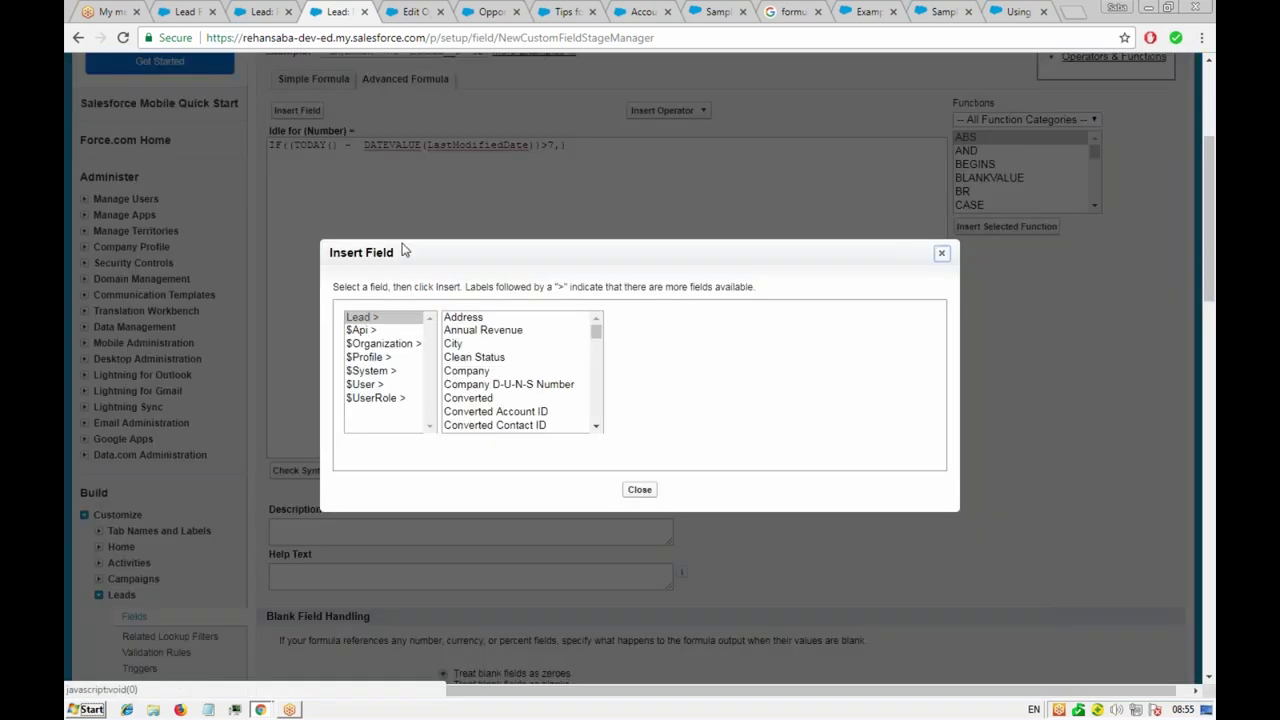
left_click(597, 366)
left_click(597, 385)
left_click(598, 400)
left_click(598, 415)
left_click(597, 423)
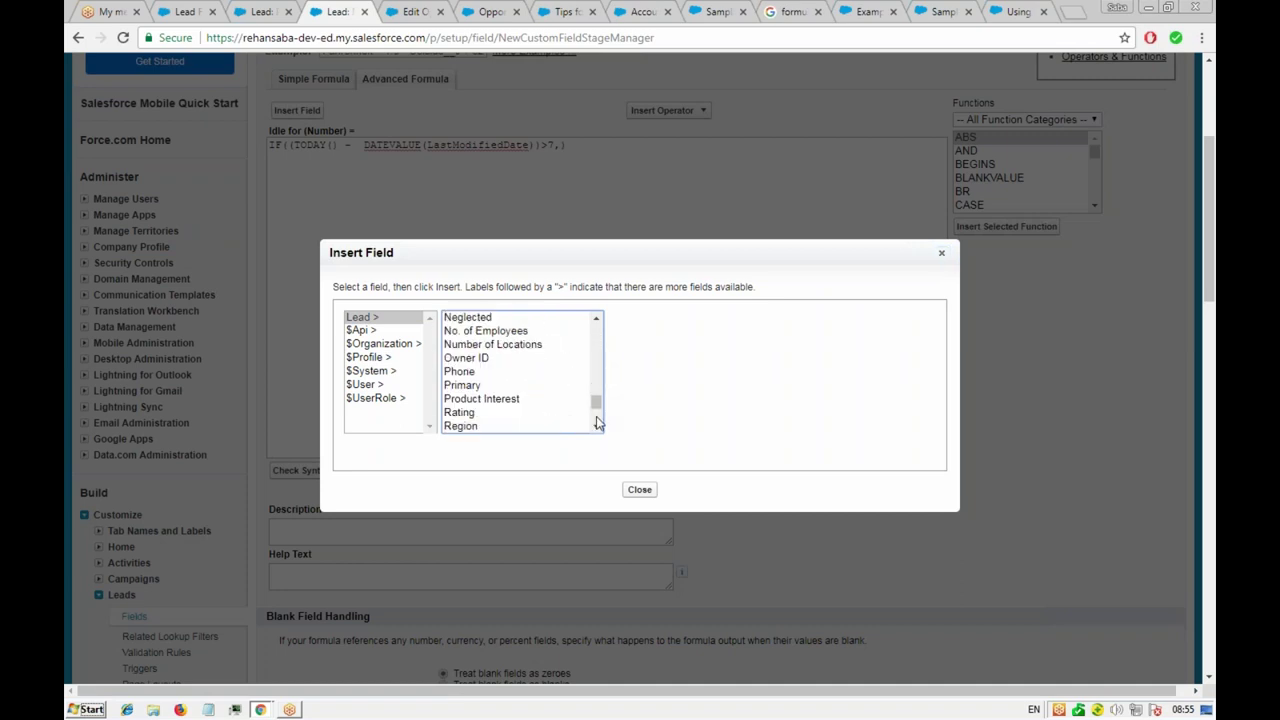
left_click(480, 320)
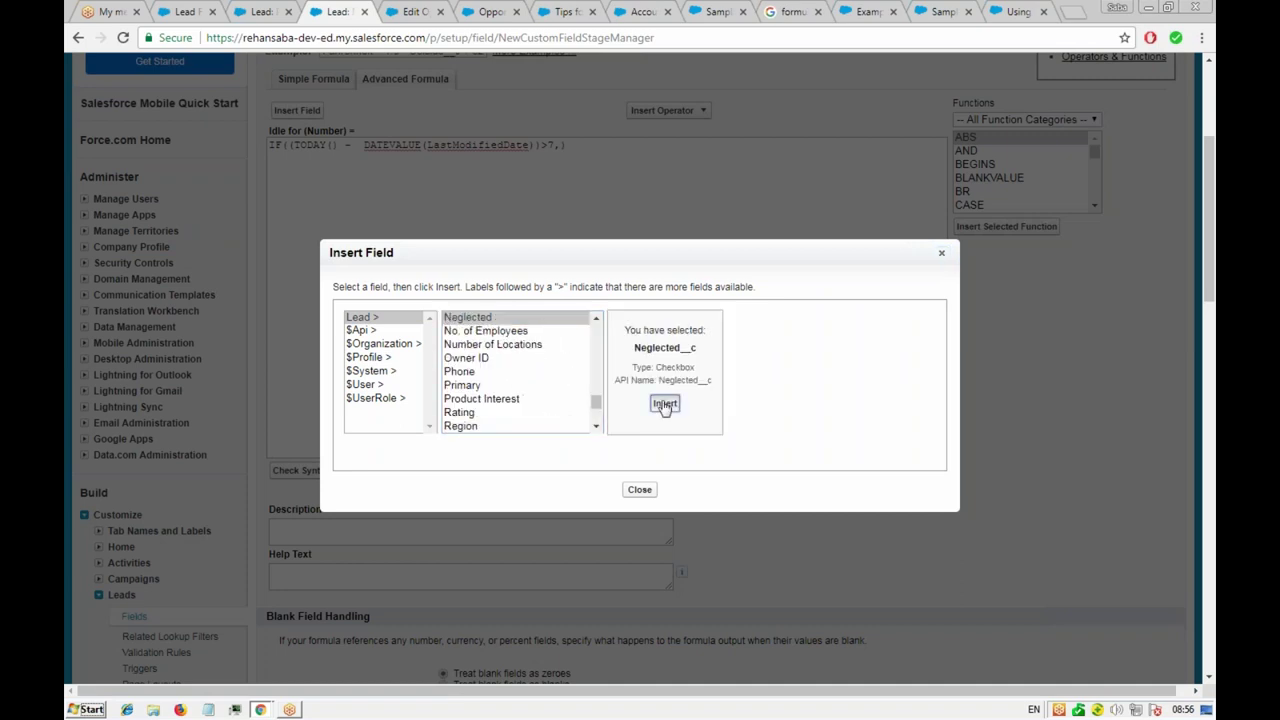
left_click(665, 404)
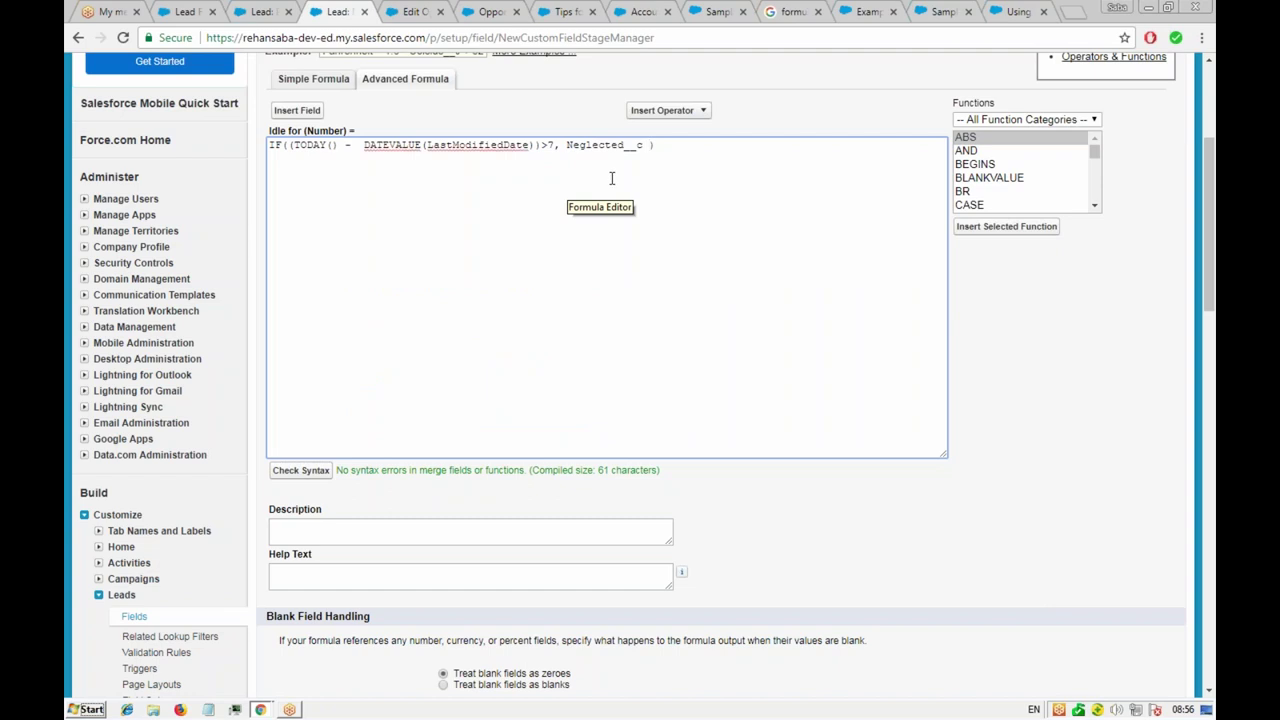
- Extend the IF formula's true branch to Neglected__c= TRUE, followed by a comma
type("=")
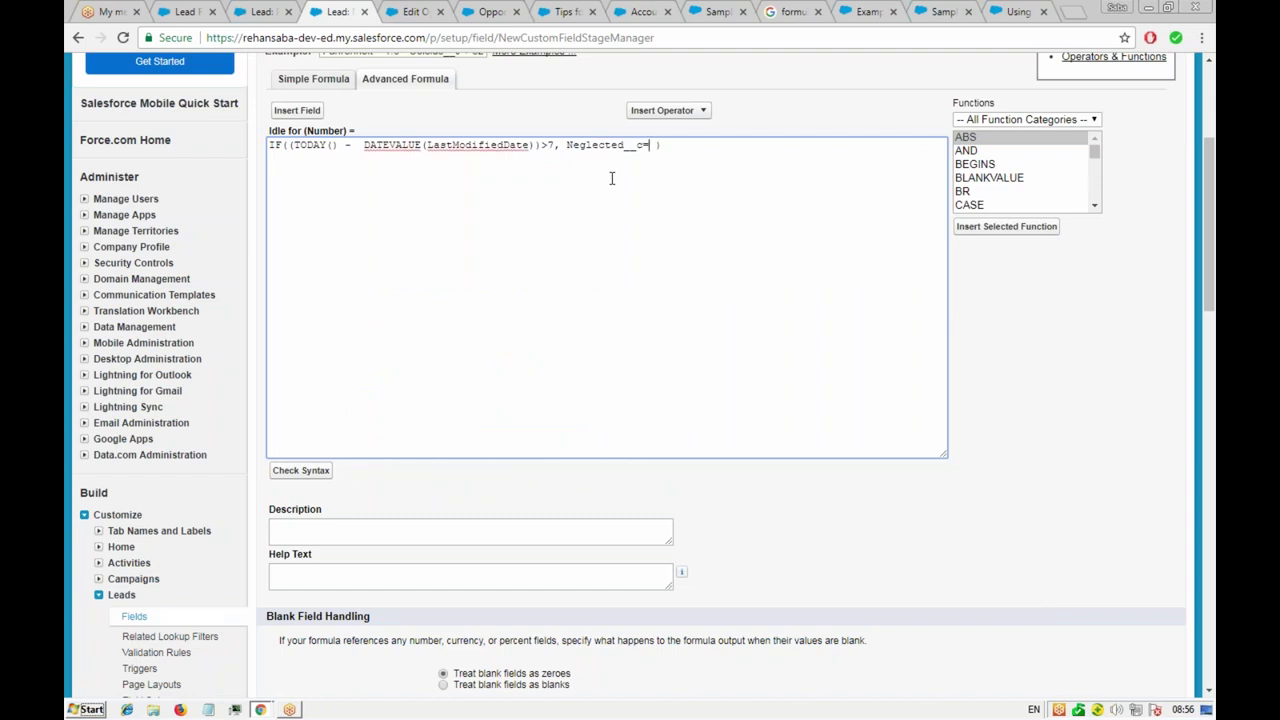
left_click(1055, 121)
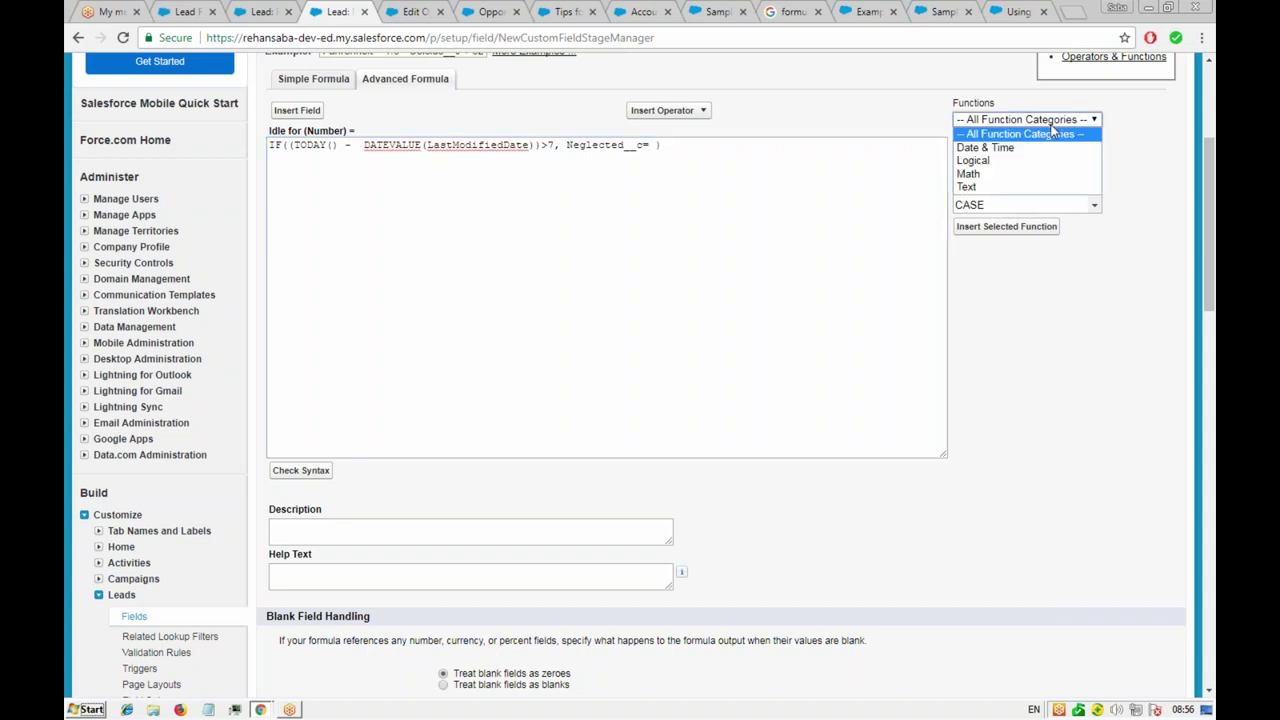
left_click(975, 161)
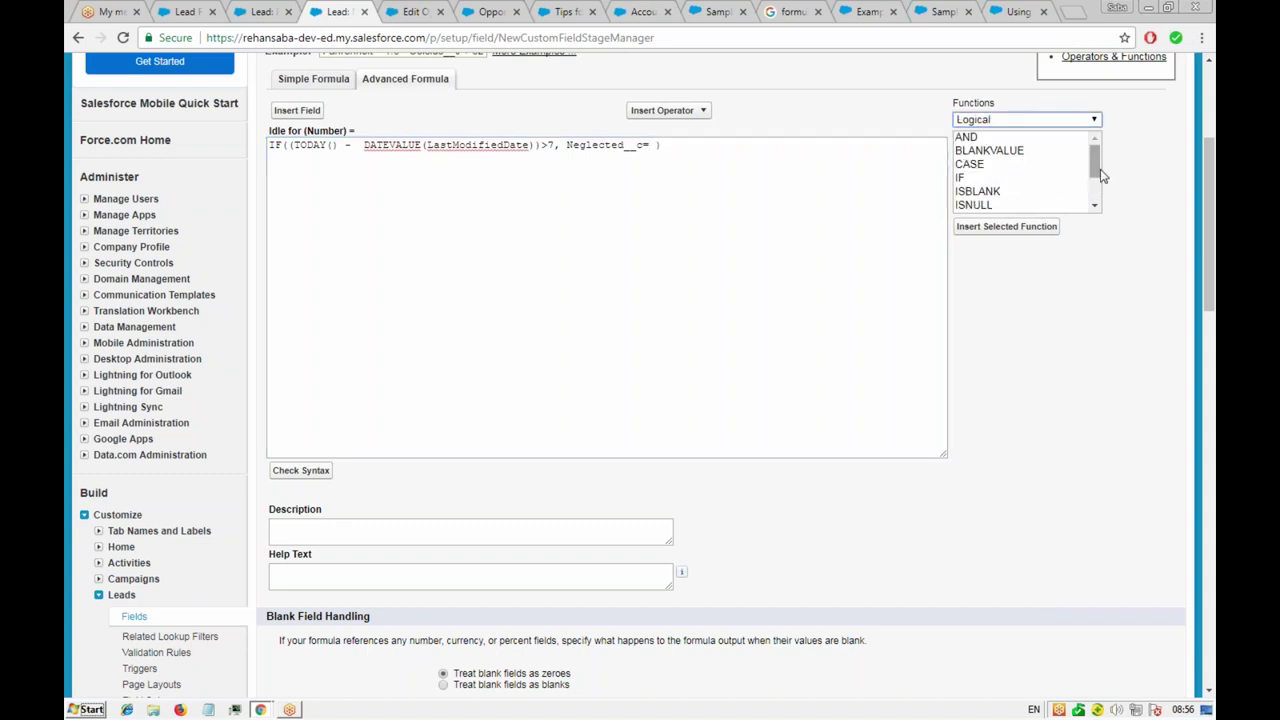
scroll(1097, 185, "down", 2)
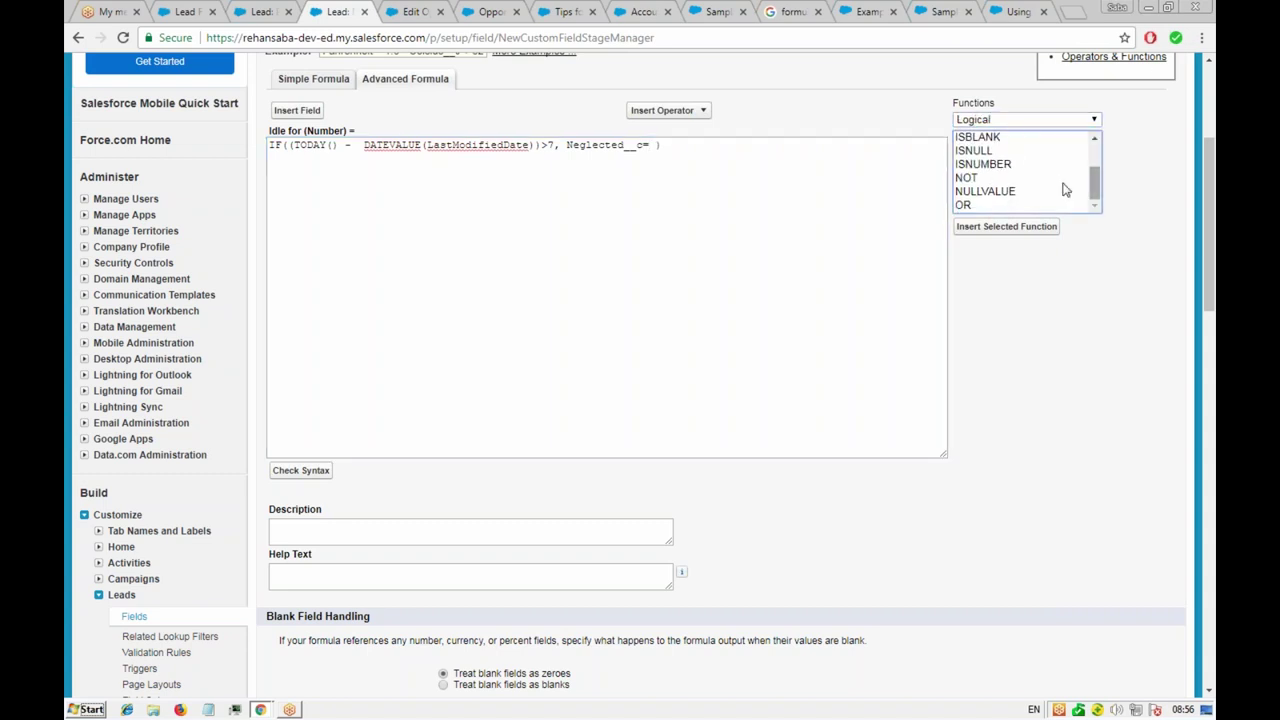
left_click(659, 146)
type("TRUE")
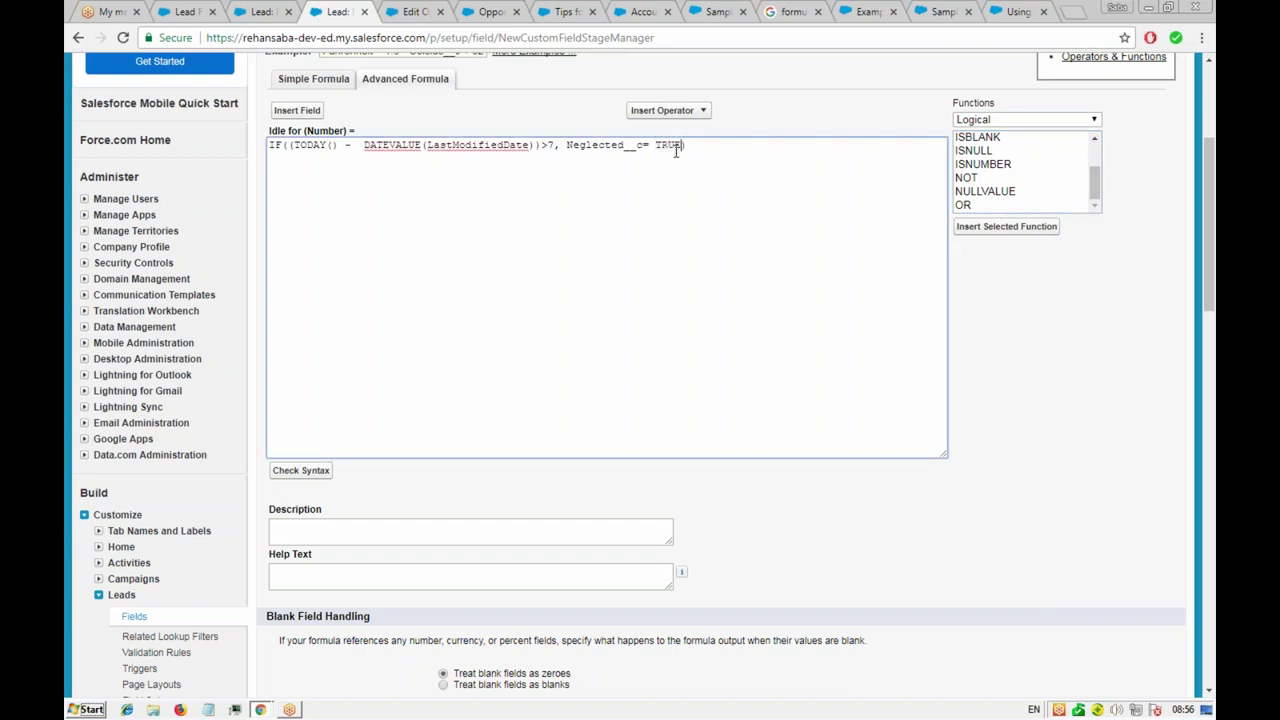
type(",")
- Add Neglected__c= FALSE as the IF formula's false branch, reusing the true branch's text, and check the syntax
key("Left")
key("ctrl+shift+Left")
key("ctrl+shift+Left")
key("ctrl+shift+Left")
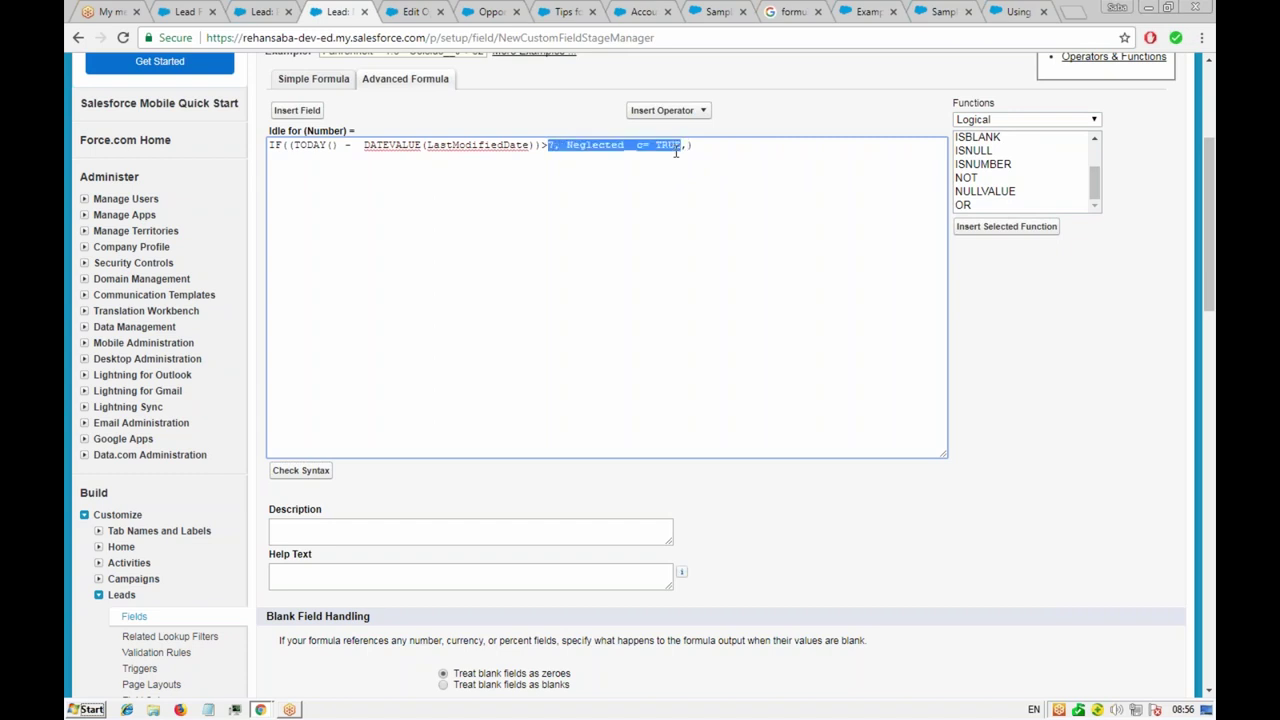
key("ctrl+shift+Right")
key("ctrl+shift+Right")
key("ctrl+shift+Right")
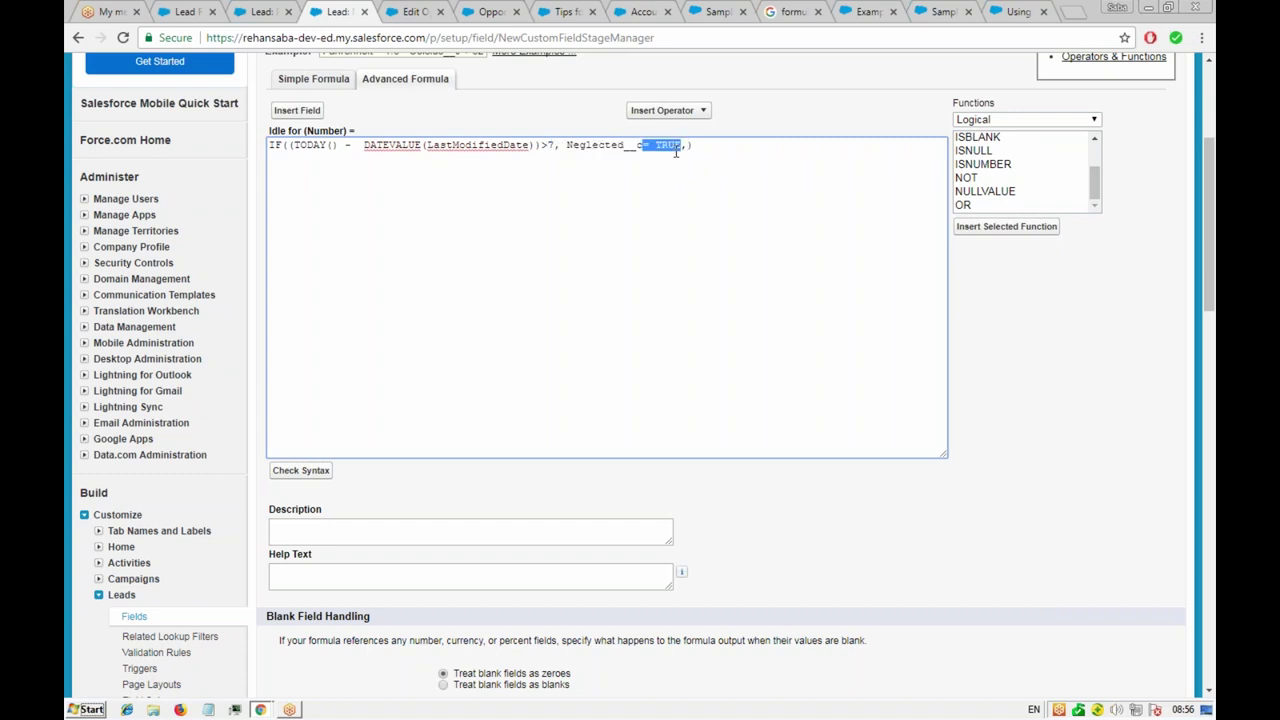
key("ctrl+shift+Left")
key("ctrl+c")
left_click(676, 150)
type(",")
key("ctrl+v")
key("ctrl+shift+Left")
type("FALSE")
left_click(301, 470)
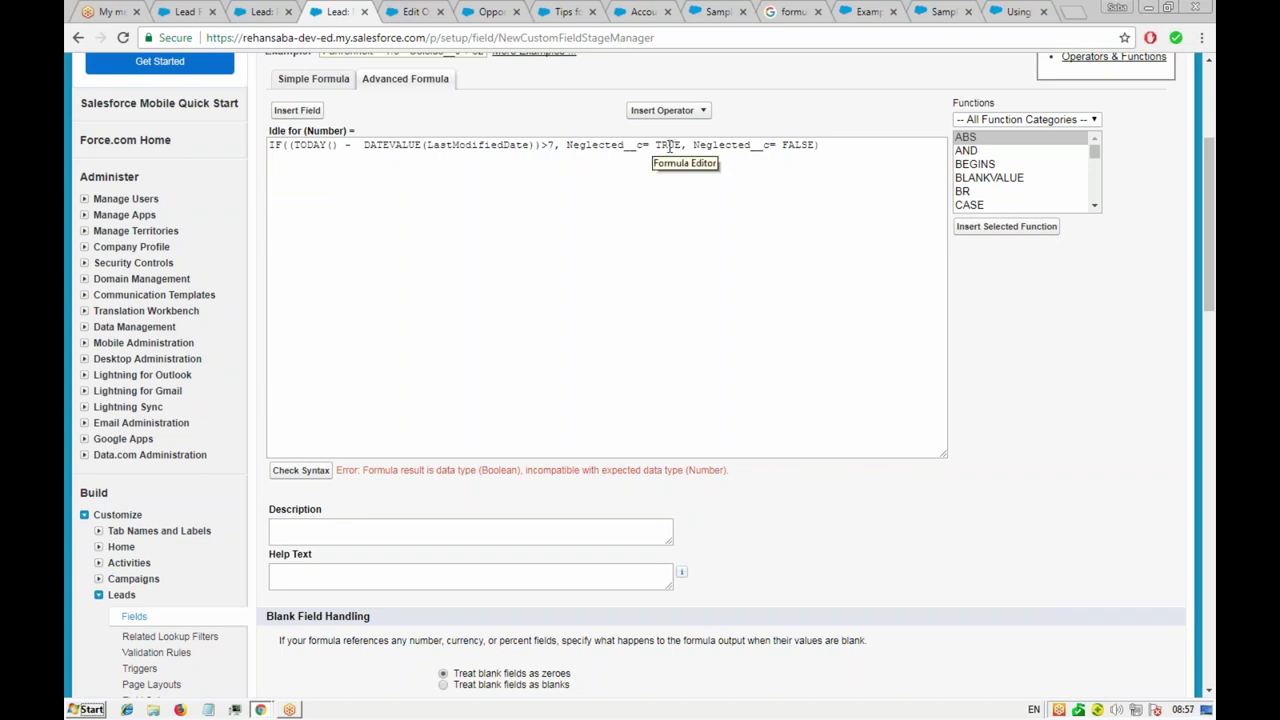
- Strip the IF wrapper, condition and branches, leaving only TODAY() - DATEVALUE(LastModifiedDate), and check the syntax
left_click(268, 145)
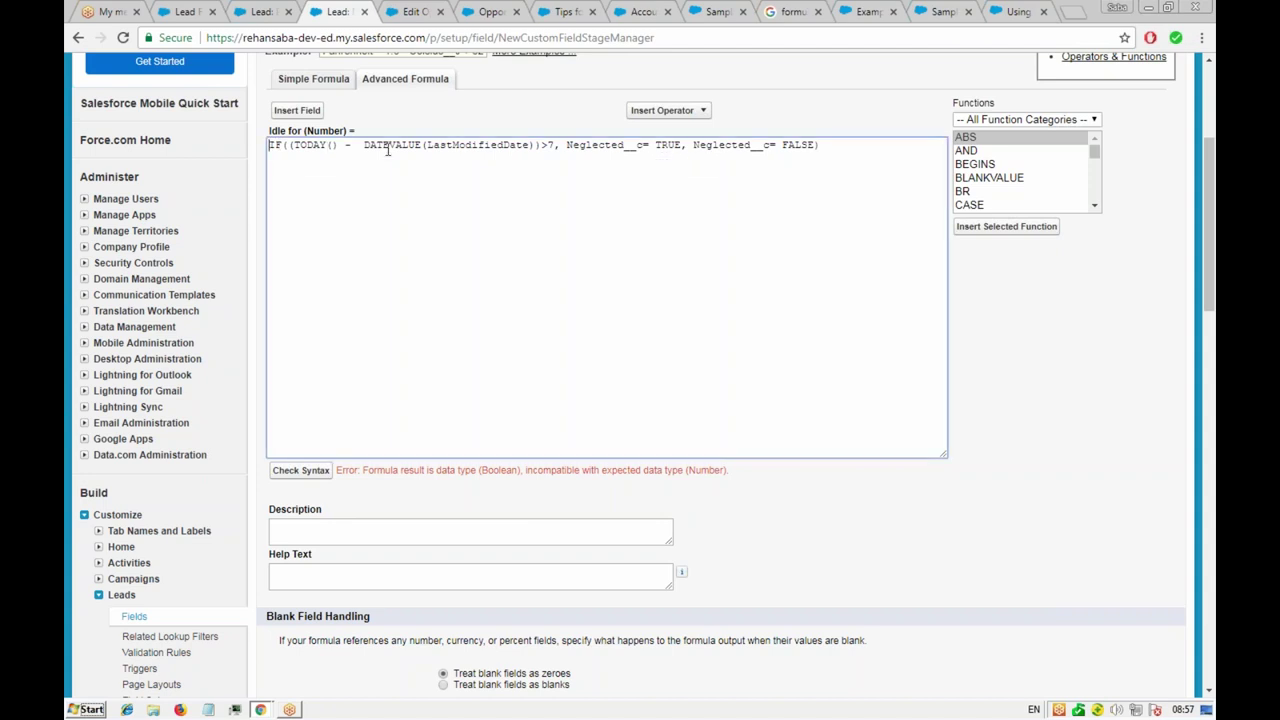
left_click(840, 150, "shift")
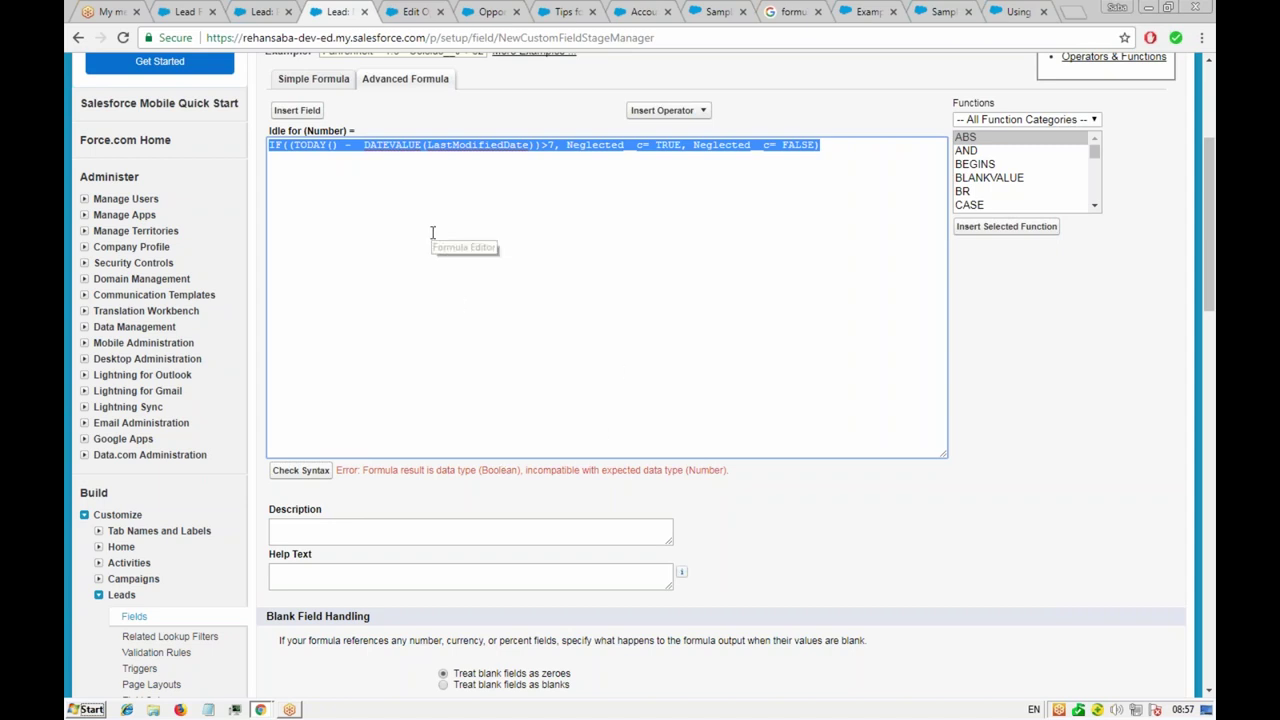
double_click(325, 130)
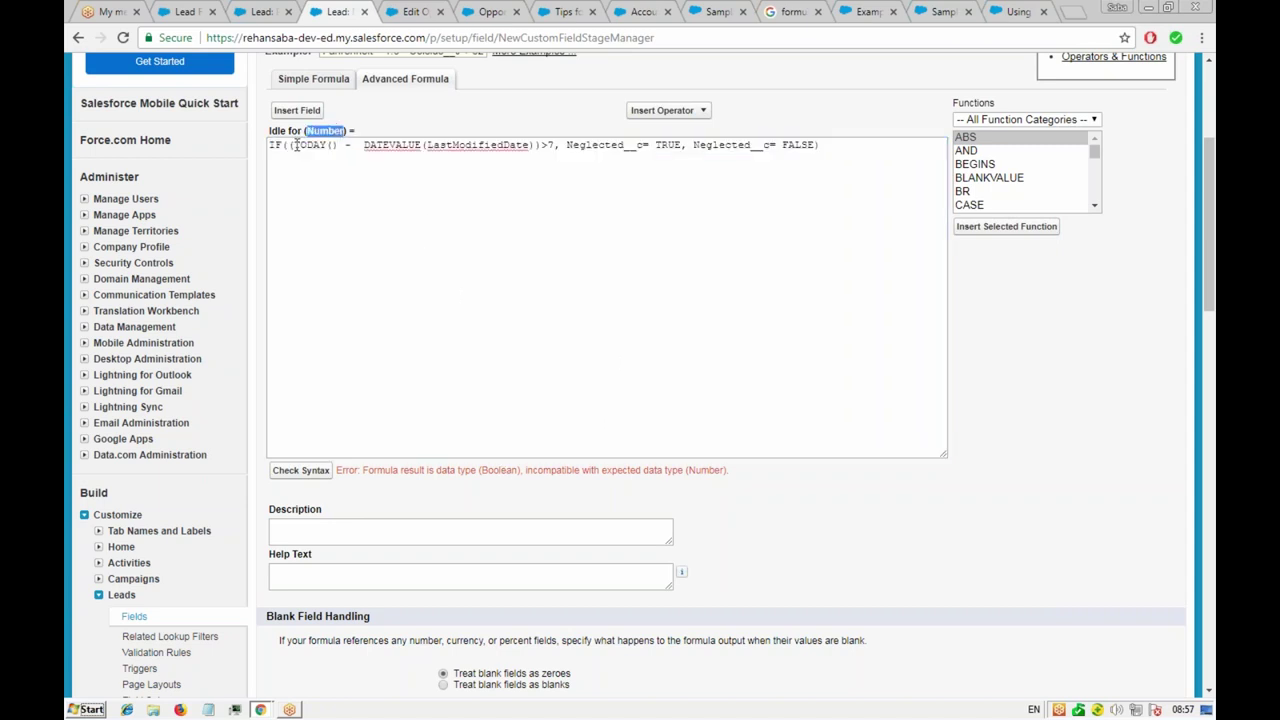
left_click(300, 147)
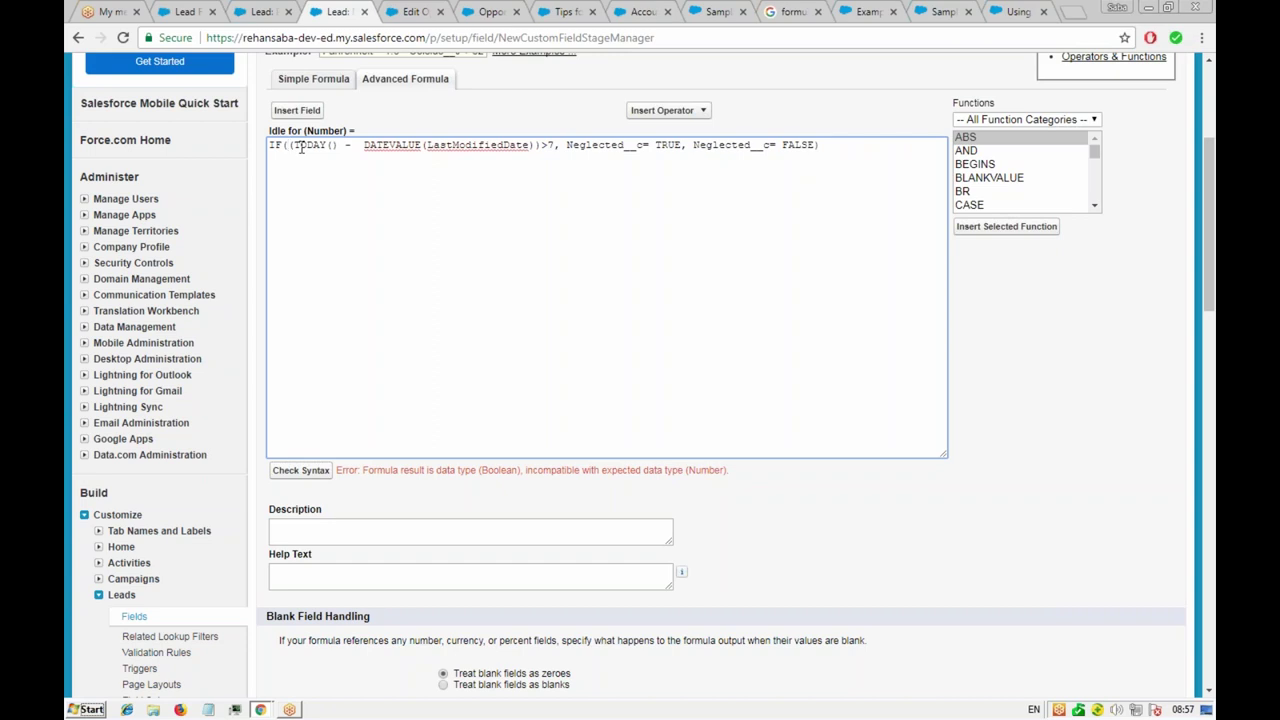
key("shift+Home")
key("BackSpace")
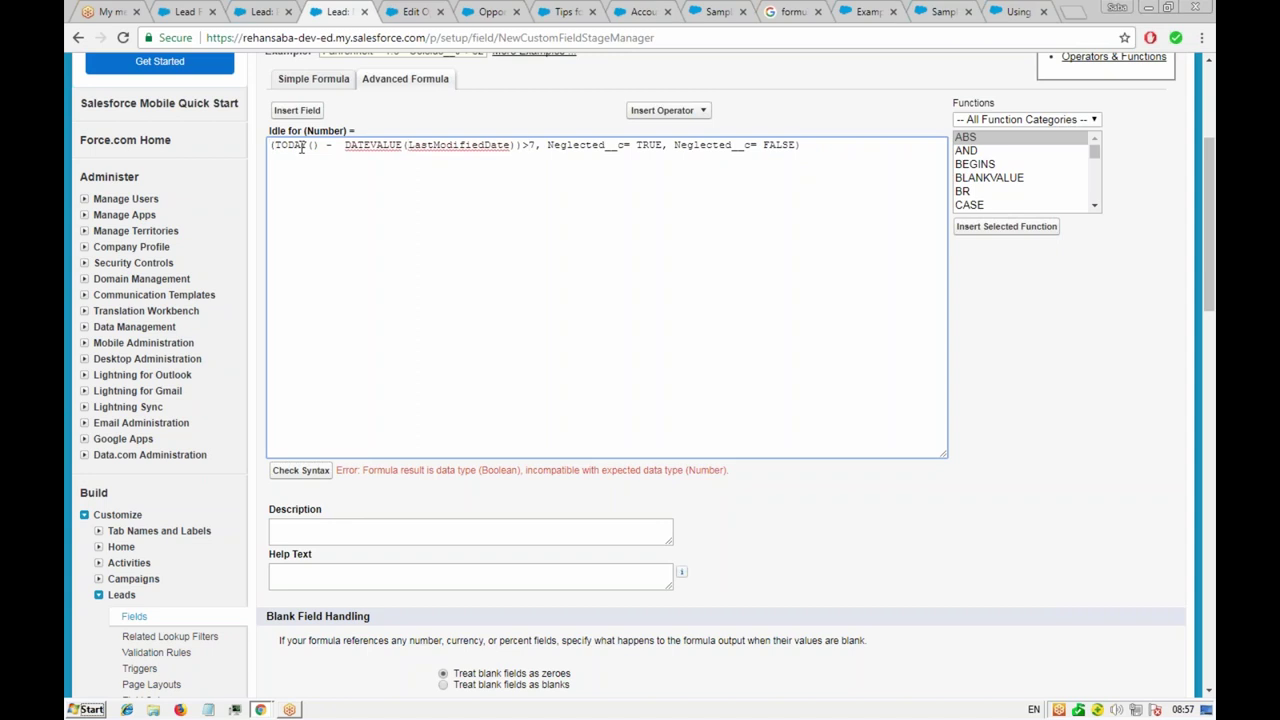
key("shift+End")
key("BackSpace")
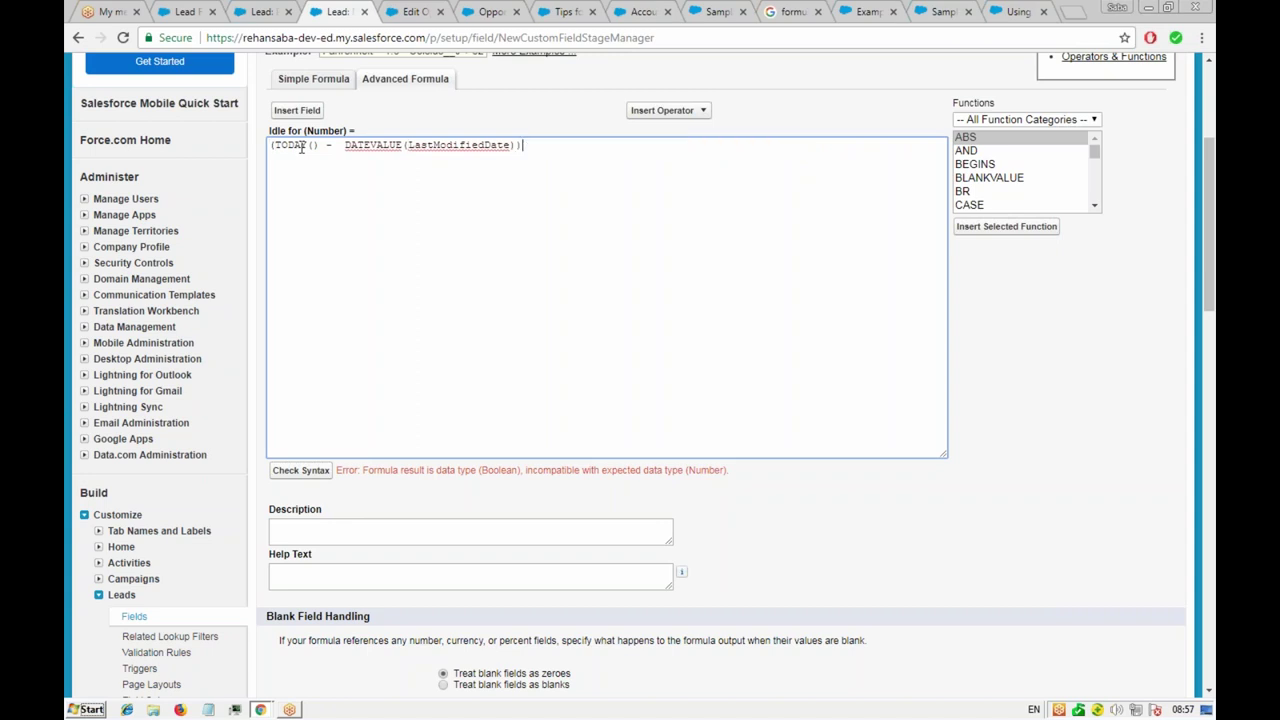
key("BackSpace")
key("Delete")
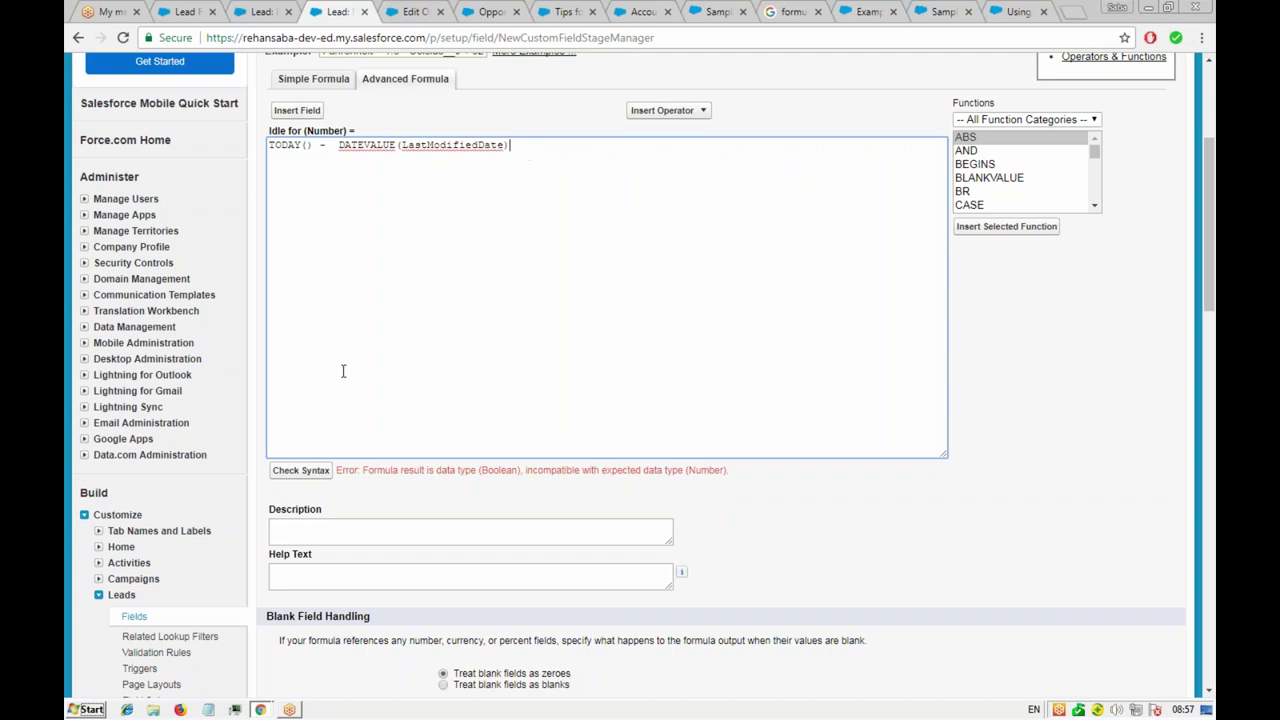
left_click(302, 471)
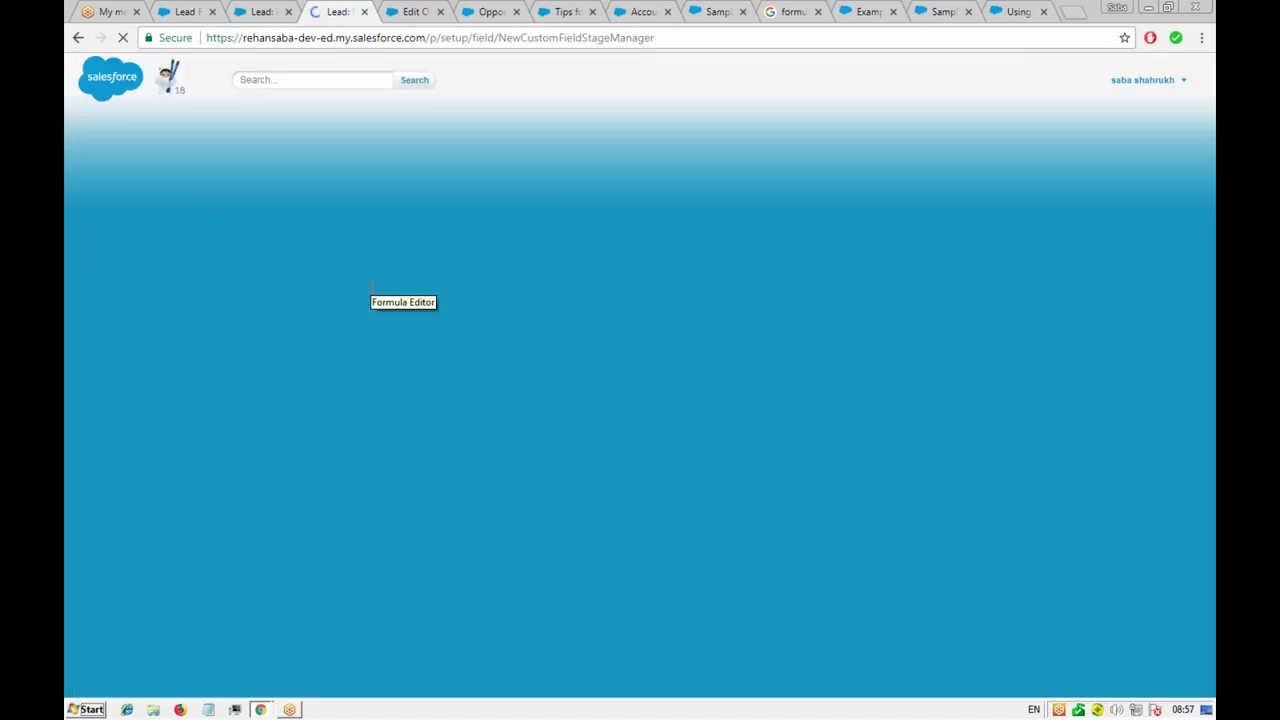
- Copy the entire Idle for formula and clear the formula editor
scroll(634, 323, "down", 2)
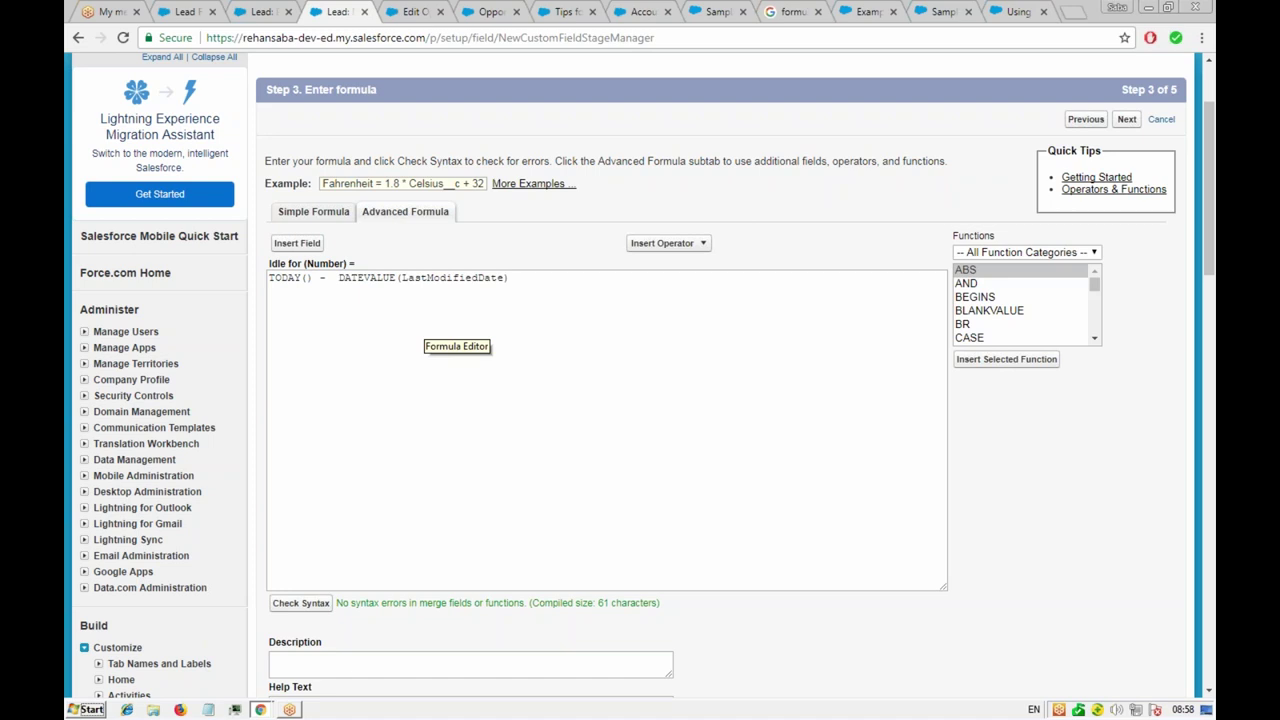
left_click(559, 289)
key("ctrl+a")
key("ctrl+c")
key("BackSpace")
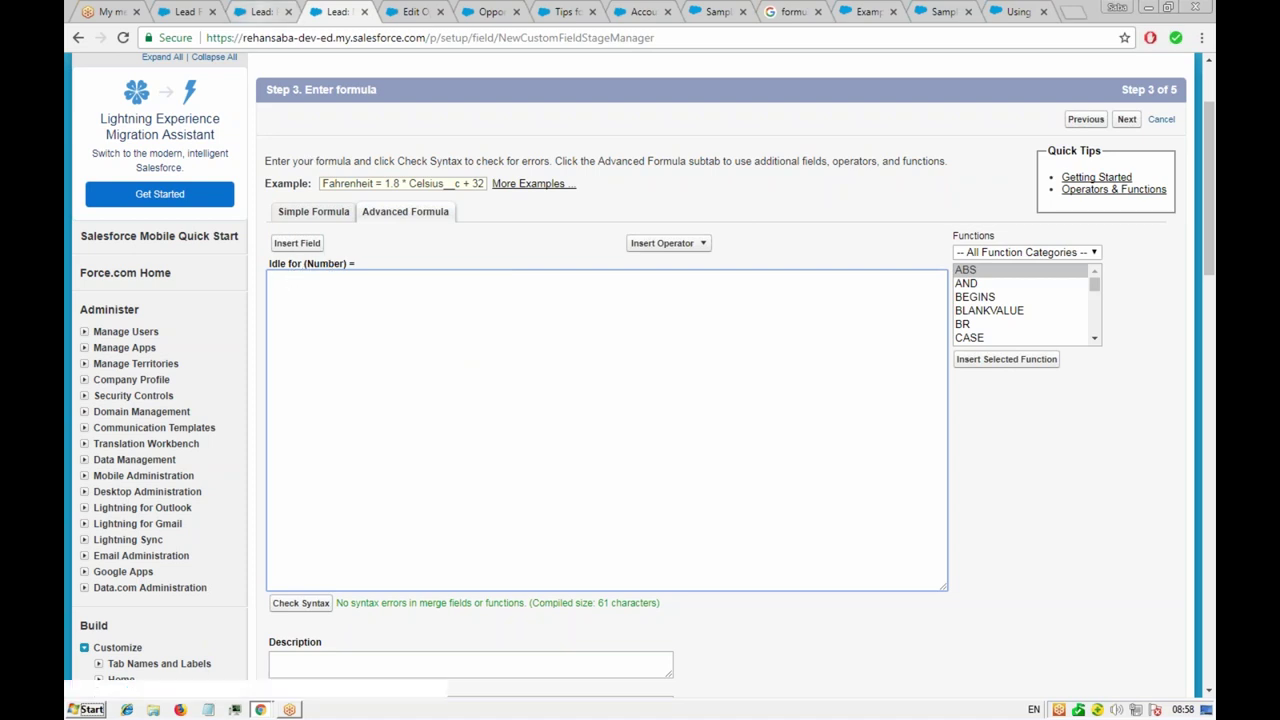
- Glance at the lead record, return the Idle for field to its output type step, and bring up the Lead fields list
left_click(265, 14)
left_click(334, 14)
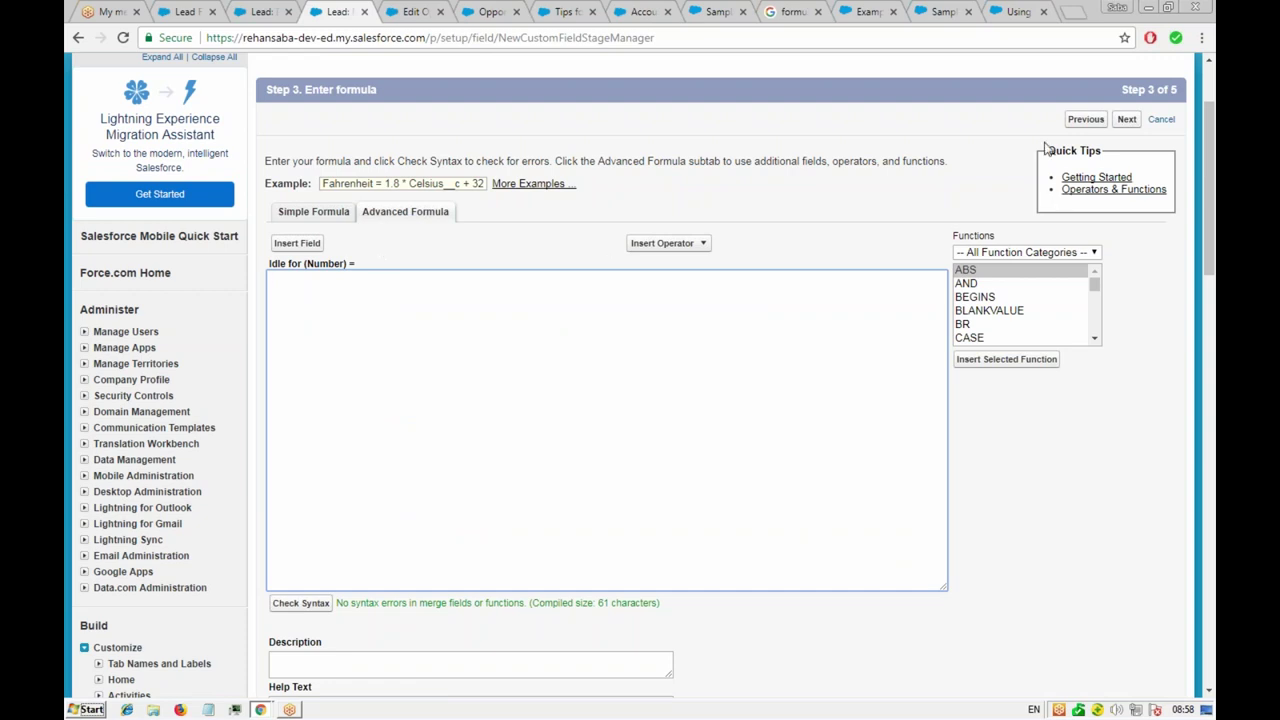
left_click(1085, 120)
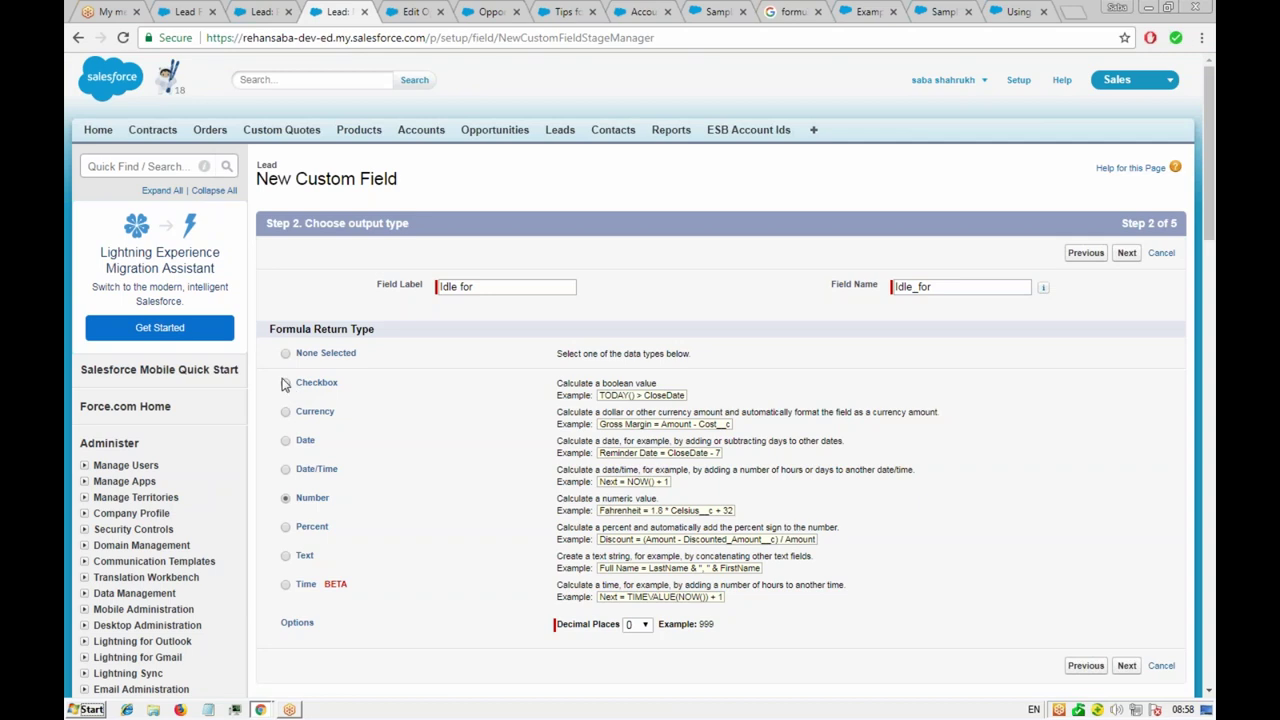
left_click(180, 14)
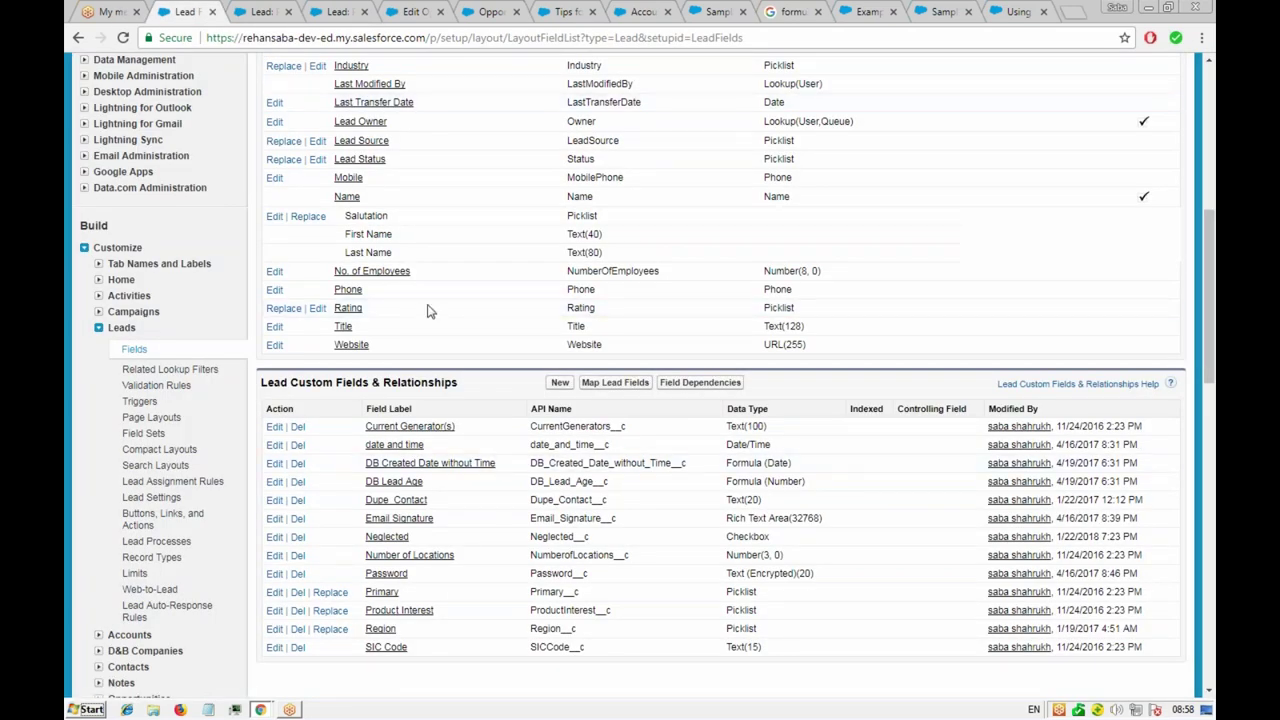
- Change the new Lead formula field's return type to Checkbox, label and name it Idle, and continue to the formula
left_click(258, 14)
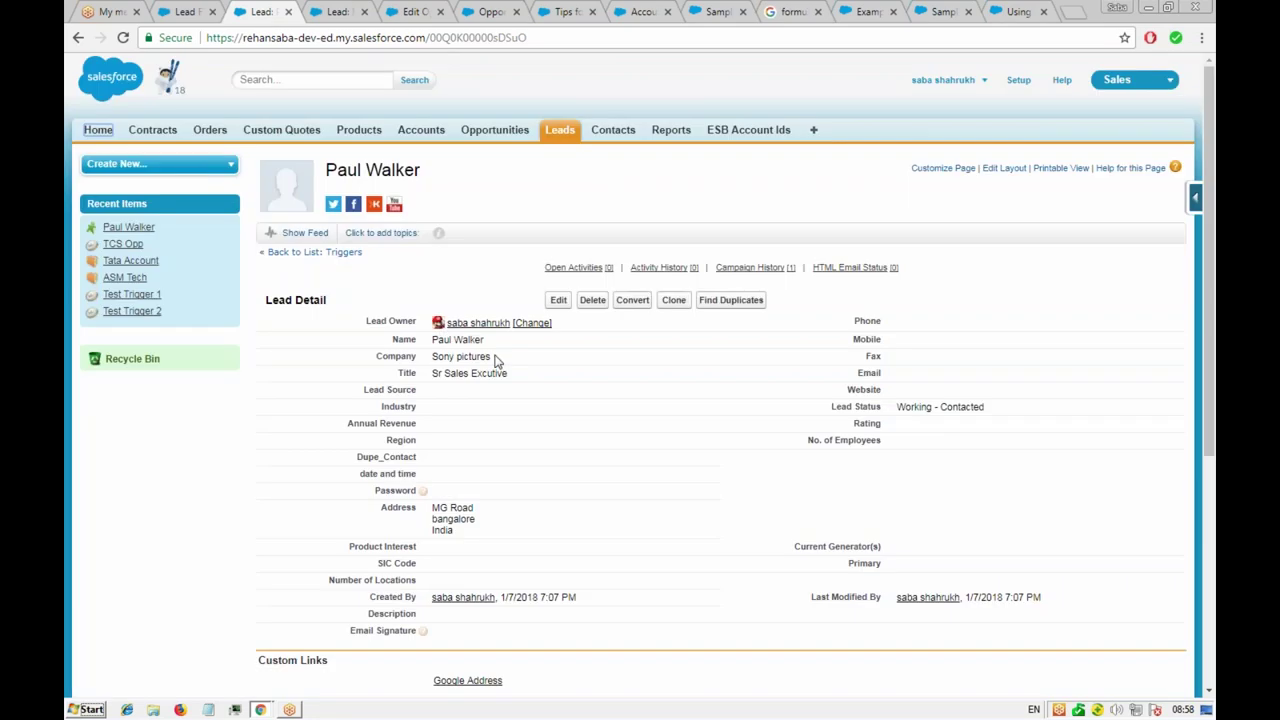
left_click(329, 14)
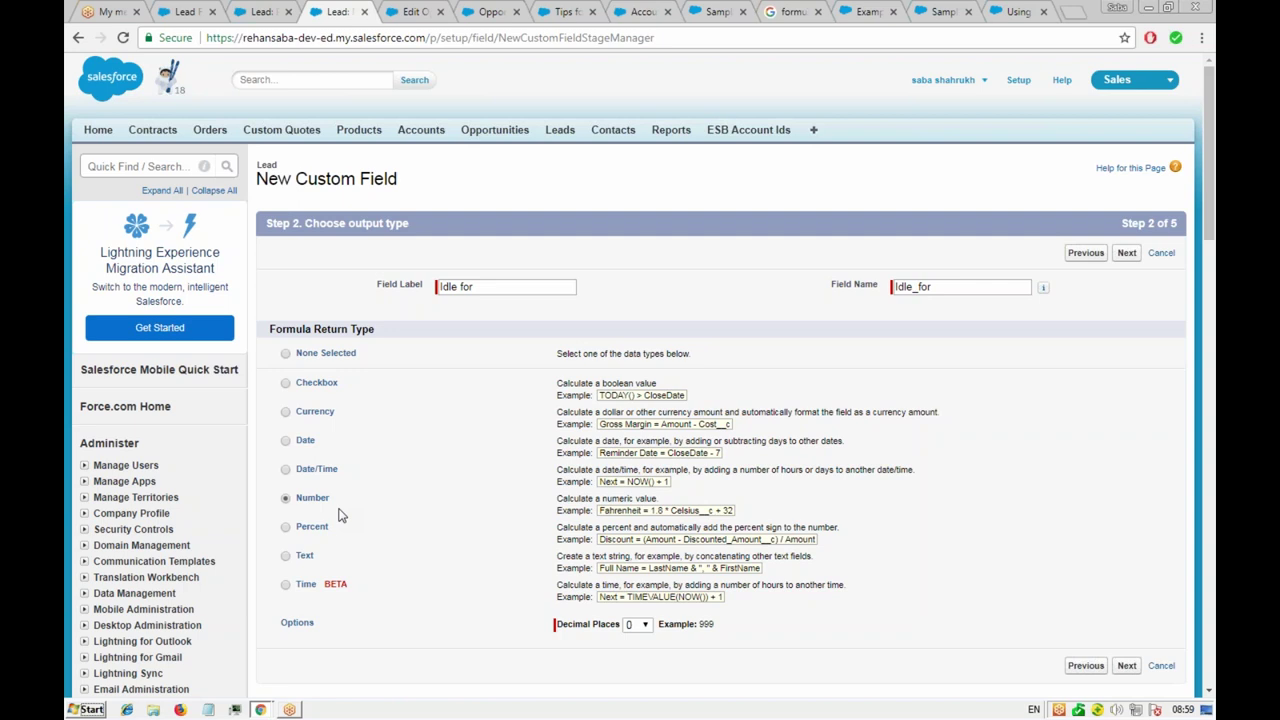
left_click(286, 388)
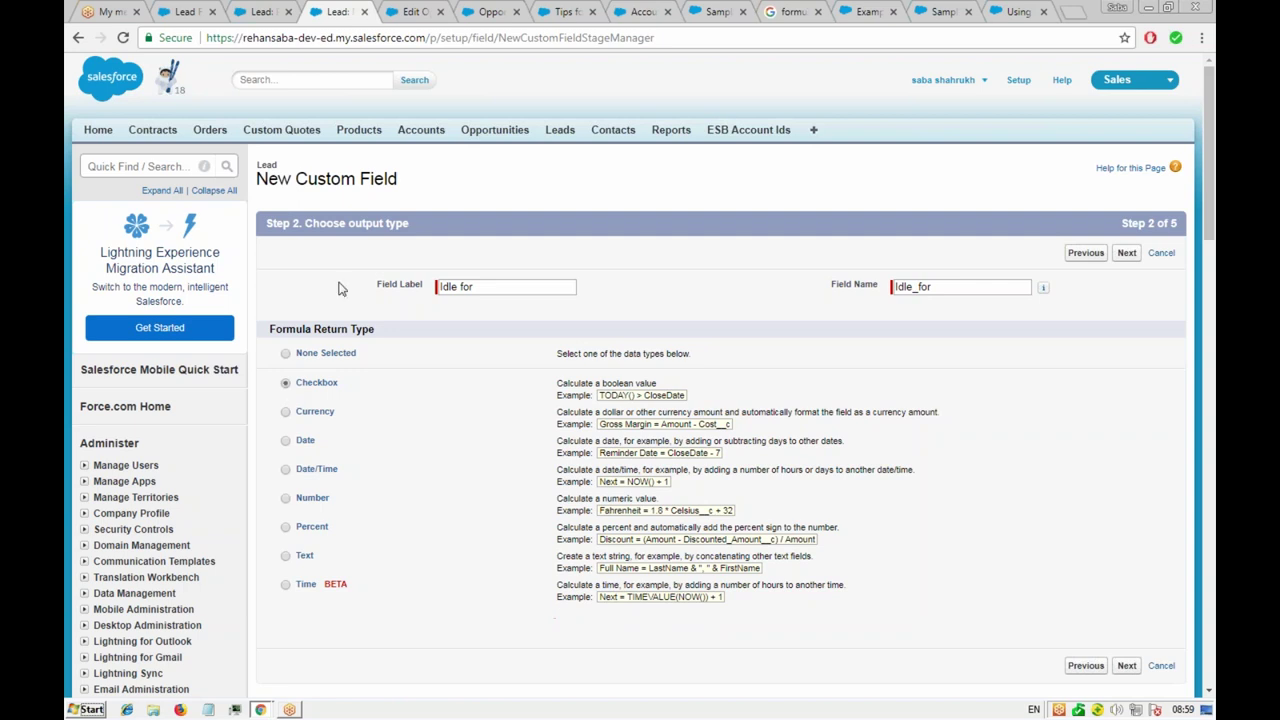
left_click(522, 287)
key("BackSpace")
key("BackSpace")
key("BackSpace")
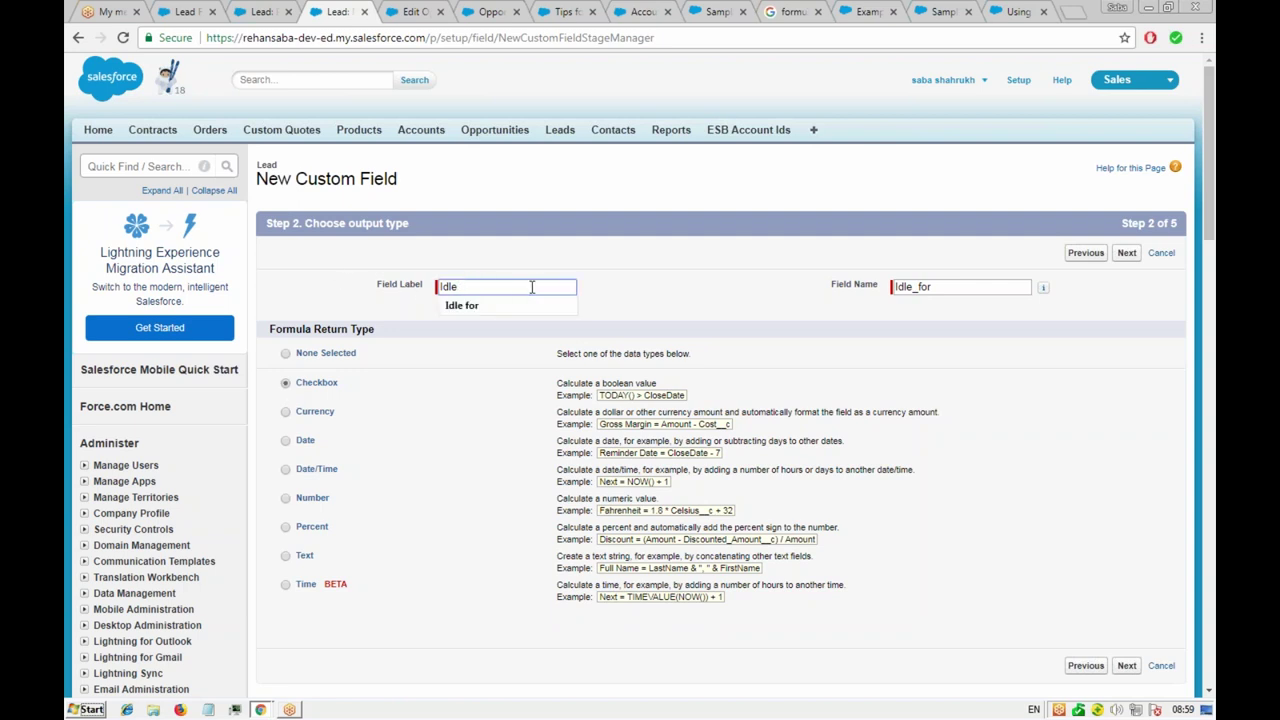
left_click(958, 287)
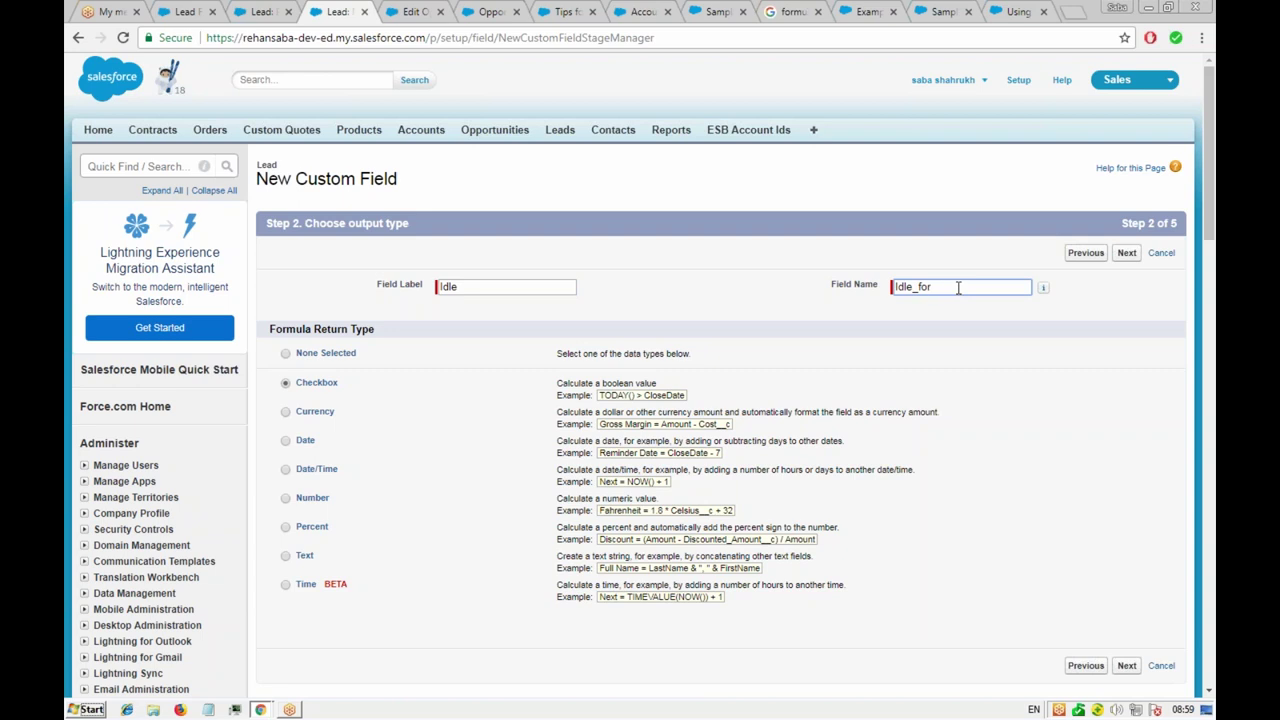
key("BackSpace")
left_click(1127, 253)
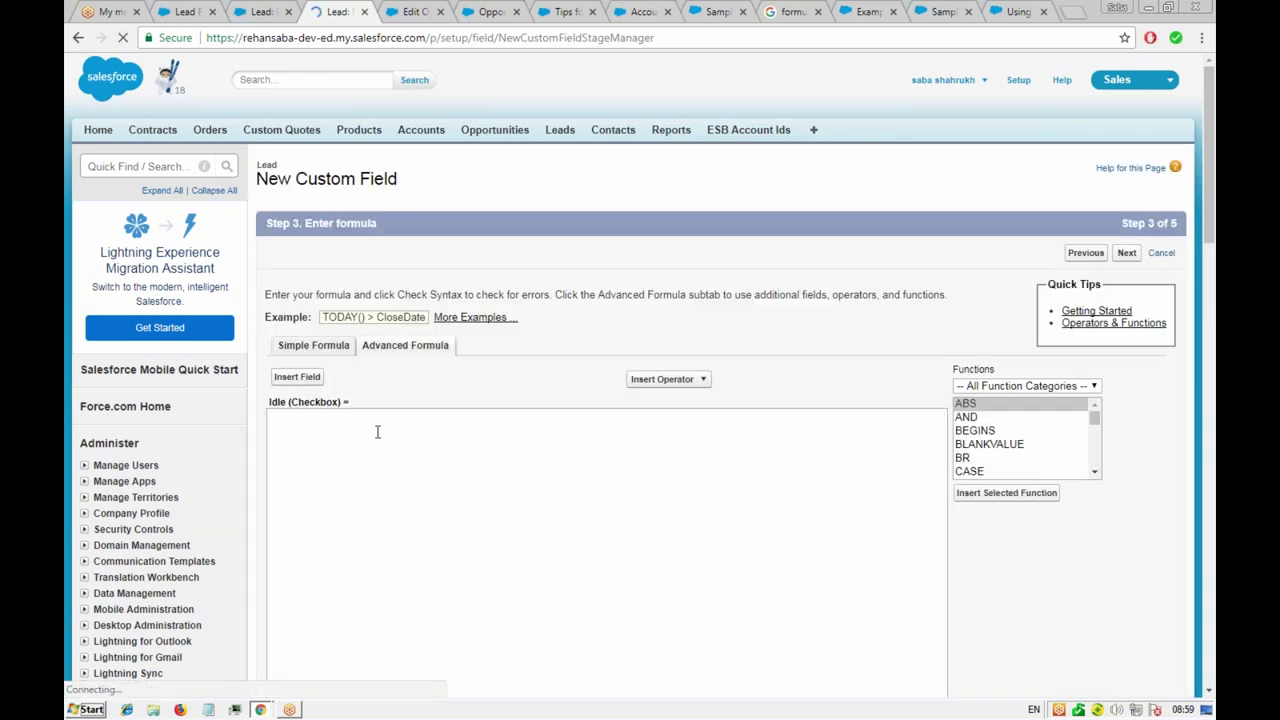
- Paste the copied formula, append > 7, wrap it as If(TODAY() - DATEVALUE(LastModifiedDate) > 7), and check the syntax
left_click(376, 431)
key("ctrl+v")
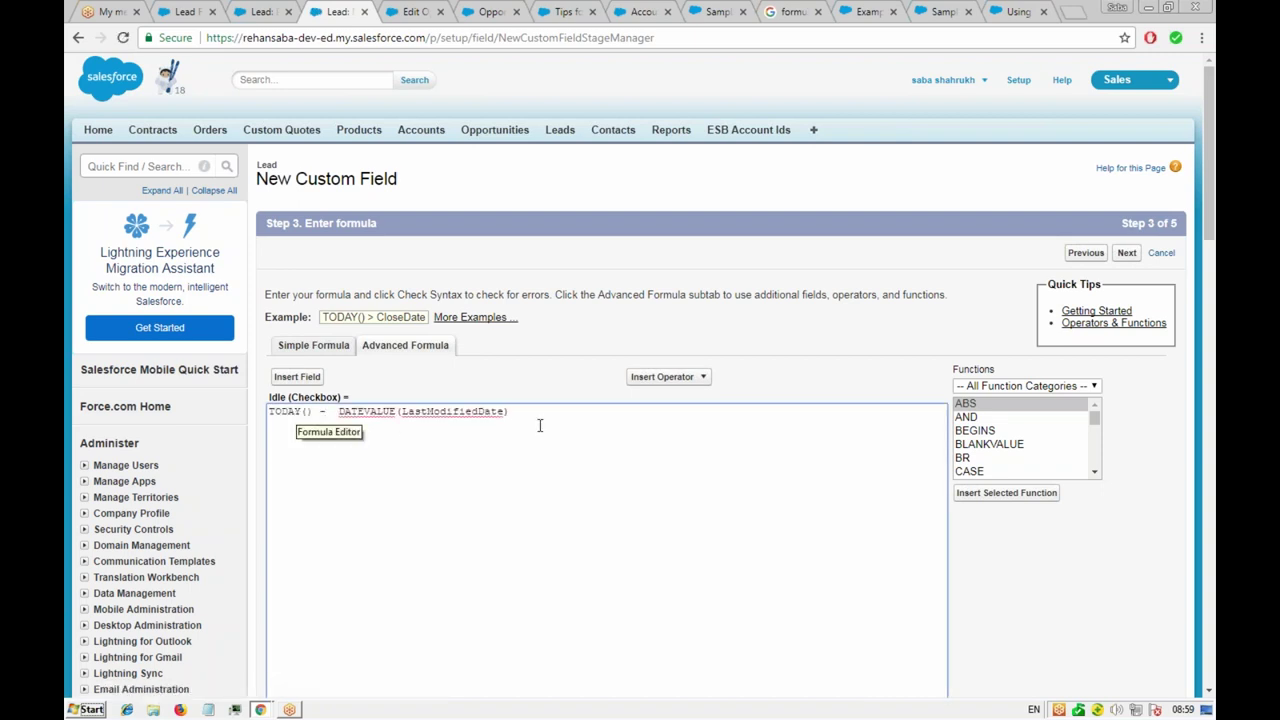
type("> 7")
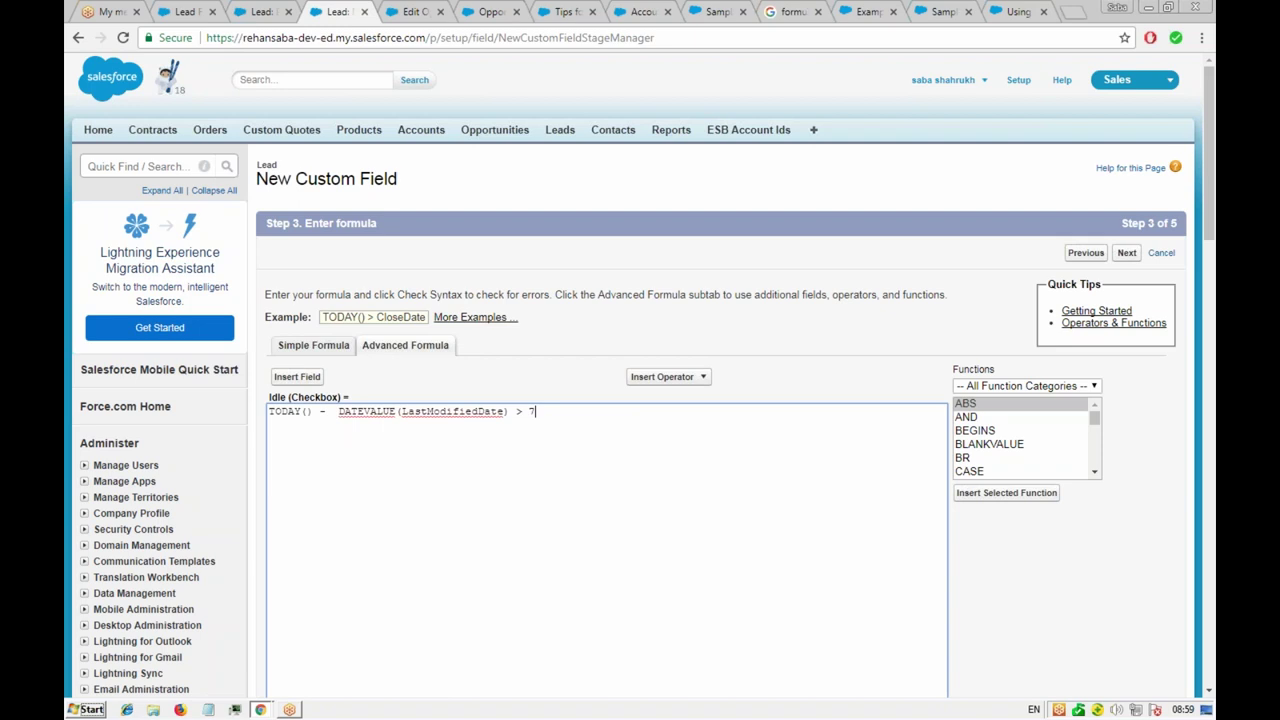
type("If")
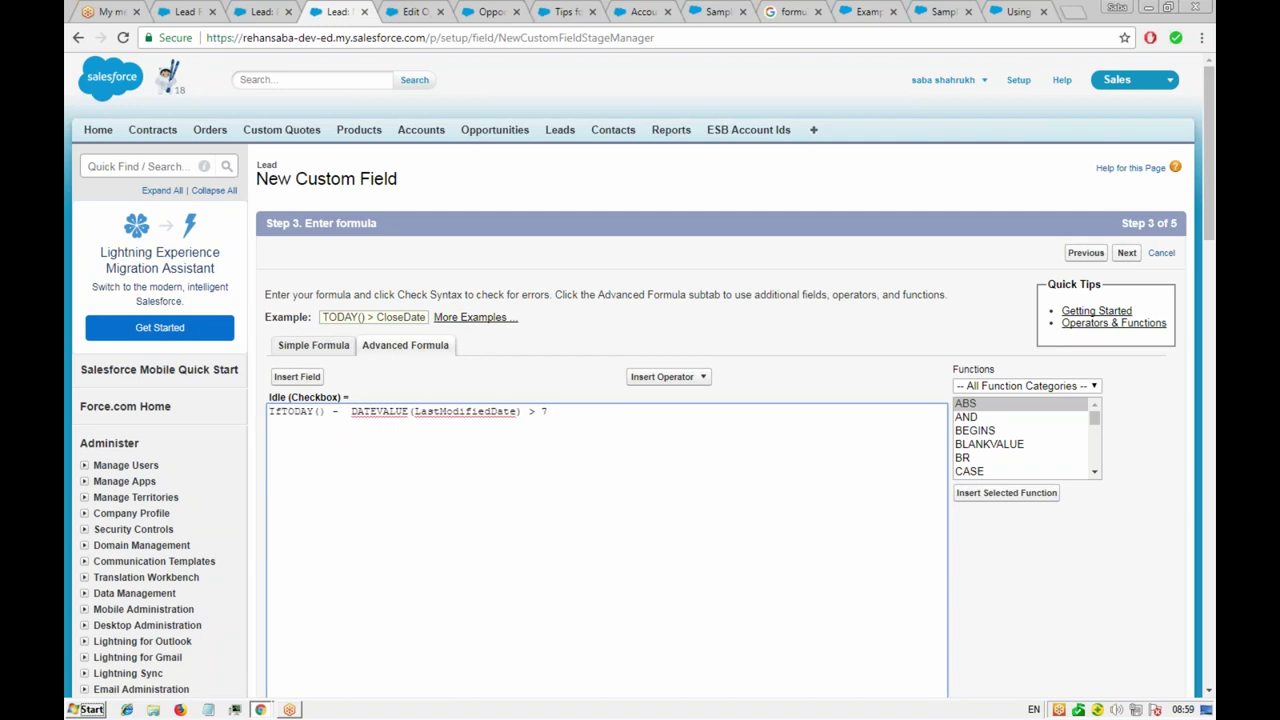
type("(")
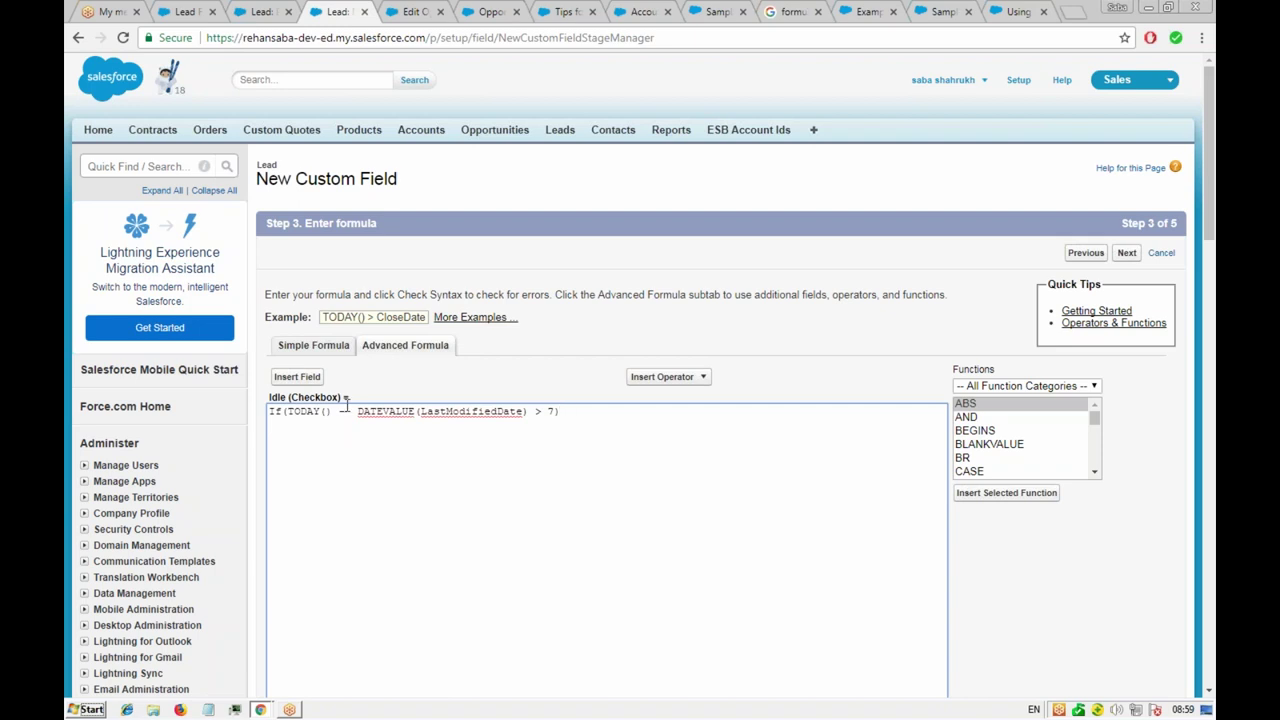
scroll(388, 300, "down", 3)
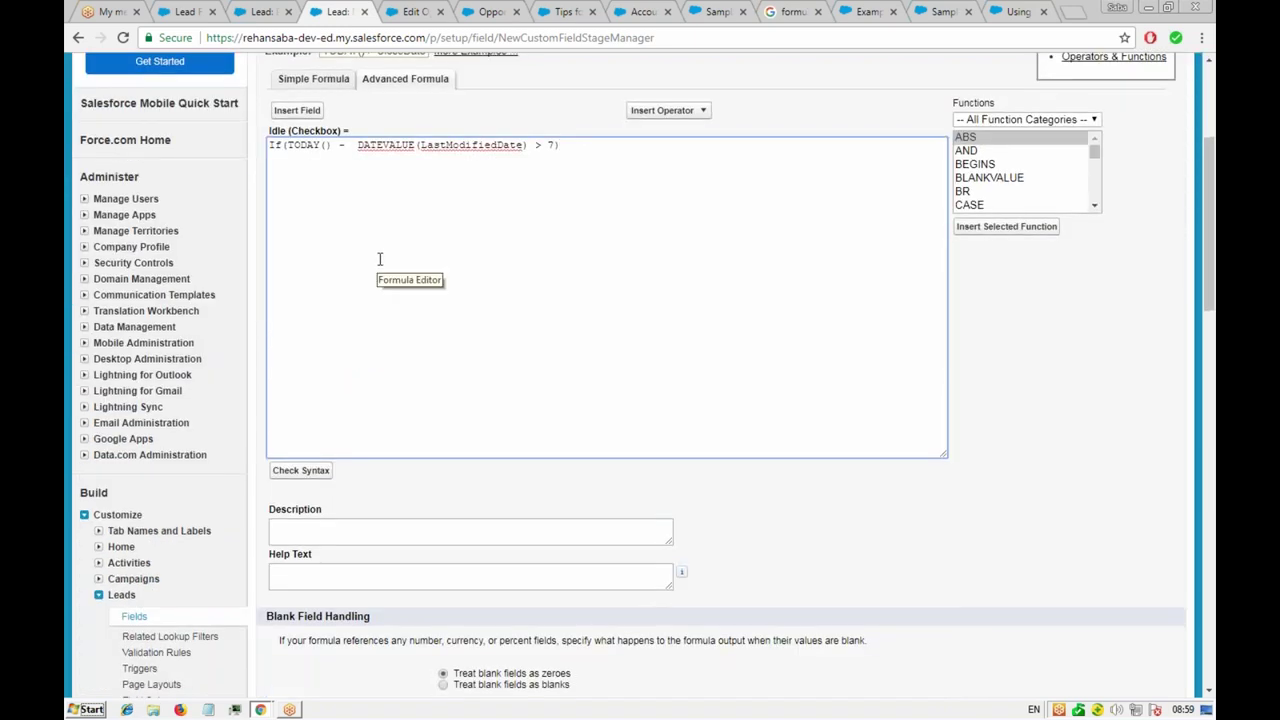
left_click(290, 470)
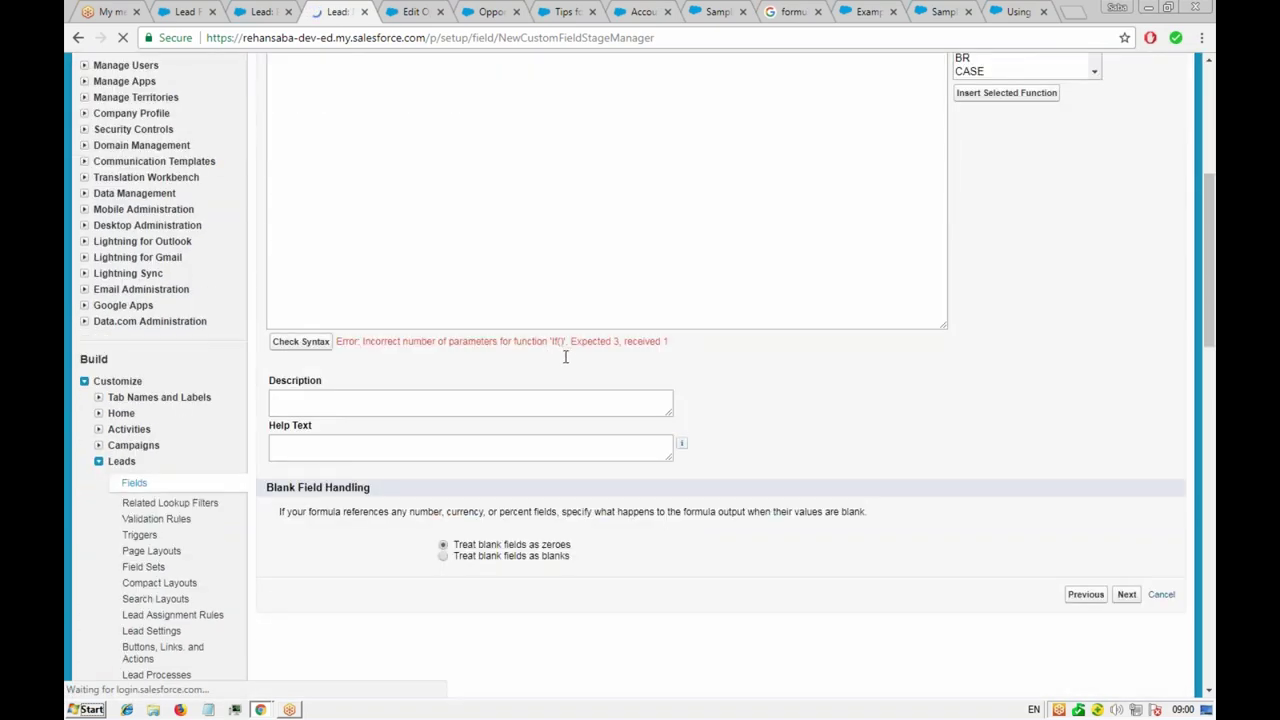
- Add a comma after the 7 inside the If function's closing parenthesis
scroll(565, 357, "up", 3)
left_click(565, 281)
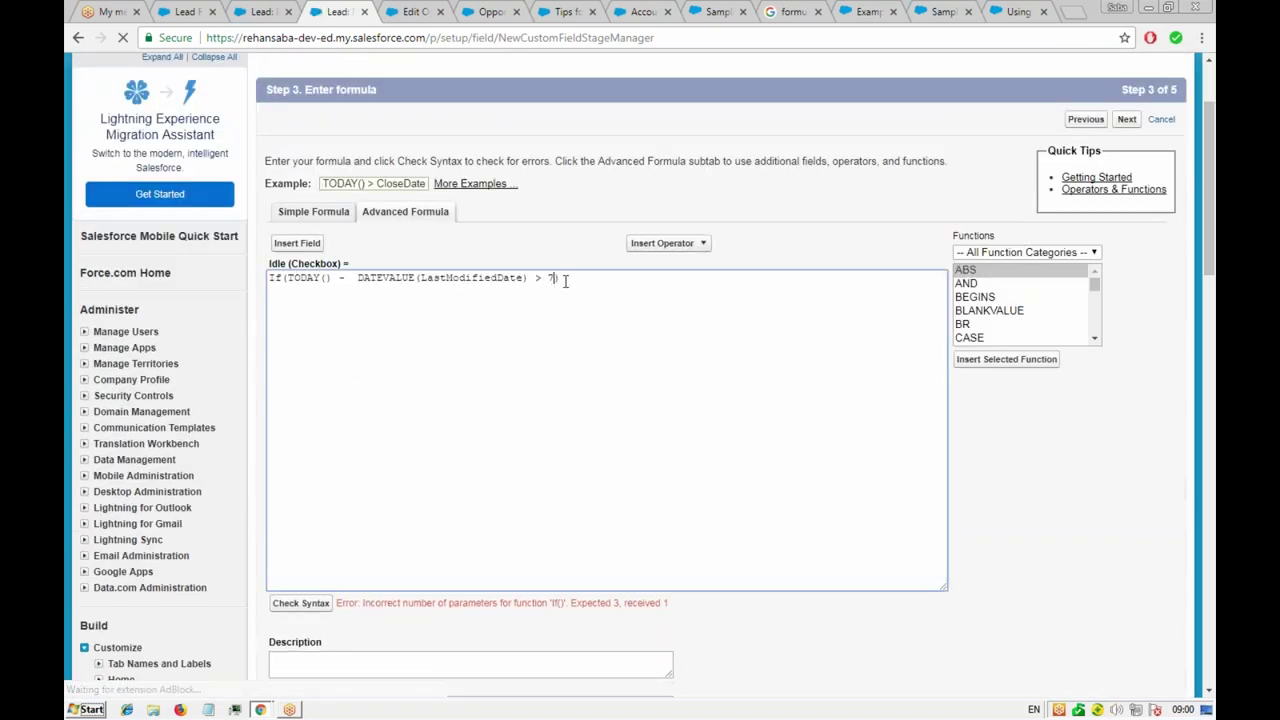
key("Left")
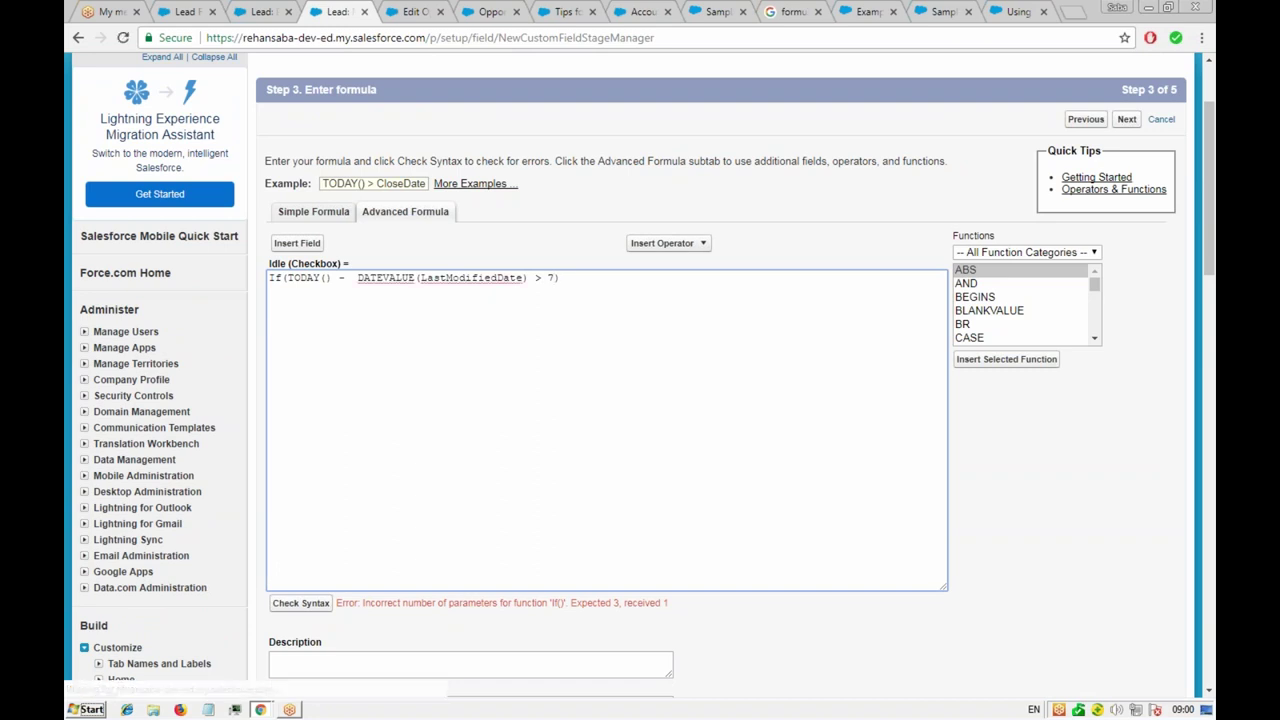
type(",")
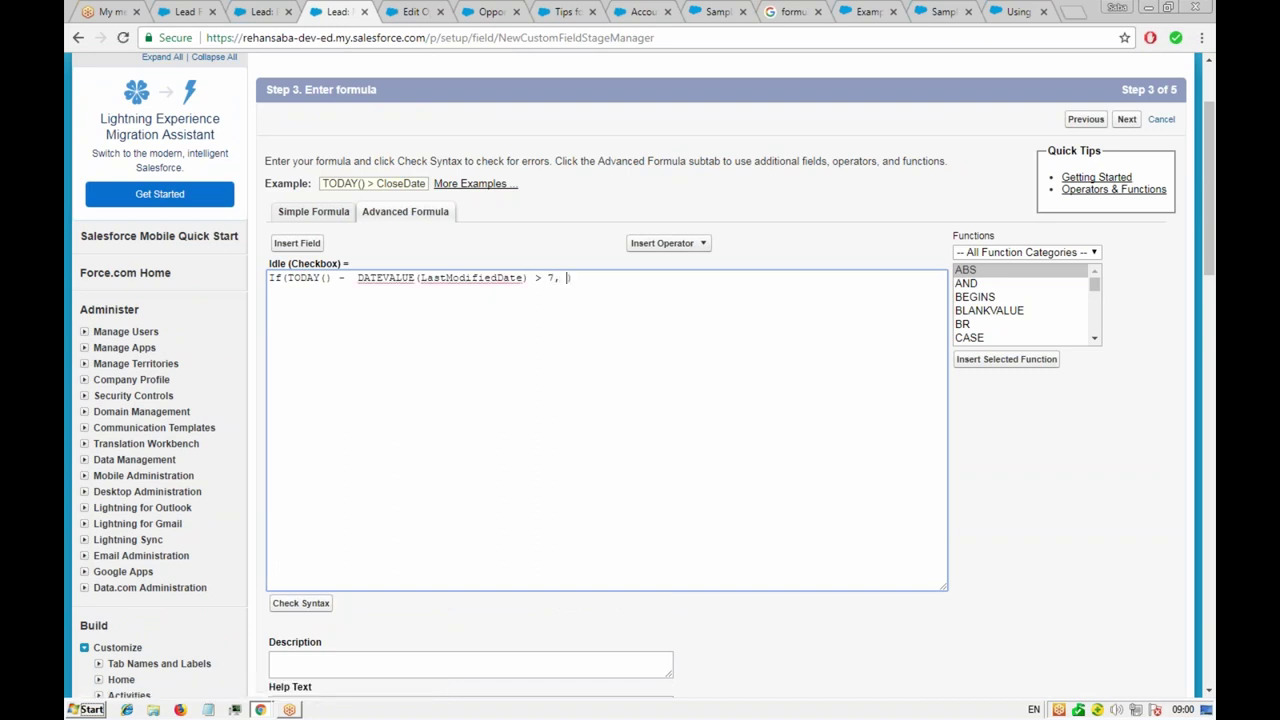
left_click(300, 246)
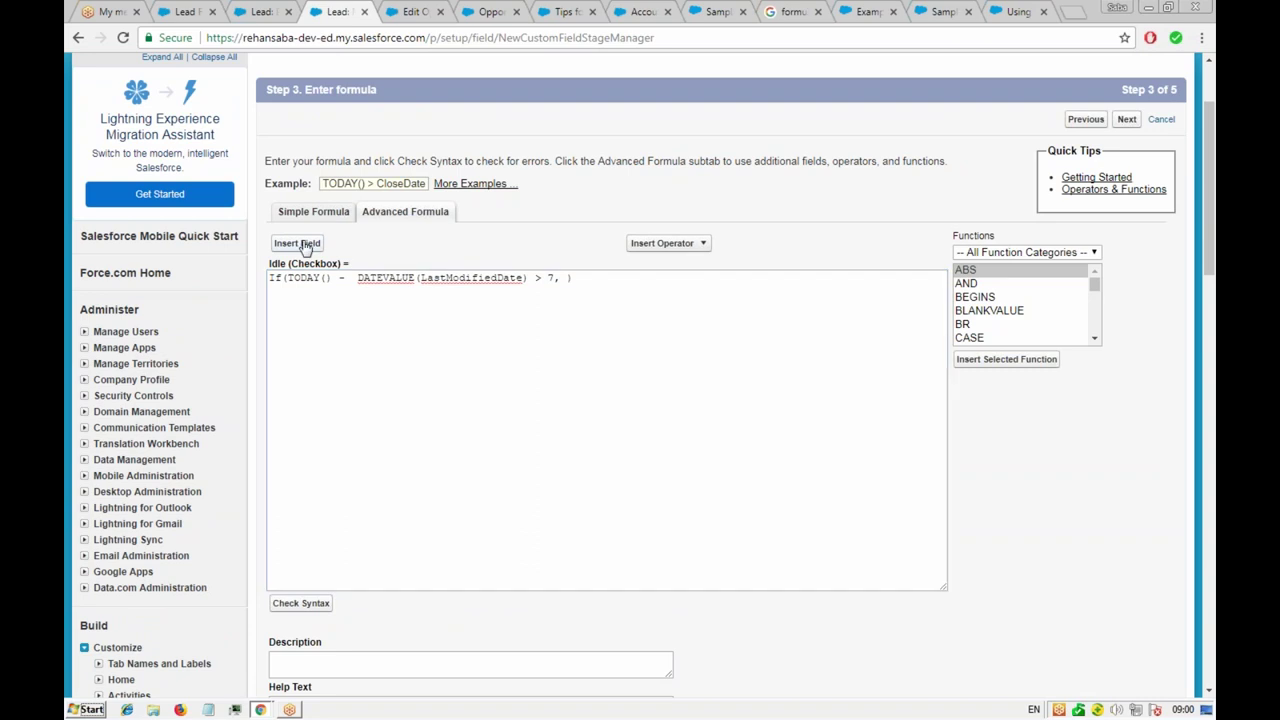
left_click(598, 340)
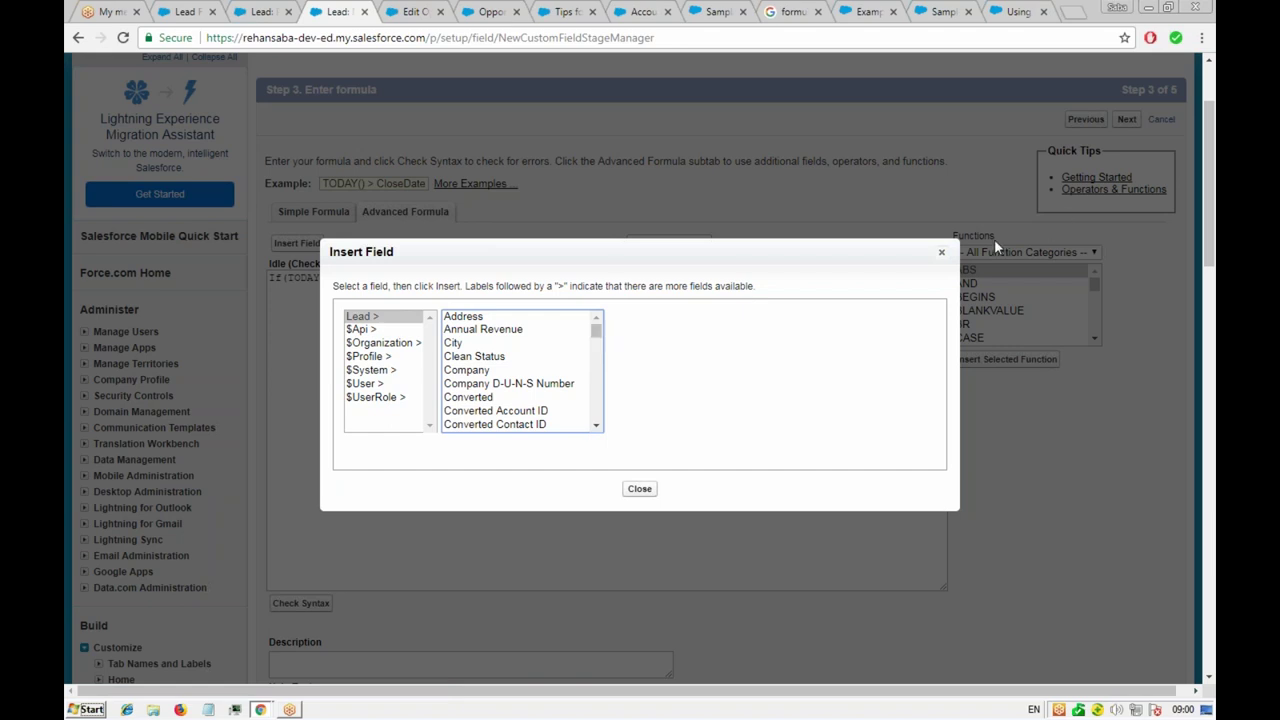
mouse_move(595, 330)
left_mouse_down()
mouse_move(603, 386)
mouse_move(598, 330)
left_mouse_up()
left_click(941, 252)
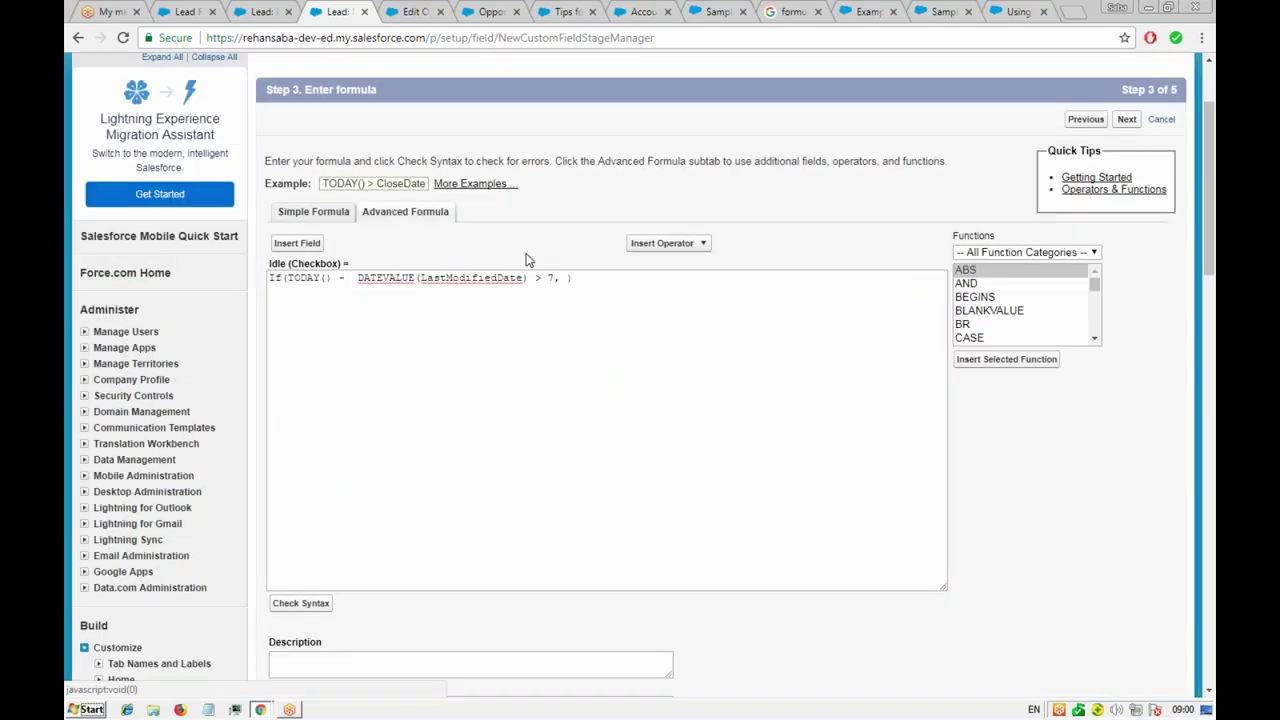
- Complete the If function with TRUE and FALSE as its two results and check the formula's syntax
left_click(561, 278)
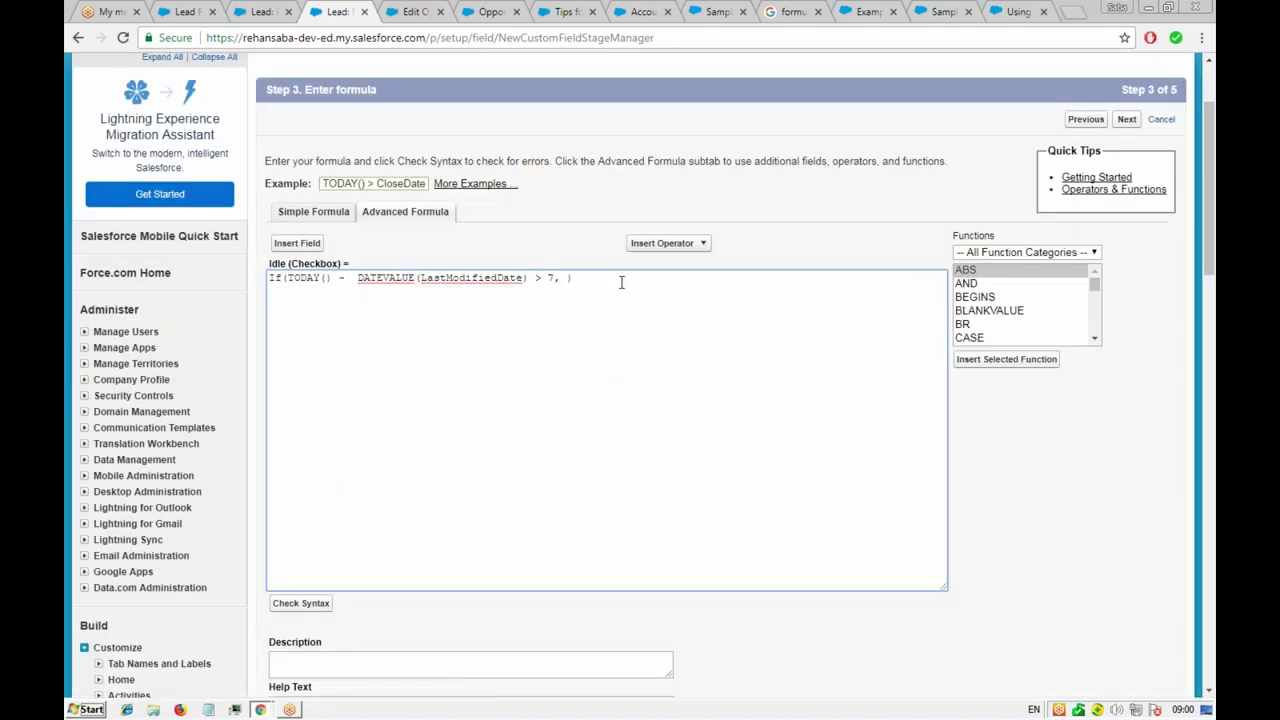
type("TRUE, FALSE")
left_click(300, 603)
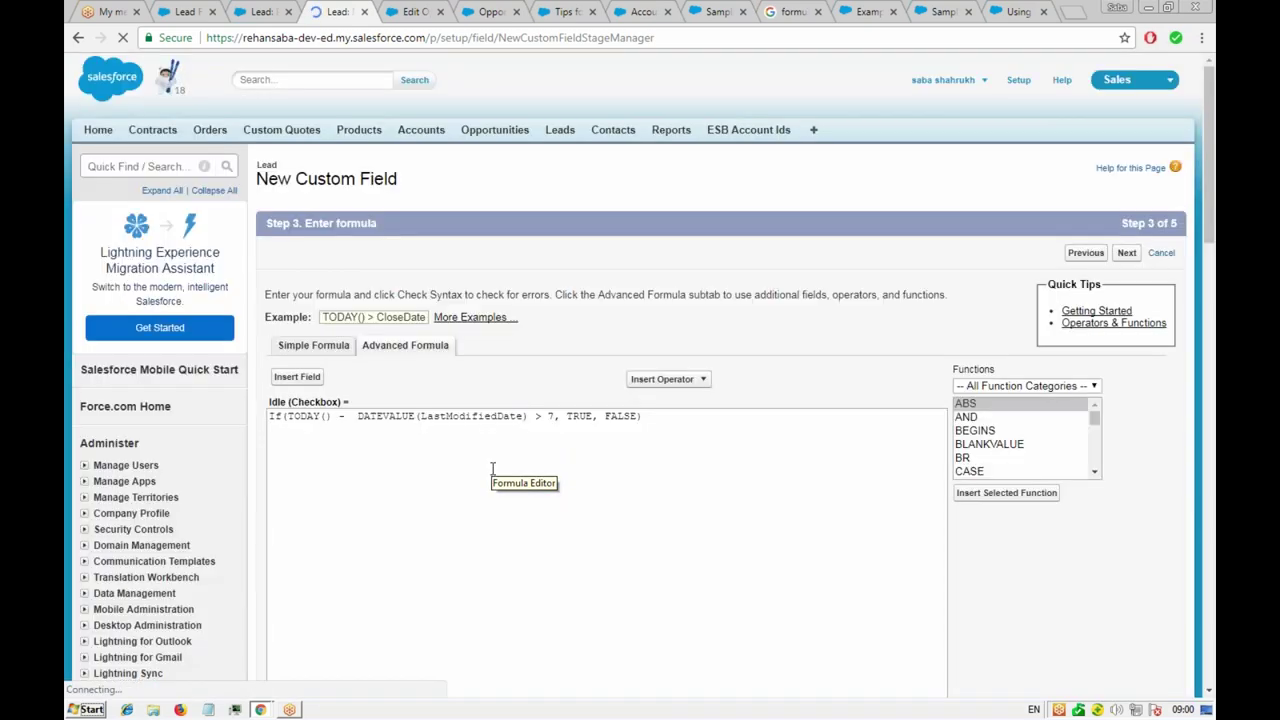
scroll(480, 470, "down", 4)
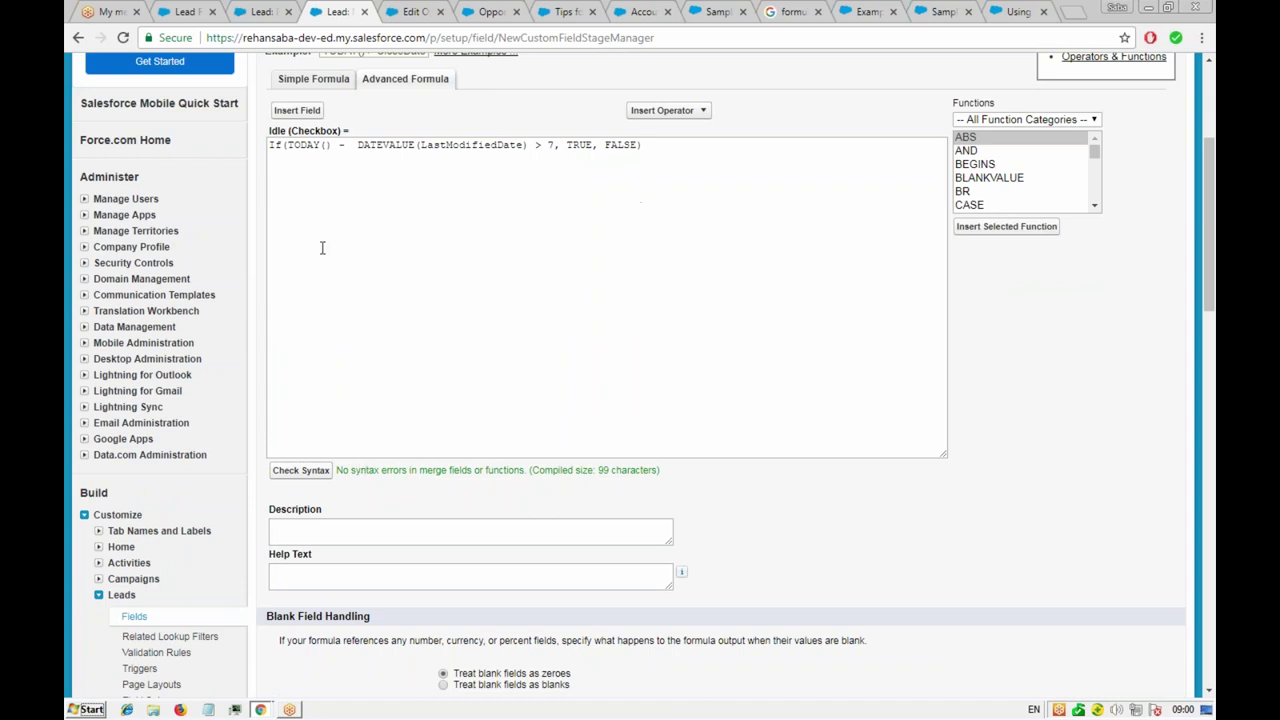
- Keep the default field-level security and all page layouts for the Idle field and save it
scroll(378, 240, "up", 3)
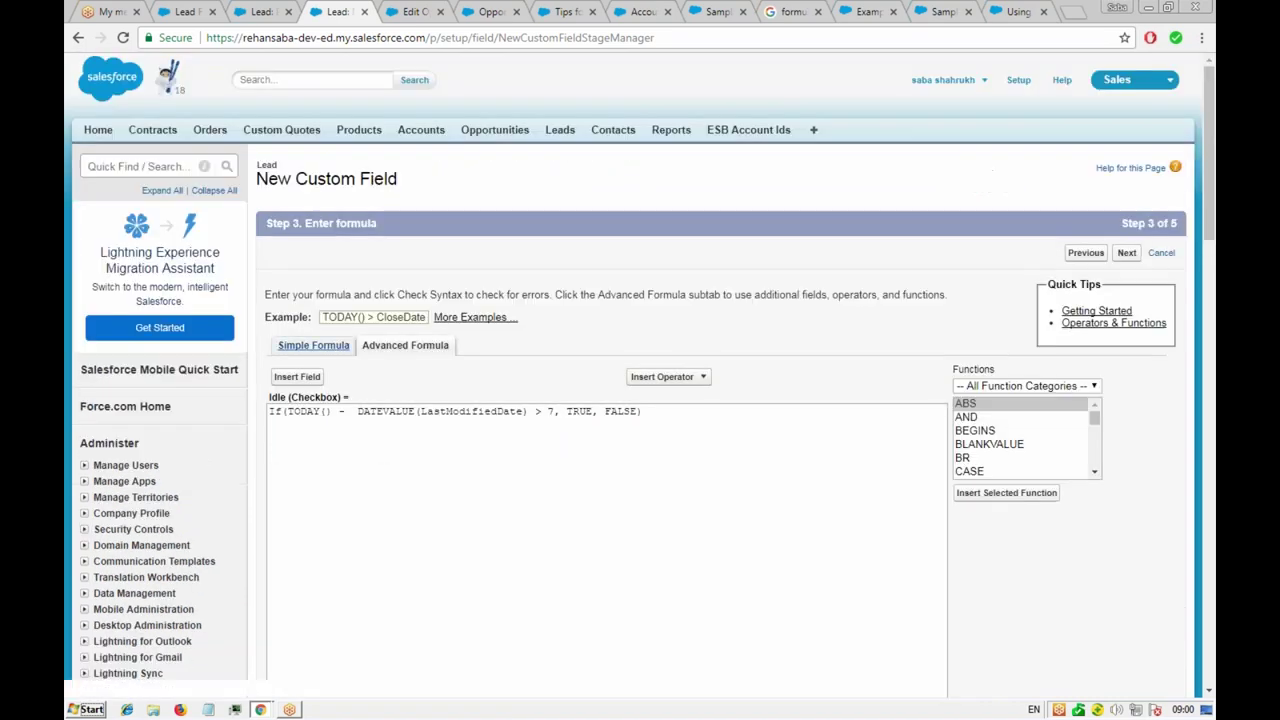
left_click(1126, 256)
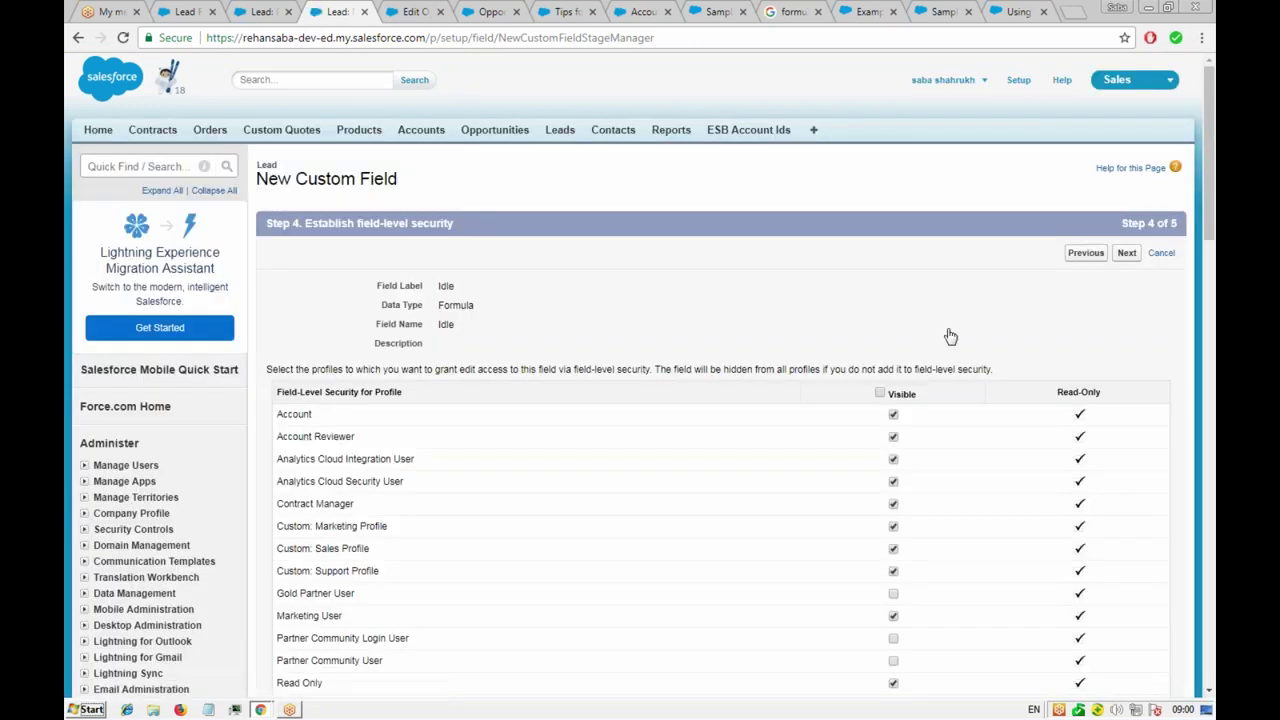
left_click(1126, 254)
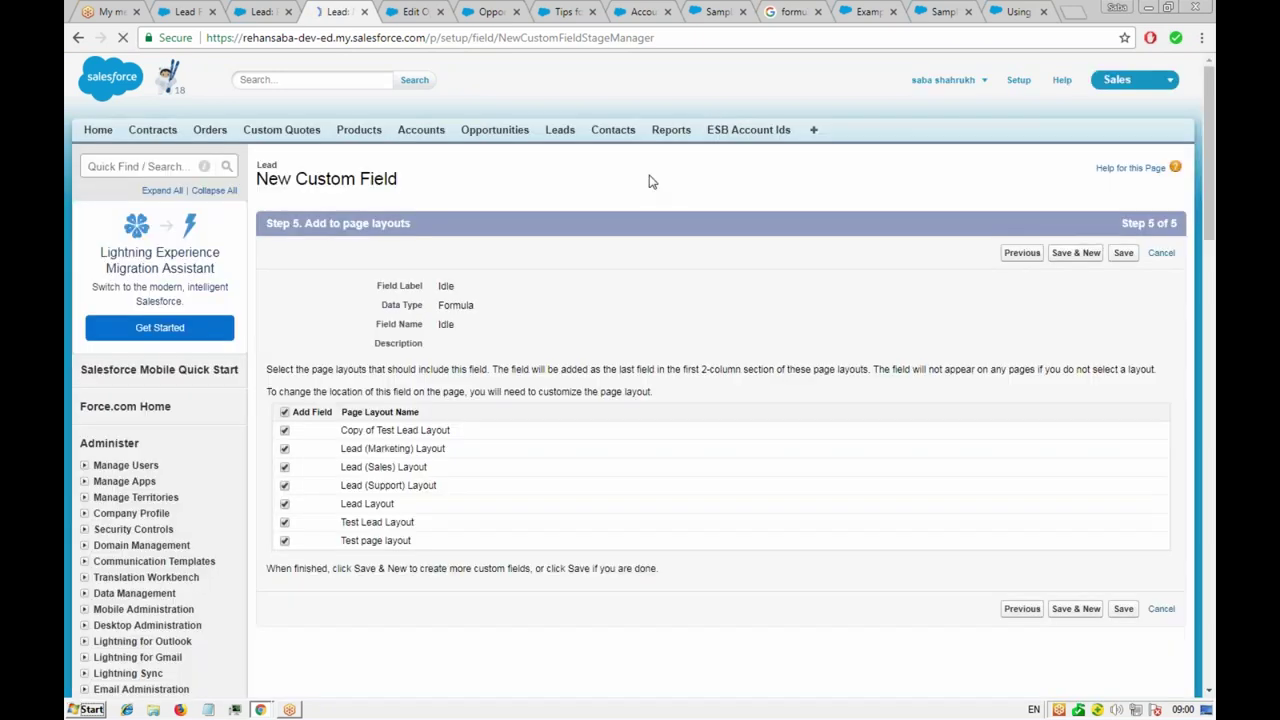
left_click(1123, 252)
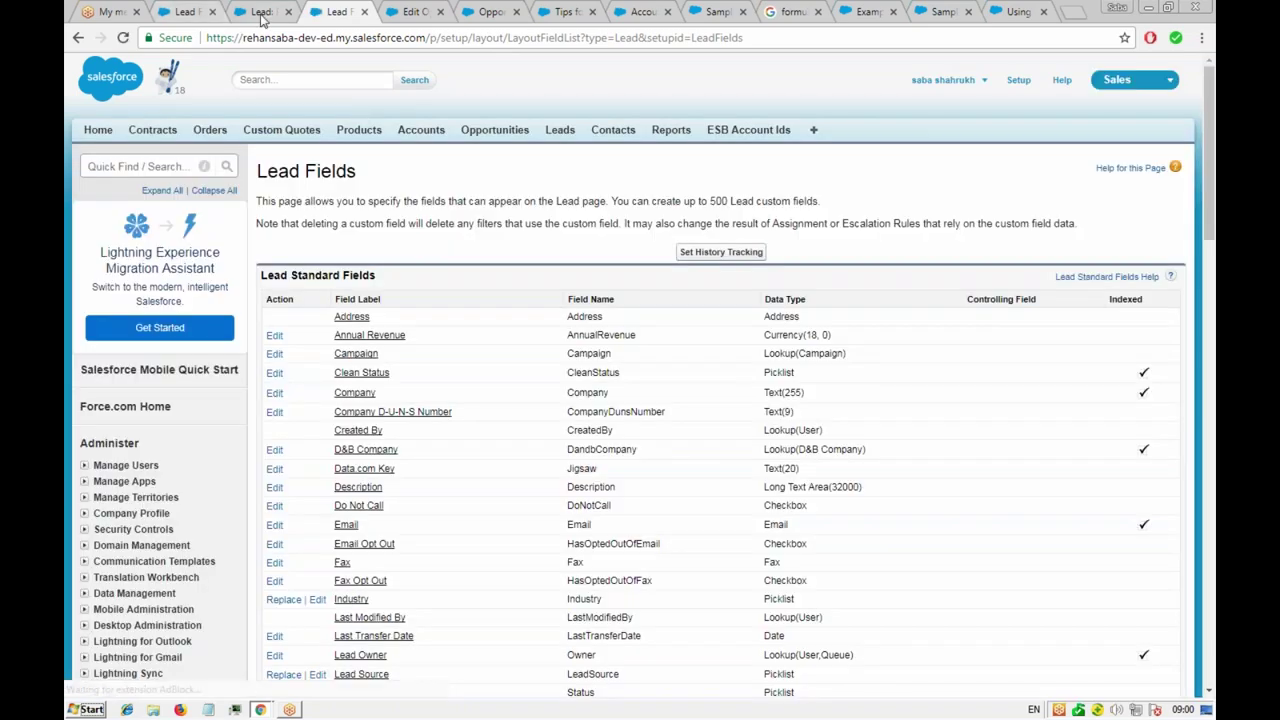
- Return to the lead record, enter a fax number, save the record, and check its Neglected and Idle checkboxes
left_click(262, 14)
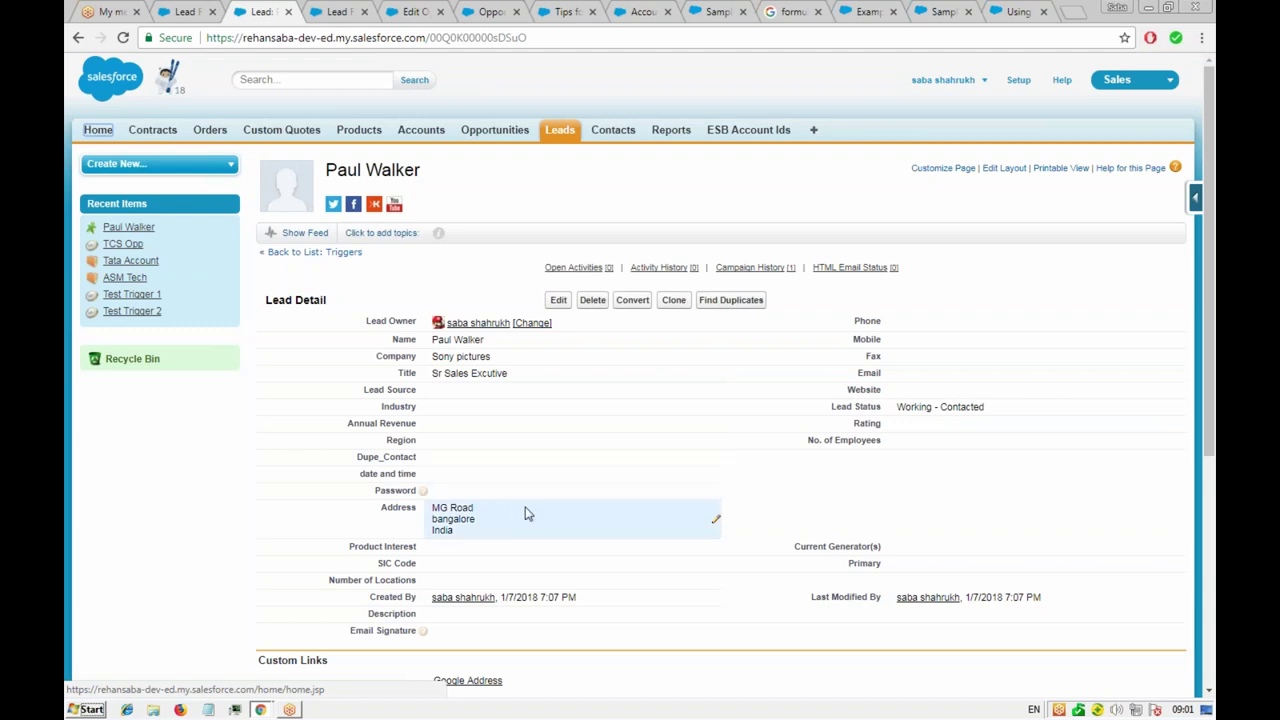
double_click(711, 492)
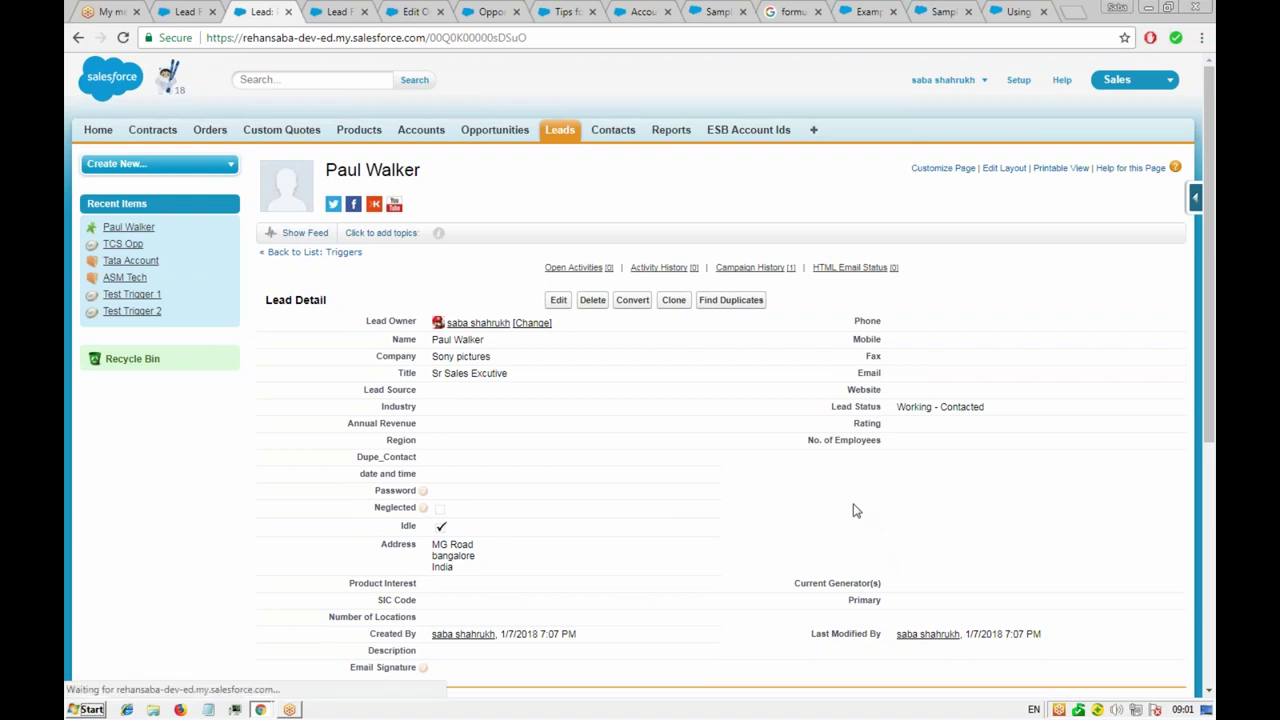
double_click(920, 362)
type("546645654")
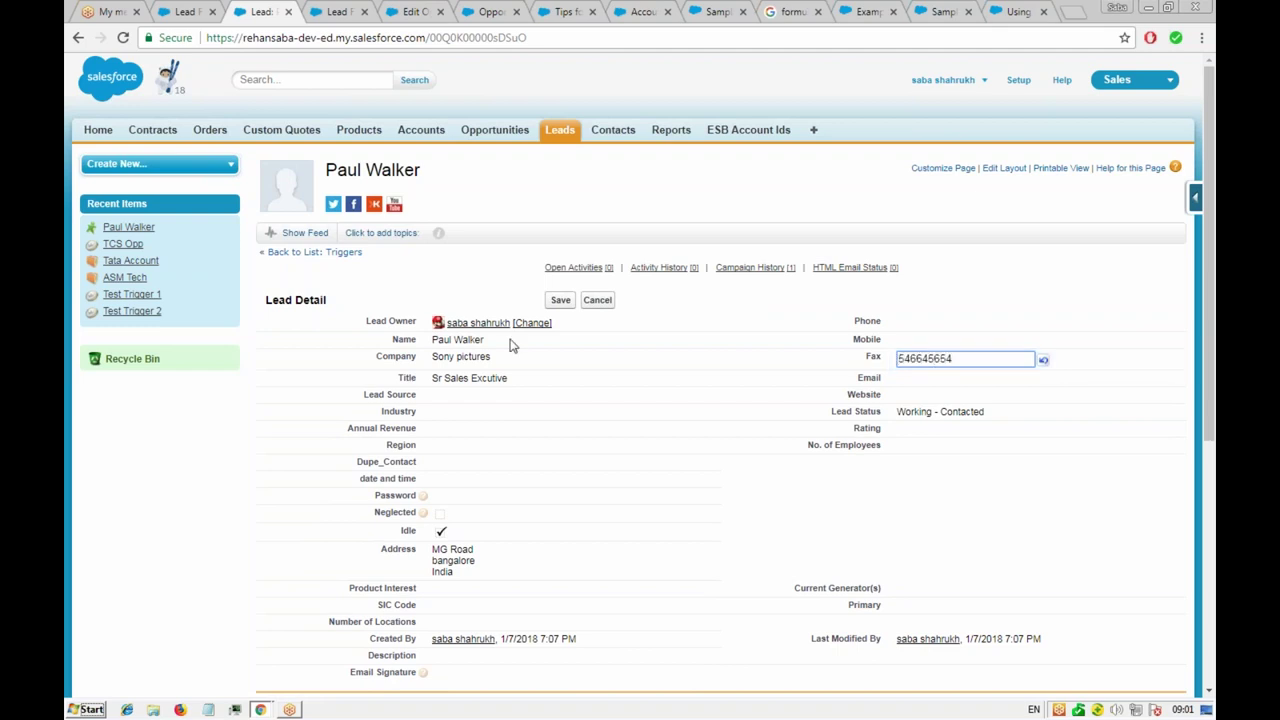
left_click(560, 300)
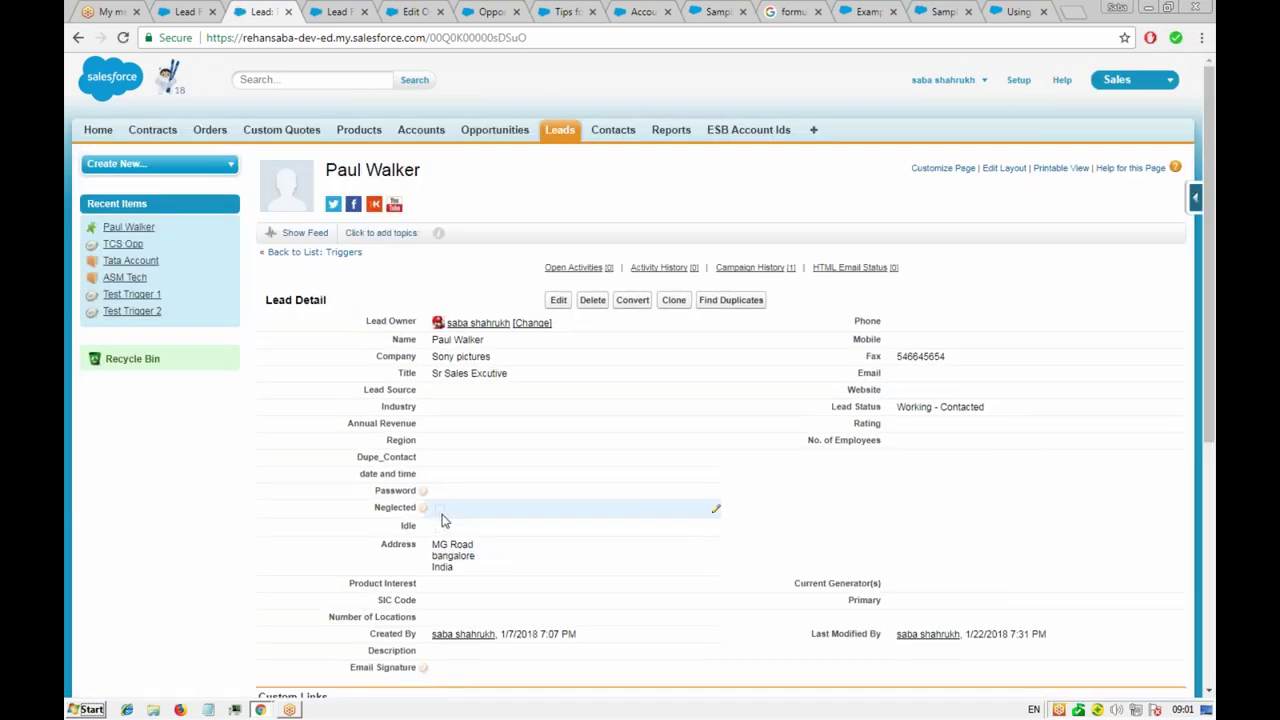
scroll(450, 516, "down", 1)
scroll(450, 516, "down", 1)
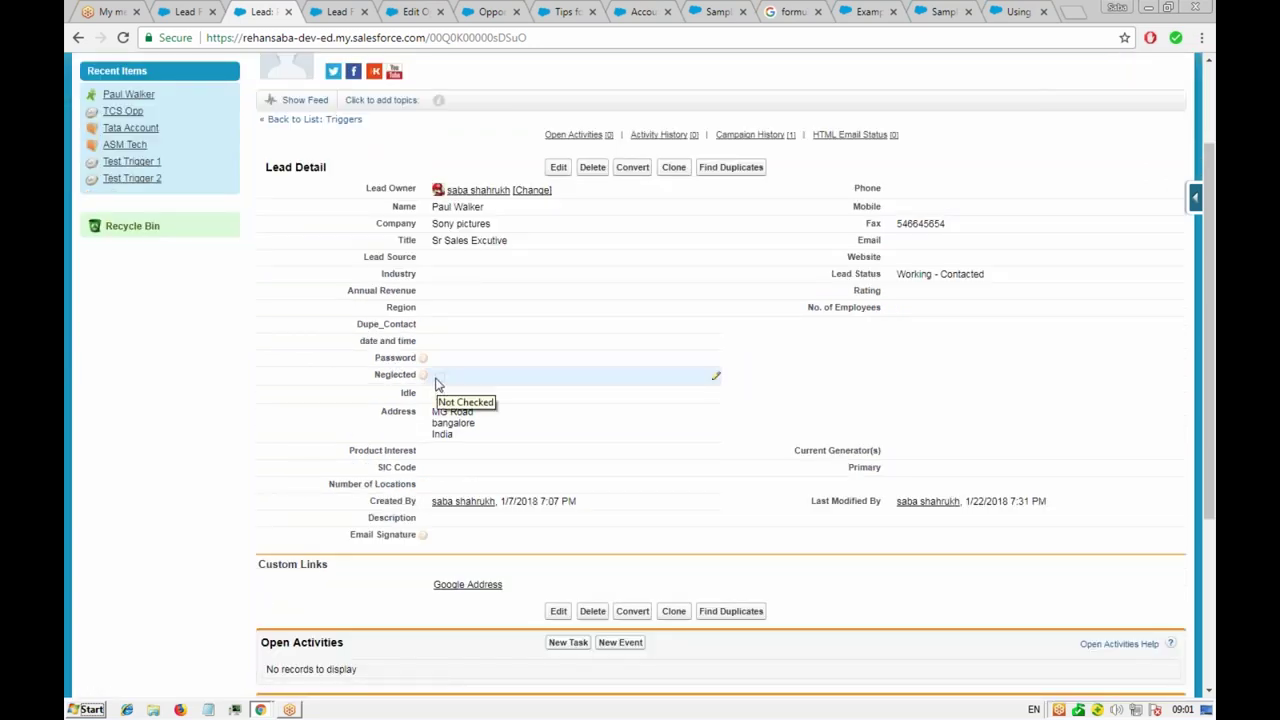
- Review the Neglected custom field's definition against the lead record, and open the field definition for editing
left_click(187, 12)
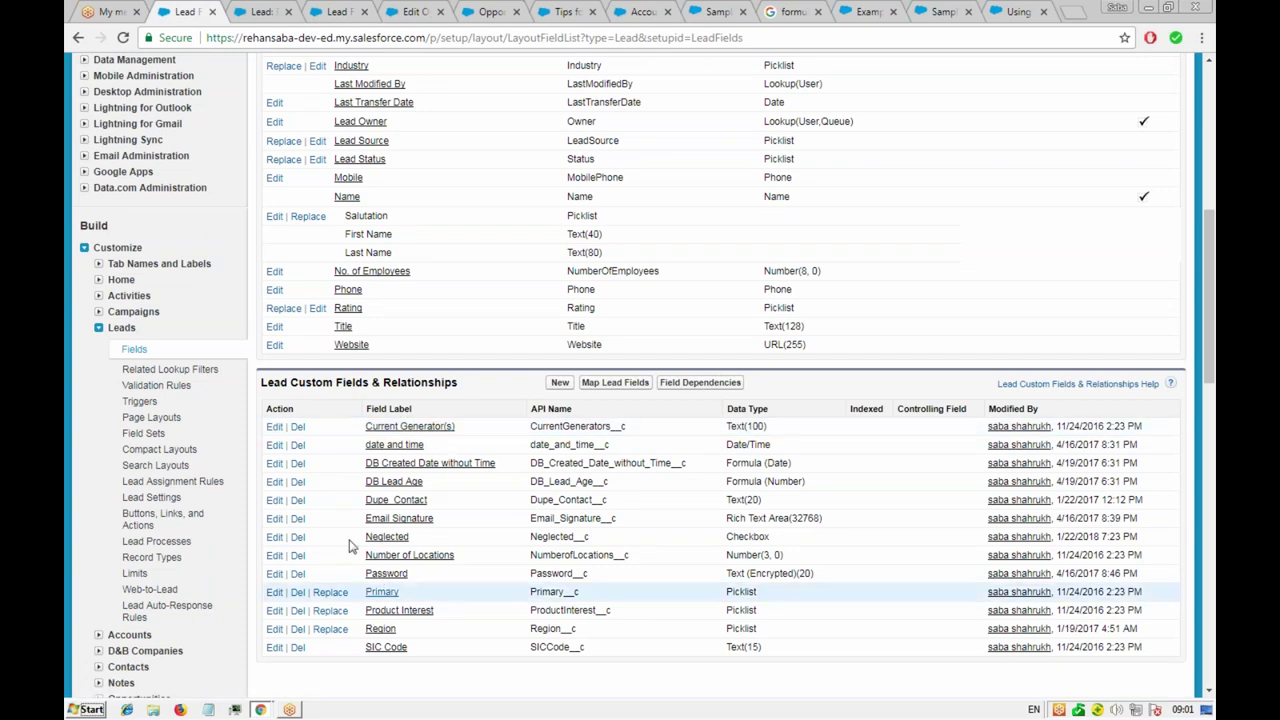
left_click(383, 538)
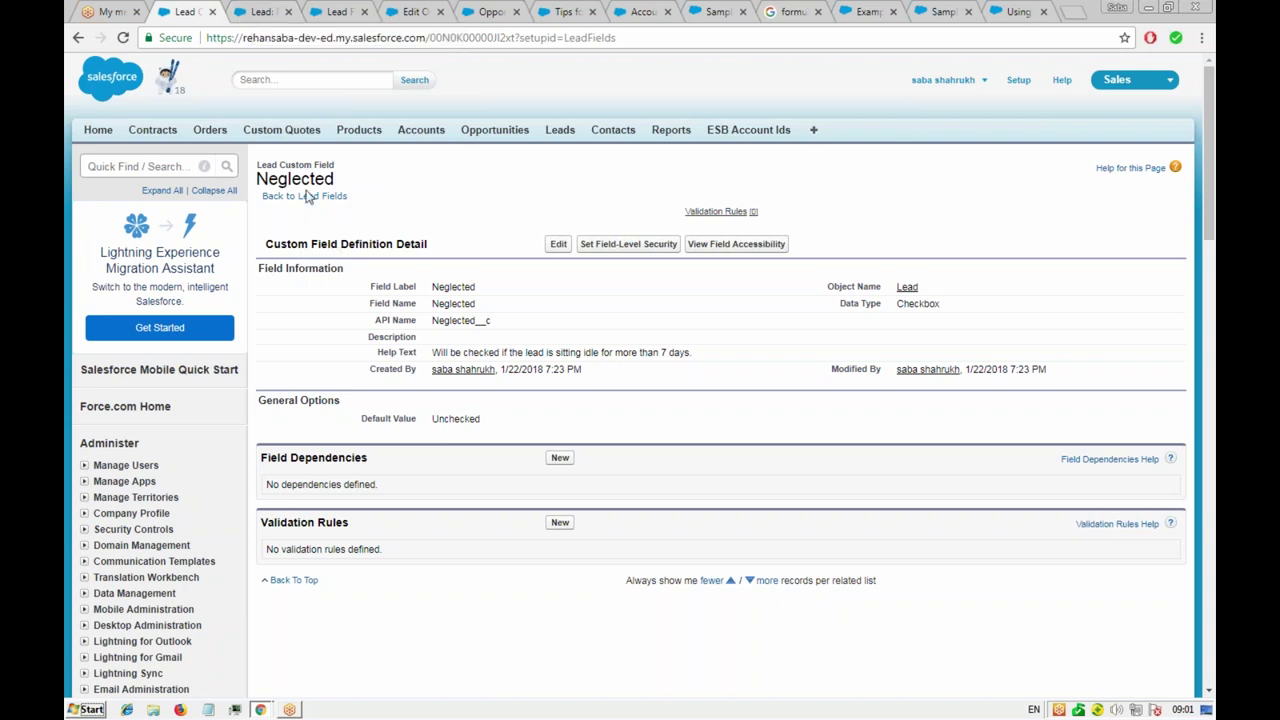
left_click(250, 13)
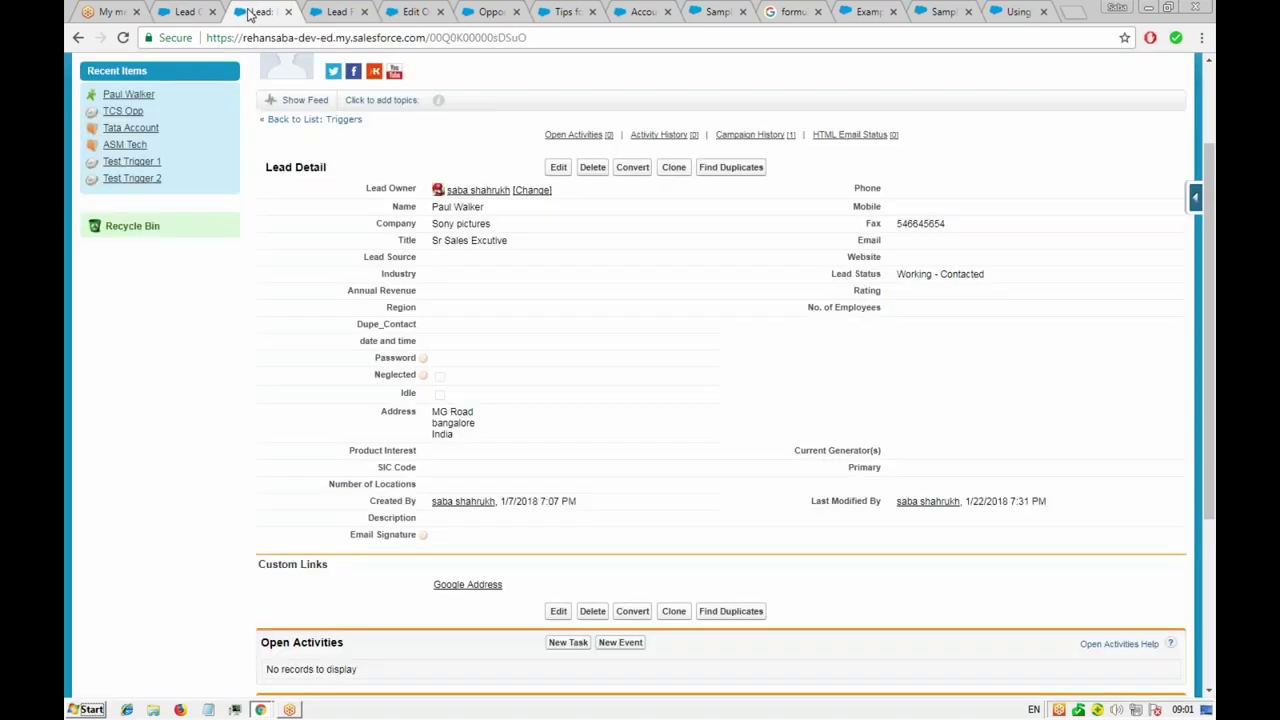
left_click(186, 12)
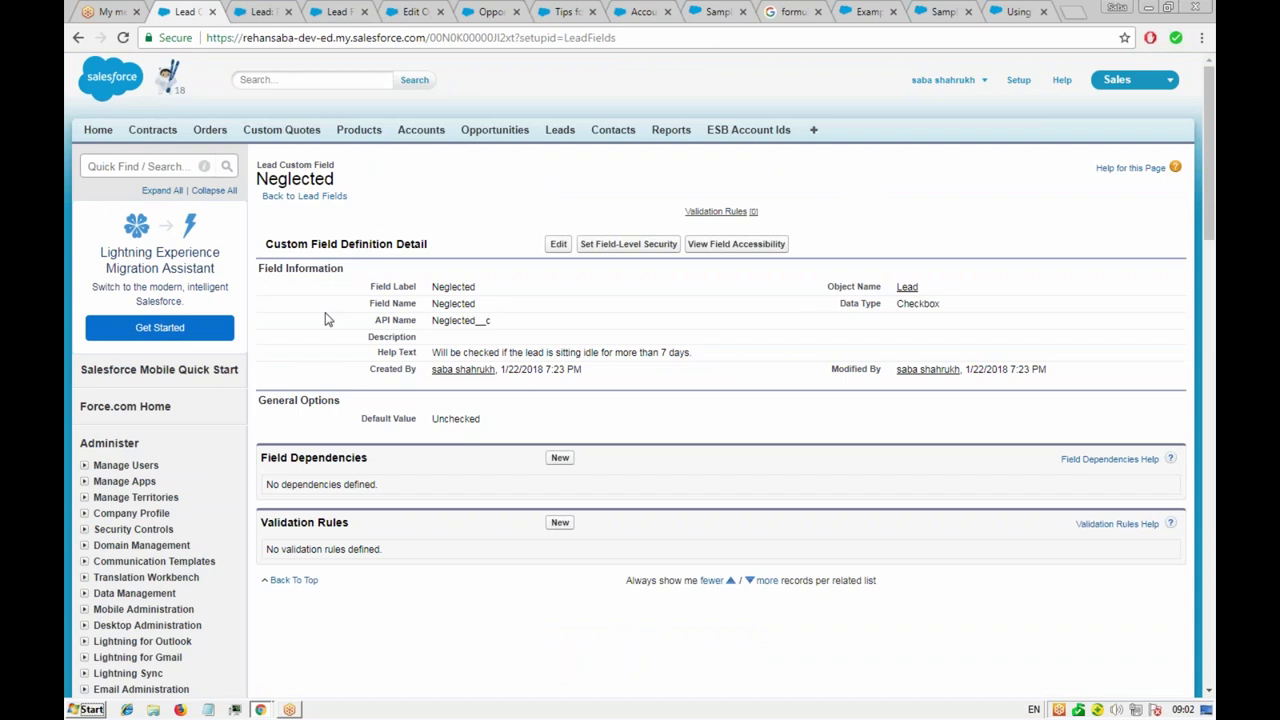
scroll(325, 318, "down", 2)
scroll(333, 292, "up", 2)
left_click(558, 245)
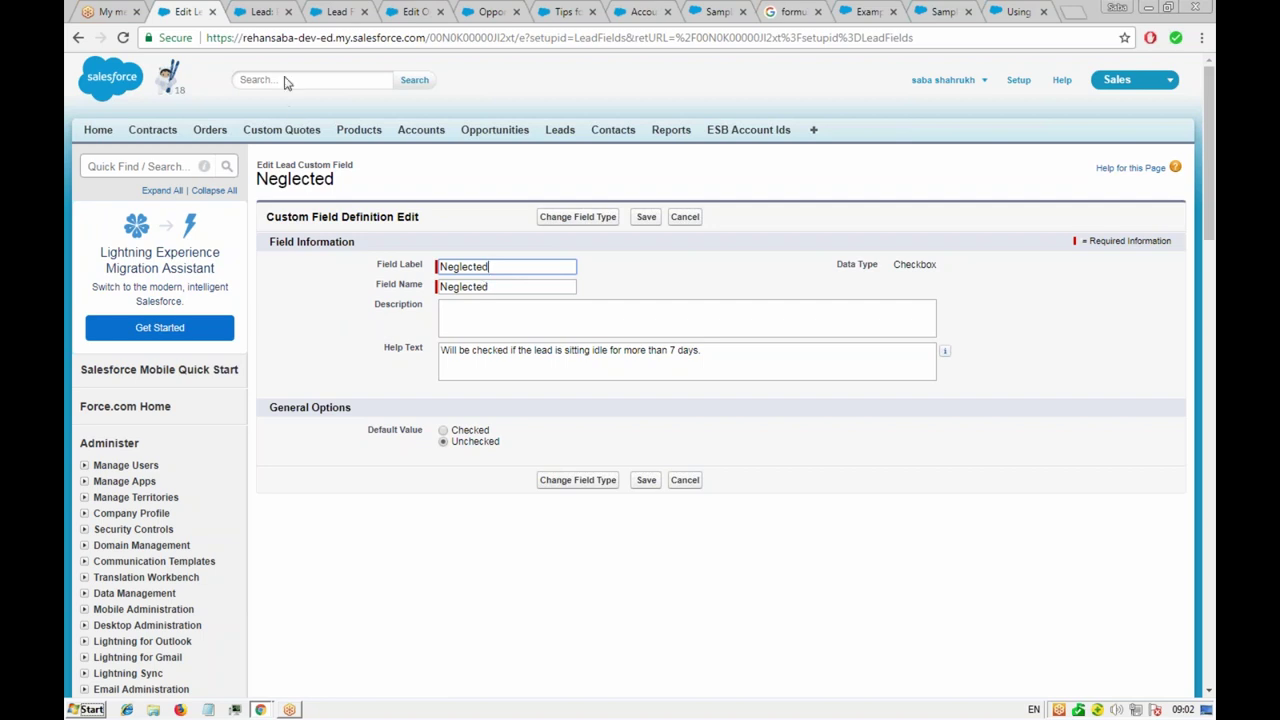
- Check the Neglected field's help text, leave its definition without saving, and review the Examples of Advanced Formula Fields documentation page
left_click(517, 352)
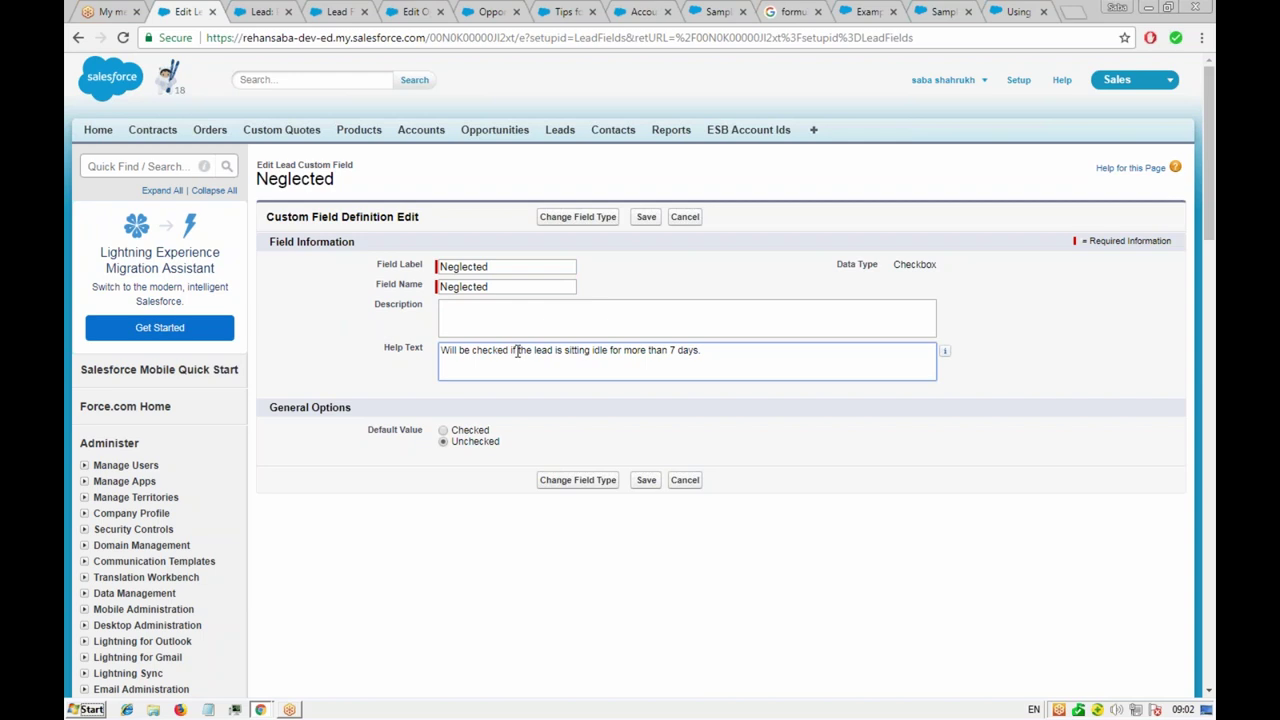
left_click(685, 480)
left_click(938, 12)
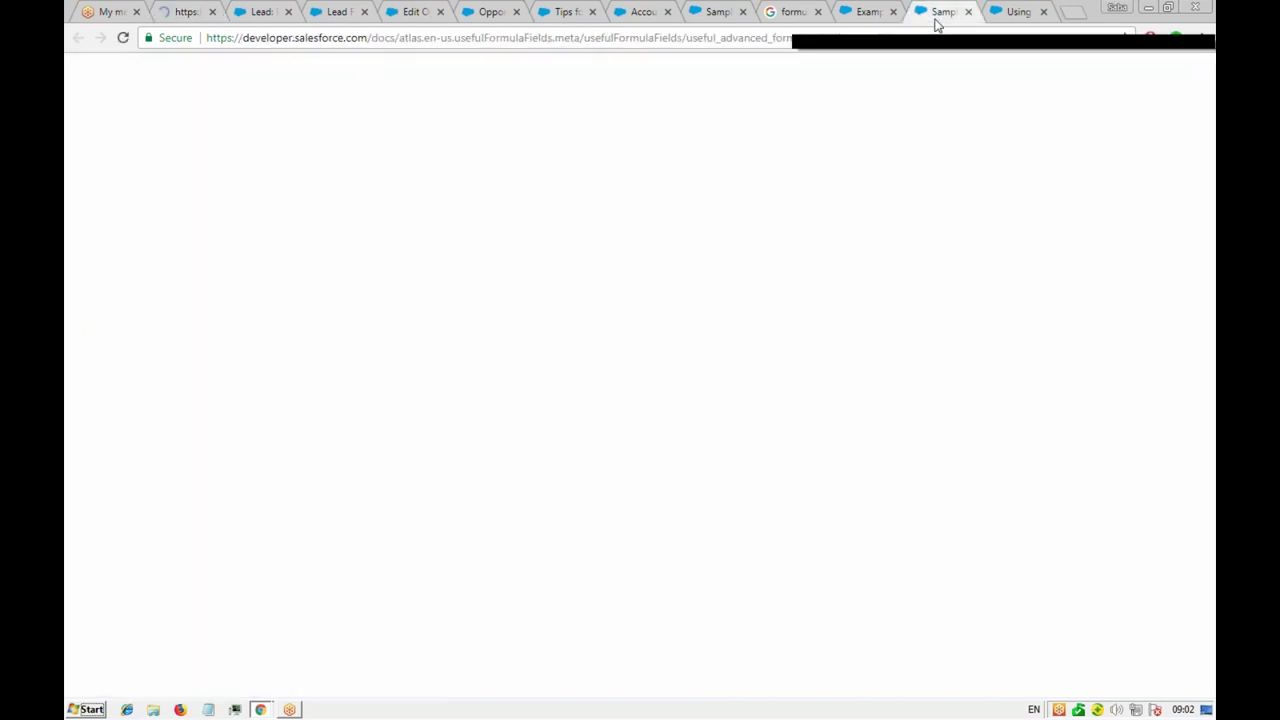
left_click(852, 12)
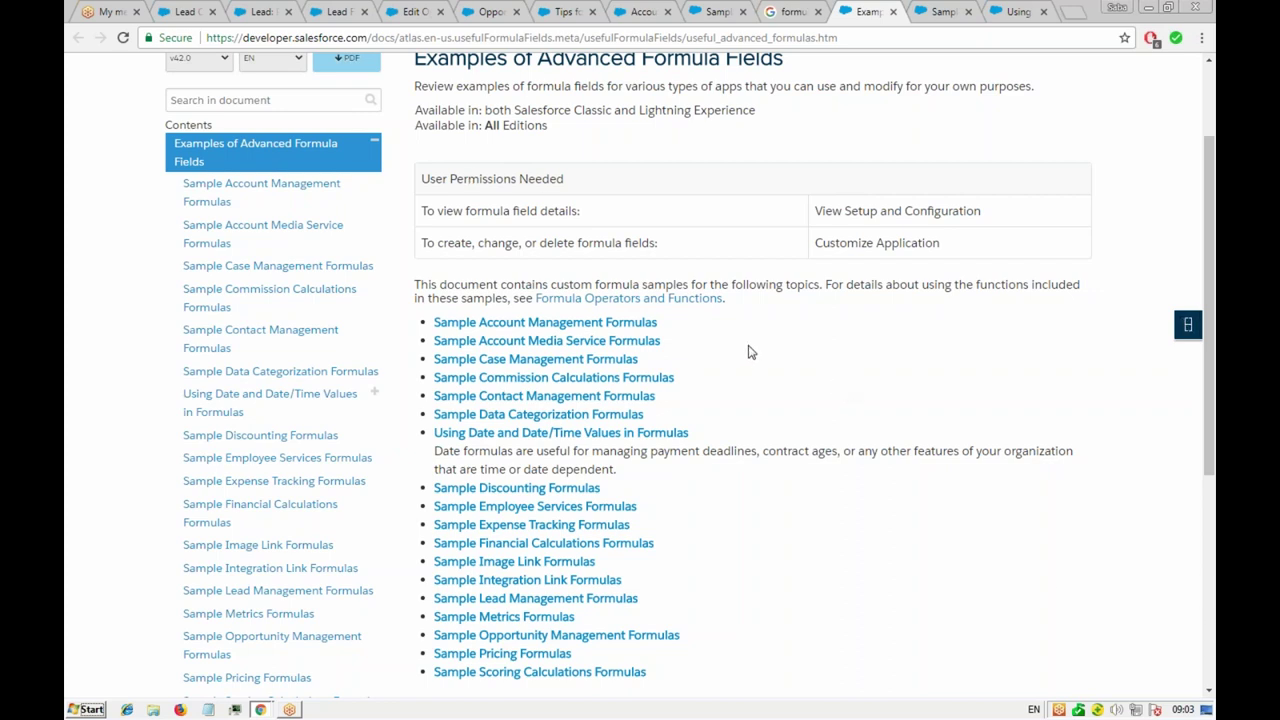
scroll(751, 352, "up", 2)
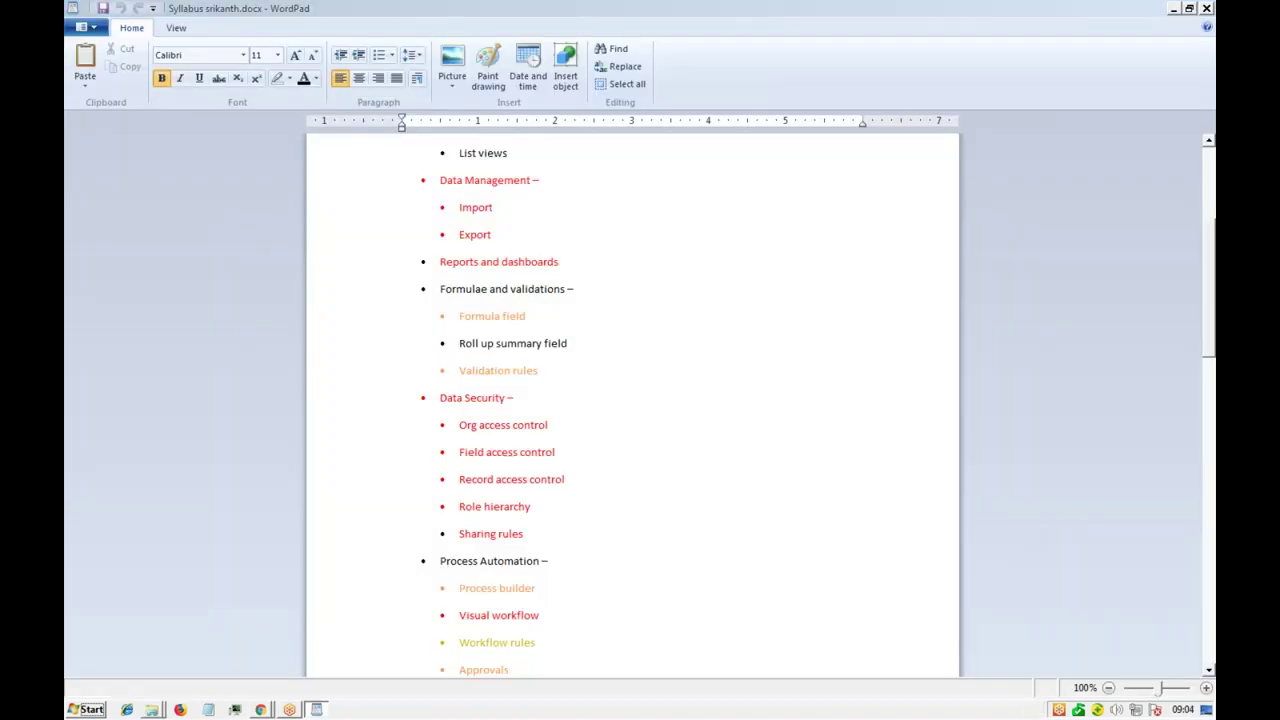
- In the WordPad syllabus, highlight the Roll up summary field and Validation rules topics under Formulae and validations
left_click(460, 343)
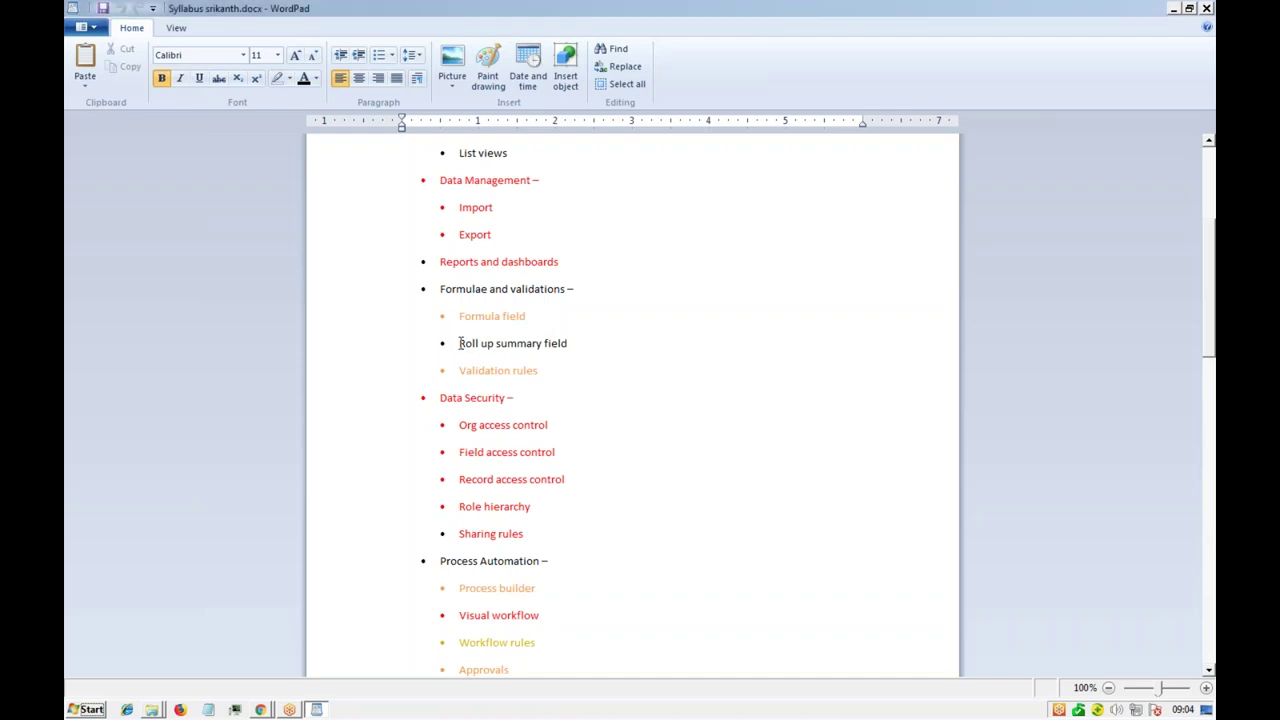
left_click_drag(570, 343, 461, 343)
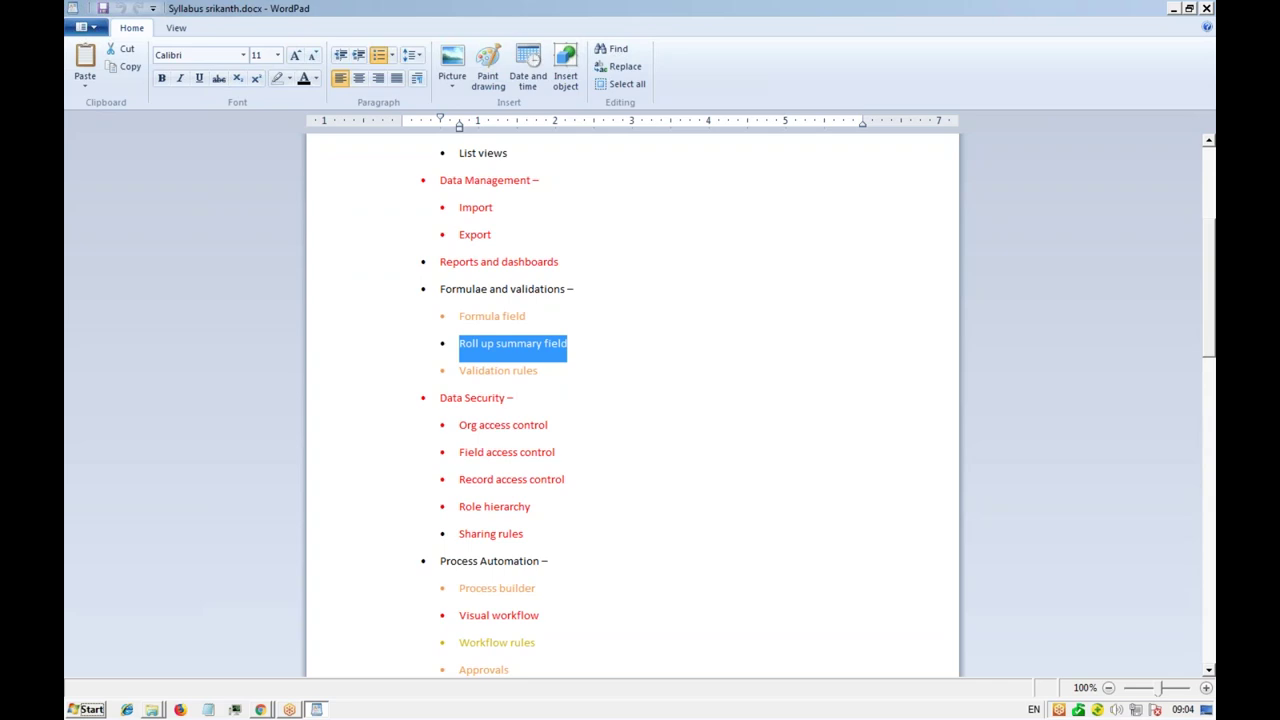
left_click(492, 372)
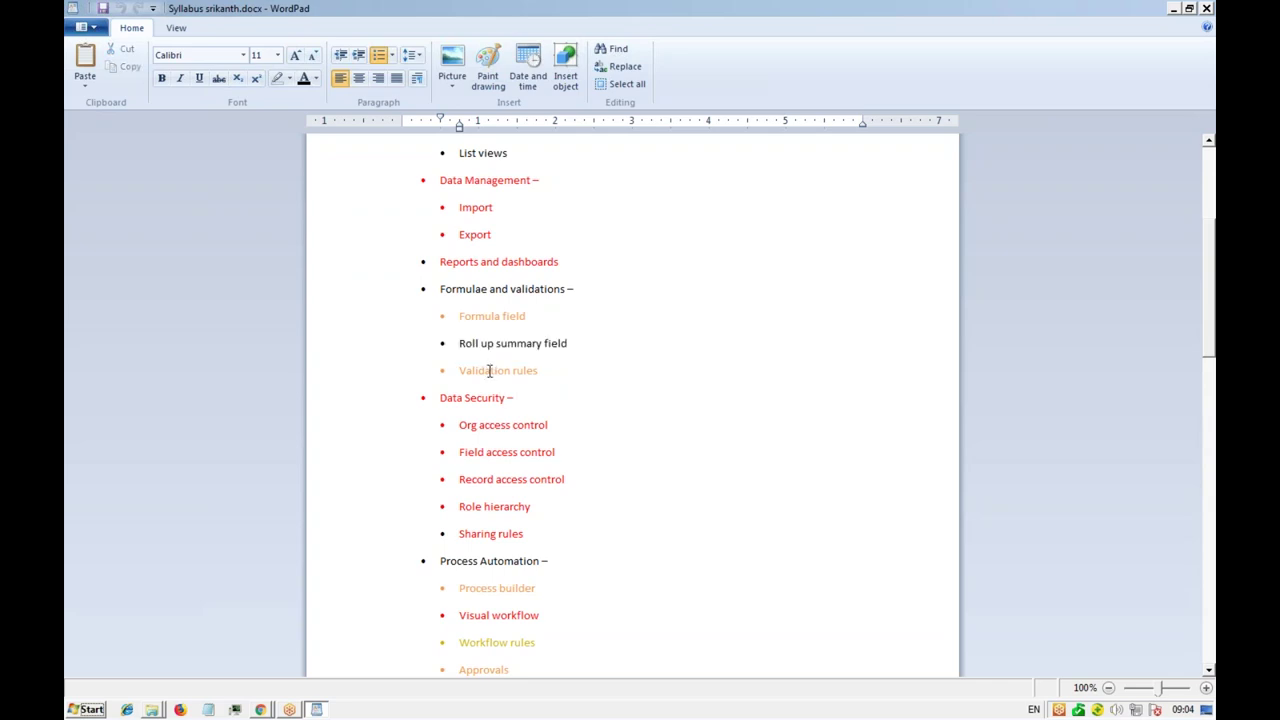
double_click(489, 371)
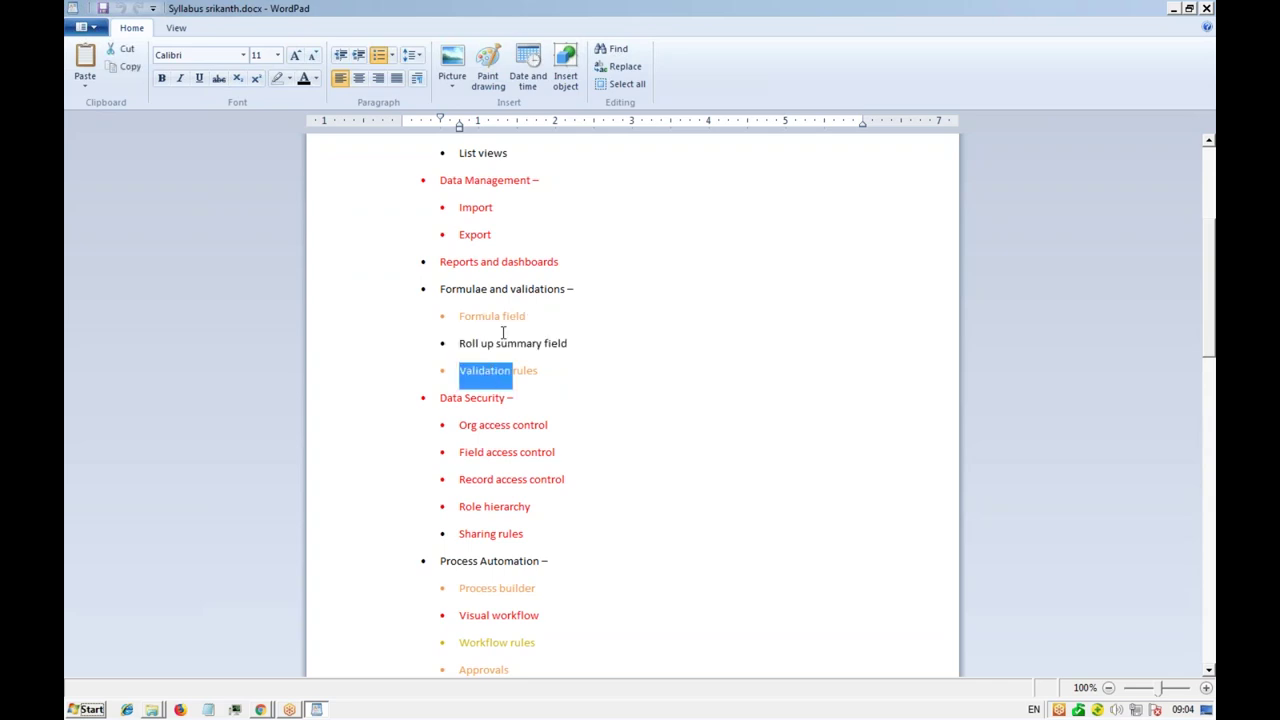